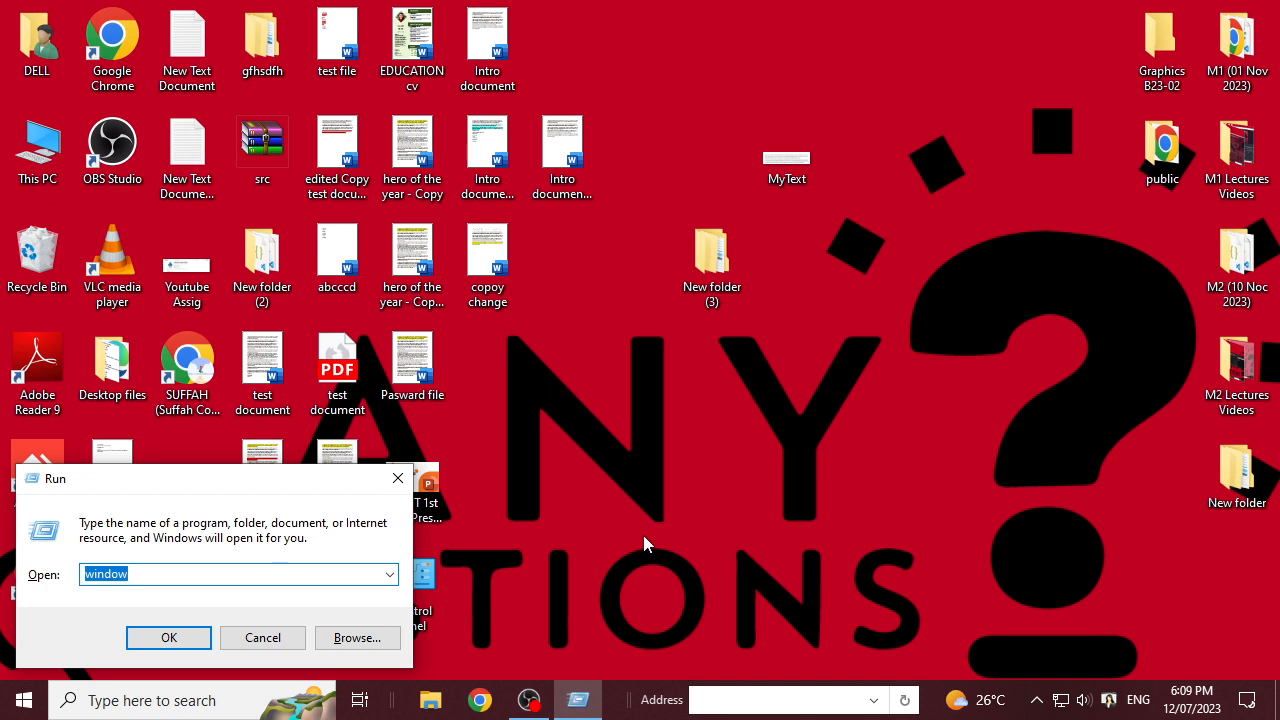
- Launch Word with the winword command and delete all the text in the recovered document
{"action": "type", "text": "winword"}
{"action": "key", "text": "Return"}
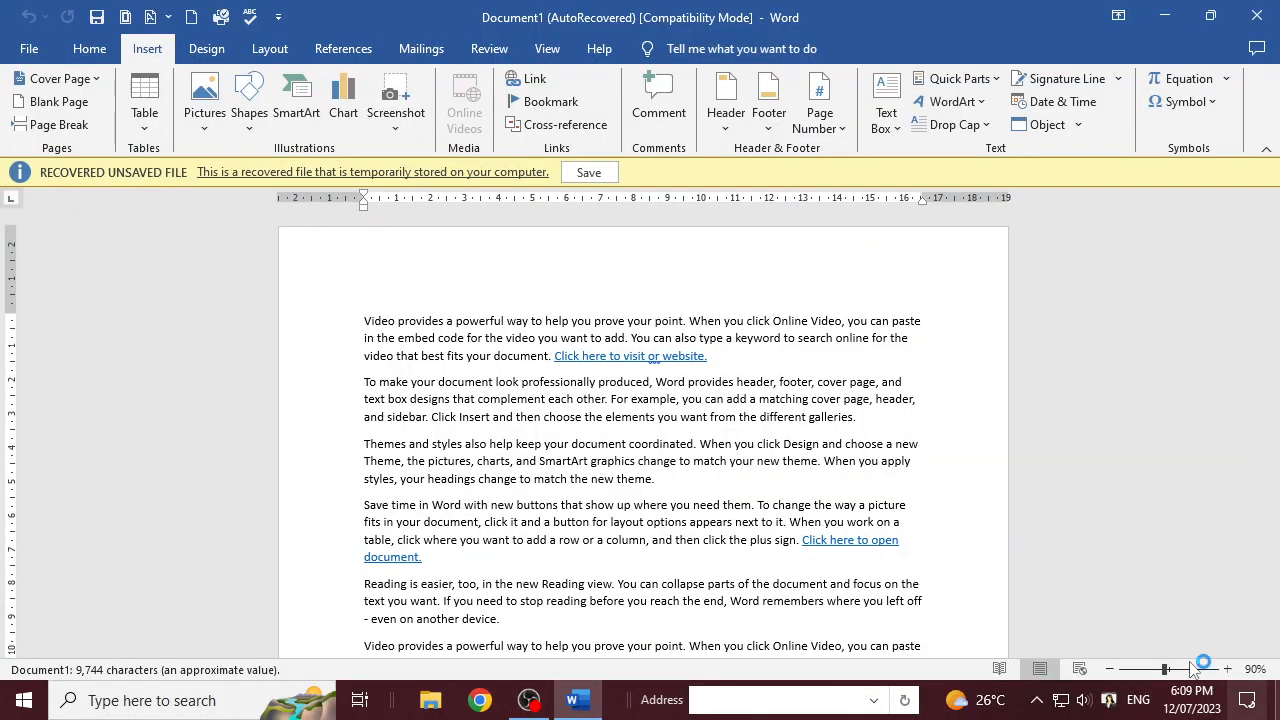
{"action": "key", "text": "ctrl+a"}
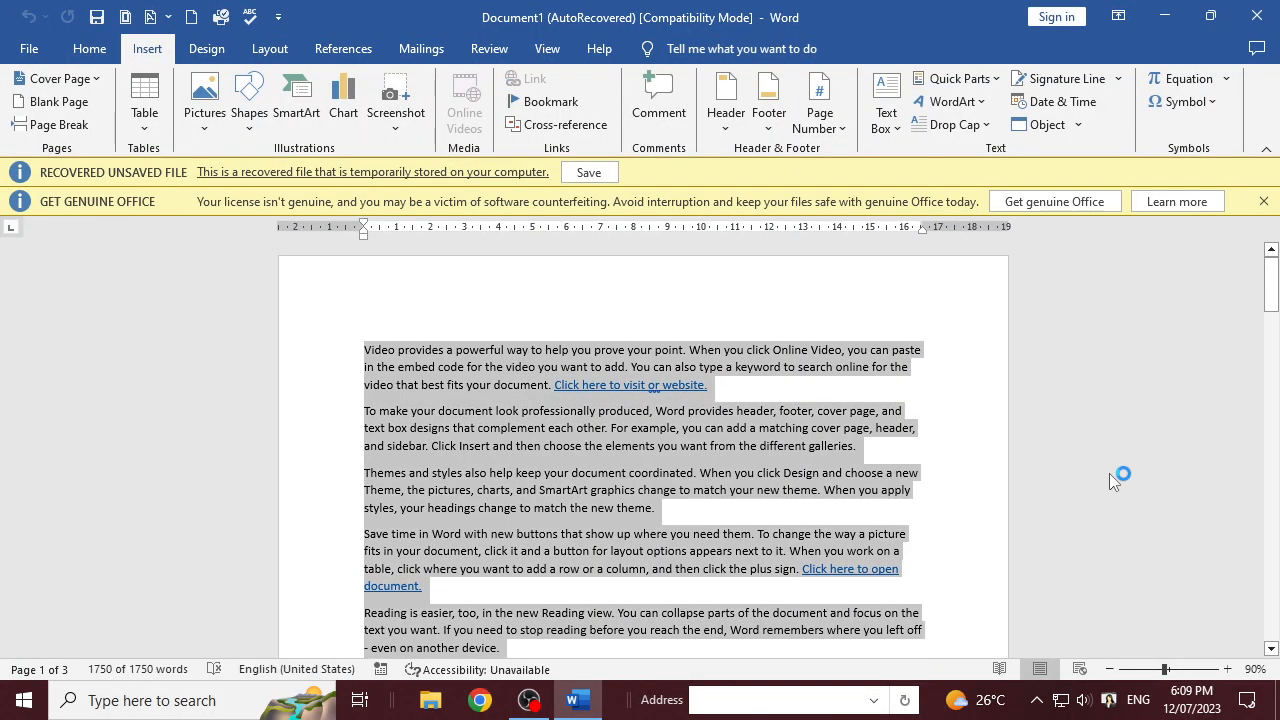
{"action": "key", "text": "Delete"}
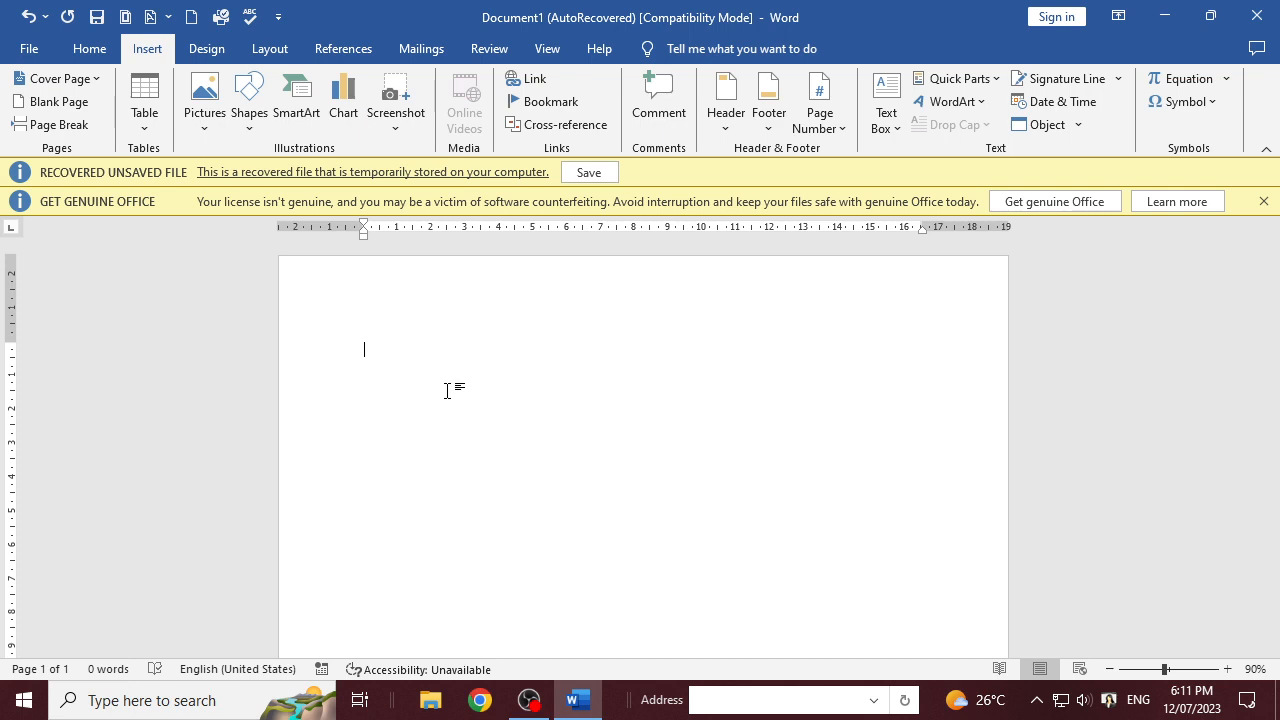
- Examine the SmartArt layouts in the List, Process, Cycle, Hierarchy, Relationship, Matrix, Pyramid and Picture categories
{"action": "left_click", "coordinate": [308, 95]}
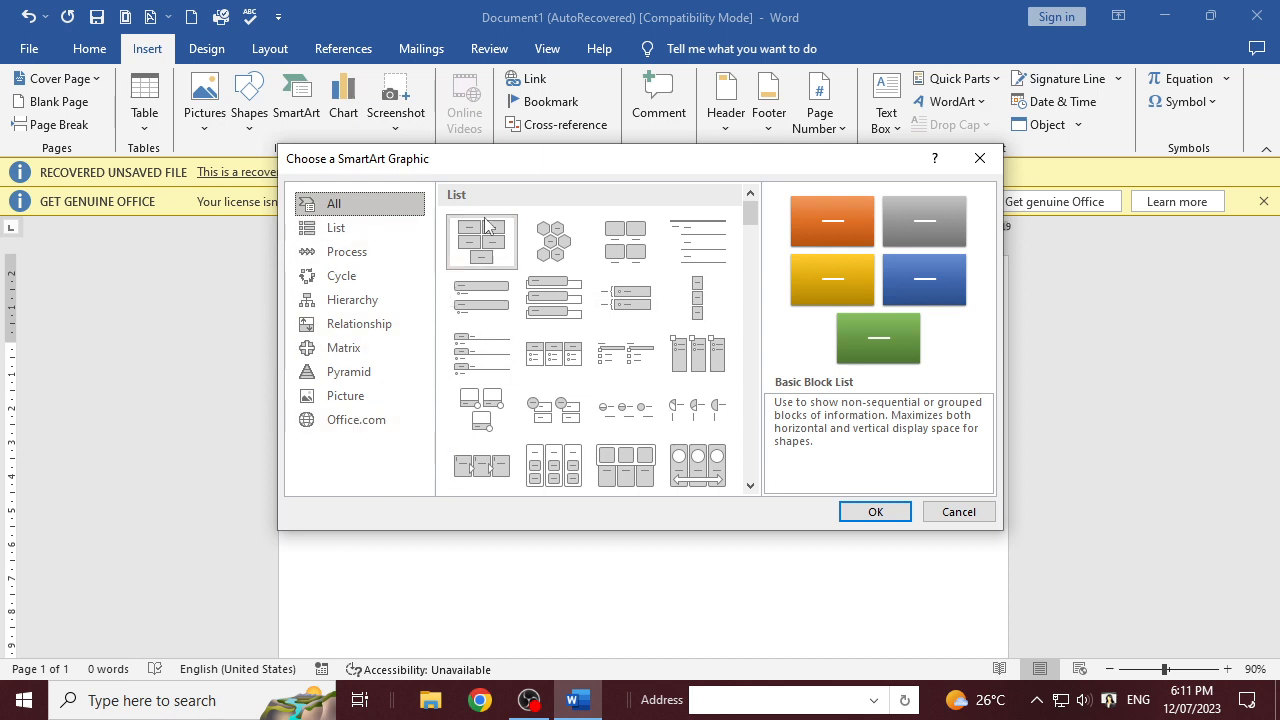
{"action": "scroll", "coordinate": [622, 355], "scroll_direction": "down", "scroll_amount": 5}
{"action": "scroll", "coordinate": [622, 355], "scroll_direction": "up", "scroll_amount": 5}
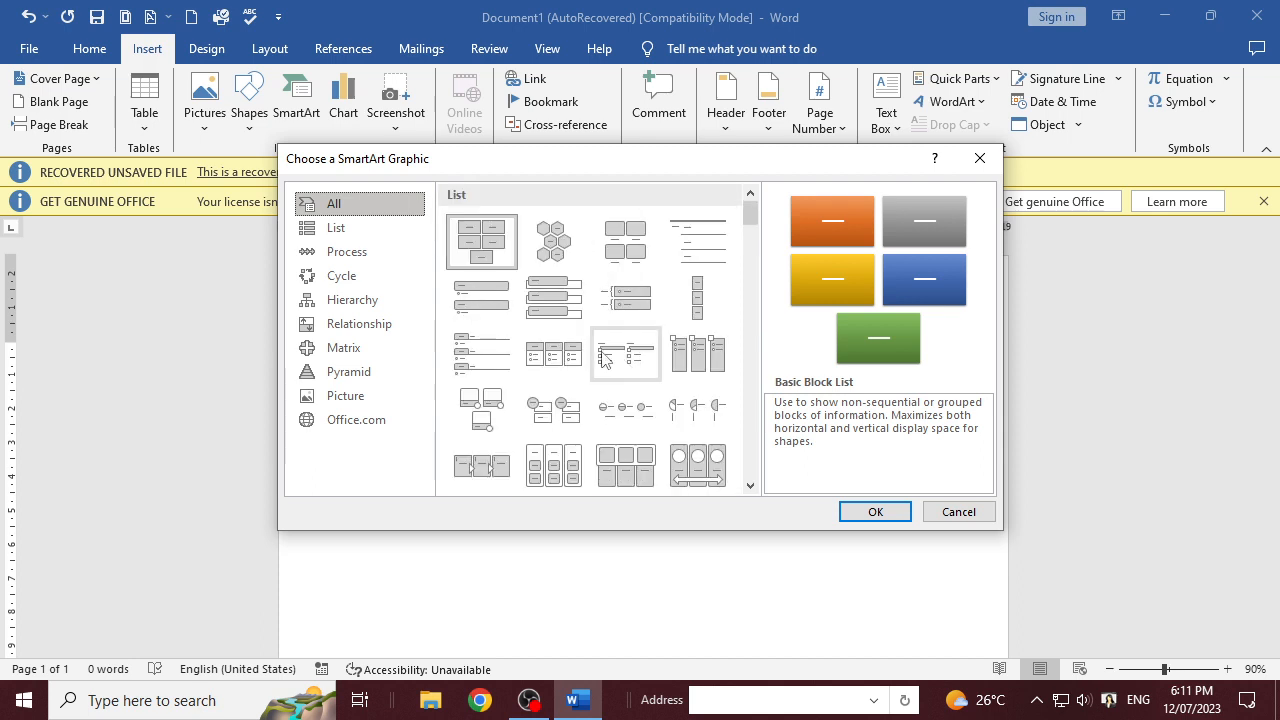
{"action": "left_click", "coordinate": [320, 232]}
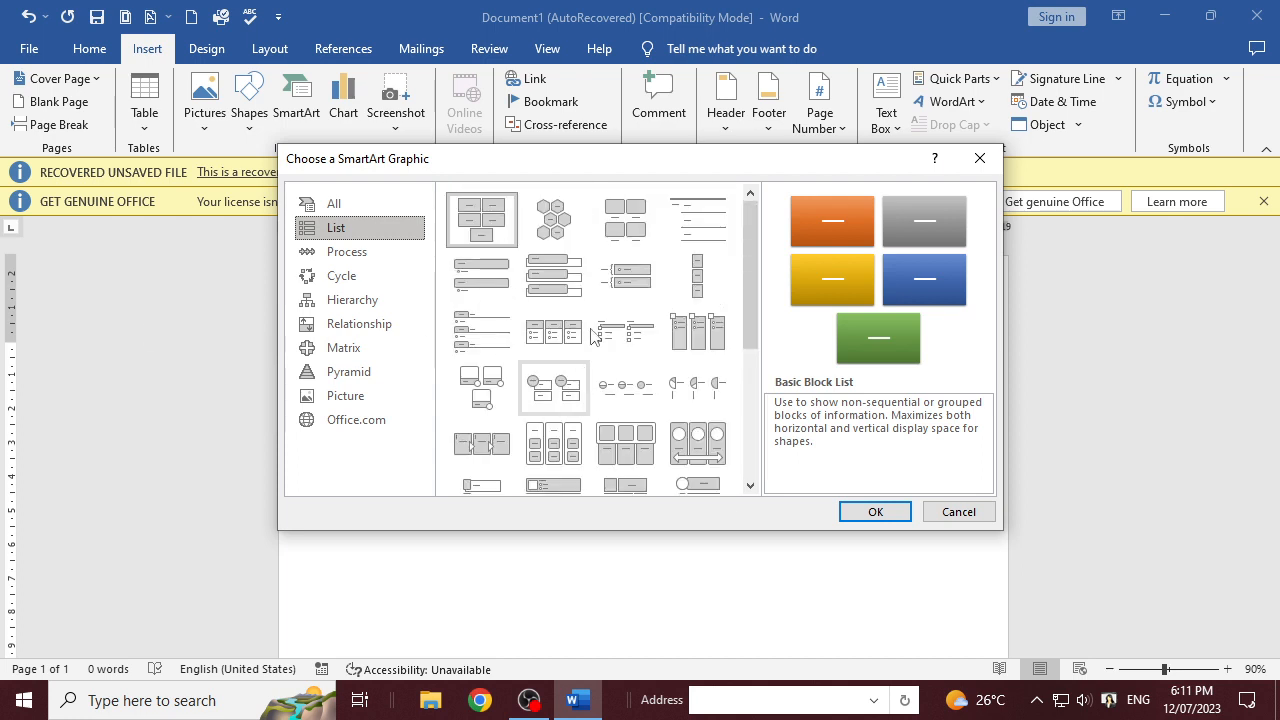
{"action": "scroll", "coordinate": [632, 352], "scroll_direction": "down", "scroll_amount": 3}
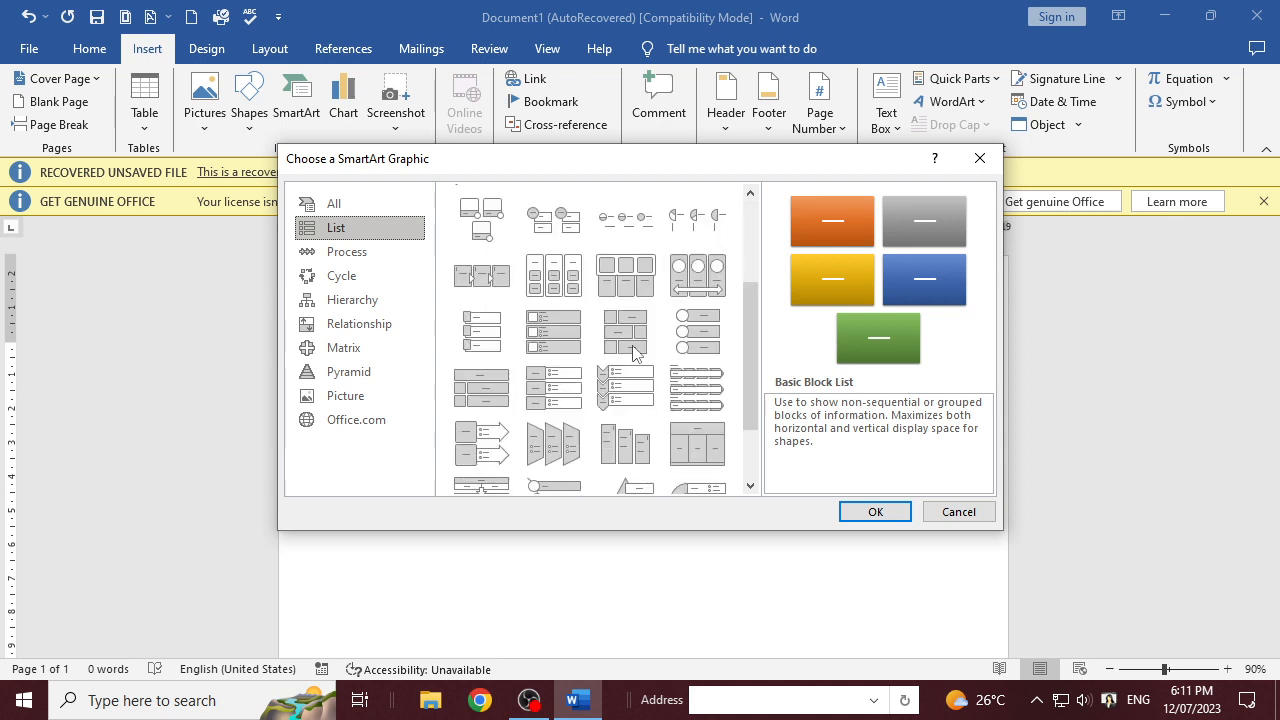
{"action": "left_click", "coordinate": [374, 260]}
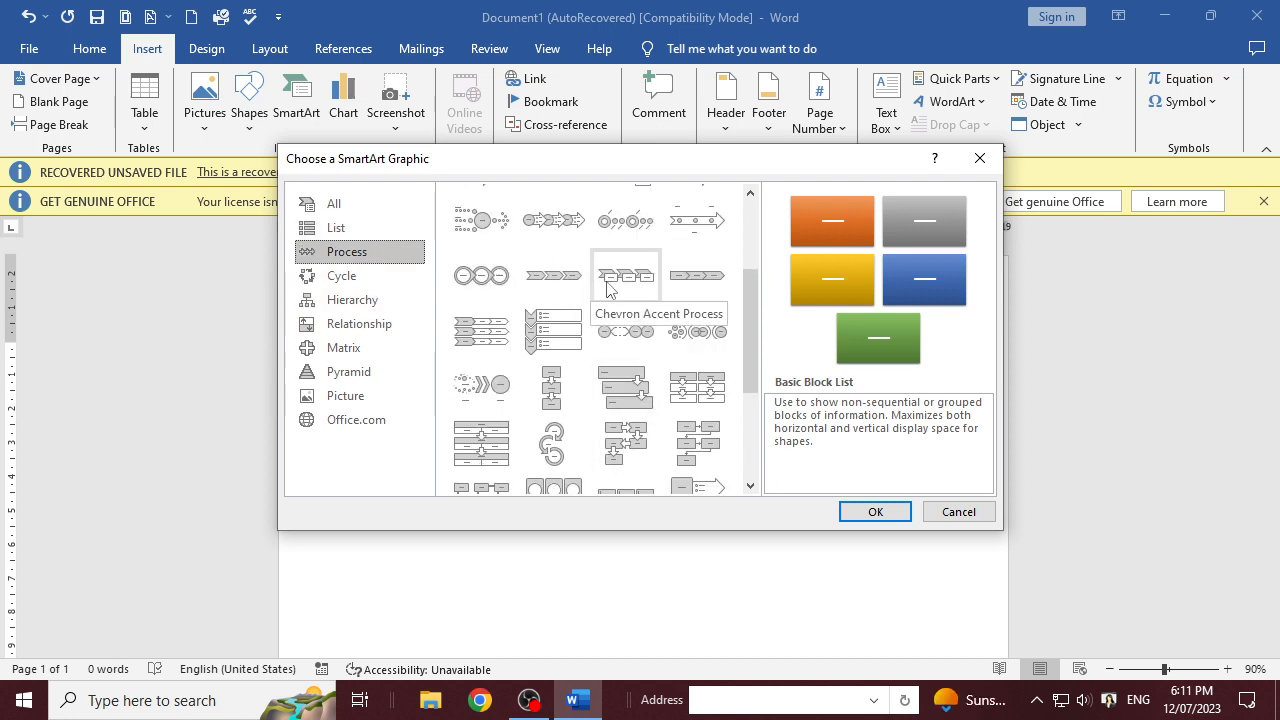
{"action": "left_click", "coordinate": [348, 278]}
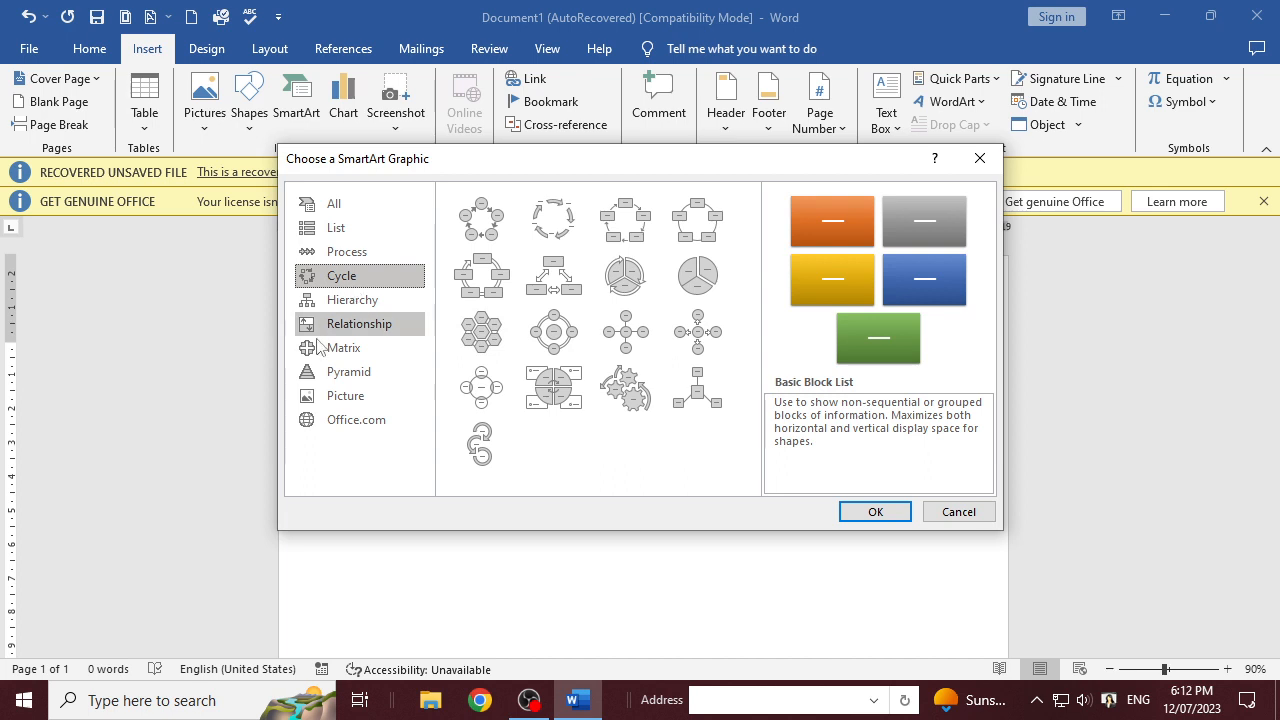
{"action": "left_click", "coordinate": [381, 303]}
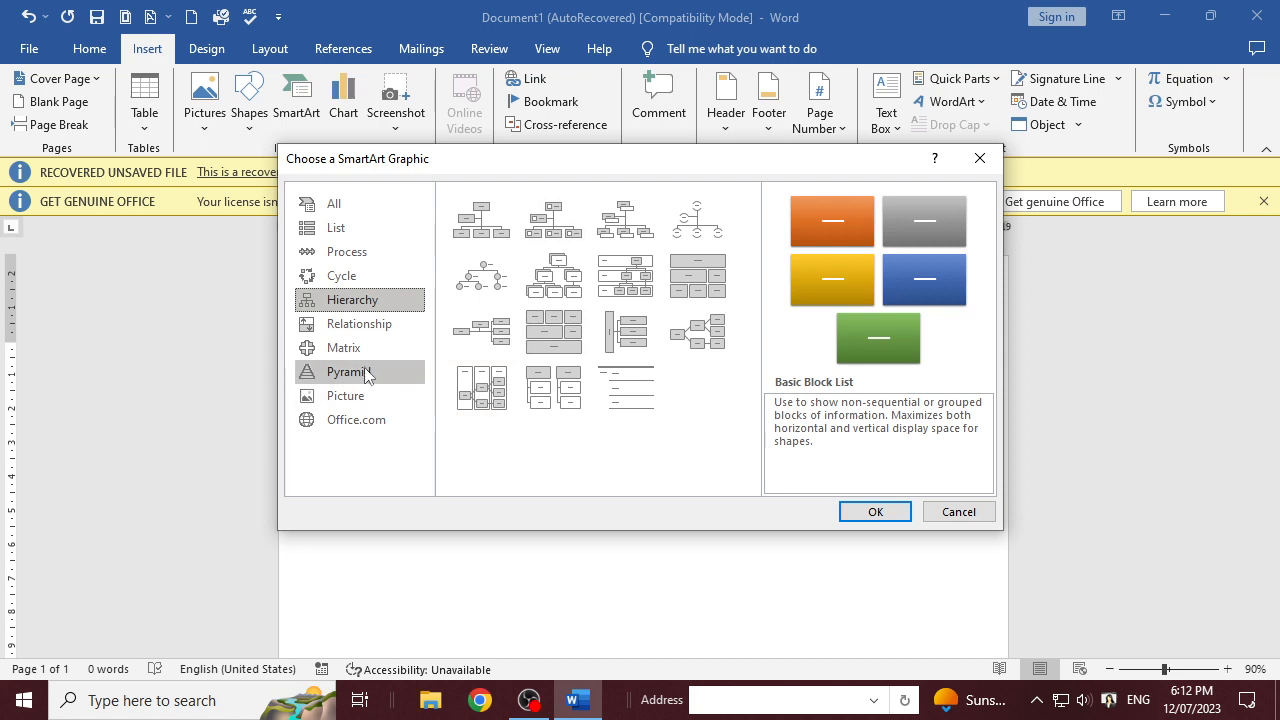
{"action": "left_click", "coordinate": [378, 328]}
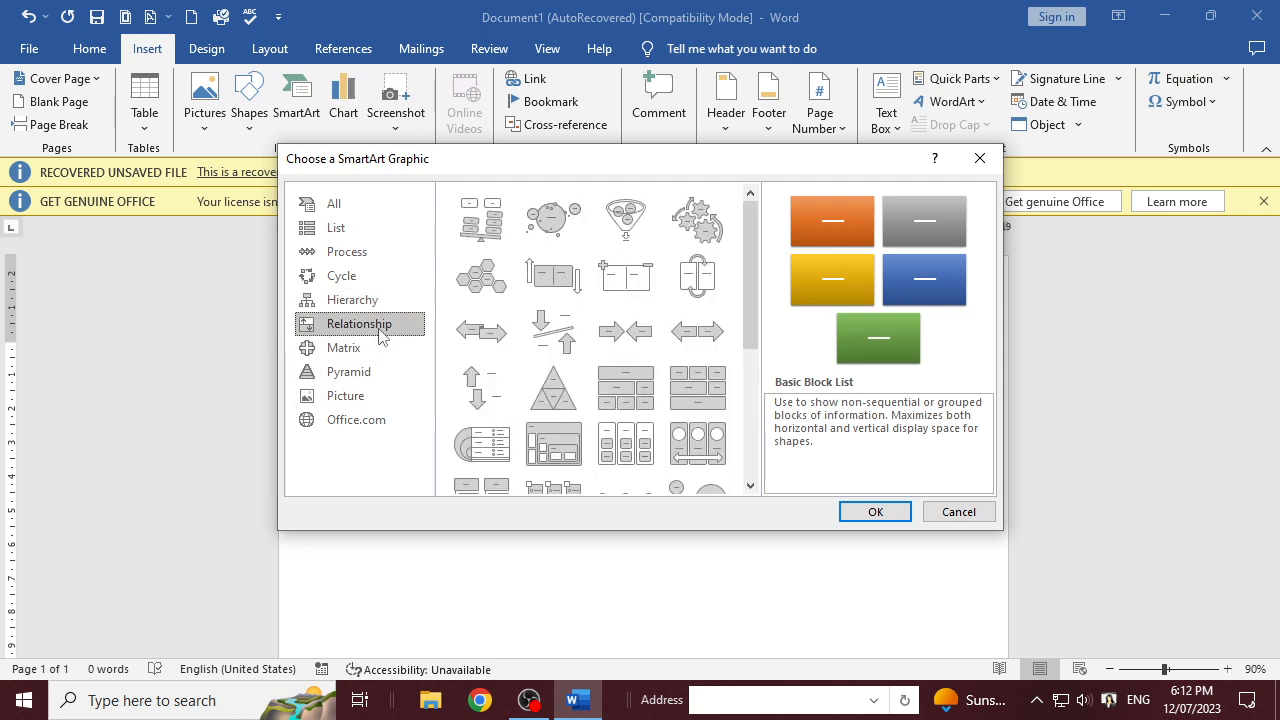
{"action": "left_click", "coordinate": [360, 347]}
{"action": "left_click", "coordinate": [362, 373]}
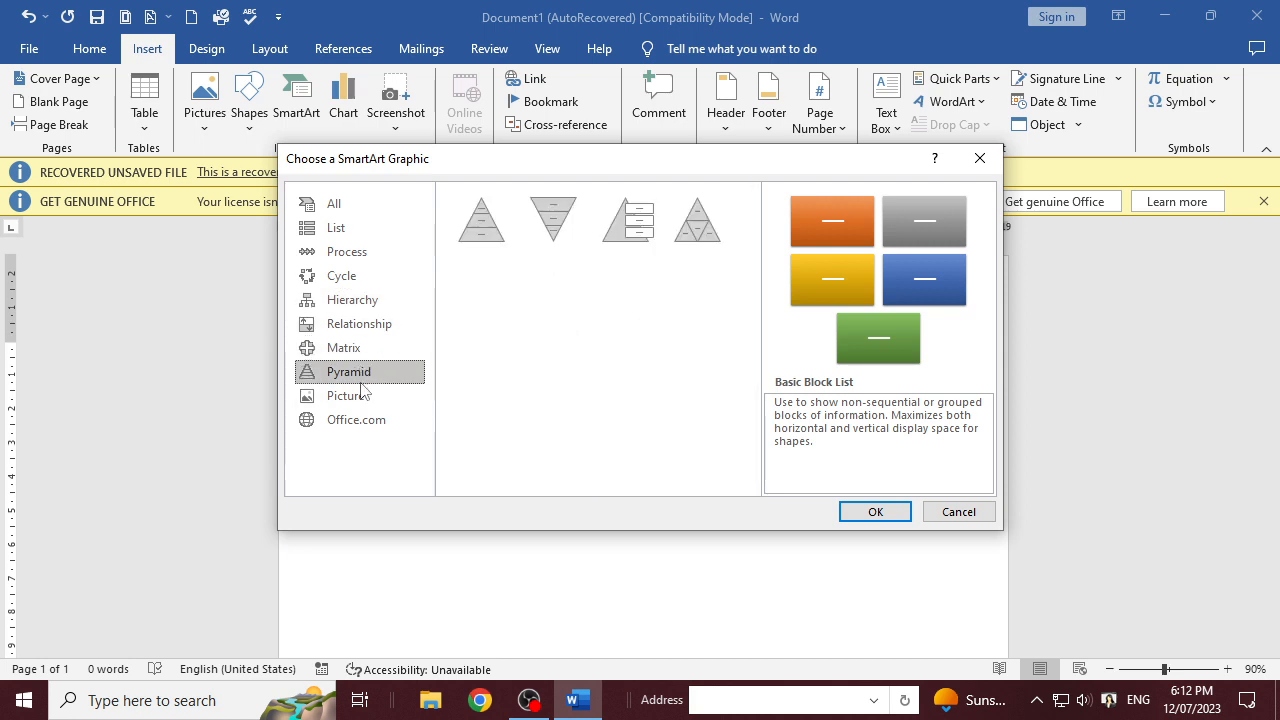
{"action": "left_click", "coordinate": [360, 396]}
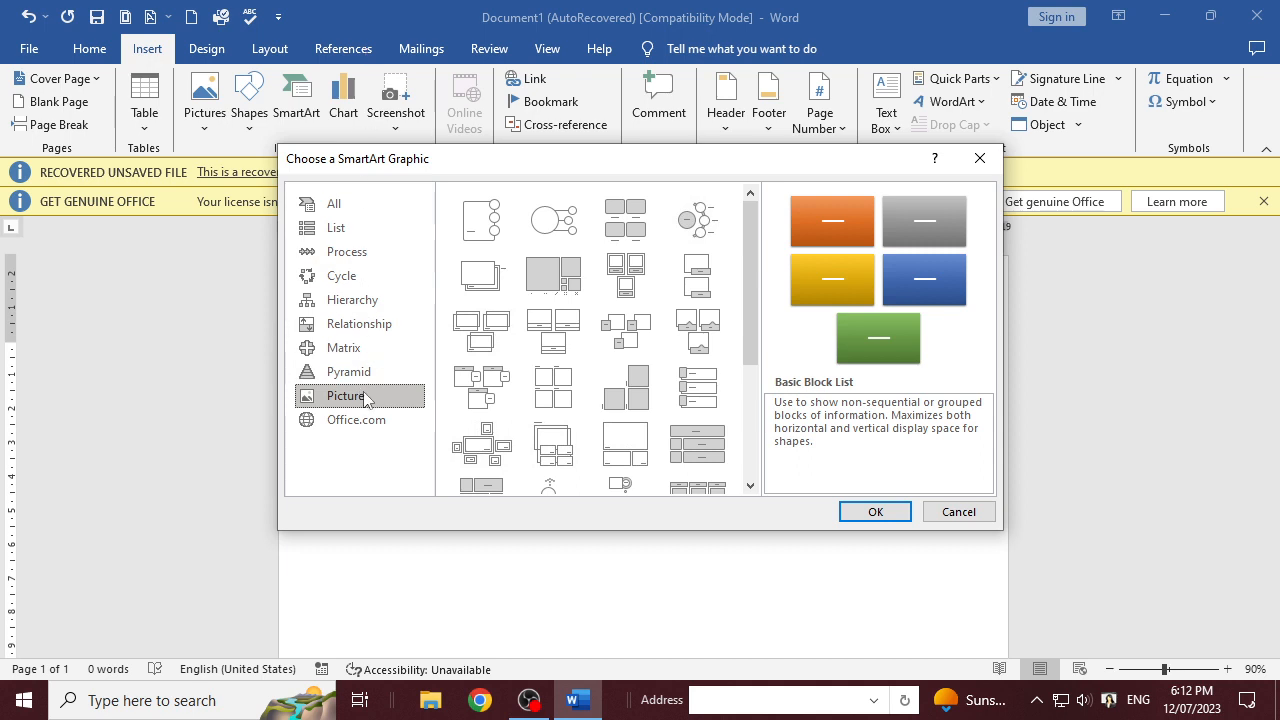
{"action": "left_click", "coordinate": [350, 230]}
{"action": "left_click", "coordinate": [357, 253]}
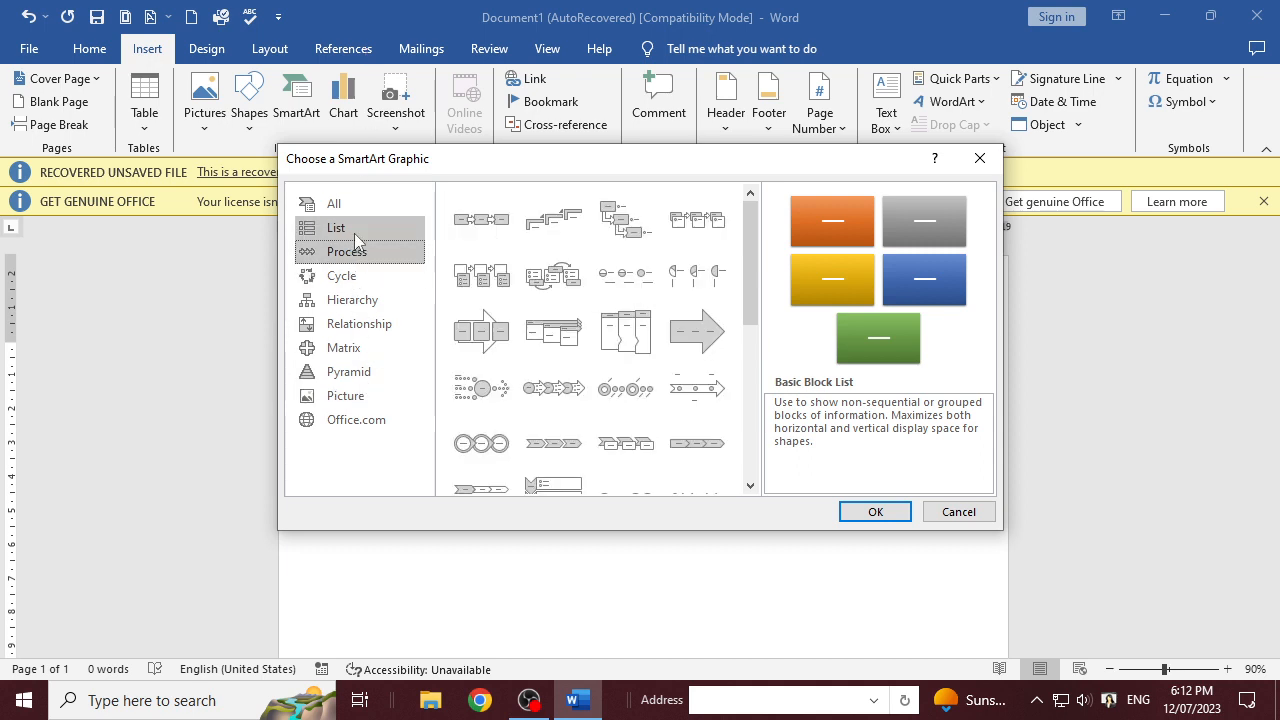
{"action": "left_click", "coordinate": [357, 236]}
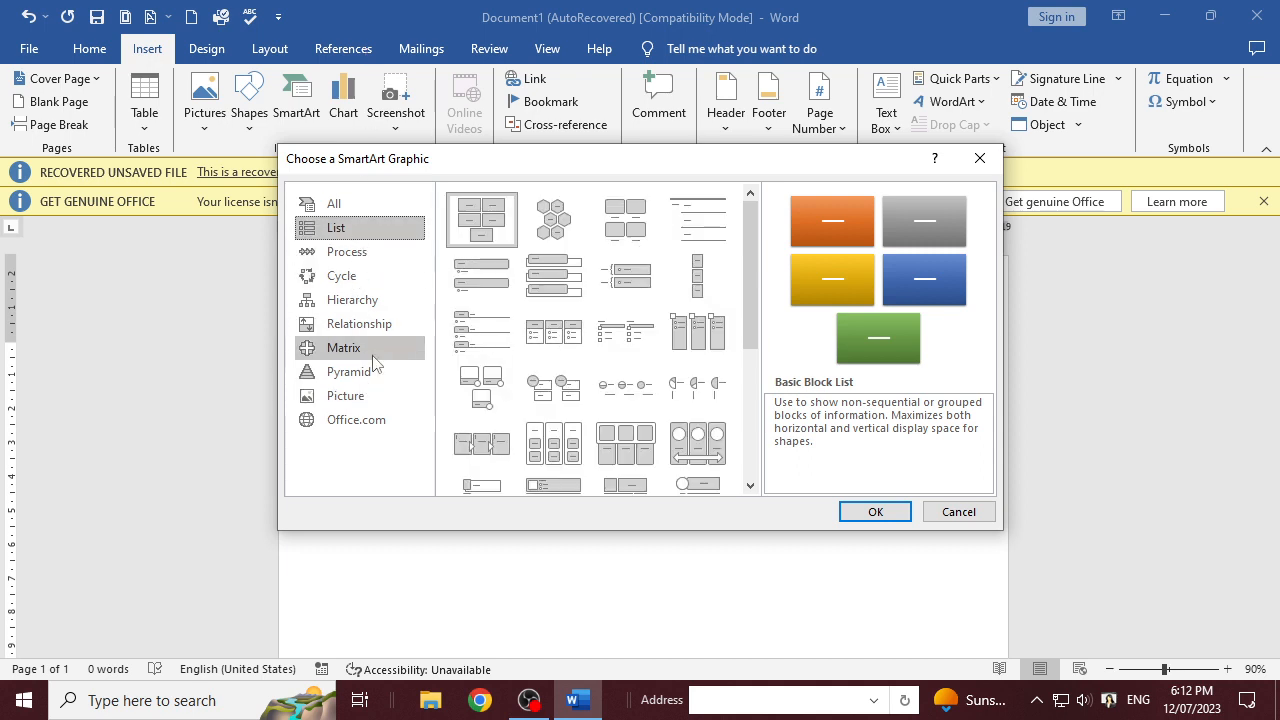
{"action": "left_click", "coordinate": [340, 252]}
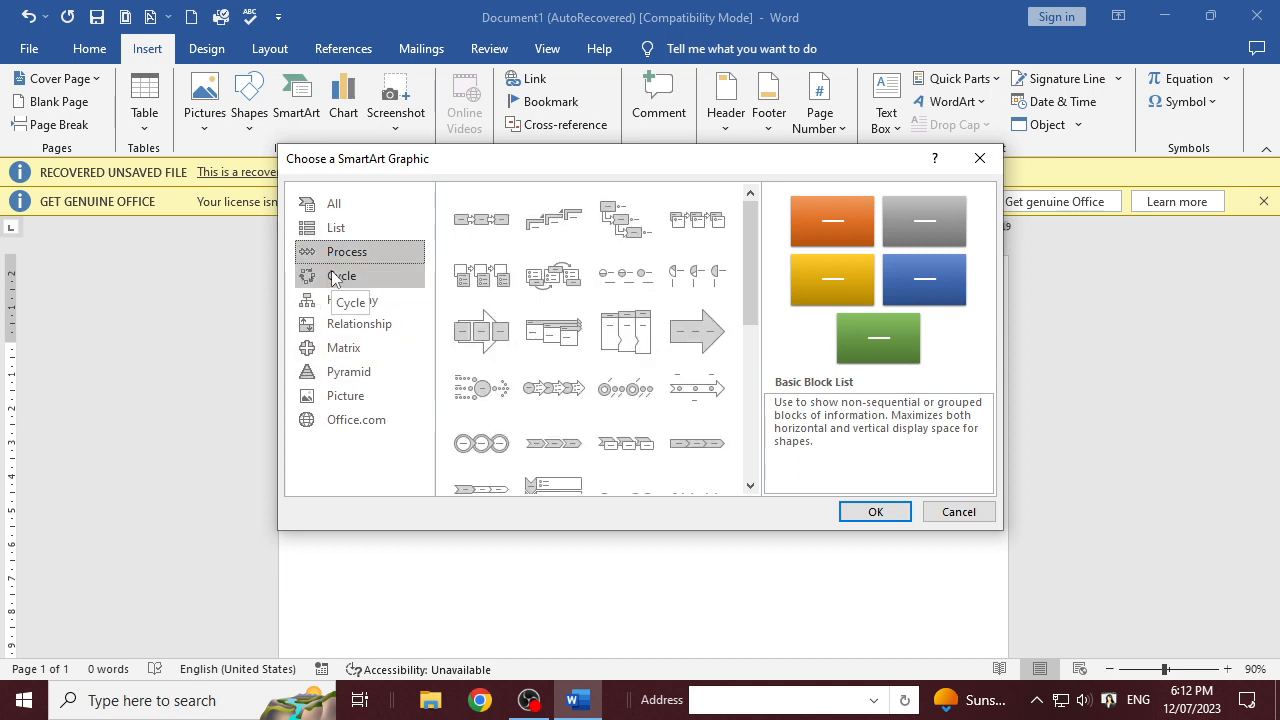
{"action": "left_click", "coordinate": [336, 277]}
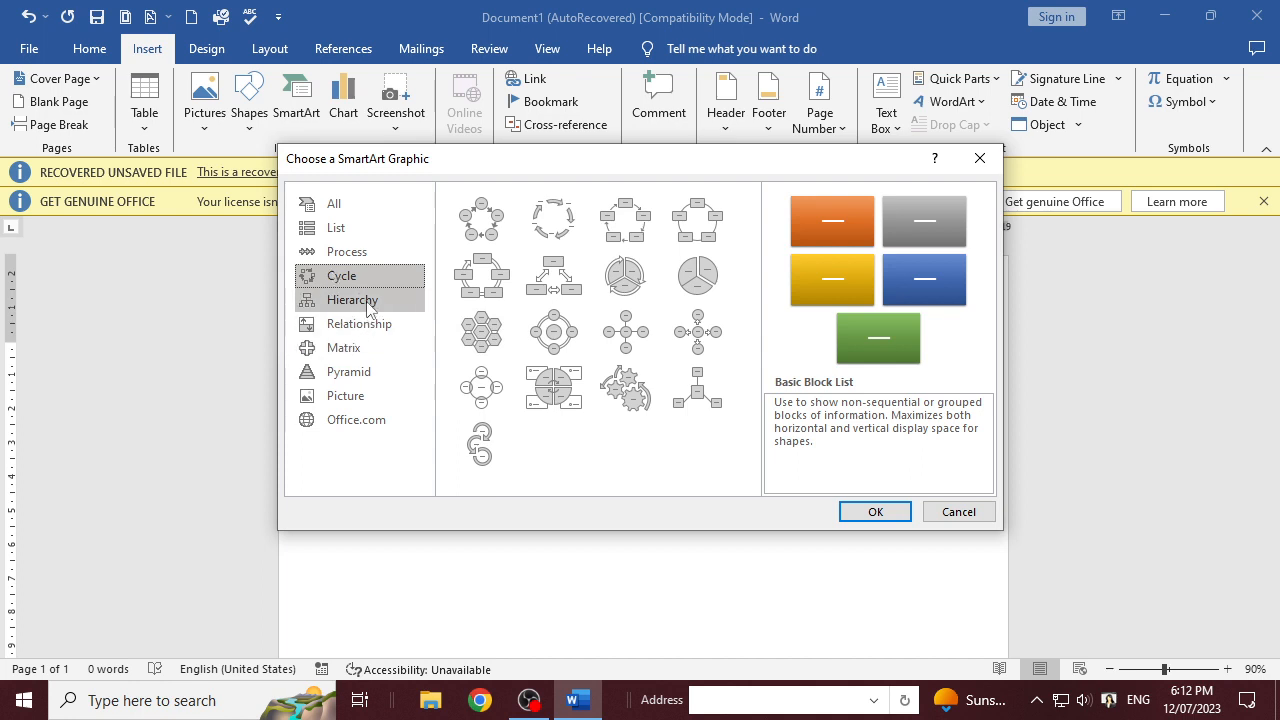
- Insert an Organization Chart SmartArt graphic from the Hierarchy category into the blank document
{"action": "left_click", "coordinate": [366, 304]}
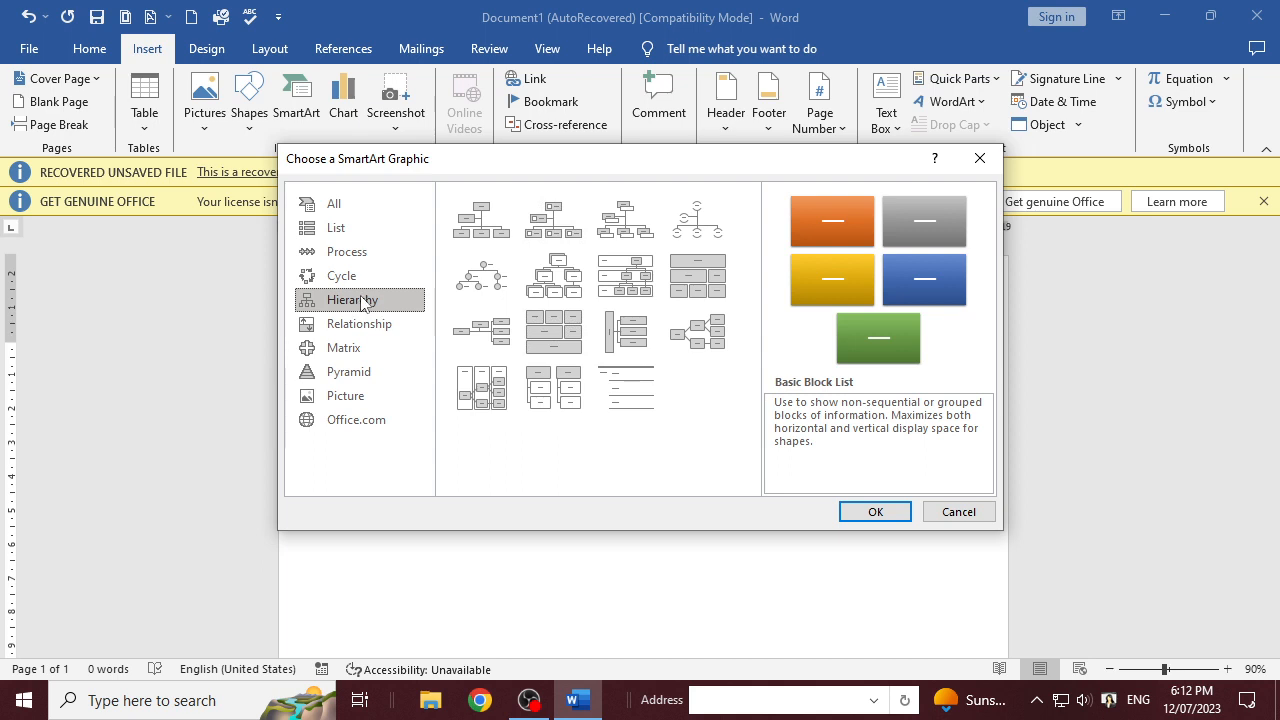
{"action": "left_click", "coordinate": [472, 230]}
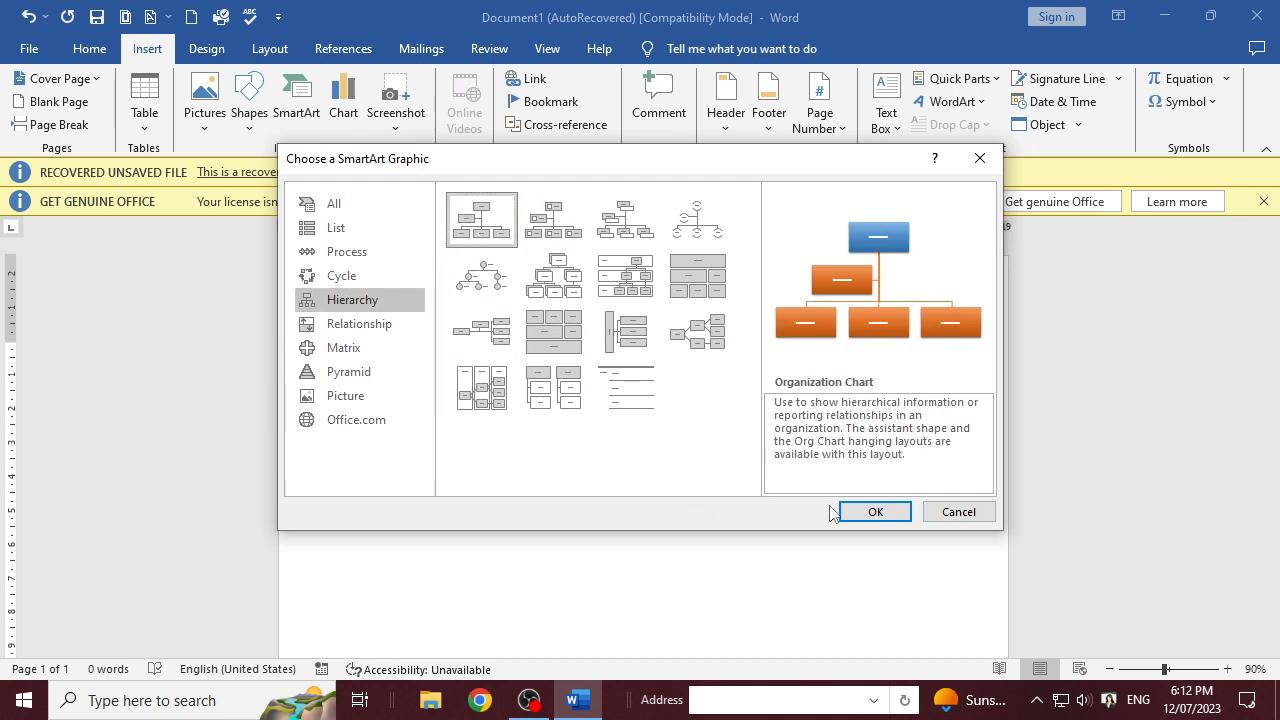
{"action": "left_click", "coordinate": [876, 513]}
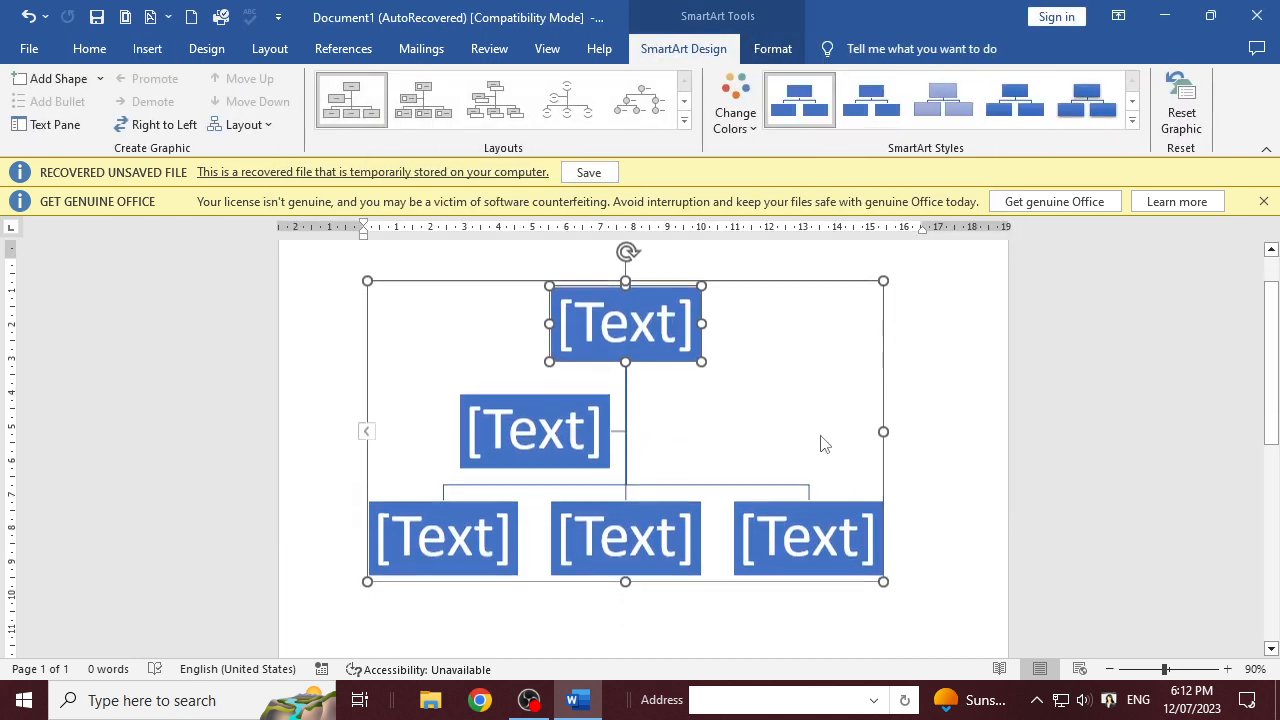
- Label the chart's top box "Ms Office" and the assistant box below it "Ms Word"
{"action": "scroll", "coordinate": [820, 440], "scroll_direction": "down", "scroll_amount": 5}
{"action": "scroll", "coordinate": [820, 437], "scroll_direction": "up", "scroll_amount": 5}
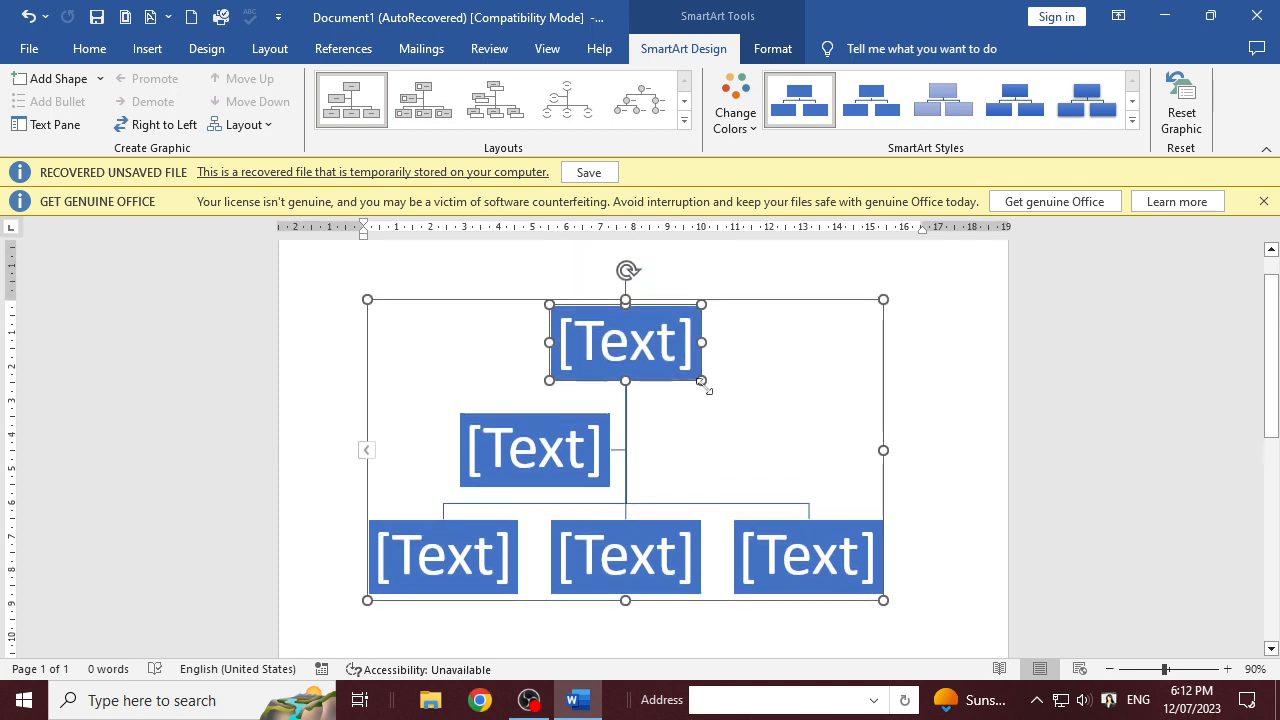
{"action": "left_click", "coordinate": [648, 352]}
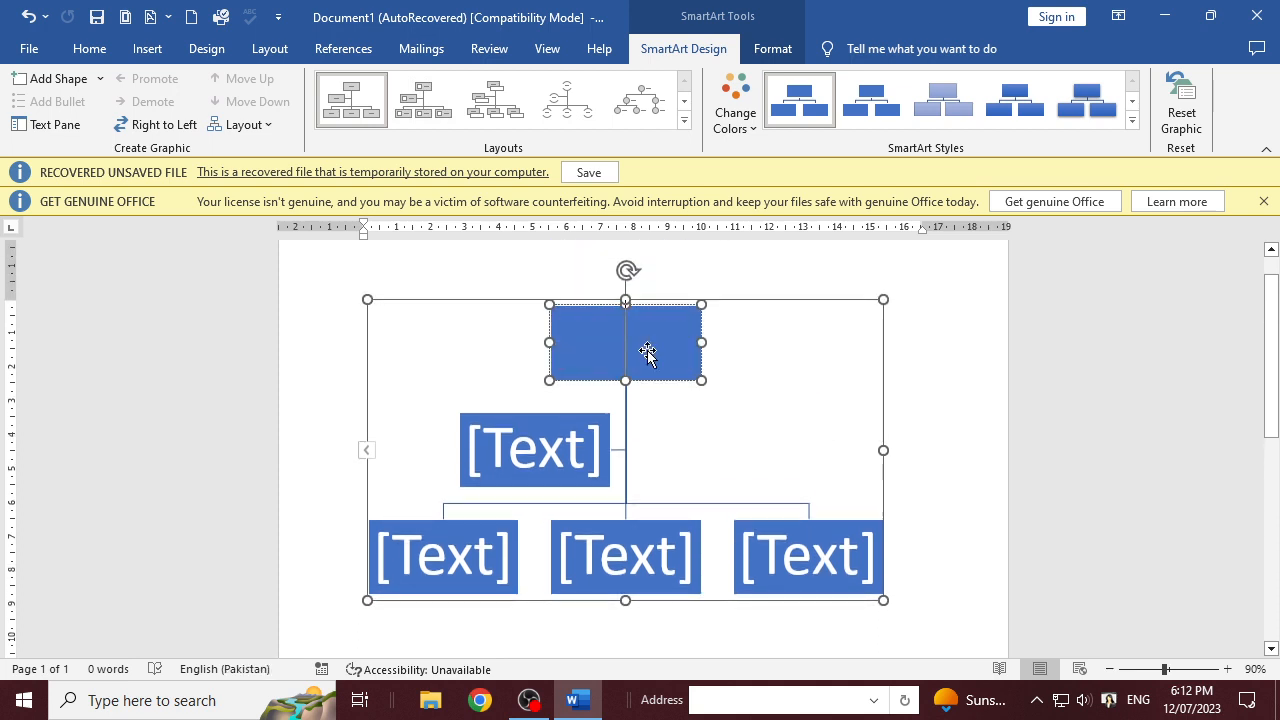
{"action": "type", "text": "Ms"}
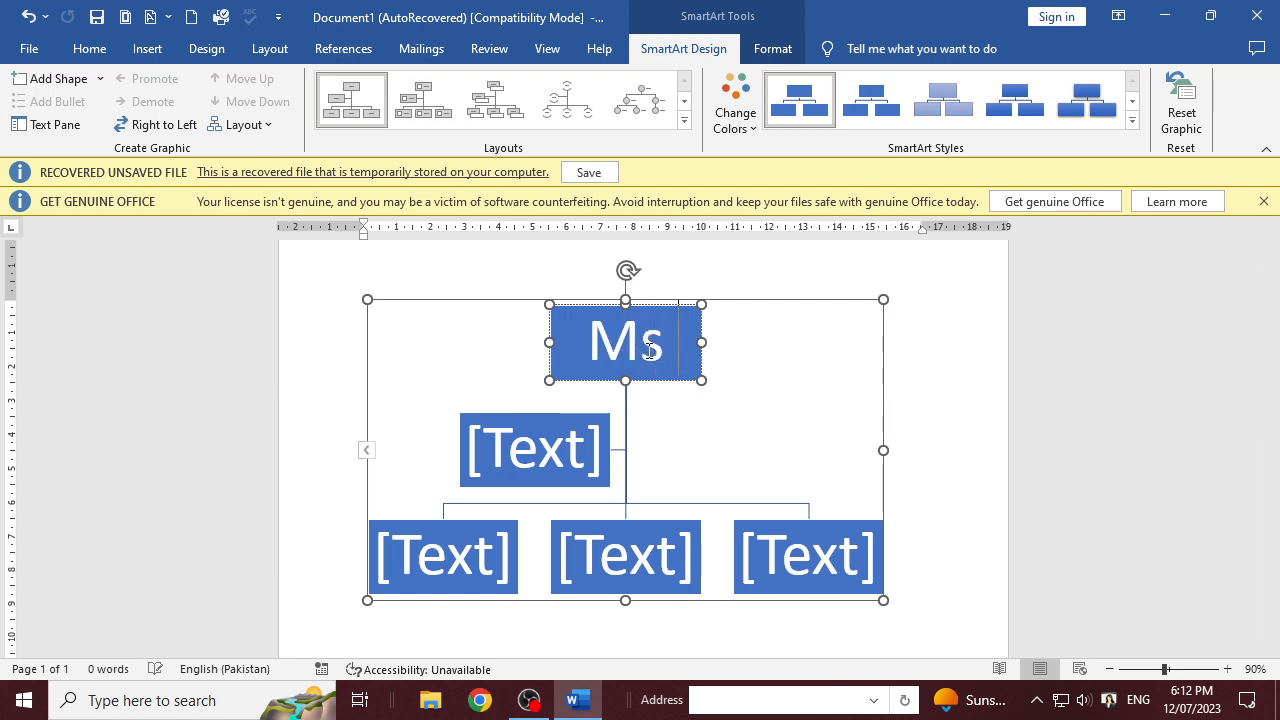
{"action": "type", "text": " Officew"}
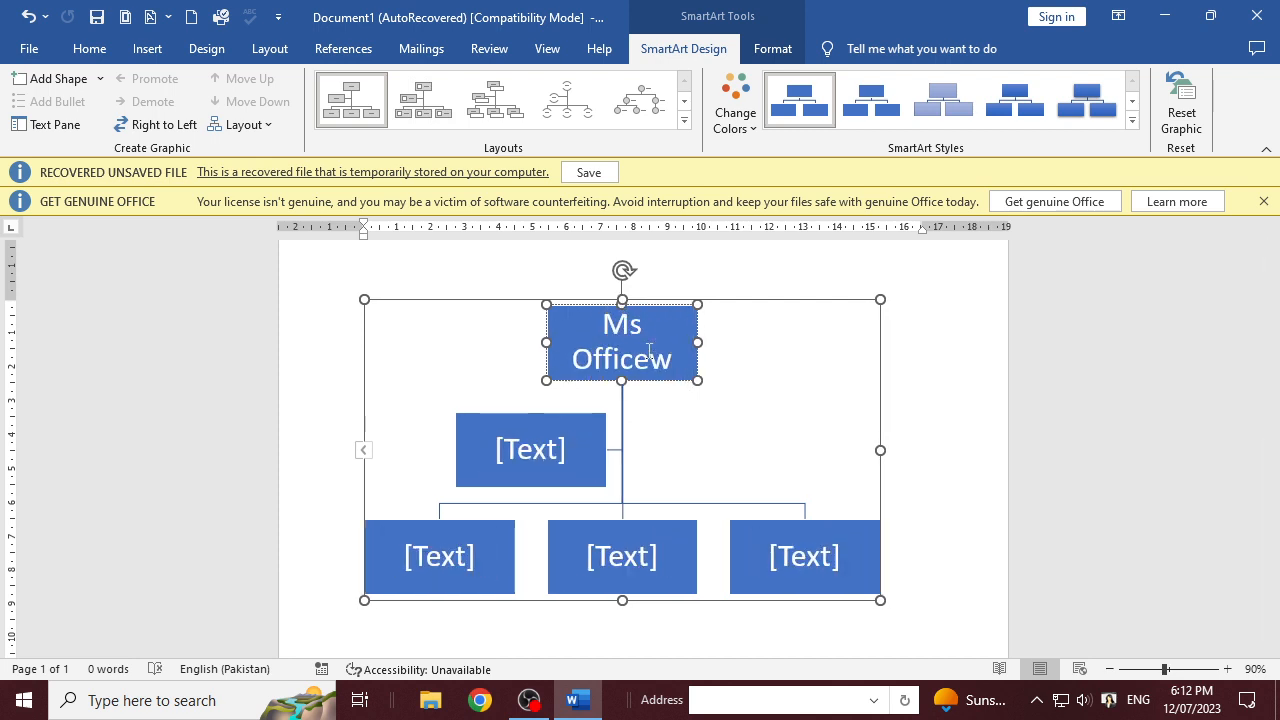
{"action": "key", "text": "BackSpace"}
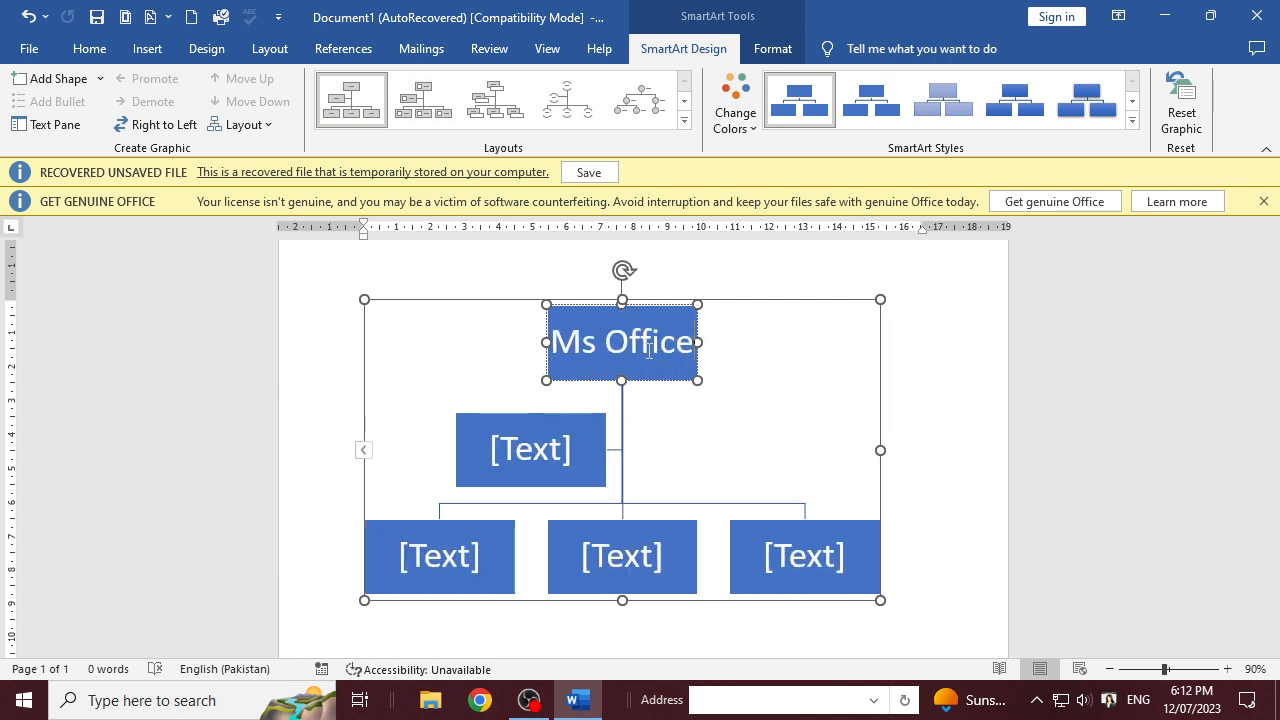
{"action": "left_click", "coordinate": [553, 447]}
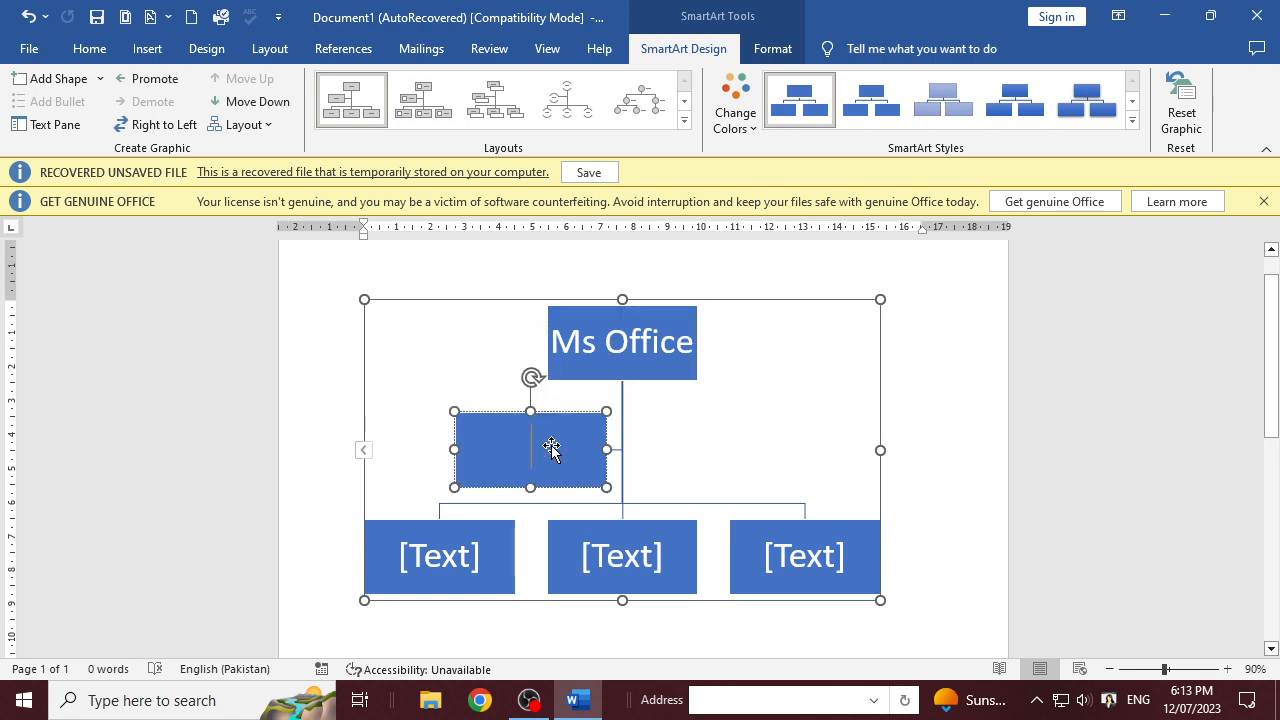
{"action": "type", "text": "Ms"}
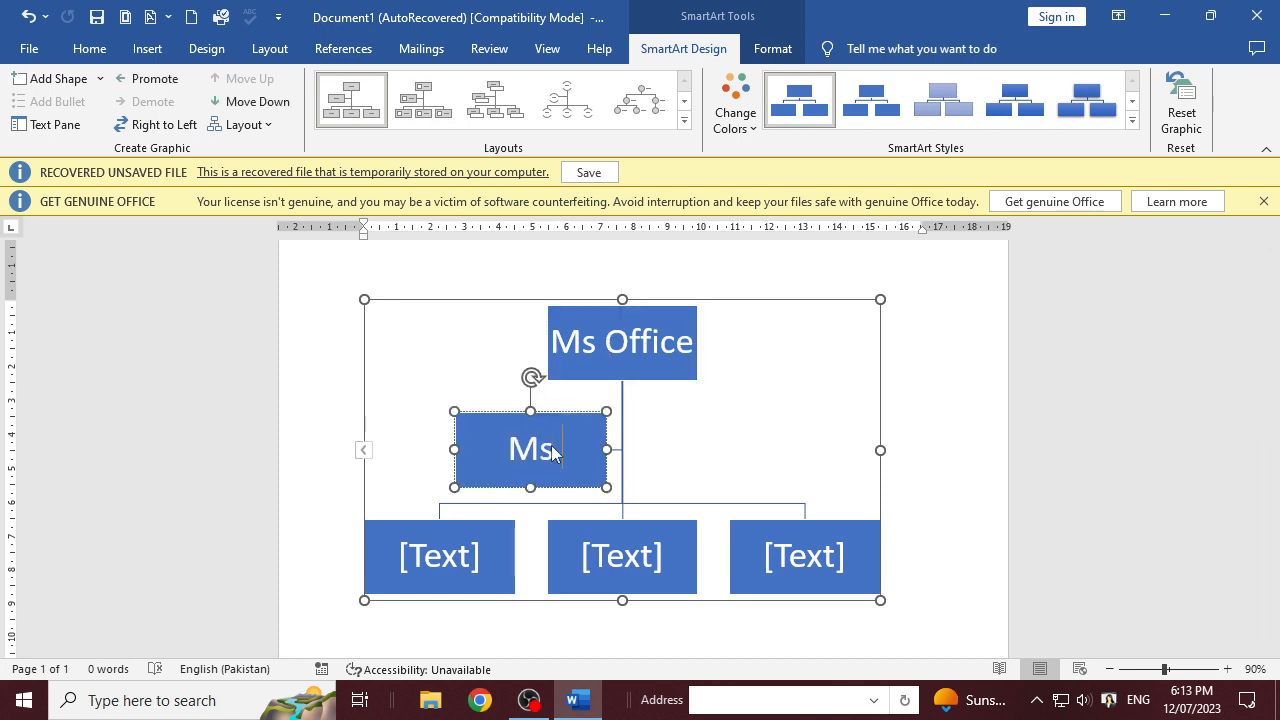
{"action": "type", "text": " Word"}
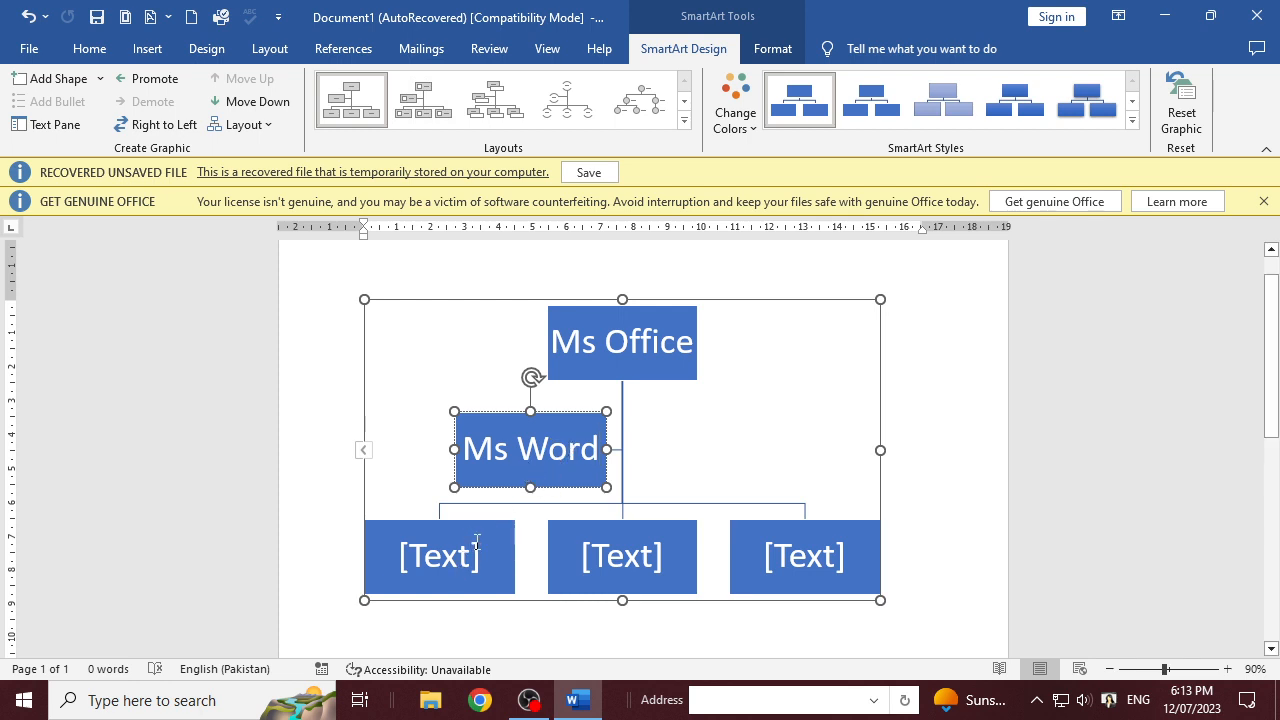
- Label the first box in the chart's lowest row "Home tab" and the middle one "Insert Tab"
{"action": "left_click", "coordinate": [470, 557]}
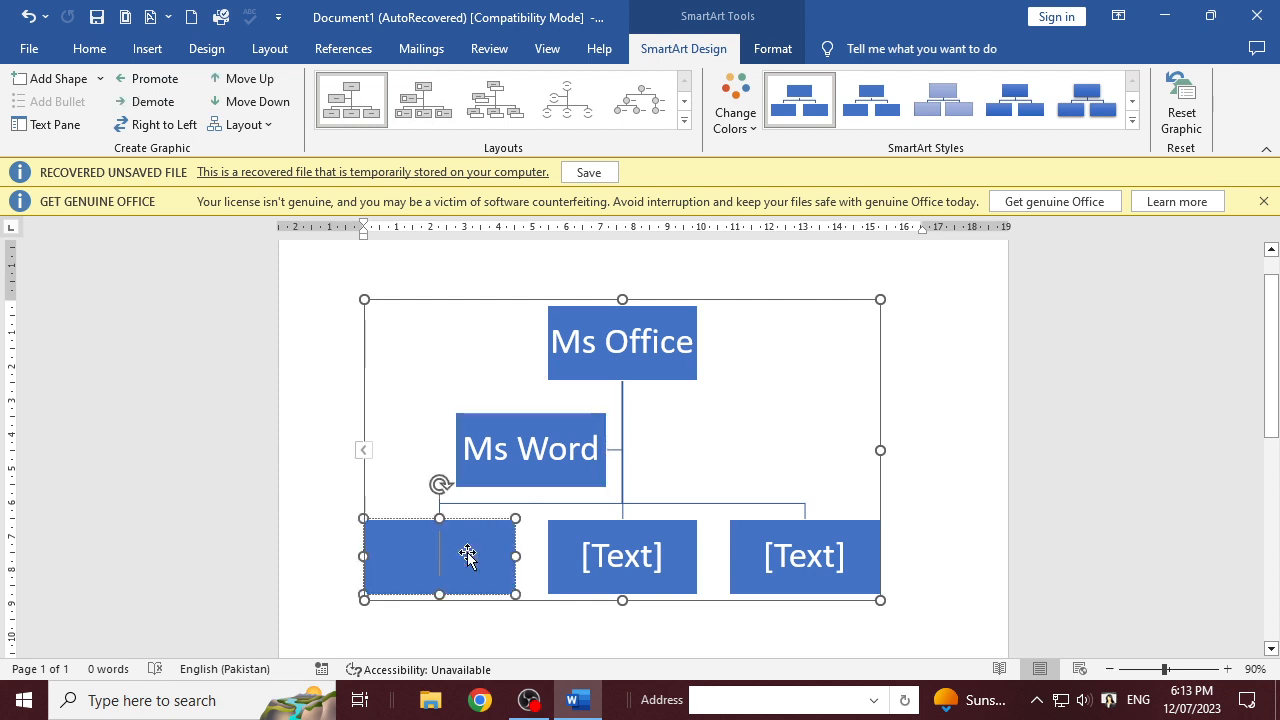
{"action": "type", "text": "Ho"}
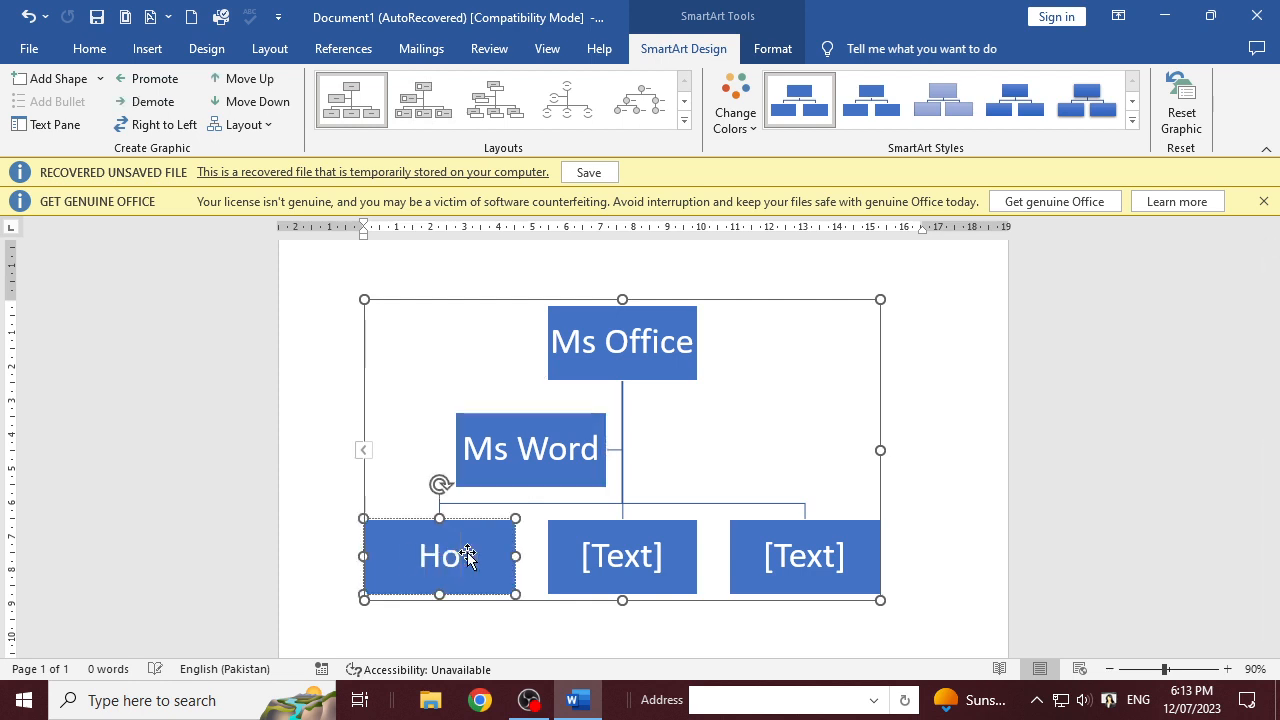
{"action": "type", "text": "me tab"}
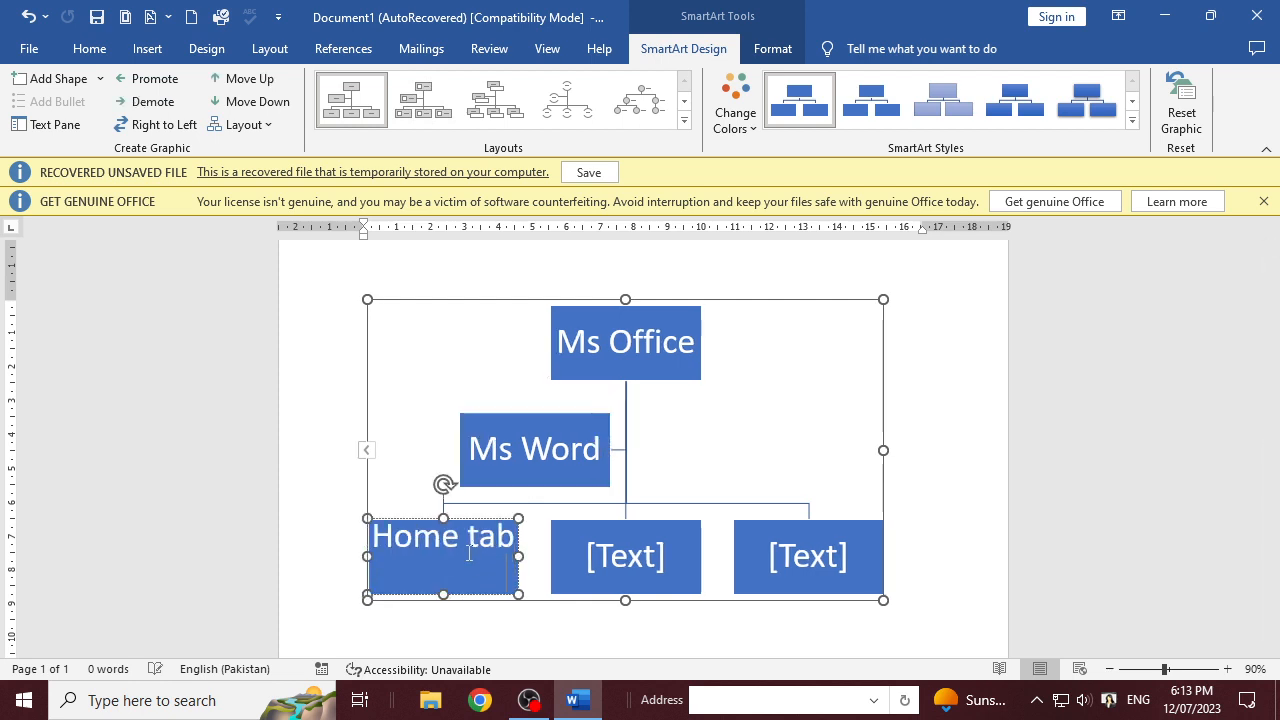
{"action": "left_click", "coordinate": [620, 555]}
{"action": "type", "text": "Inser"}
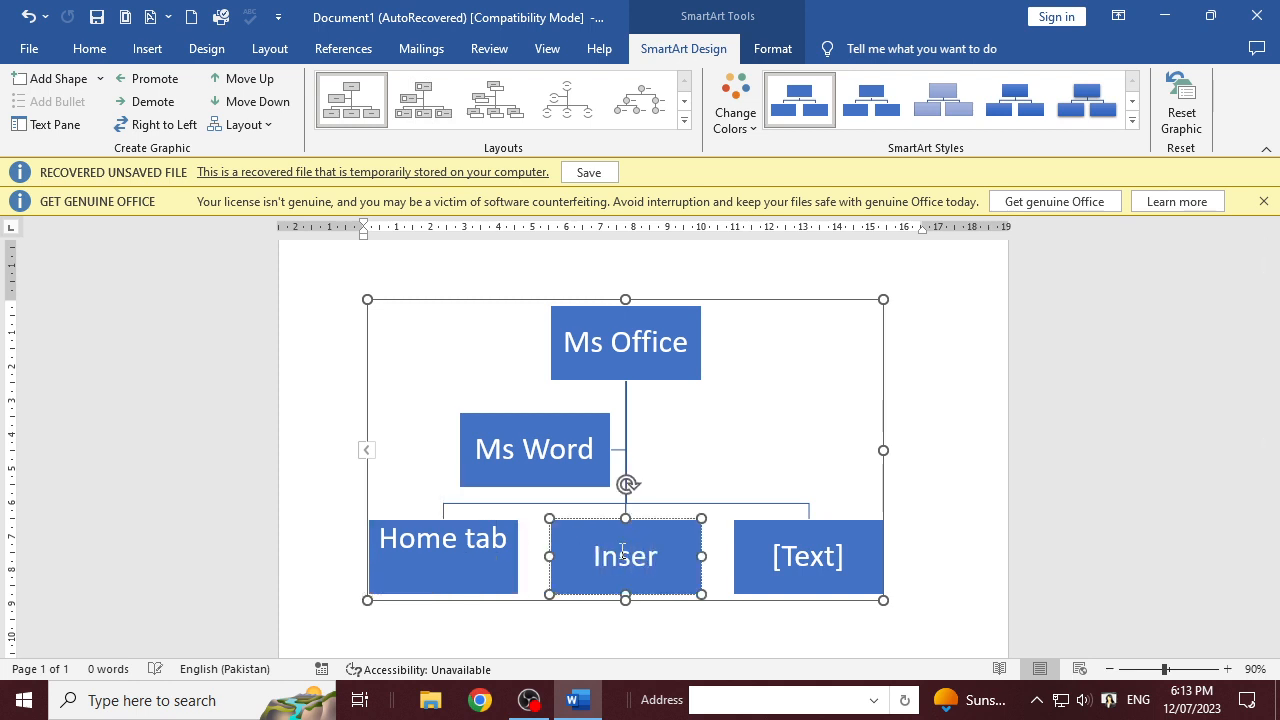
{"action": "type", "text": "t Tab"}
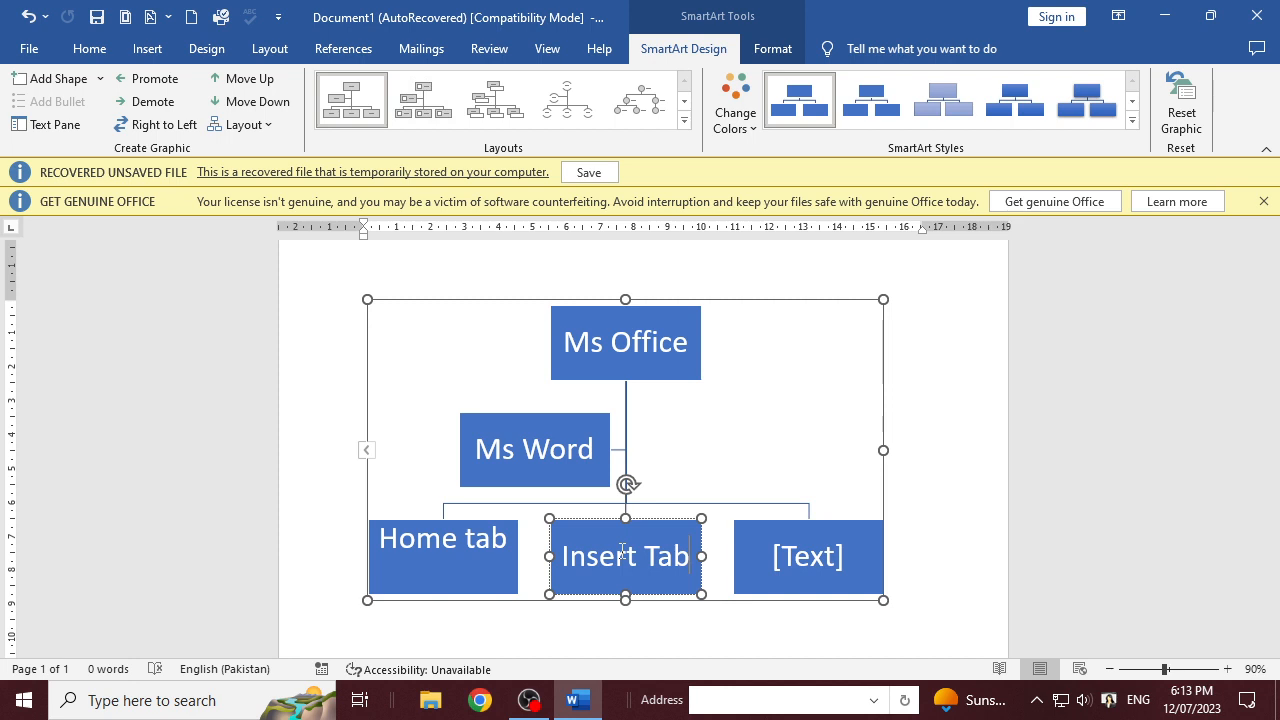
- Label the last box in the chart's lowest row "Design Tab"
{"action": "left_click", "coordinate": [785, 543]}
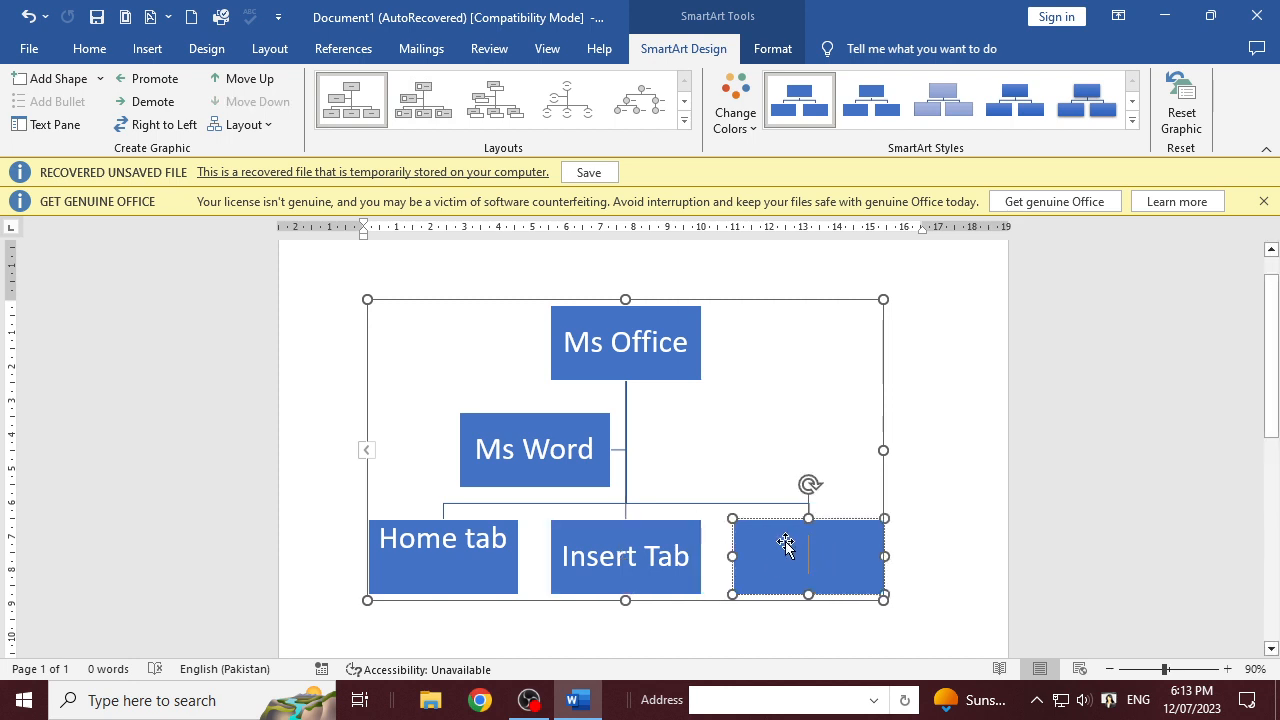
{"action": "type", "text": "De"}
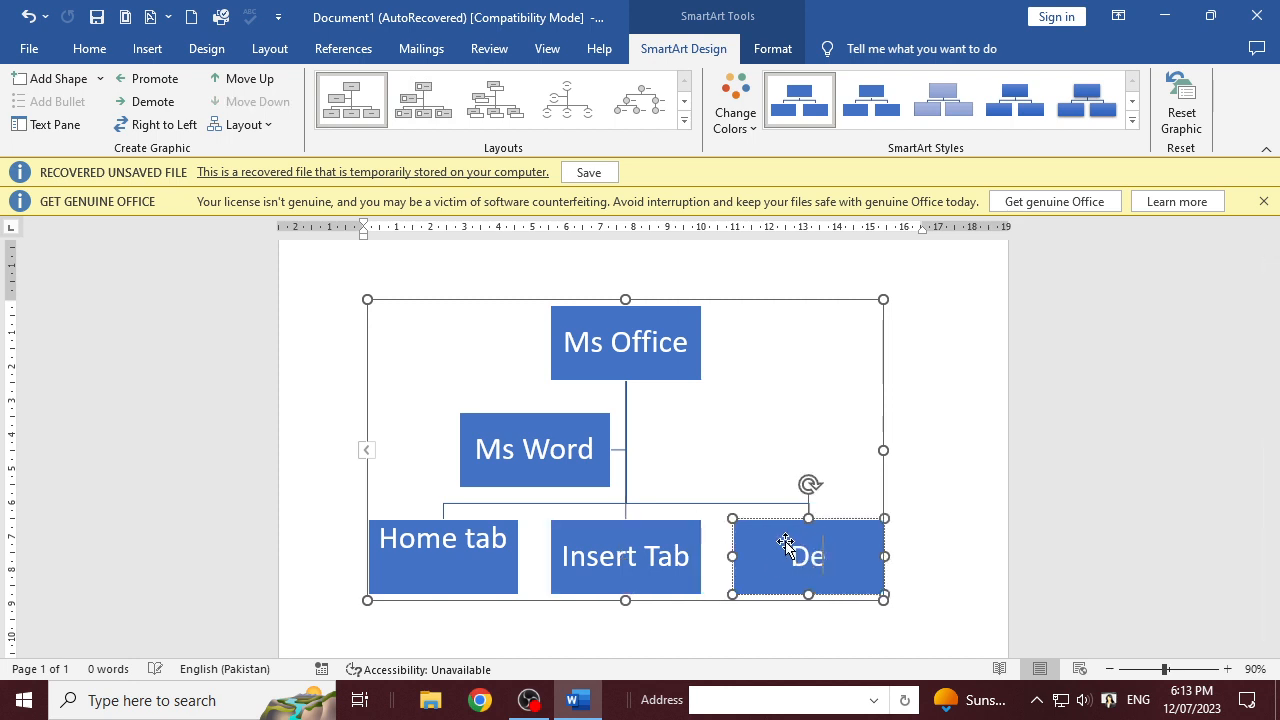
{"action": "type", "text": "sign tab"}
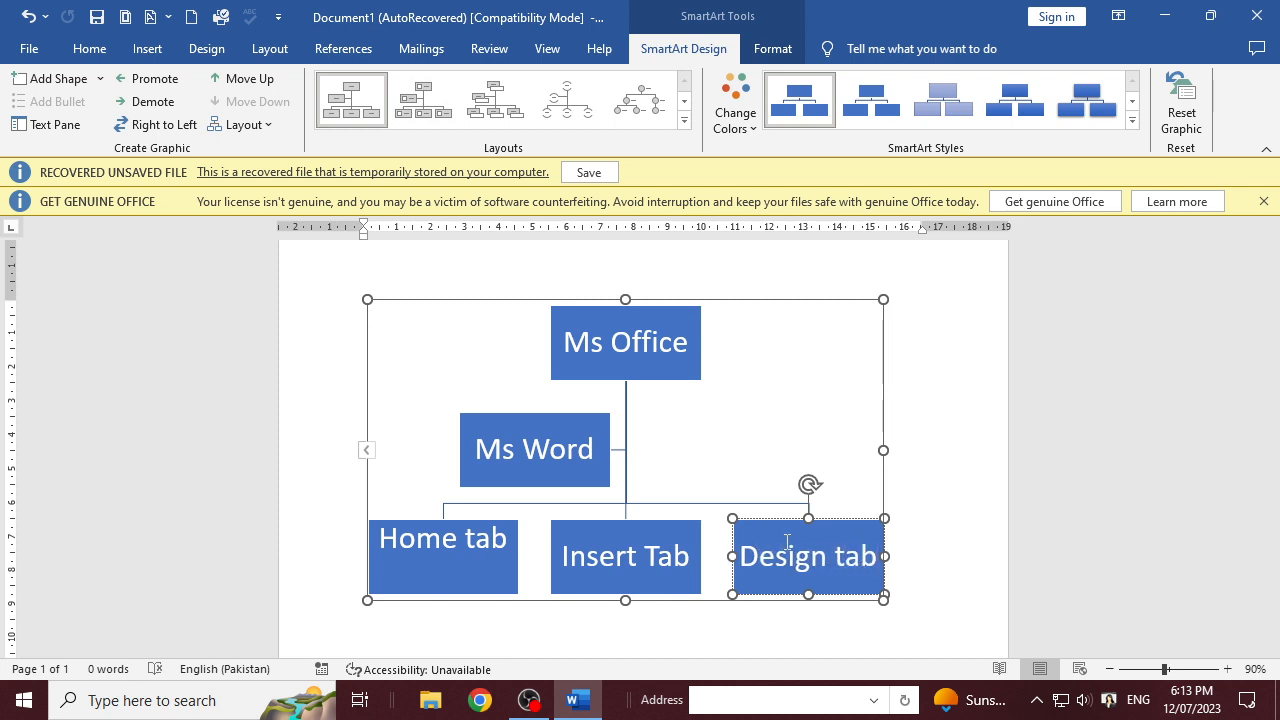
{"action": "left_click", "coordinate": [843, 558]}
{"action": "key", "text": "BackSpace"}
{"action": "type", "text": "T"}
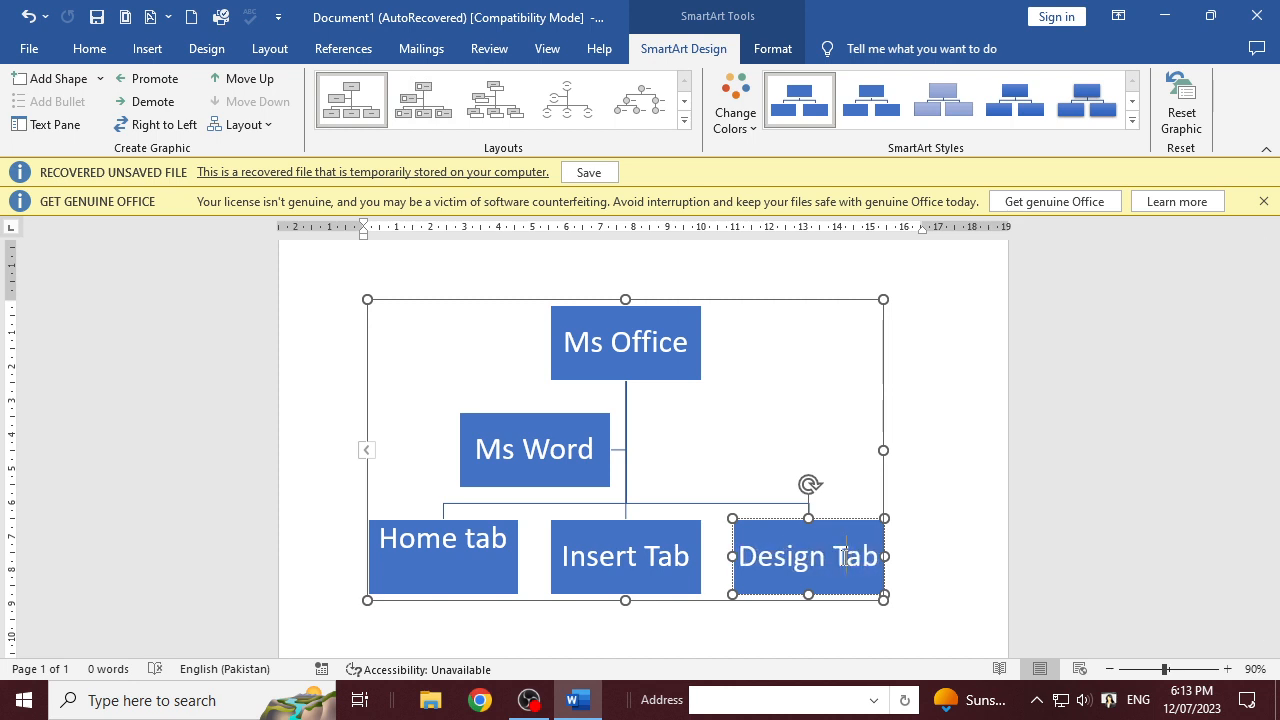
{"action": "left_click", "coordinate": [978, 521]}
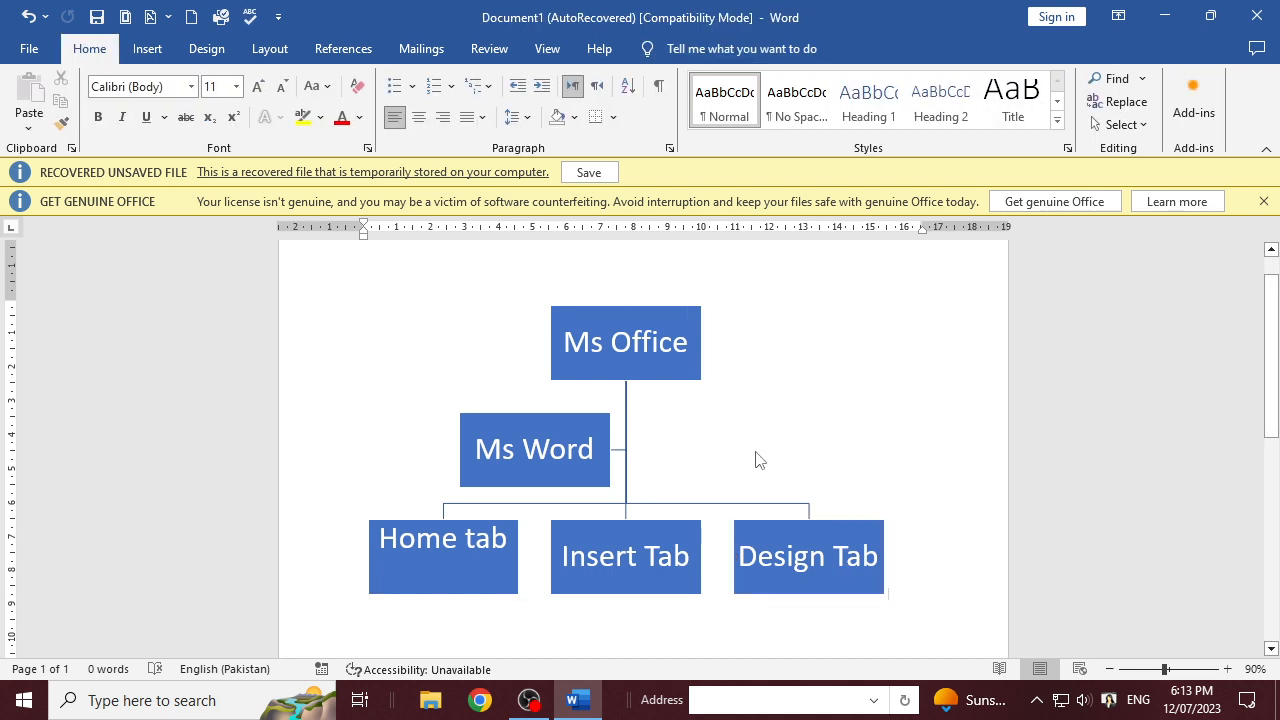
- Add one empty box beneath the Home tab box, deleting the surplus boxes added under it
{"action": "left_click", "coordinate": [688, 400]}
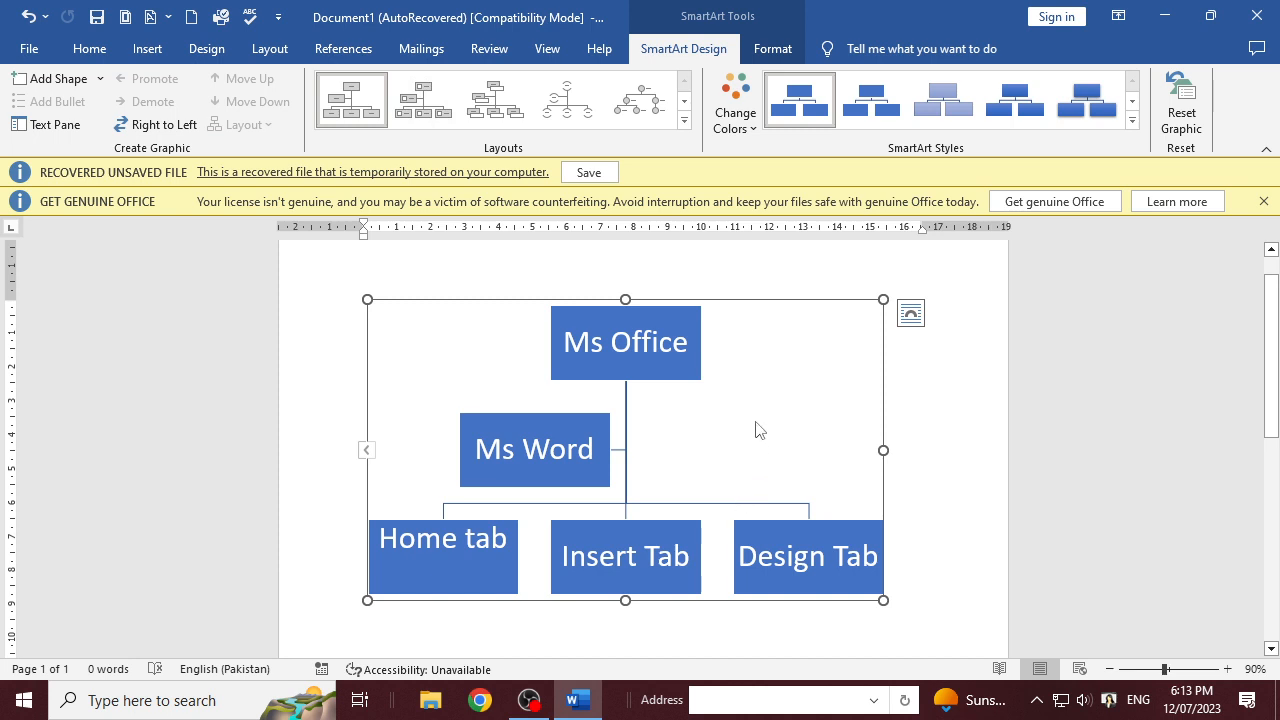
{"action": "left_click", "coordinate": [651, 372]}
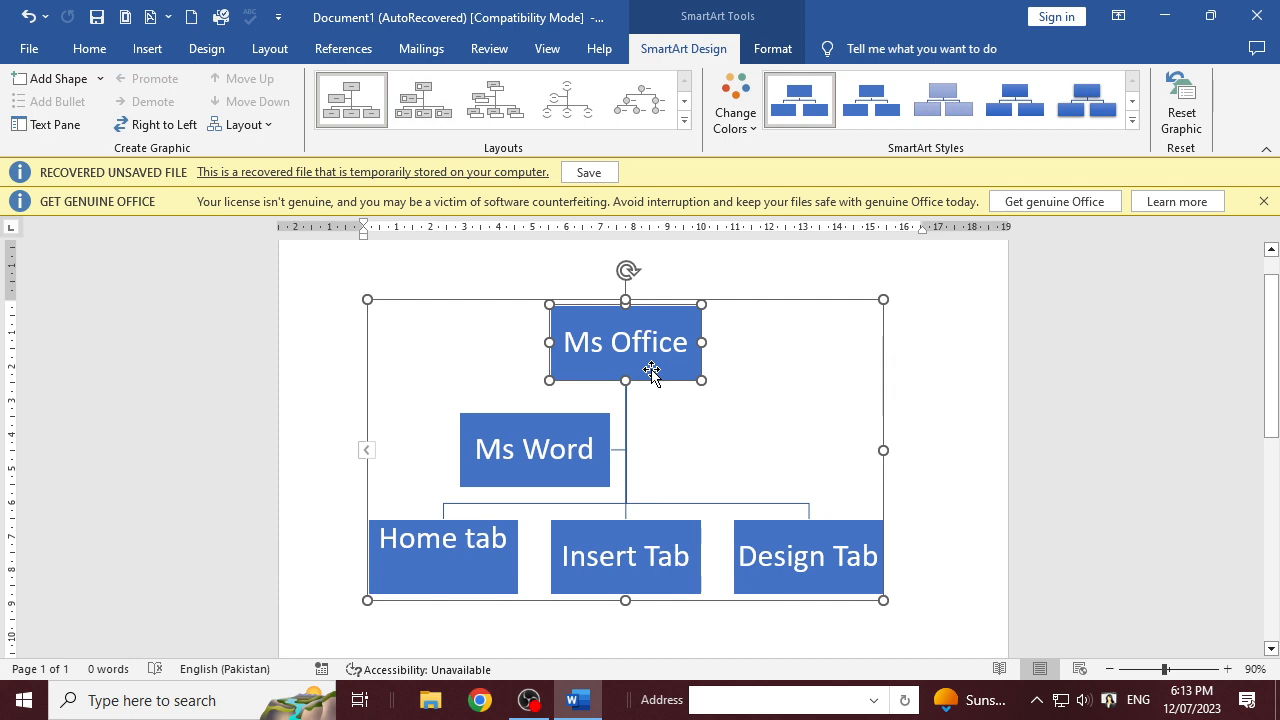
{"action": "left_click", "coordinate": [93, 86]}
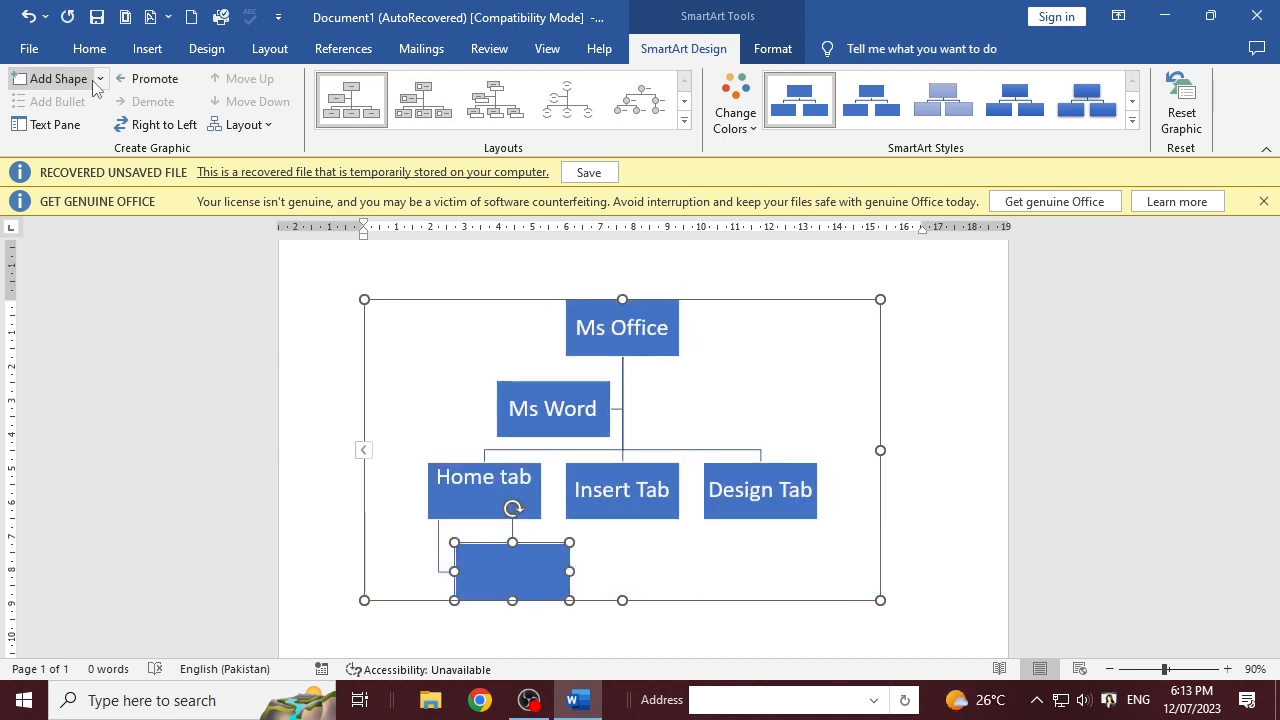
{"action": "left_click", "coordinate": [70, 82]}
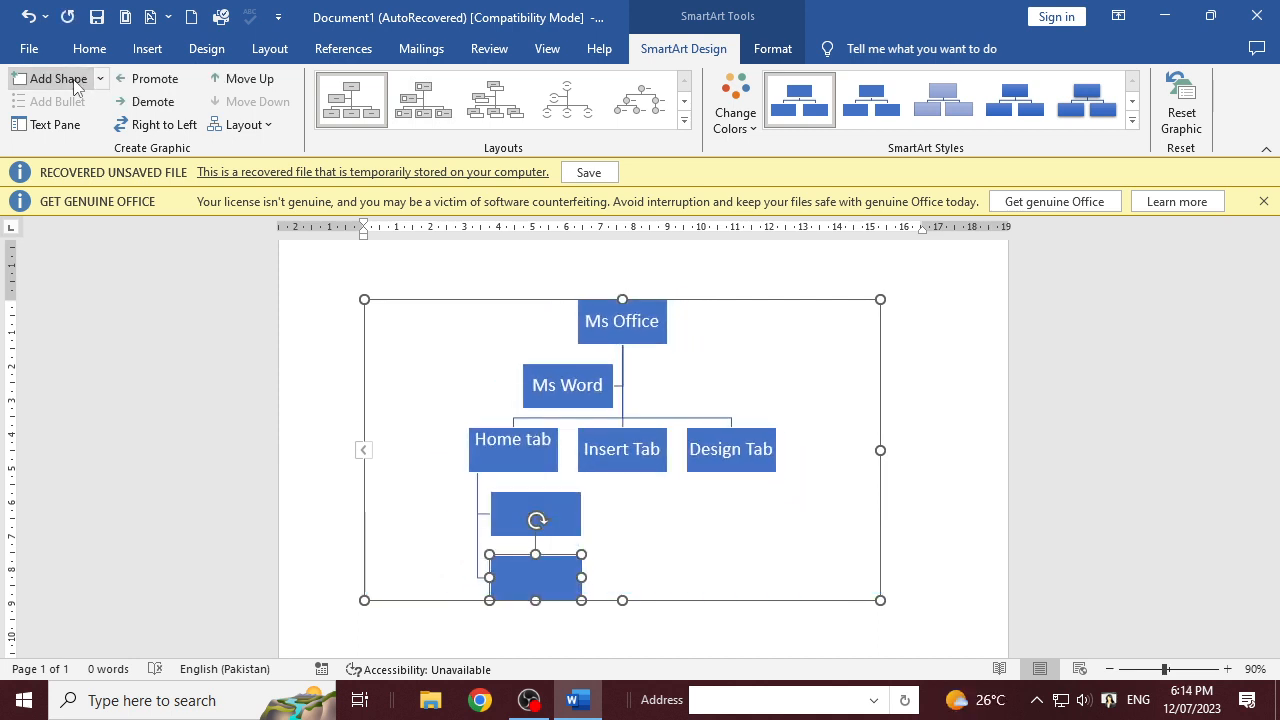
{"action": "left_click", "coordinate": [75, 86]}
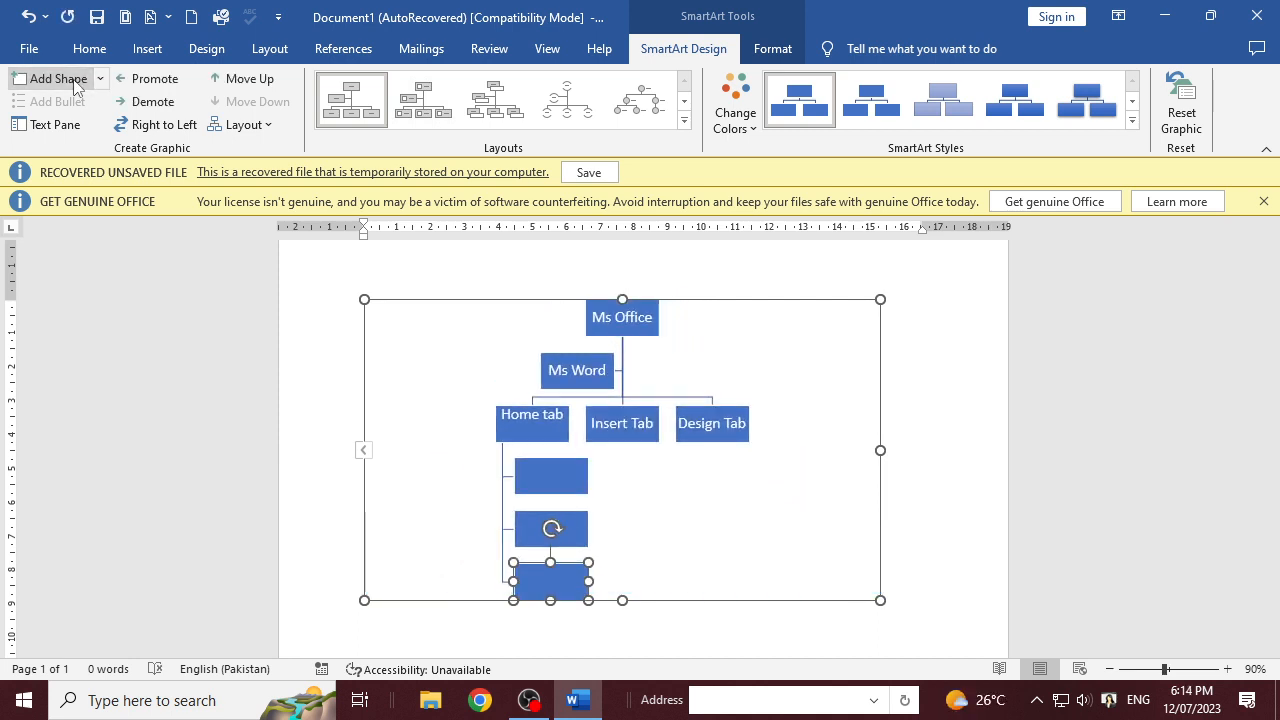
{"action": "key", "text": "Delete"}
{"action": "key", "text": "Delete"}
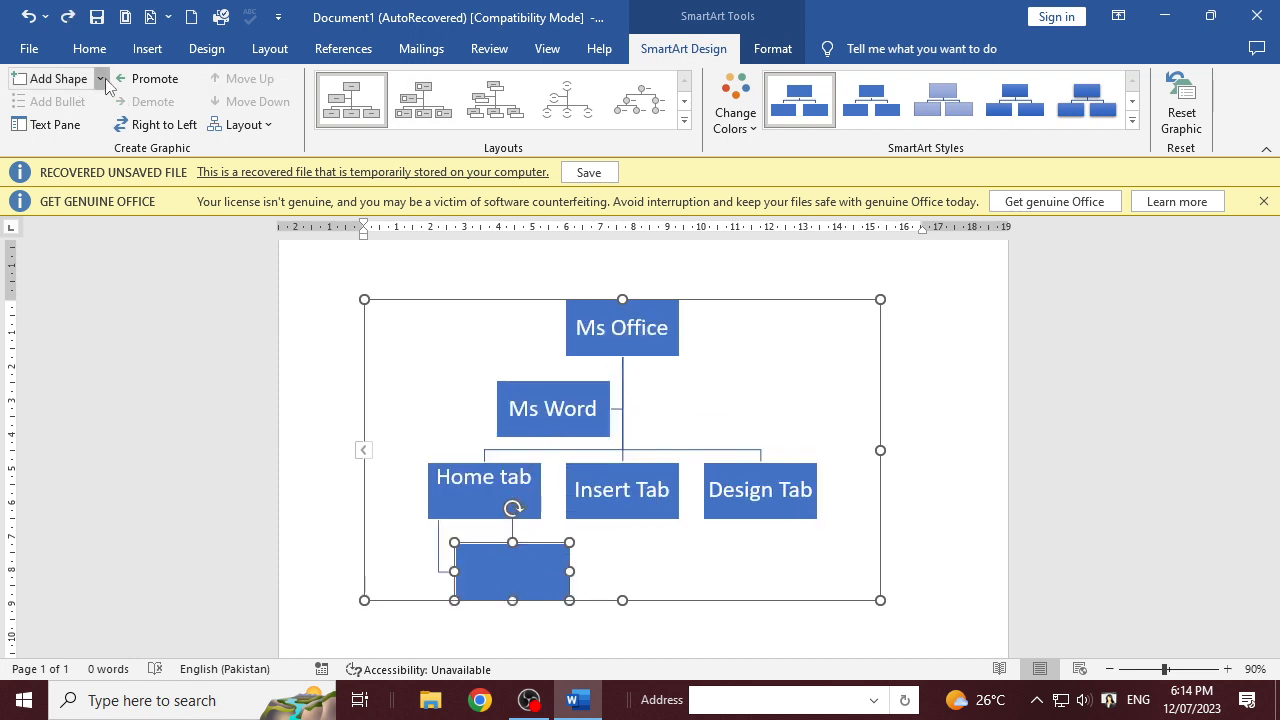
- Add a second assistant box beside the Ms Word box
{"action": "left_click", "coordinate": [100, 79]}
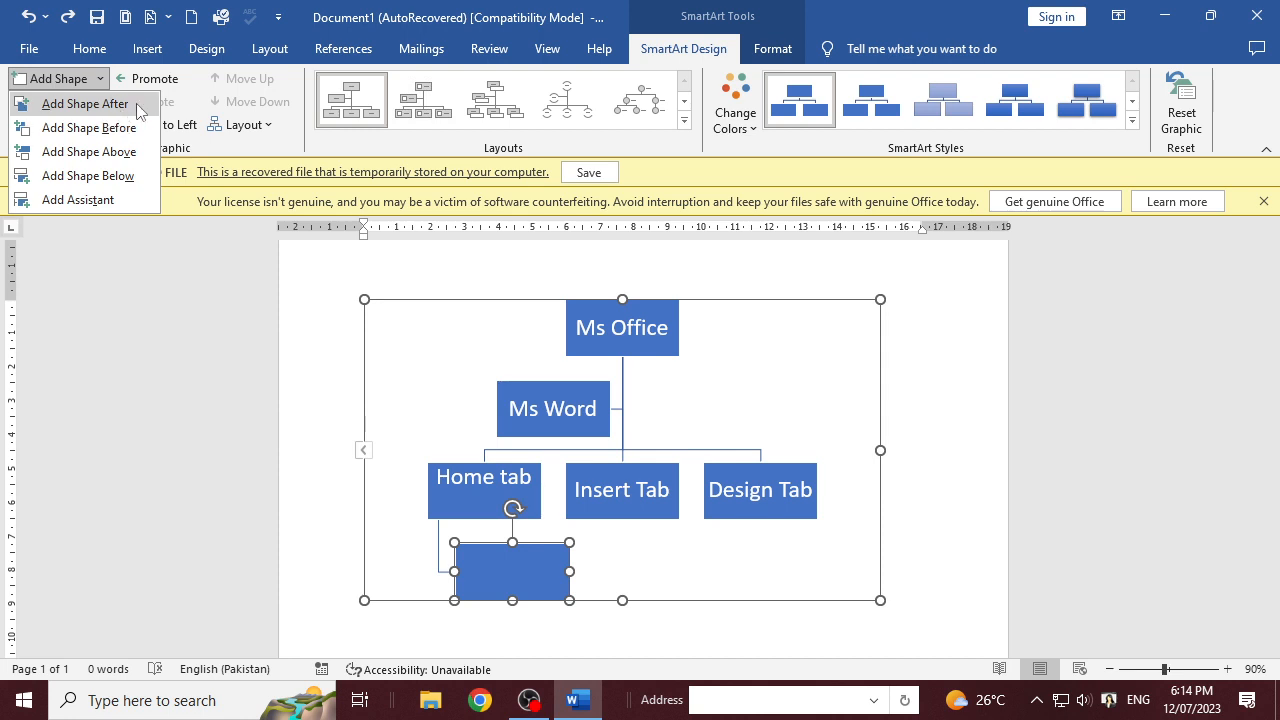
{"action": "left_click", "coordinate": [593, 389]}
{"action": "left_click", "coordinate": [593, 389]}
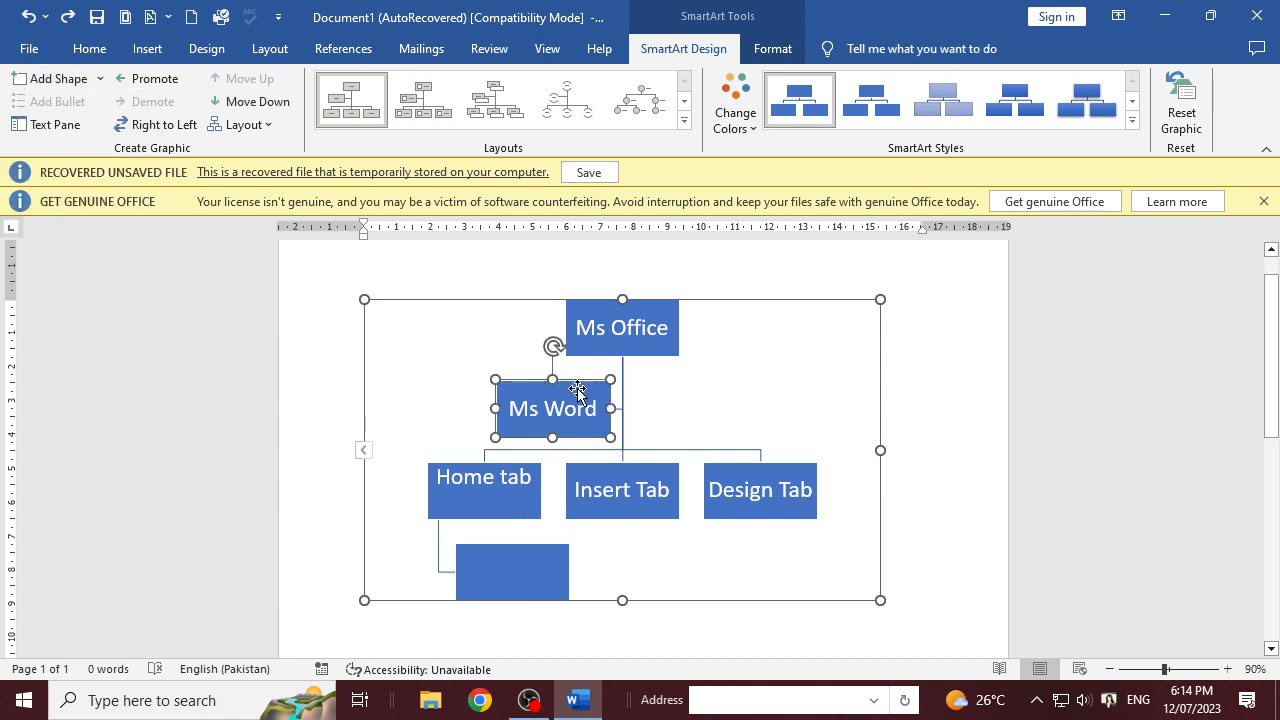
{"action": "left_click", "coordinate": [76, 84]}
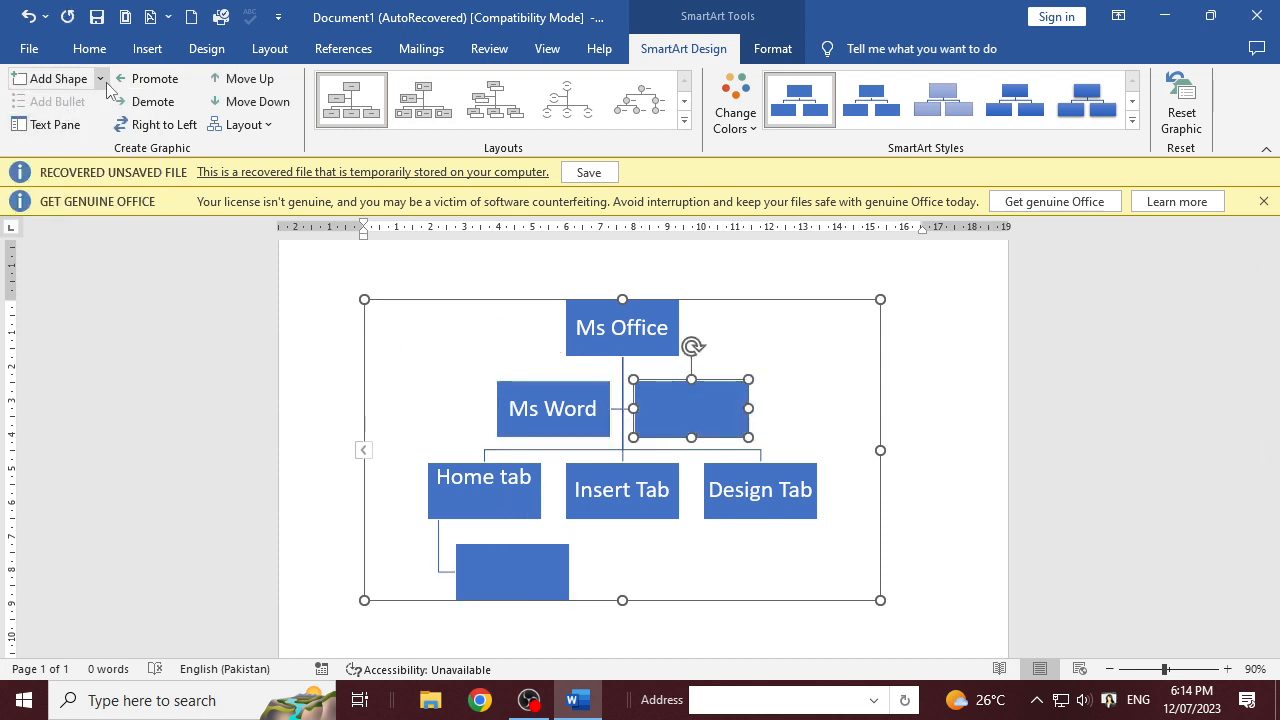
{"action": "left_click", "coordinate": [104, 82]}
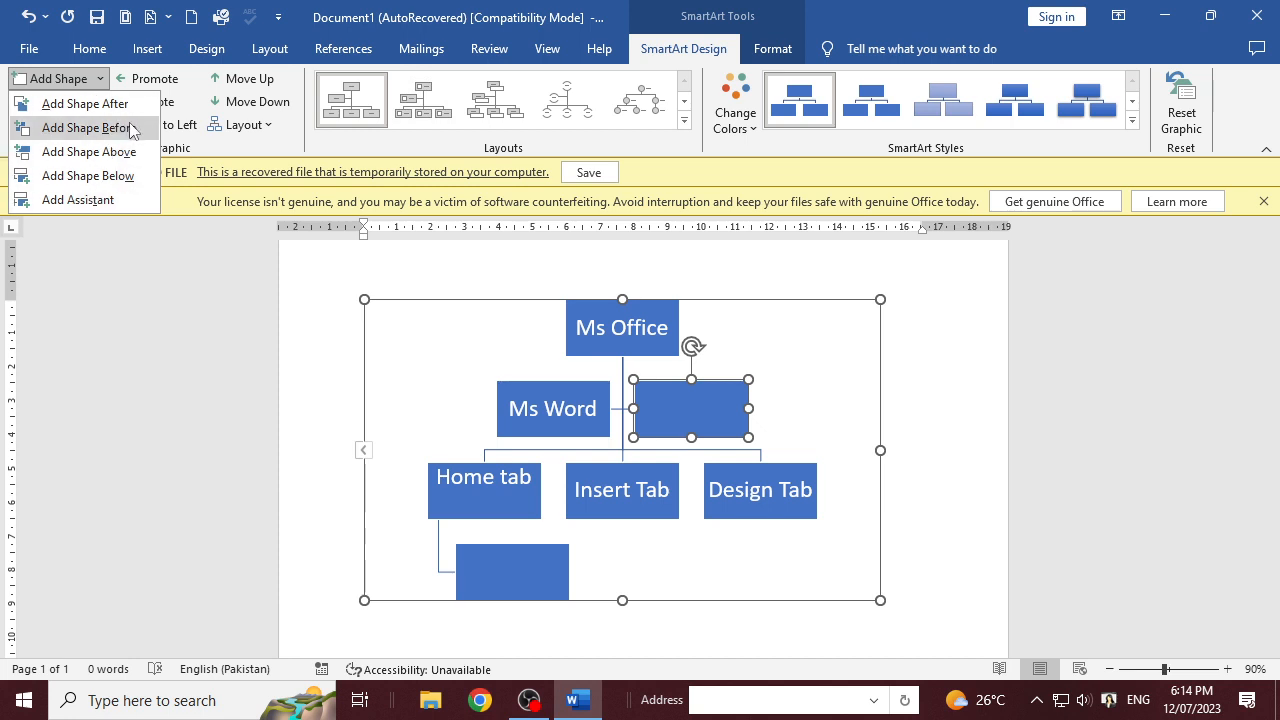
{"action": "left_click", "coordinate": [652, 390]}
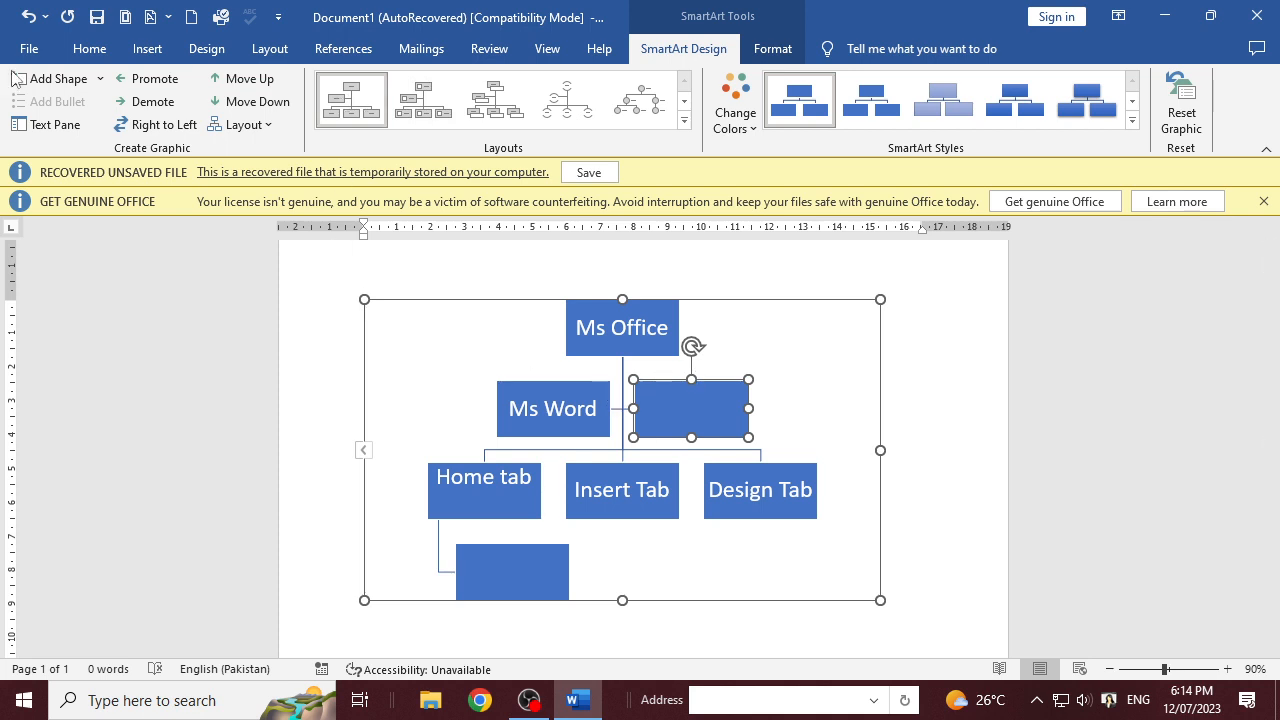
- Erase the text in the chart's top box and re-enter it as "Ms Office"
{"action": "left_click", "coordinate": [655, 318]}
{"action": "double_click", "coordinate": [655, 318]}
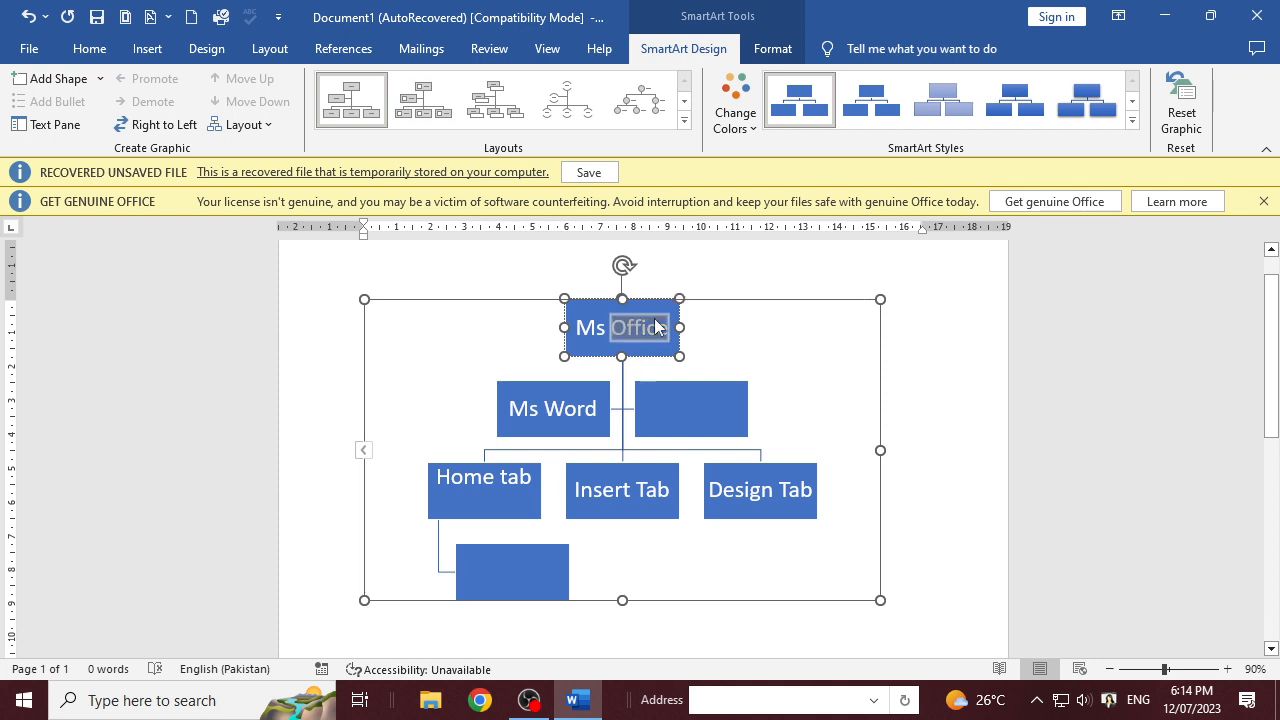
{"action": "left_click", "coordinate": [655, 318]}
{"action": "double_click", "coordinate": [655, 322]}
{"action": "key", "text": "BackSpace"}
{"action": "key", "text": "BackSpace"}
{"action": "key", "text": "BackSpace"}
{"action": "type", "text": "s "}
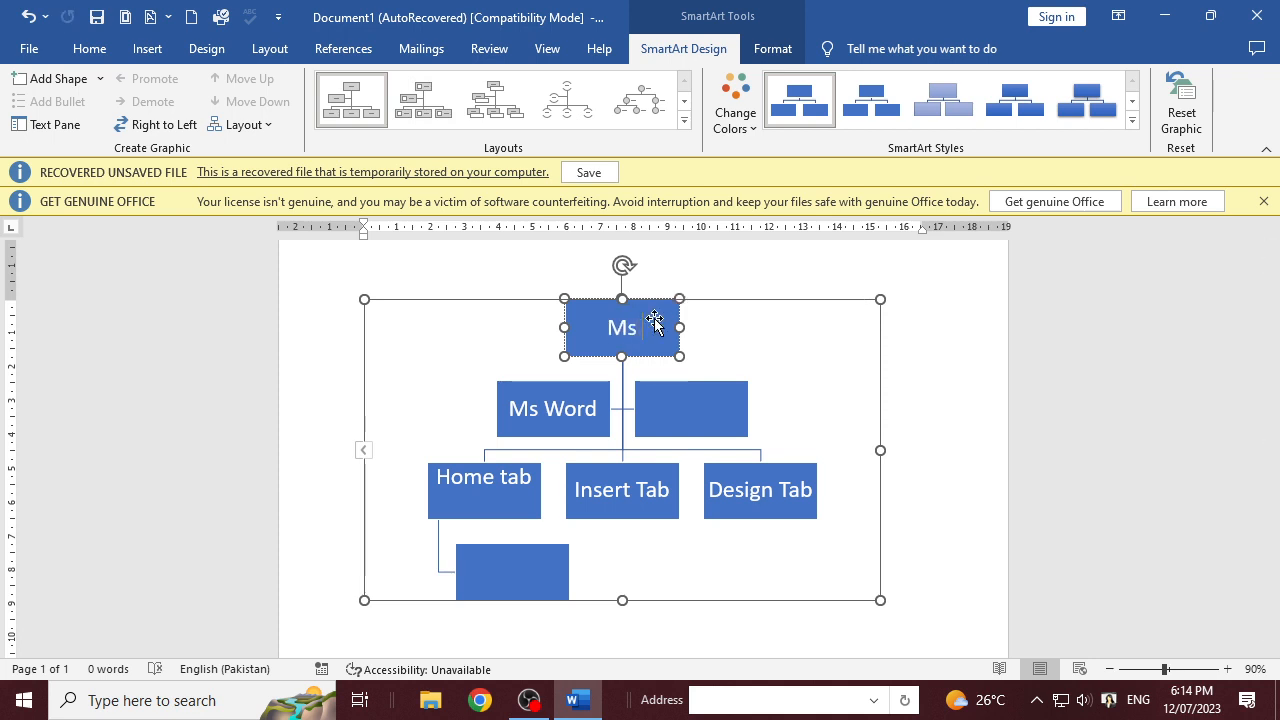
{"action": "type", "text": "Office"}
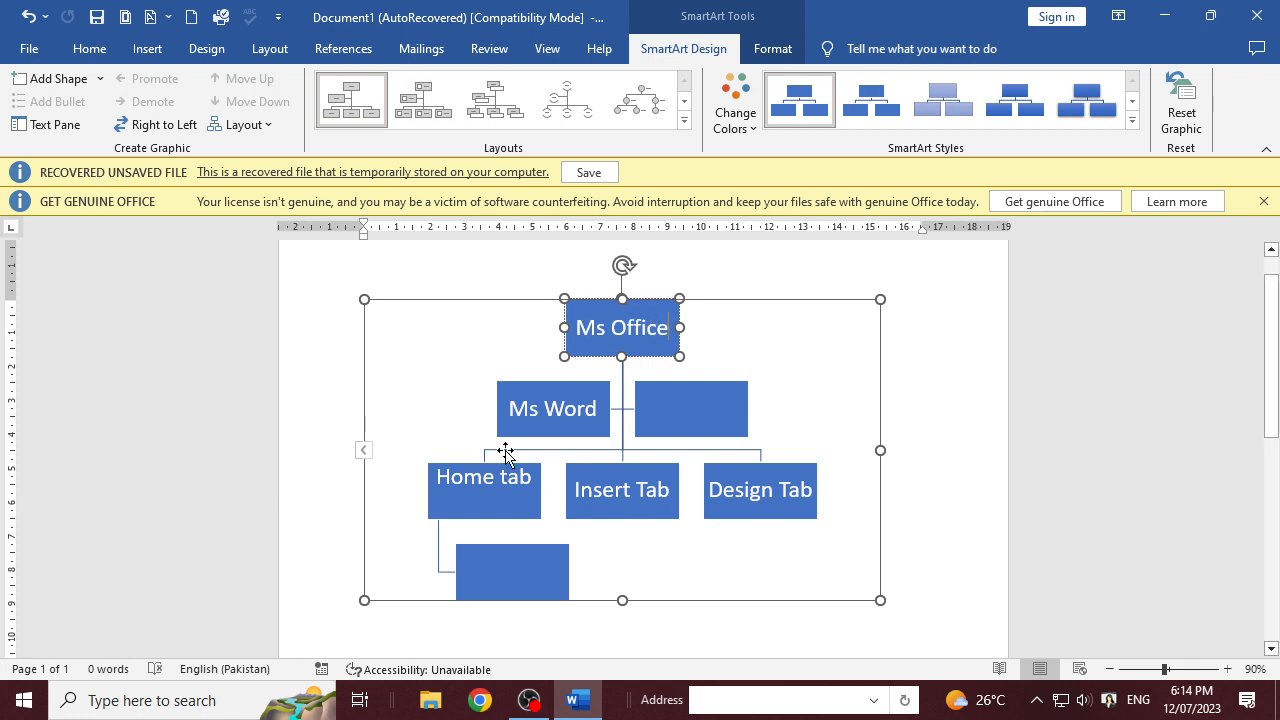
- Using the SmartArt text outline, label the empty assistant box "sfdghdkjfg" and the box beneath Home tab "fdgfdsg", leaving the outline closed
{"action": "left_click", "coordinate": [364, 451]}
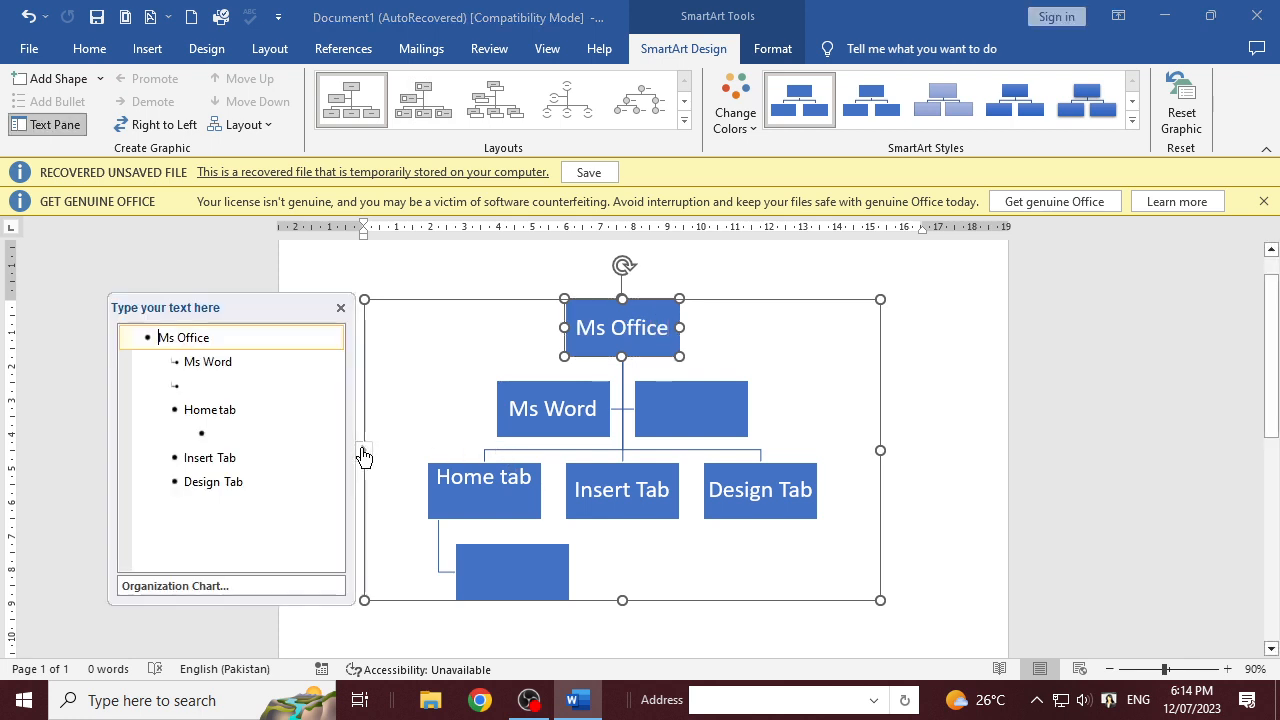
{"action": "left_click", "coordinate": [234, 361]}
{"action": "left_click", "coordinate": [230, 408]}
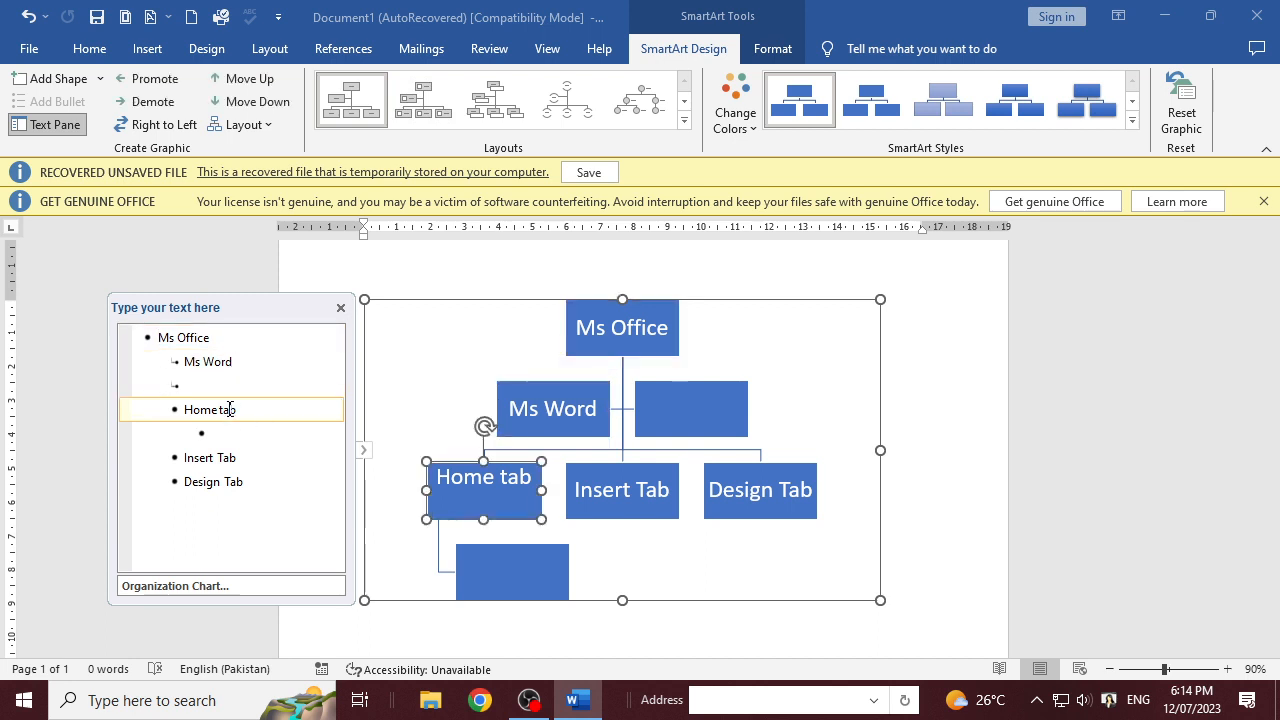
{"action": "left_click", "coordinate": [227, 386]}
{"action": "type", "text": "s"}
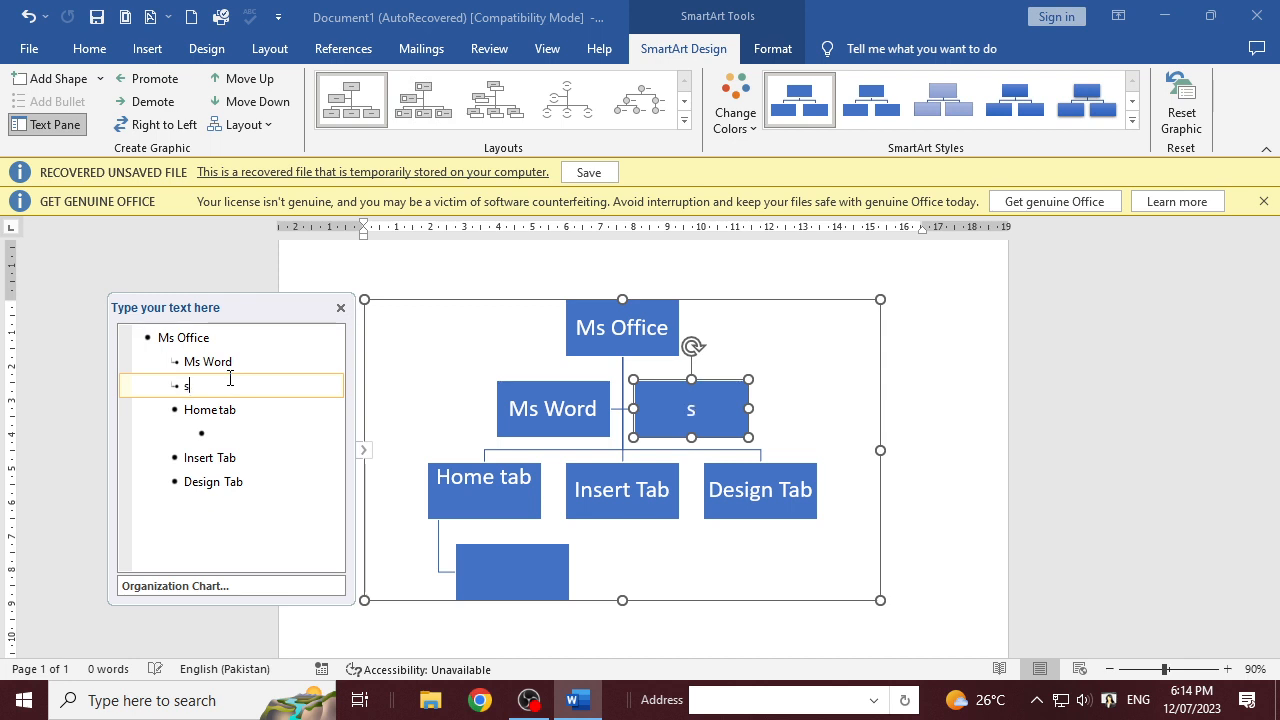
{"action": "type", "text": "fdghdkjfg"}
{"action": "left_click", "coordinate": [246, 432]}
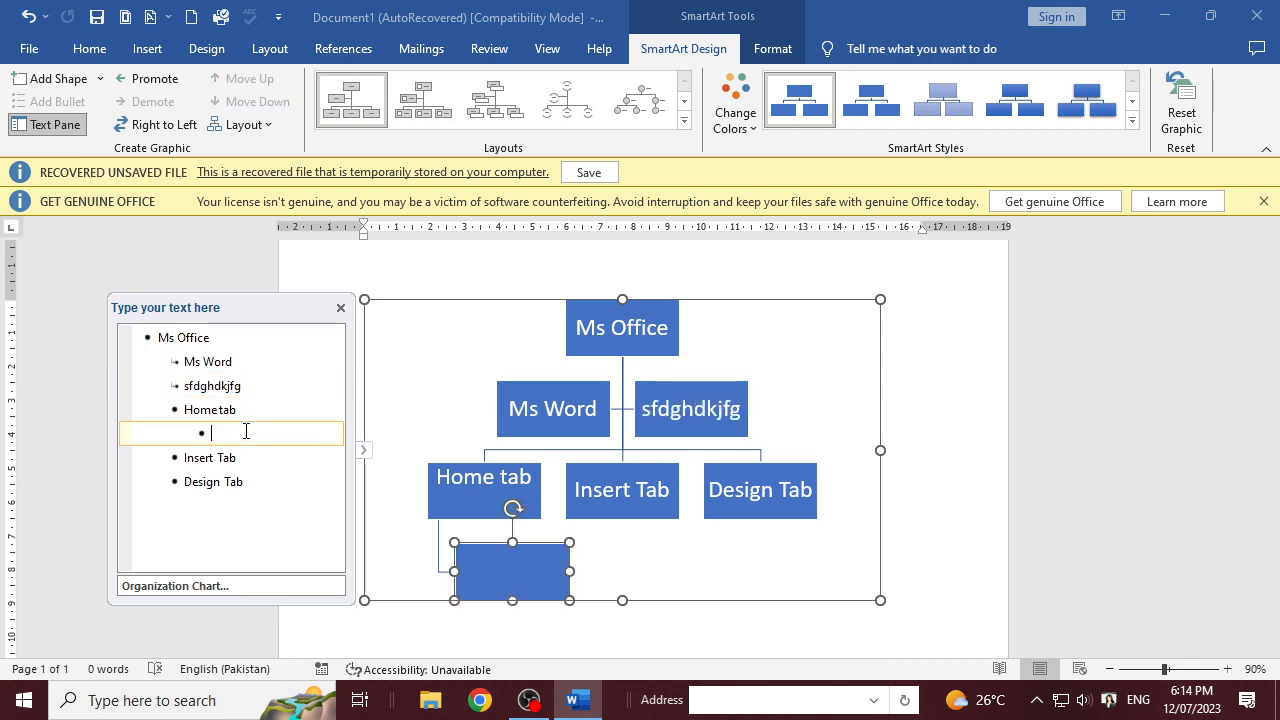
{"action": "type", "text": "fdgfdsg"}
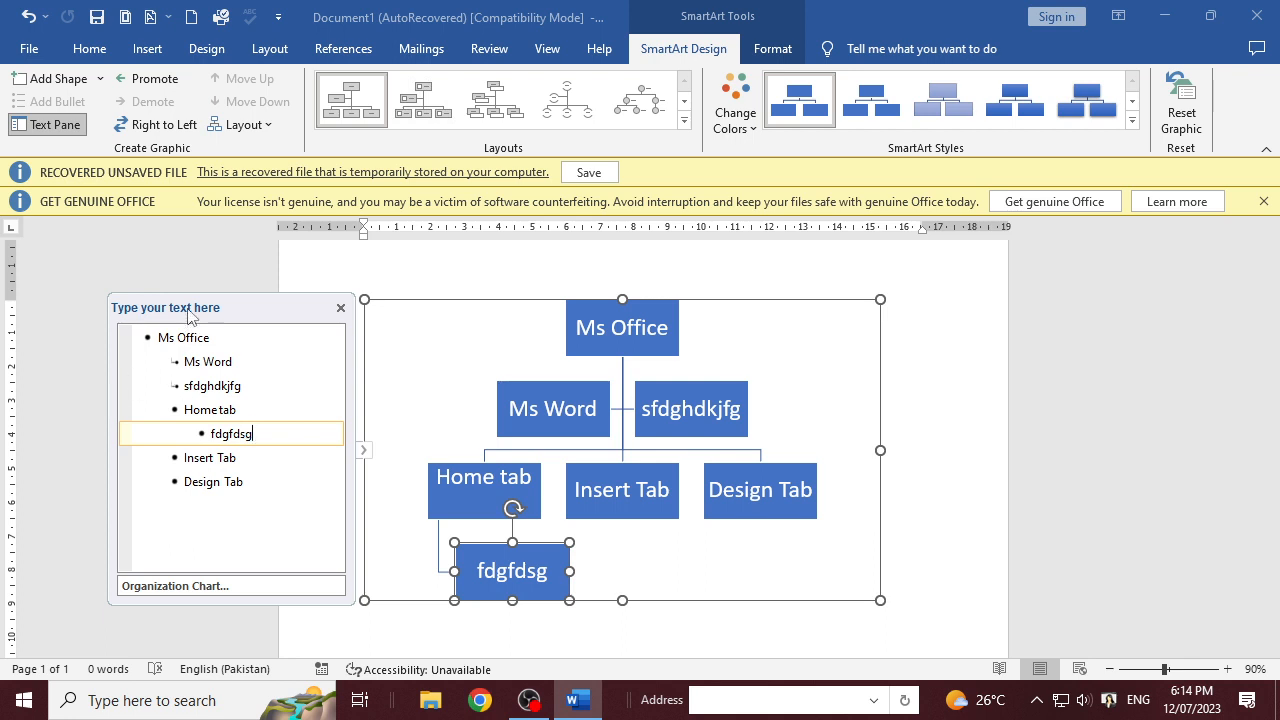
{"action": "left_click", "coordinate": [340, 307]}
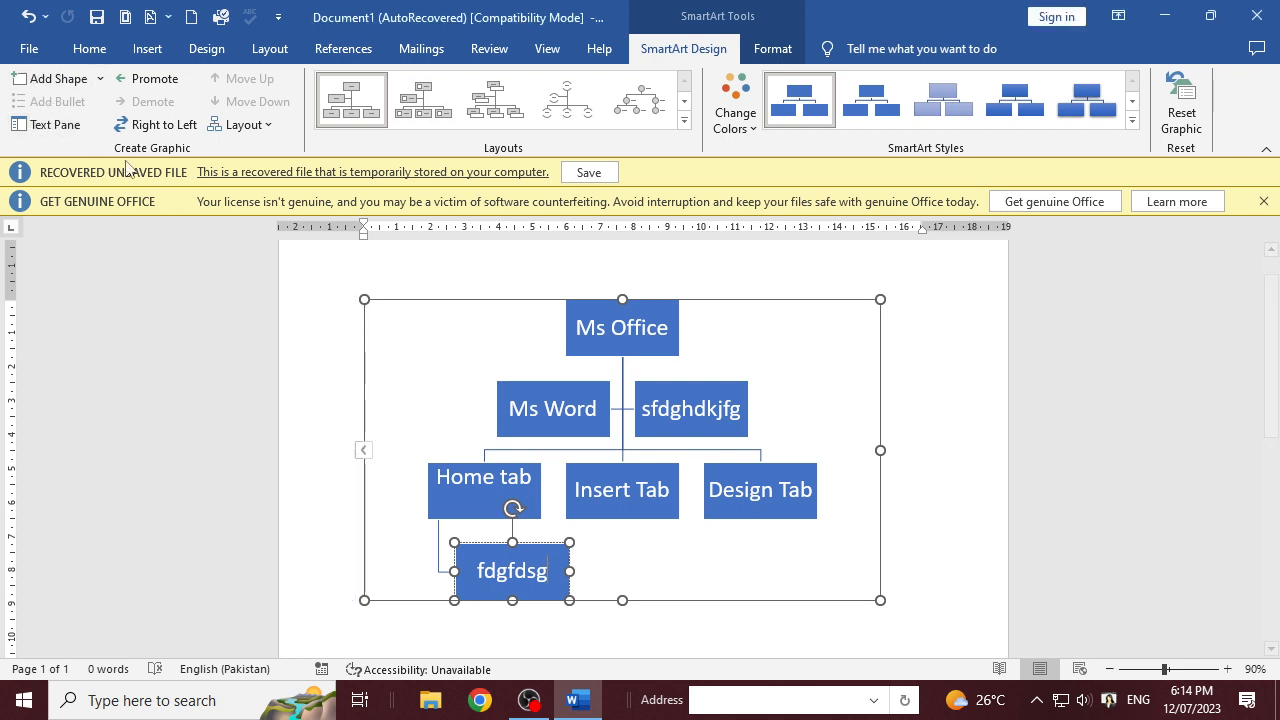
{"action": "left_click", "coordinate": [55, 125]}
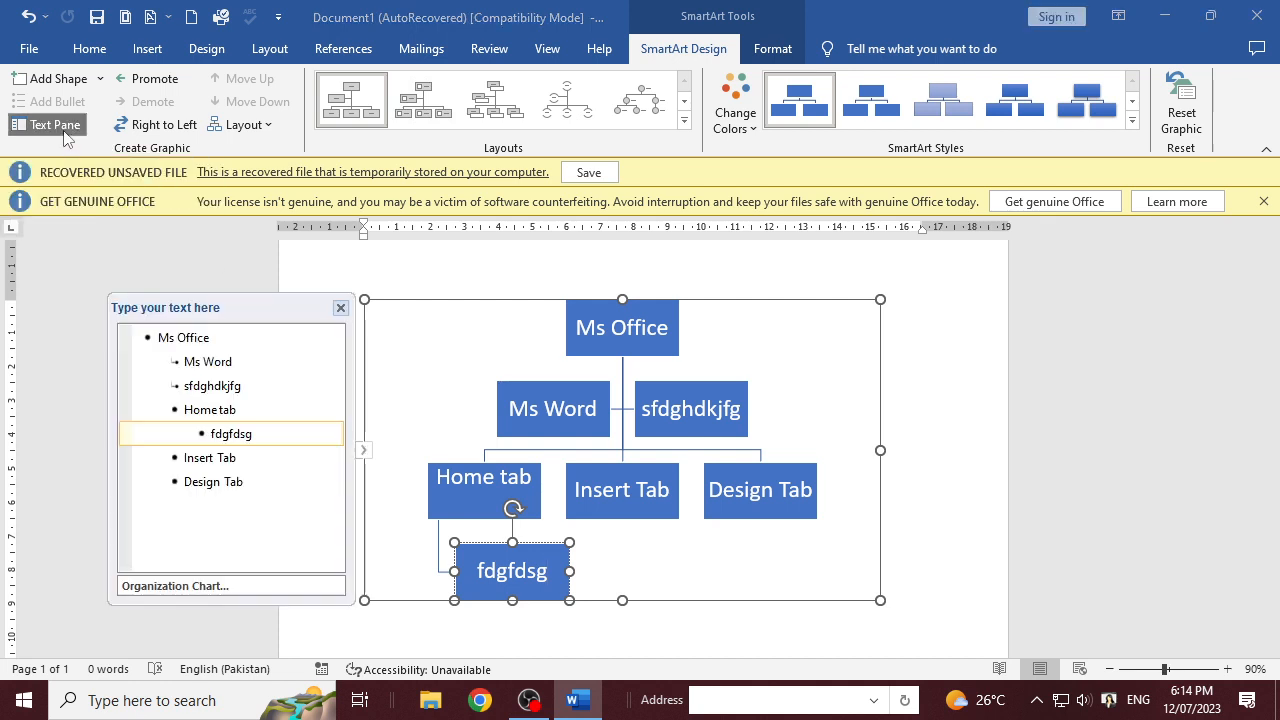
{"action": "left_click", "coordinate": [341, 308]}
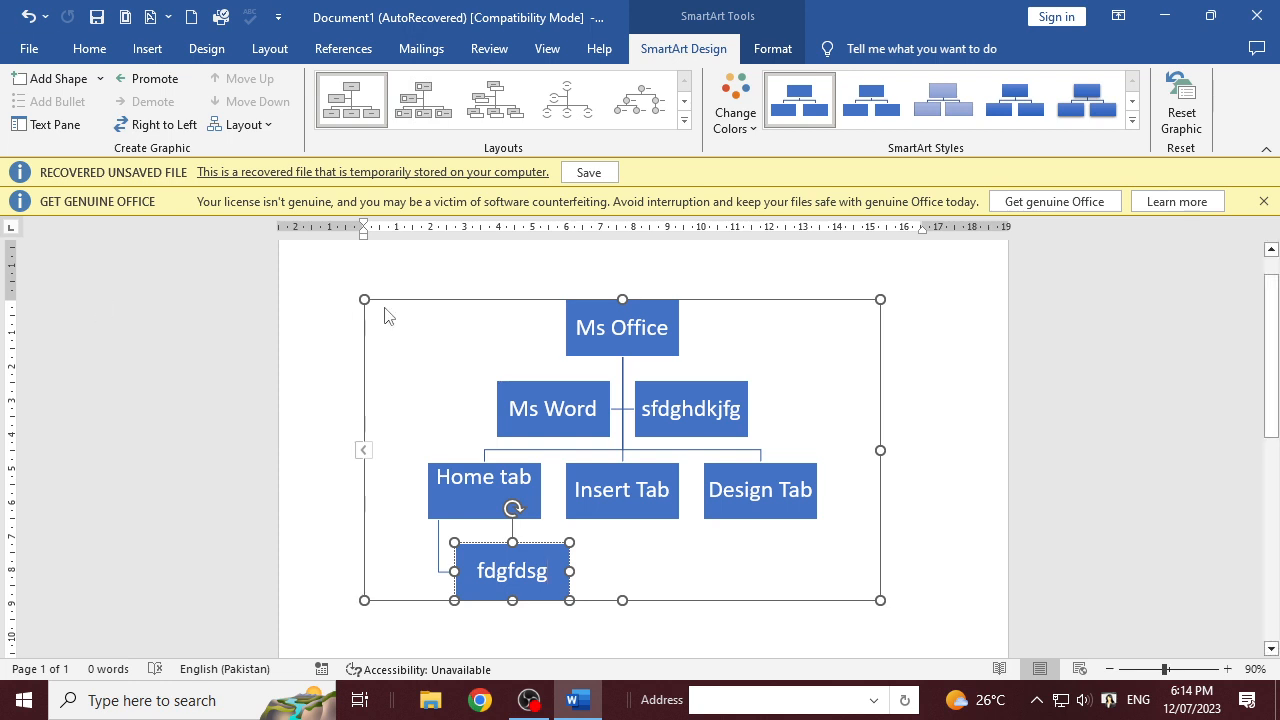
- Promote the Home tab box one level and demote it back under Ms Office
{"action": "left_click", "coordinate": [596, 396]}
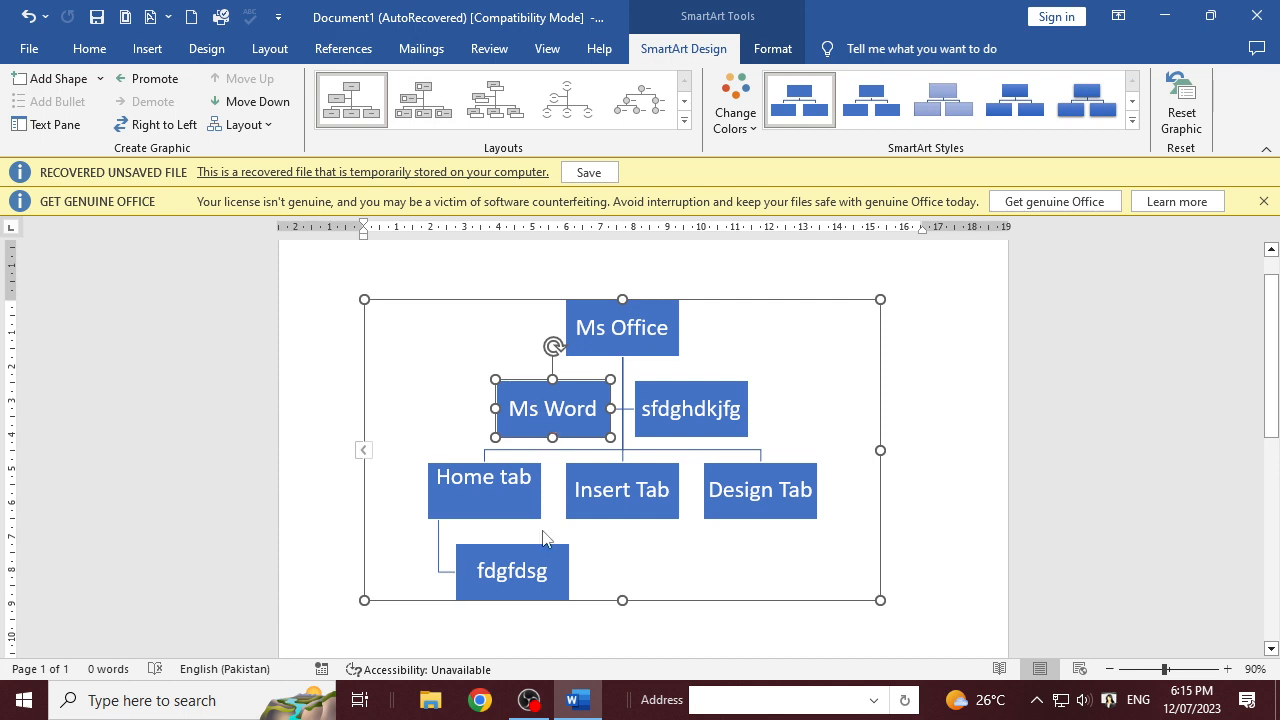
{"action": "left_click", "coordinate": [481, 497]}
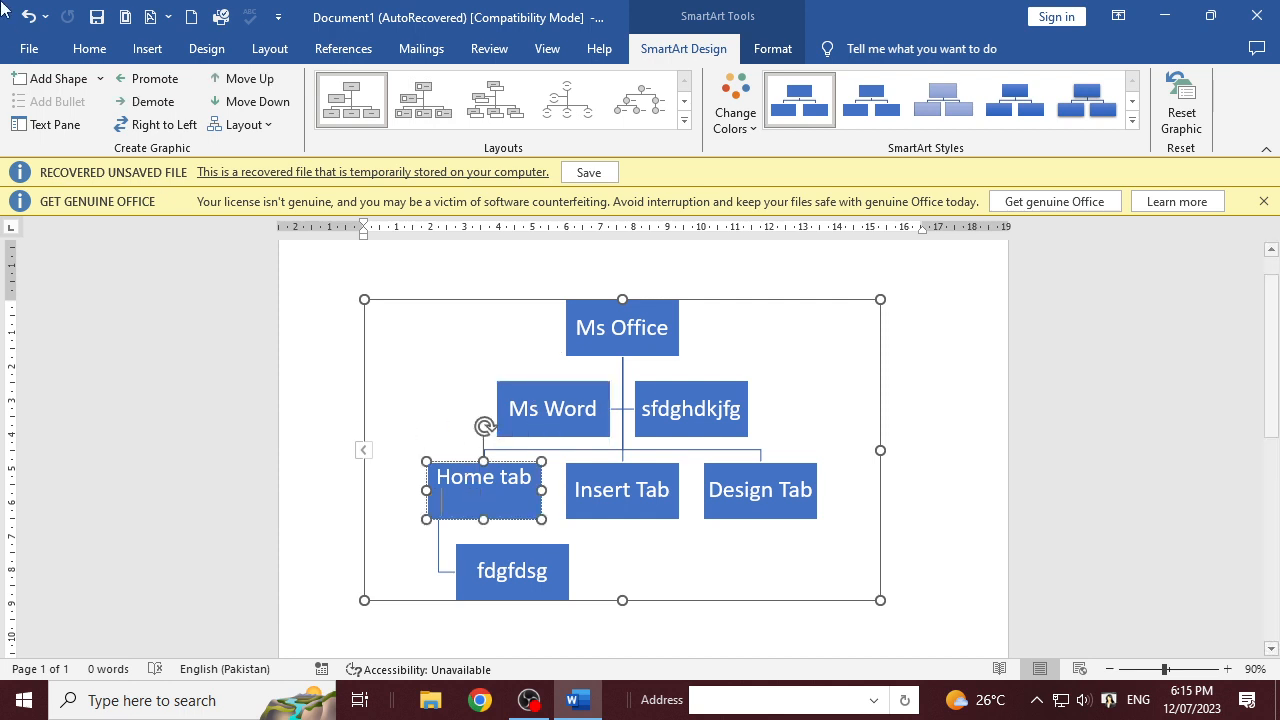
{"action": "left_click", "coordinate": [129, 83]}
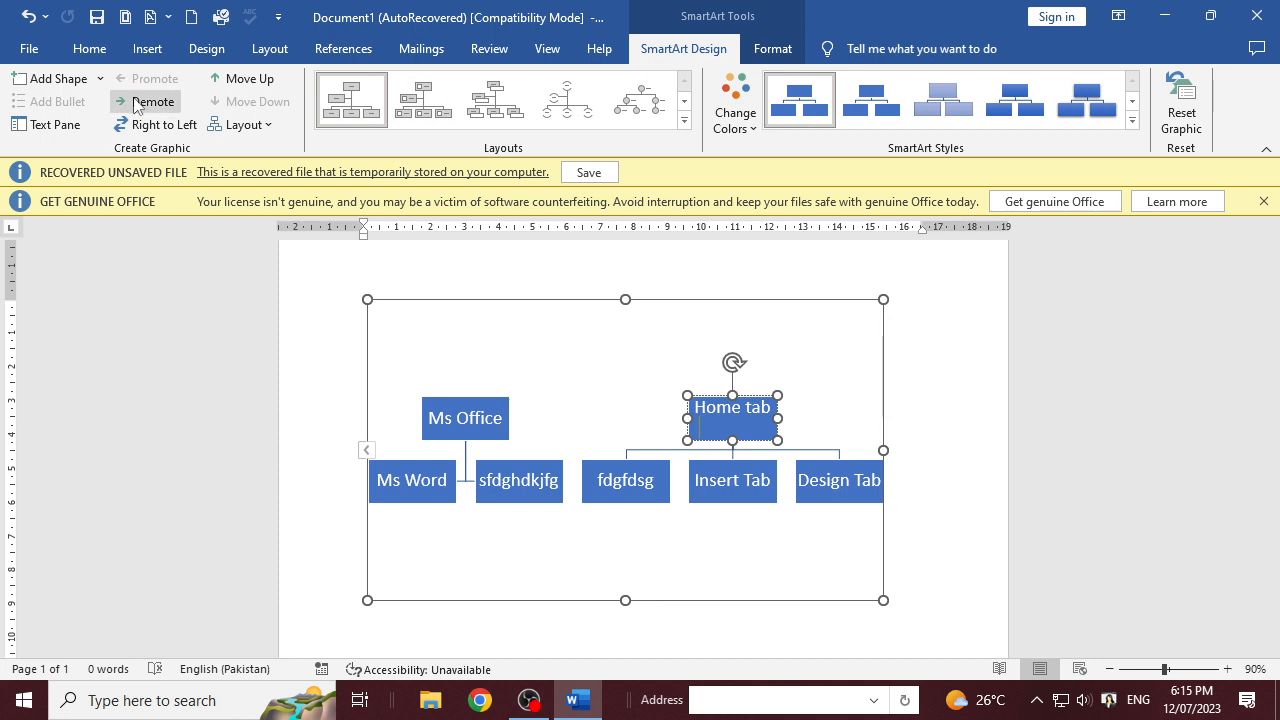
{"action": "left_click", "coordinate": [137, 102]}
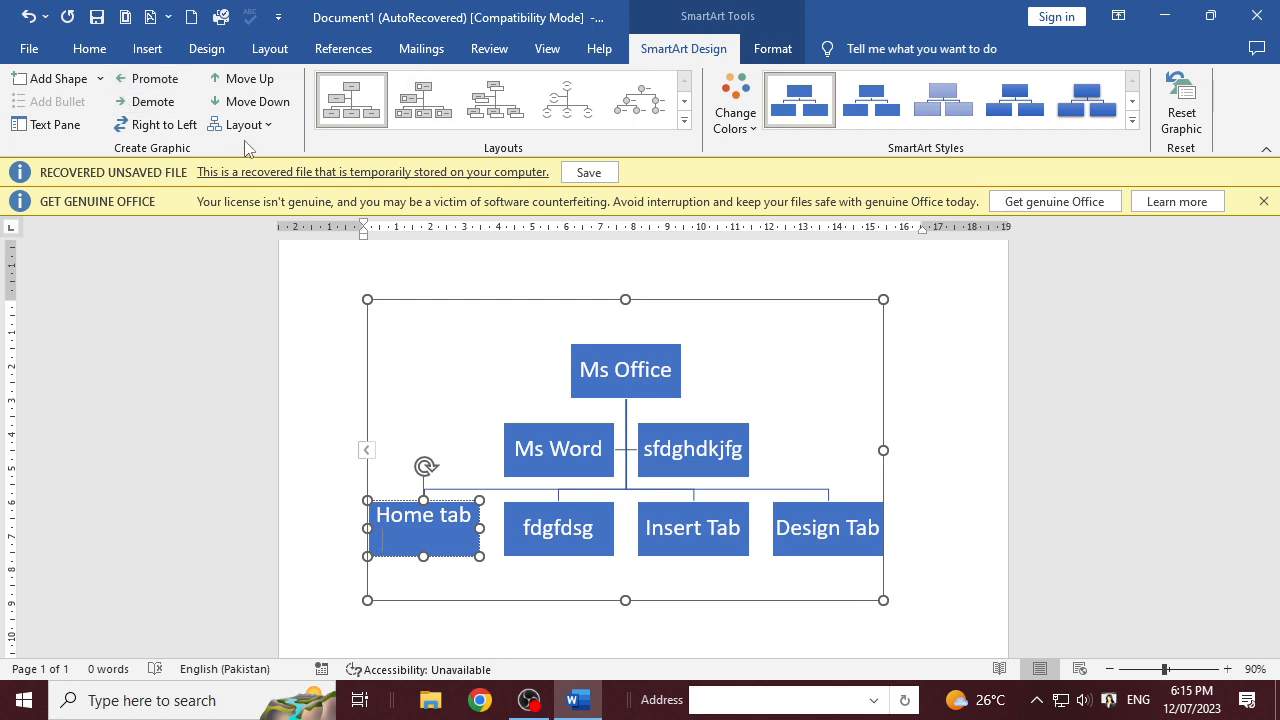
- Switch the chart's direction between right-to-left and left-to-right, ending with the original left-to-right order
{"action": "left_click", "coordinate": [128, 127]}
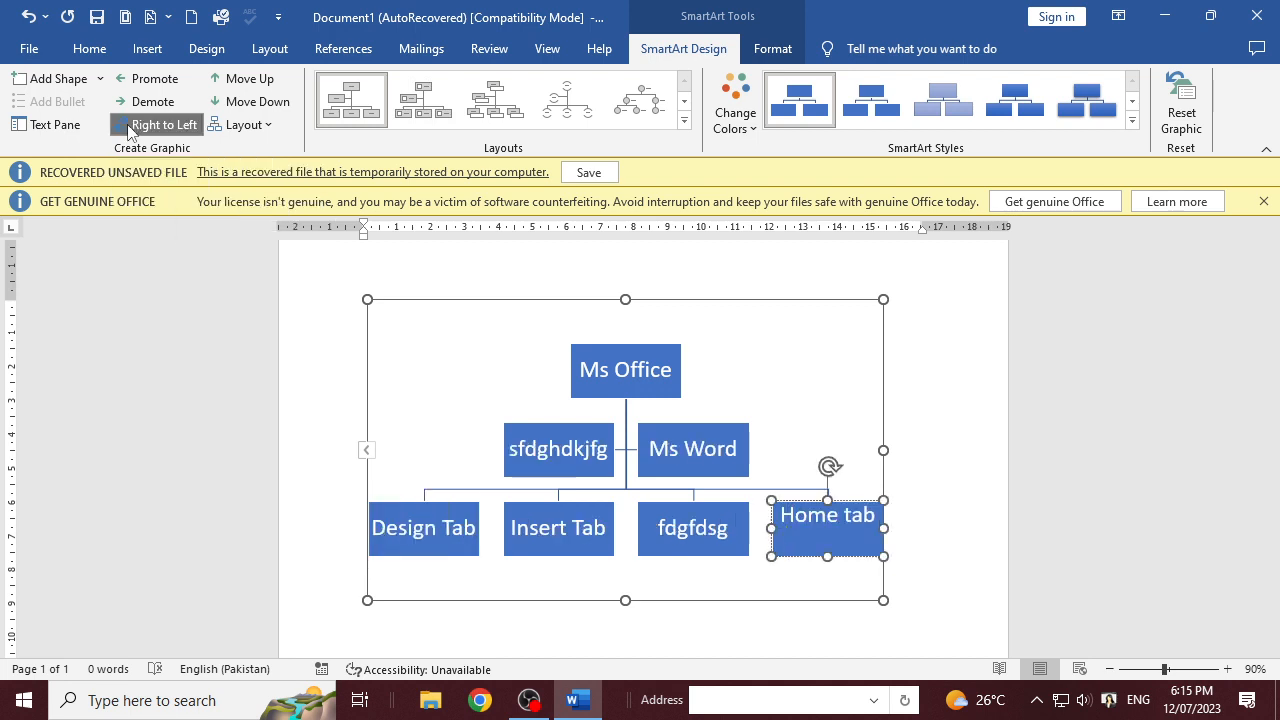
{"action": "left_click", "coordinate": [128, 127]}
{"action": "left_click", "coordinate": [128, 127]}
{"action": "left_click", "coordinate": [128, 127]}
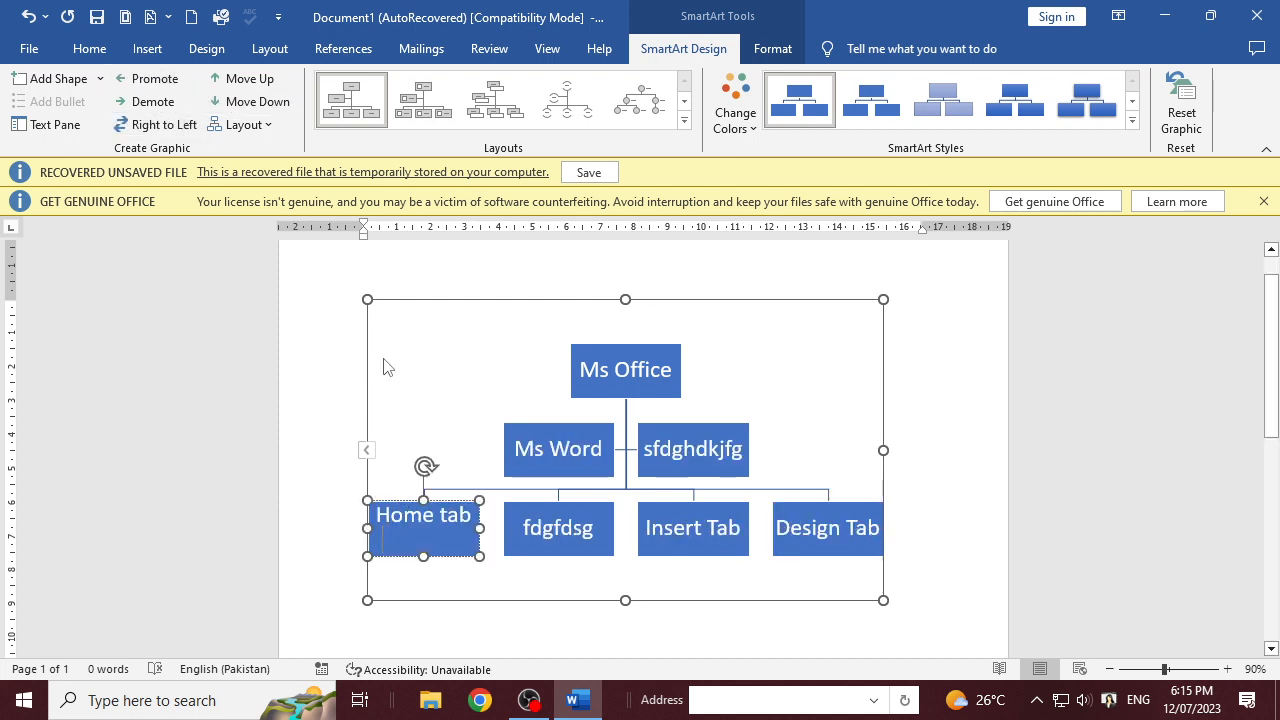
- Try to reorder the Home tab box within its level by moving it up and then down
{"action": "left_click", "coordinate": [266, 77]}
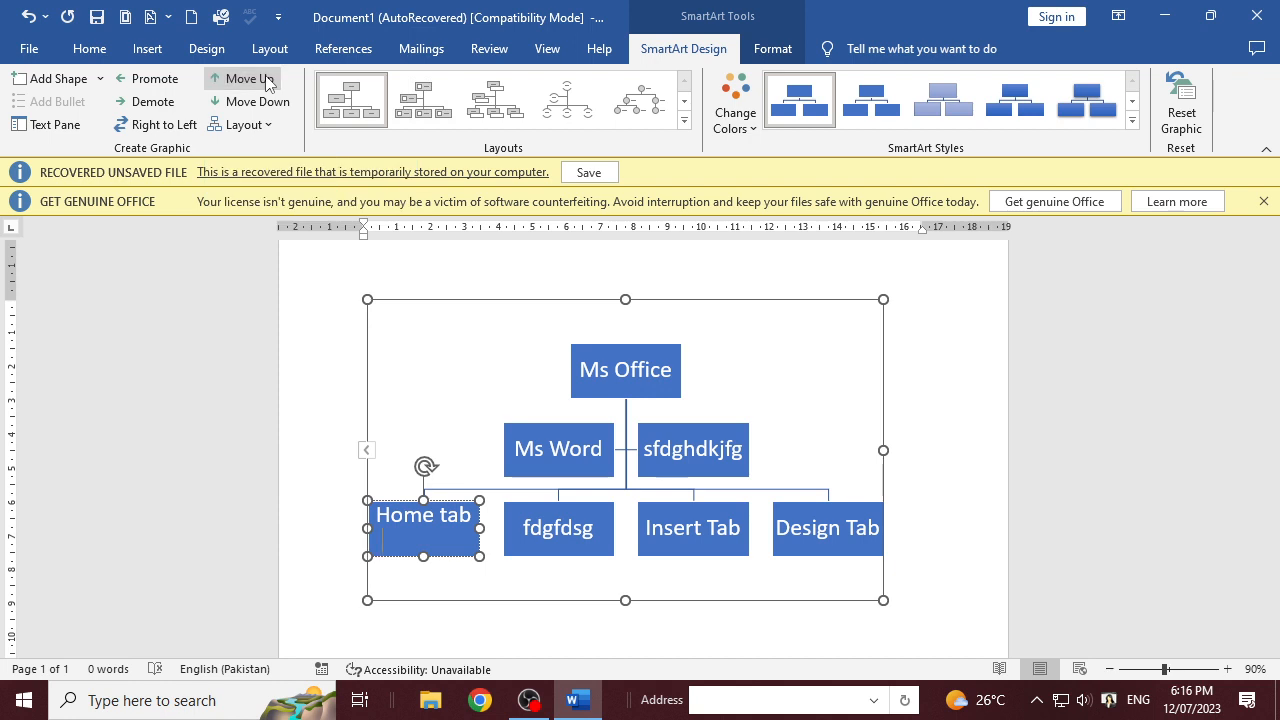
{"action": "left_click", "coordinate": [266, 77]}
{"action": "left_click", "coordinate": [520, 543]}
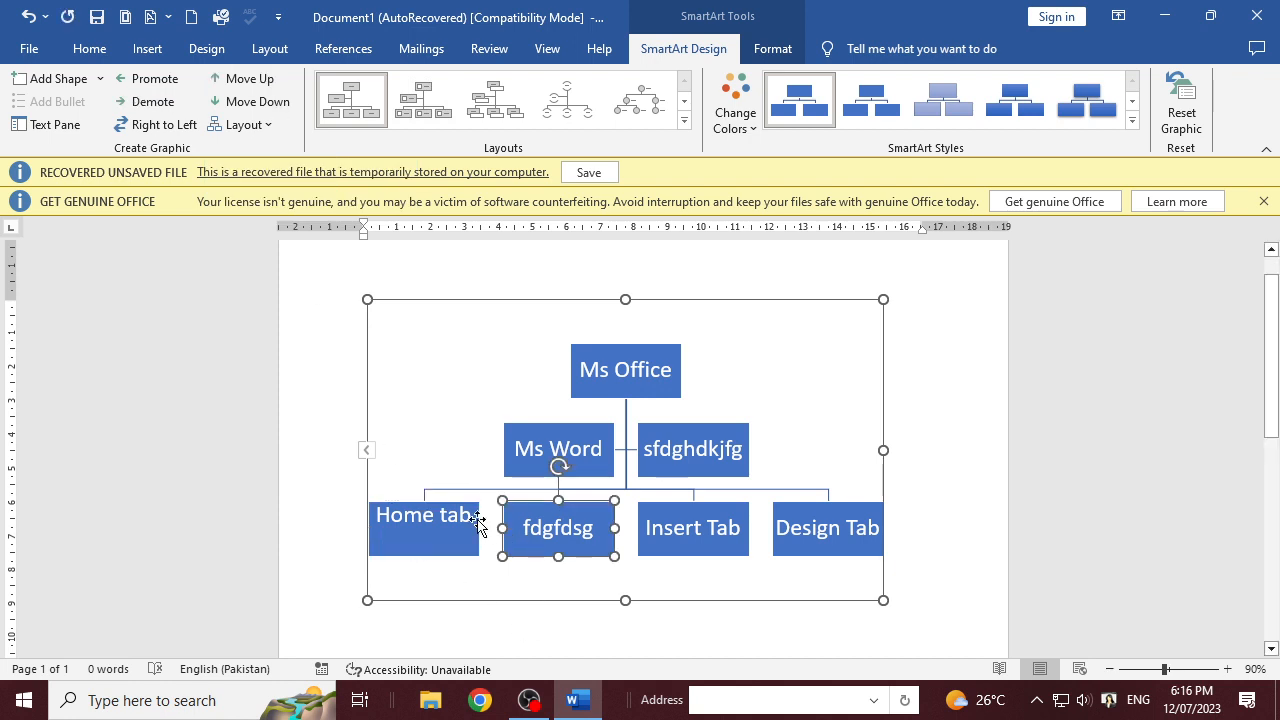
{"action": "left_click", "coordinate": [462, 507]}
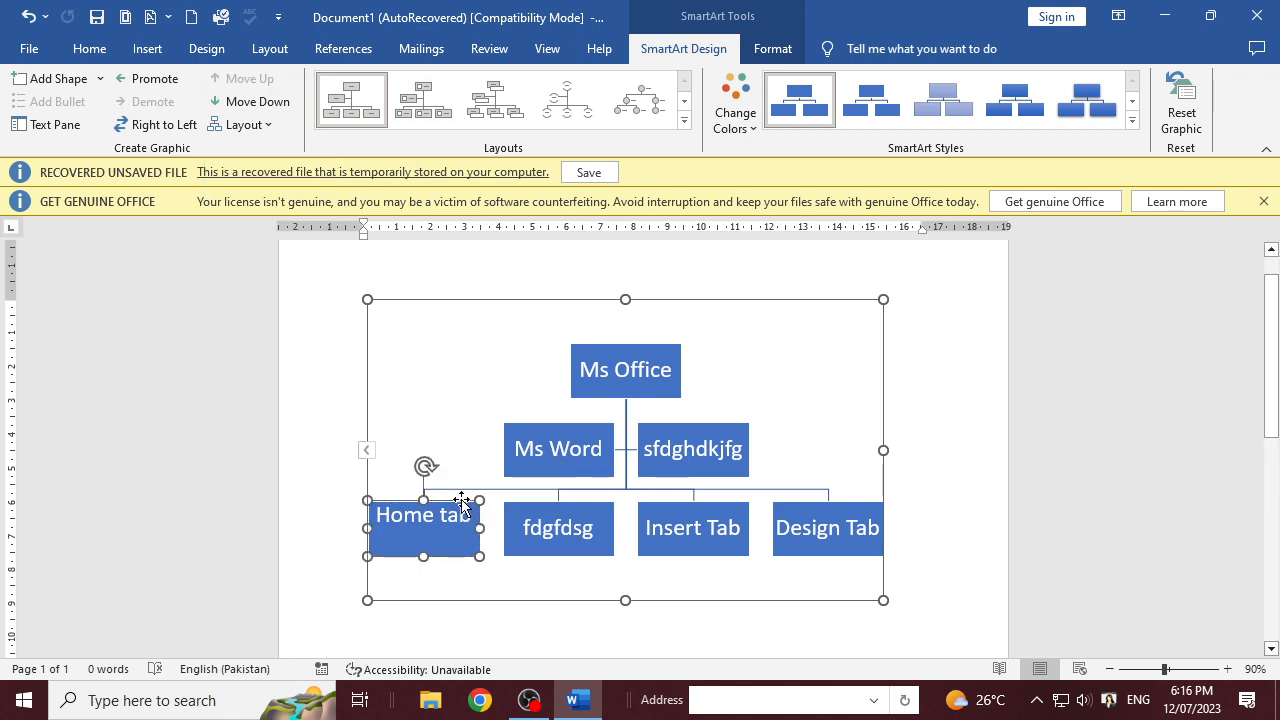
{"action": "left_click", "coordinate": [222, 104]}
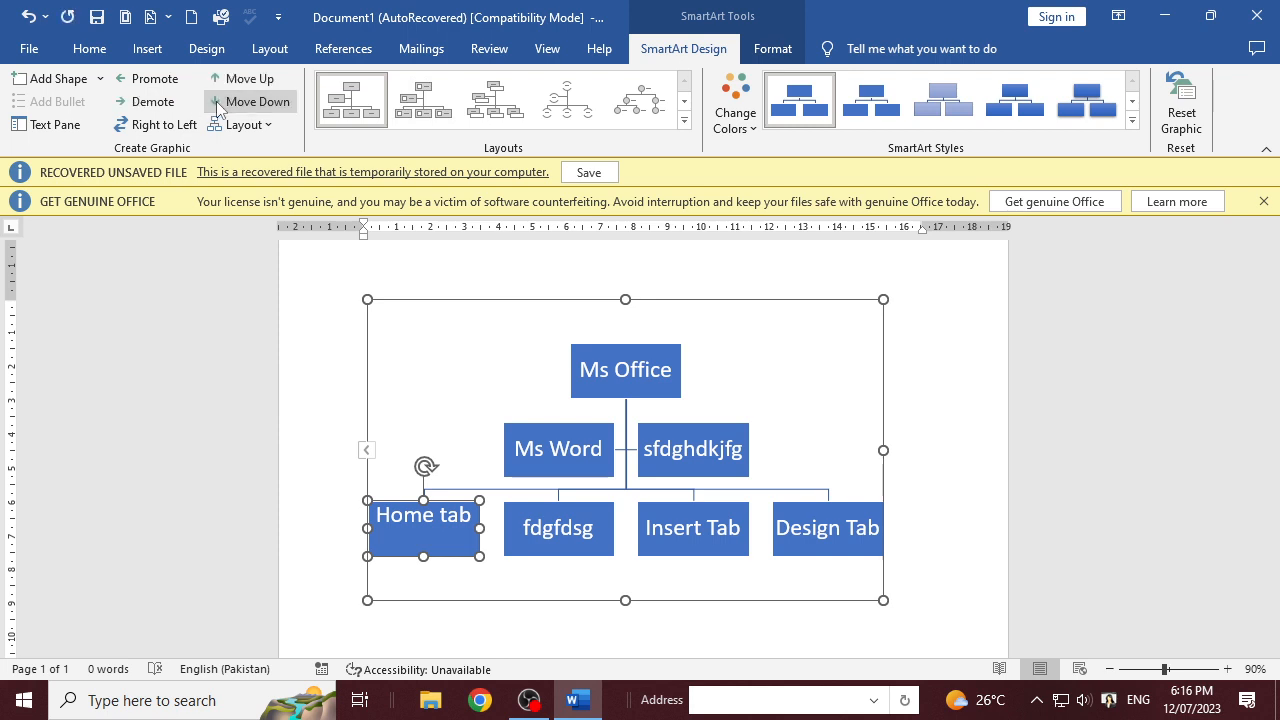
{"action": "left_click", "coordinate": [598, 543]}
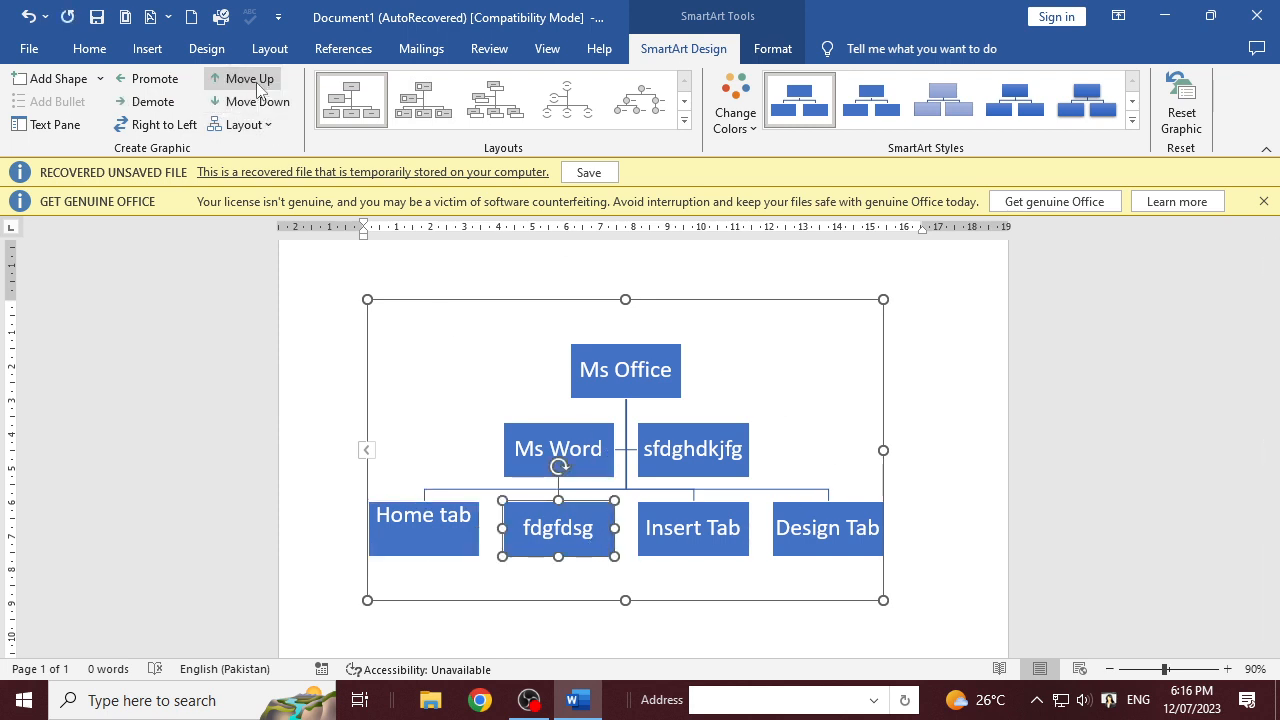
- Try to apply the Standard and Left Hanging branch layouts to the Ms Word box
{"action": "left_click", "coordinate": [607, 440]}
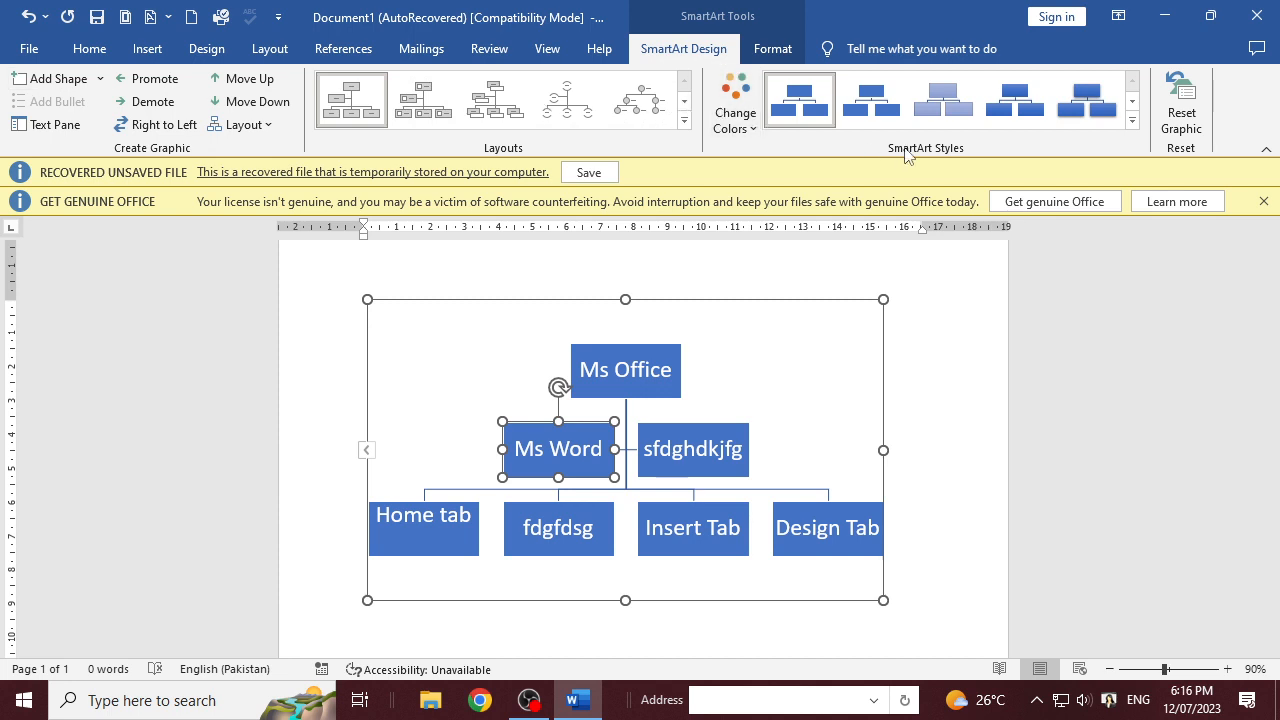
{"action": "left_click", "coordinate": [1132, 120]}
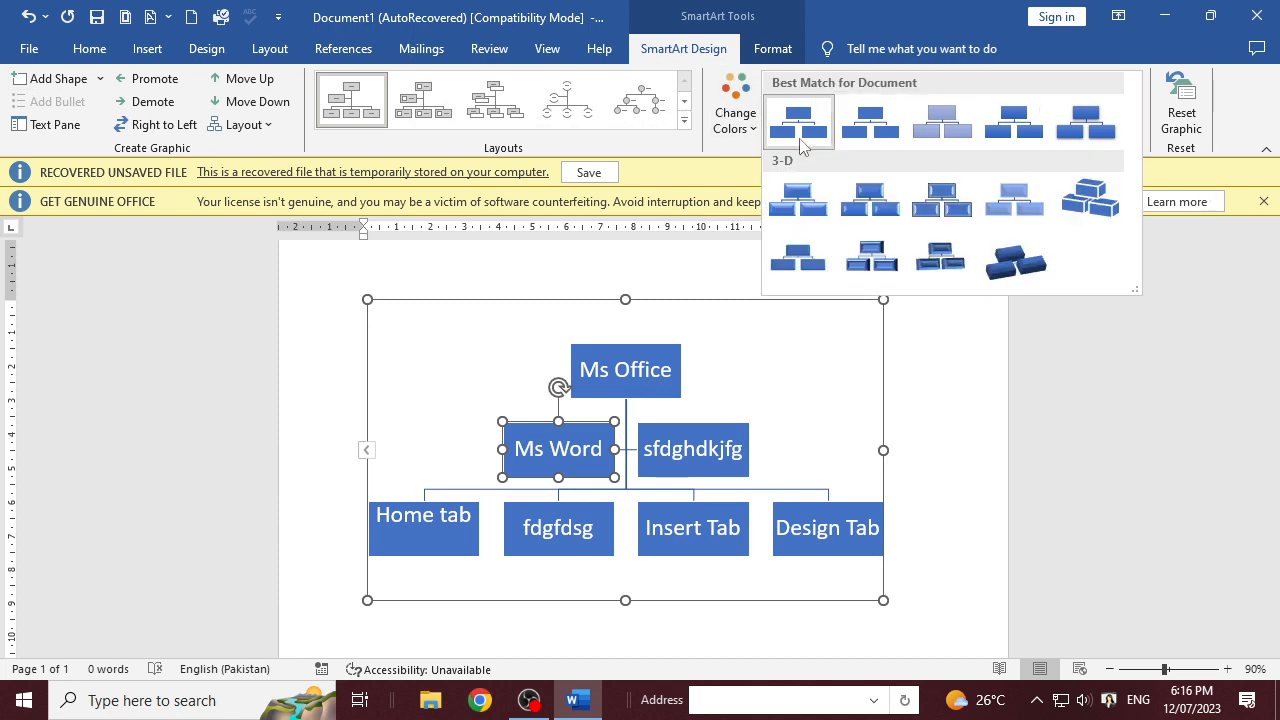
{"action": "left_click", "coordinate": [698, 128]}
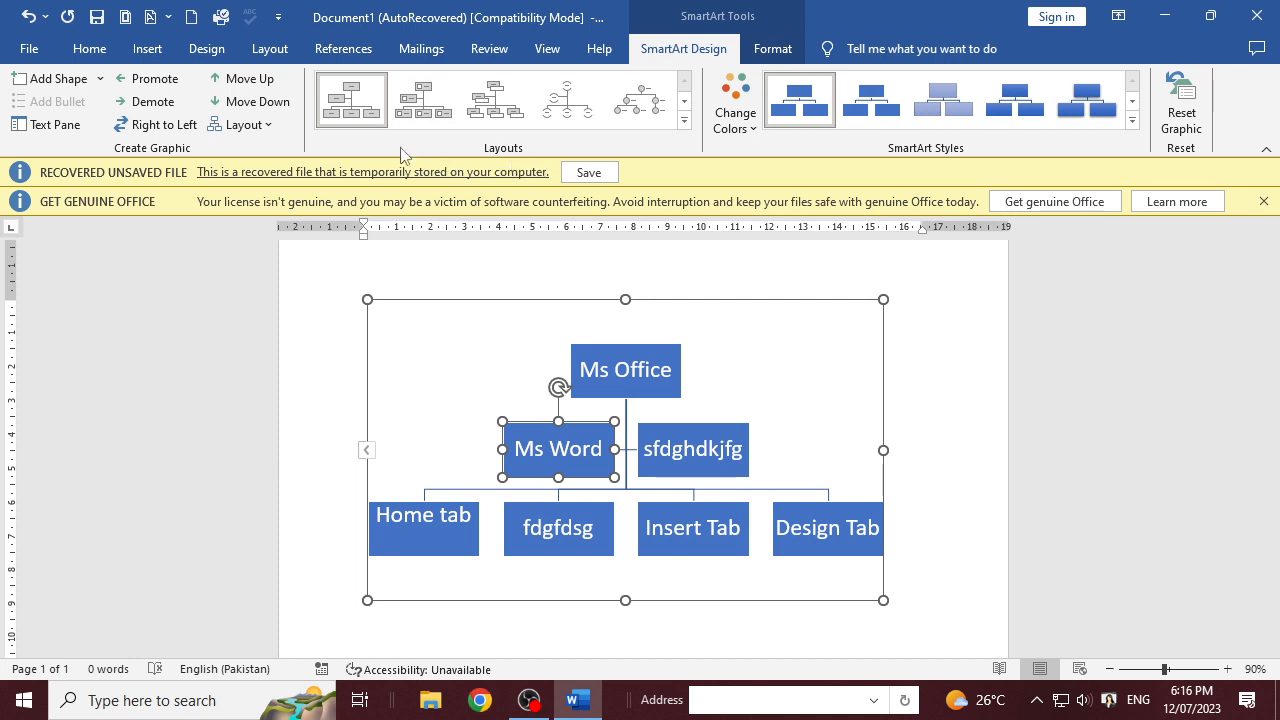
{"action": "left_click", "coordinate": [250, 125]}
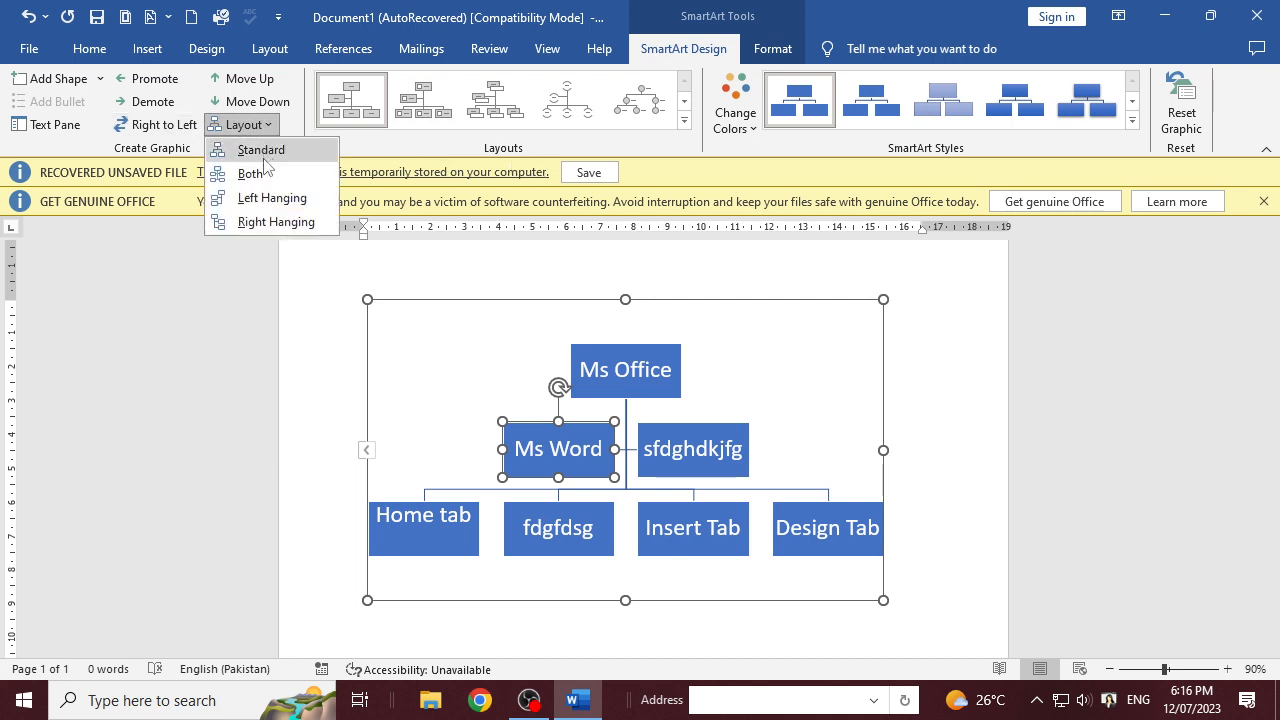
{"action": "left_click", "coordinate": [264, 158]}
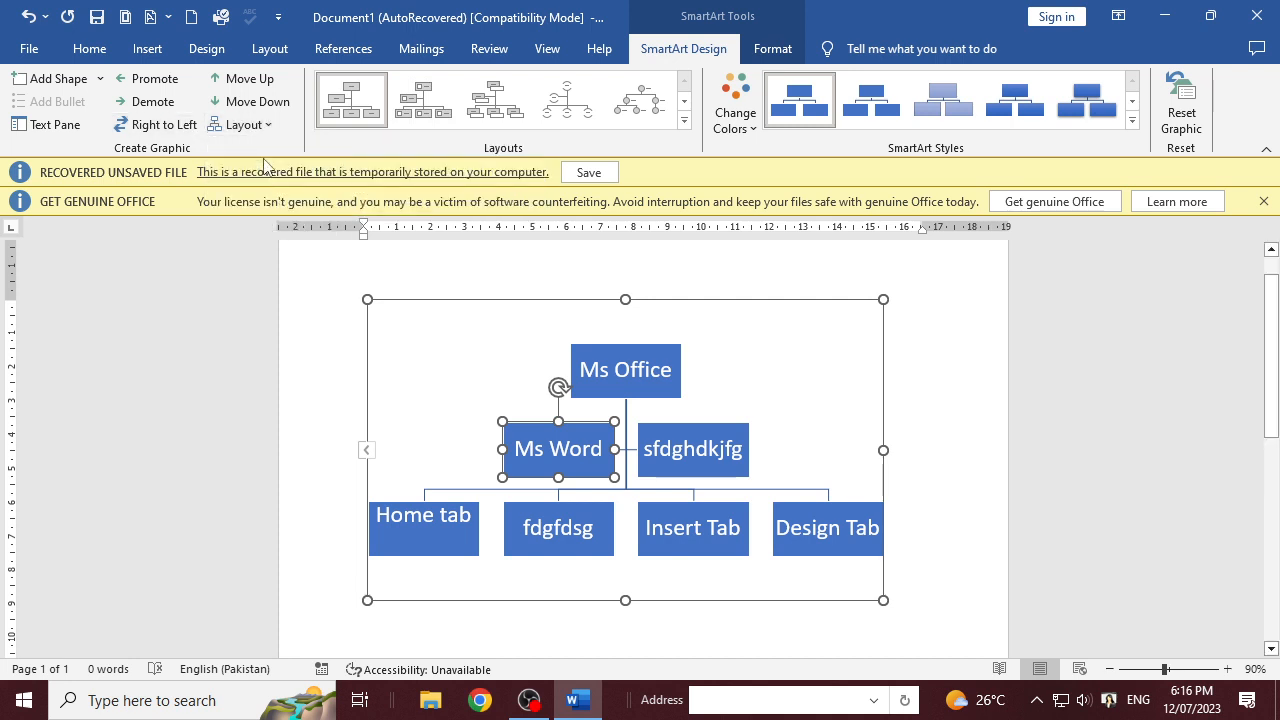
{"action": "left_click", "coordinate": [425, 302]}
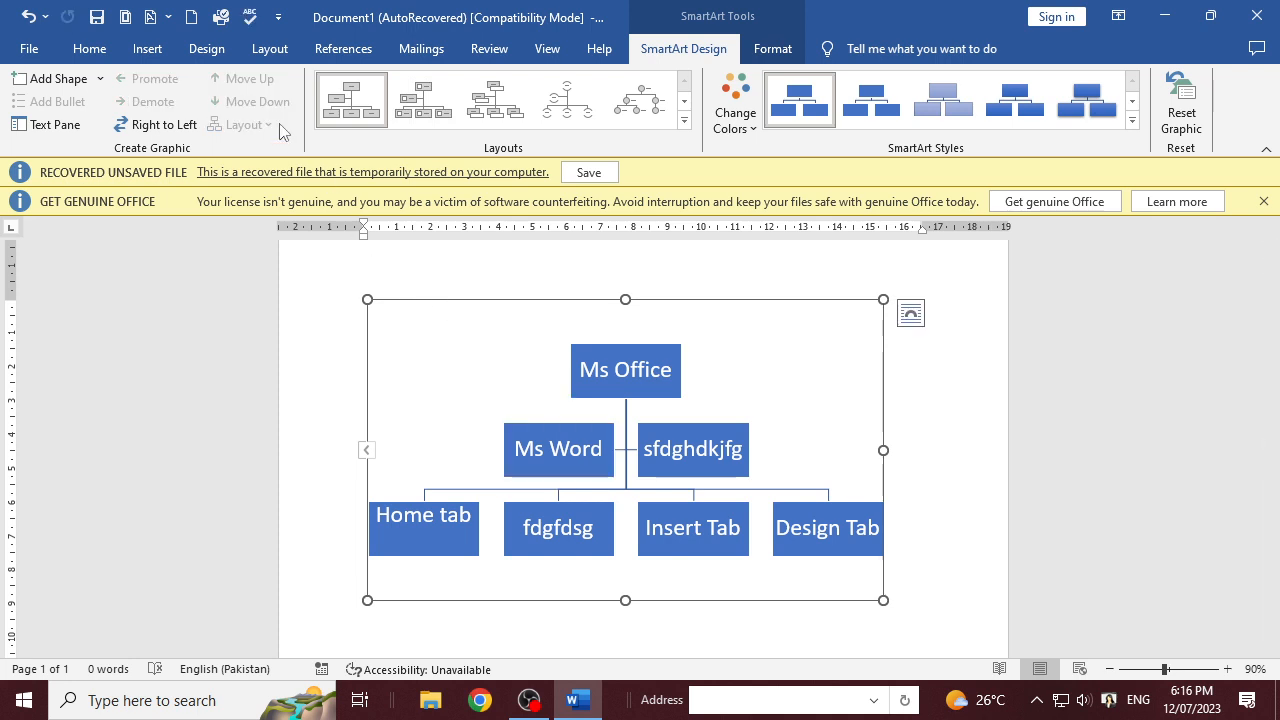
{"action": "left_click", "coordinate": [540, 448]}
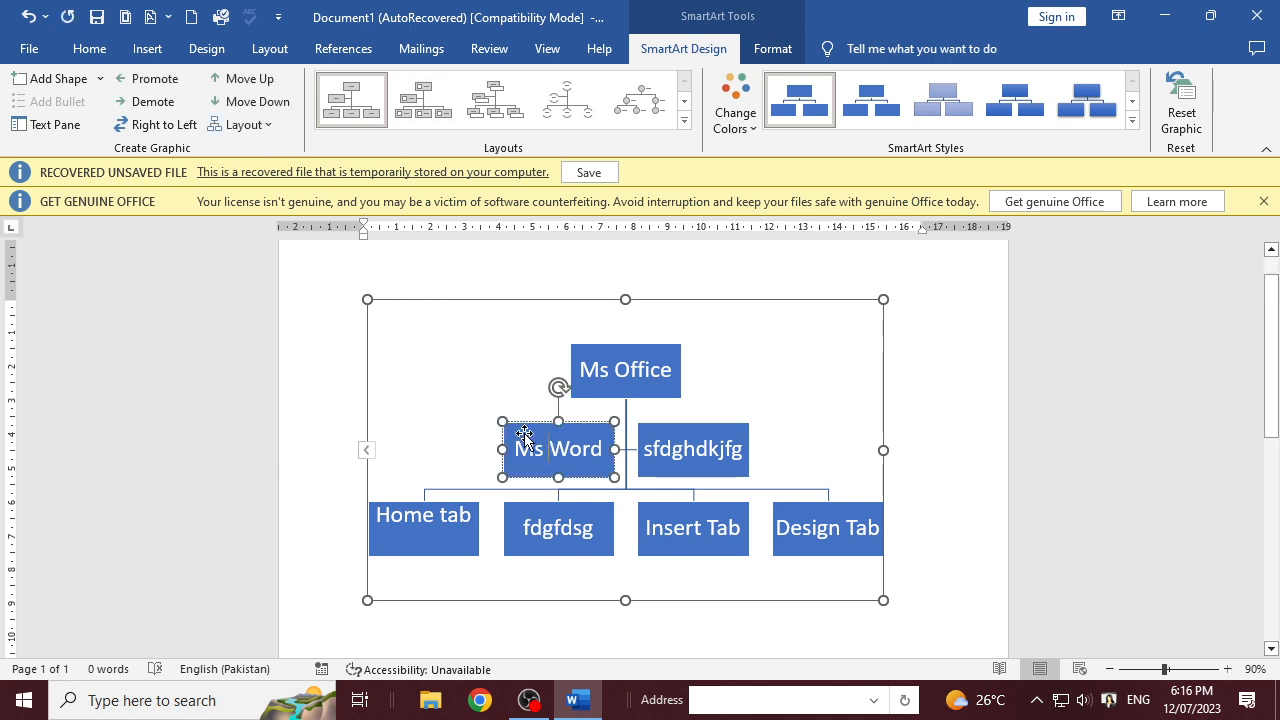
{"action": "left_click", "coordinate": [243, 124]}
{"action": "left_click", "coordinate": [276, 200]}
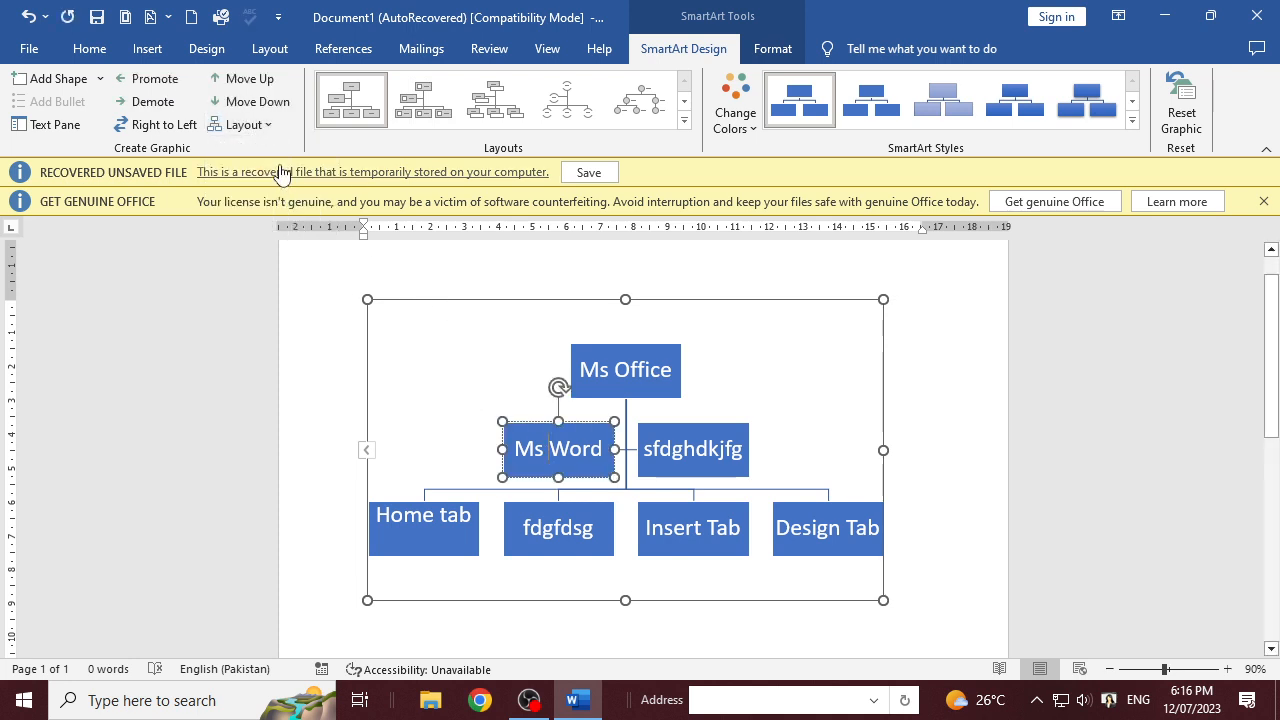
- Switch the Ms Office box's branch layout through Both, Left Hanging, Standard and Right Hanging, ending on Both
{"action": "left_click", "coordinate": [610, 398]}
{"action": "left_click", "coordinate": [610, 398]}
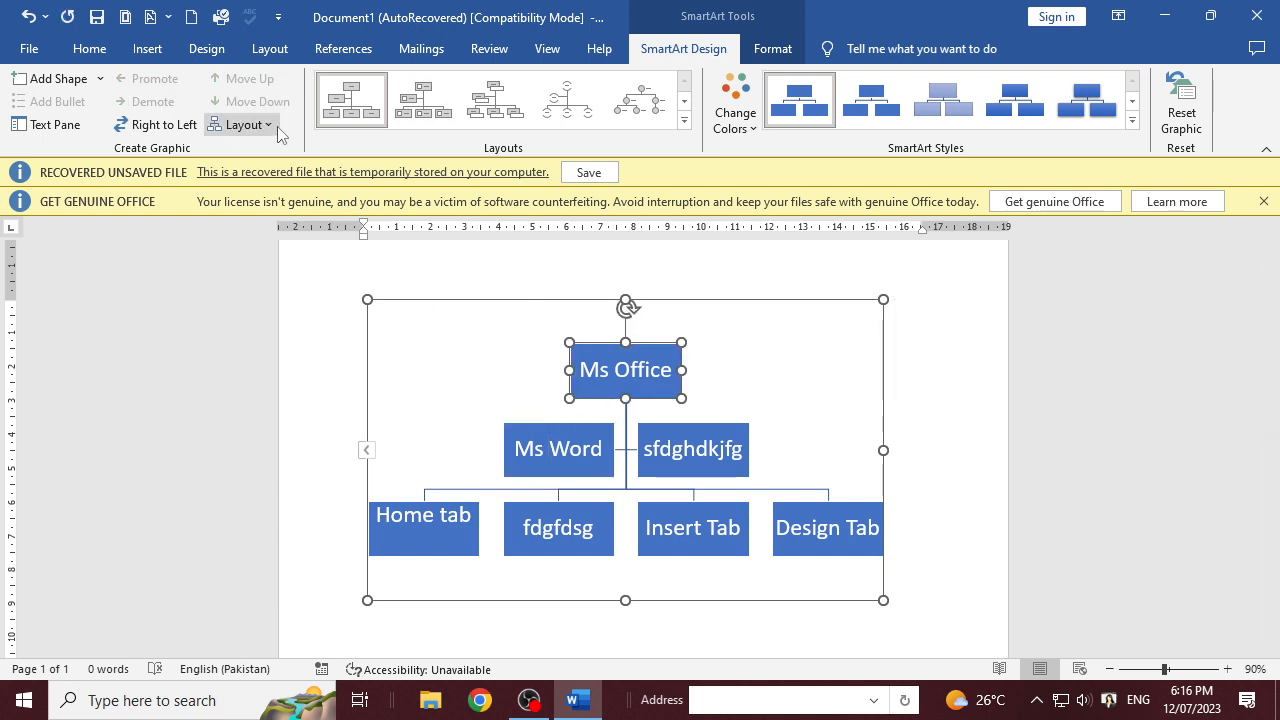
{"action": "left_click", "coordinate": [243, 124]}
{"action": "left_click", "coordinate": [265, 183]}
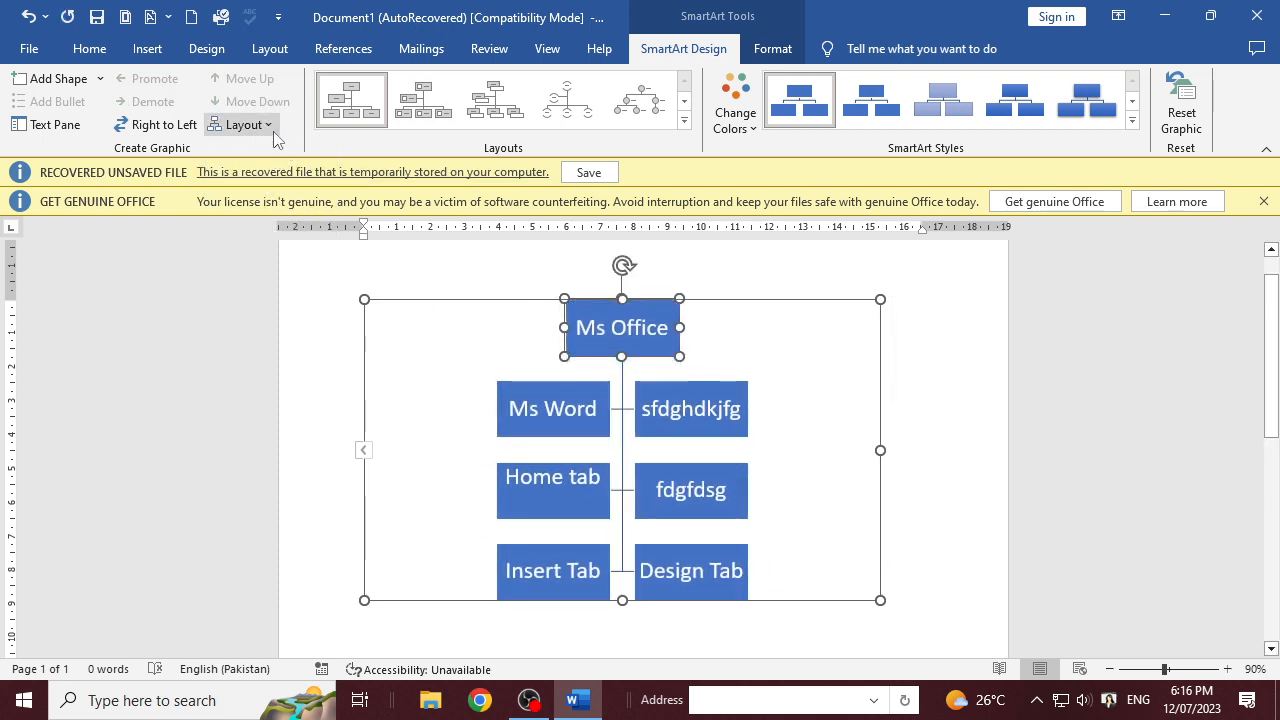
{"action": "left_click", "coordinate": [274, 133]}
{"action": "left_click", "coordinate": [268, 183]}
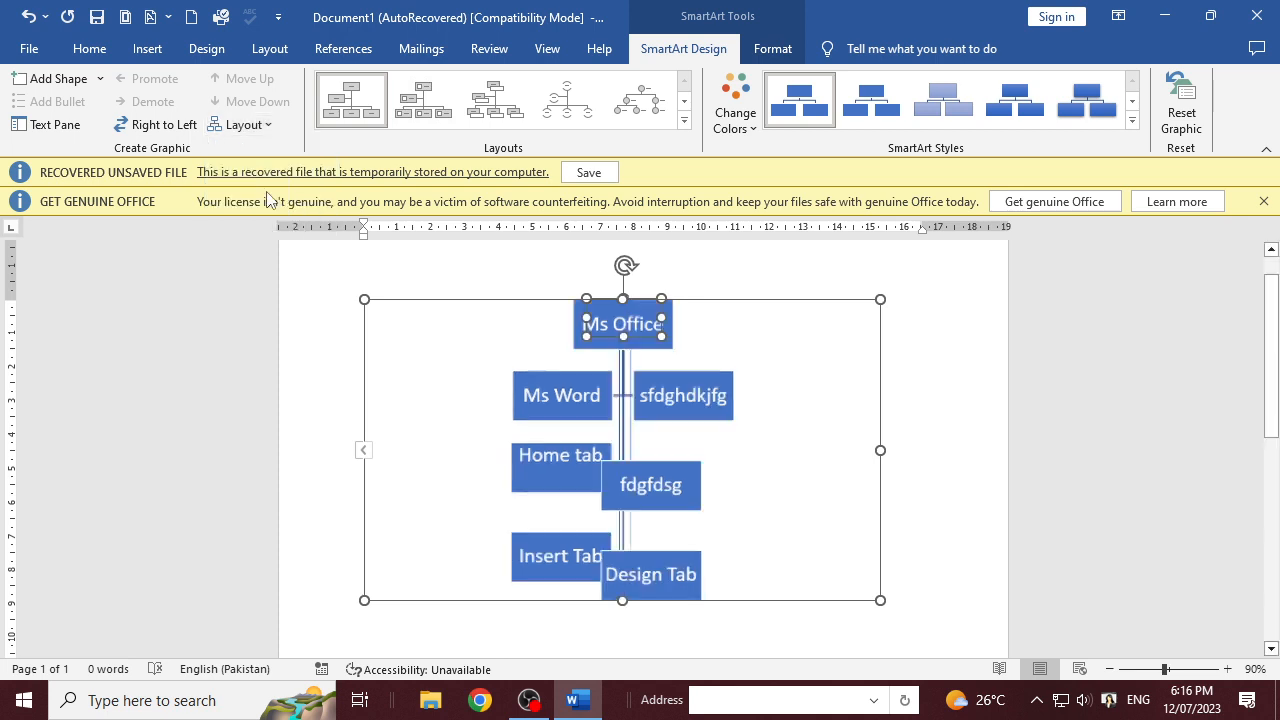
{"action": "left_click", "coordinate": [245, 126]}
{"action": "left_click", "coordinate": [258, 150]}
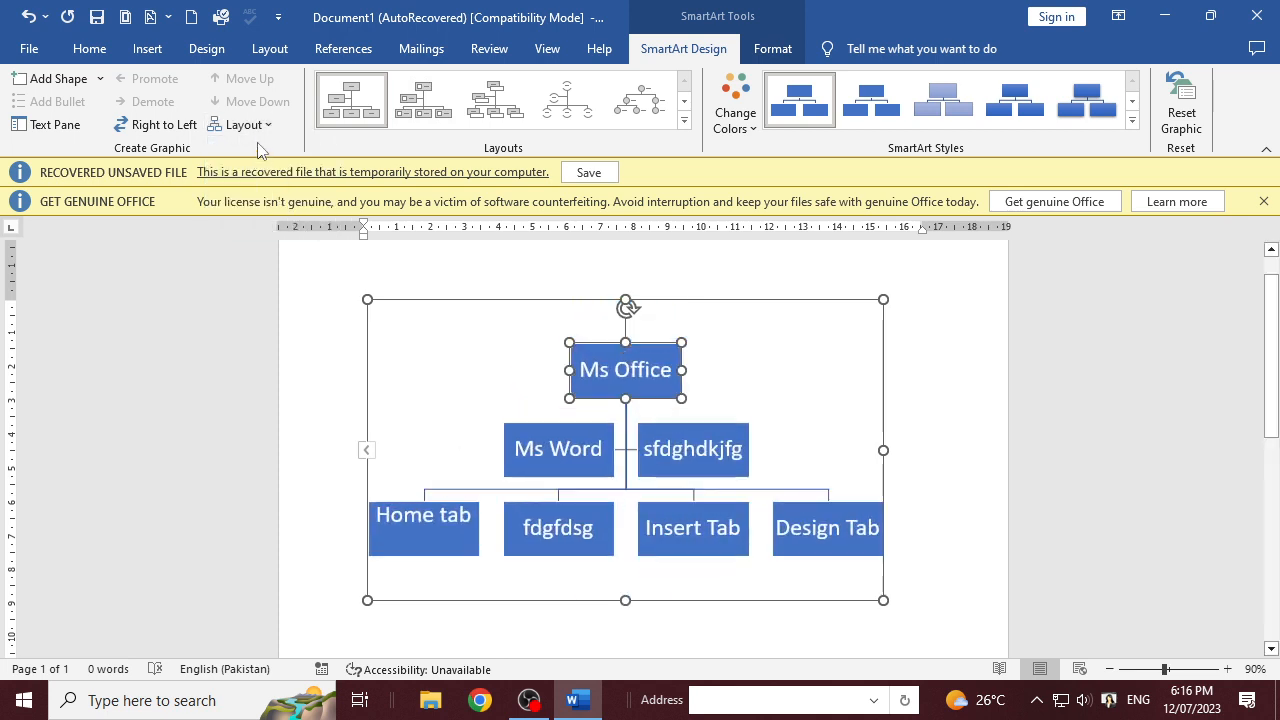
{"action": "left_click", "coordinate": [265, 133]}
{"action": "left_click", "coordinate": [276, 217]}
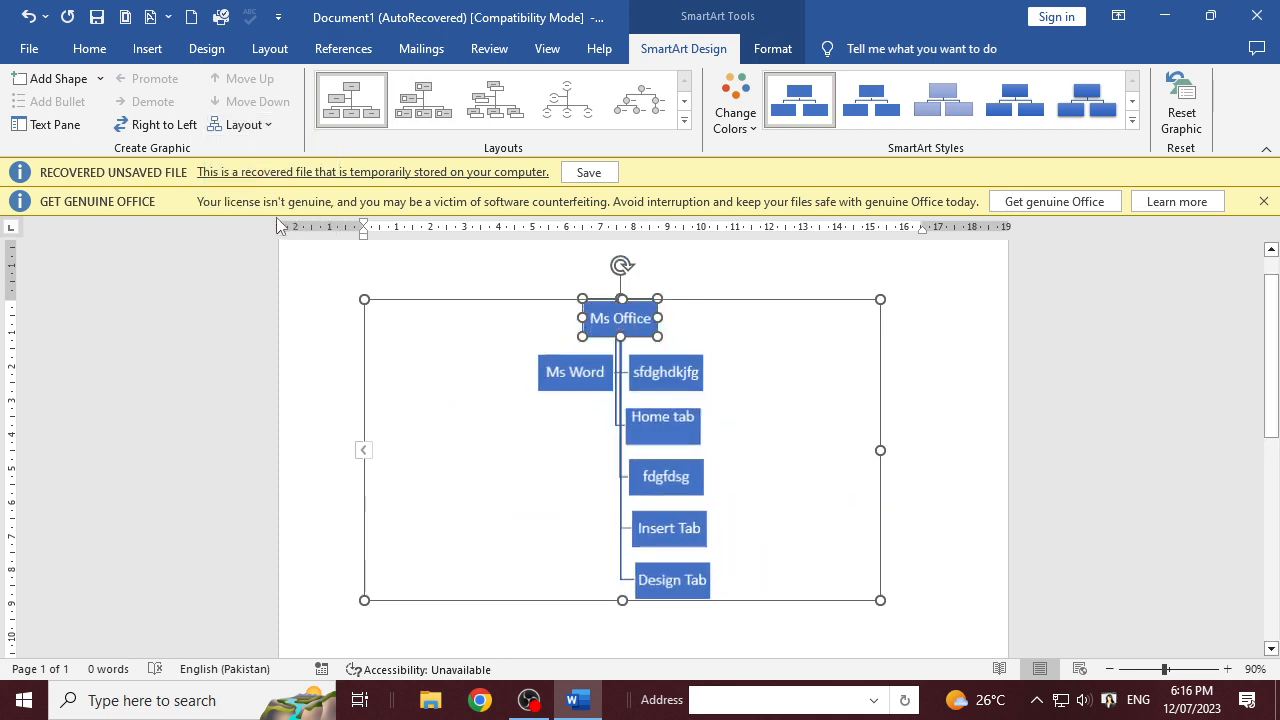
{"action": "left_click", "coordinate": [247, 125]}
{"action": "left_click", "coordinate": [258, 168]}
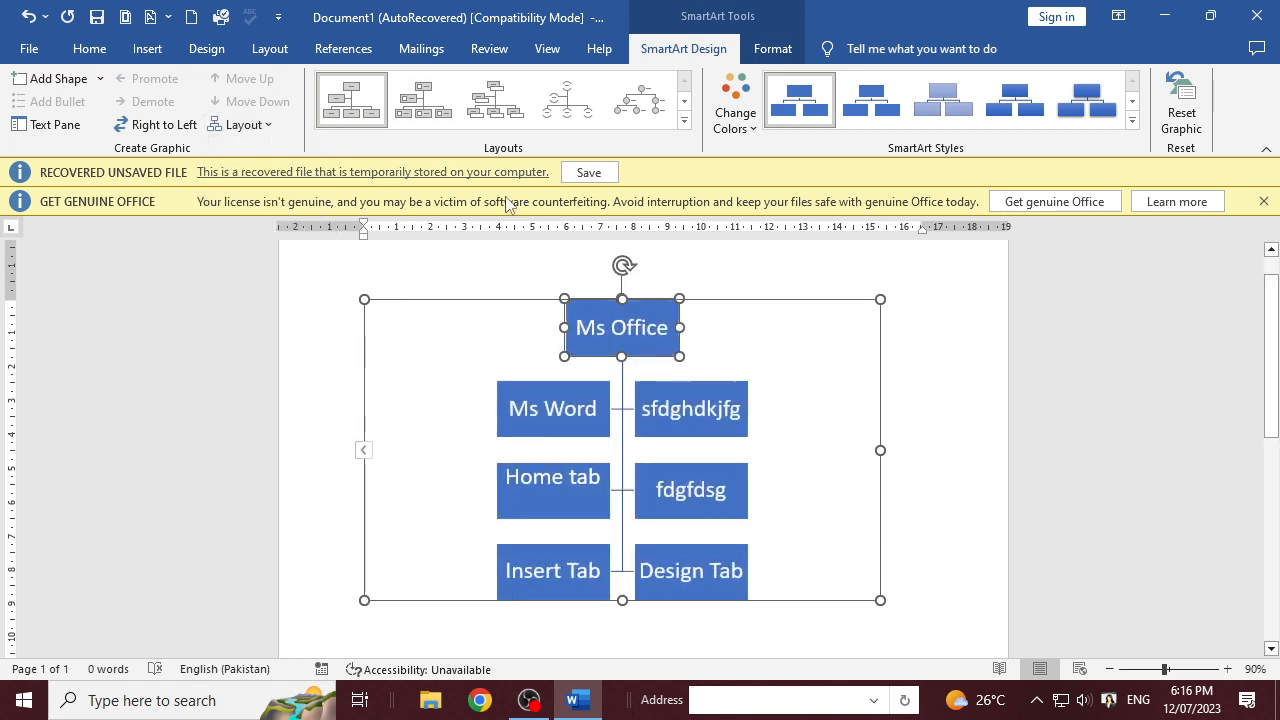
- Try the Name and Title, Horizontal Organization Chart and Circle Picture Hierarchy layouts on the chart, then return it to the basic Organization Chart layout
{"action": "left_click", "coordinate": [684, 120]}
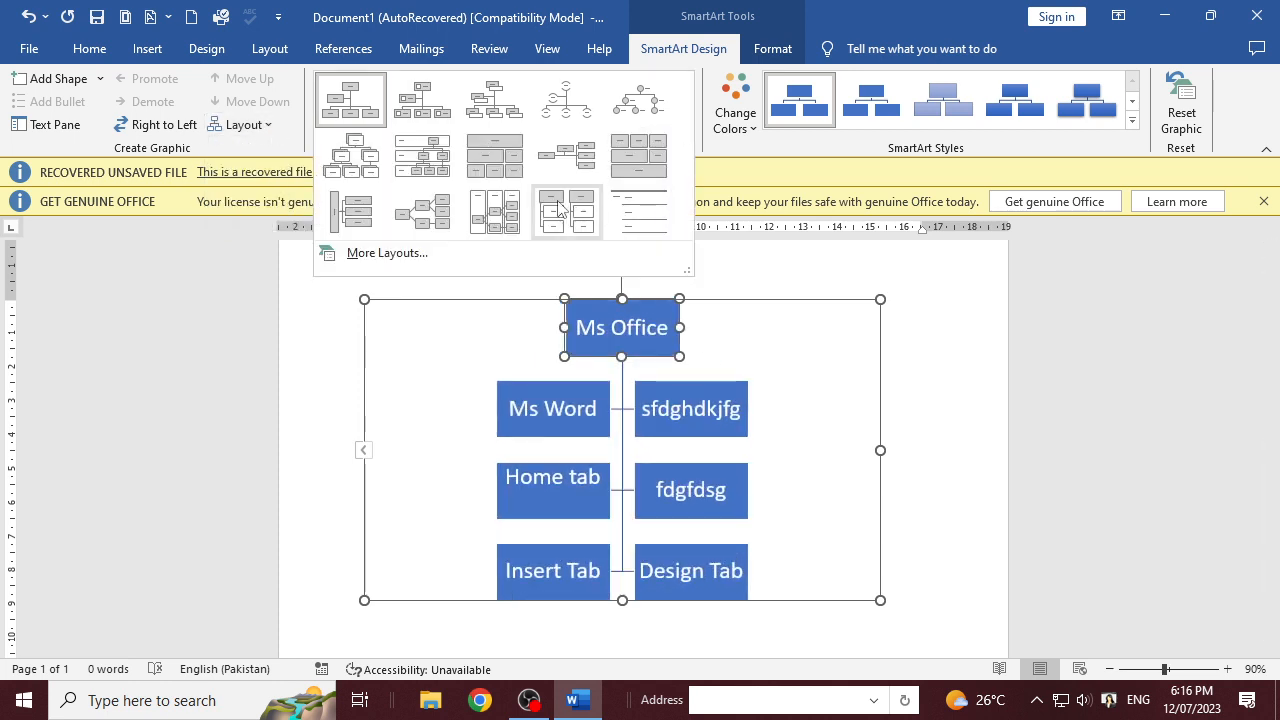
{"action": "left_click", "coordinate": [494, 100]}
{"action": "left_click", "coordinate": [684, 120]}
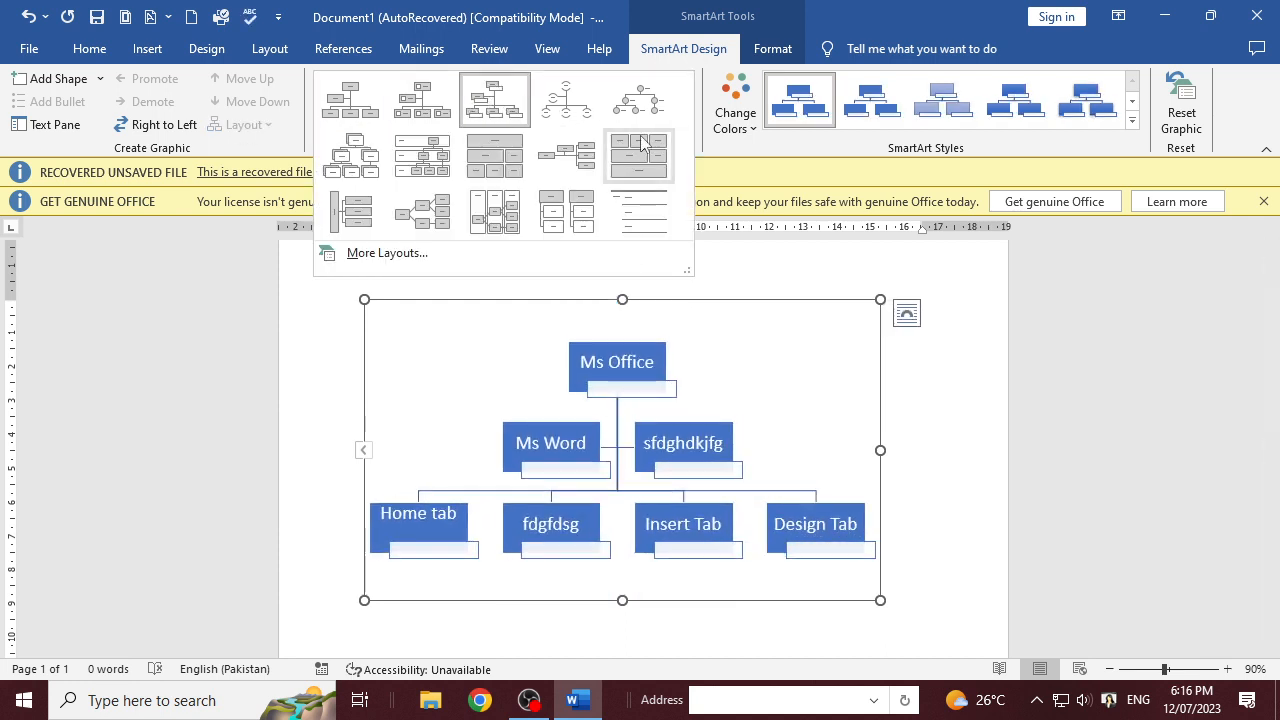
{"action": "left_click", "coordinate": [566, 155]}
{"action": "left_click", "coordinate": [687, 131]}
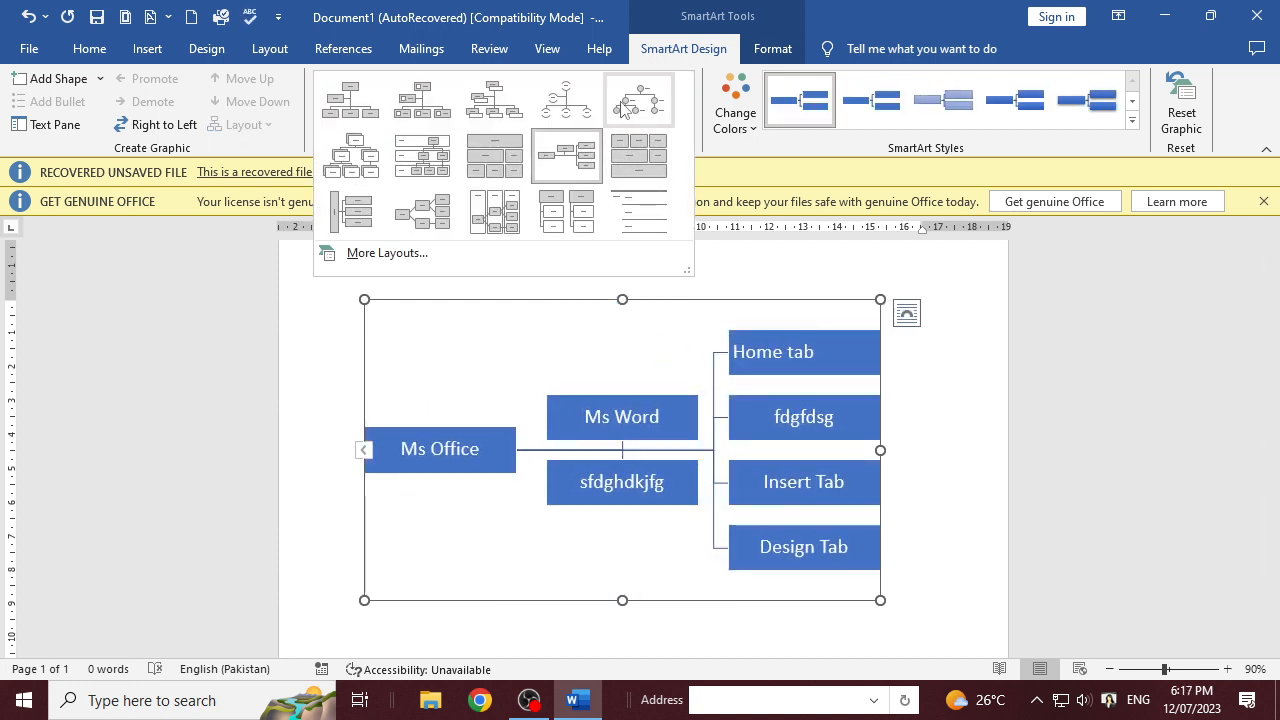
{"action": "left_click", "coordinate": [638, 100]}
{"action": "left_click", "coordinate": [684, 120]}
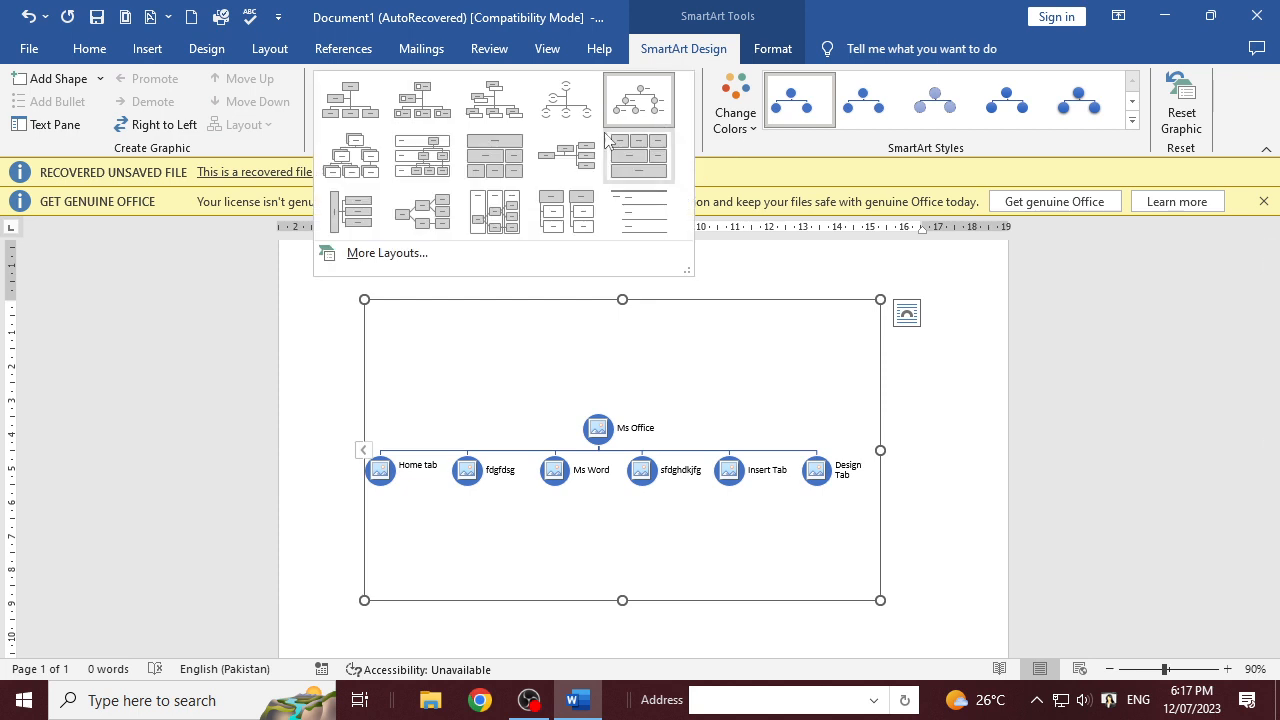
{"action": "left_click", "coordinate": [724, 532]}
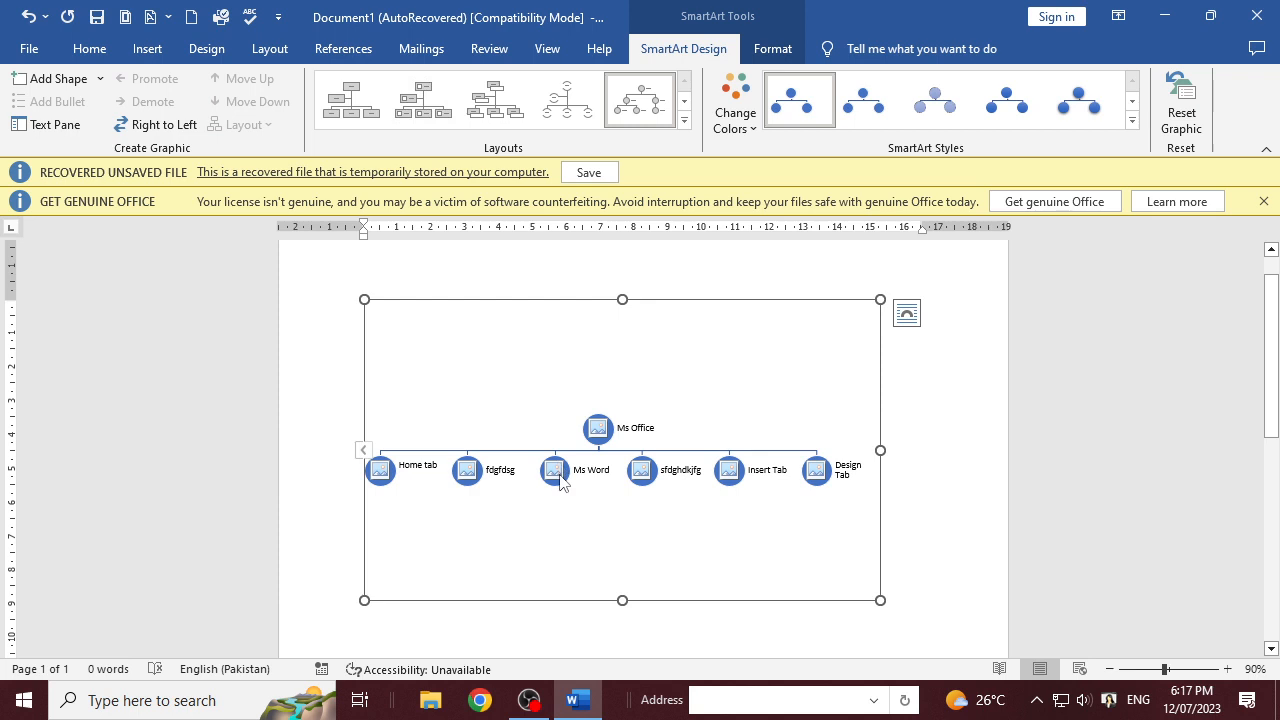
{"action": "left_click", "coordinate": [684, 120]}
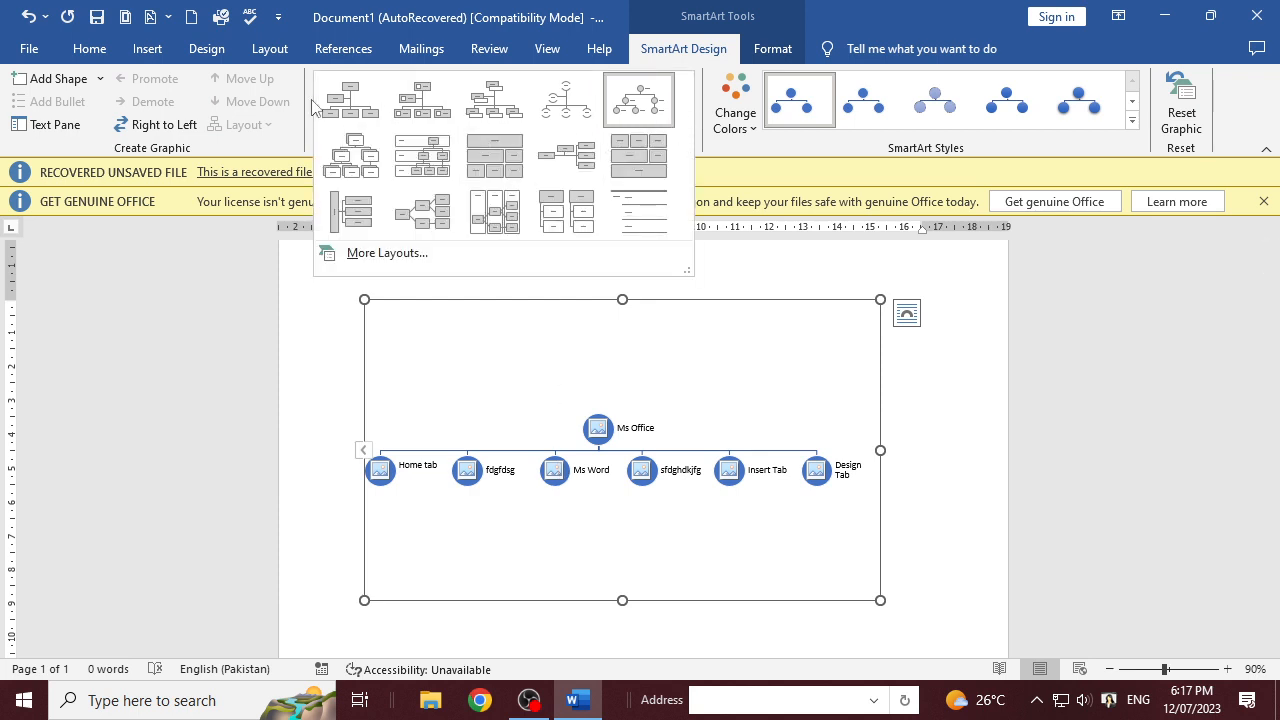
{"action": "left_click", "coordinate": [350, 100]}
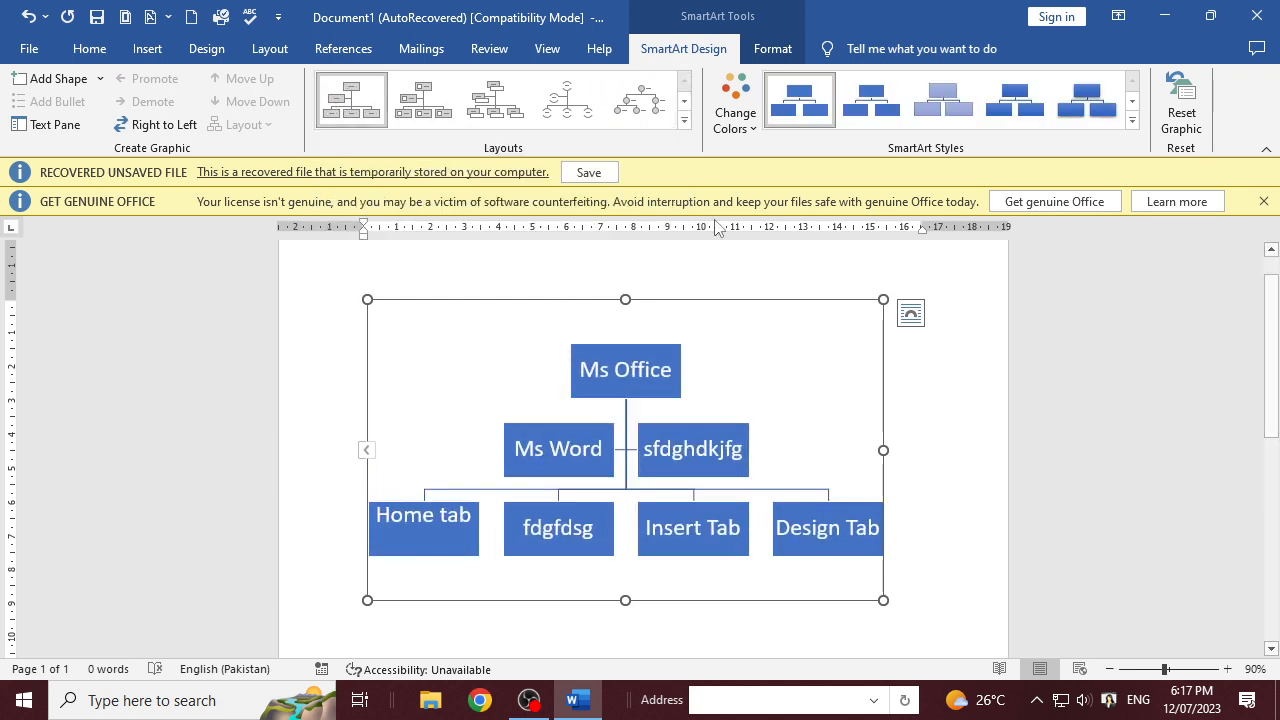
- Recolor the chart with the first Colorful set, the second Accent 1 set, and finally the fourth Accent 2 set
{"action": "left_click", "coordinate": [752, 128]}
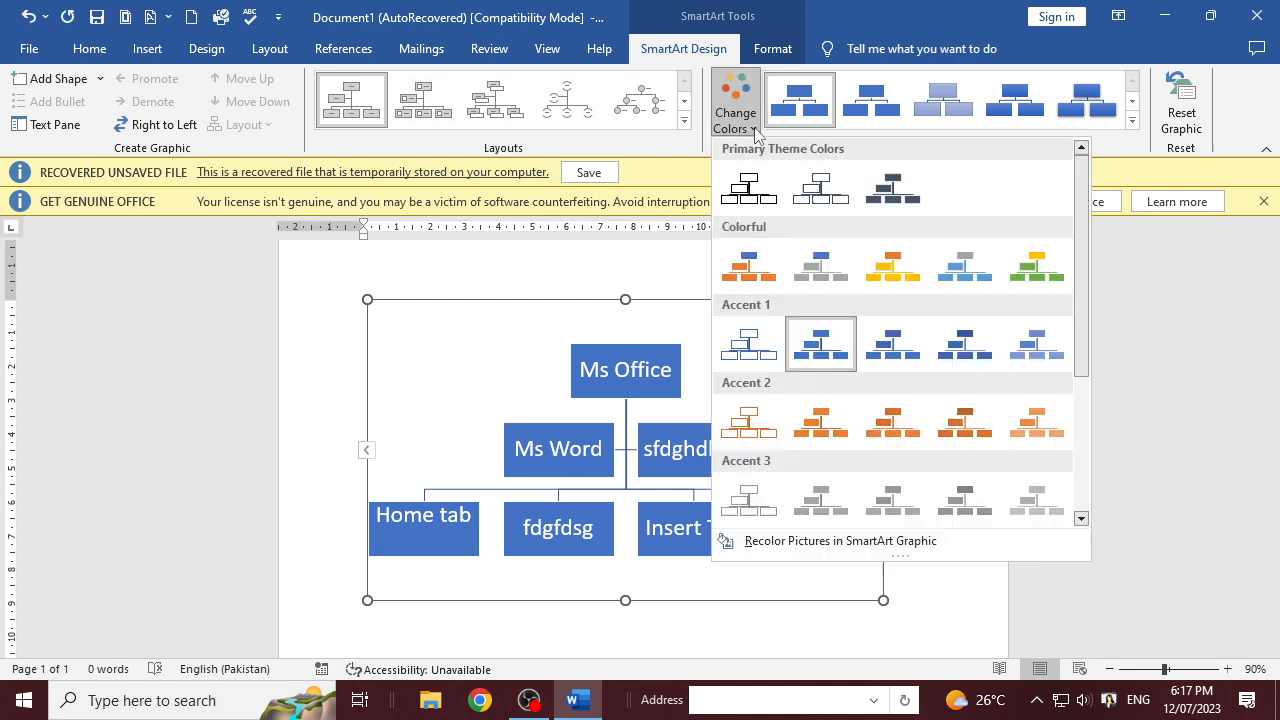
{"action": "left_click", "coordinate": [749, 266]}
{"action": "left_click", "coordinate": [735, 112]}
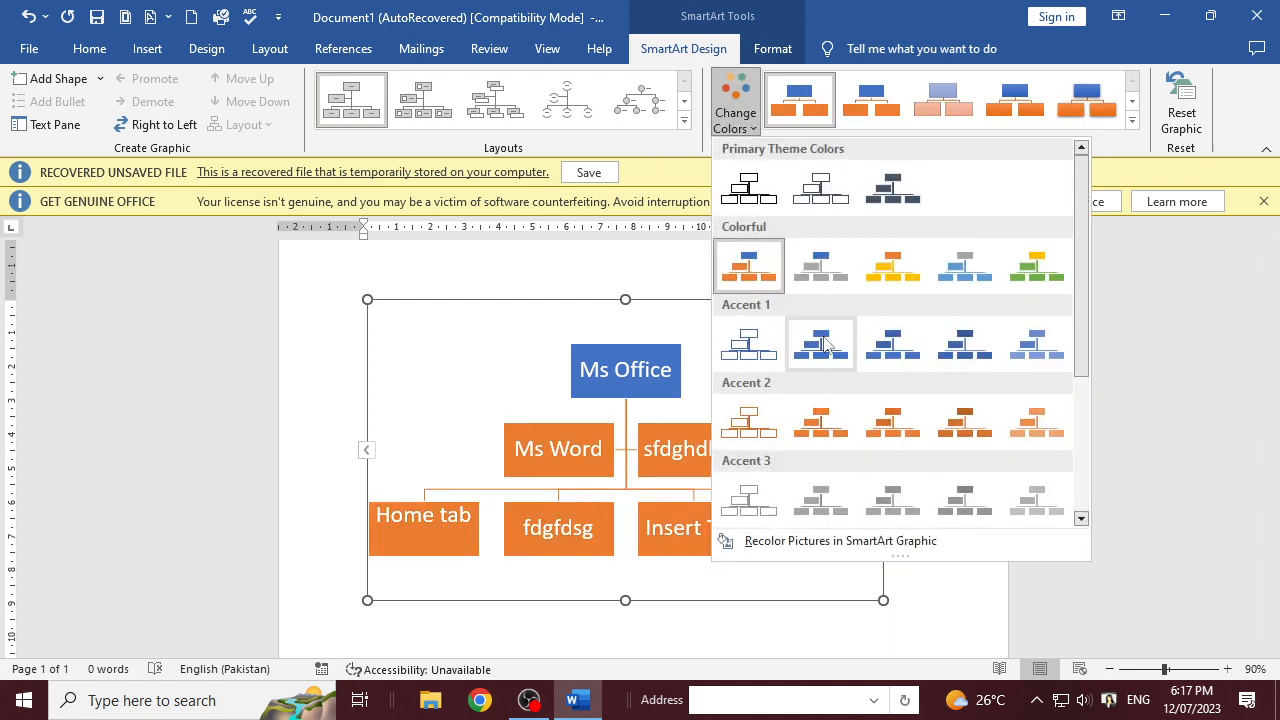
{"action": "left_click", "coordinate": [825, 345]}
{"action": "left_click", "coordinate": [733, 115]}
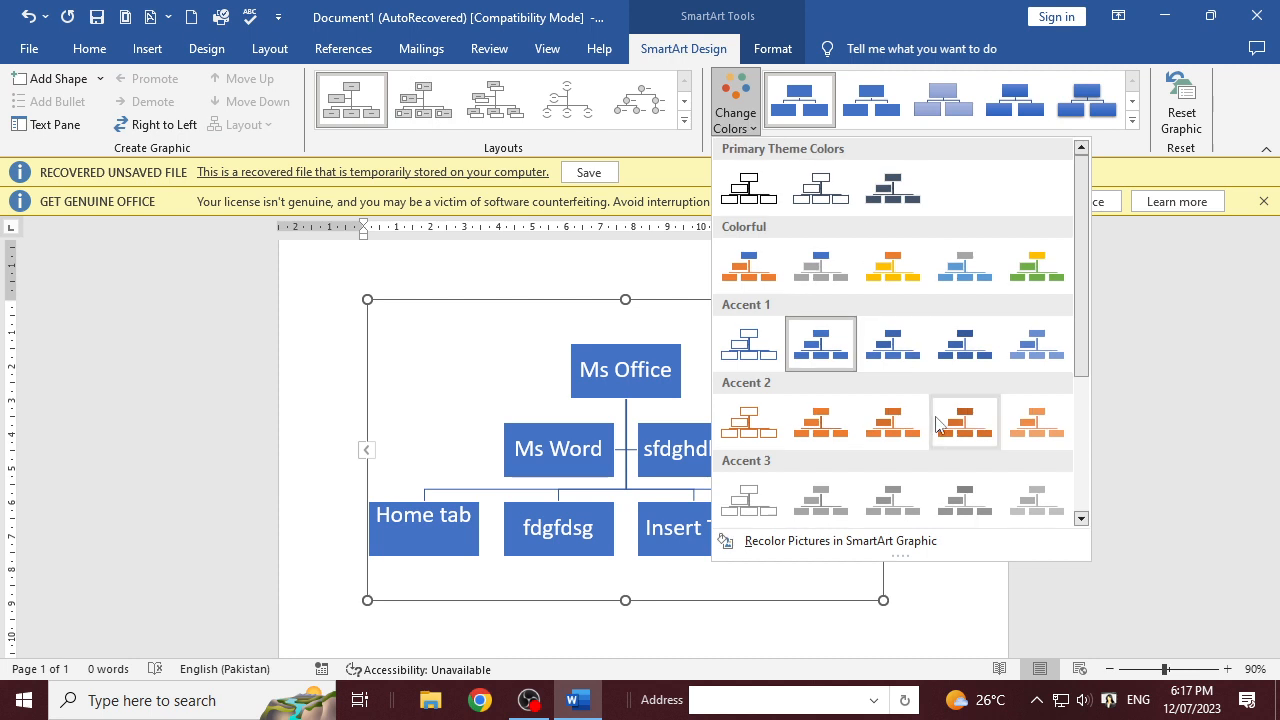
{"action": "left_click", "coordinate": [958, 440]}
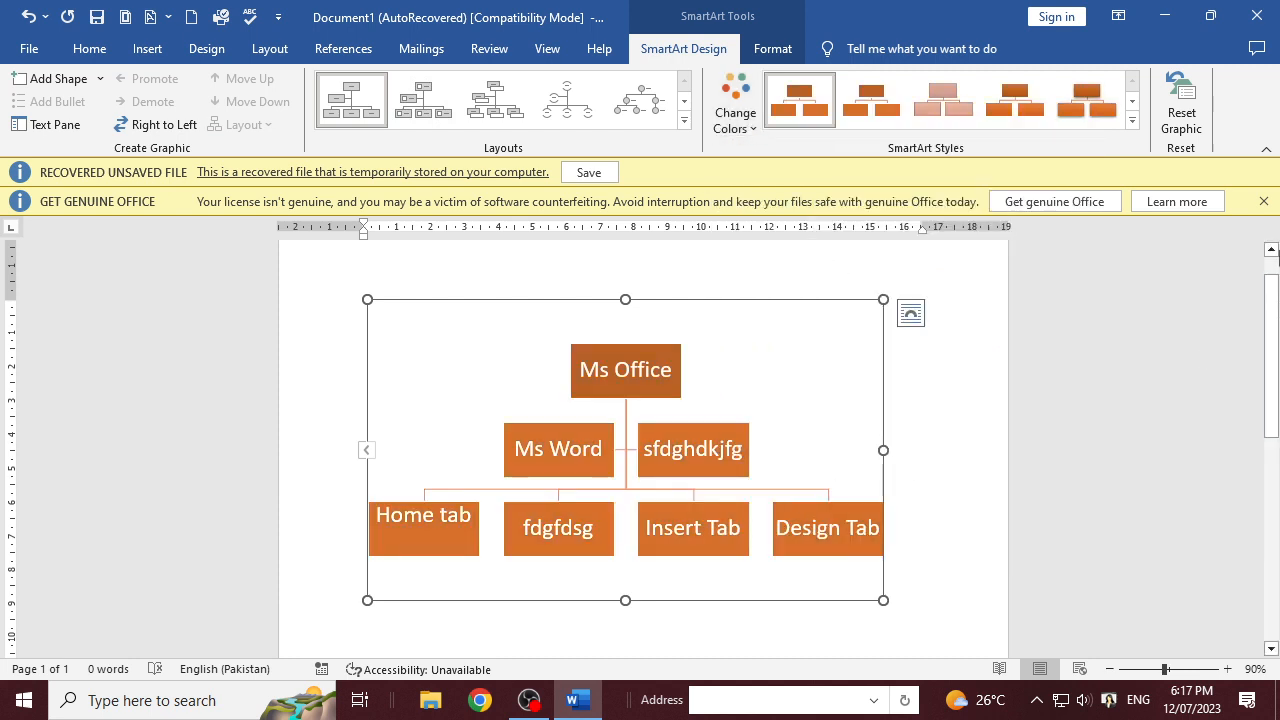
- Apply the Brick Scene, Sunset Scene and Cartoon 3-D styles to the chart in turn, then reset the graphic's formatting
{"action": "left_click", "coordinate": [1132, 121]}
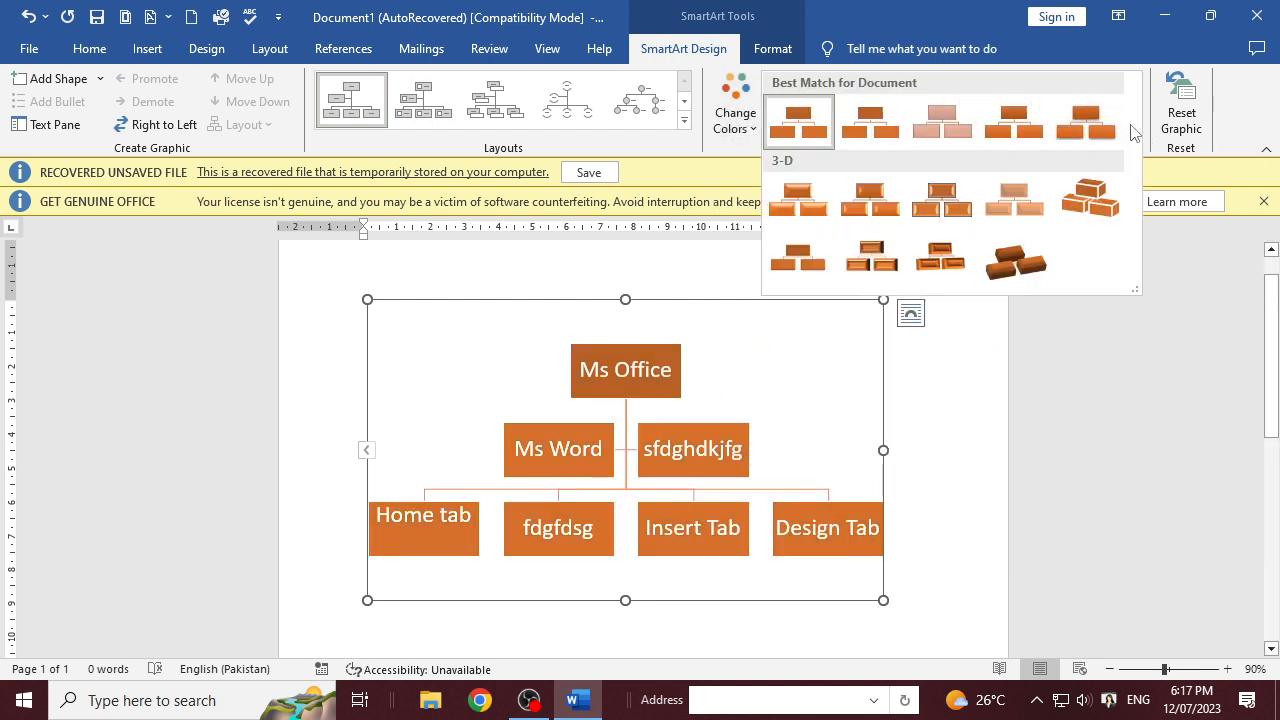
{"action": "left_click", "coordinate": [1088, 198]}
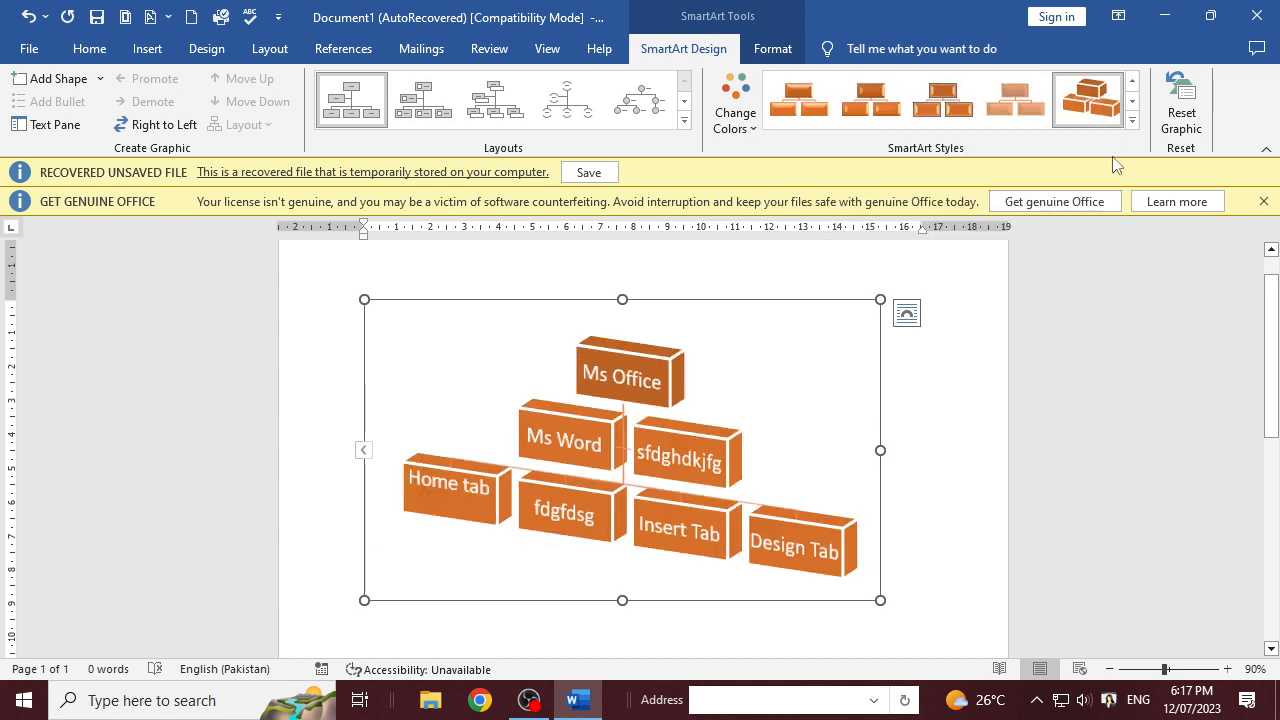
{"action": "left_click", "coordinate": [1132, 121]}
{"action": "left_click", "coordinate": [910, 240]}
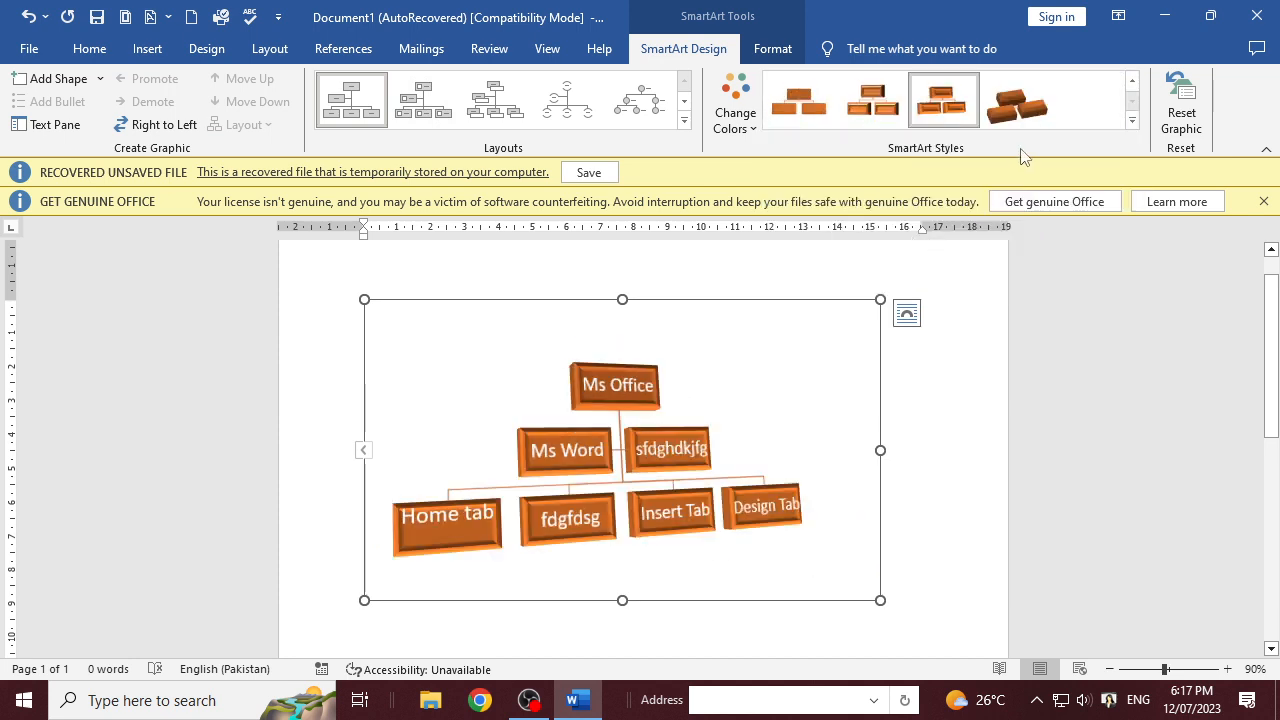
{"action": "left_click", "coordinate": [1132, 121]}
{"action": "left_click", "coordinate": [935, 200]}
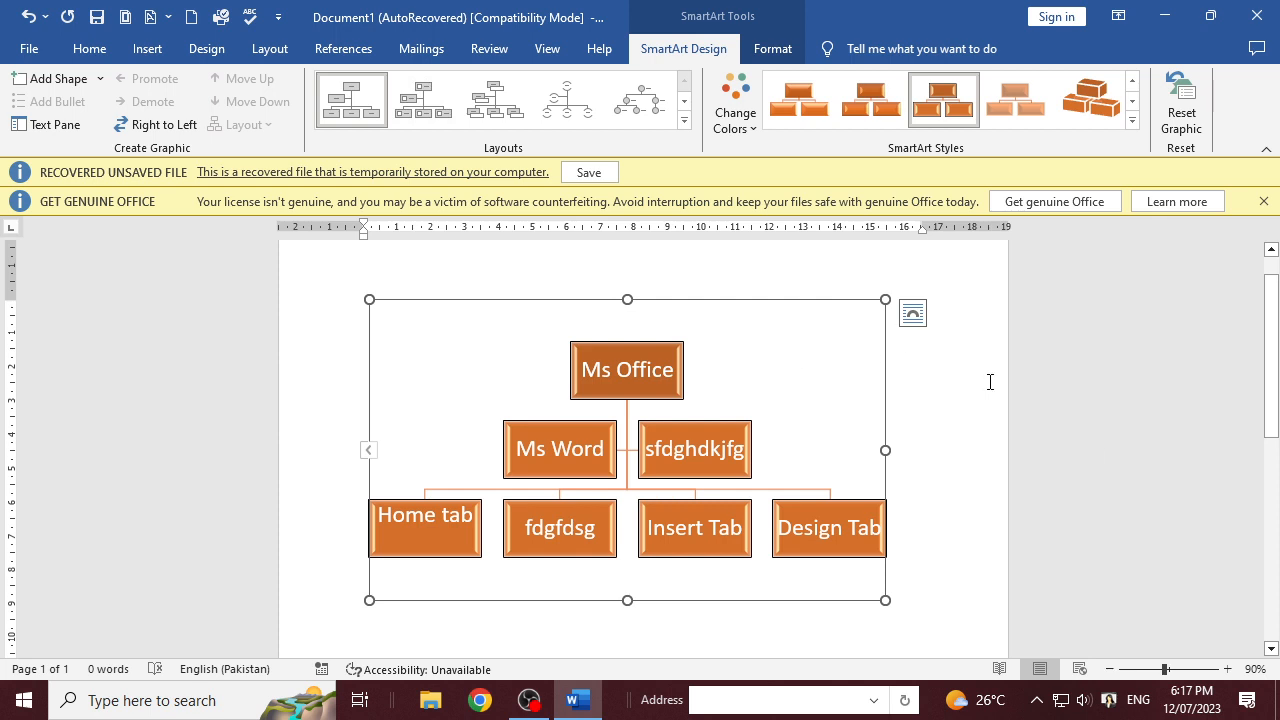
{"action": "left_click", "coordinate": [1182, 115]}
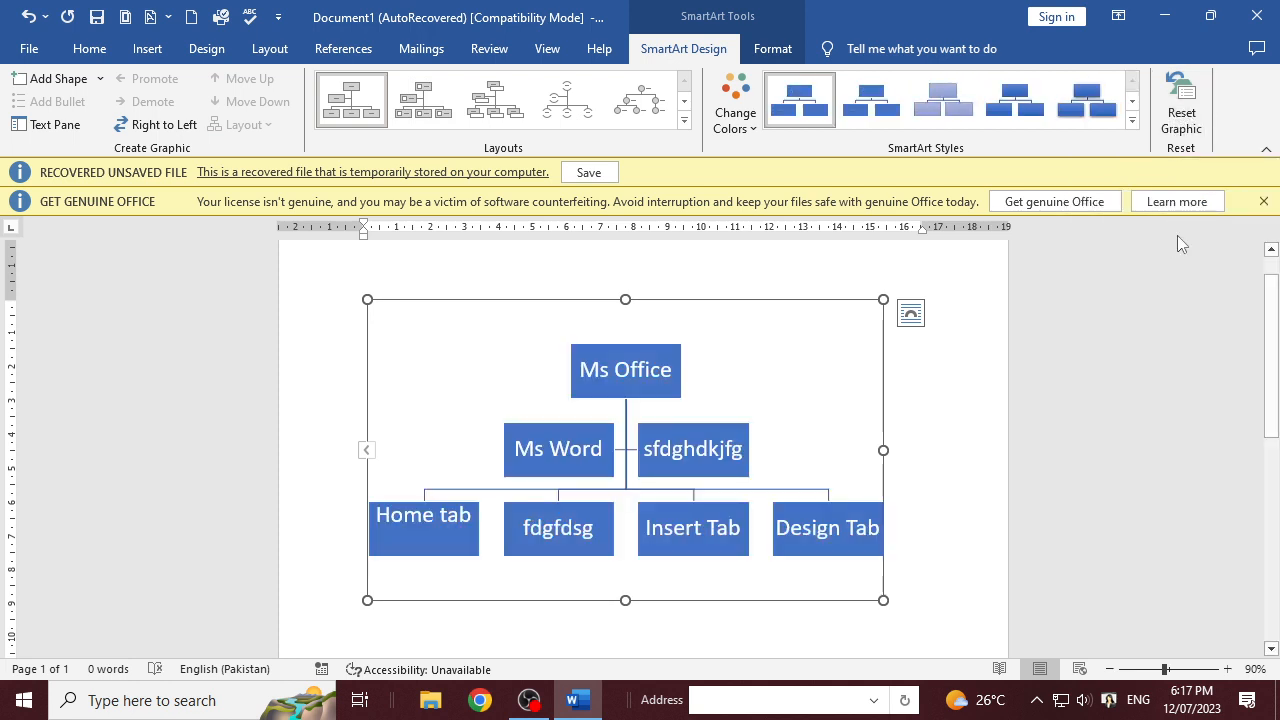
- Fill the whole graphic's background orange, switch it to light gold, and give the frame a black outline
{"action": "left_click", "coordinate": [770, 49]}
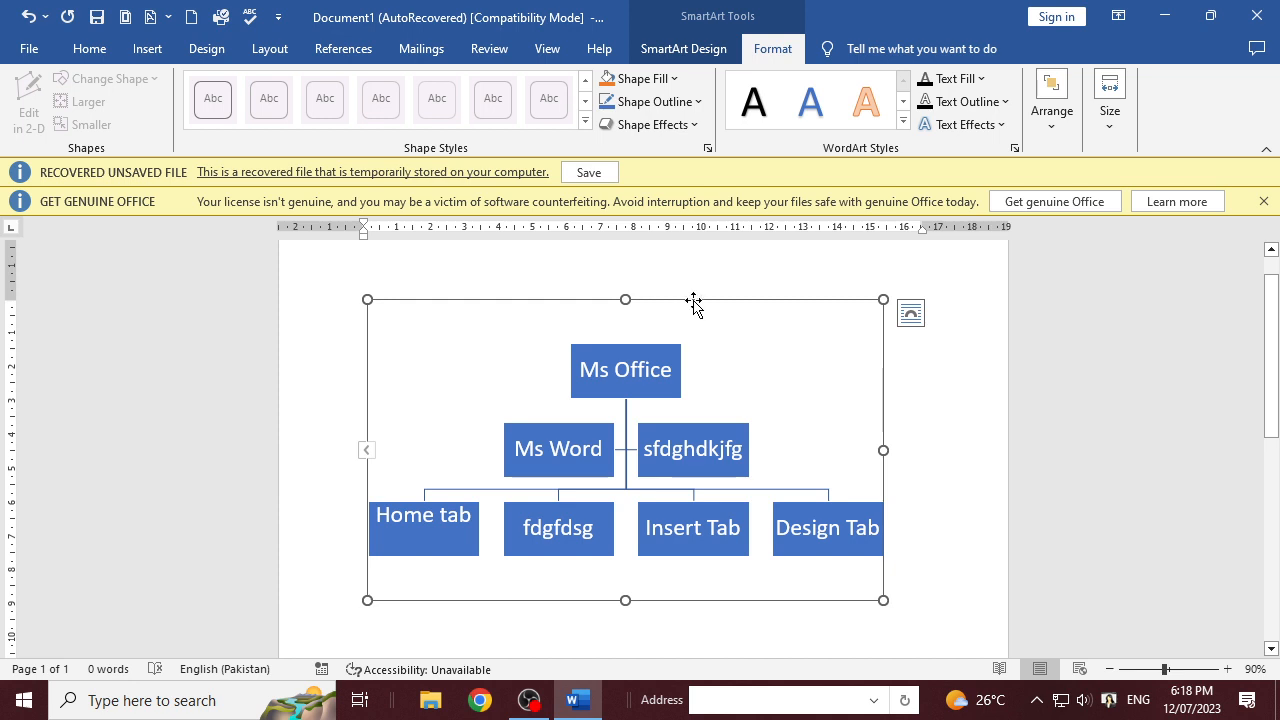
{"action": "left_click", "coordinate": [675, 82]}
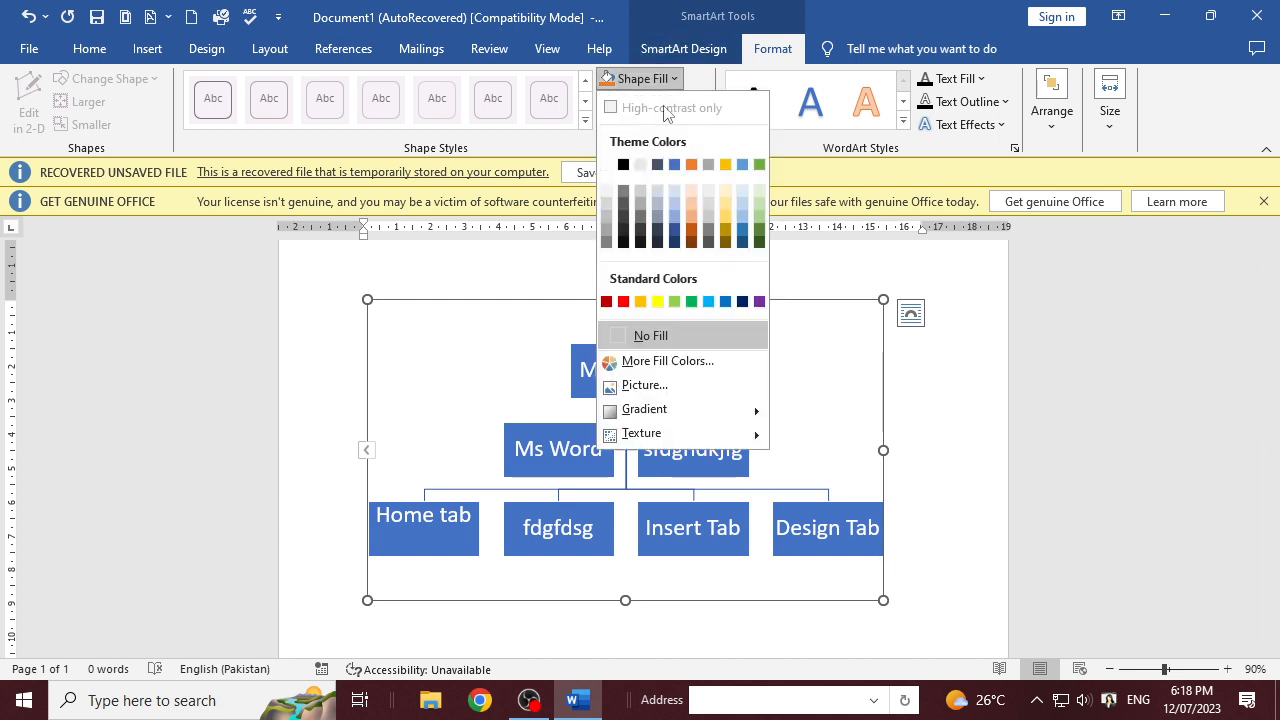
{"action": "left_click", "coordinate": [691, 164]}
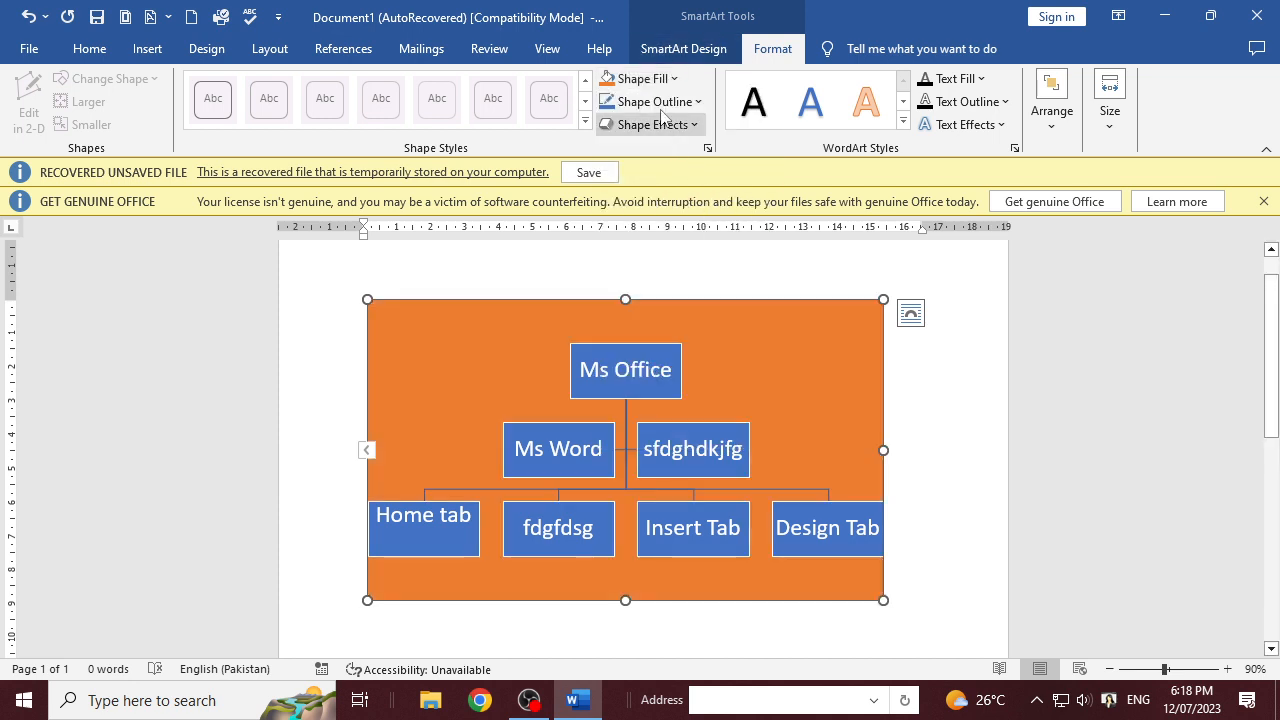
{"action": "left_click", "coordinate": [675, 80]}
{"action": "left_click", "coordinate": [725, 200]}
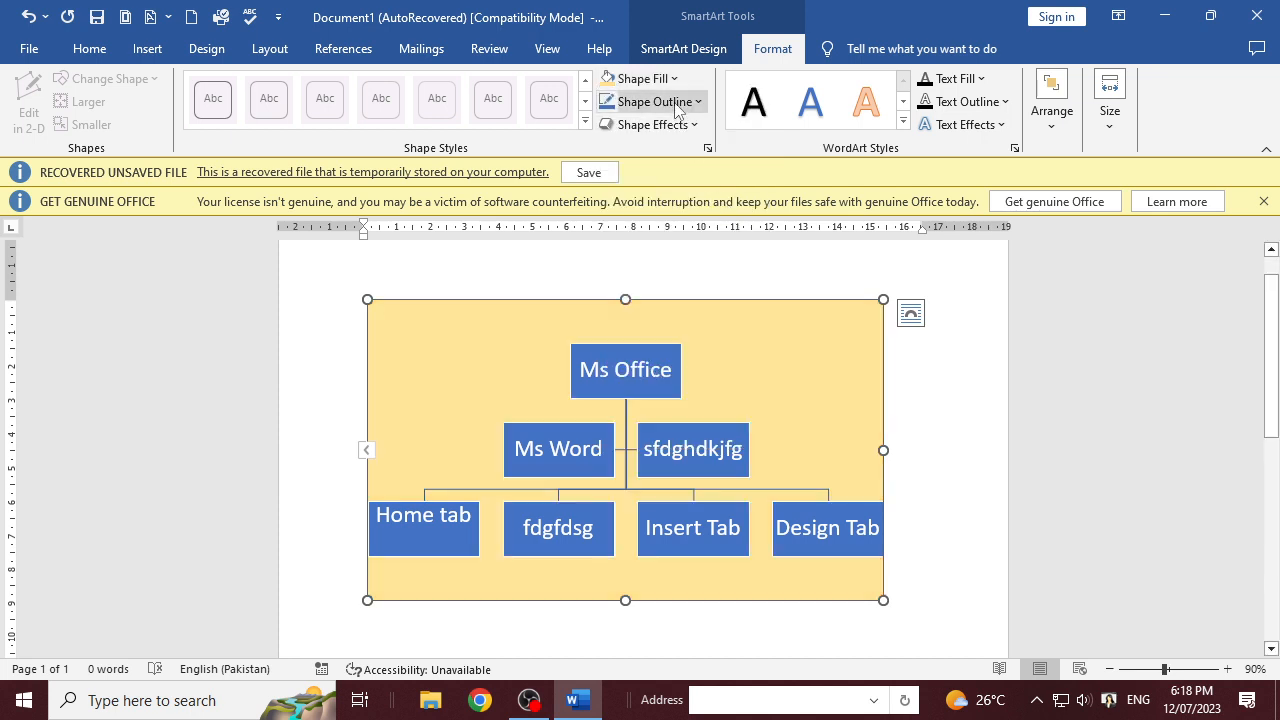
{"action": "left_click", "coordinate": [697, 102]}
{"action": "left_click", "coordinate": [623, 184]}
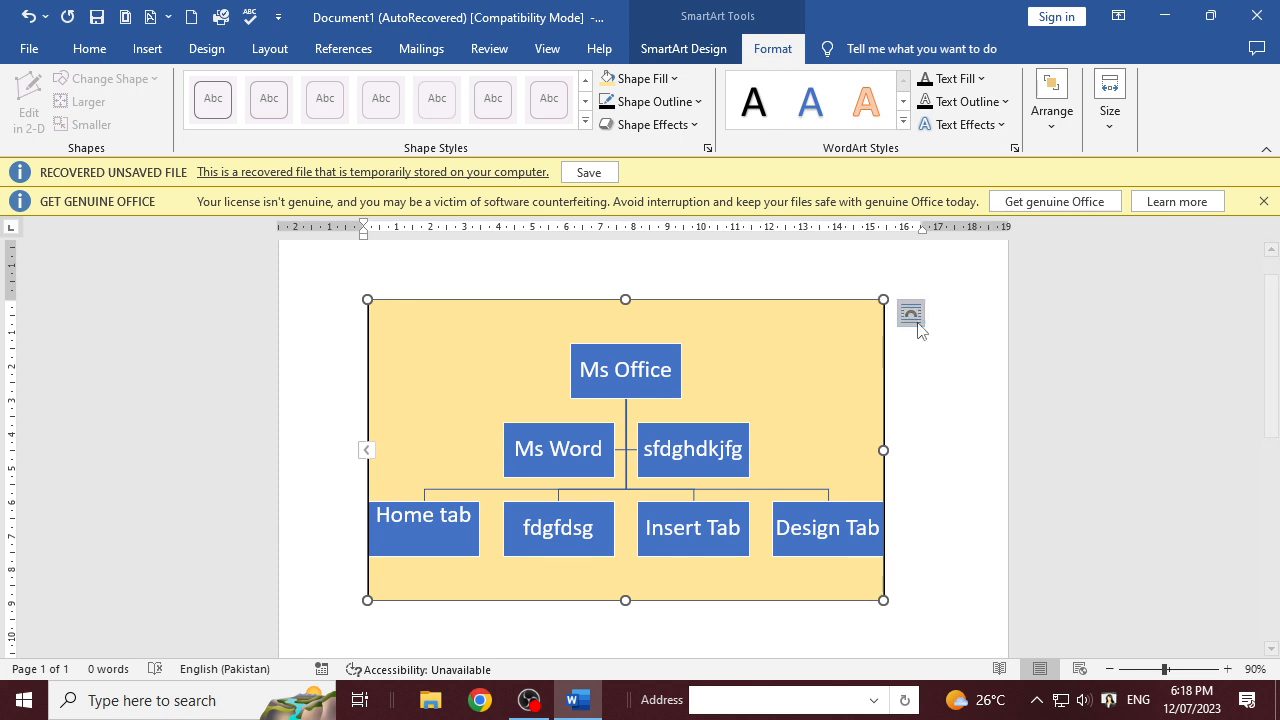
- Undo the background fills and the black outline on the whole graphic
{"action": "key", "text": "ctrl+z"}
{"action": "key", "text": "ctrl+z"}
{"action": "key", "text": "ctrl+z"}
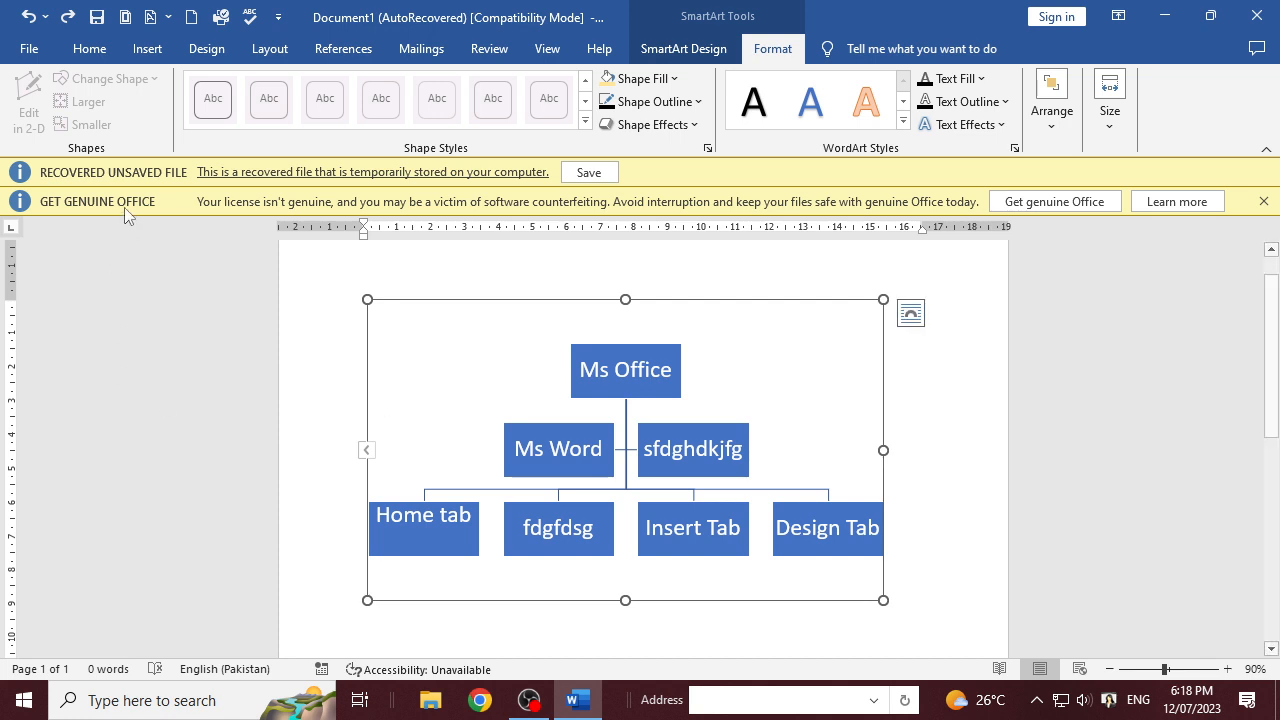
- Change the Ms Office box from a rectangle to the block arrow pentagon shape
{"action": "left_click", "coordinate": [598, 375]}
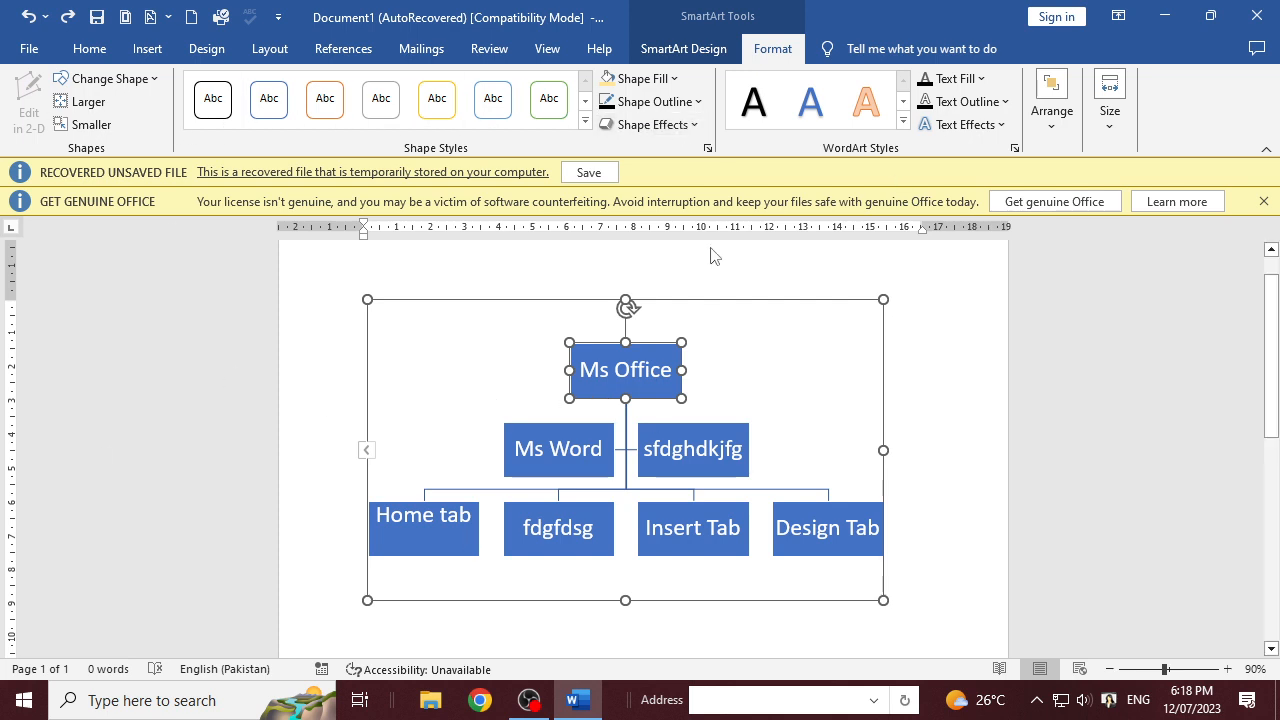
{"action": "left_click", "coordinate": [157, 83]}
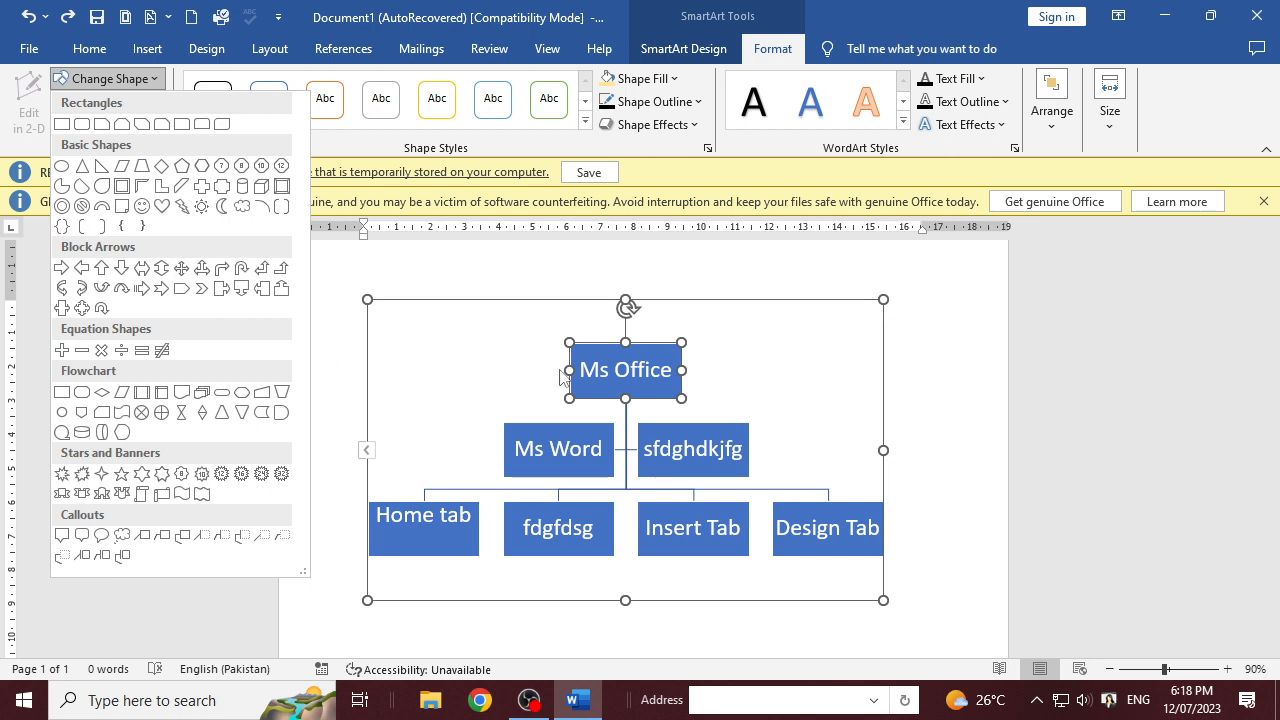
{"action": "left_click", "coordinate": [174, 291]}
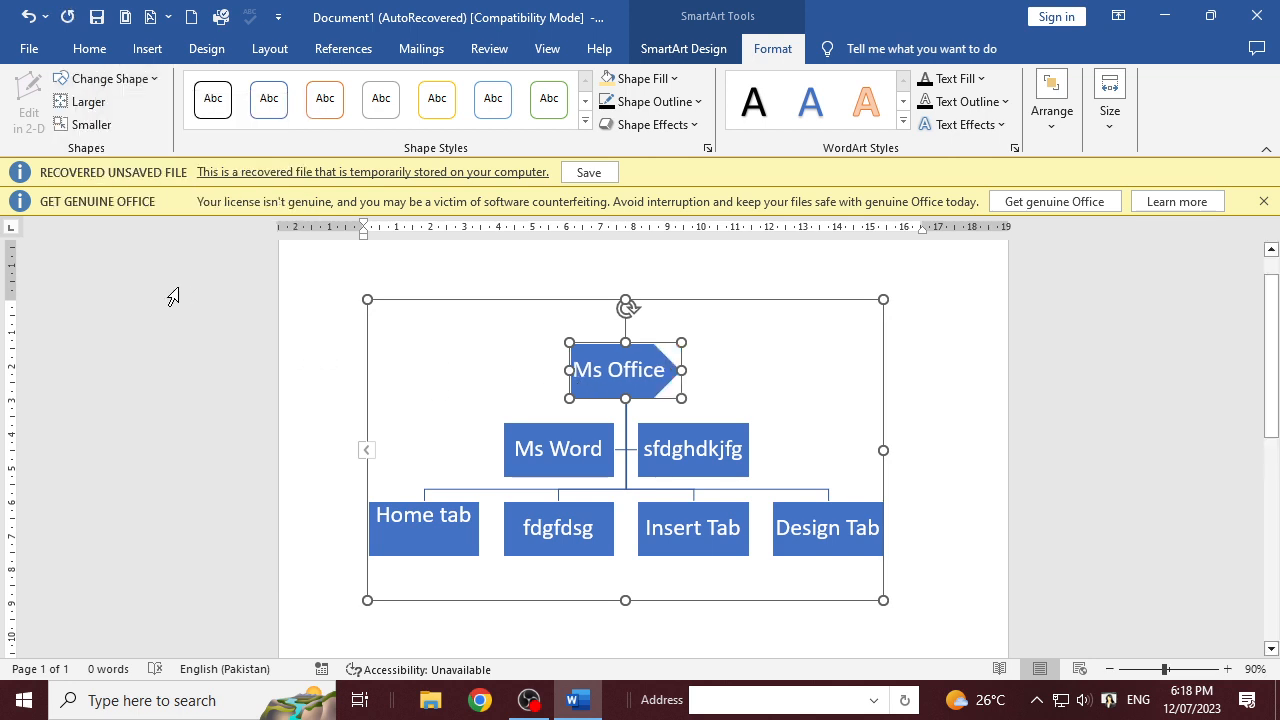
- Change the Ms Word box to the block arrow chevron shape
{"action": "left_click", "coordinate": [154, 84]}
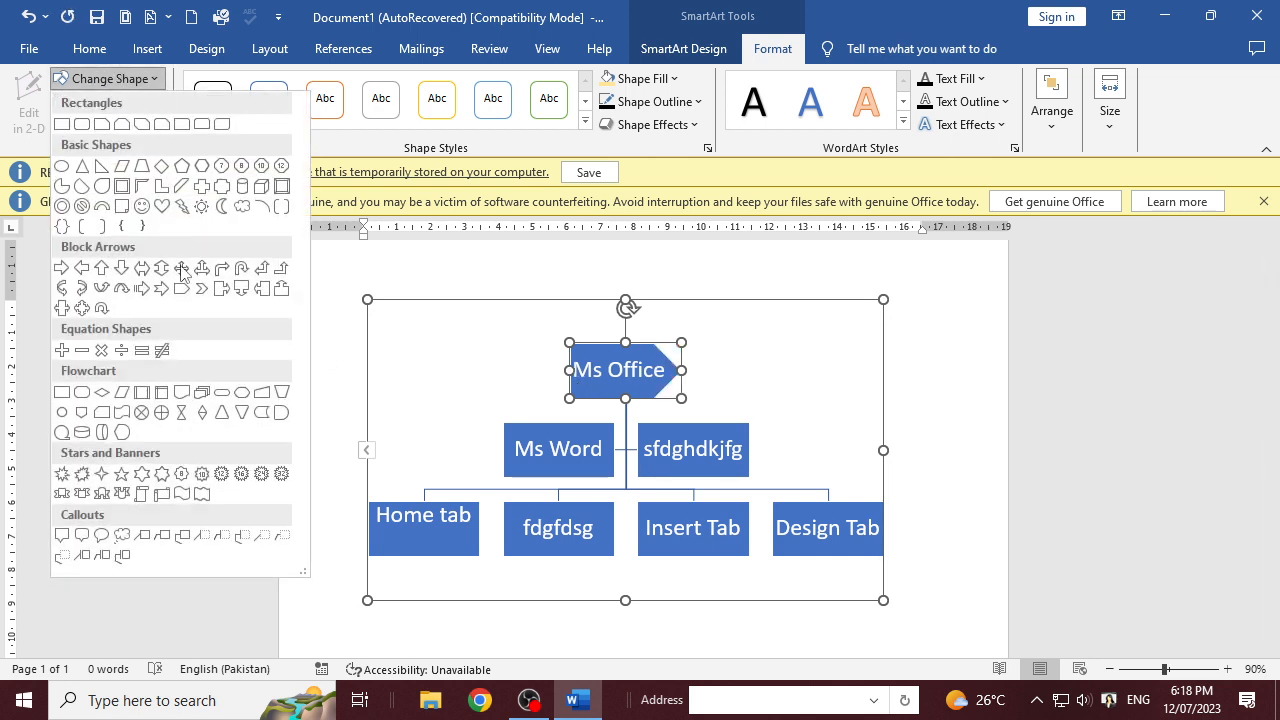
{"action": "left_click", "coordinate": [562, 412]}
{"action": "left_click", "coordinate": [560, 426]}
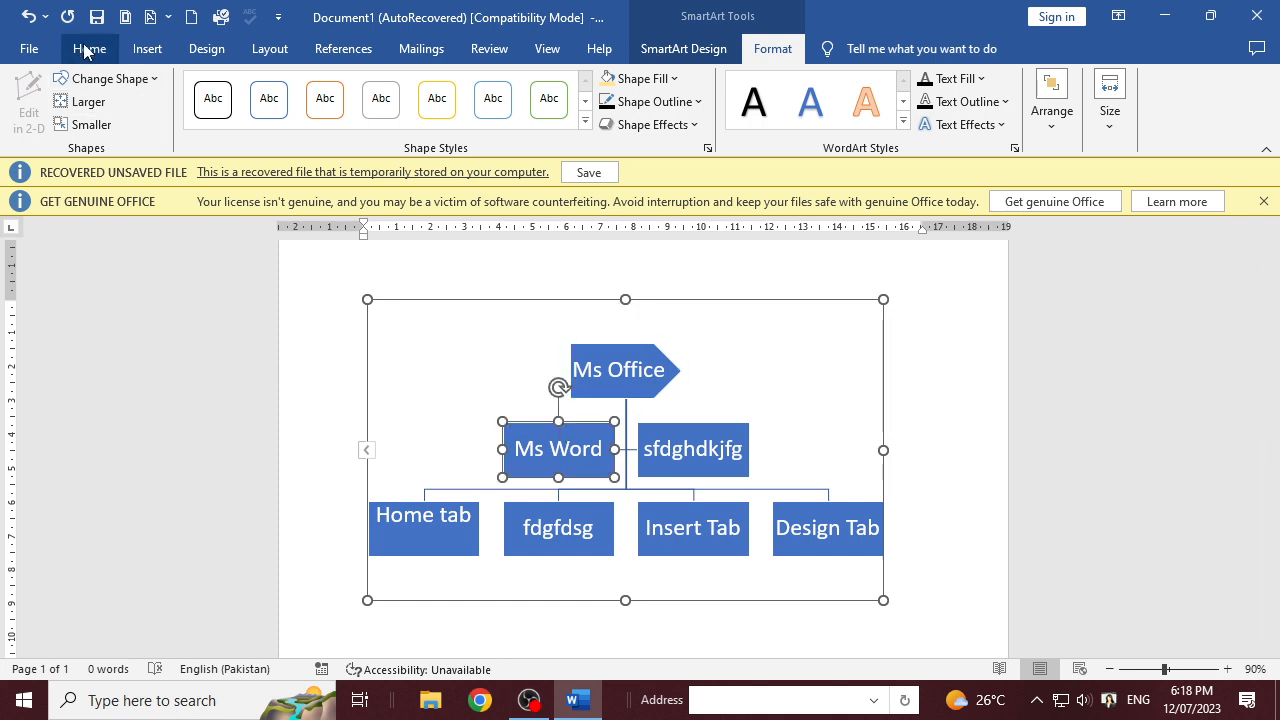
{"action": "left_click", "coordinate": [121, 84]}
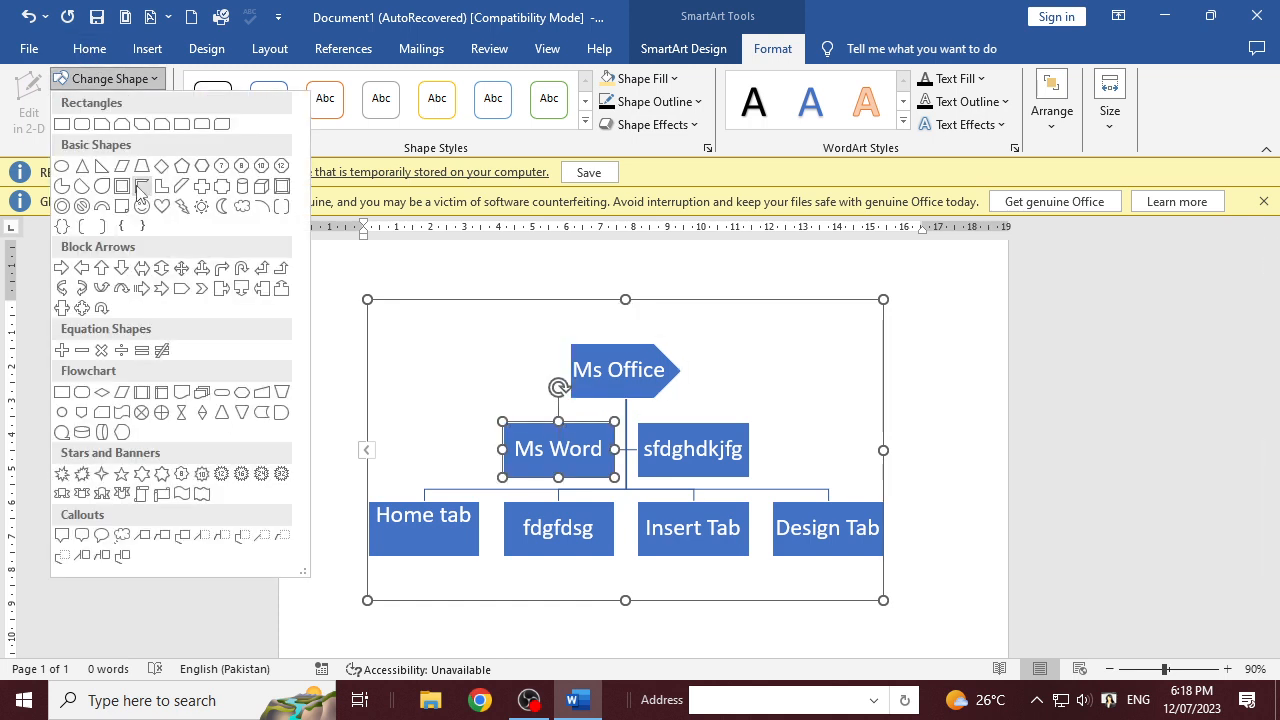
{"action": "left_click", "coordinate": [199, 290]}
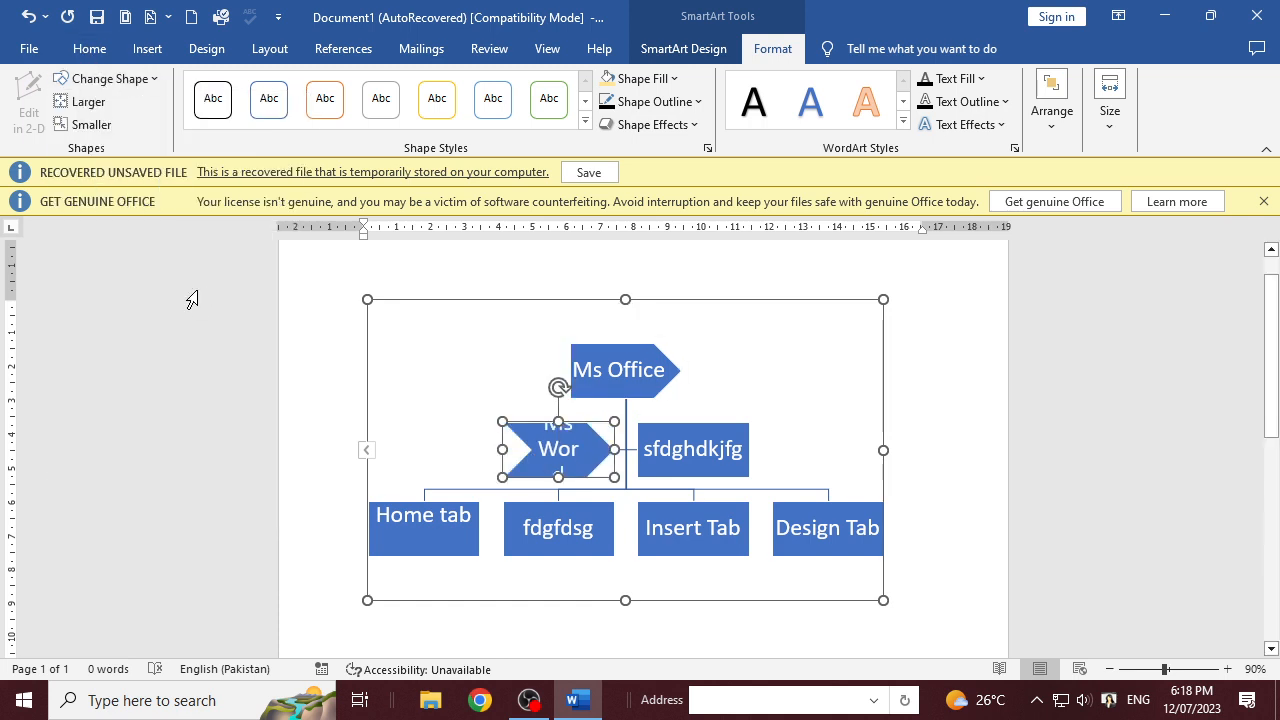
- Enlarge the Ms Word chevron by two increments, then shrink it back to its original size
{"action": "left_click", "coordinate": [97, 104]}
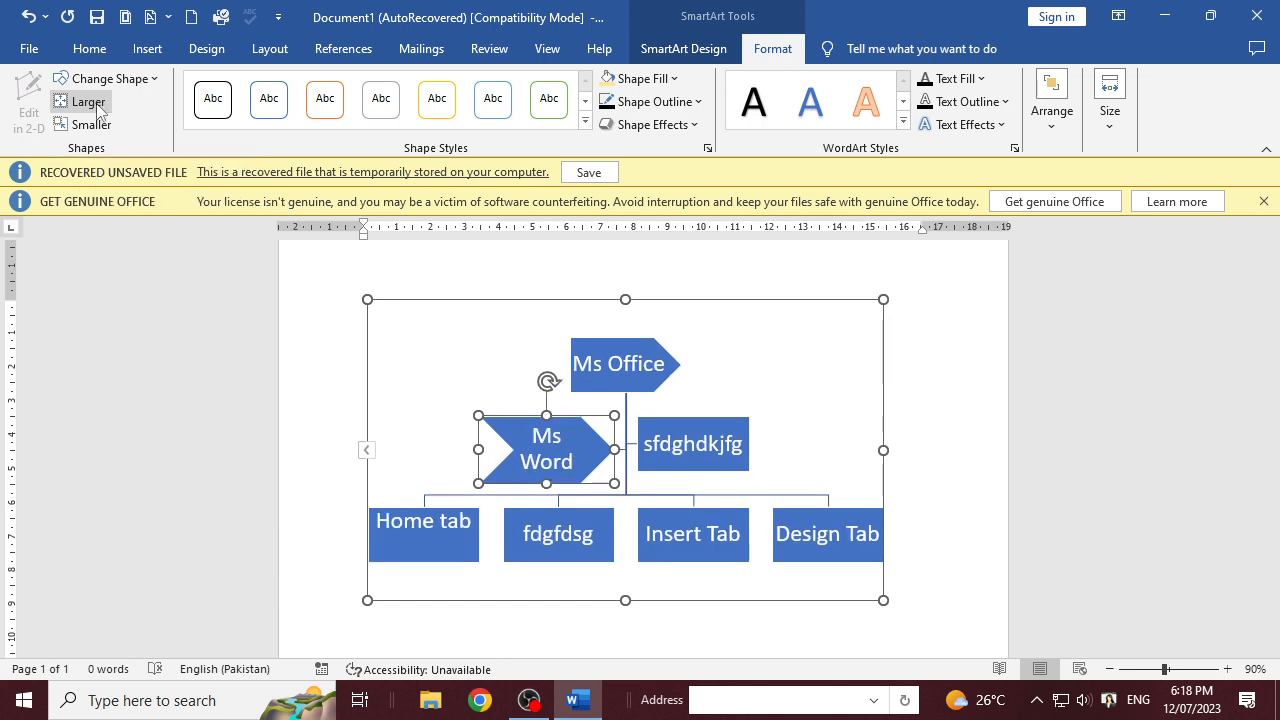
{"action": "left_click", "coordinate": [97, 104]}
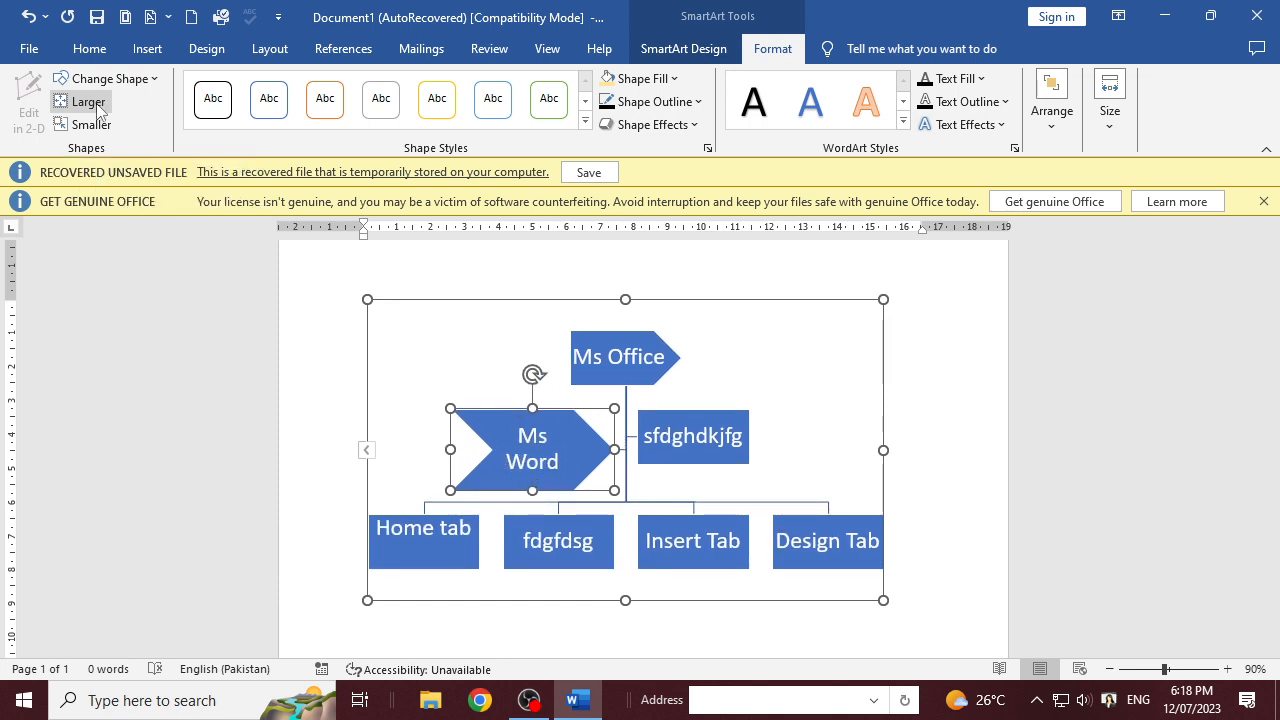
{"action": "left_click", "coordinate": [92, 125]}
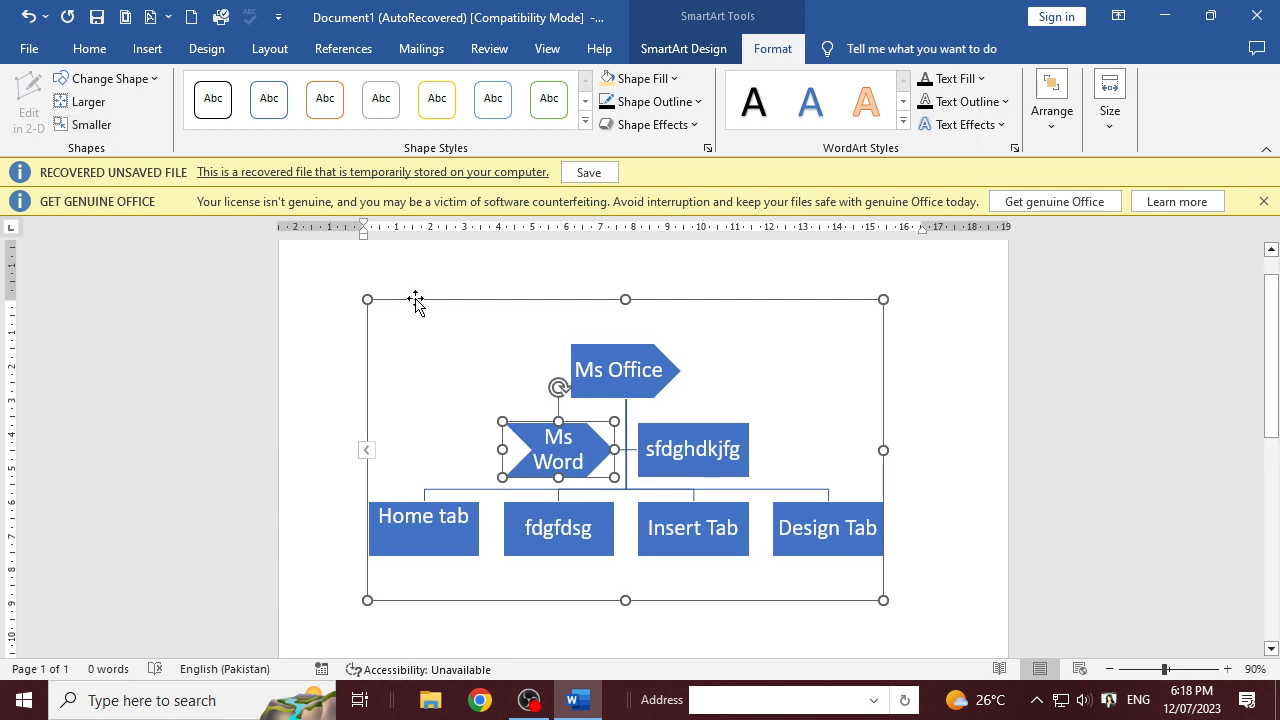
- Try outlined green, gold, glossy green and transparent orange shape styles on the Ms Word chevron, ending on the third-row green theme style
{"action": "left_click", "coordinate": [415, 302]}
{"action": "left_click", "coordinate": [548, 472]}
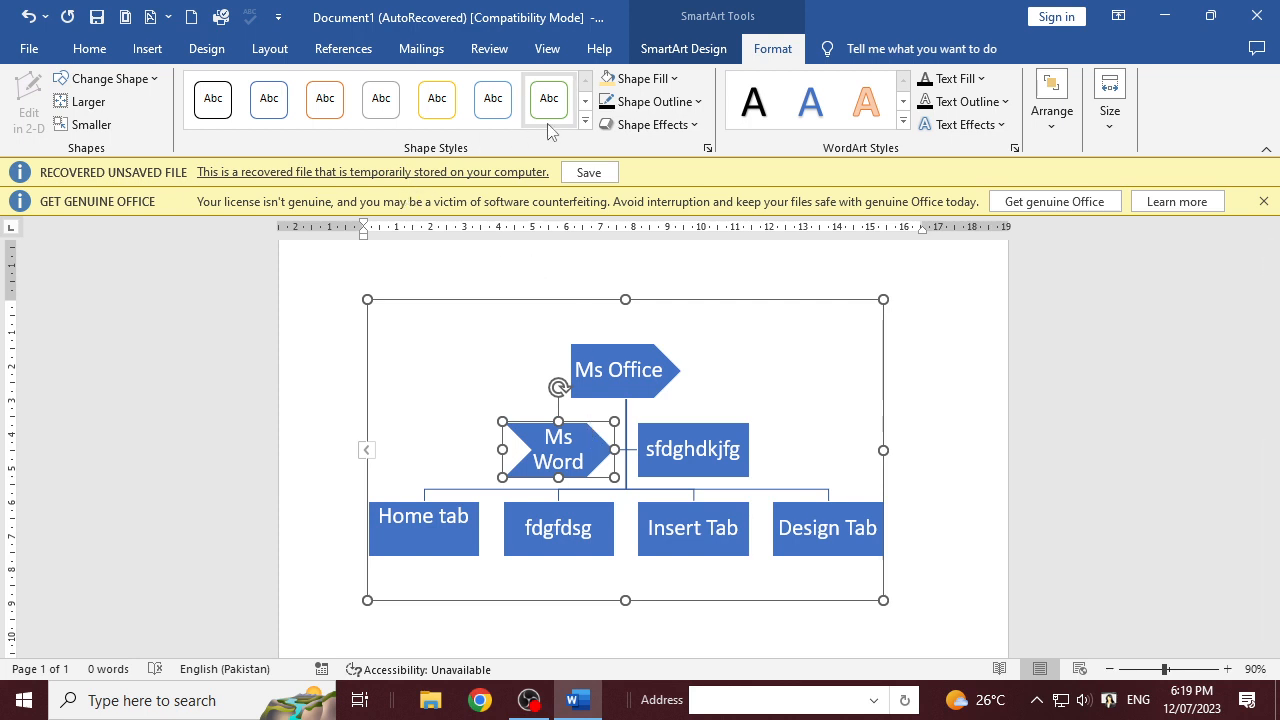
{"action": "left_click", "coordinate": [586, 121]}
{"action": "left_click", "coordinate": [537, 226]}
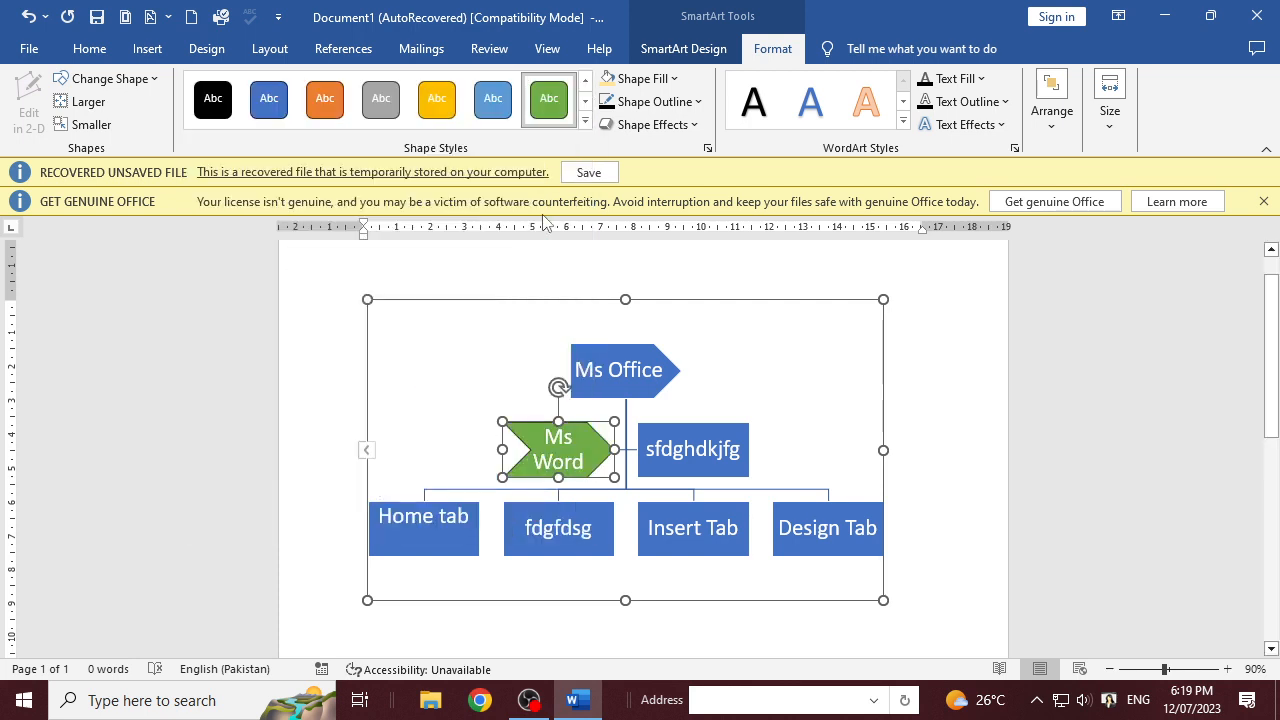
{"action": "left_click", "coordinate": [586, 121]}
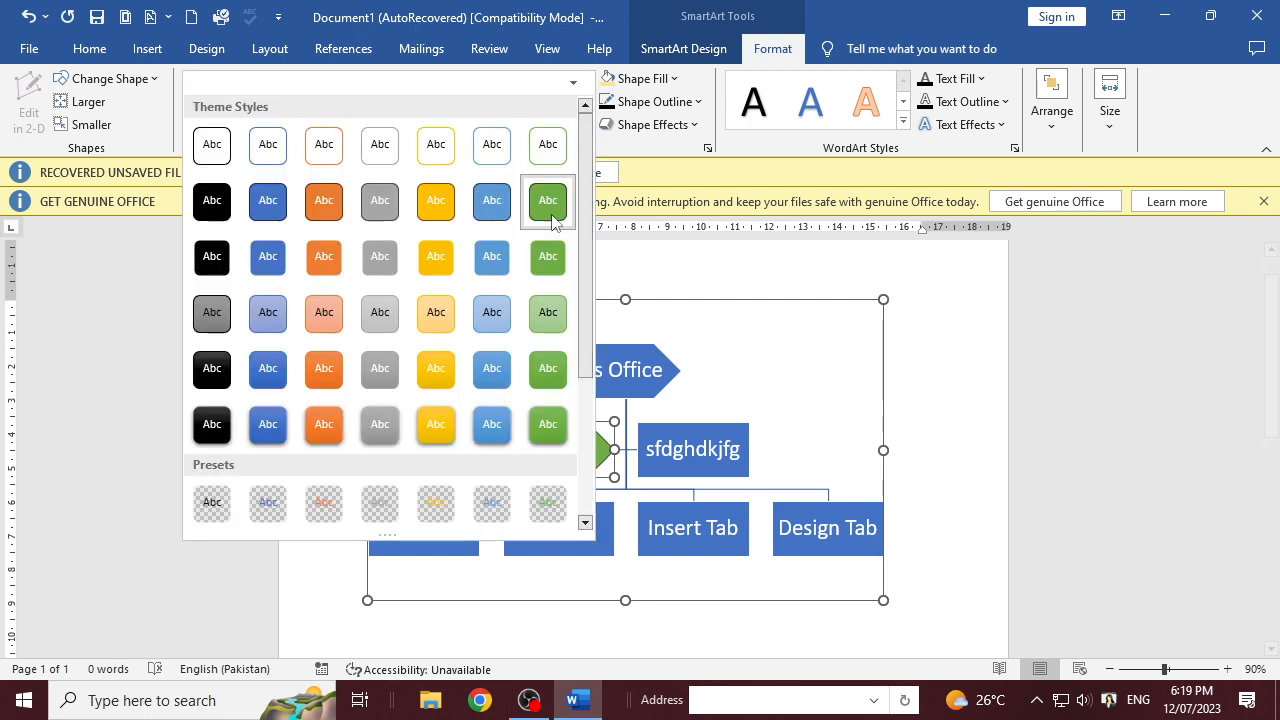
{"action": "left_click", "coordinate": [440, 370]}
{"action": "left_click", "coordinate": [585, 125]}
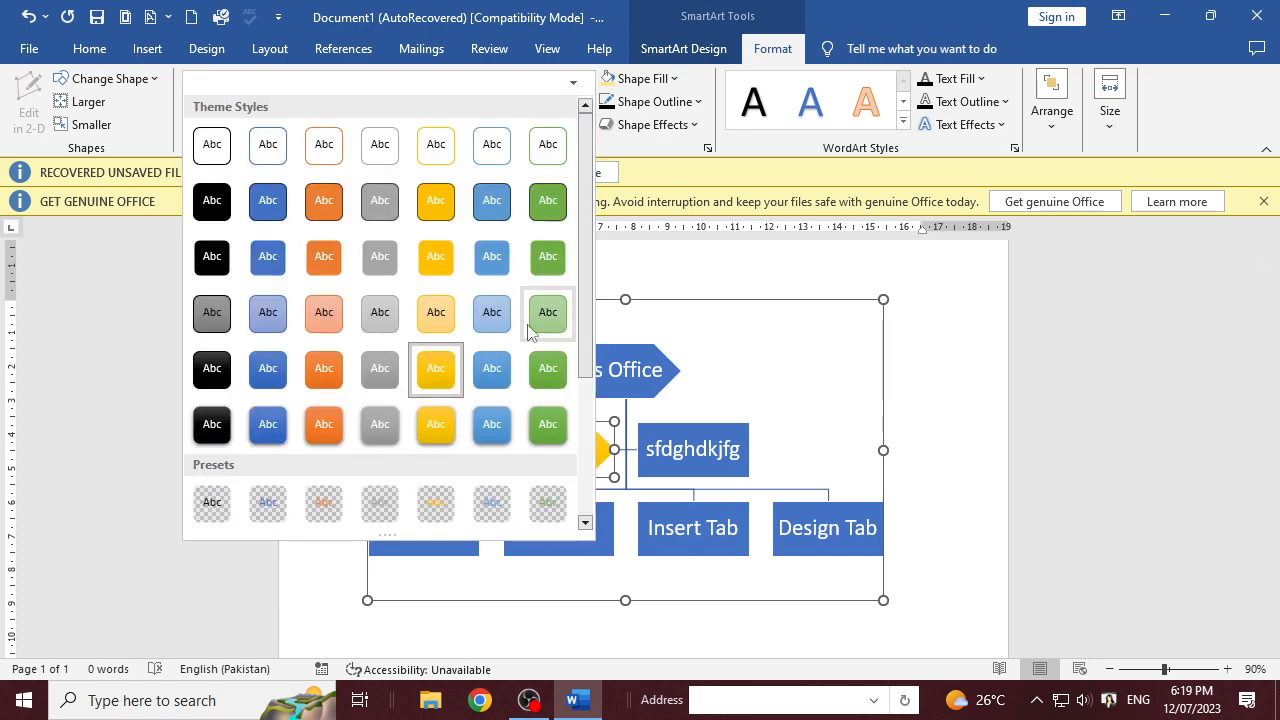
{"action": "left_click", "coordinate": [543, 429]}
{"action": "left_click", "coordinate": [585, 121]}
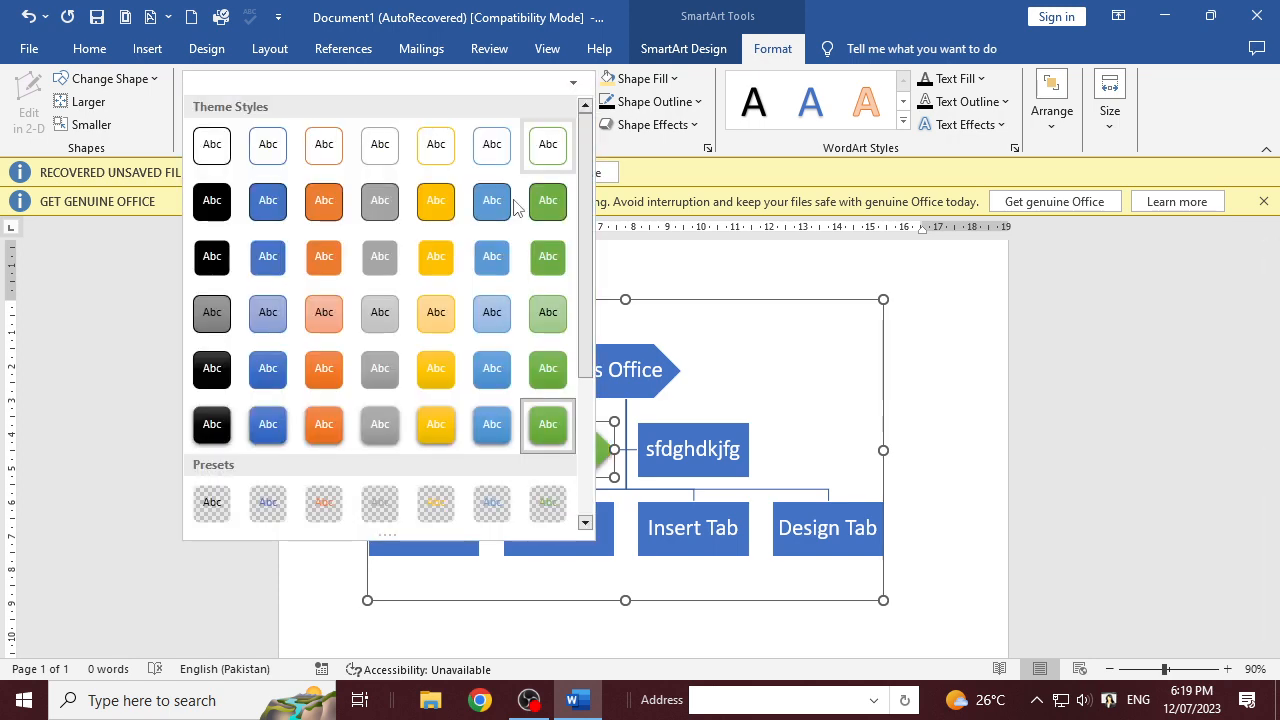
{"action": "left_click", "coordinate": [328, 510]}
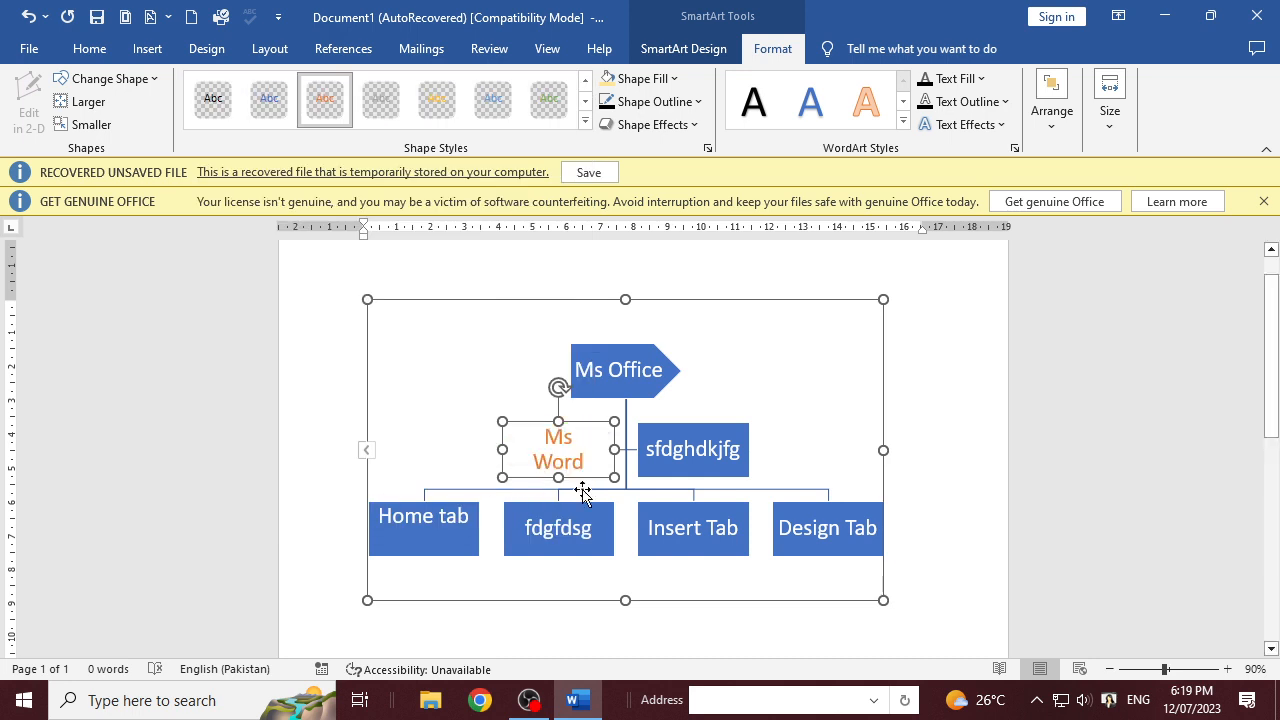
{"action": "left_click", "coordinate": [585, 133]}
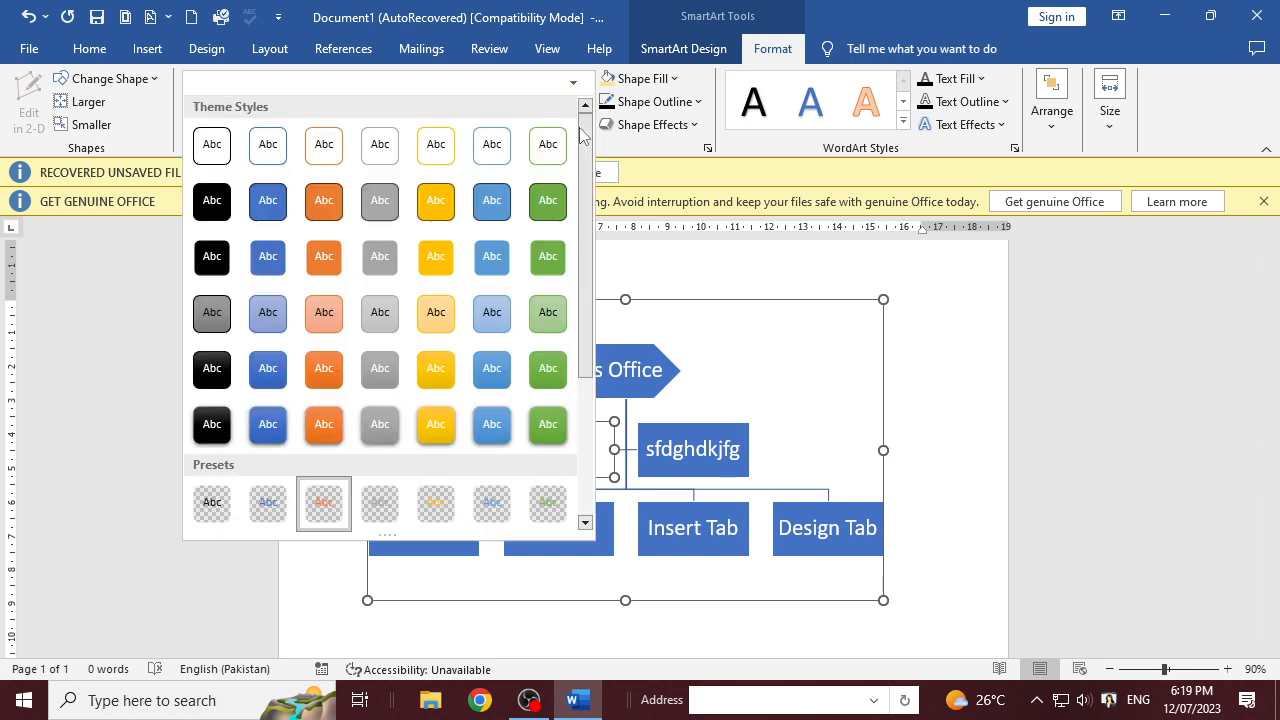
{"action": "left_click", "coordinate": [550, 265]}
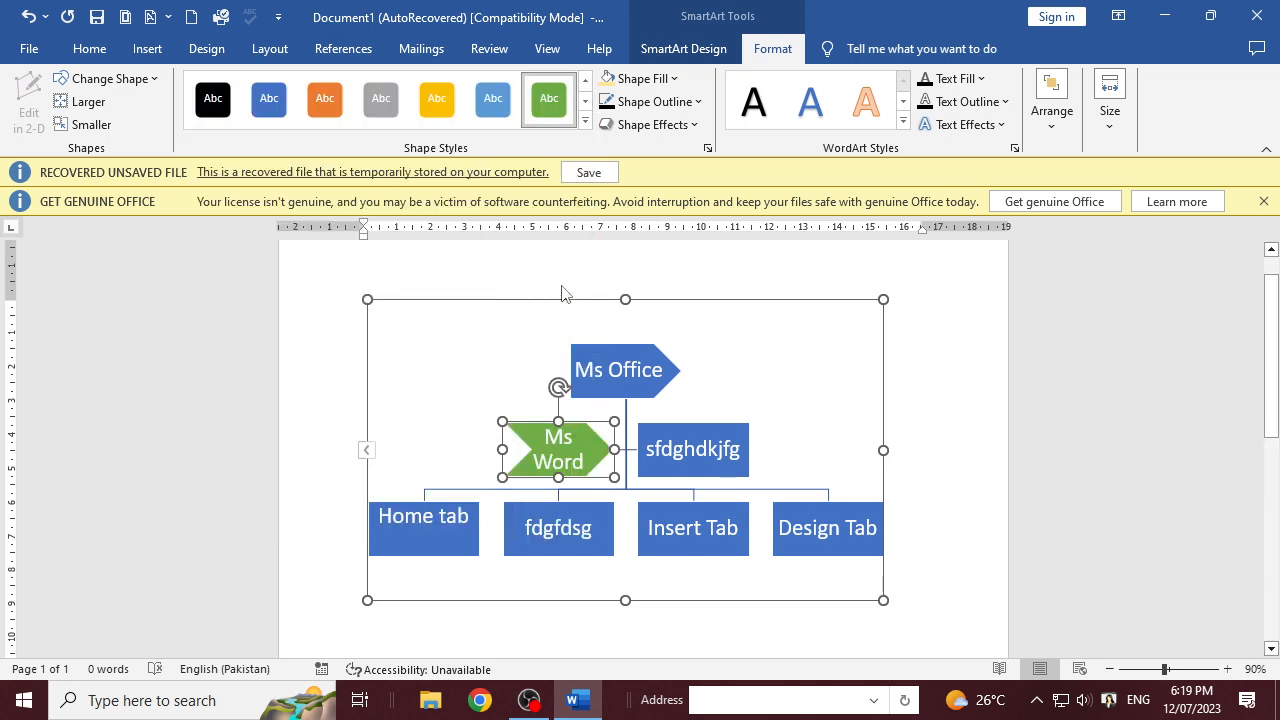
- Give the Ms Word chevron a light orange fill and a black outline
{"action": "left_click", "coordinate": [673, 82]}
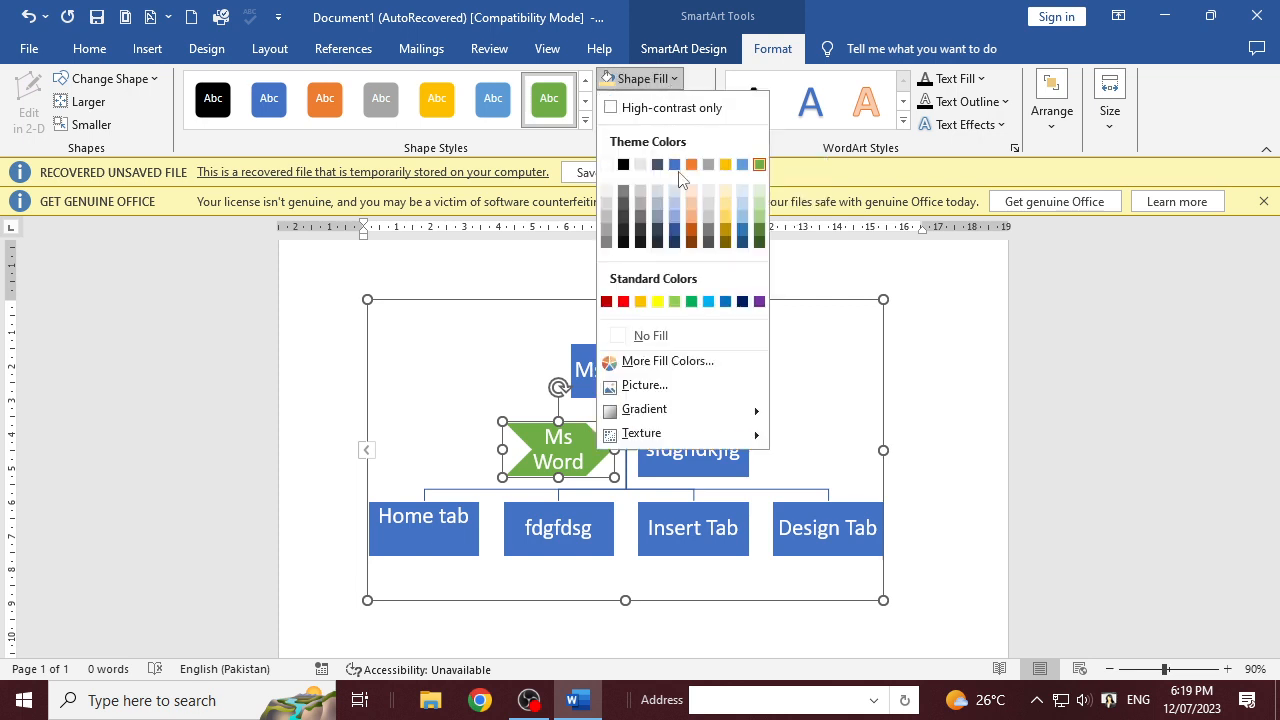
{"action": "left_click", "coordinate": [692, 222]}
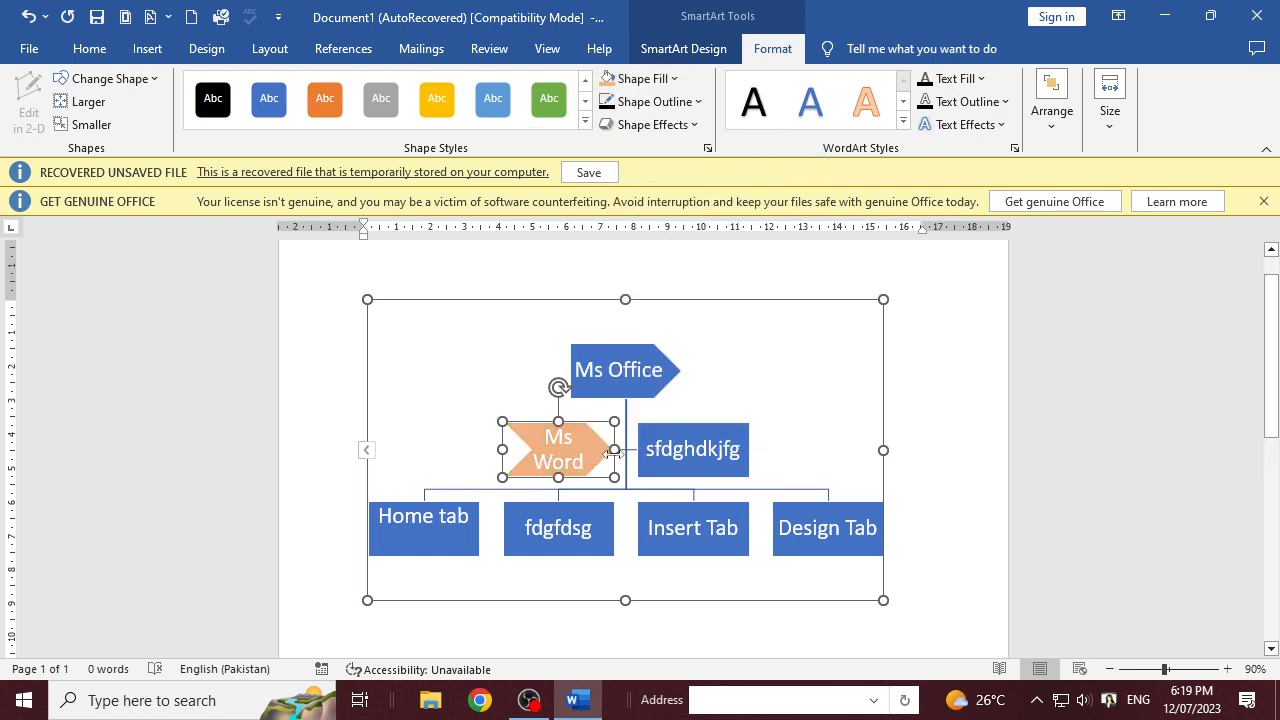
{"action": "left_click", "coordinate": [686, 101]}
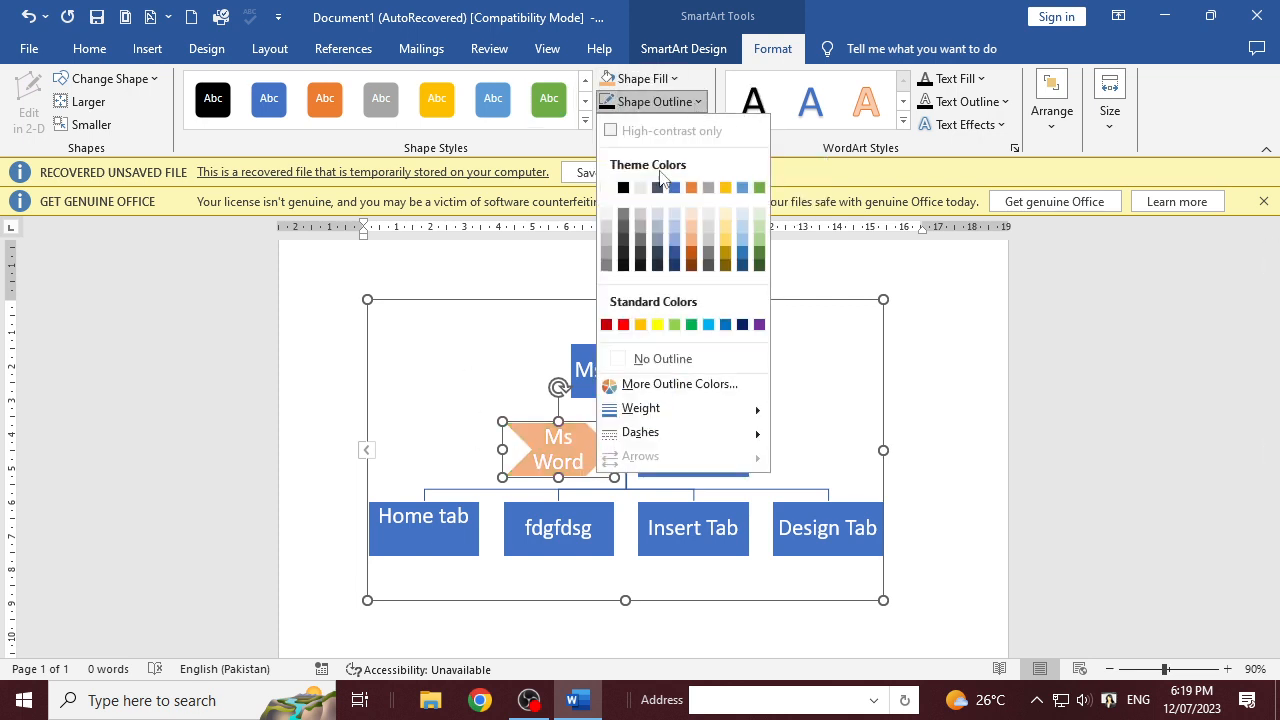
{"action": "left_click", "coordinate": [623, 187]}
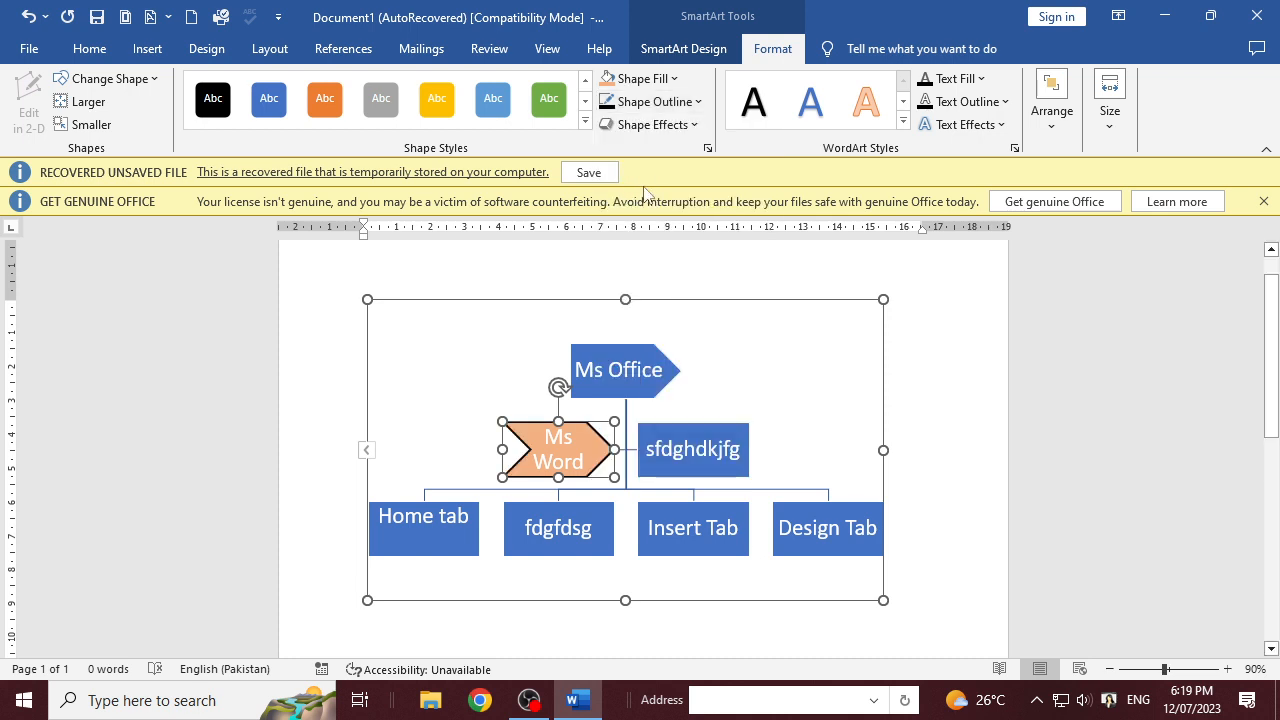
- Try the middle first-row reflection variation on the Ms Word chevron, then undo it
{"action": "left_click", "coordinate": [697, 121]}
{"action": "mouse_move", "coordinate": [711, 238]}
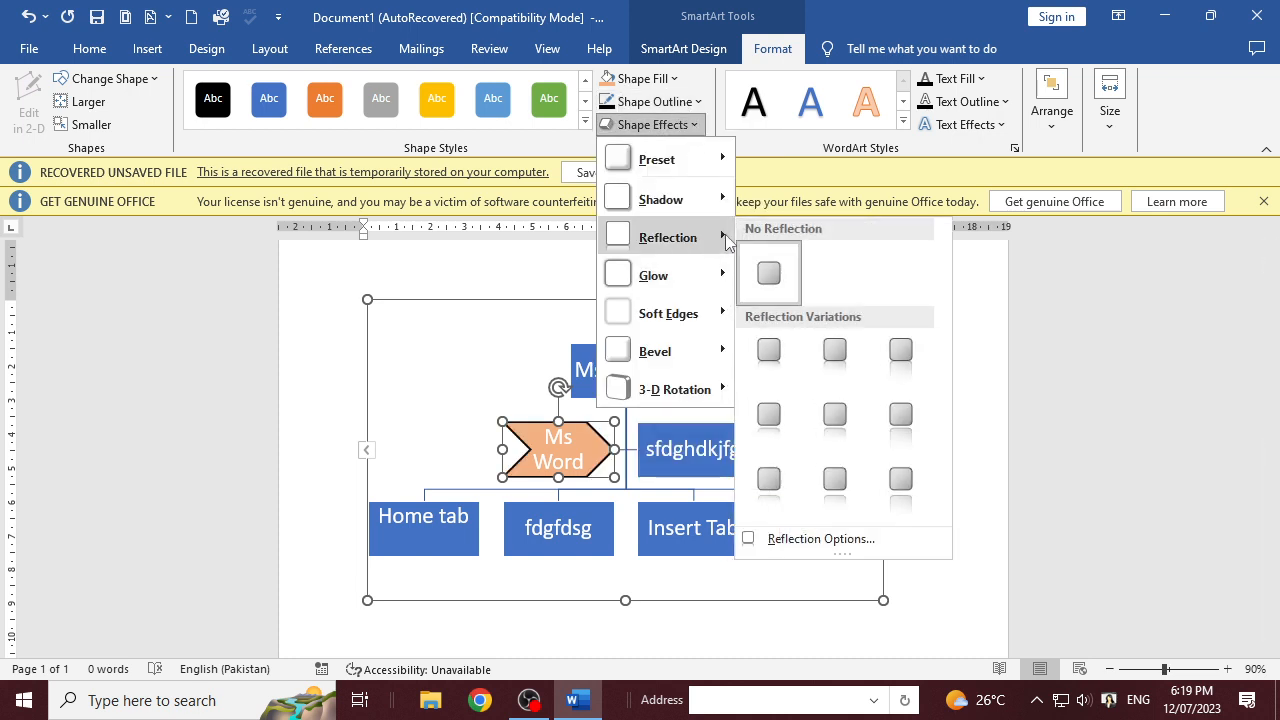
{"action": "left_click", "coordinate": [834, 352]}
{"action": "key", "text": "ctrl+z"}
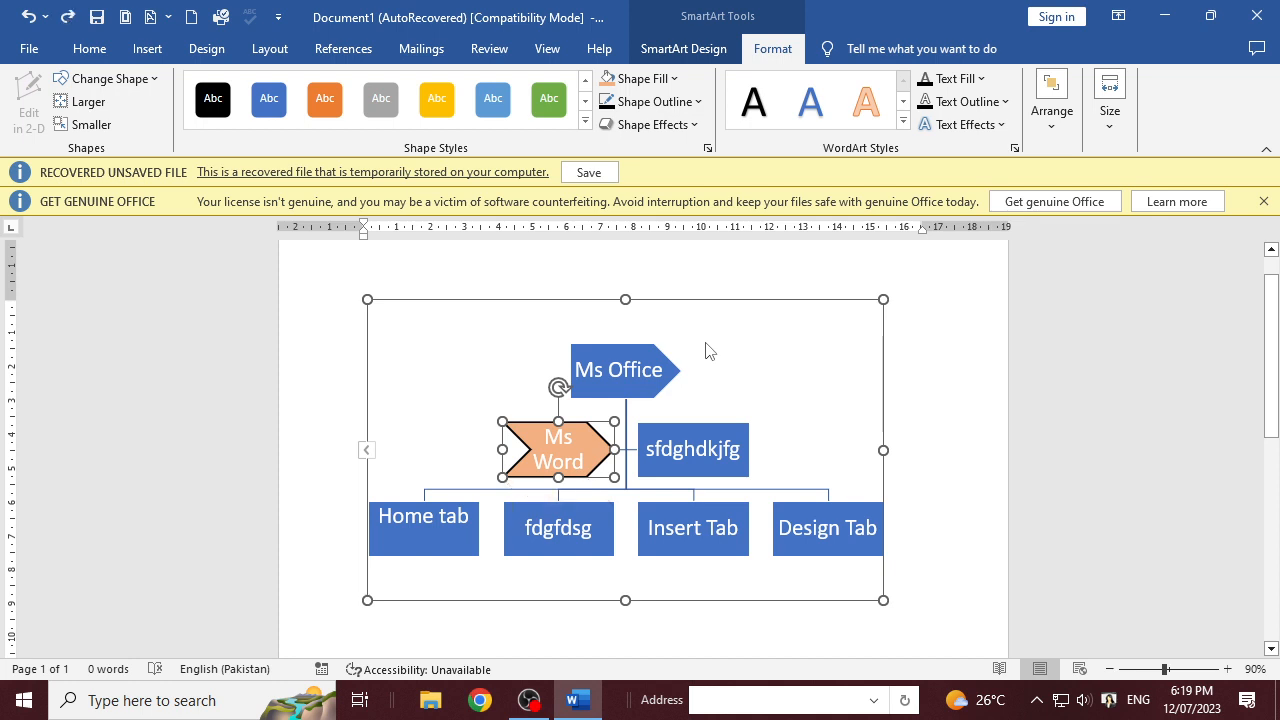
- Try the light blue and gold WordArt styles on the Ms Word text, ending on the dark style with a blue shadow
{"action": "left_click", "coordinate": [903, 121]}
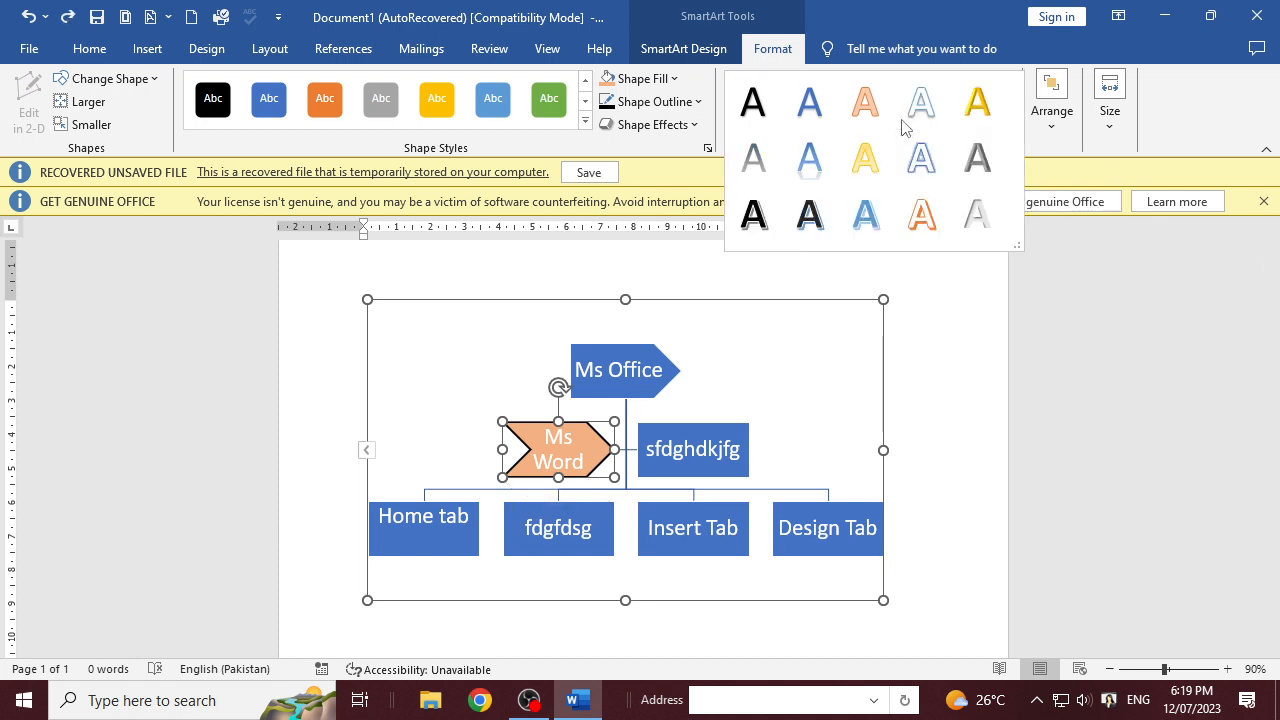
{"action": "left_click", "coordinate": [876, 206]}
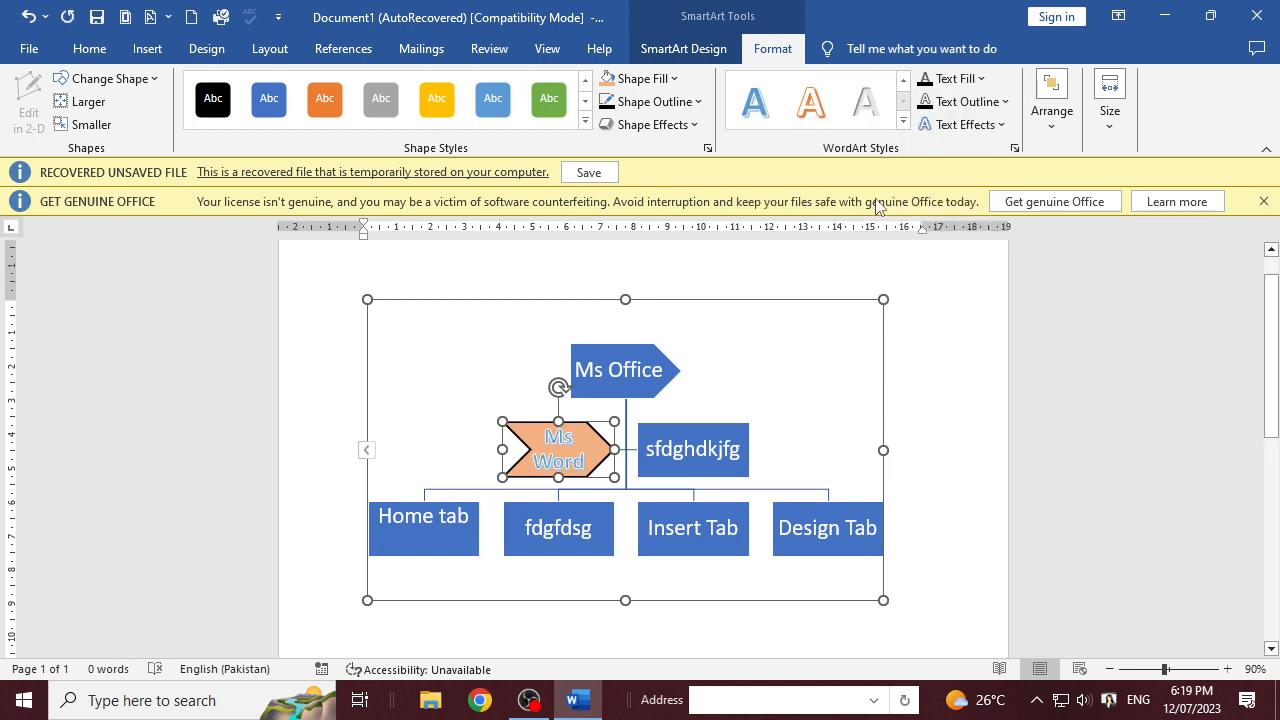
{"action": "left_click", "coordinate": [902, 121]}
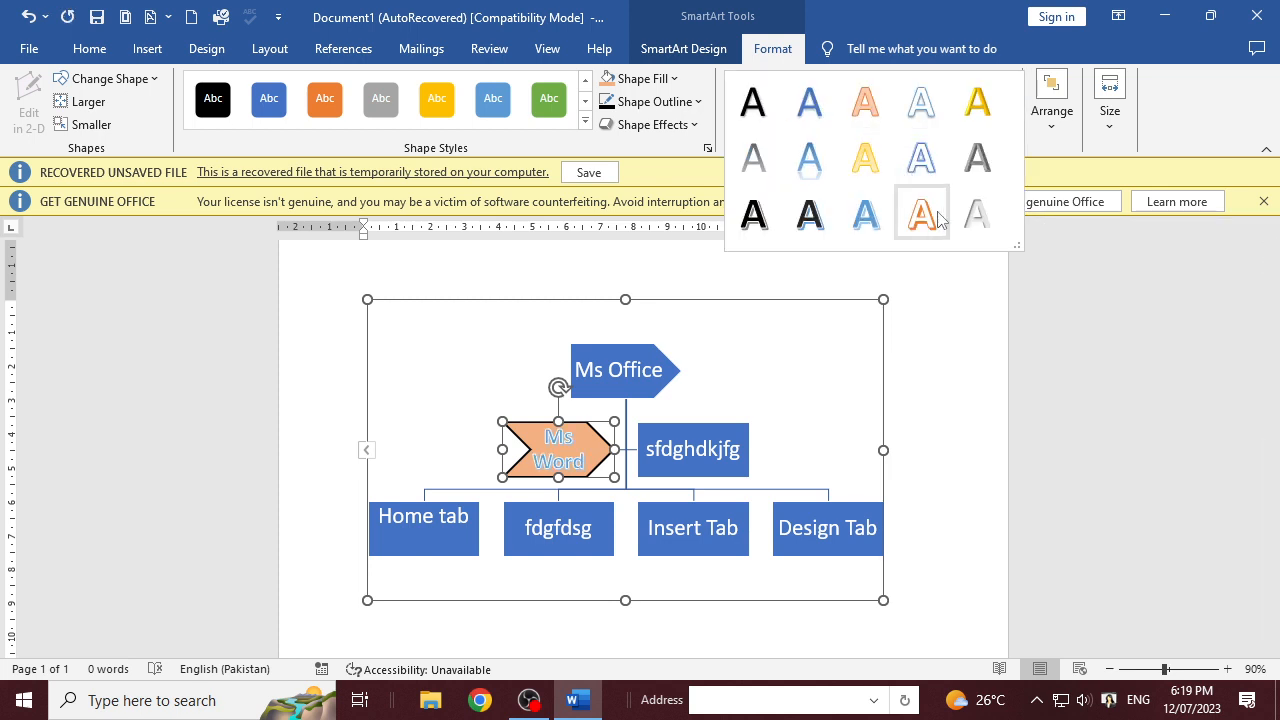
{"action": "left_click", "coordinate": [978, 101]}
{"action": "left_click", "coordinate": [897, 125]}
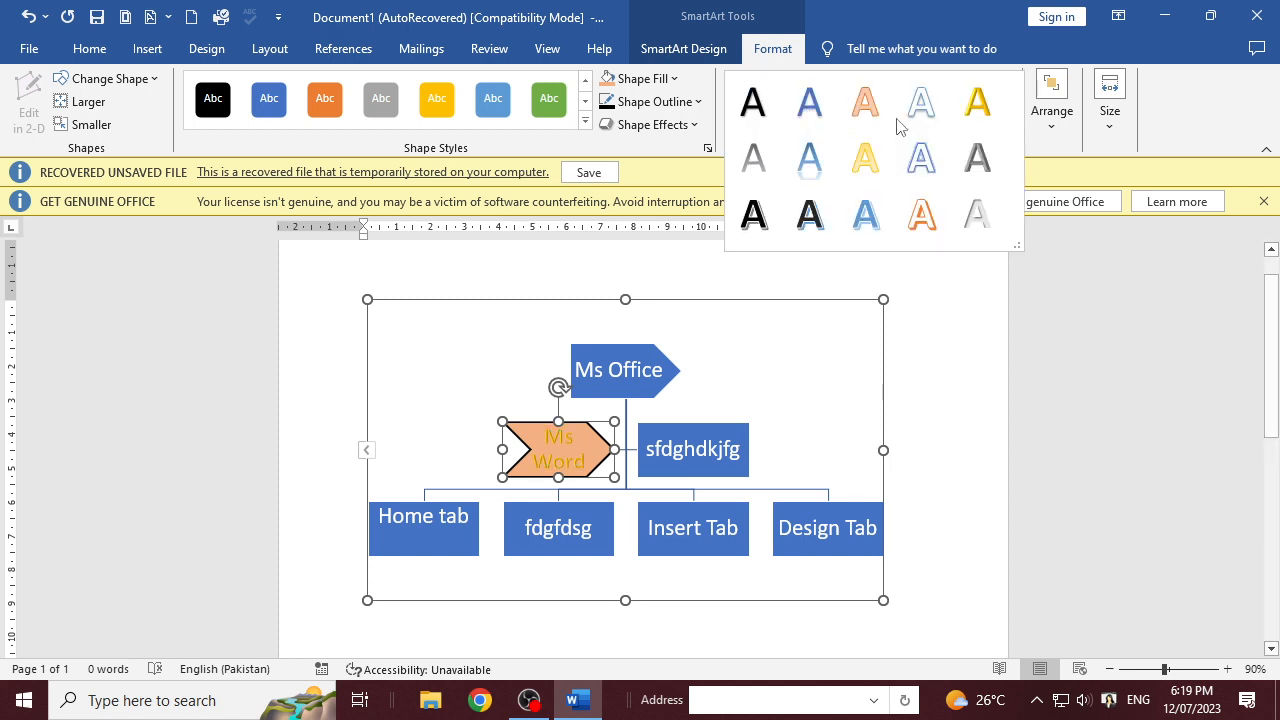
{"action": "left_click", "coordinate": [813, 211]}
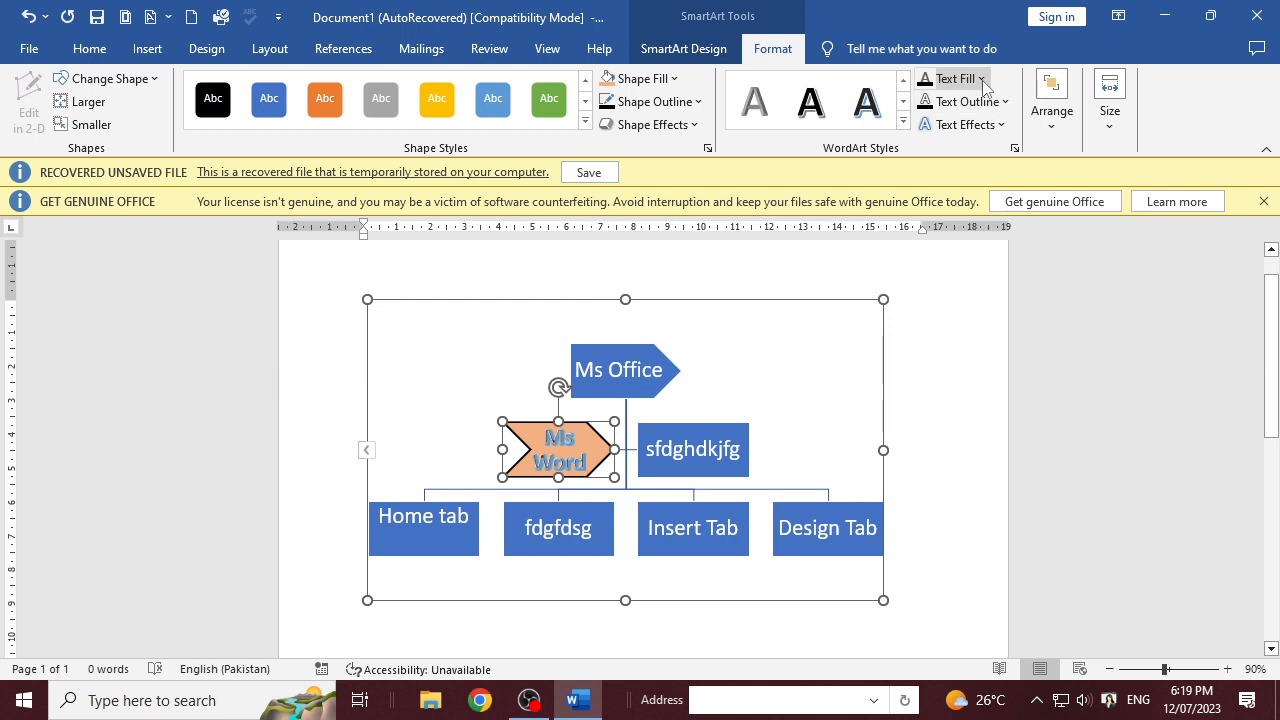
- Give the Ms Word text a gold fill and a dark orange outline
{"action": "left_click", "coordinate": [955, 78]}
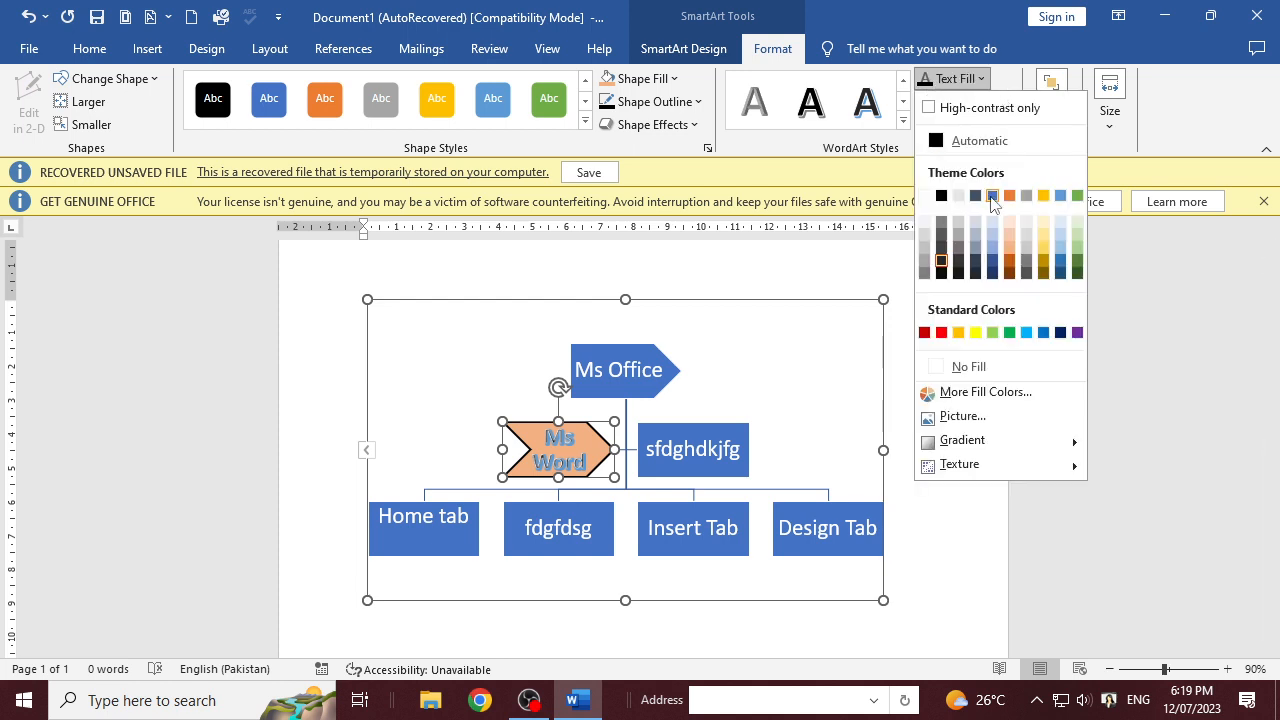
{"action": "left_click", "coordinate": [1044, 196]}
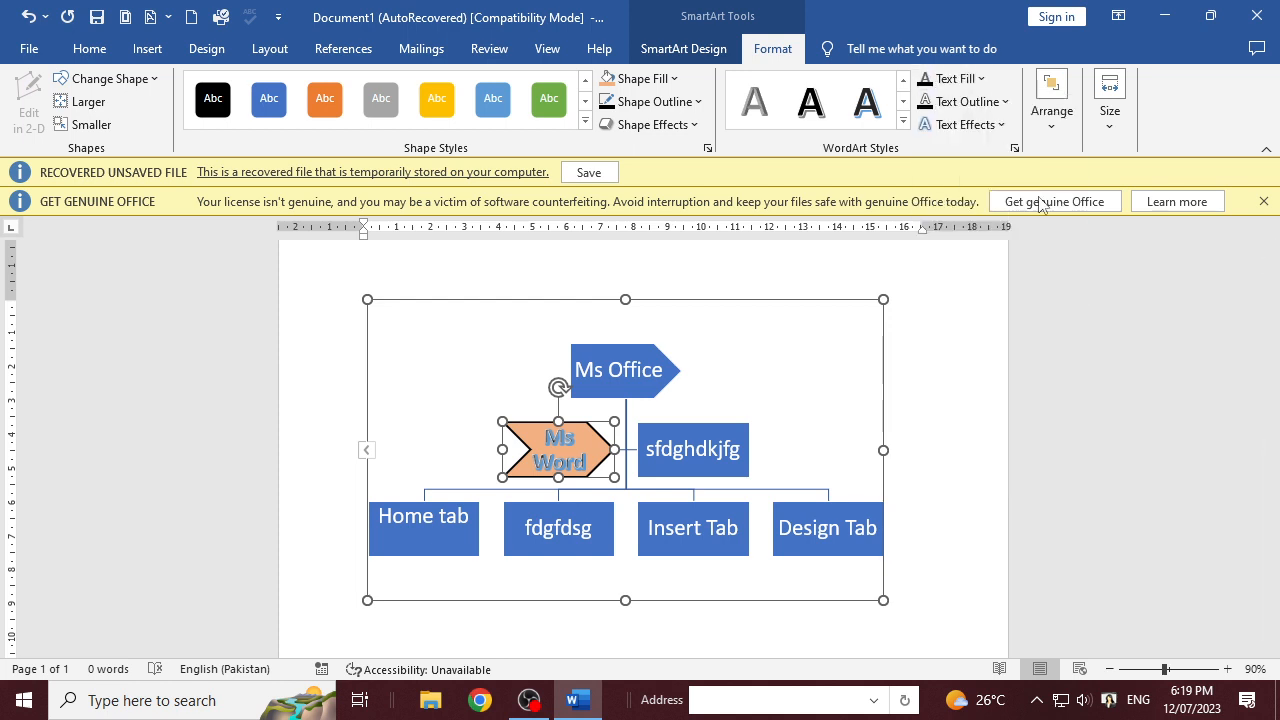
{"action": "left_click", "coordinate": [960, 102]}
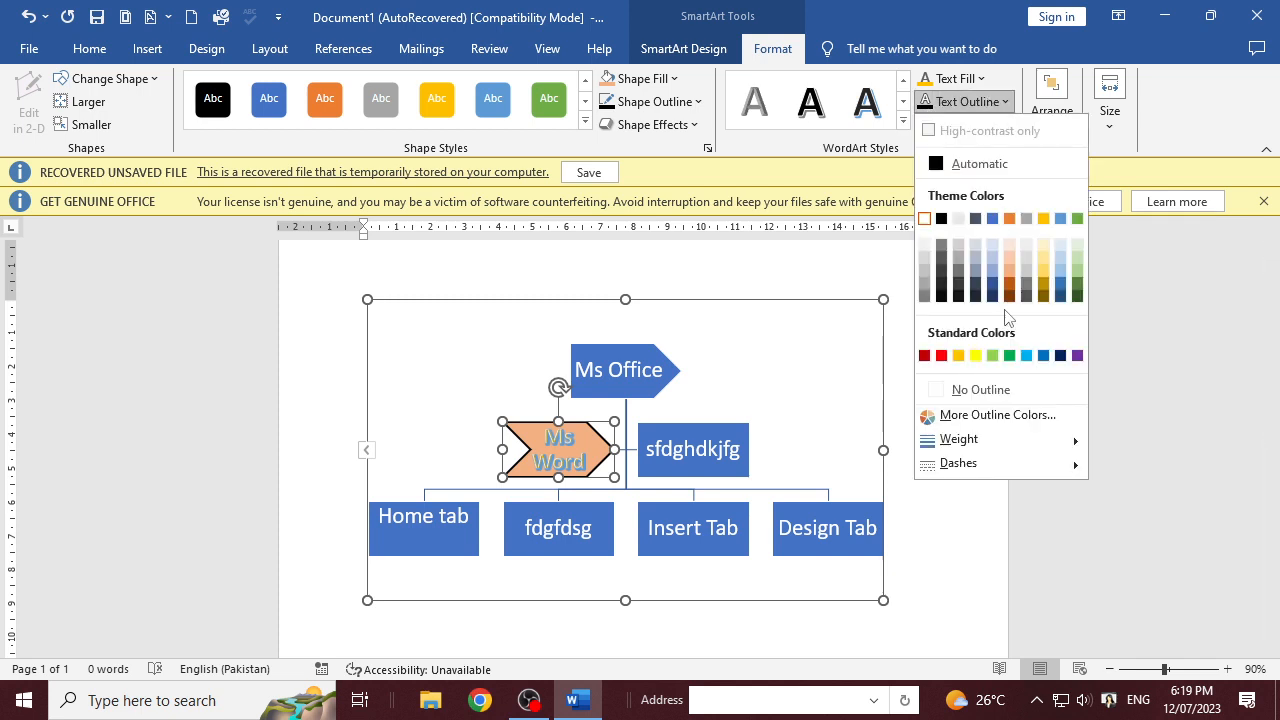
{"action": "left_click", "coordinate": [1009, 290]}
- Apply a bevel variation from the first row of the text effects to the Ms Word text
{"action": "left_click", "coordinate": [996, 125]}
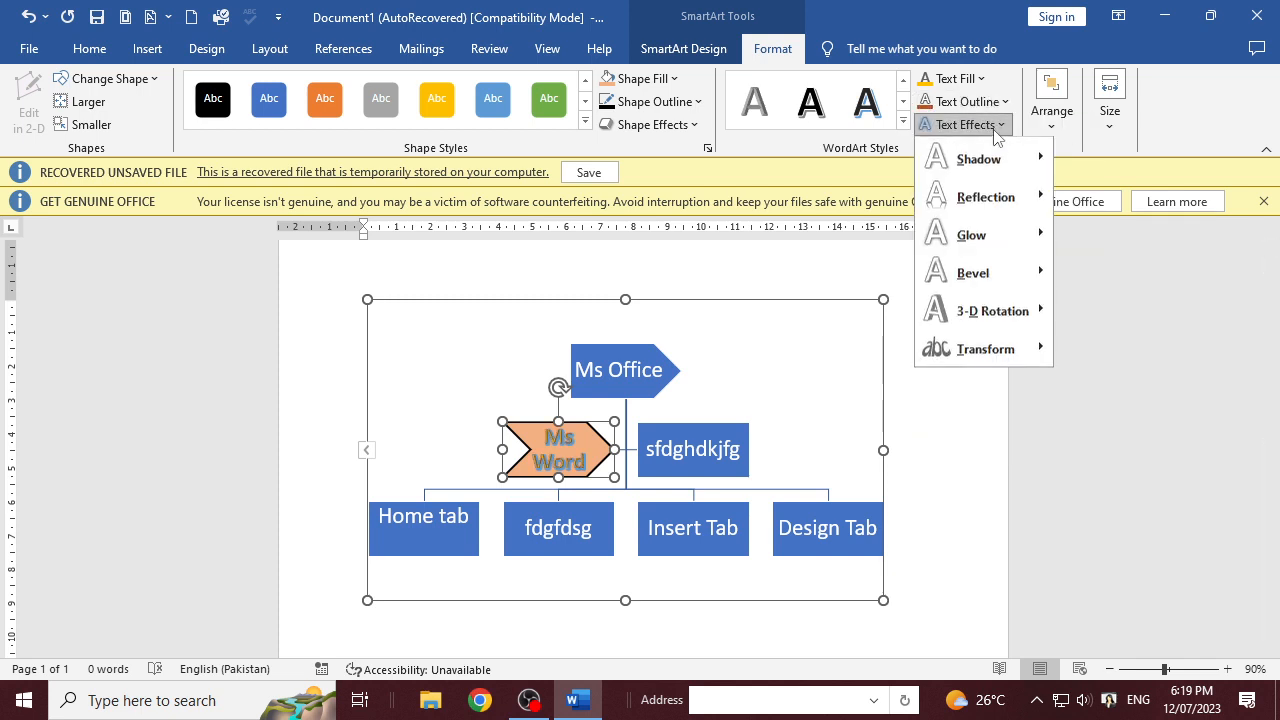
{"action": "mouse_move", "coordinate": [972, 273]}
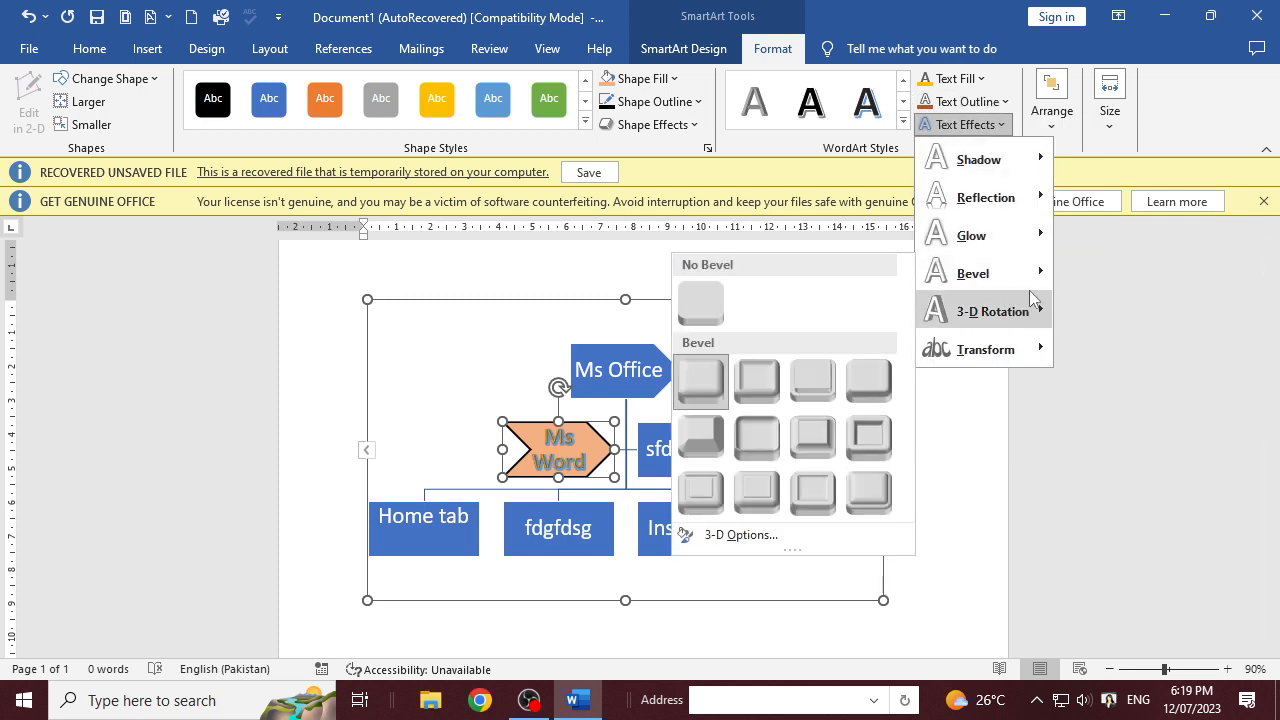
{"action": "left_click", "coordinate": [785, 381]}
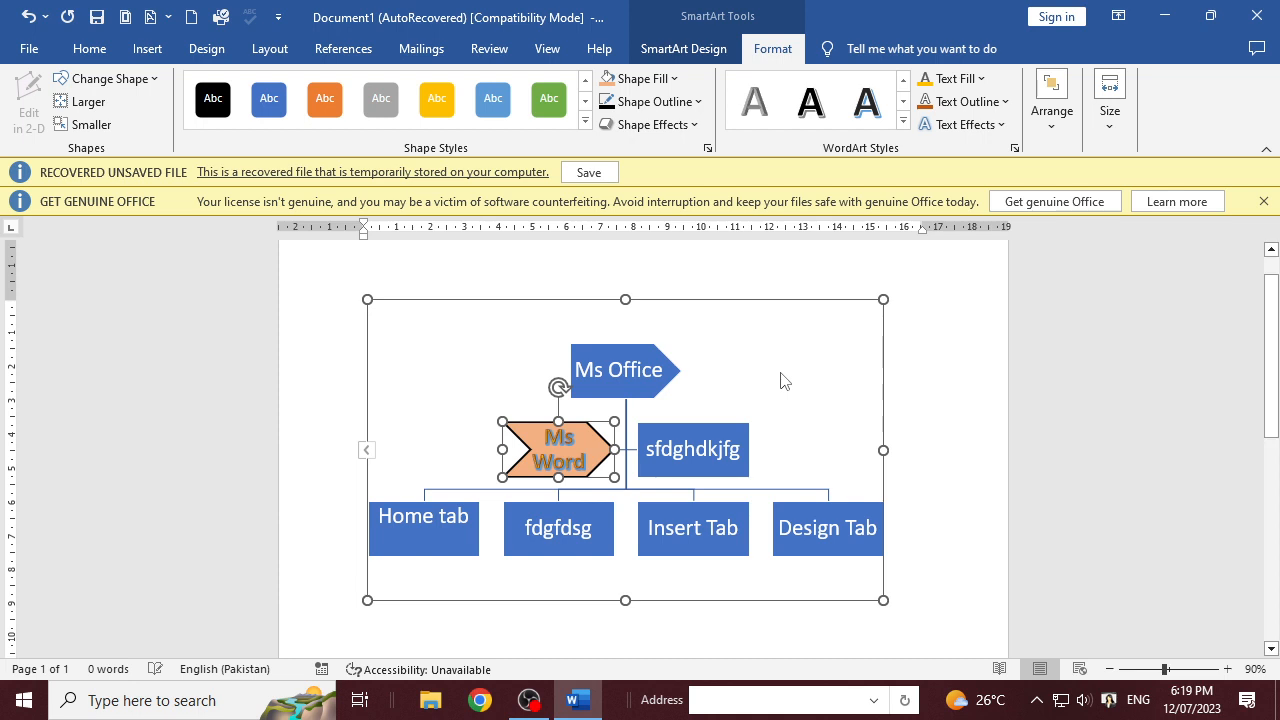
{"action": "left_click", "coordinate": [1052, 125]}
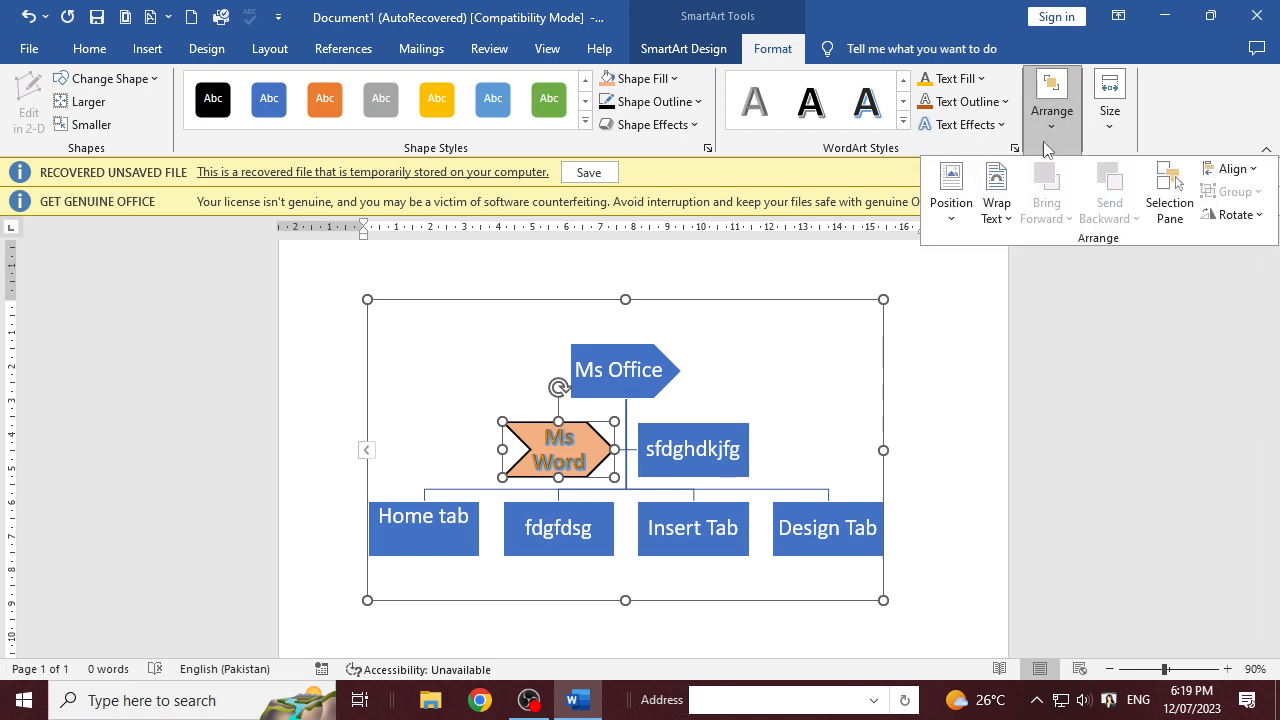
{"action": "left_click", "coordinate": [960, 215]}
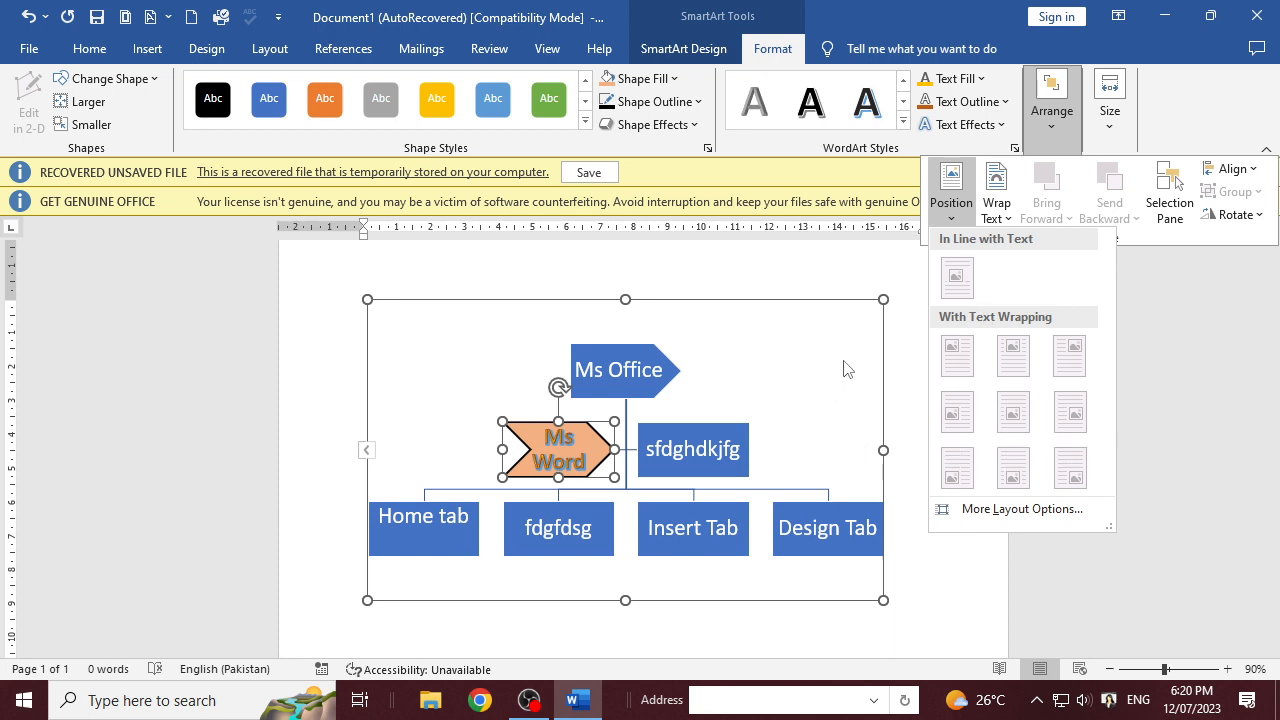
{"action": "left_click", "coordinate": [872, 283]}
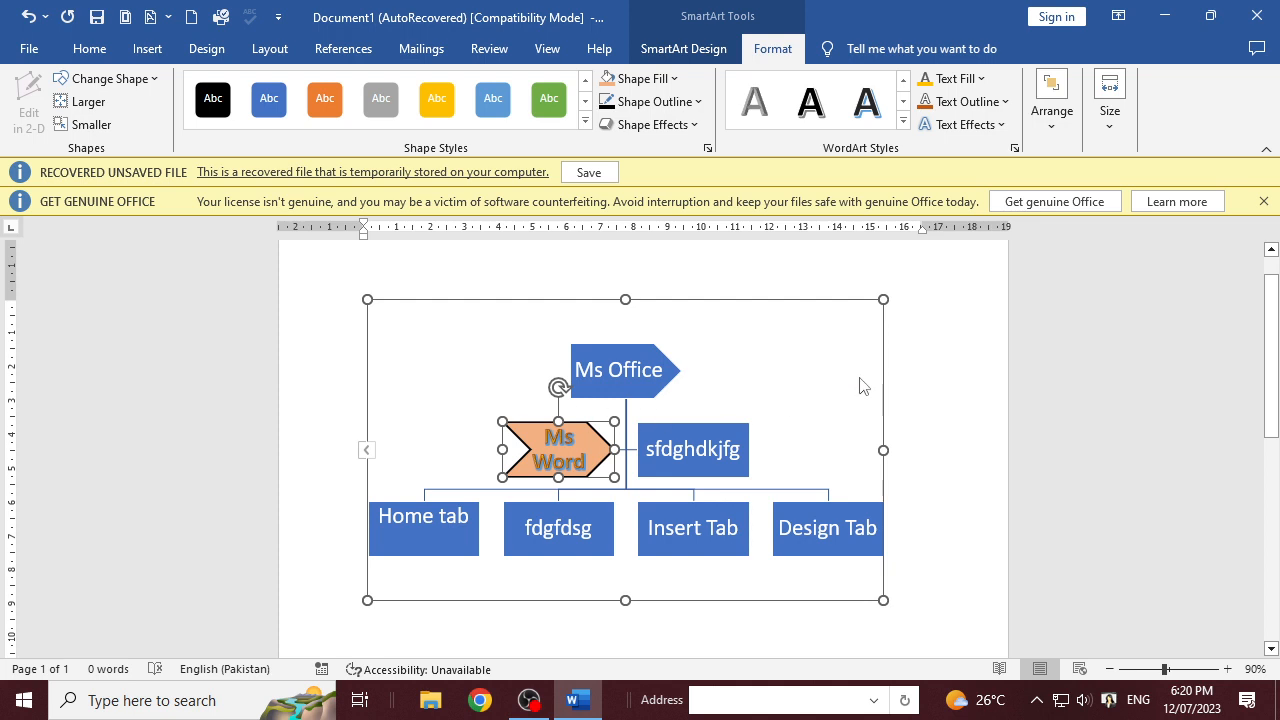
{"action": "left_click", "coordinate": [915, 351]}
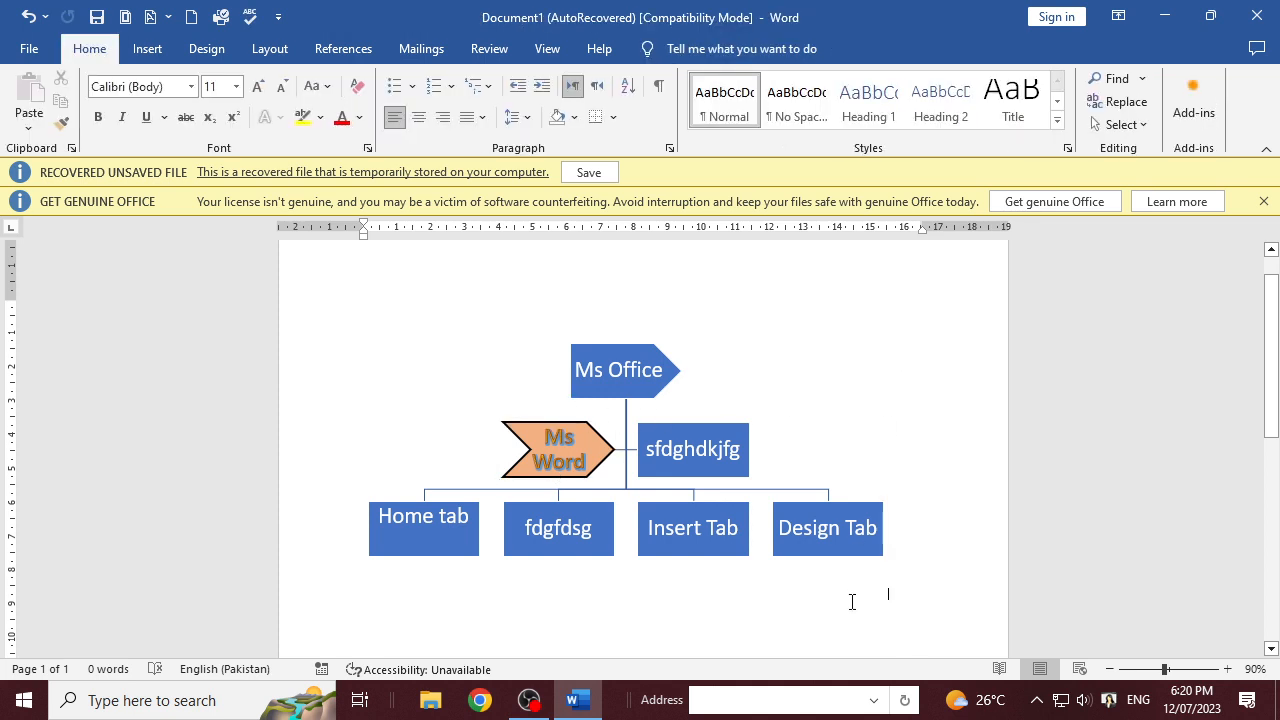
- Select the whole SmartArt chart and set its position to In Line with Text
{"action": "left_click", "coordinate": [827, 491]}
{"action": "left_click", "coordinate": [845, 302]}
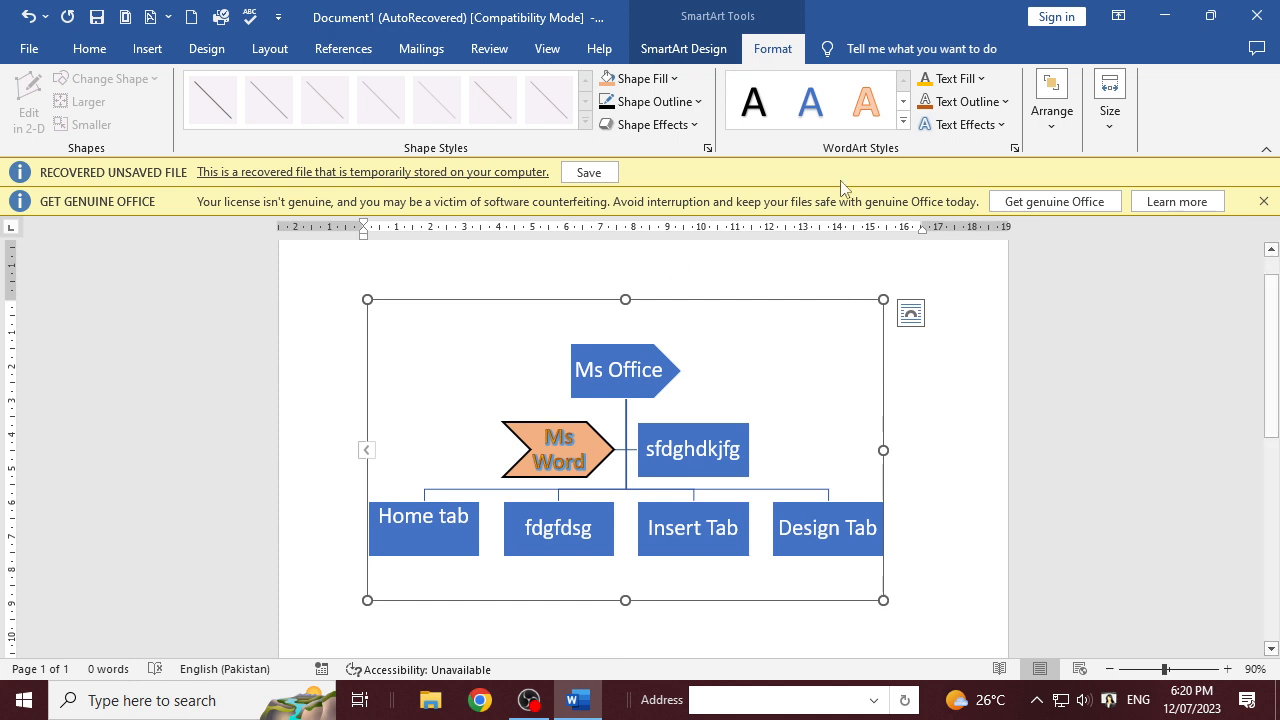
{"action": "left_click", "coordinate": [1042, 148]}
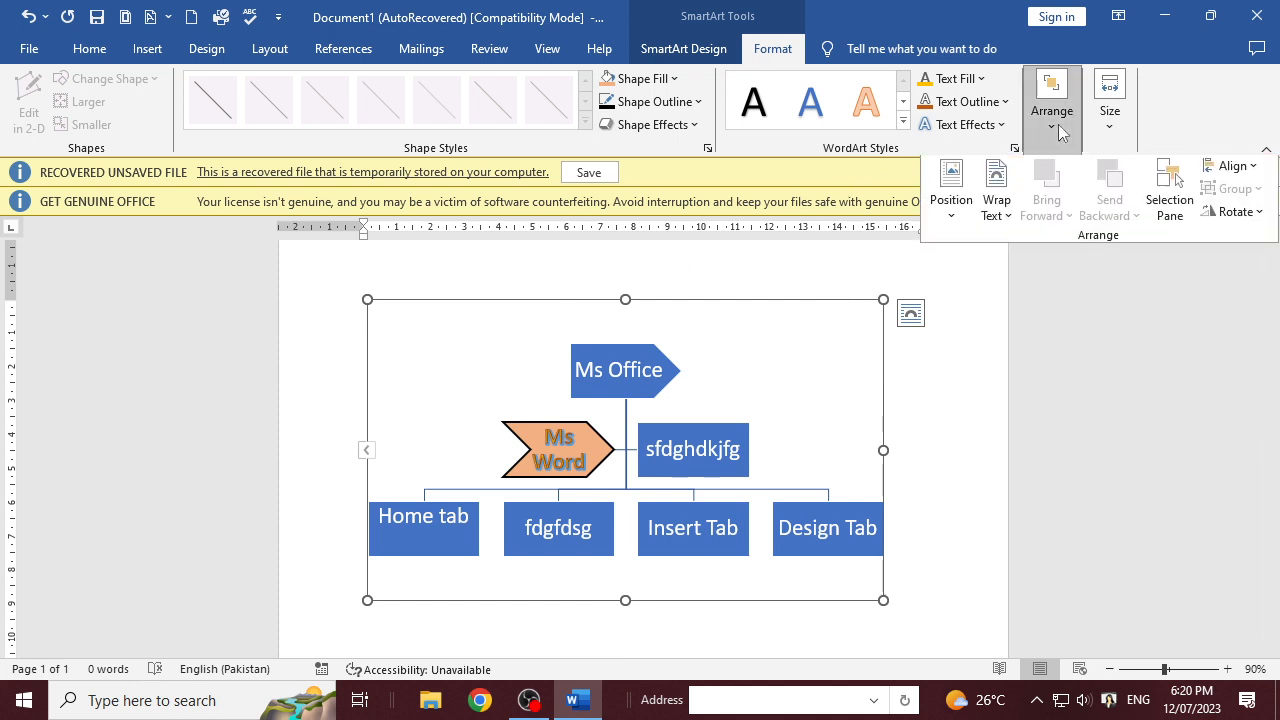
{"action": "left_click", "coordinate": [951, 192]}
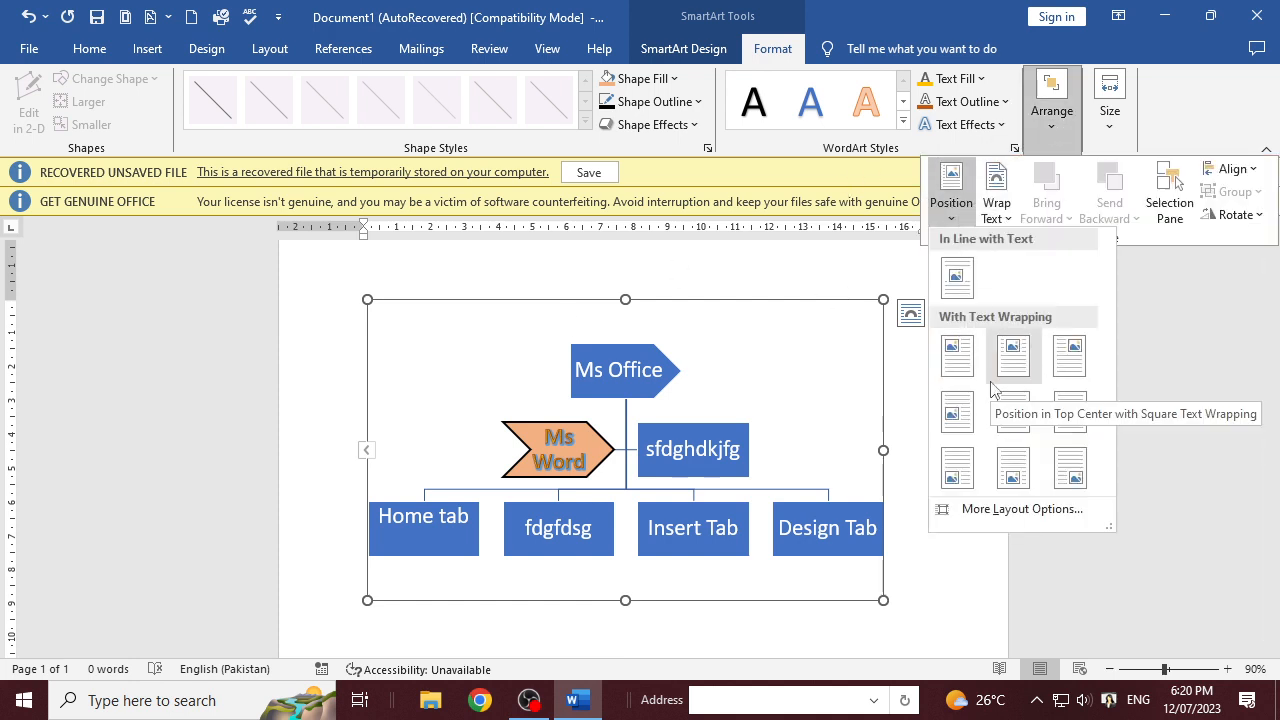
{"action": "left_click", "coordinate": [970, 288]}
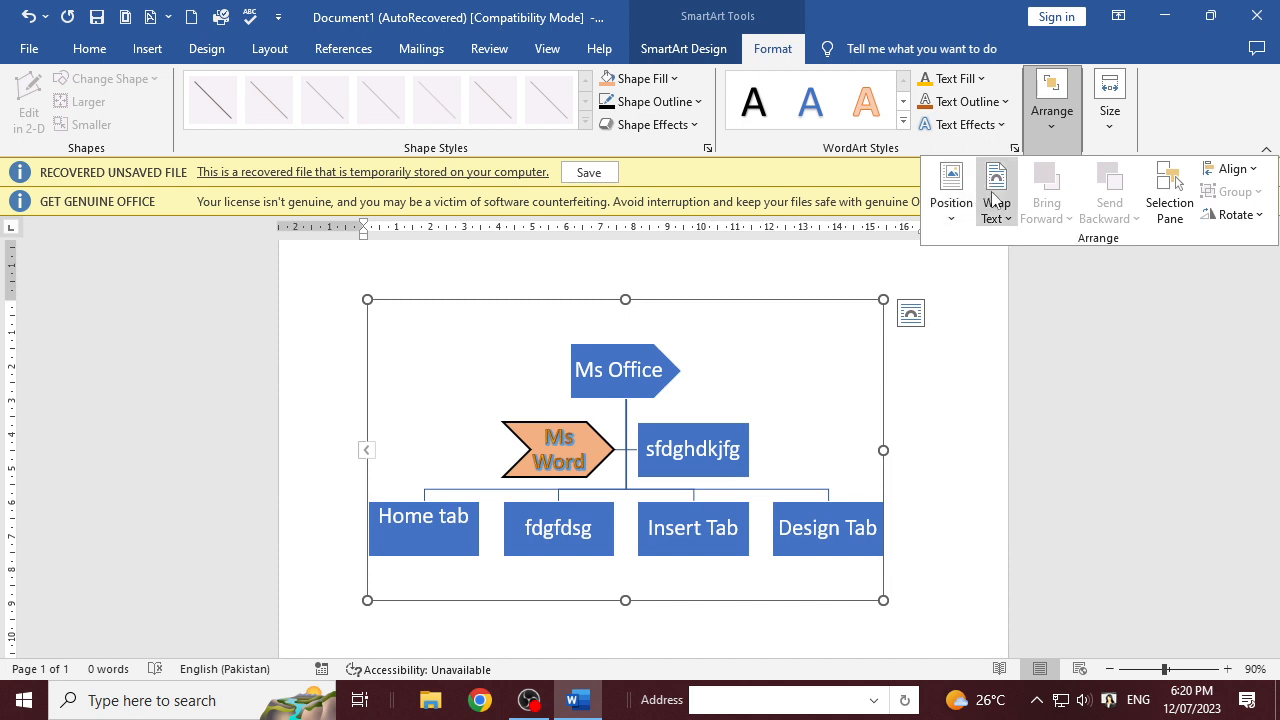
- Try the middle right position and the bottom center position with square text wrapping for the chart
{"action": "left_click", "coordinate": [951, 198]}
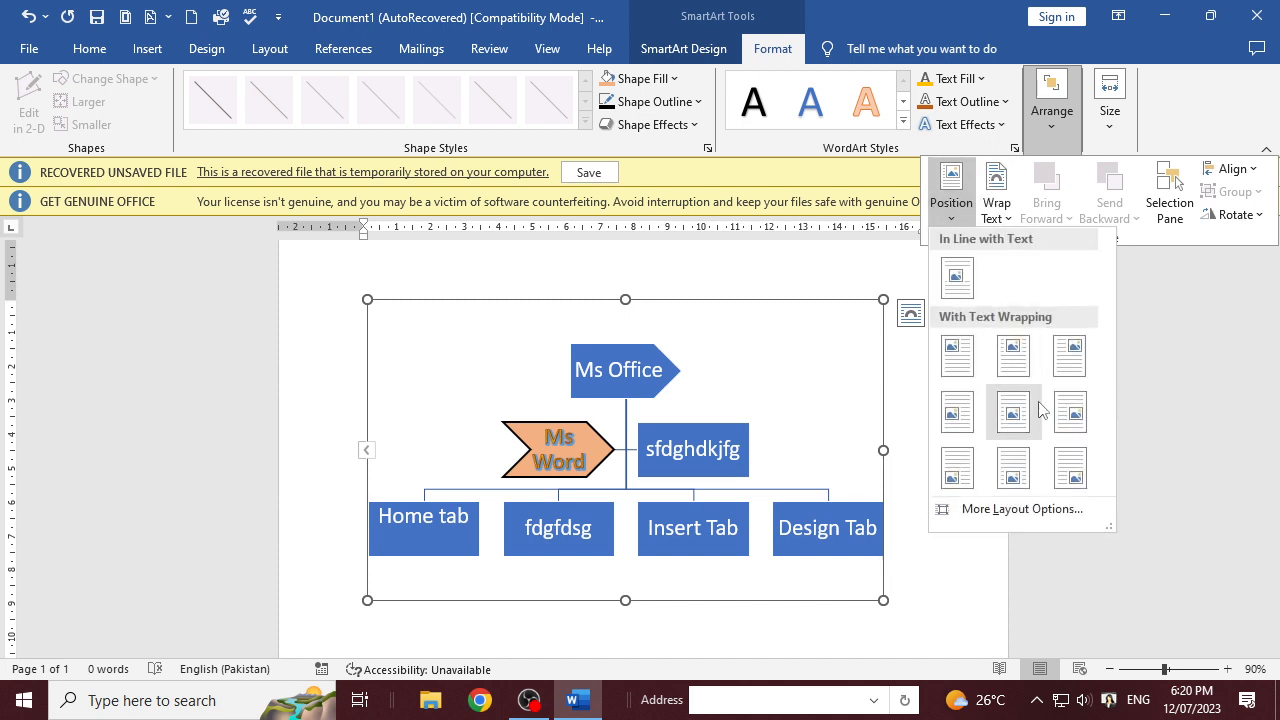
{"action": "left_click", "coordinate": [1066, 418]}
{"action": "left_click", "coordinate": [950, 195]}
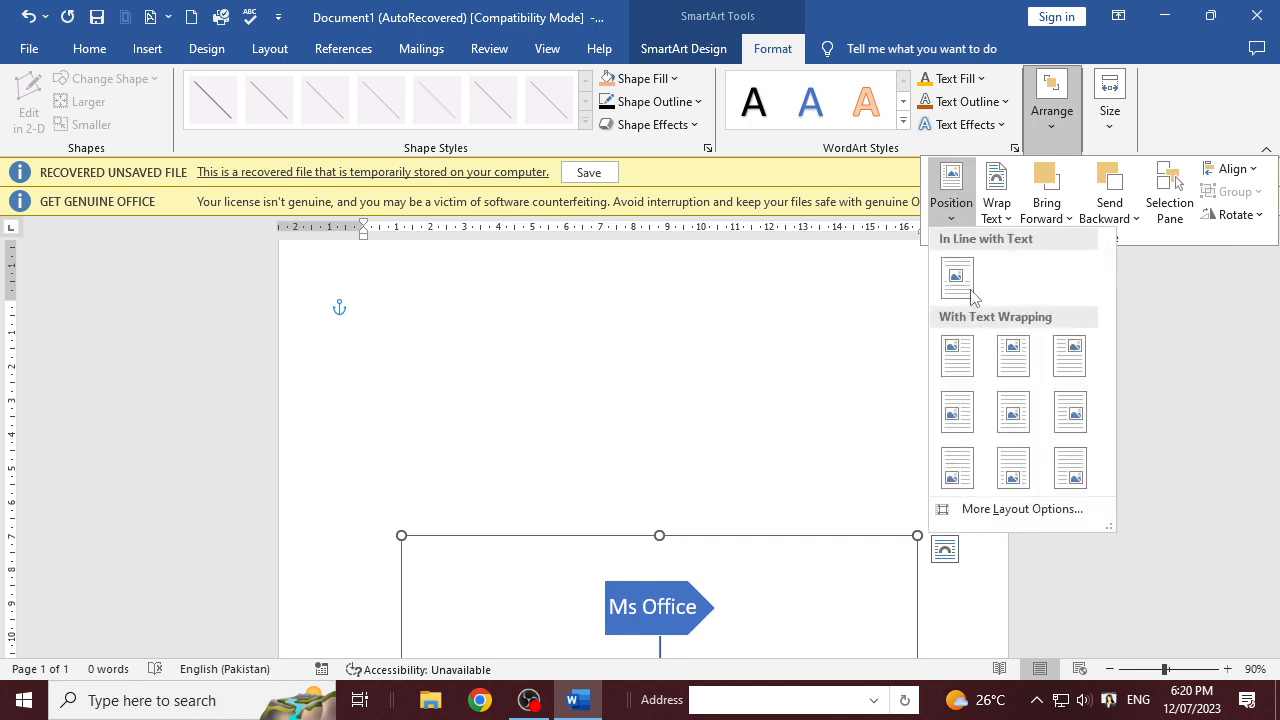
{"action": "left_click", "coordinate": [1014, 465]}
{"action": "scroll", "coordinate": [812, 458], "scroll_direction": "down", "scroll_amount": 7}
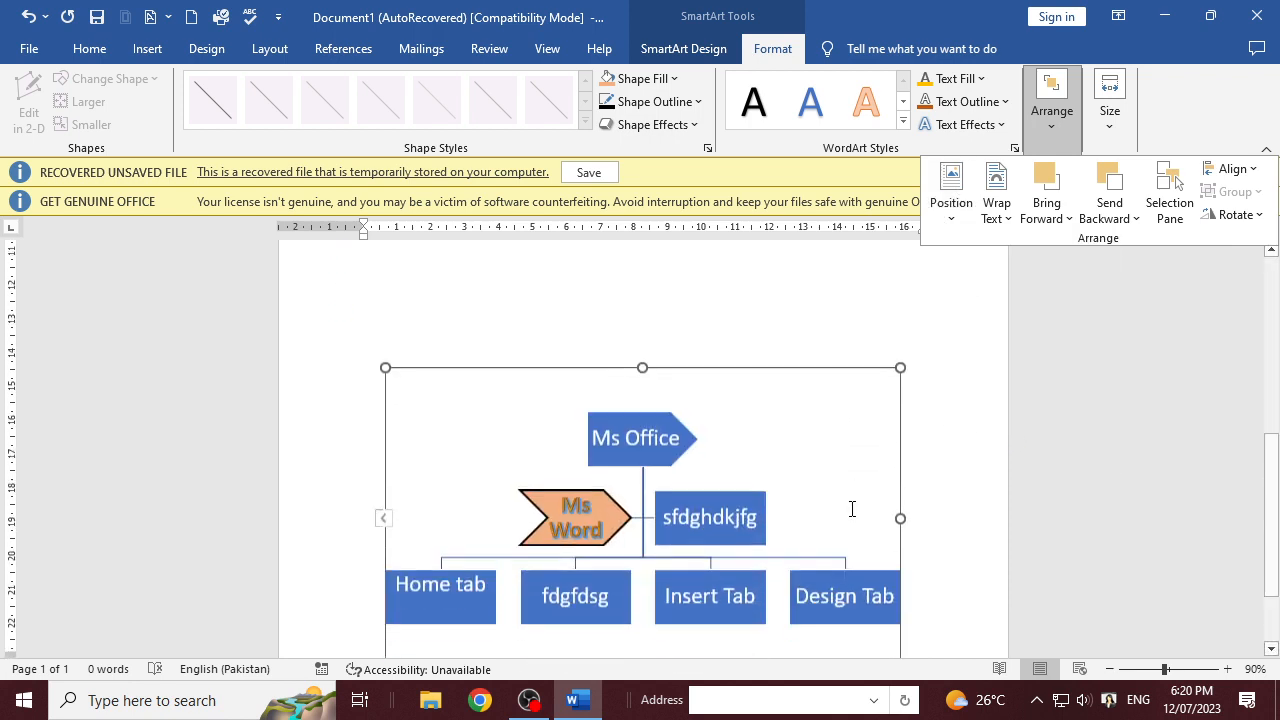
- Position the chart at the top center of the page and set its text wrapping to Tight
{"action": "left_click", "coordinate": [968, 210]}
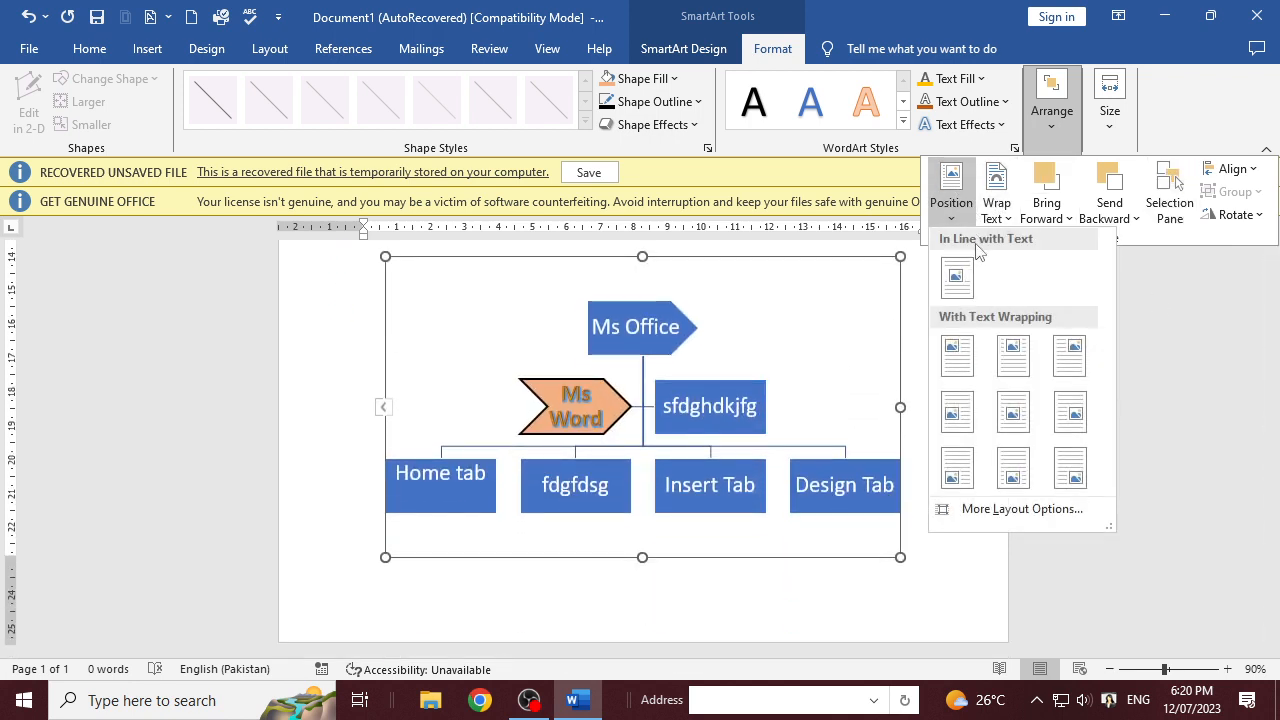
{"action": "left_click", "coordinate": [1000, 346]}
{"action": "scroll", "coordinate": [951, 343], "scroll_direction": "up", "scroll_amount": 5}
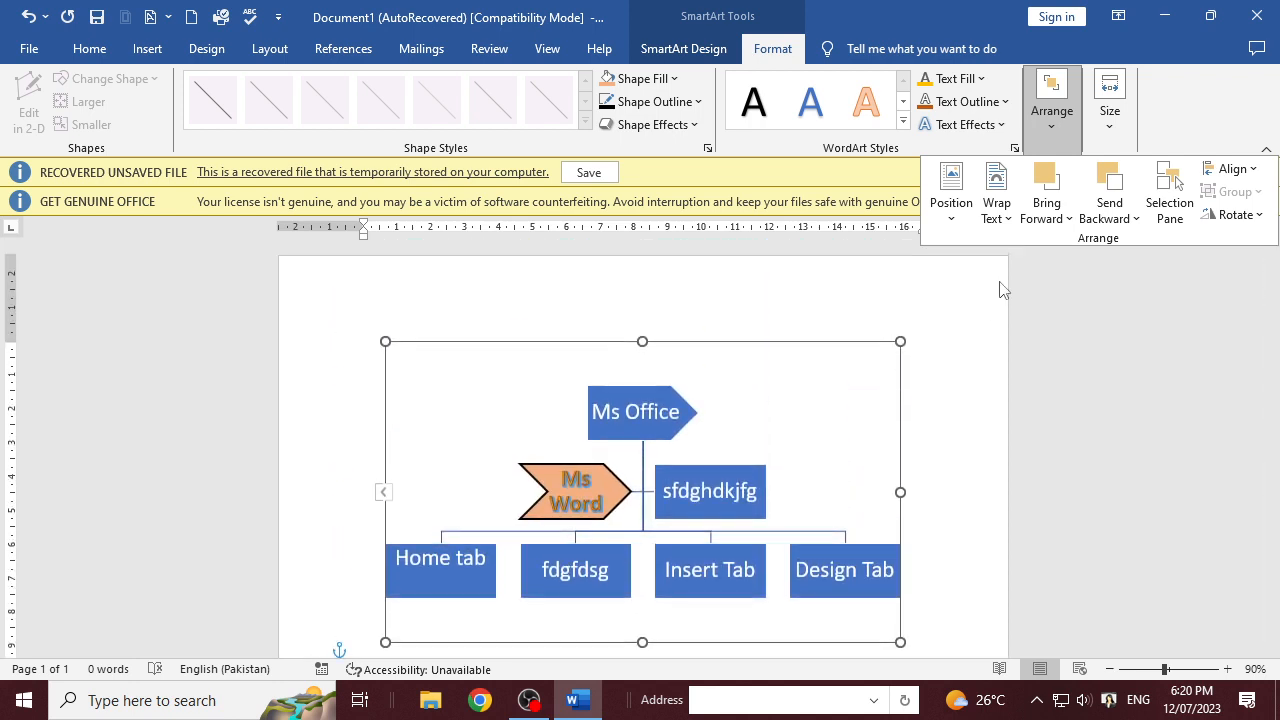
{"action": "left_click", "coordinate": [1010, 226]}
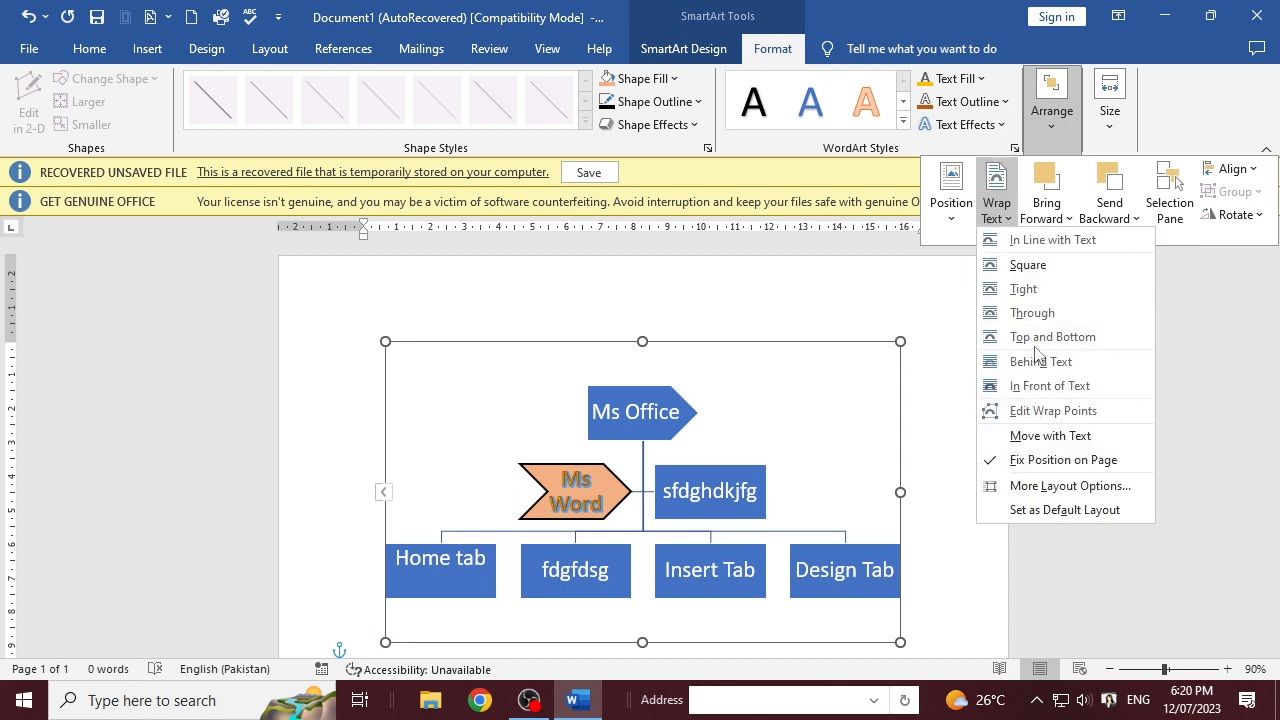
{"action": "left_click", "coordinate": [1049, 291]}
- Hide Diagram 1 through the Selection Pane, show it again and close the pane
{"action": "left_click", "coordinate": [1112, 131]}
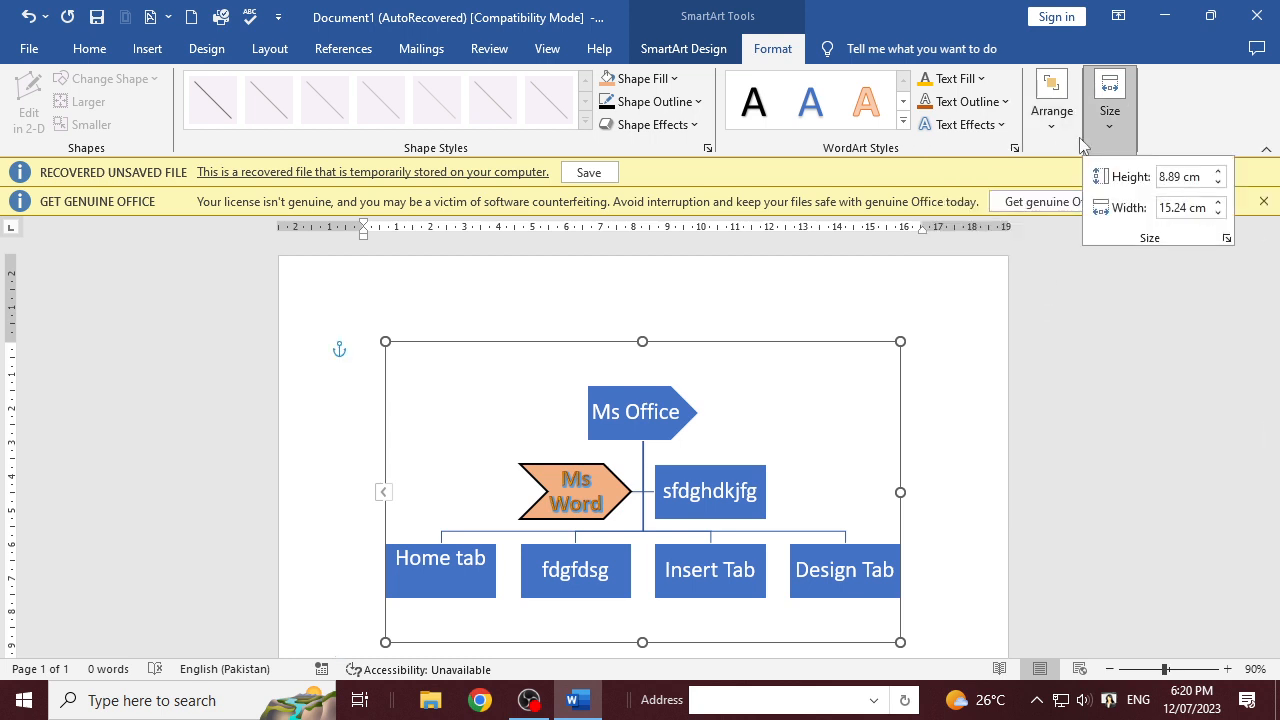
{"action": "left_click", "coordinate": [1052, 110]}
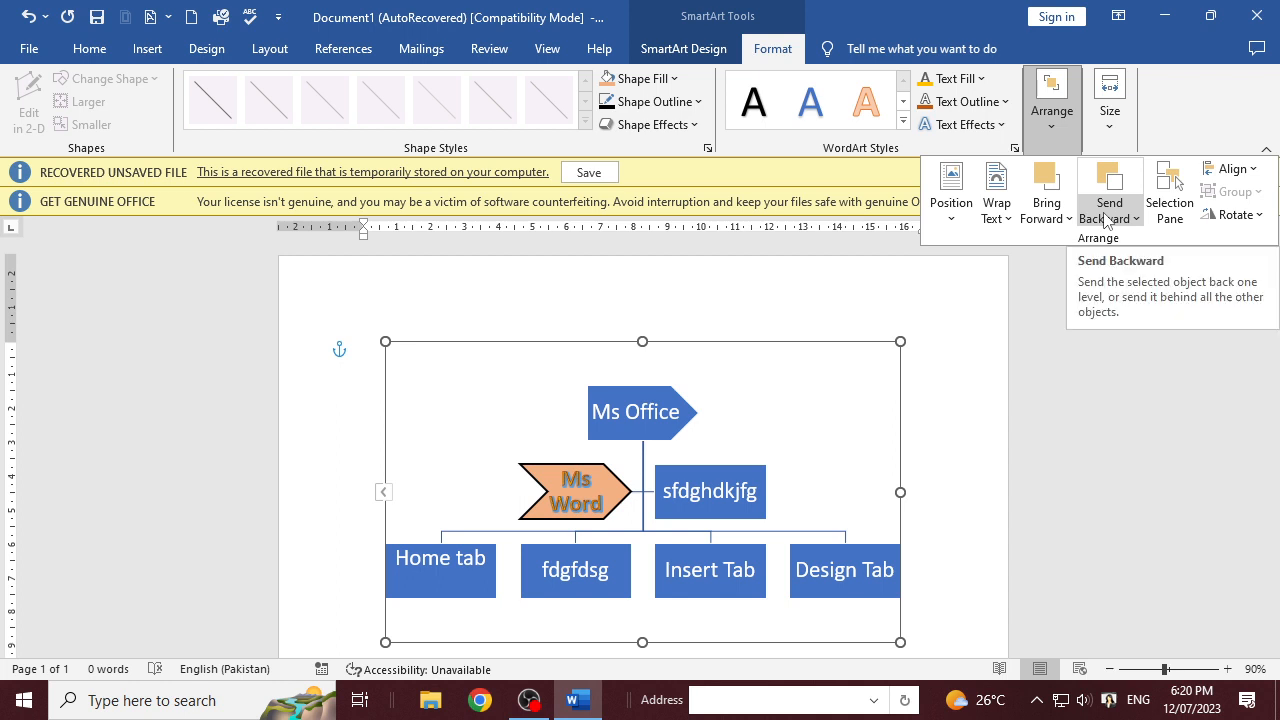
{"action": "left_click", "coordinate": [1172, 202]}
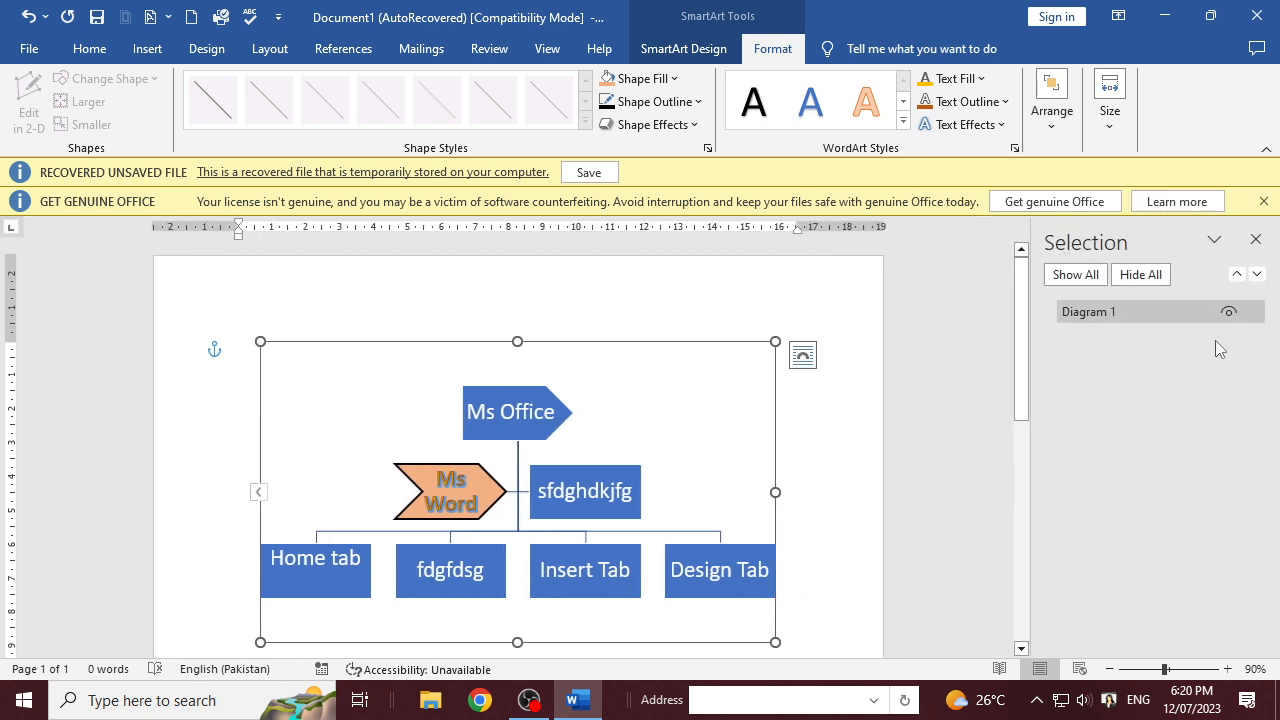
{"action": "left_click", "coordinate": [545, 425]}
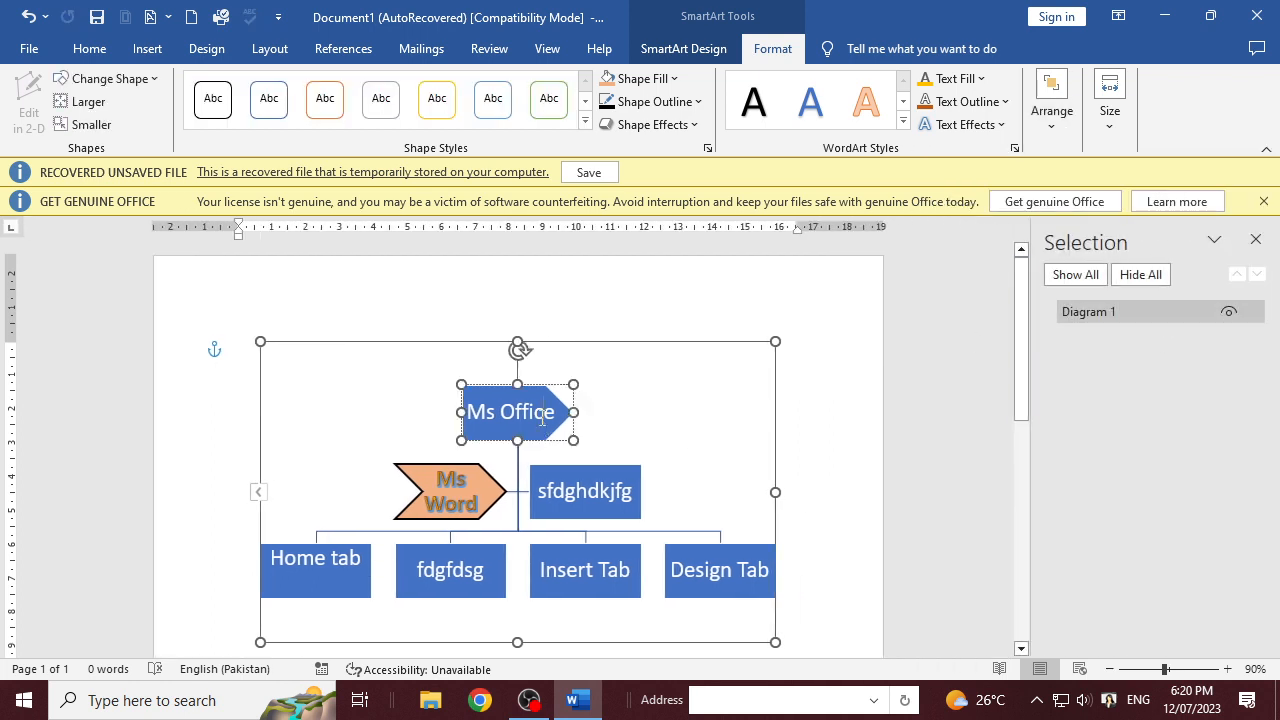
{"action": "left_click", "coordinate": [591, 480]}
{"action": "left_click", "coordinate": [664, 346]}
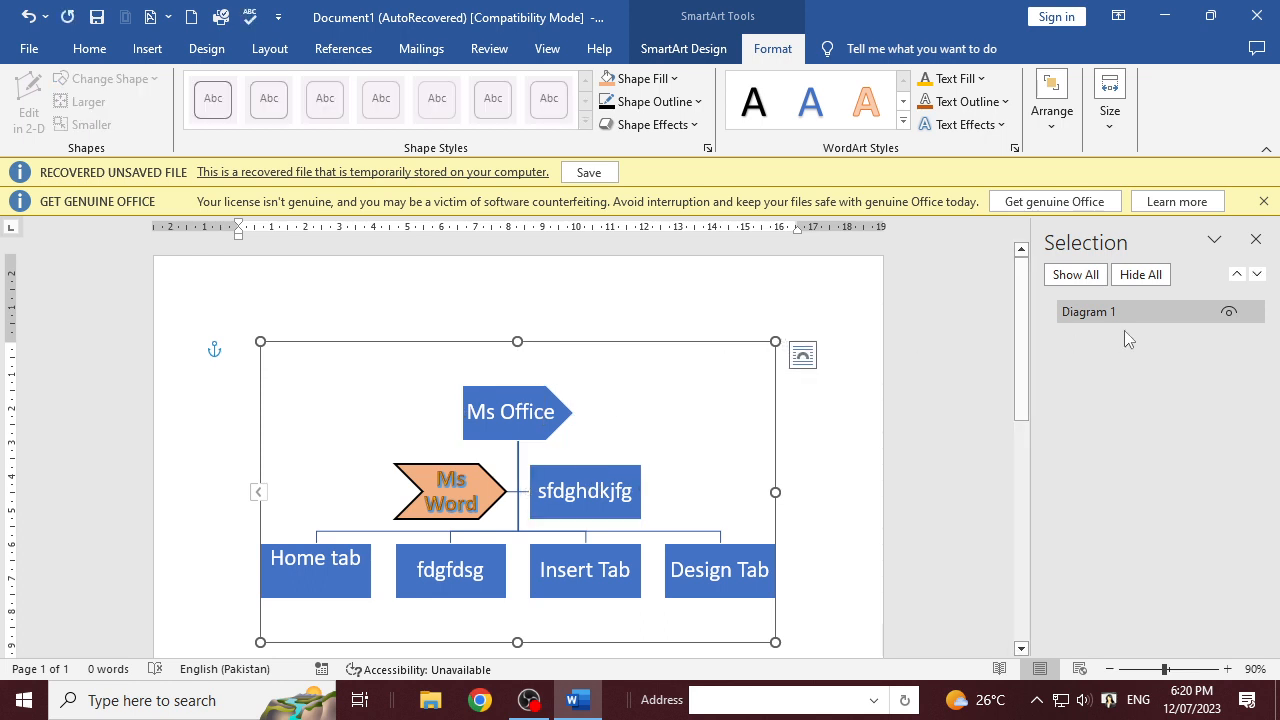
{"action": "left_click", "coordinate": [1230, 313]}
{"action": "left_click", "coordinate": [1230, 313]}
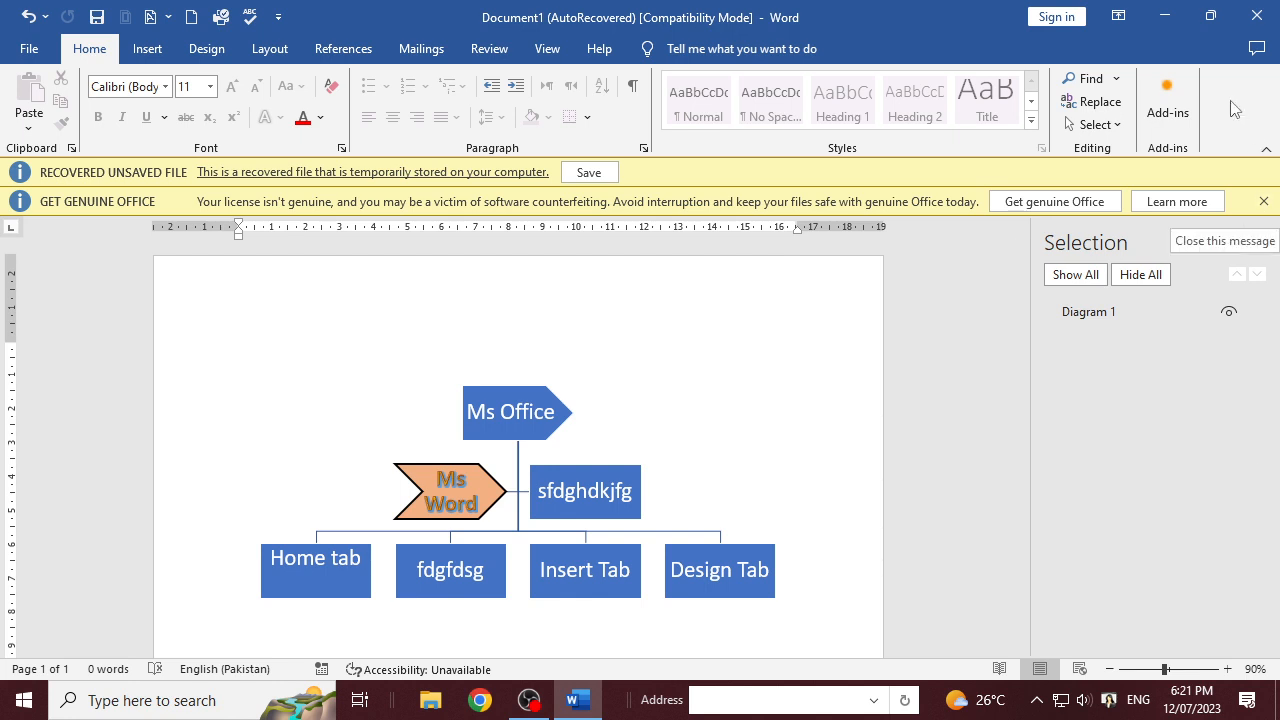
{"action": "left_click", "coordinate": [1257, 240]}
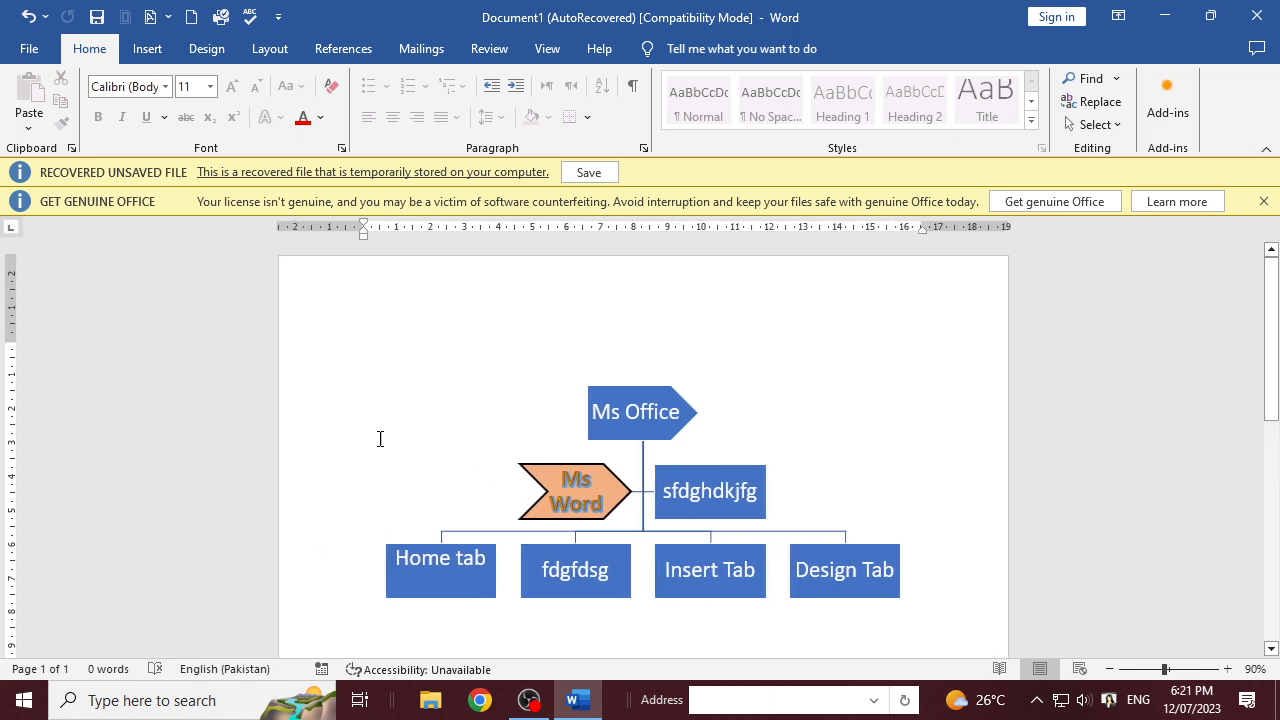
{"action": "left_click", "coordinate": [620, 432]}
{"action": "left_click", "coordinate": [774, 50]}
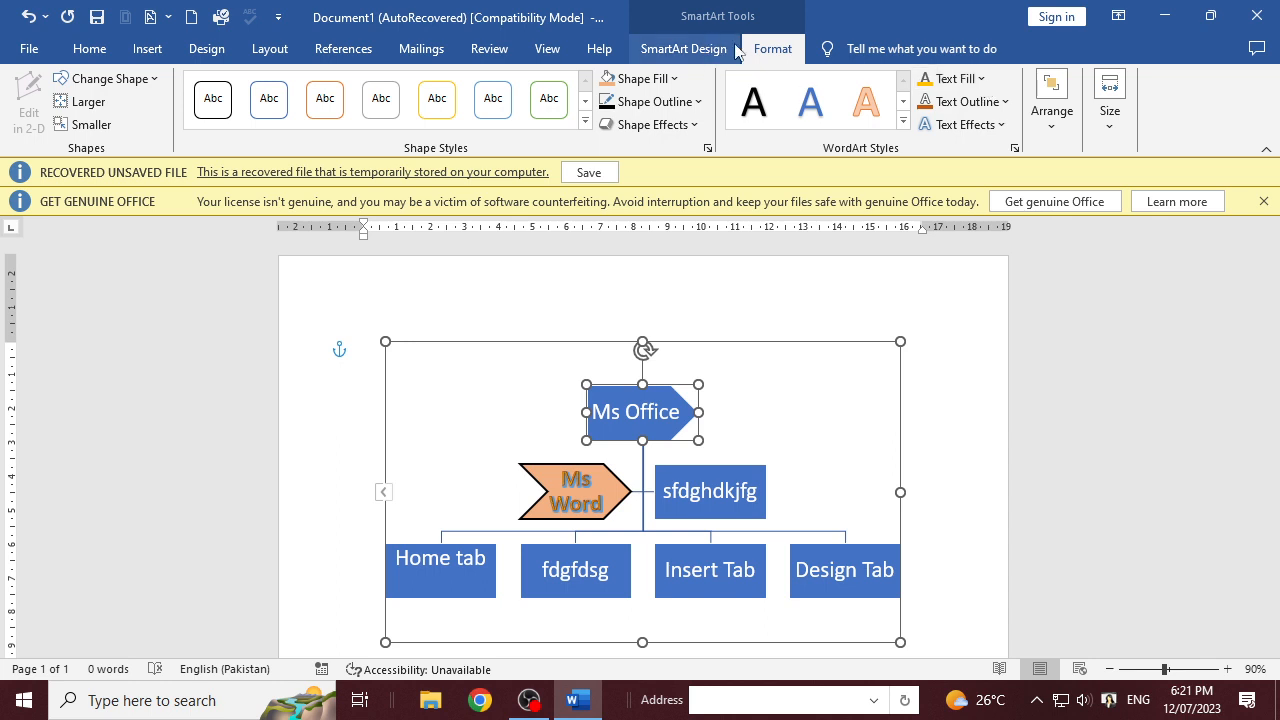
{"action": "left_click", "coordinate": [1051, 110]}
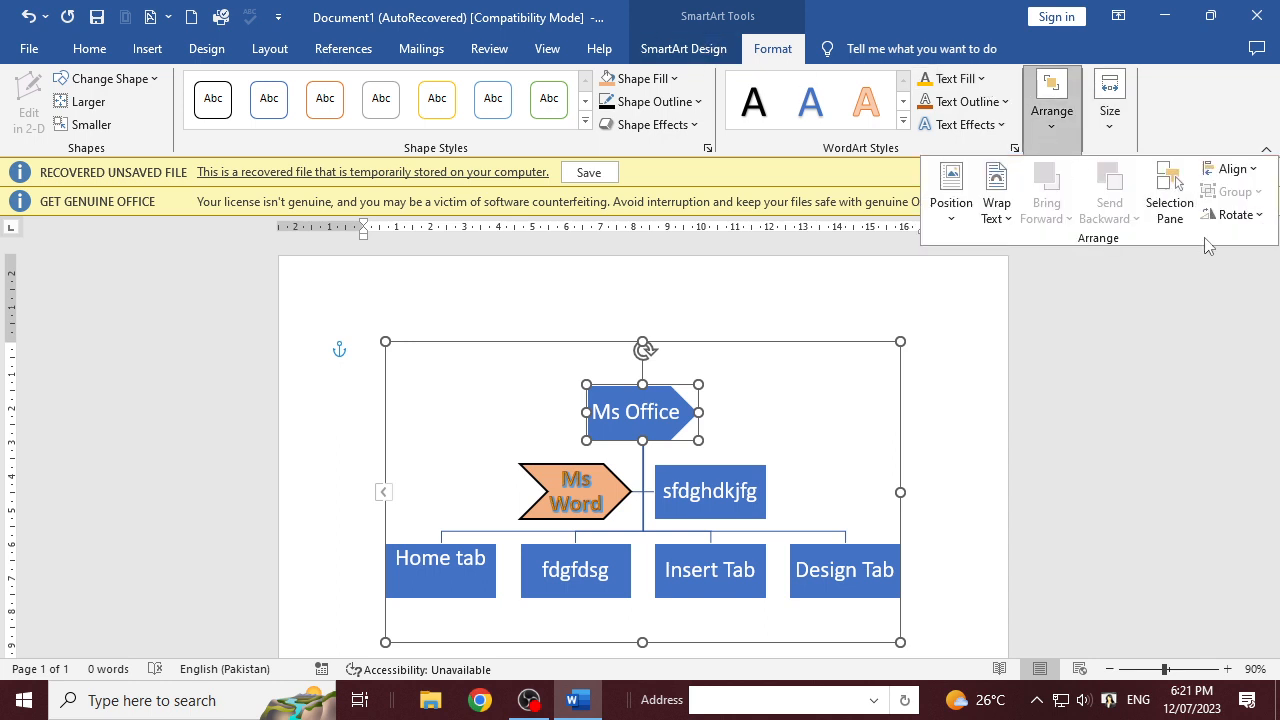
{"action": "left_click", "coordinate": [1245, 169]}
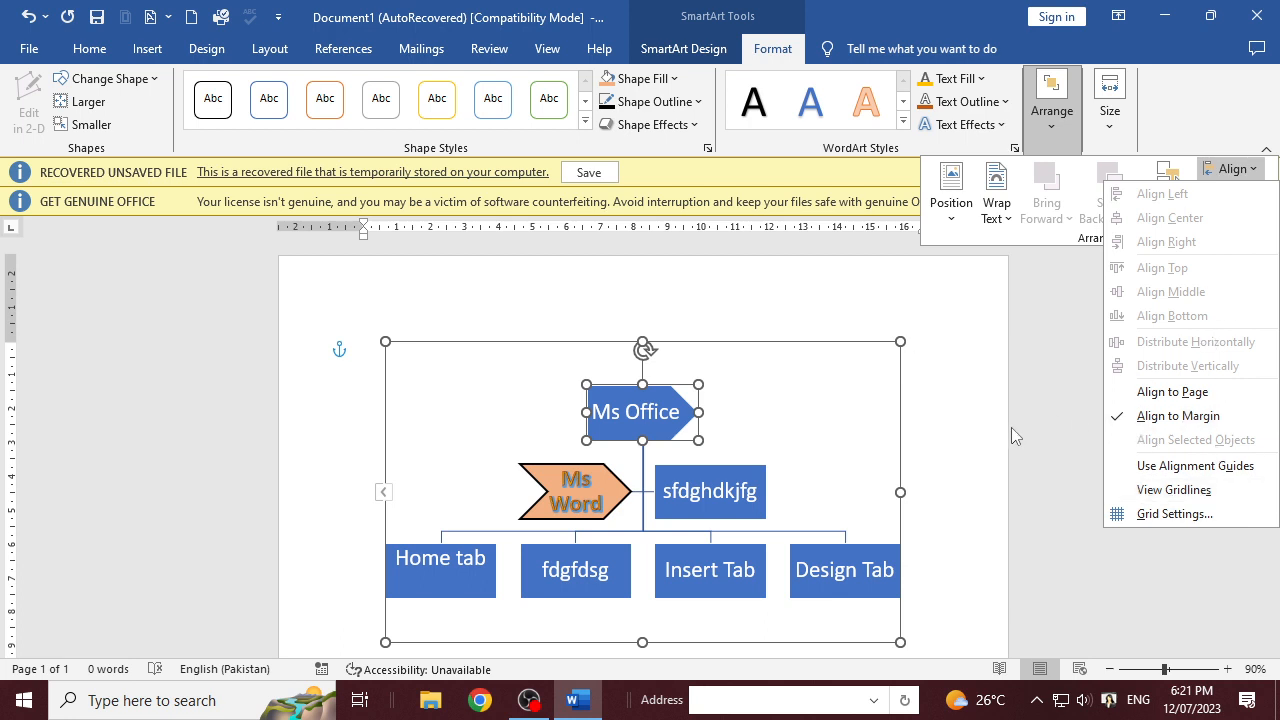
- Select the whole chart frame and apply Align Bottom to it
{"action": "left_click", "coordinate": [863, 340]}
{"action": "left_click", "coordinate": [870, 343]}
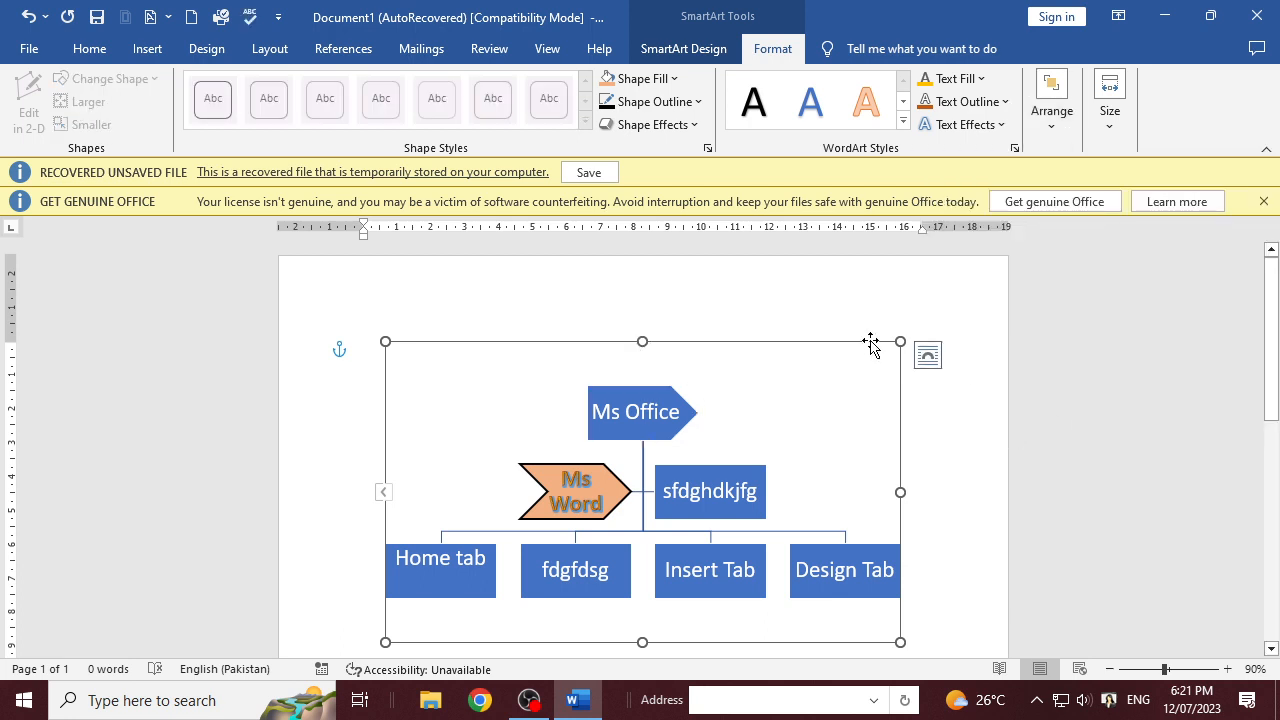
{"action": "left_click", "coordinate": [1045, 115]}
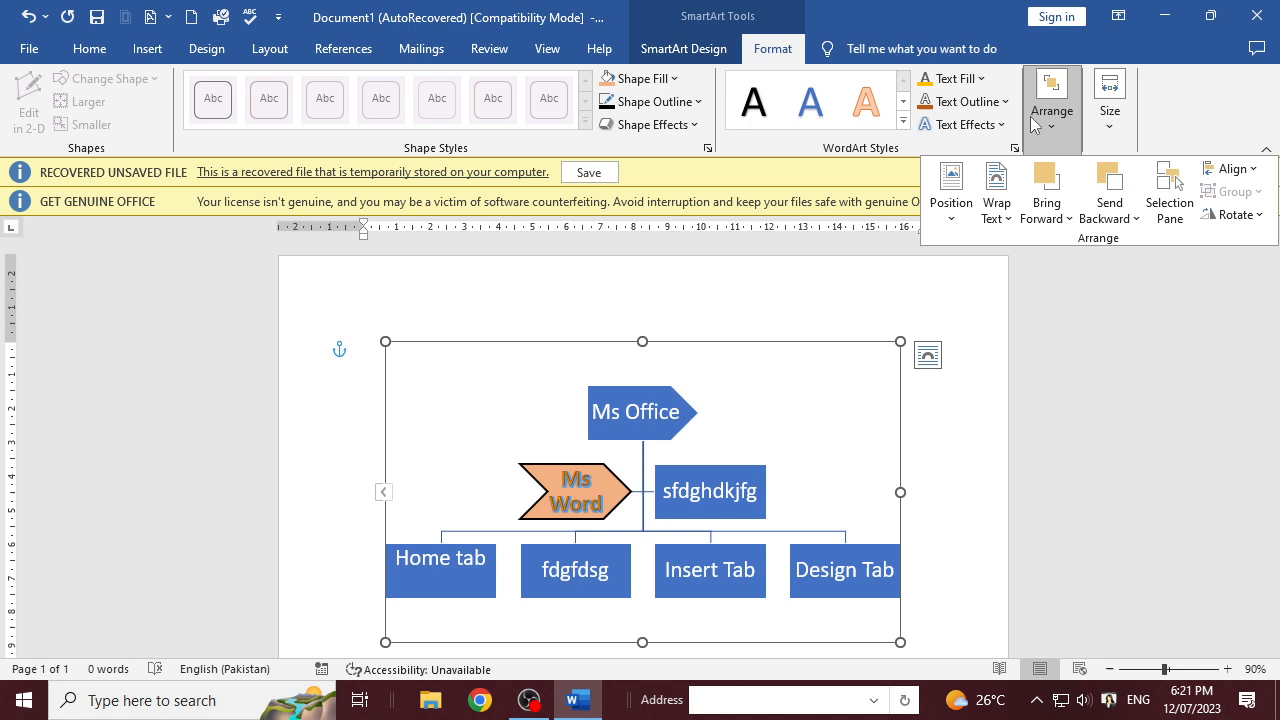
{"action": "left_click", "coordinate": [1250, 170]}
{"action": "left_click", "coordinate": [1185, 315]}
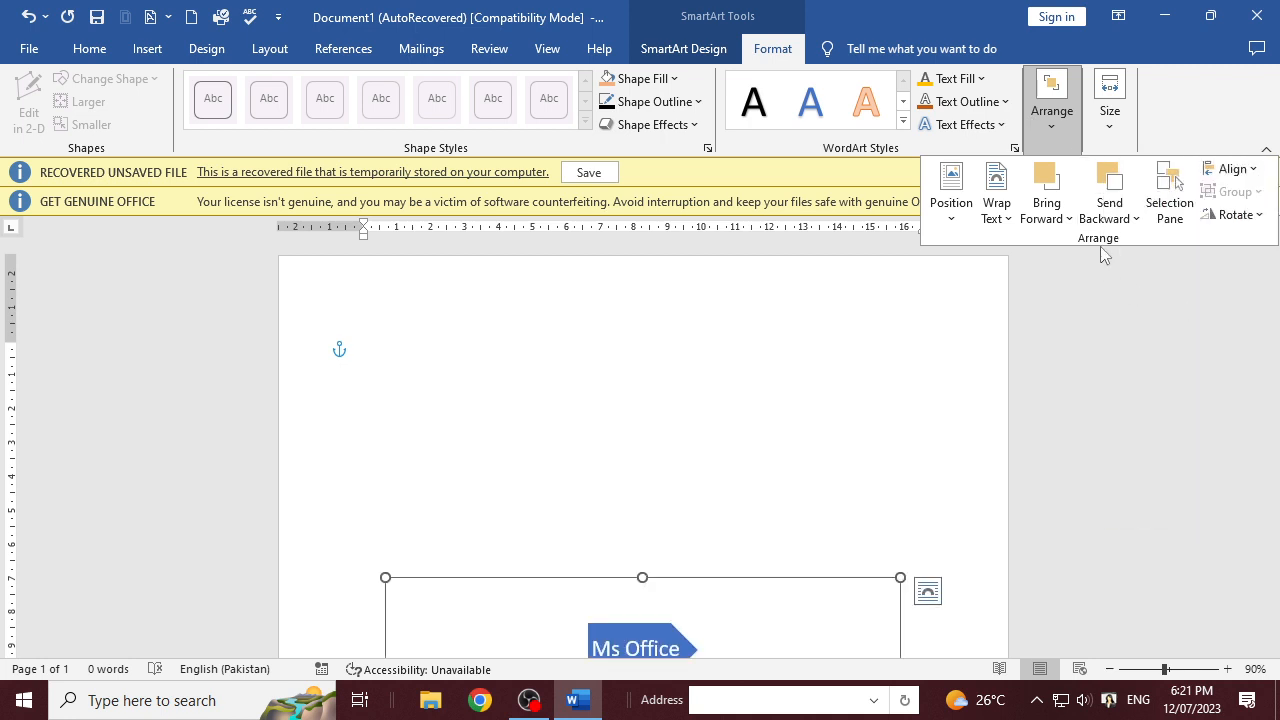
- View the Rotate options for the whole chart and dismiss them
{"action": "left_click", "coordinate": [1264, 216]}
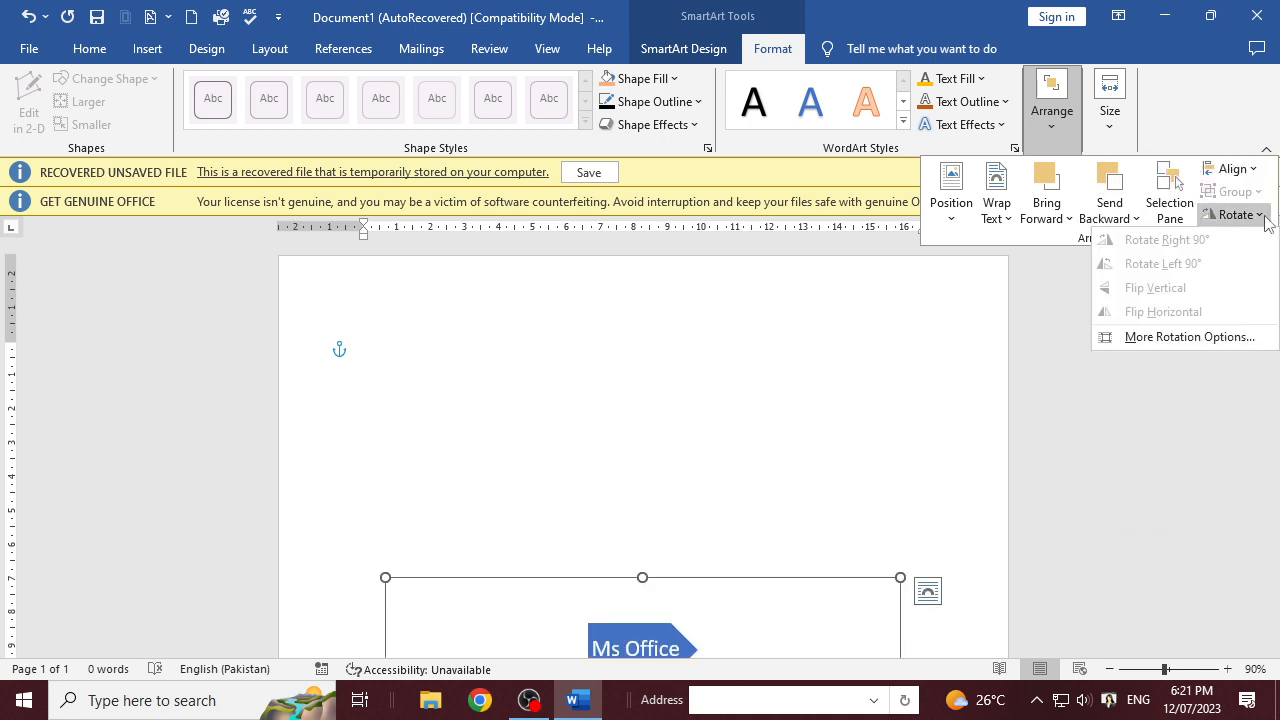
{"action": "left_click", "coordinate": [766, 580]}
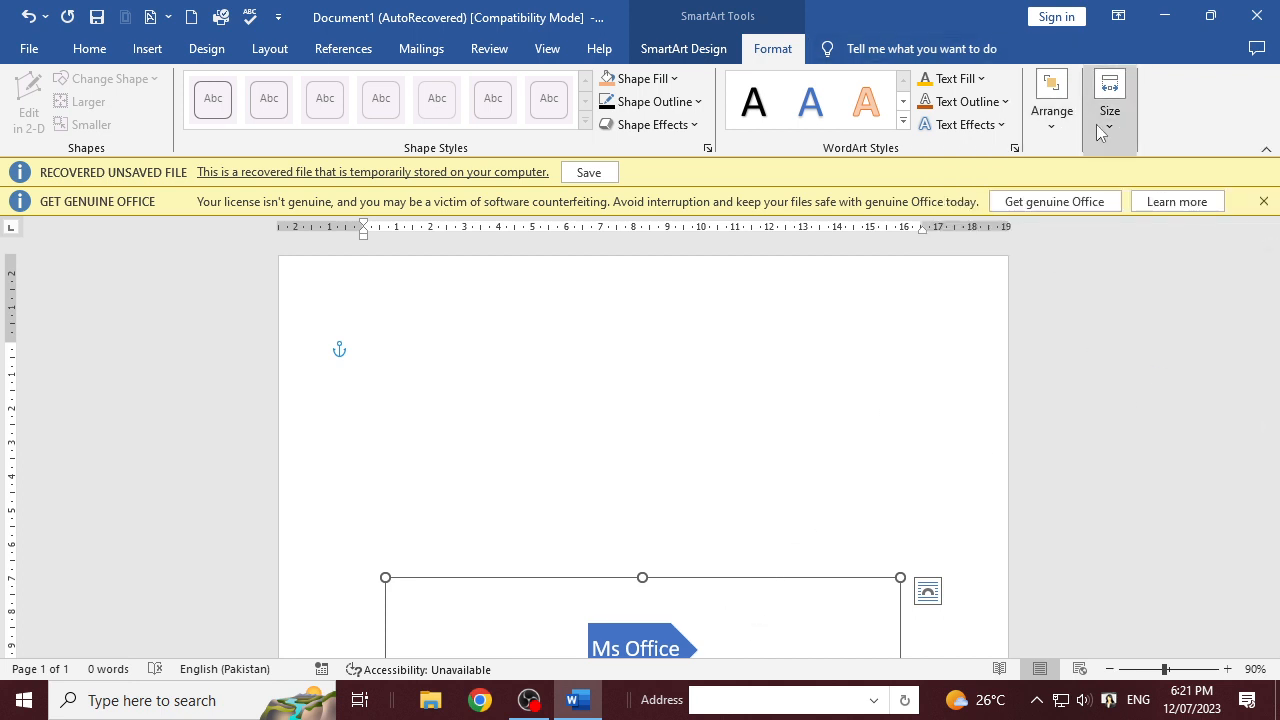
{"action": "left_click", "coordinate": [1050, 100]}
{"action": "left_click", "coordinate": [1210, 220]}
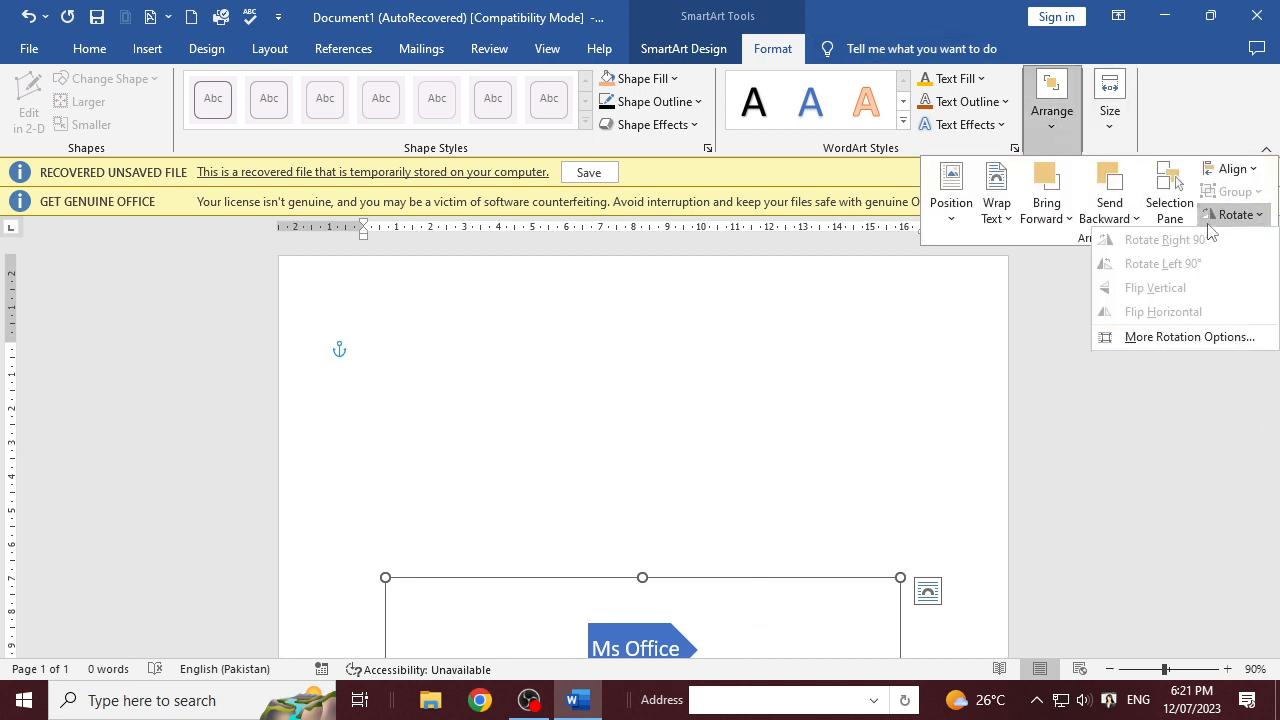
{"action": "left_click", "coordinate": [1178, 340]}
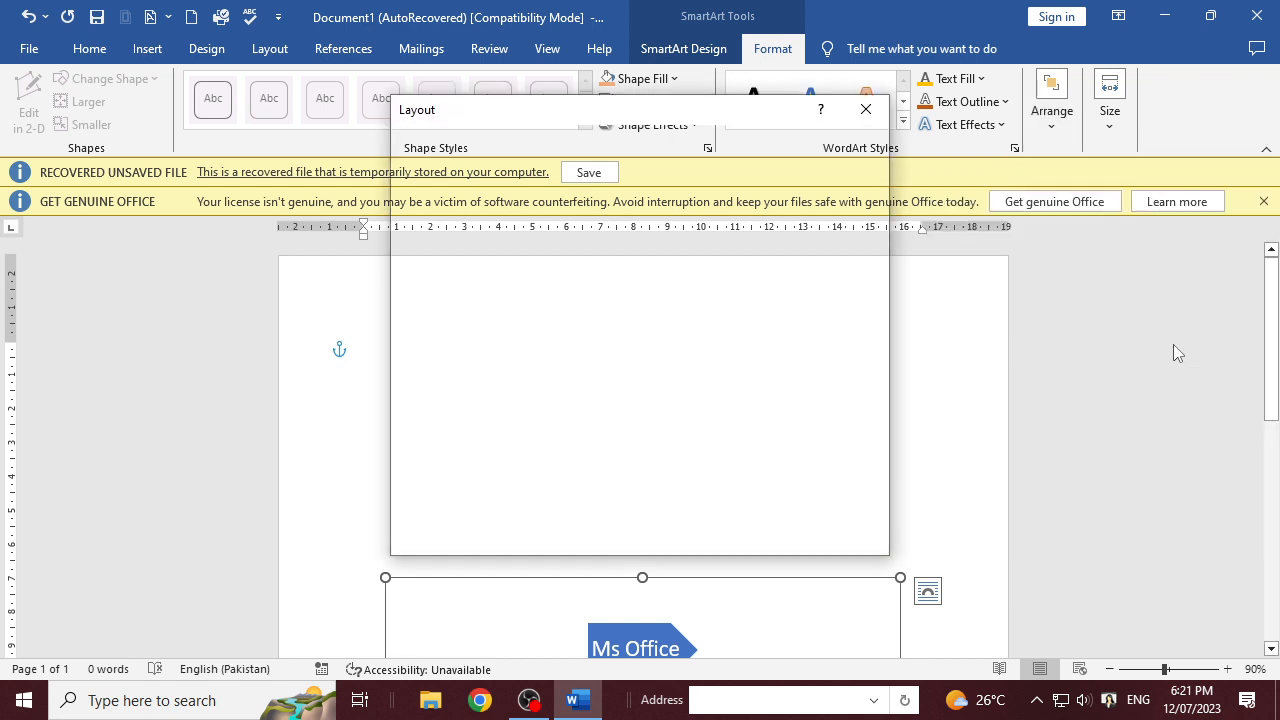
{"action": "left_click", "coordinate": [558, 190]}
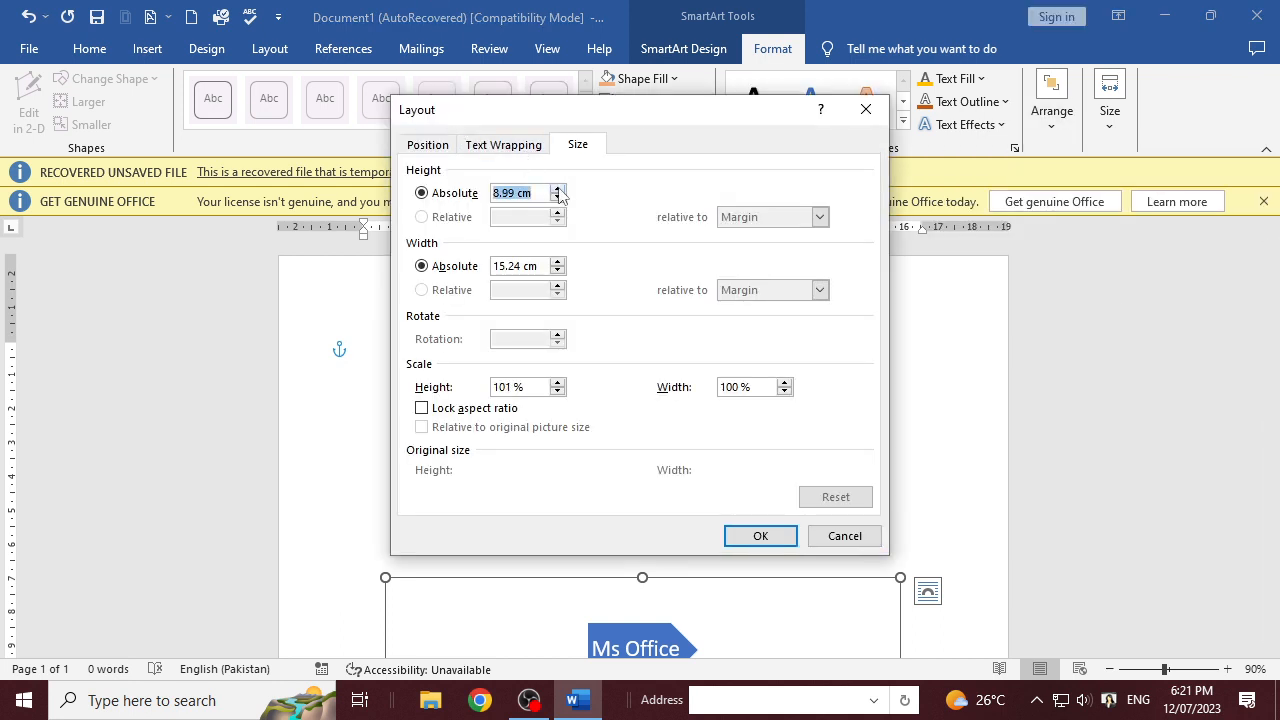
{"action": "left_click", "coordinate": [557, 261]}
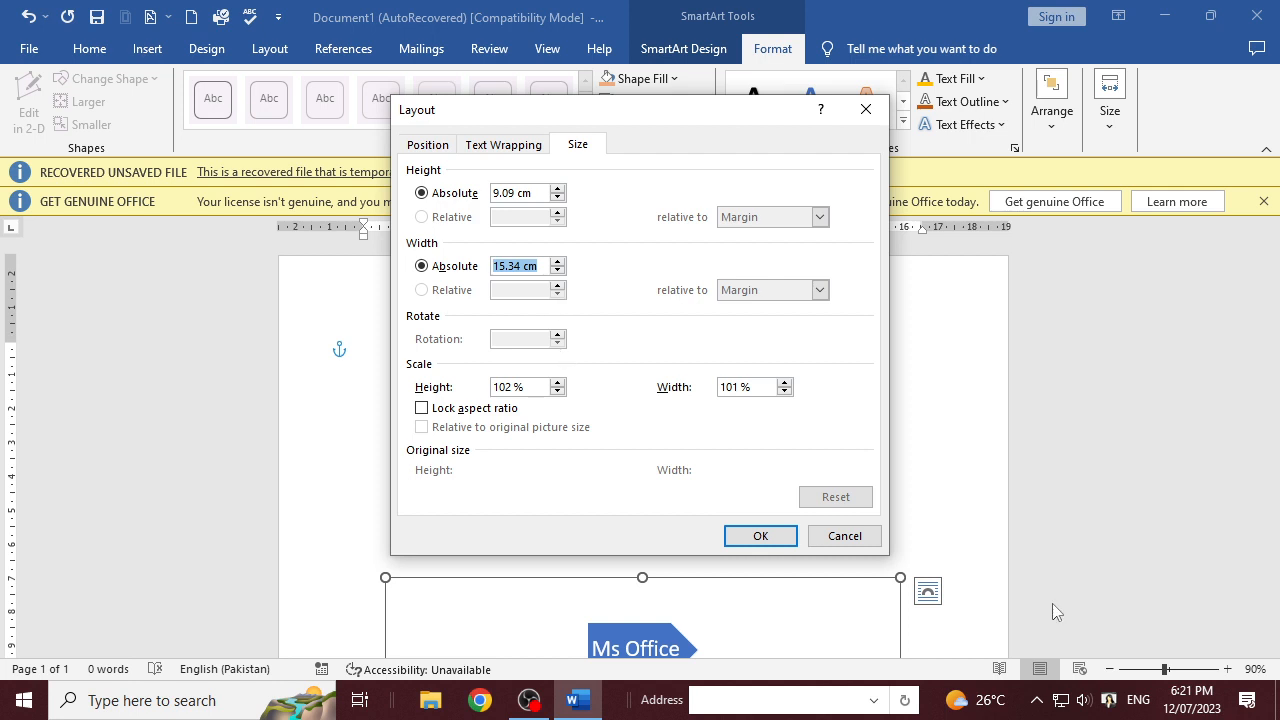
{"action": "left_click", "coordinate": [830, 536]}
- Move the chart up to the top margin of the page and rotate its Ms Office shape right 90°
{"action": "left_click_drag", "start_coordinate": [837, 583], "coordinate": [846, 347]}
{"action": "left_click", "coordinate": [674, 400]}
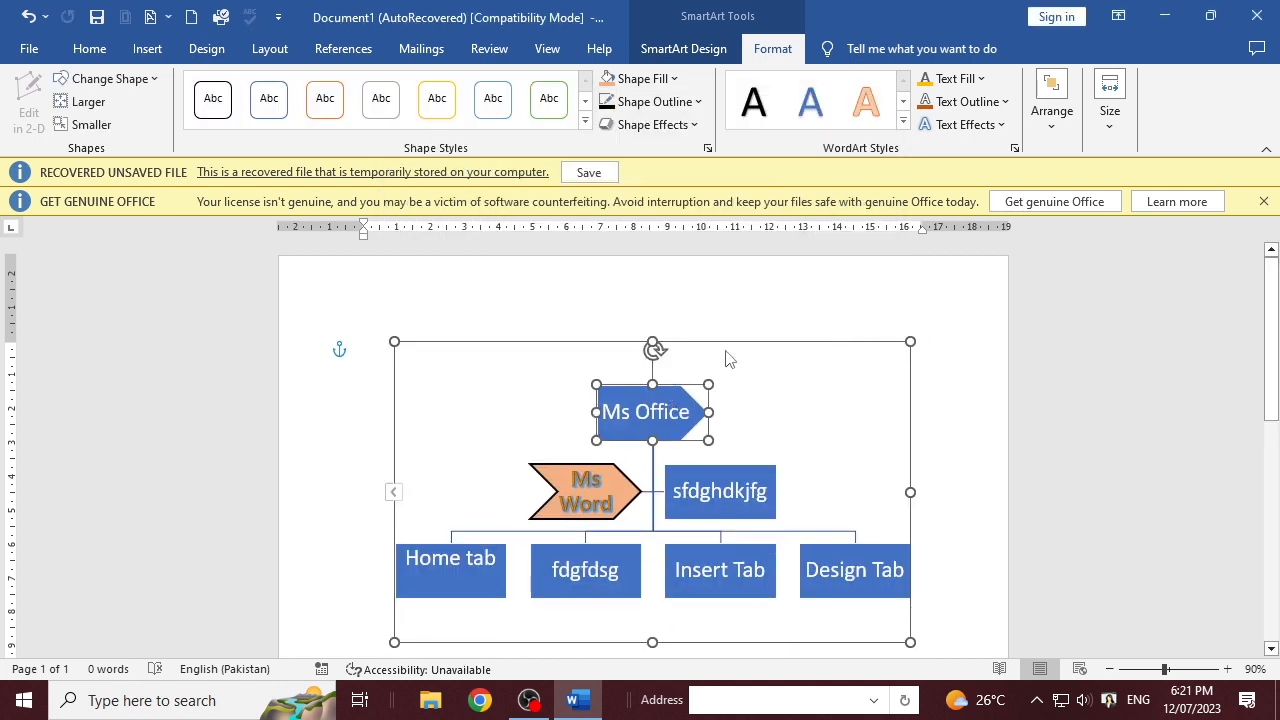
{"action": "left_click", "coordinate": [1072, 130]}
{"action": "left_click", "coordinate": [1236, 214]}
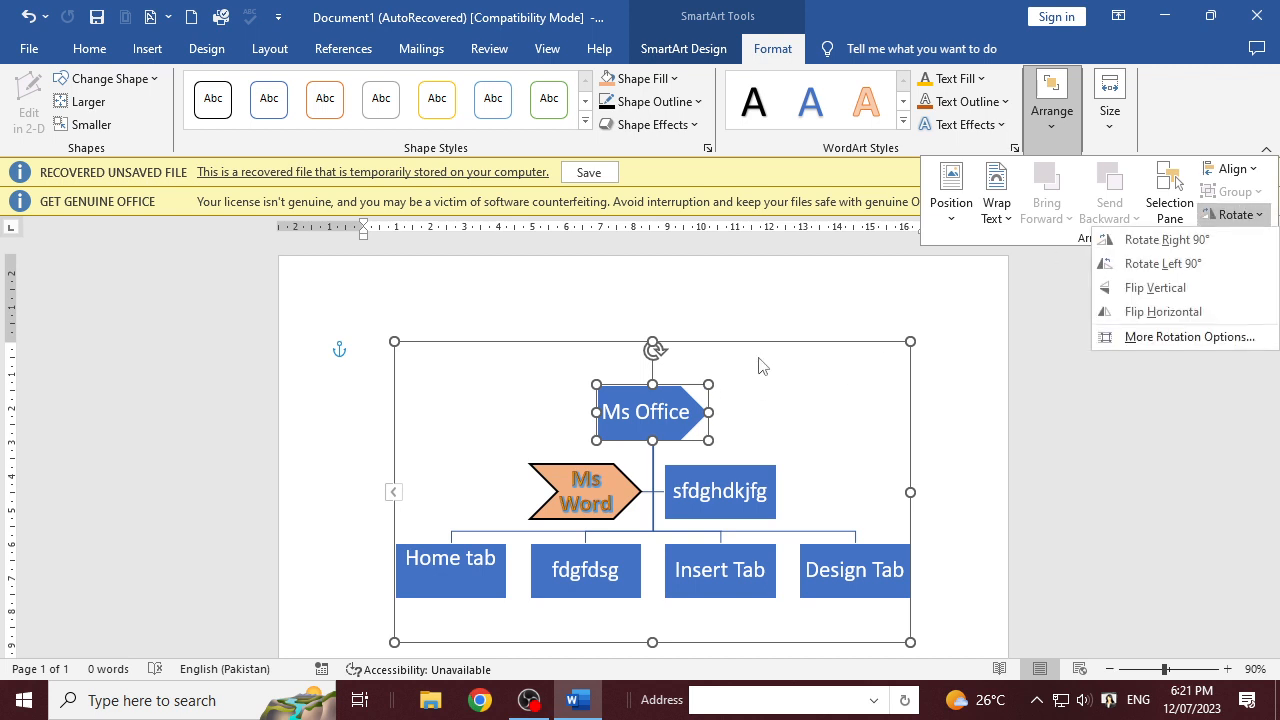
{"action": "left_click", "coordinate": [1140, 245]}
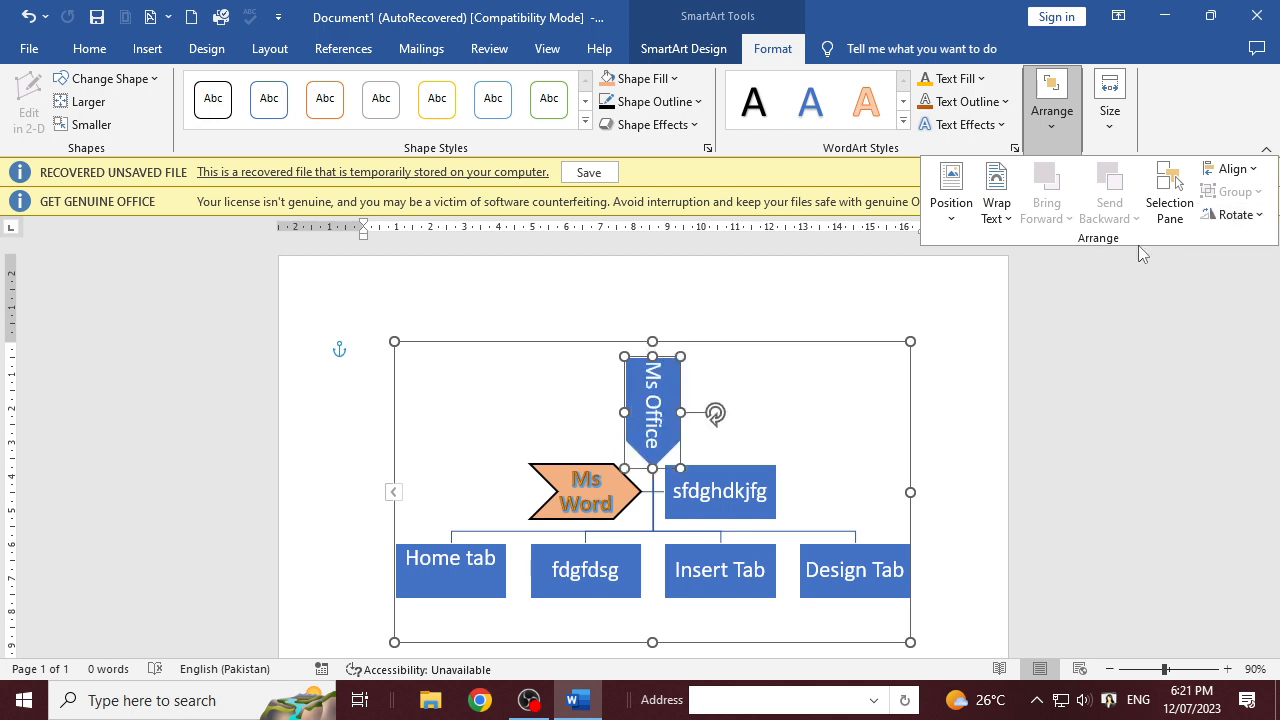
- Flip the Ms Office shape horizontally and increase its height to slightly more than 1.8 cm
{"action": "left_click", "coordinate": [1230, 214]}
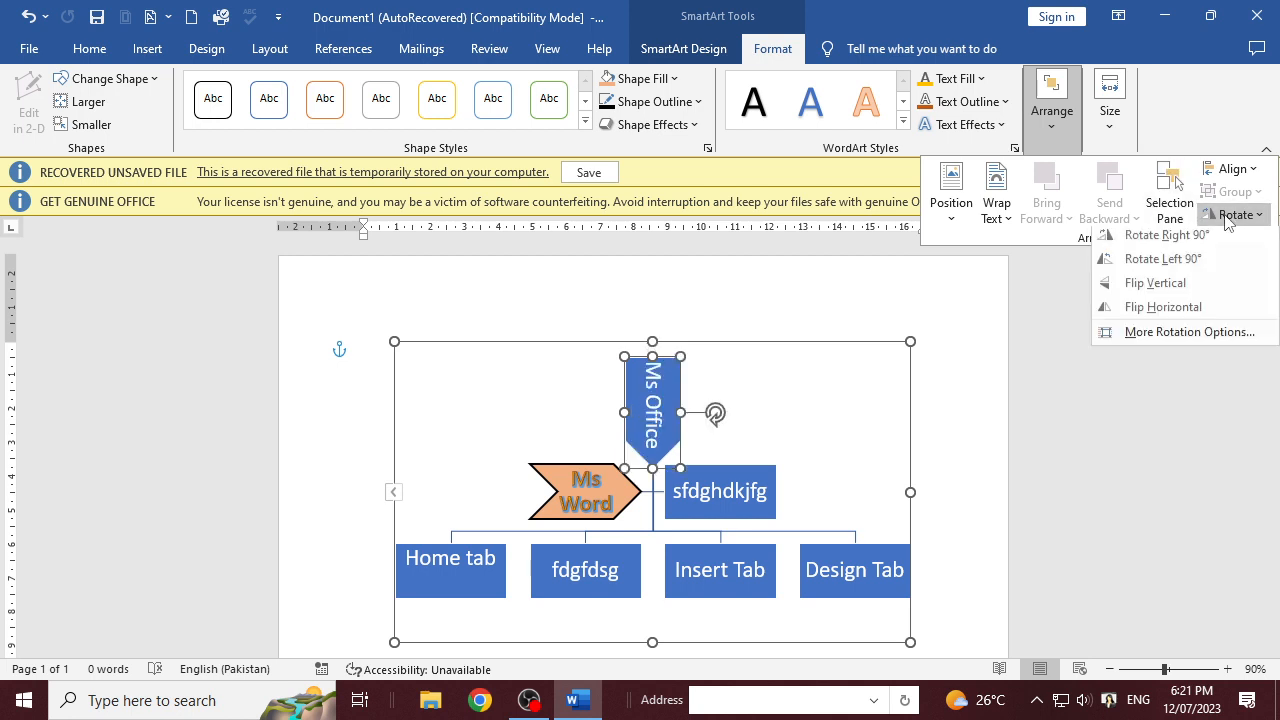
{"action": "left_click", "coordinate": [1185, 312]}
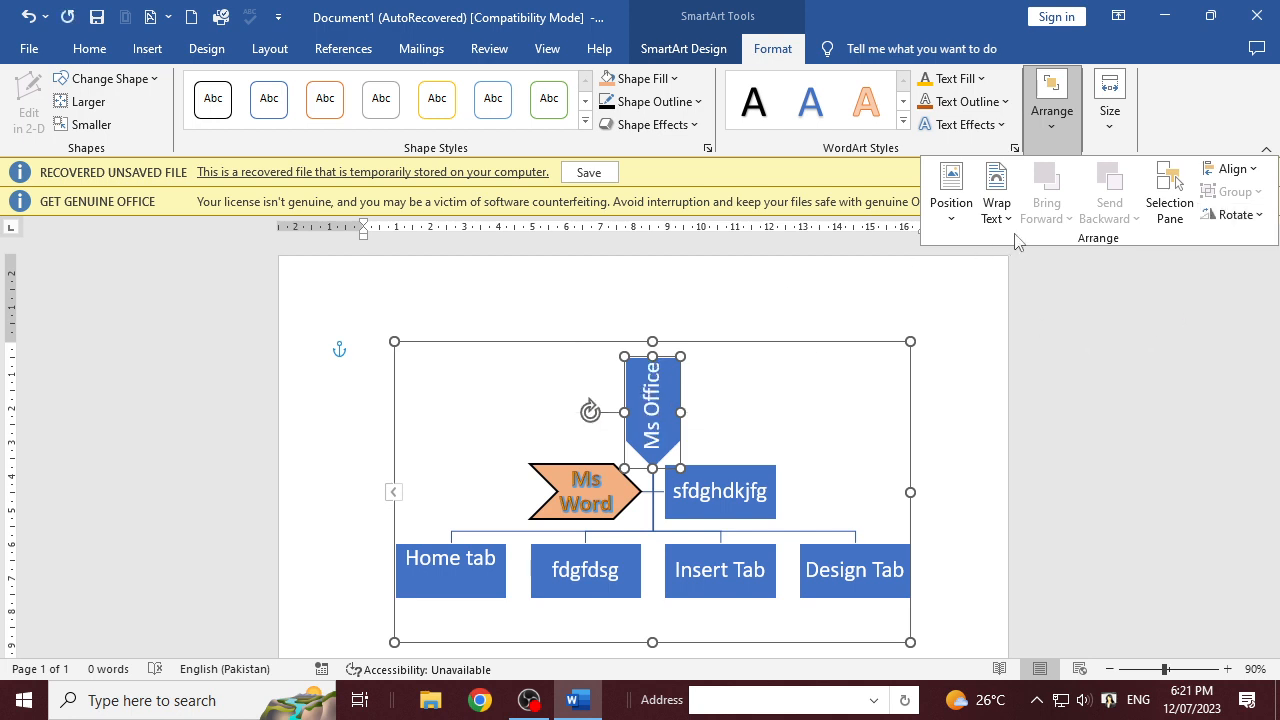
{"action": "left_click", "coordinate": [1108, 125]}
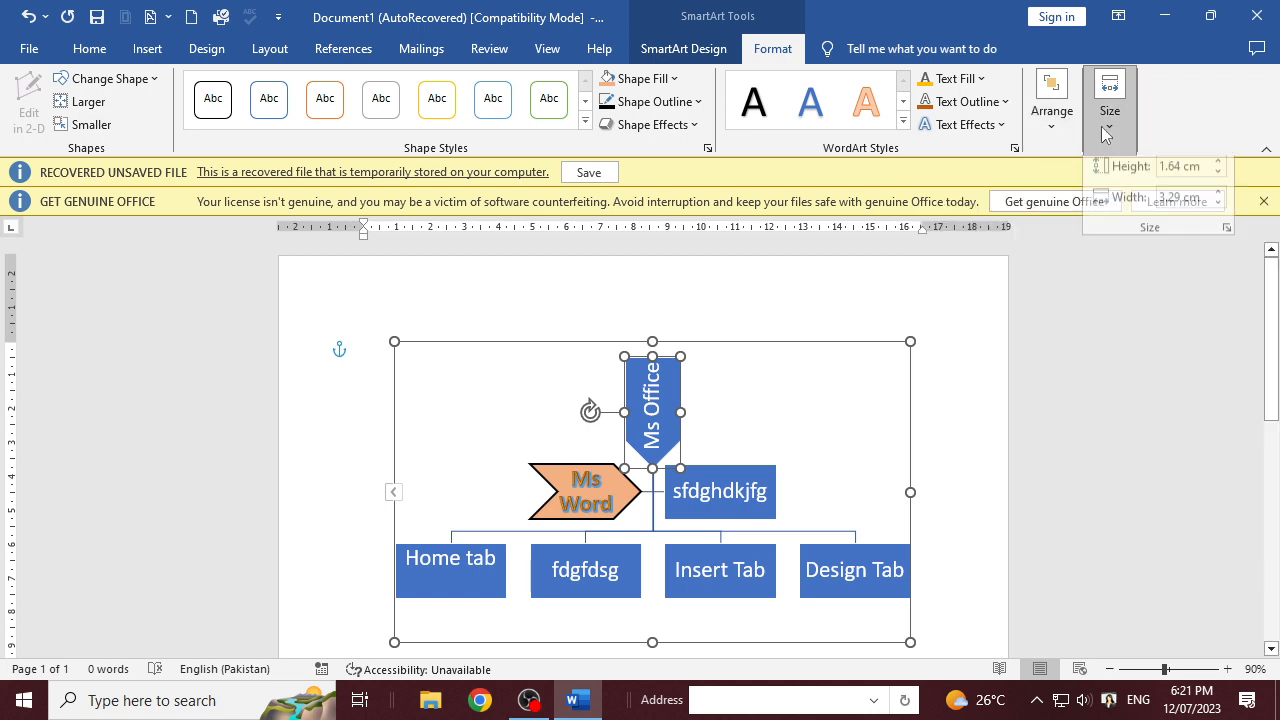
{"action": "left_click", "coordinate": [1218, 172]}
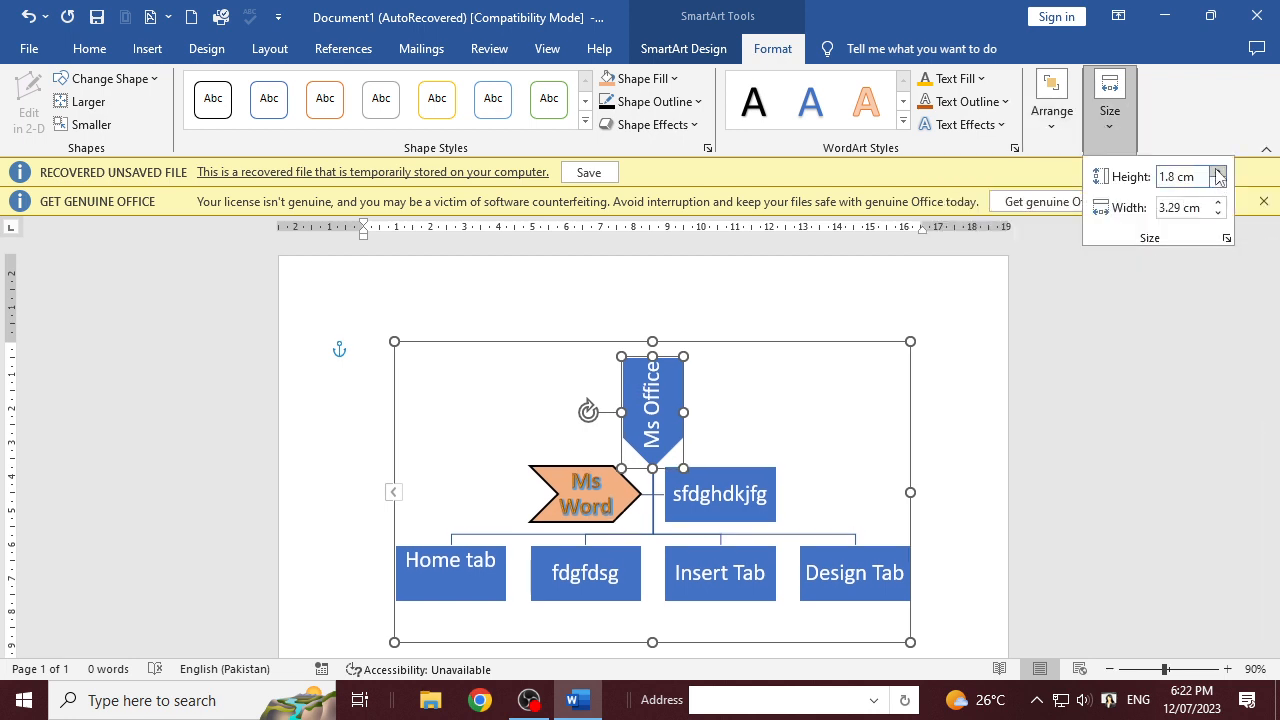
{"action": "left_click", "coordinate": [1218, 172]}
- Set the whole chart's height to 9.7 cm and reduce its width to slightly under 14.5 cm
{"action": "left_click", "coordinate": [800, 343]}
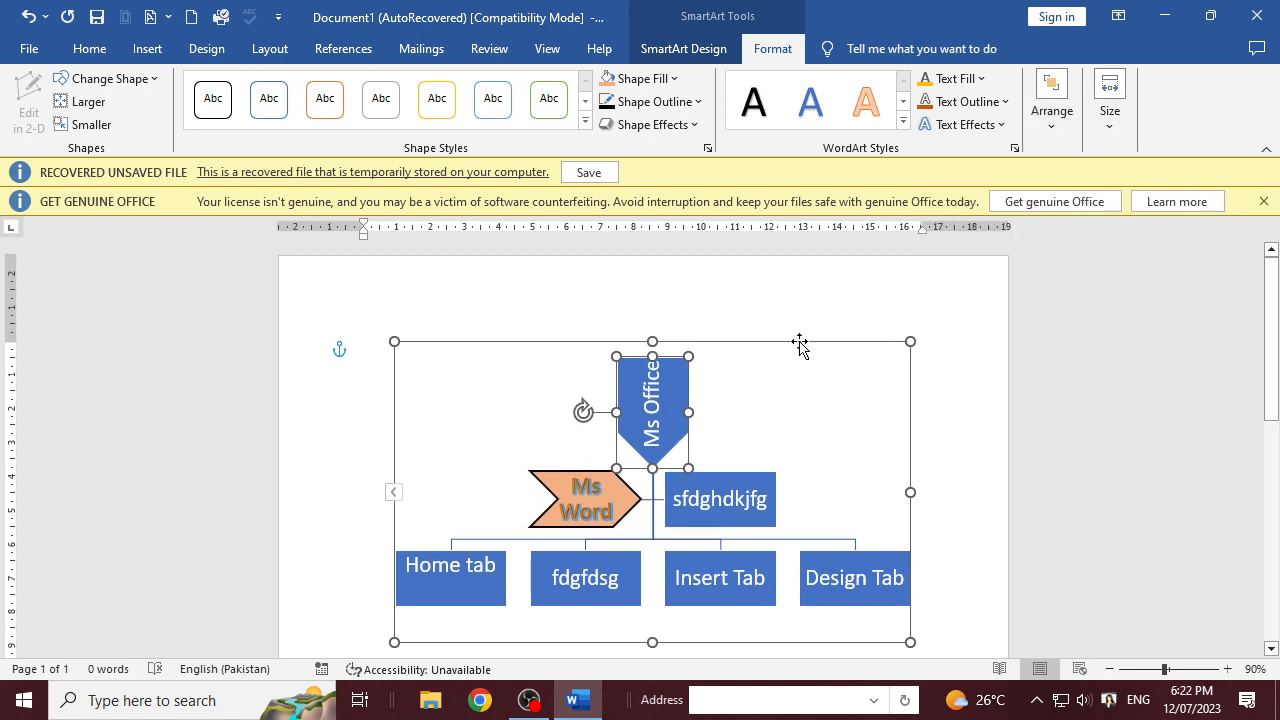
{"action": "left_click", "coordinate": [1109, 112]}
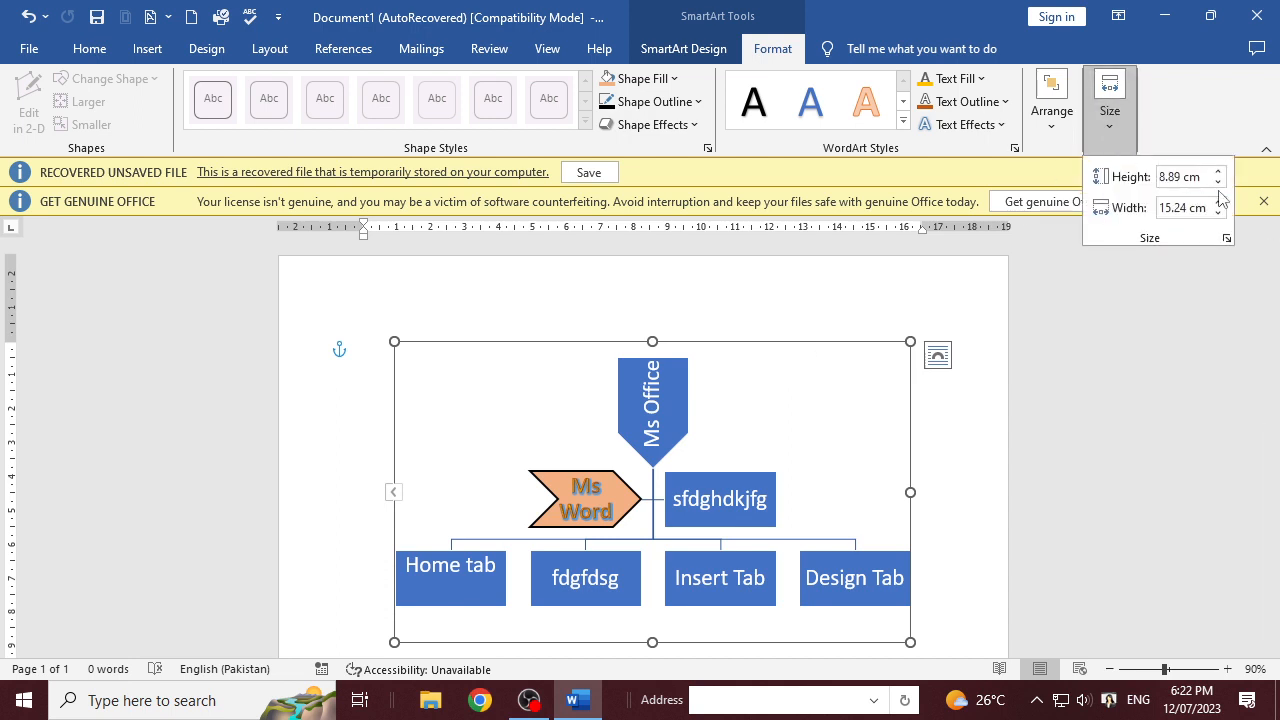
{"action": "left_click", "coordinate": [1218, 172]}
{"action": "left_click", "coordinate": [1218, 172]}
{"action": "left_click", "coordinate": [1218, 172]}
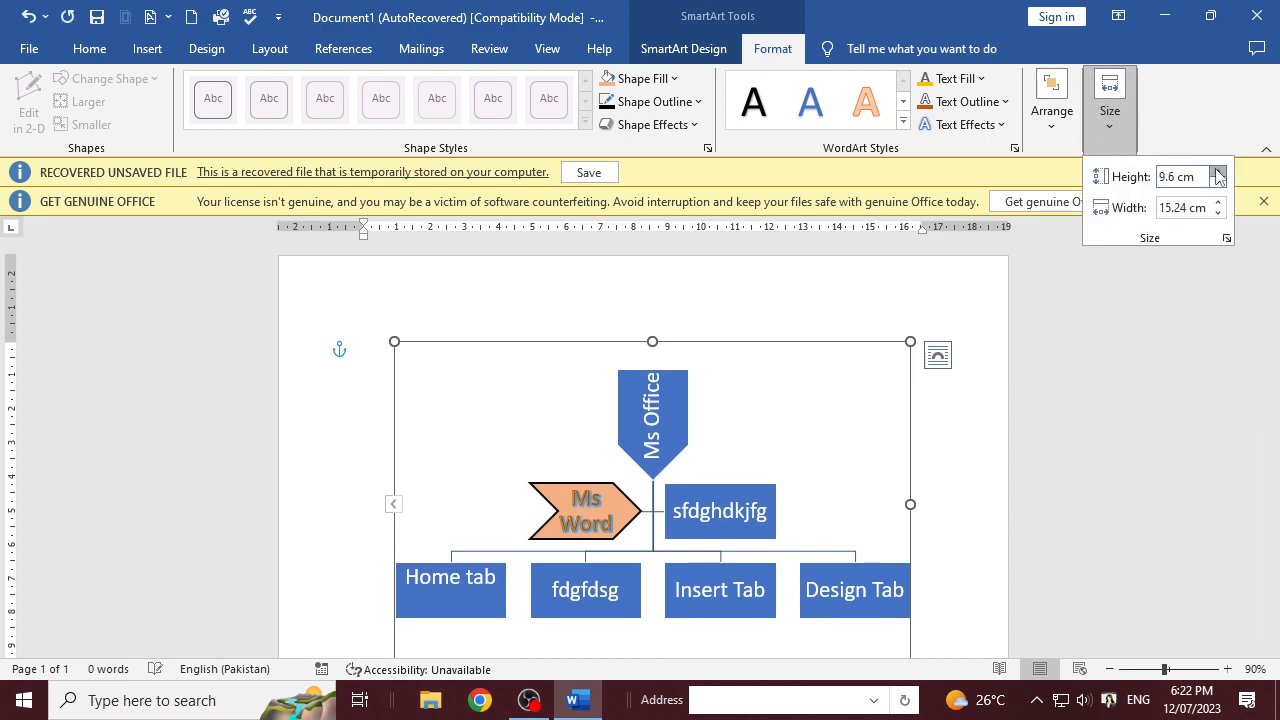
{"action": "left_click", "coordinate": [1218, 172]}
{"action": "left_click", "coordinate": [1219, 213]}
{"action": "left_click", "coordinate": [1219, 213]}
{"action": "left_click", "coordinate": [1219, 213]}
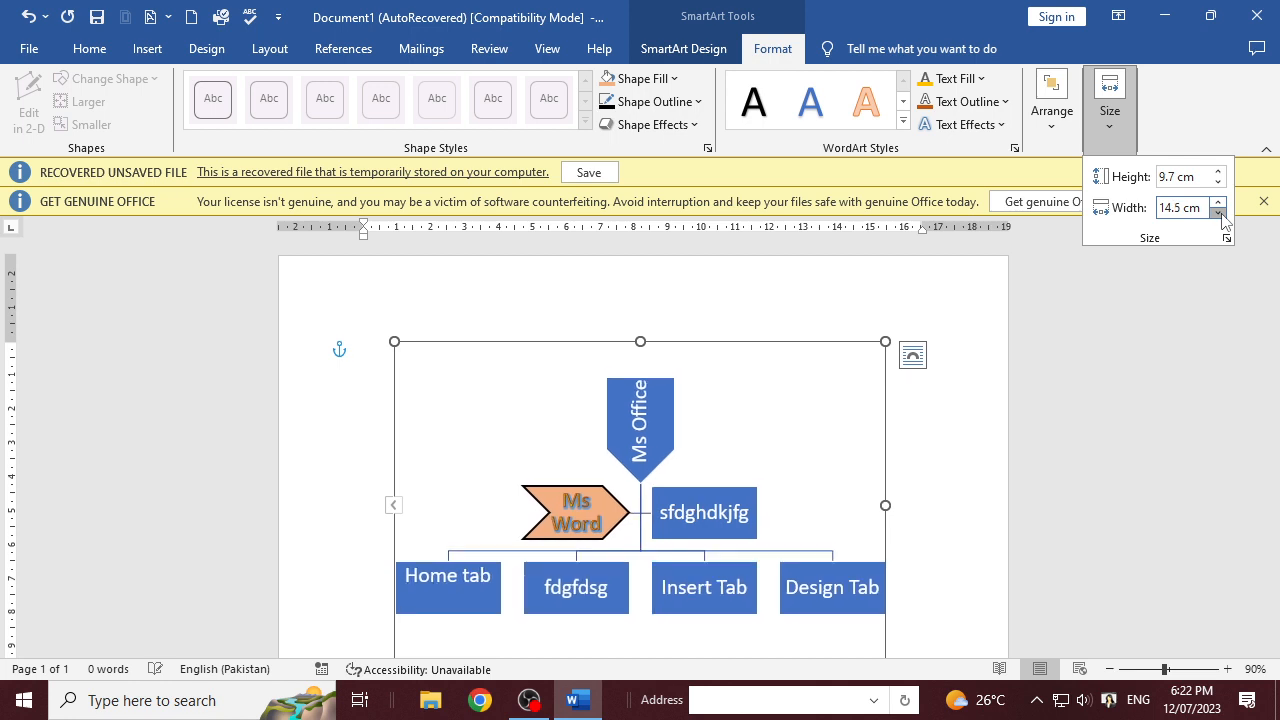
{"action": "left_click", "coordinate": [1219, 213]}
{"action": "left_click", "coordinate": [988, 385]}
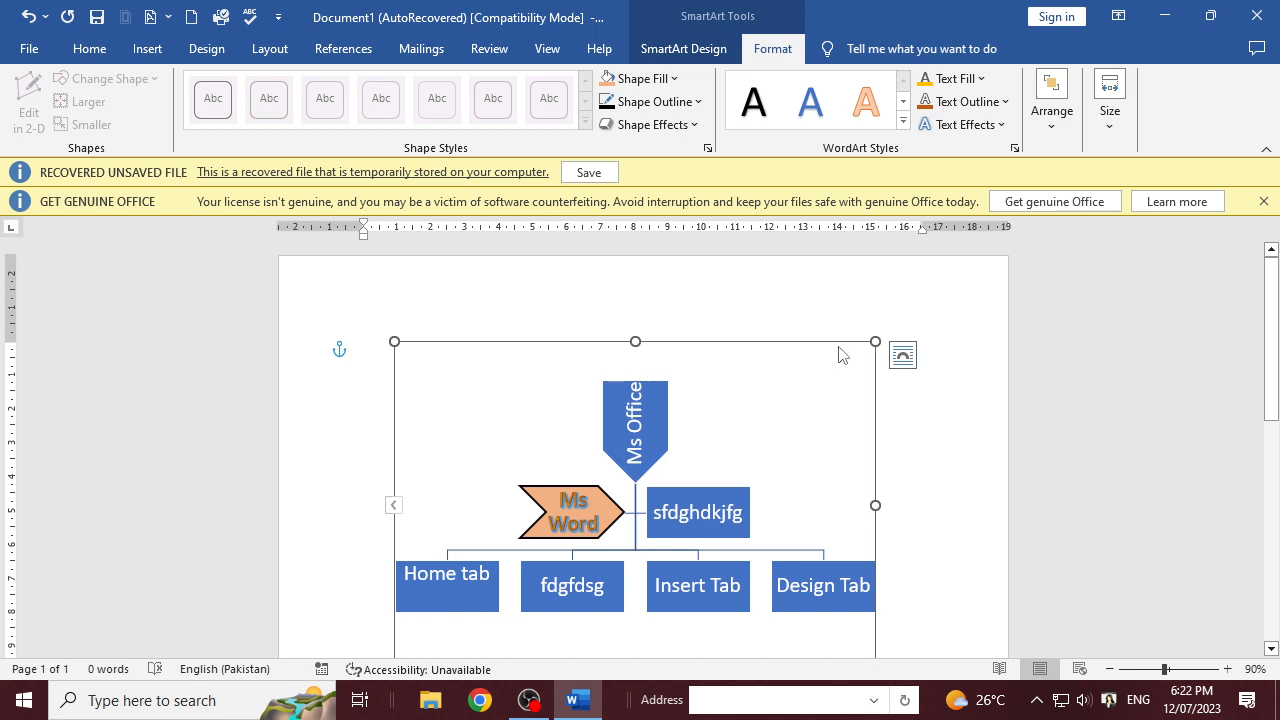
- Delete the organization chart and insert an Alternating Hexagons SmartArt graphic in its place
{"action": "key", "text": "Delete"}
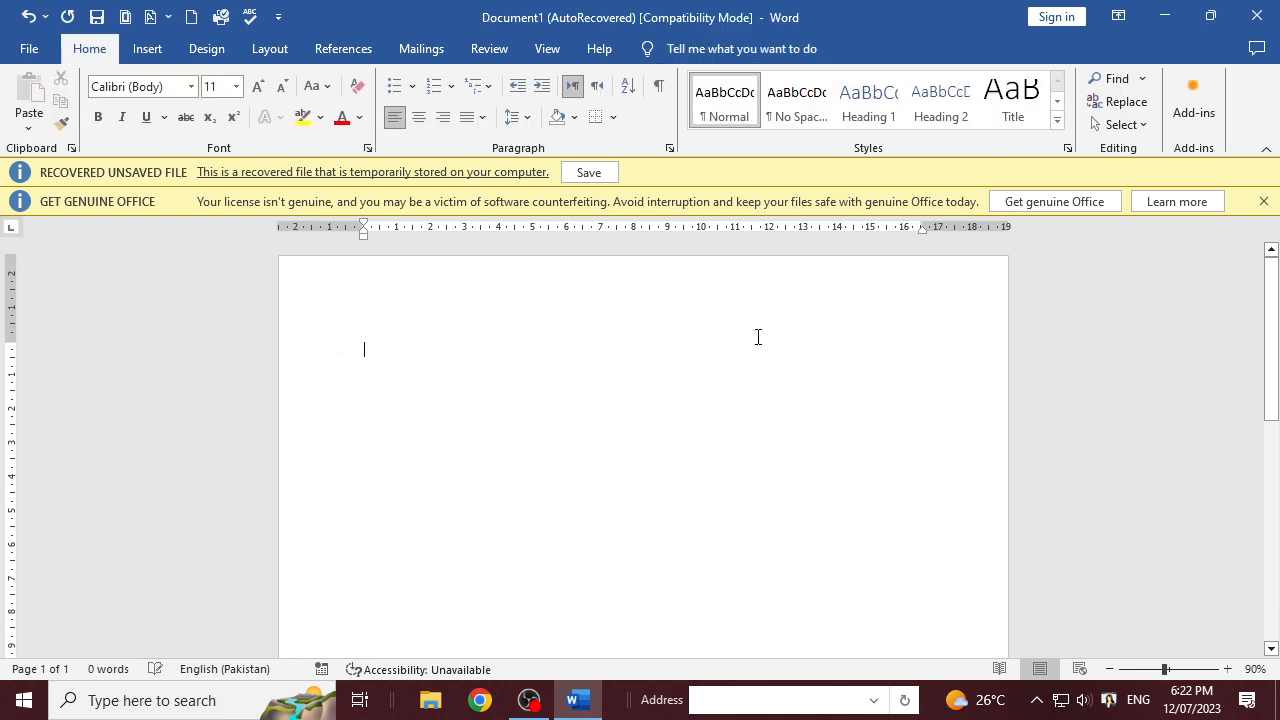
{"action": "left_click", "coordinate": [147, 48]}
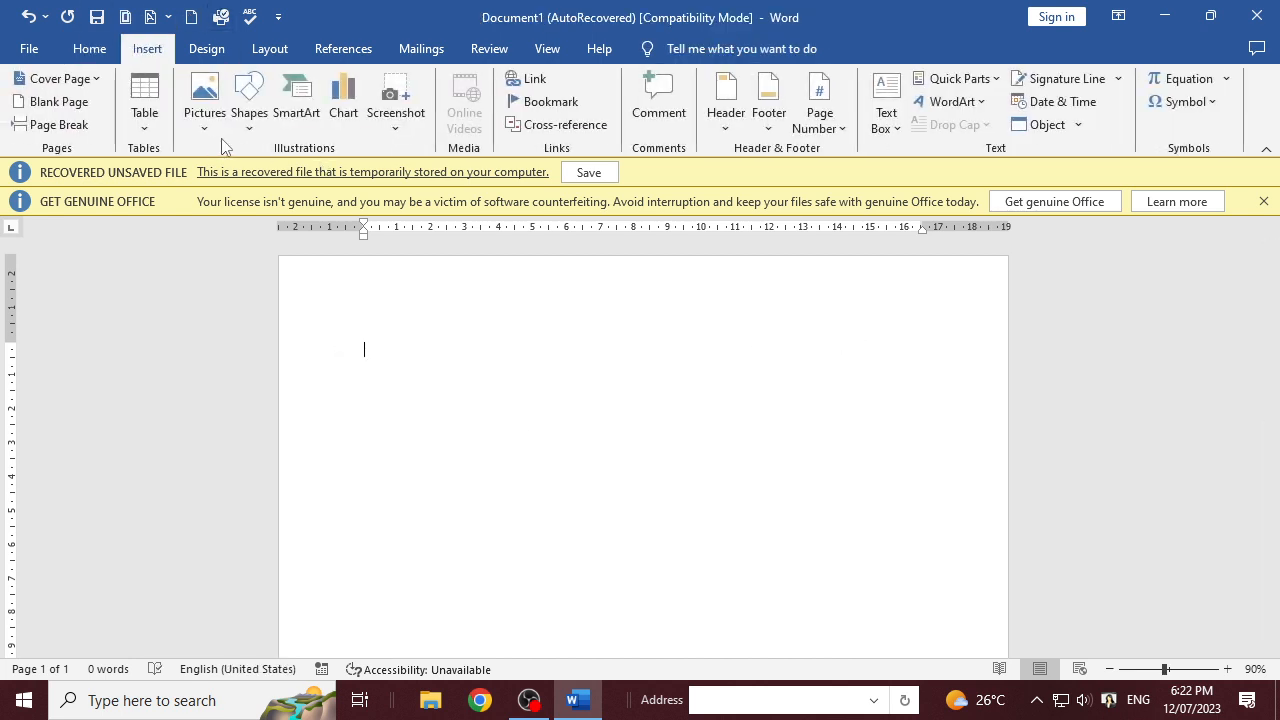
{"action": "left_click", "coordinate": [296, 100]}
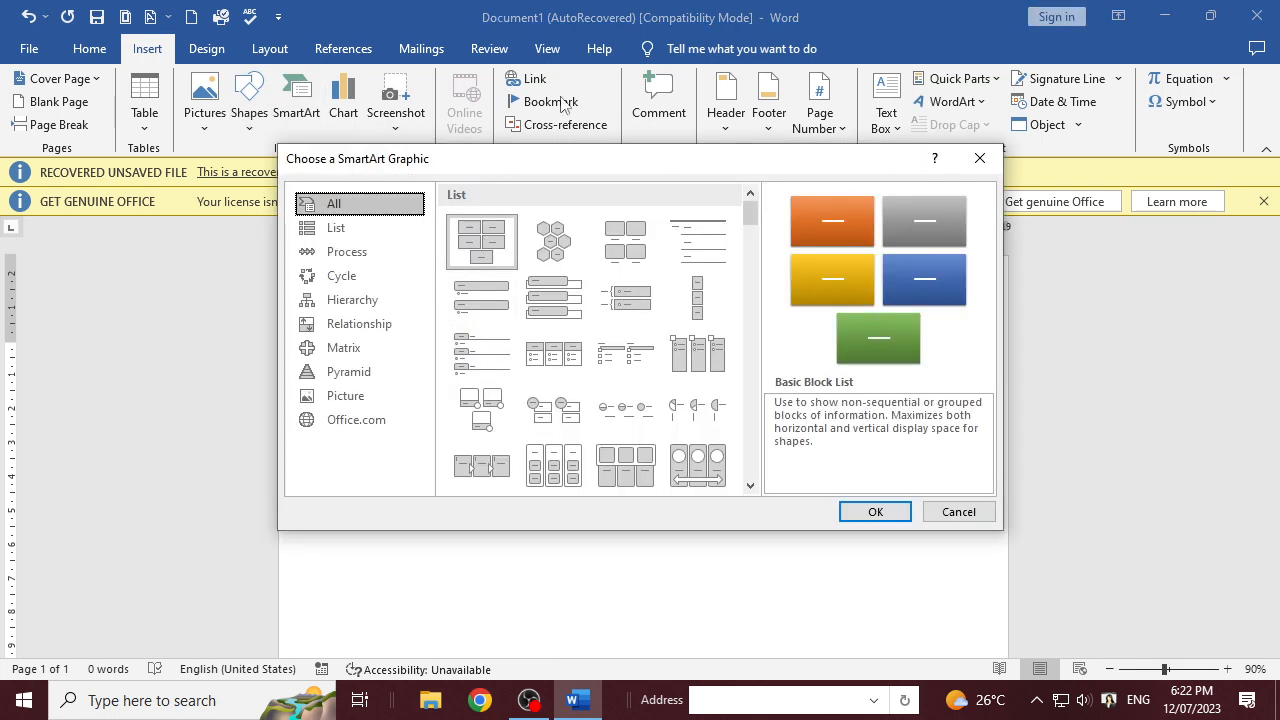
{"action": "left_click", "coordinate": [546, 258]}
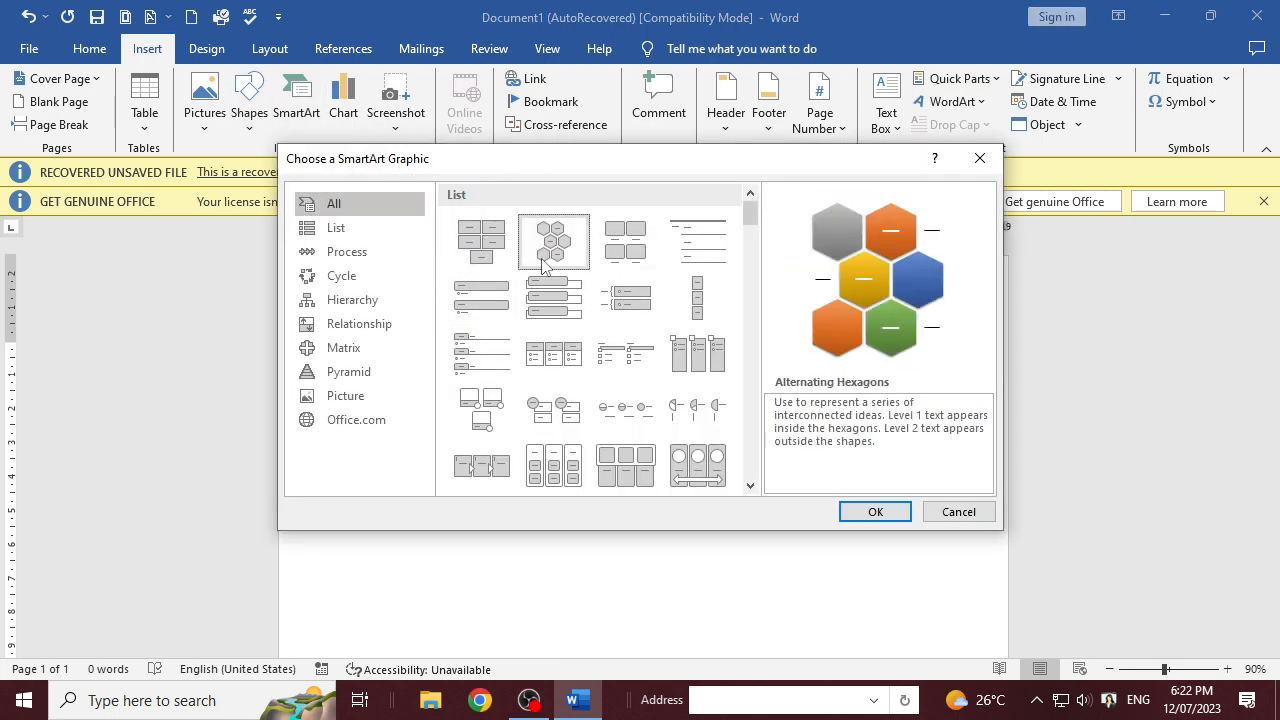
{"action": "left_click", "coordinate": [884, 513]}
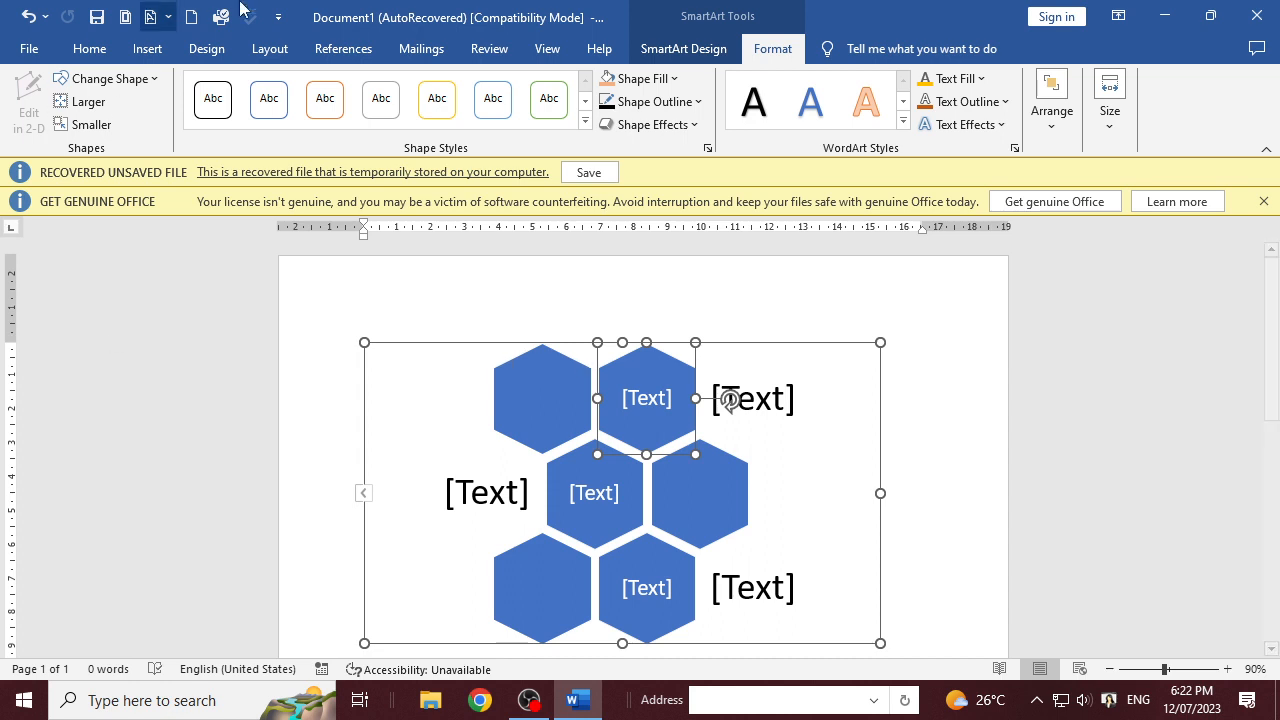
- Move the first text hexagon down to the last place and label the top text hexagon Ms Word
{"action": "left_click", "coordinate": [708, 52]}
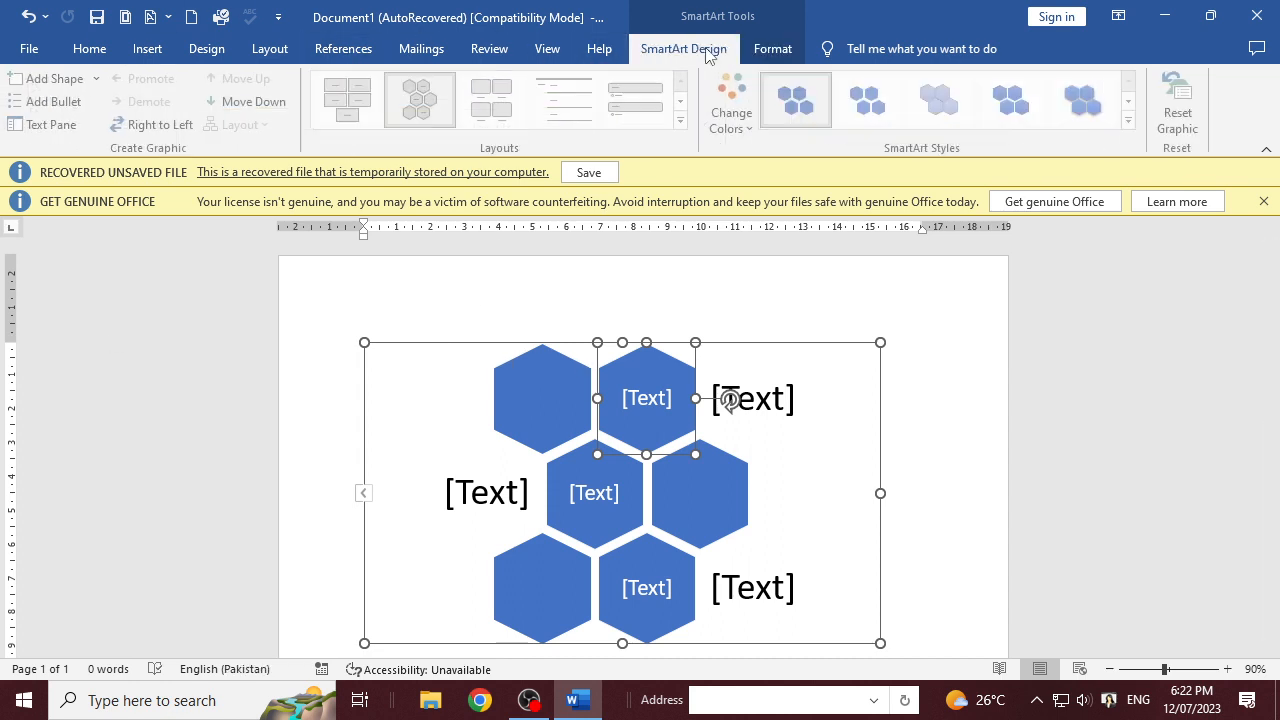
{"action": "left_click", "coordinate": [247, 108]}
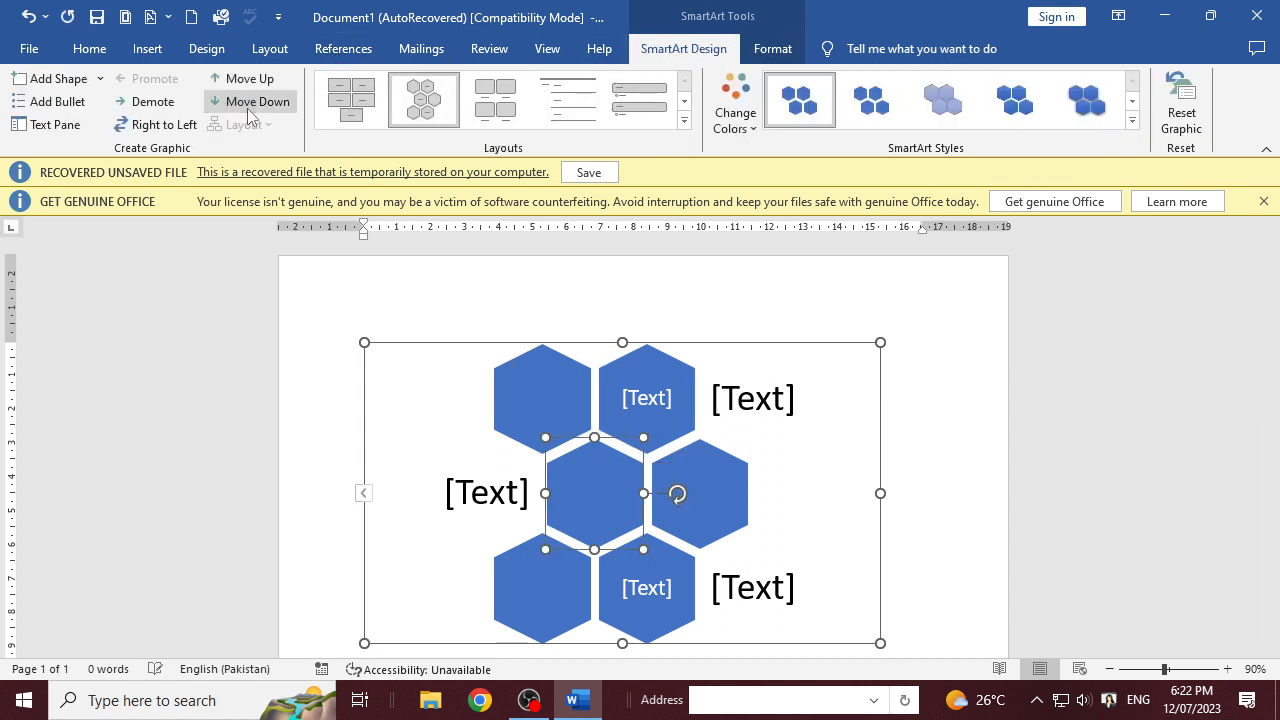
{"action": "left_click", "coordinate": [647, 397]}
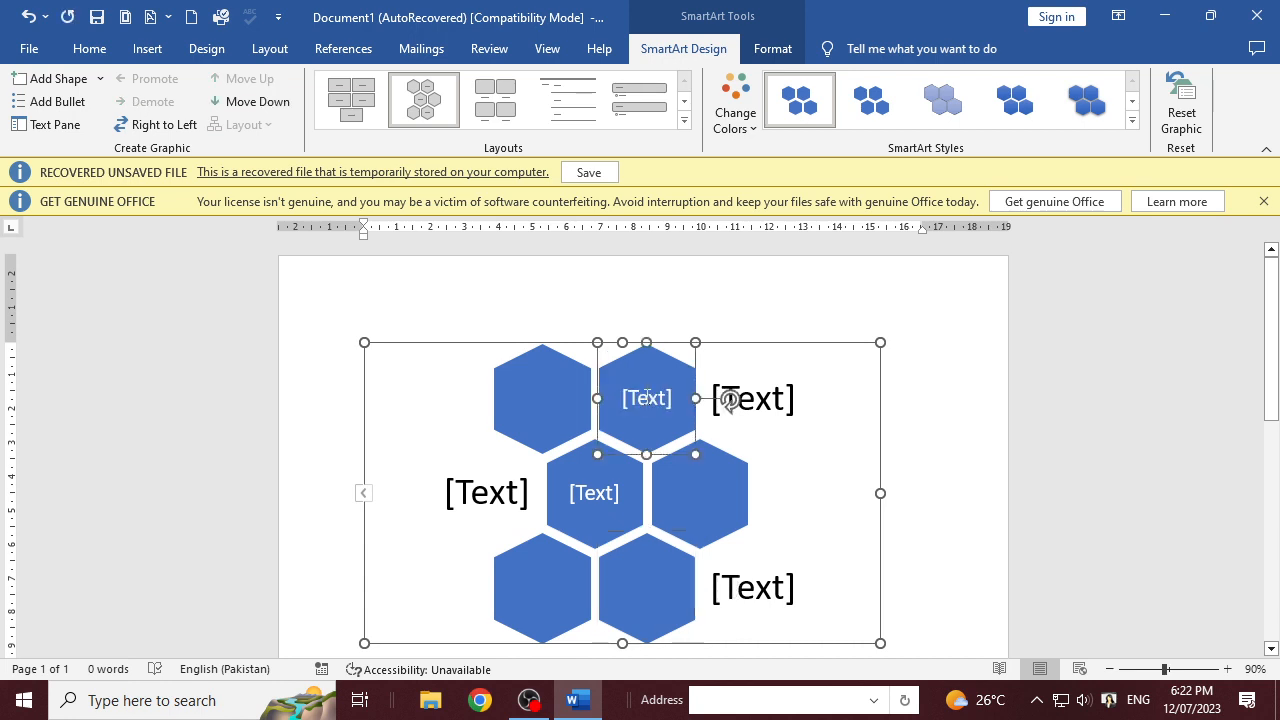
{"action": "left_click", "coordinate": [646, 398]}
{"action": "type", "text": "Ms"}
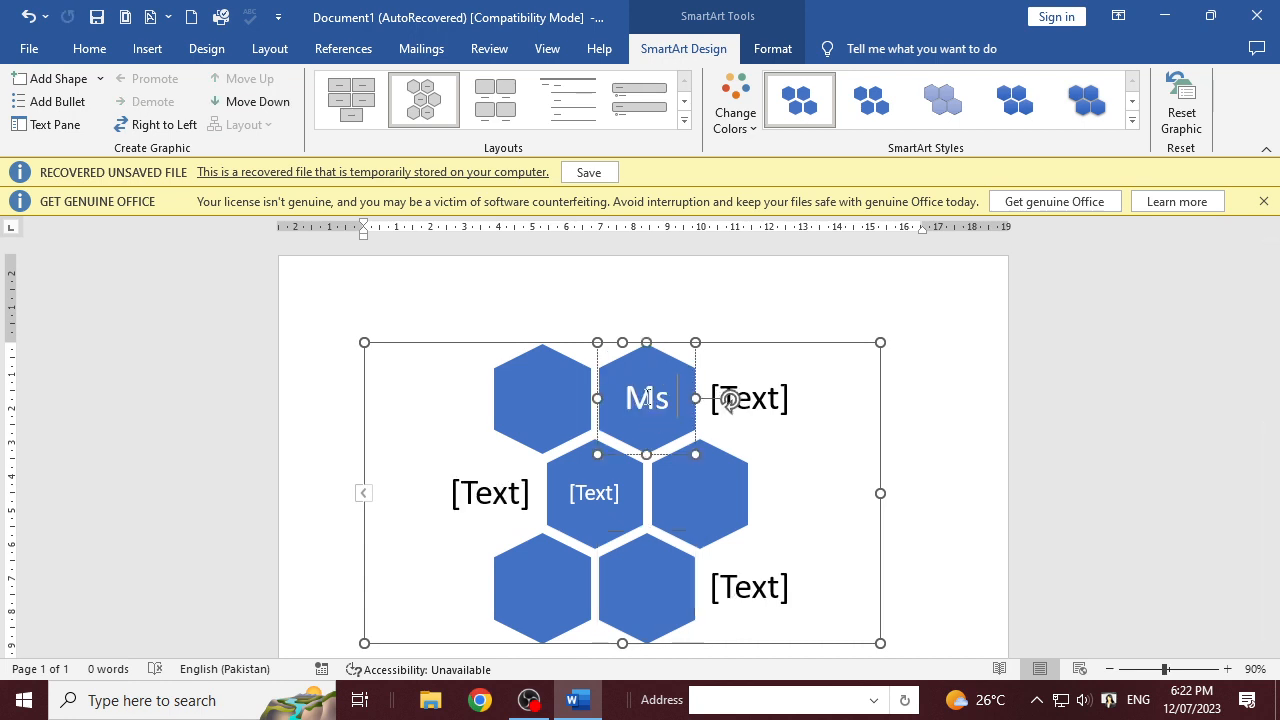
{"action": "type", "text": " Eor"}
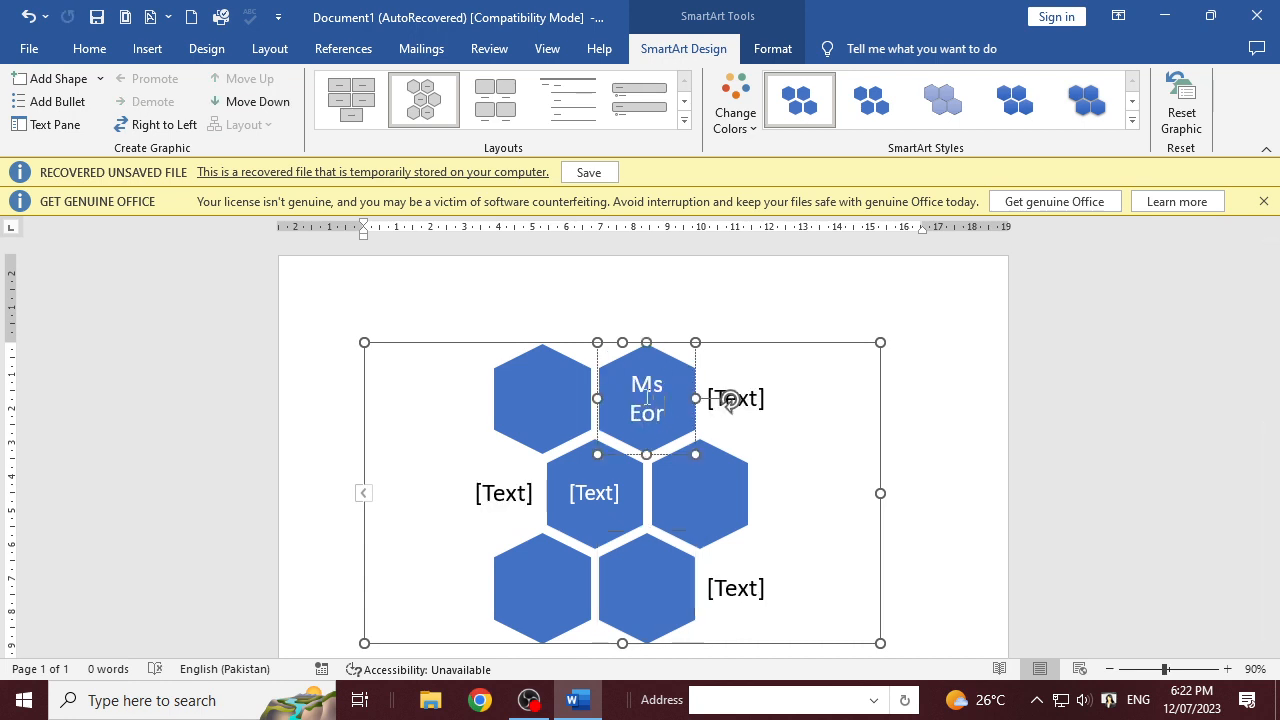
{"action": "key", "text": "BackSpace"}
{"action": "key", "text": "BackSpace"}
{"action": "key", "text": "BackSpace"}
{"action": "type", "text": "Wor"}
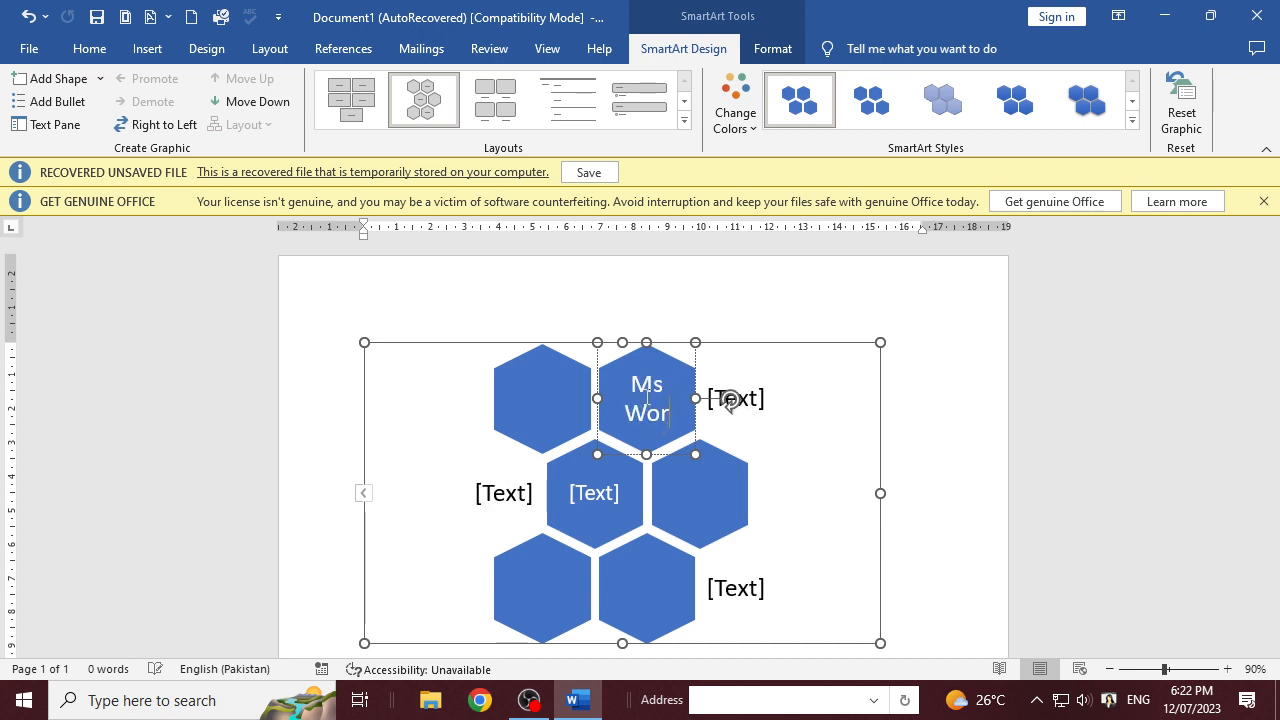
{"action": "type", "text": "d"}
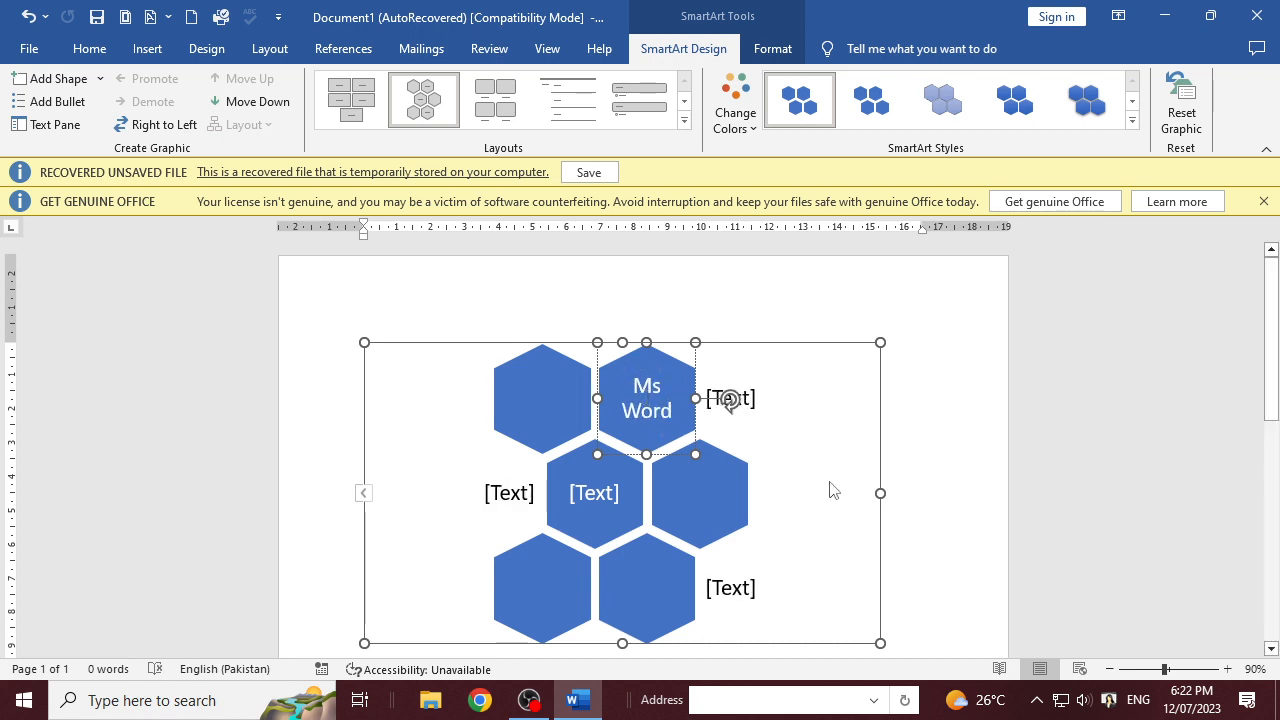
- Move the Ms Word hexagon down two places in the order and back up to the first place
{"action": "left_click", "coordinate": [603, 390]}
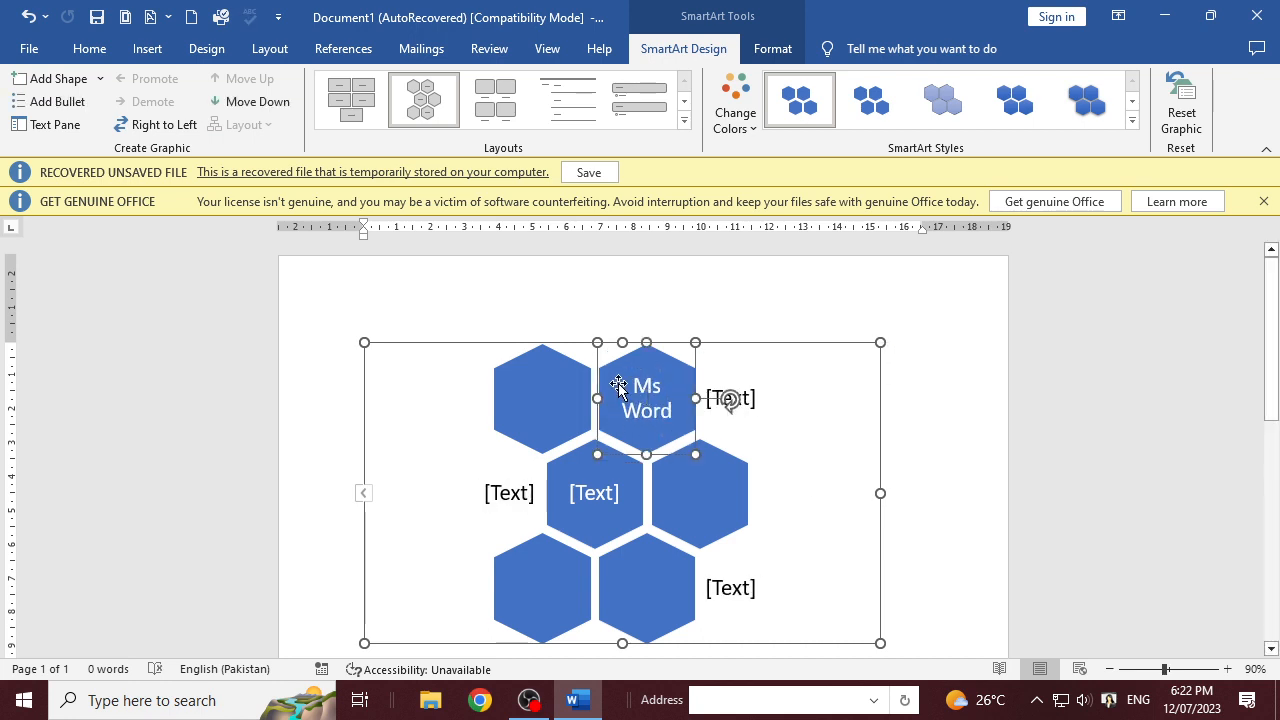
{"action": "left_click", "coordinate": [275, 101]}
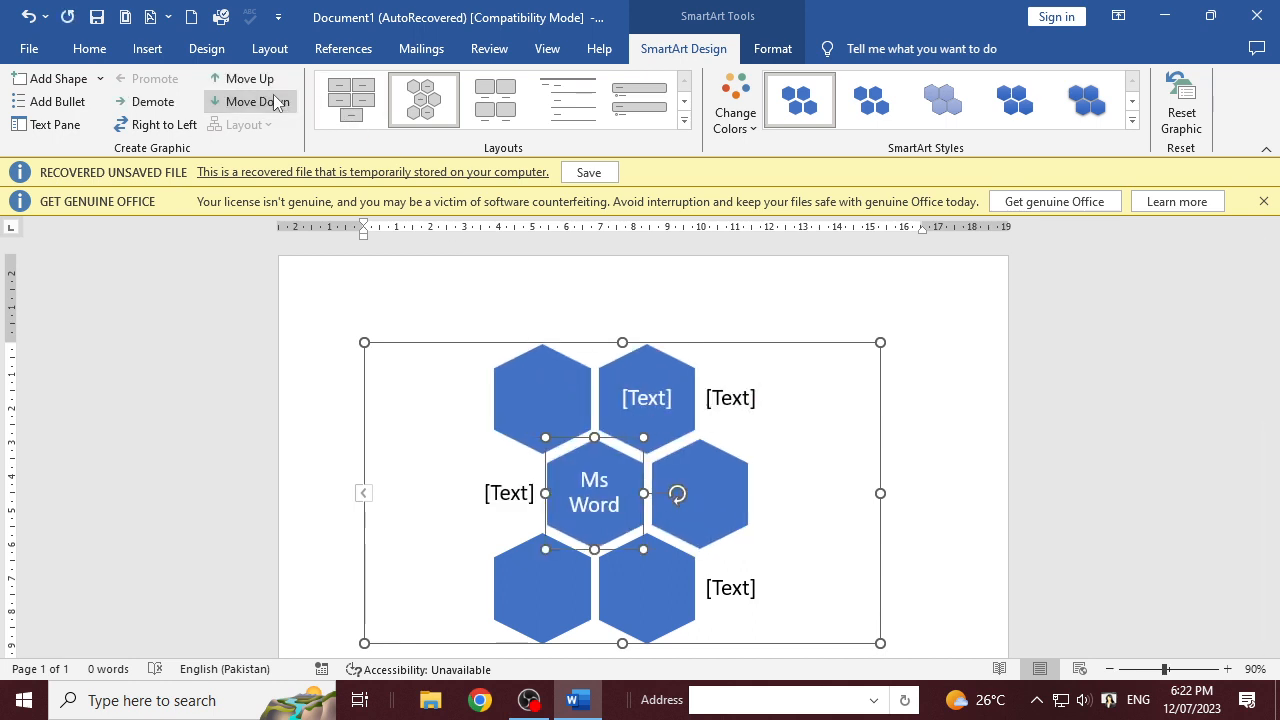
{"action": "left_click", "coordinate": [275, 101]}
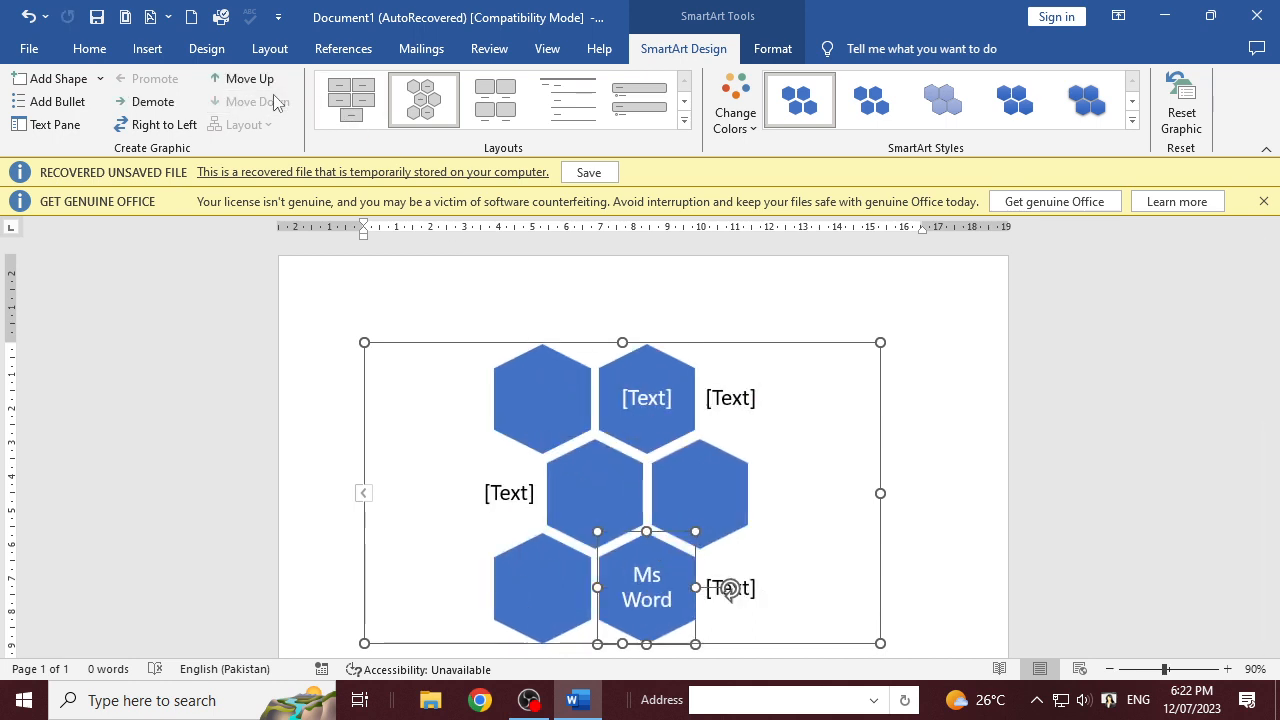
{"action": "left_click", "coordinate": [240, 82]}
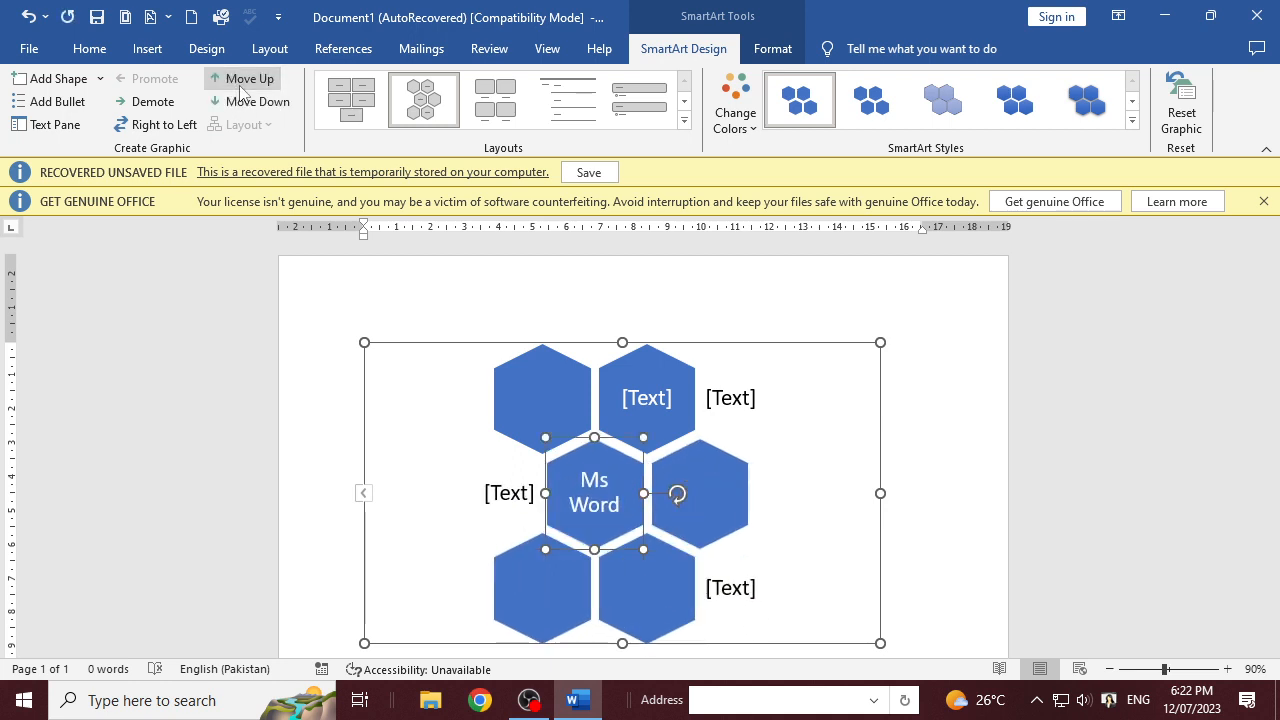
{"action": "left_click", "coordinate": [240, 82]}
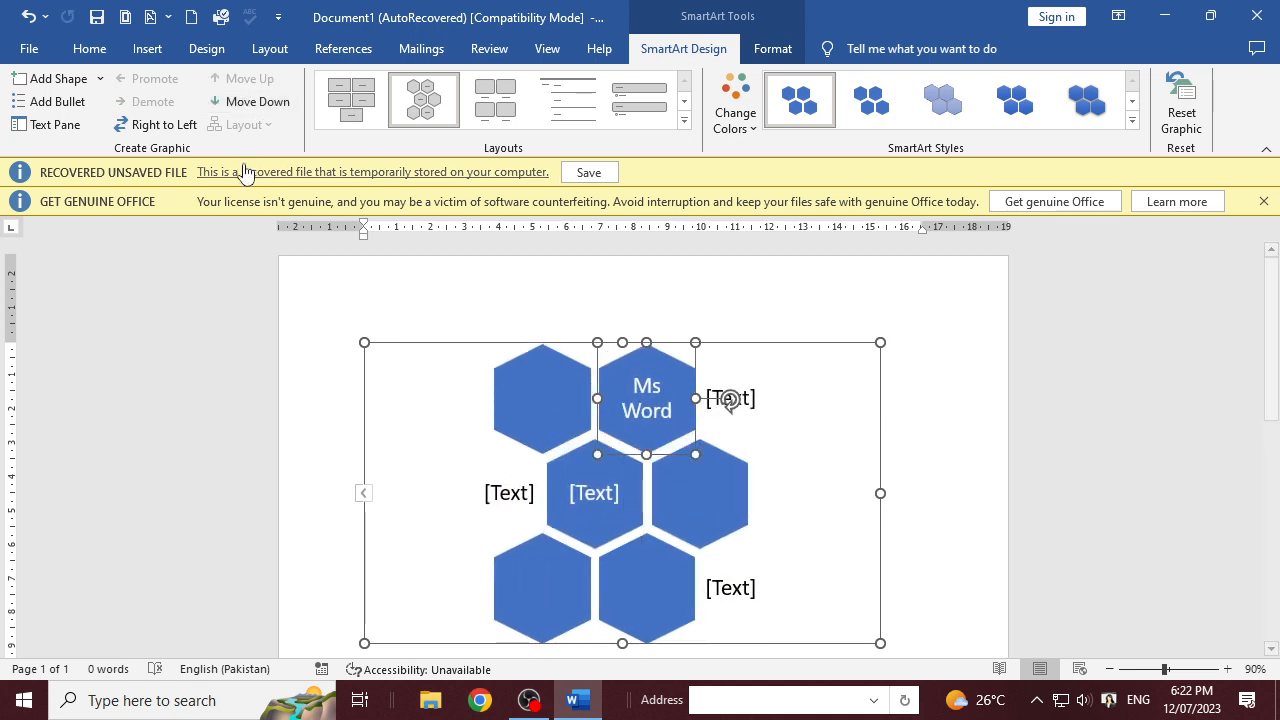
- Switch the hexagon graphic's layout direction with Right to Left, switch it back and select the whole graphic
{"action": "left_click", "coordinate": [183, 128]}
{"action": "left_click", "coordinate": [183, 128]}
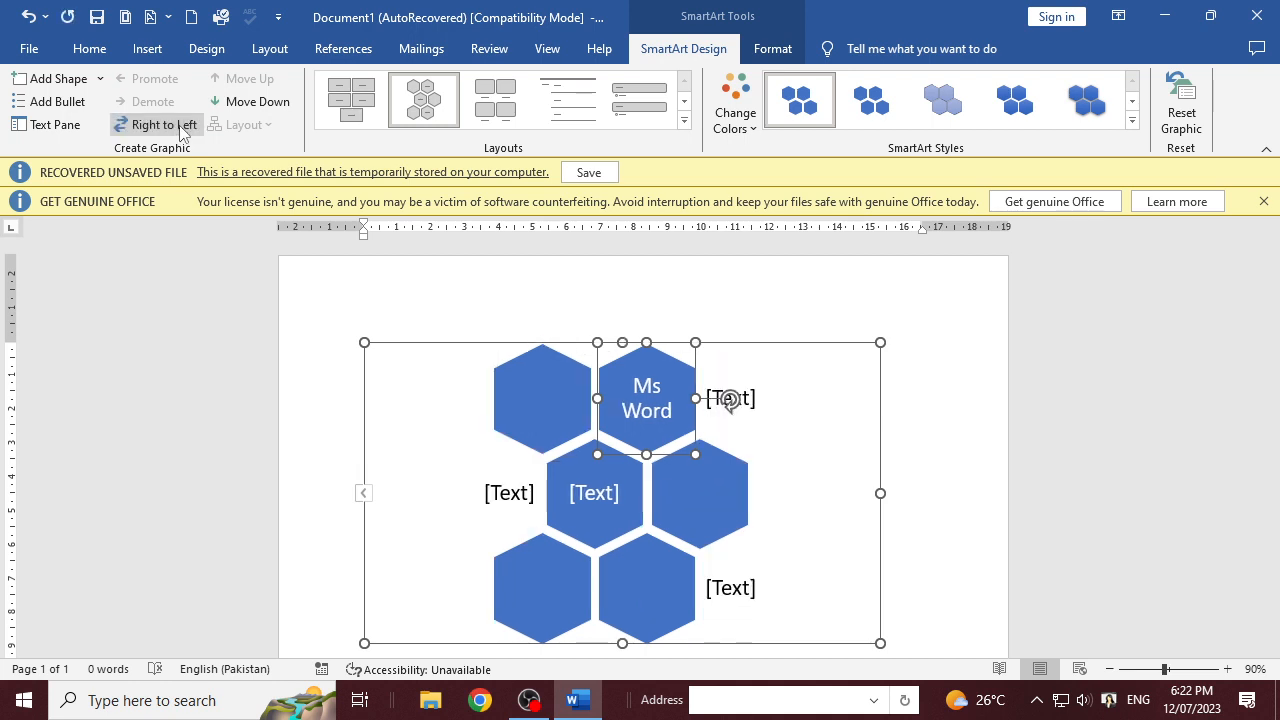
{"action": "left_click", "coordinate": [762, 418]}
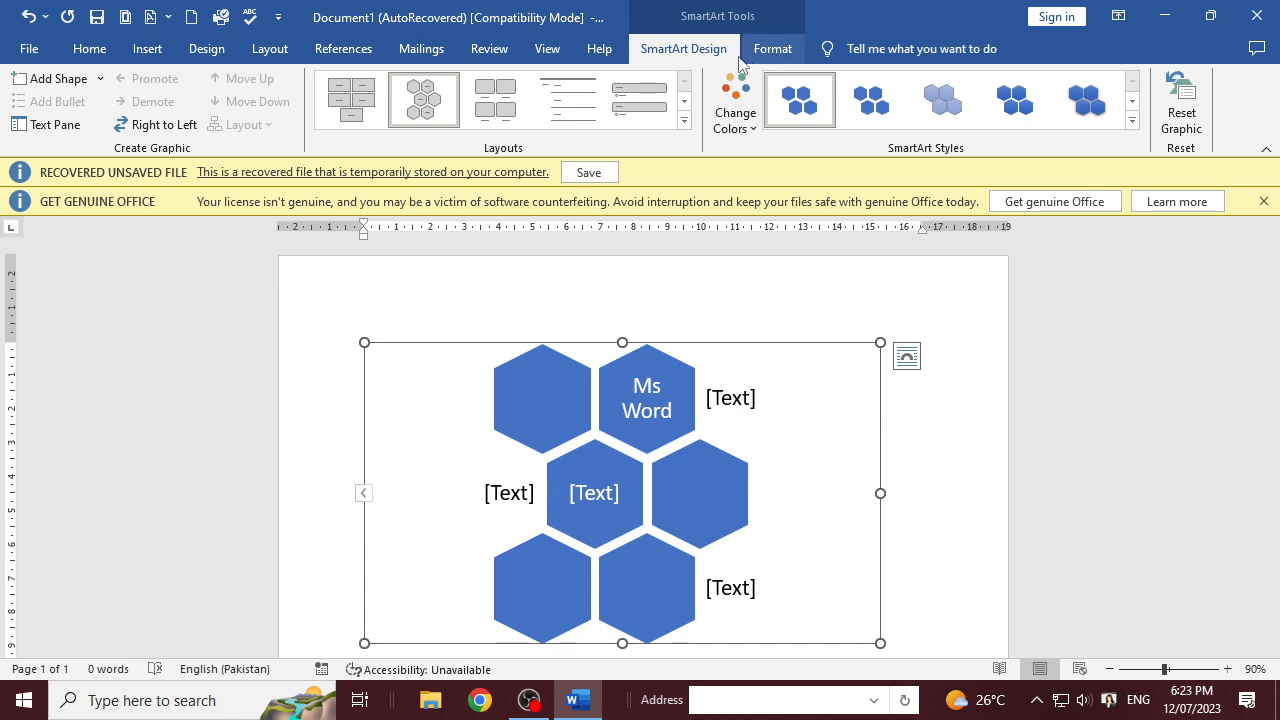
- Delete the Alternating Hexagons SmartArt graphic from the page
{"action": "left_click", "coordinate": [320, 343]}
{"action": "left_click", "coordinate": [497, 368]}
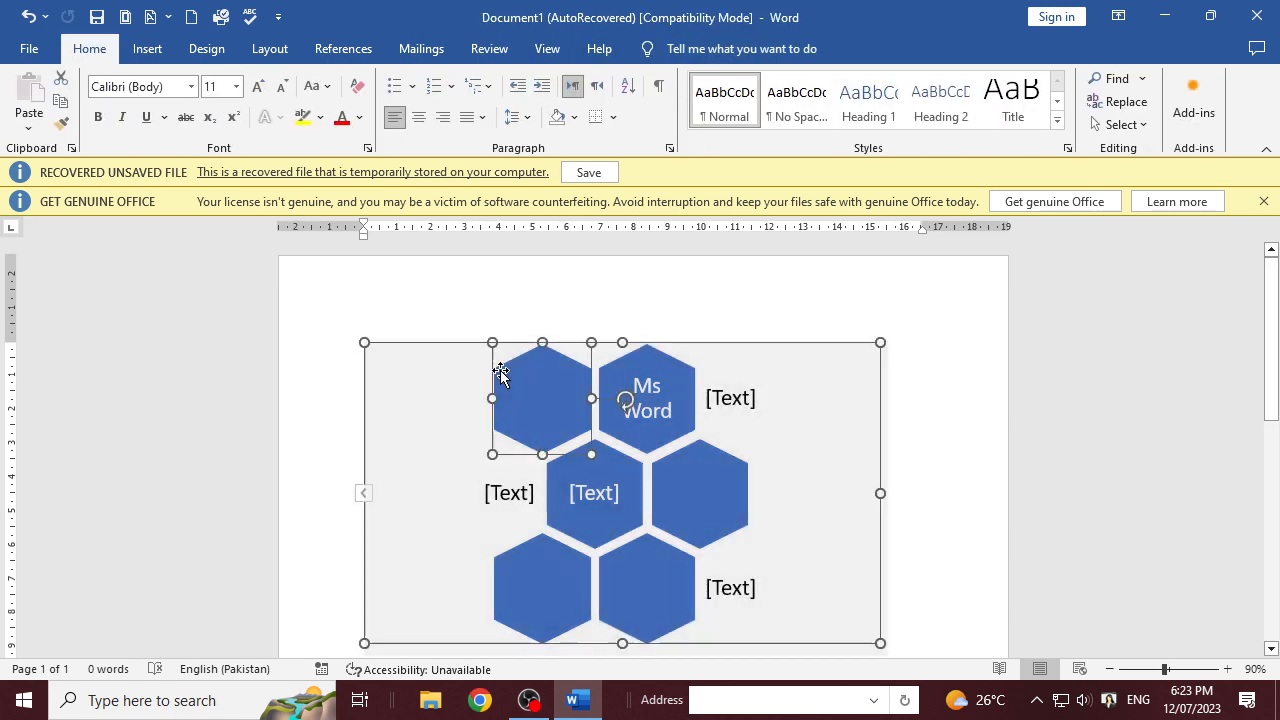
{"action": "key", "text": "Delete"}
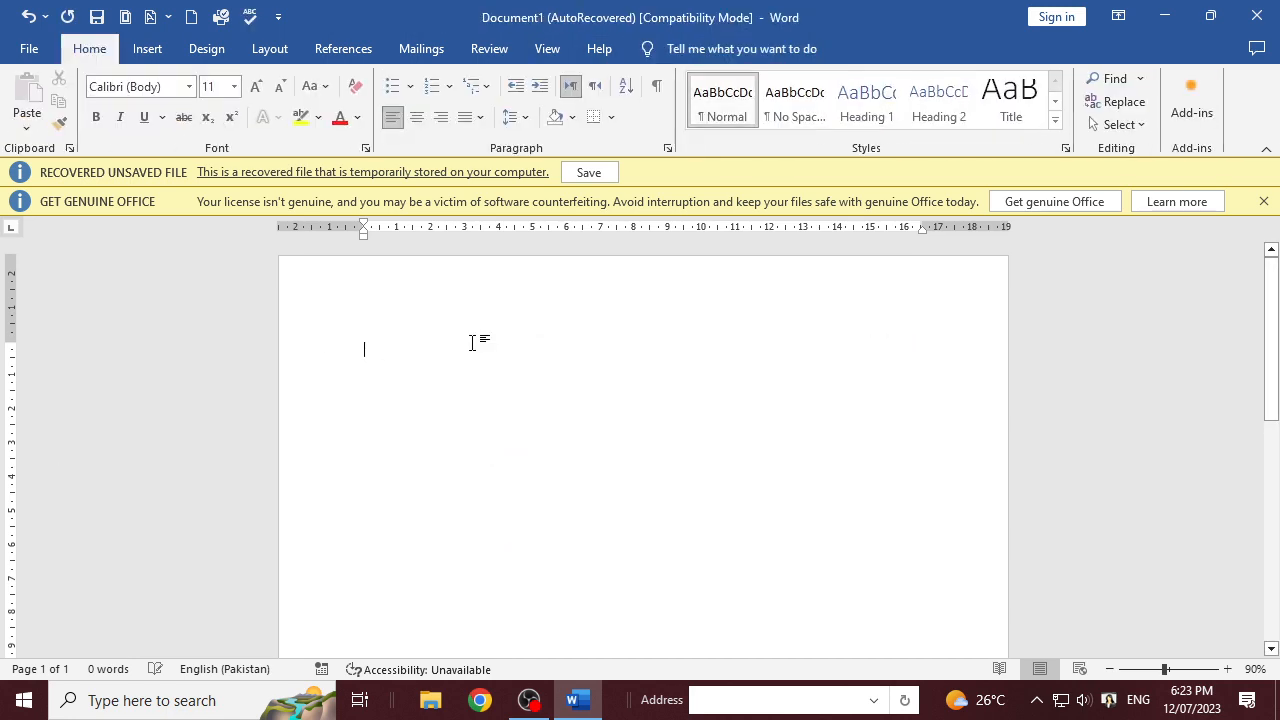
- Start inserting a chart and preview the Line, Pie, Bar, Area, X Y (Scatter) and Surface chart types
{"action": "left_click", "coordinate": [147, 48]}
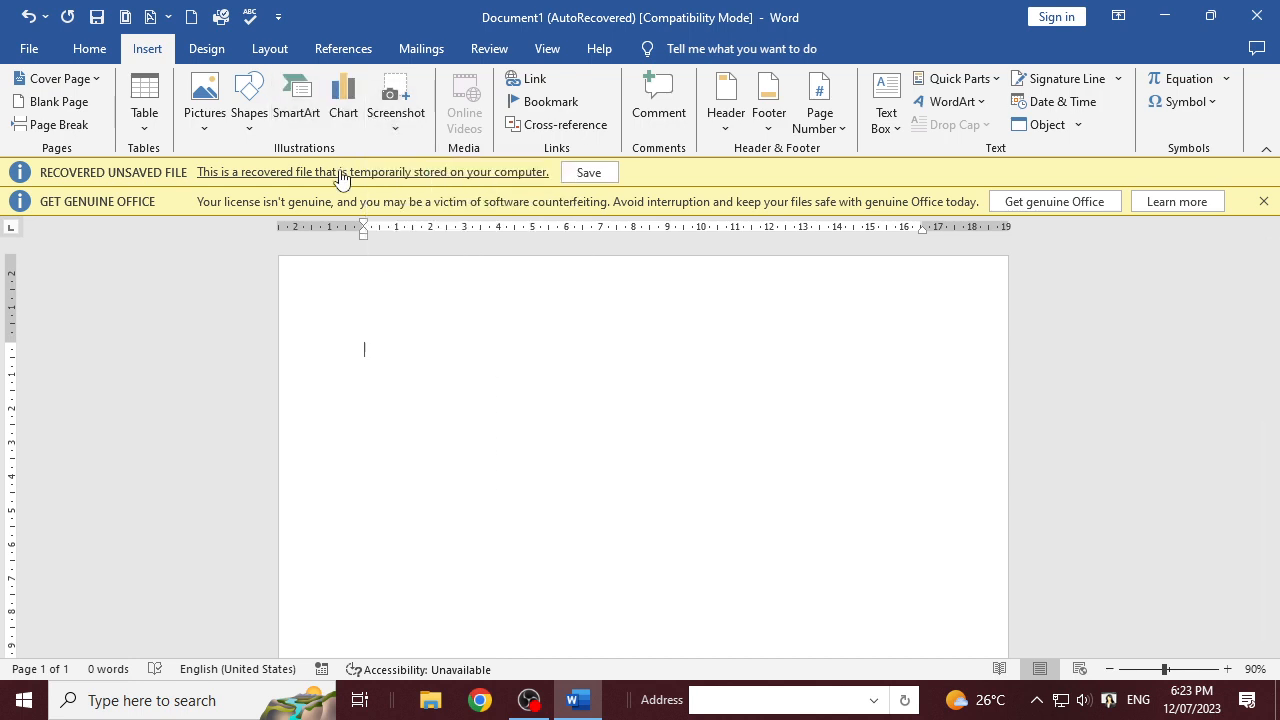
{"action": "left_click", "coordinate": [346, 97]}
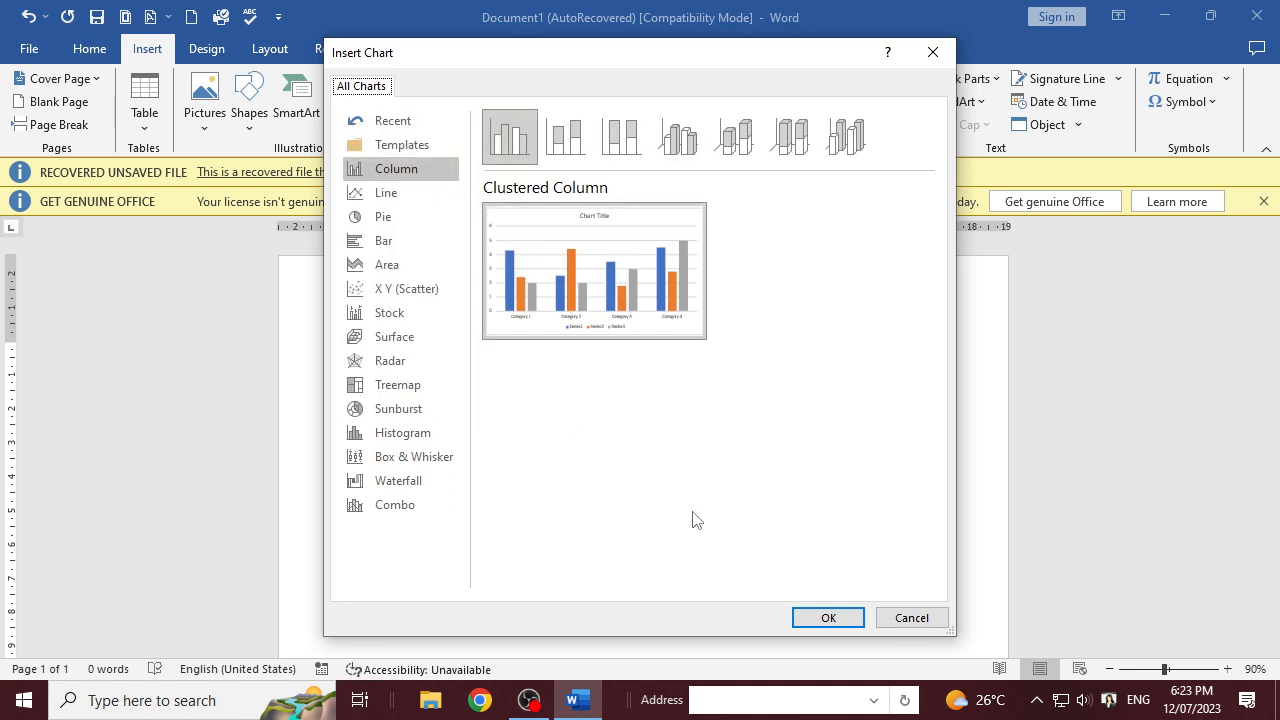
{"action": "left_click", "coordinate": [362, 196]}
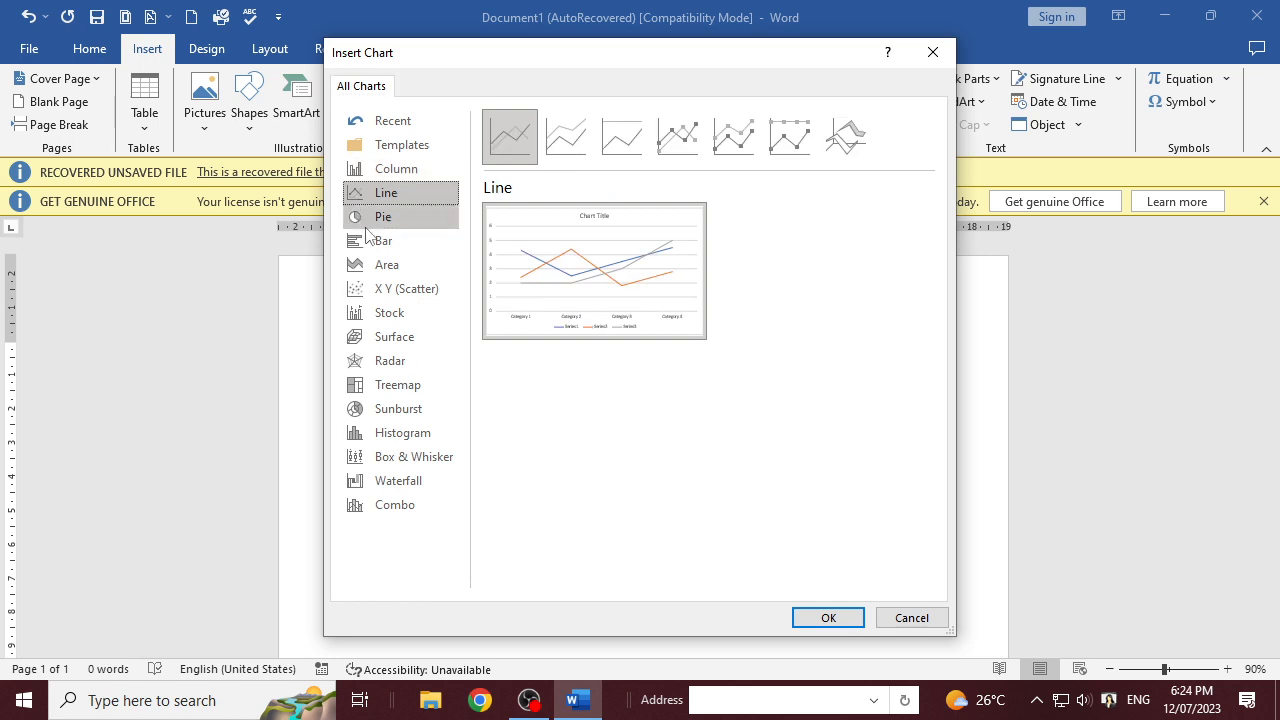
{"action": "left_click", "coordinate": [378, 217]}
{"action": "left_click", "coordinate": [383, 244]}
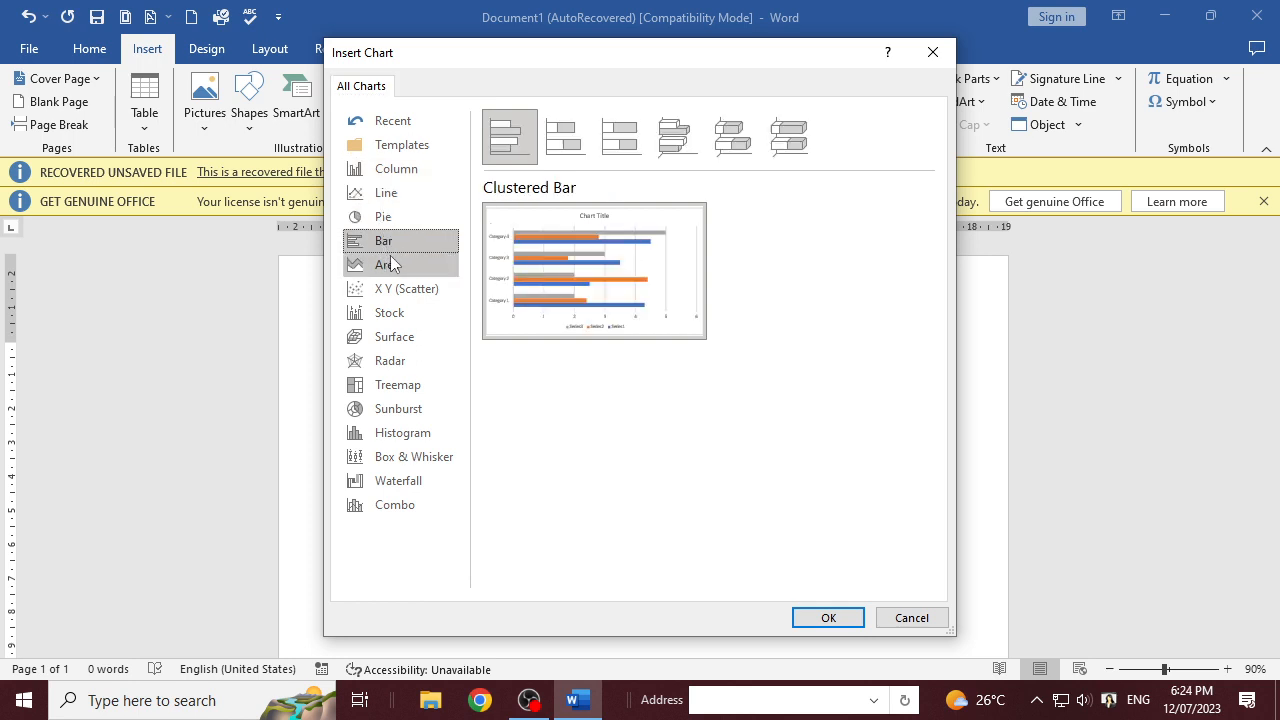
{"action": "left_click", "coordinate": [390, 258]}
{"action": "left_click", "coordinate": [398, 290]}
{"action": "left_click", "coordinate": [409, 336]}
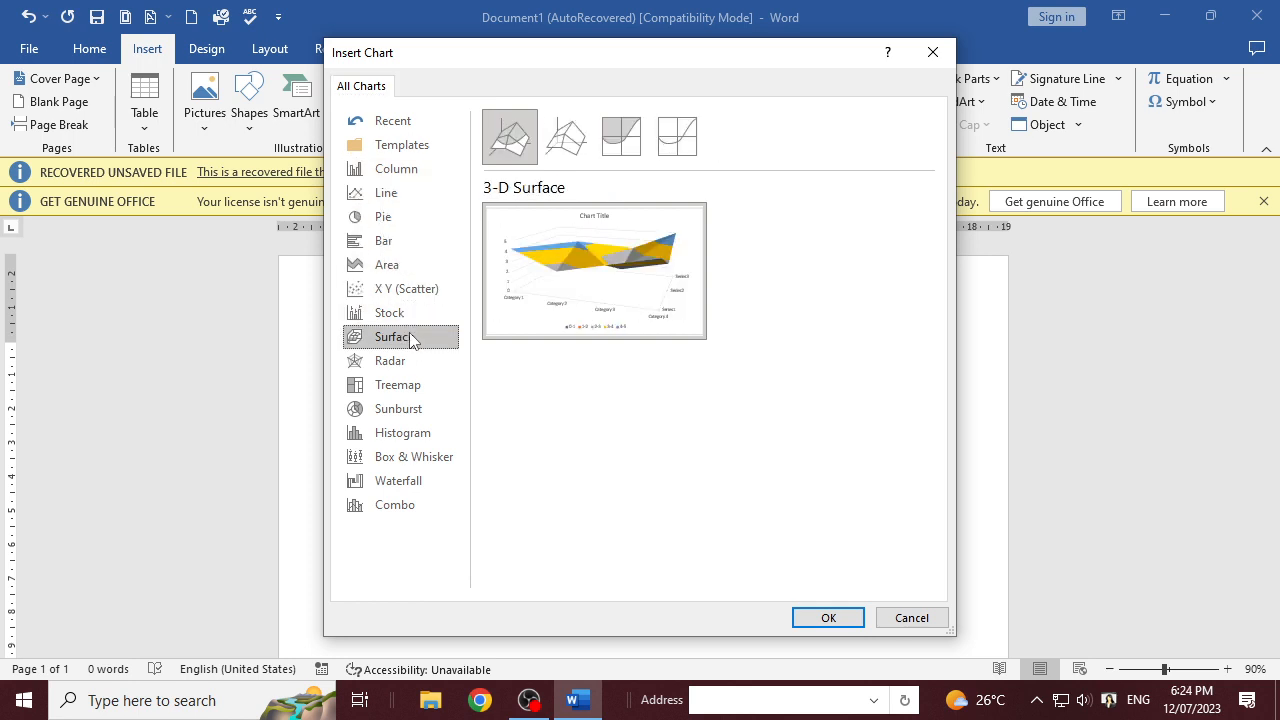
- Examine the Treemap, Histogram, Waterfall and Sunburst chart types, returning to the Surface type
{"action": "left_click", "coordinate": [409, 384]}
{"action": "left_click", "coordinate": [414, 433]}
{"action": "left_click", "coordinate": [411, 478]}
{"action": "left_click", "coordinate": [418, 390]}
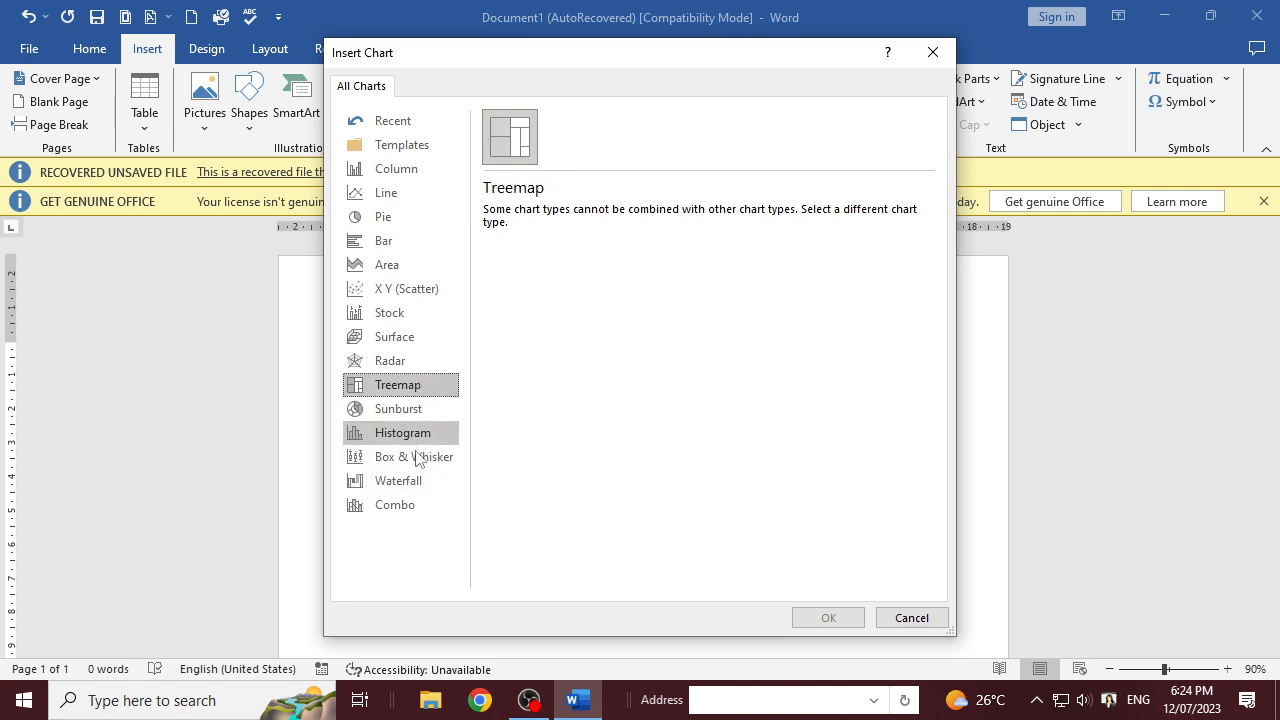
{"action": "left_click", "coordinate": [425, 434]}
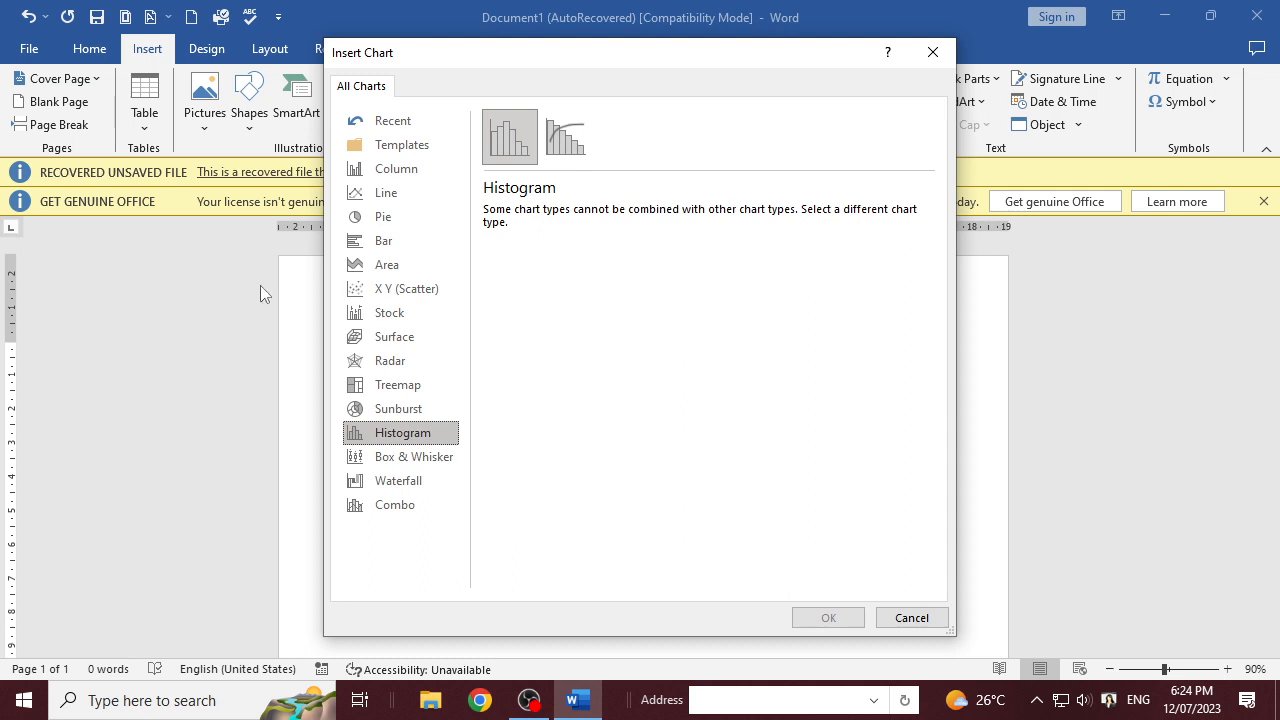
{"action": "left_click", "coordinate": [396, 408]}
{"action": "left_click", "coordinate": [396, 384]}
{"action": "left_click", "coordinate": [398, 340]}
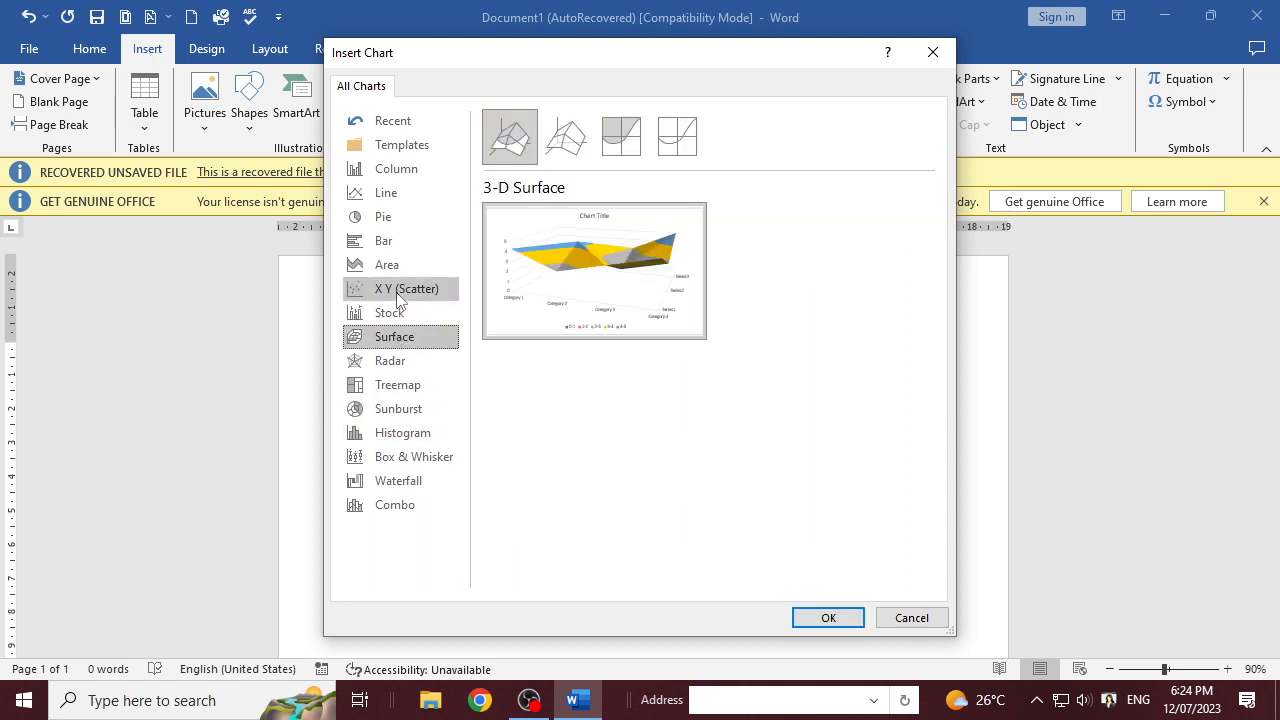
{"action": "left_click", "coordinate": [405, 290]}
{"action": "left_click", "coordinate": [408, 241]}
{"action": "left_click", "coordinate": [416, 196]}
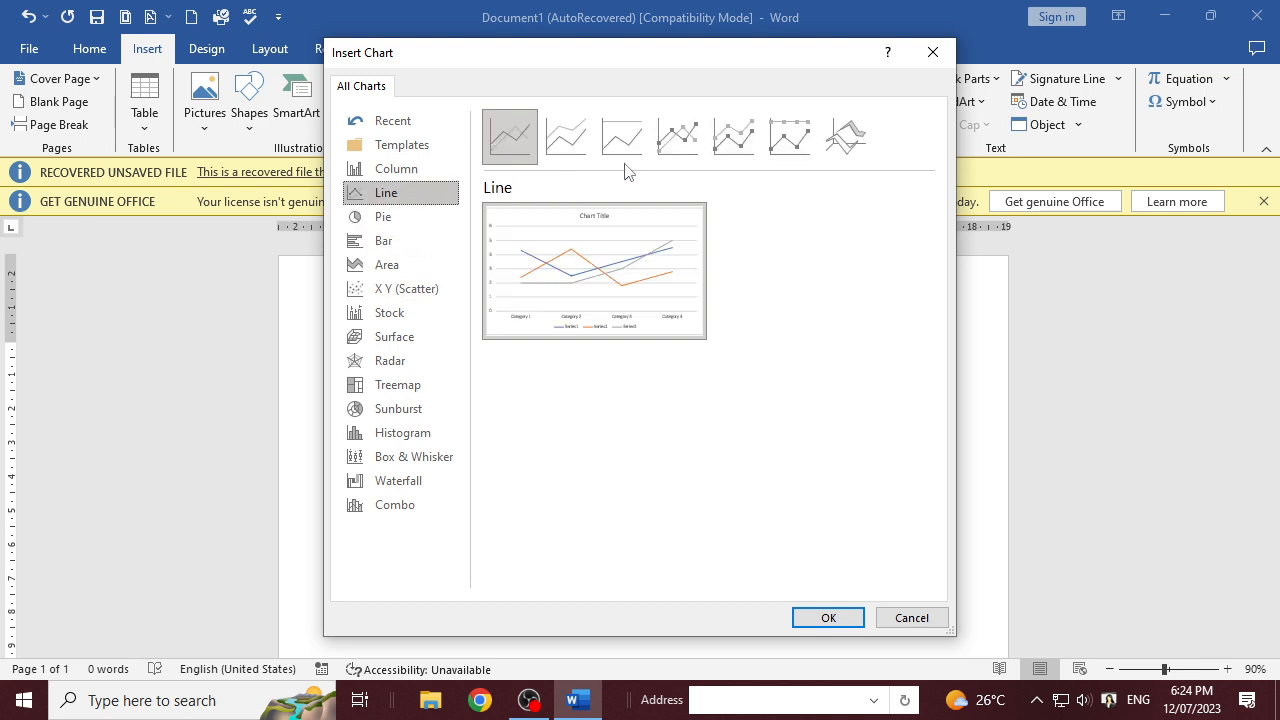
{"action": "left_click", "coordinate": [932, 53]}
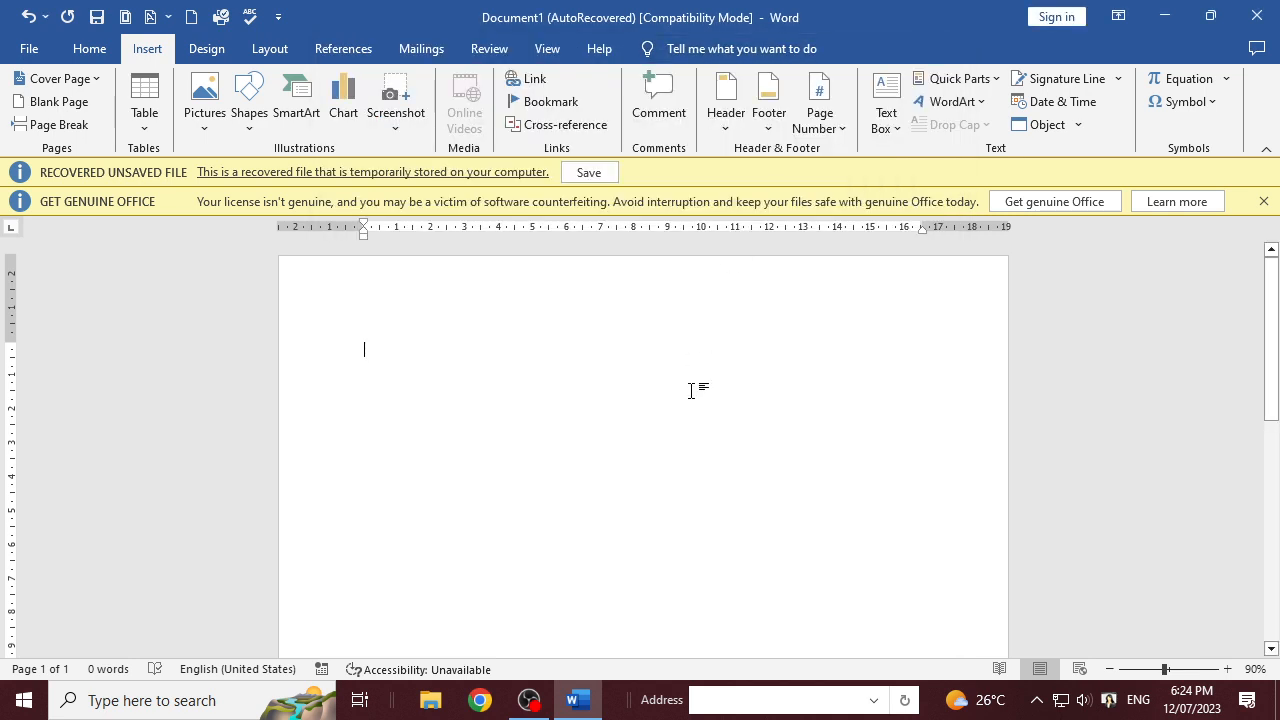
- Dismiss the licence notice and convert the document from compatibility mode to the newest file format
{"action": "left_click", "coordinate": [1263, 201]}
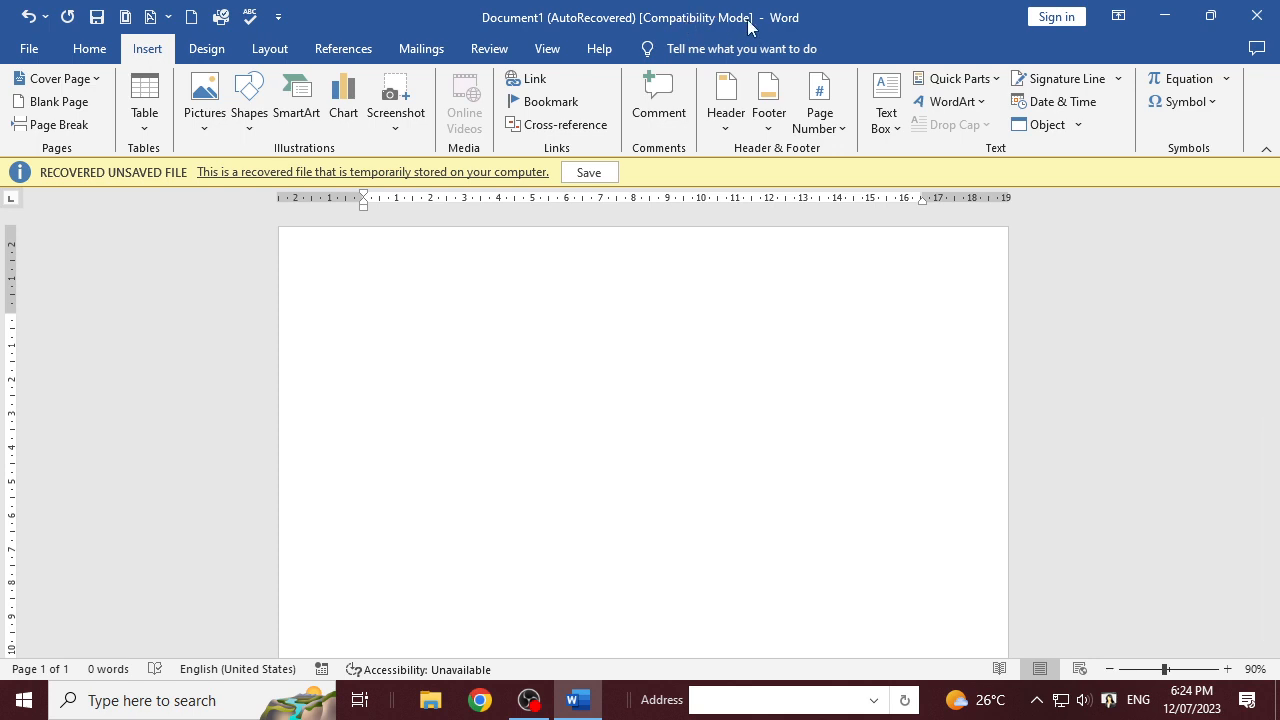
{"action": "left_click", "coordinate": [29, 50]}
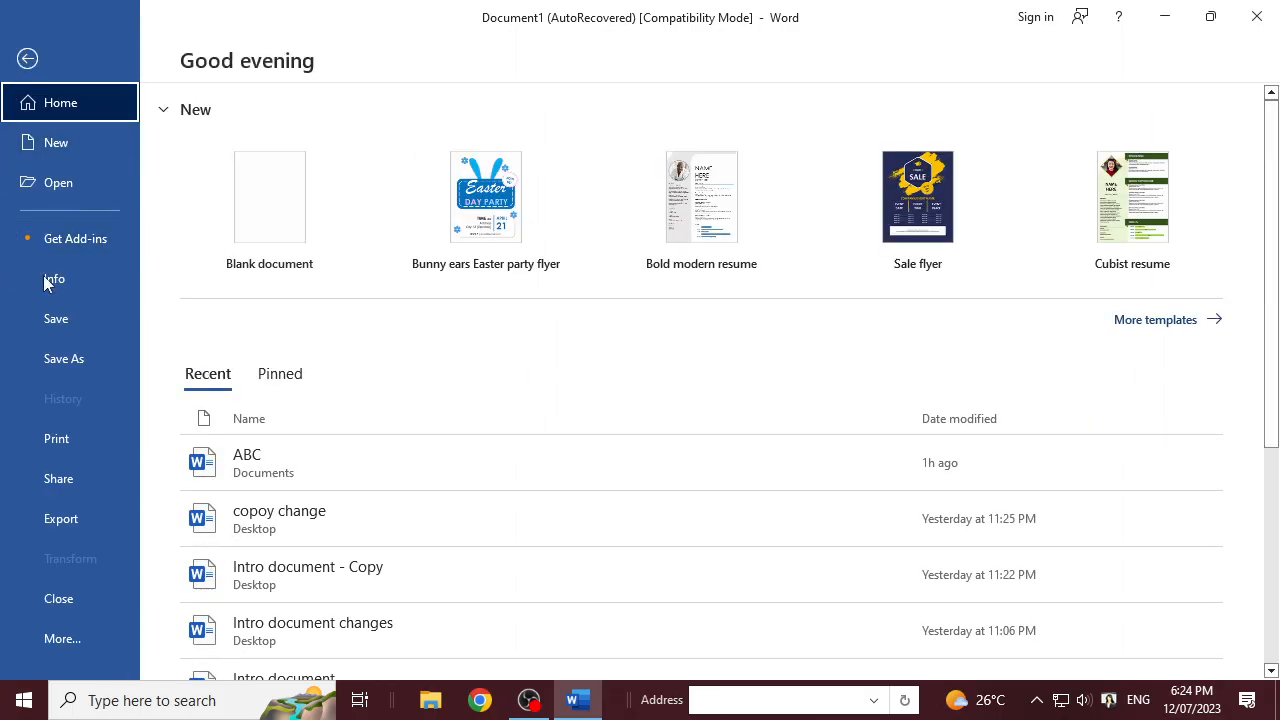
{"action": "left_click", "coordinate": [45, 280]}
{"action": "left_click", "coordinate": [233, 203]}
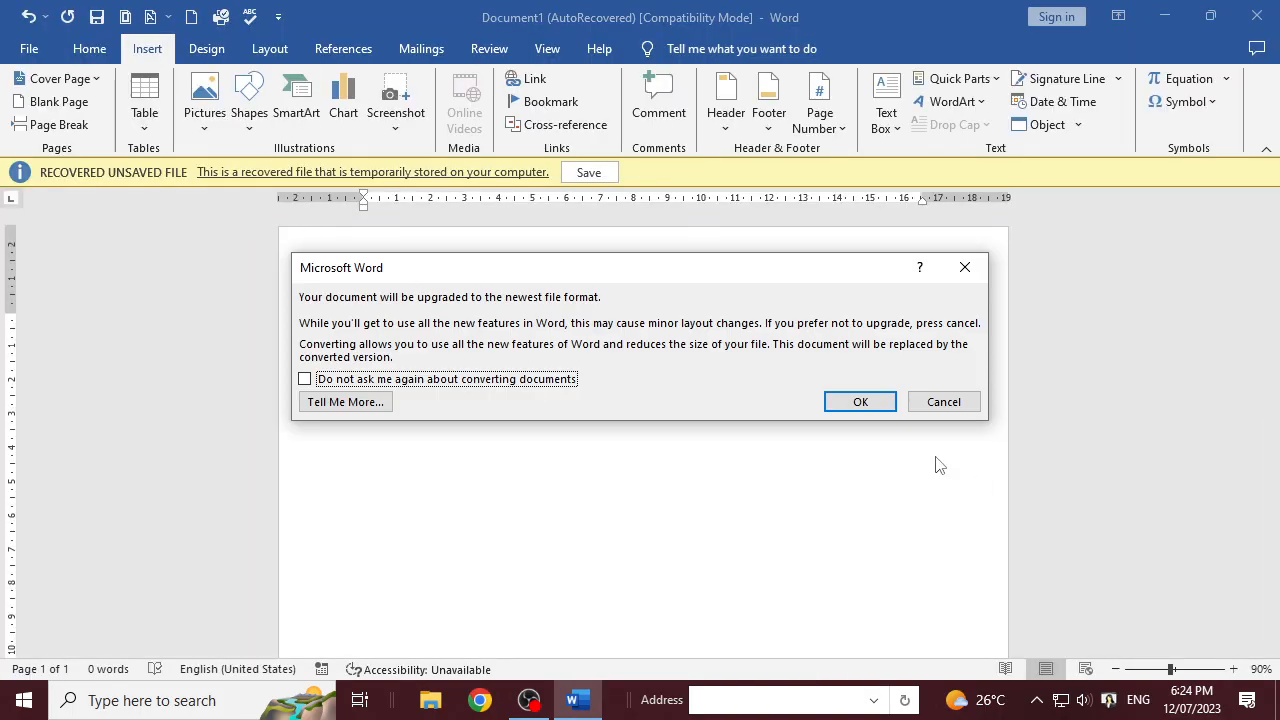
{"action": "left_click", "coordinate": [856, 402]}
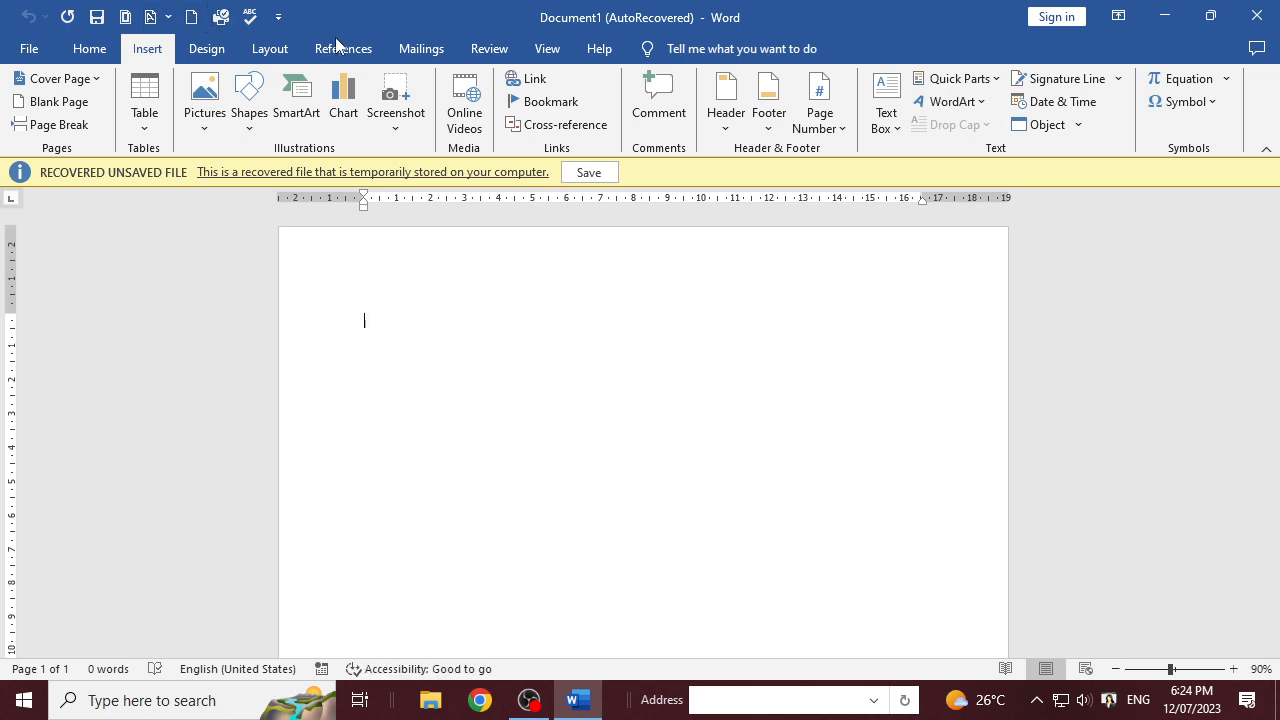
- Insert a Histogram chart into the document
{"action": "left_click", "coordinate": [343, 102]}
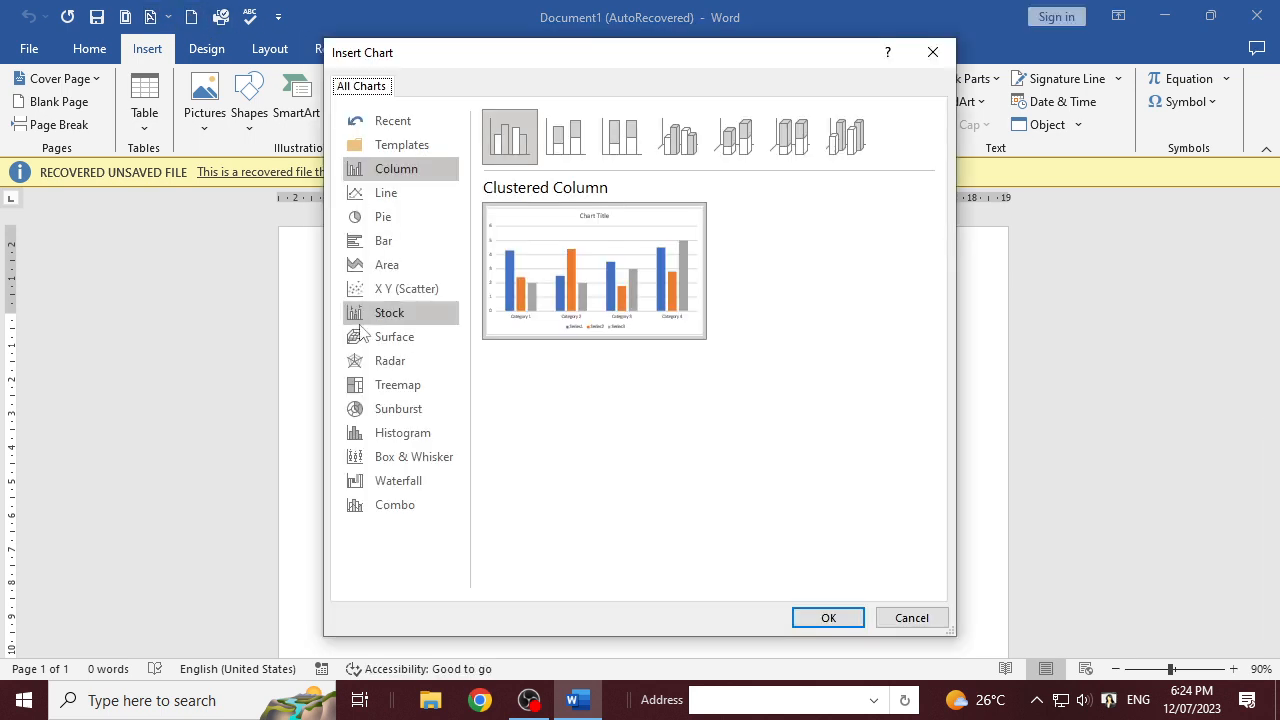
{"action": "left_click", "coordinate": [391, 435]}
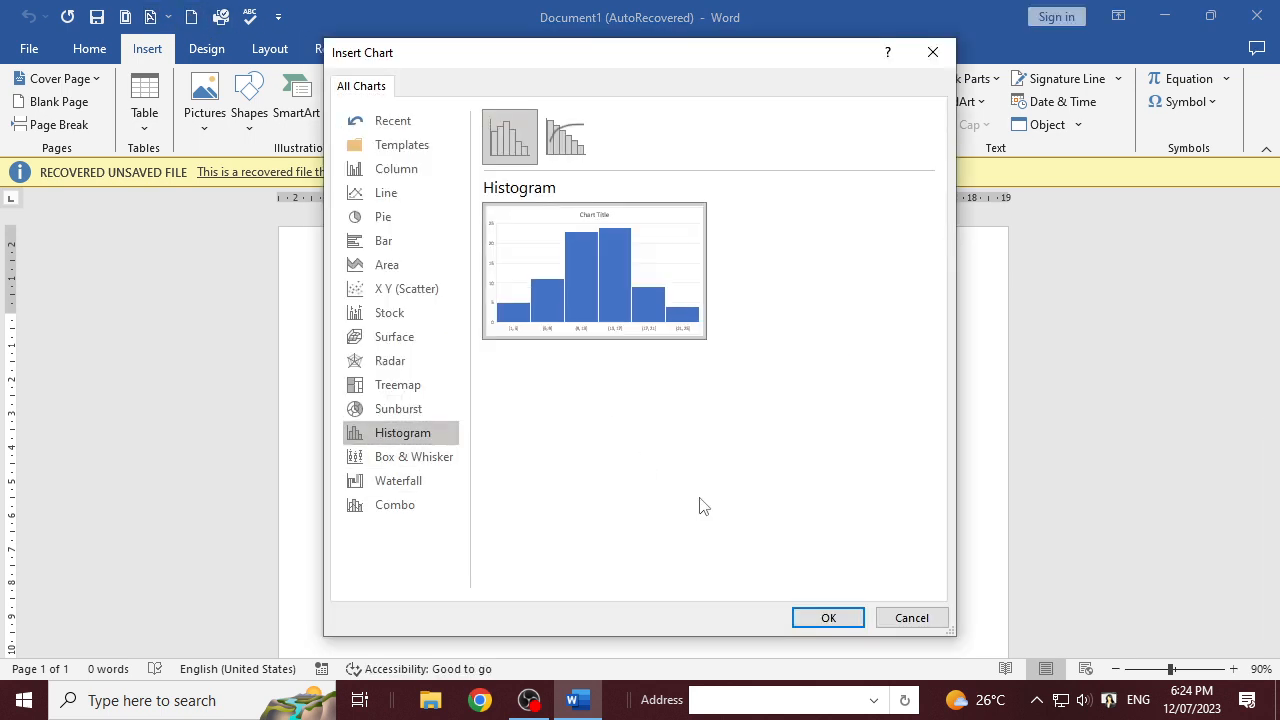
{"action": "left_click", "coordinate": [826, 615]}
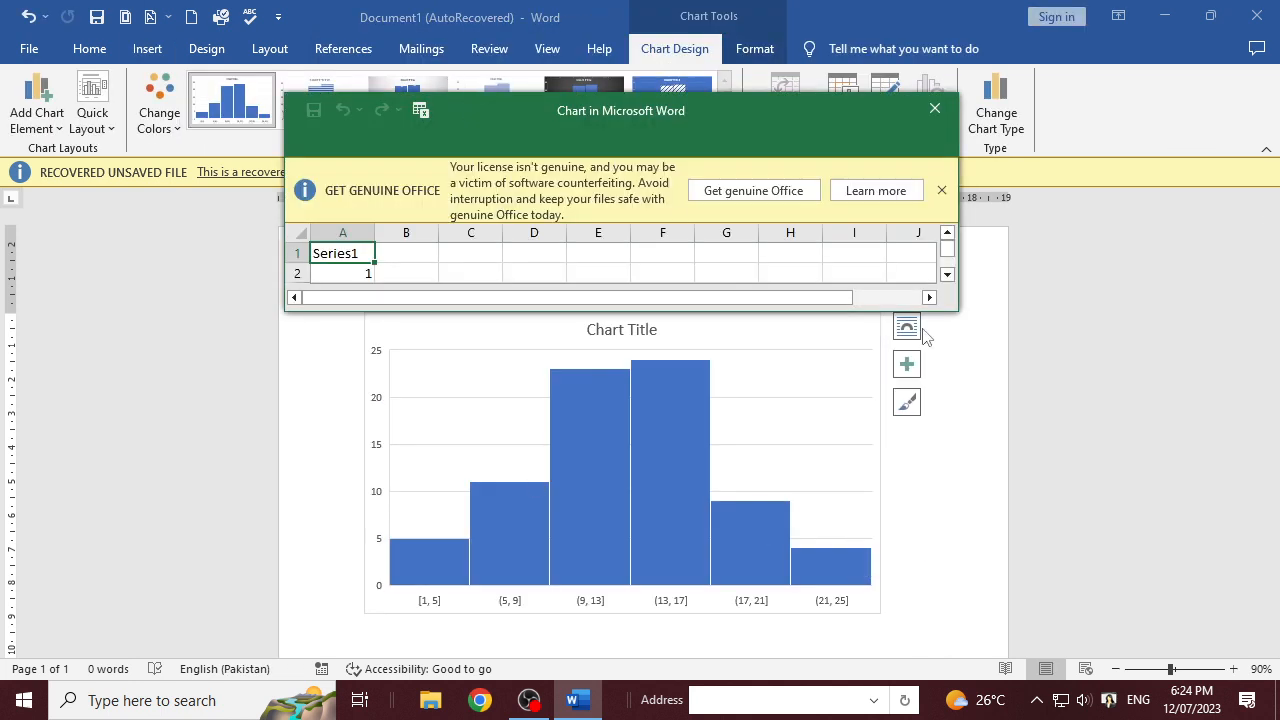
- Enlarge the chart's data sheet, look through its sample values and close it
{"action": "left_click_drag", "start_coordinate": [962, 308], "coordinate": [1099, 567]}
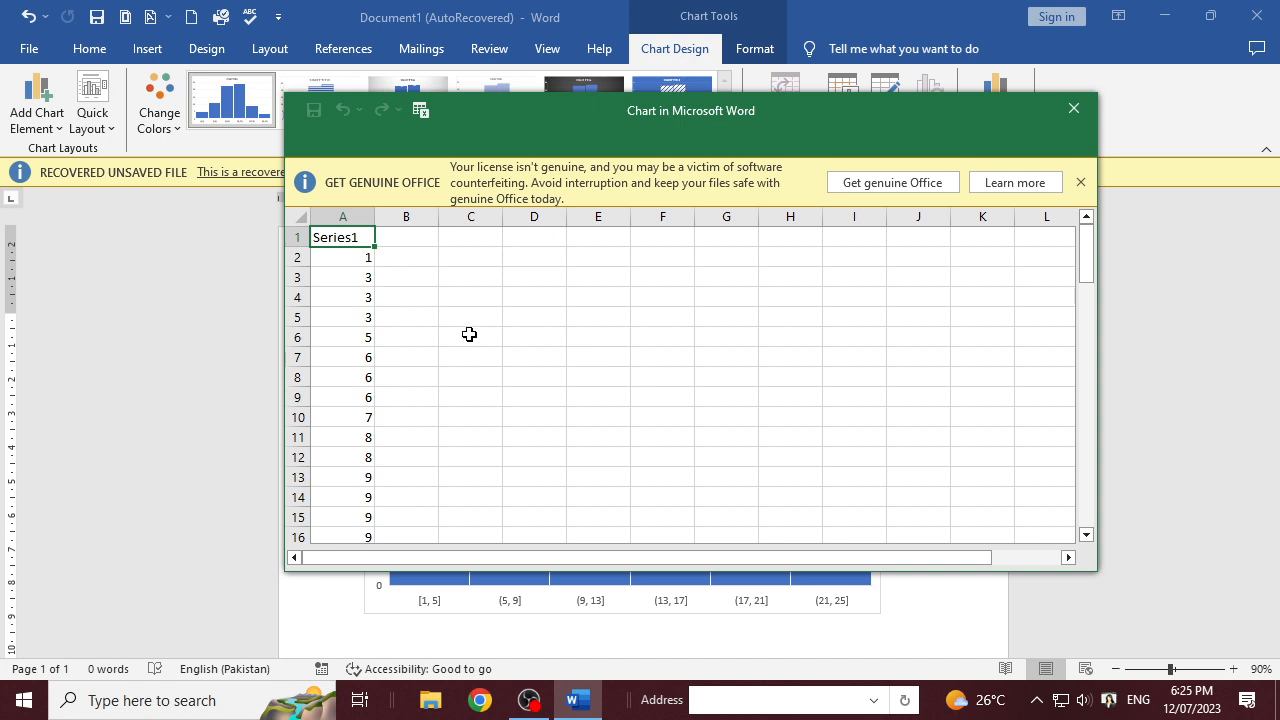
{"action": "scroll", "coordinate": [455, 340], "scroll_direction": "down", "scroll_amount": 2}
{"action": "scroll", "coordinate": [455, 340], "scroll_direction": "up", "scroll_amount": 1}
{"action": "scroll", "coordinate": [455, 340], "scroll_direction": "up", "scroll_amount": 1}
{"action": "left_click", "coordinate": [1071, 108]}
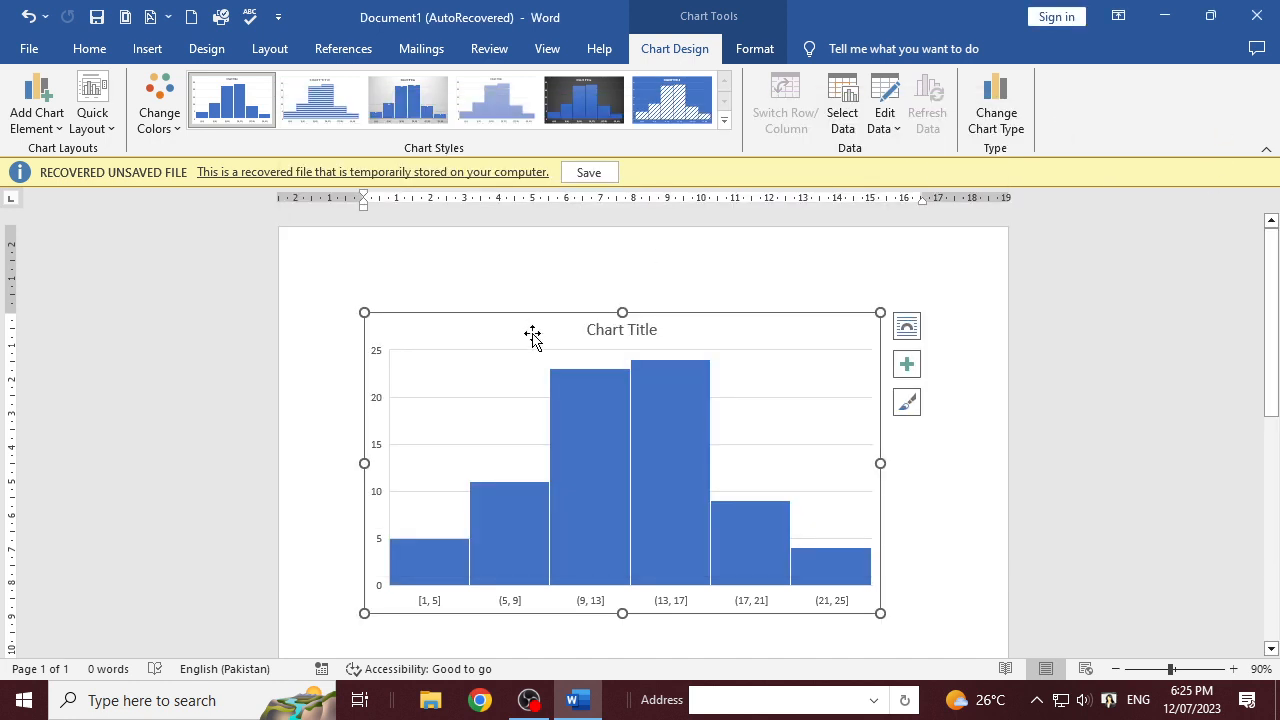
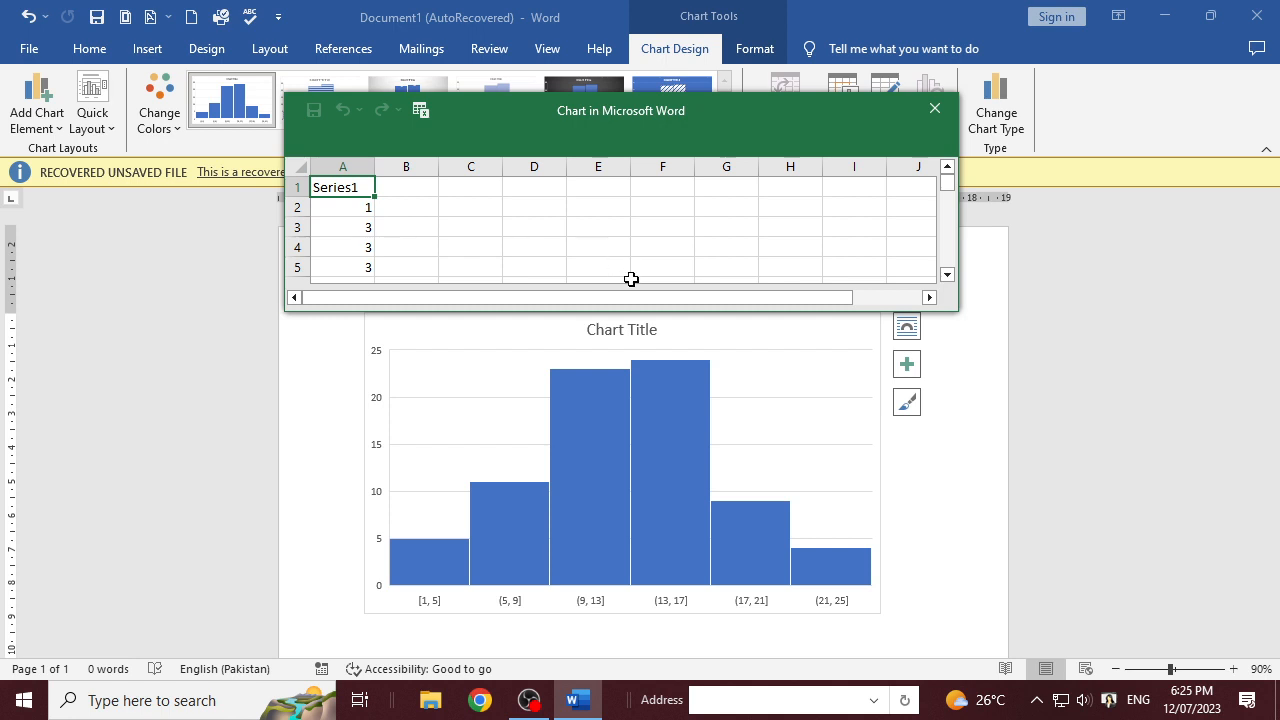
- Replace the series header in cell A1 of the chart's data sheet with "Team 1"
{"action": "left_click_drag", "start_coordinate": [632, 299], "coordinate": [560, 299]}
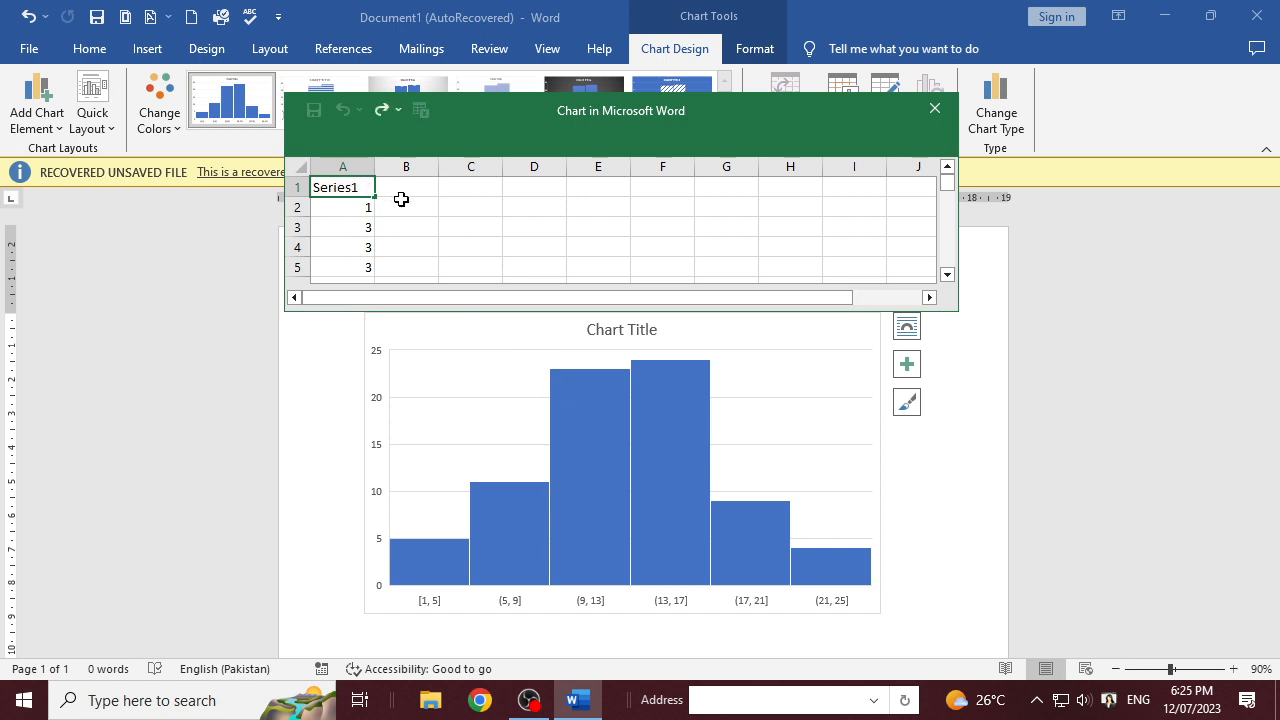
{"action": "key", "text": "BackSpace"}
{"action": "key", "text": "BackSpace"}
{"action": "key", "text": "BackSpace"}
{"action": "key", "text": "BackSpace"}
{"action": "key", "text": "BackSpace"}
{"action": "key", "text": "BackSpace"}
{"action": "key", "text": "BackSpace"}
{"action": "type", "text": "Team 1"}
{"action": "key", "text": "Tab"}
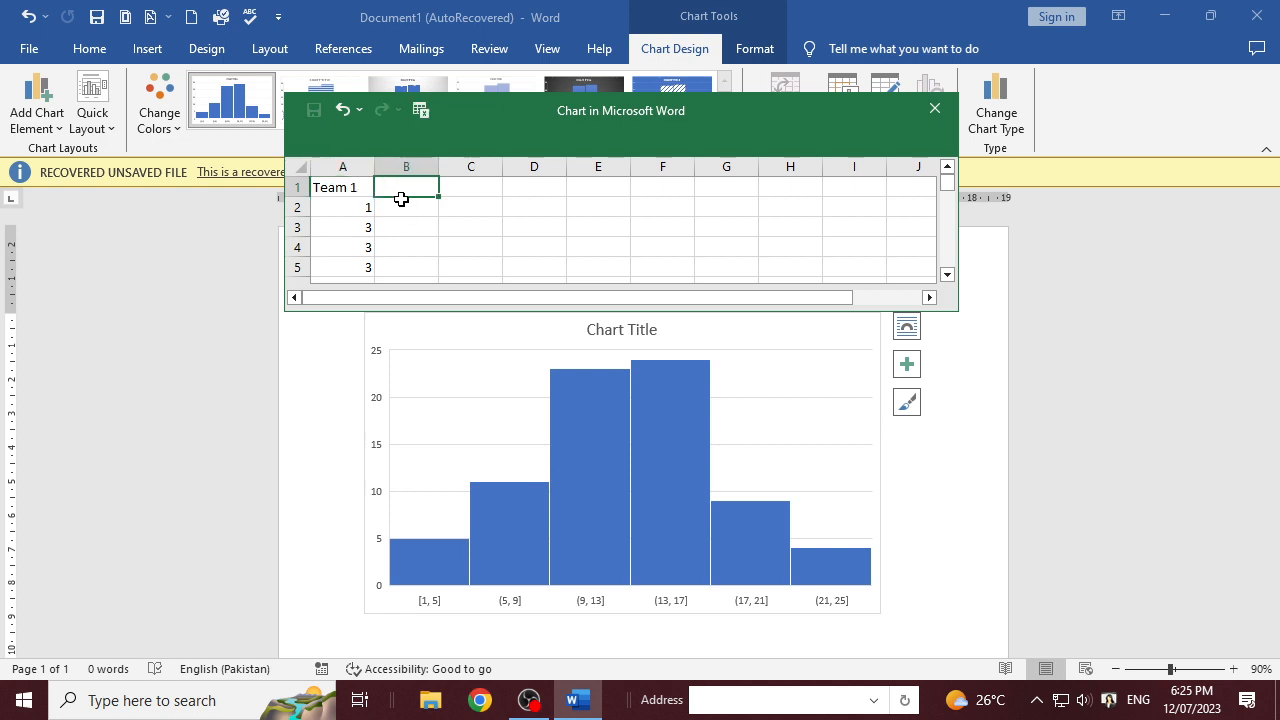
- Add the headers "Team 2" in B1 and "Team 3" in C1 of the chart data
{"action": "type", "text": "T"}
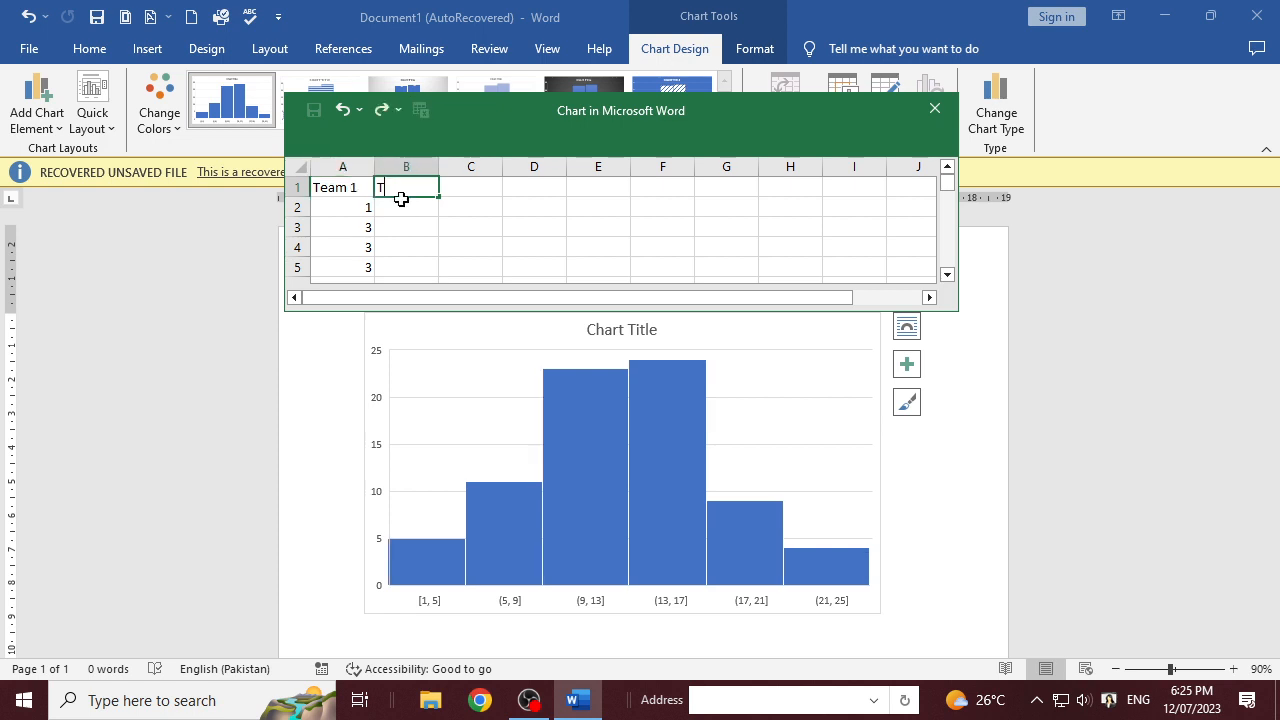
{"action": "type", "text": "tae"}
{"action": "key", "text": "BackSpace"}
{"action": "key", "text": "BackSpace"}
{"action": "key", "text": "BackSpace"}
{"action": "type", "text": "eam"}
{"action": "key", "text": "Tab"}
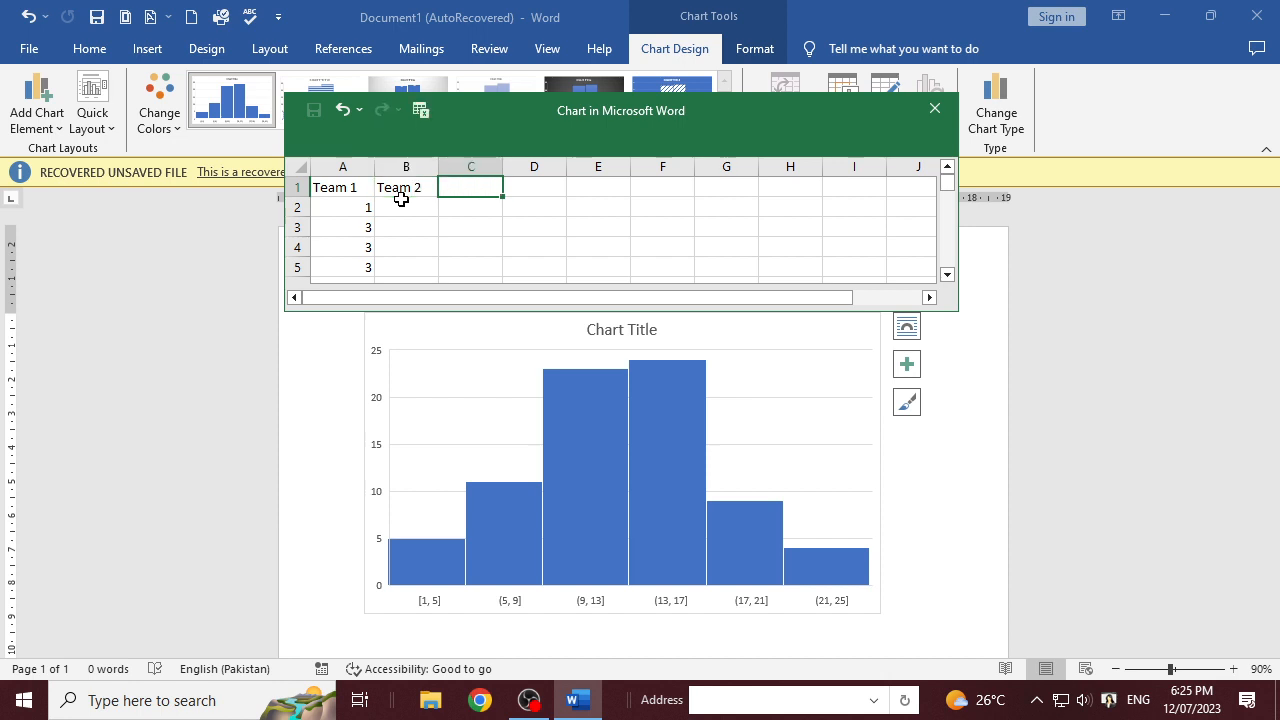
{"action": "type", "text": "Team 3"}
{"action": "left_click", "coordinate": [391, 240]}
- Clear the first block of sample values under Team 1, from row 2 through row 24
{"action": "left_click_drag", "start_coordinate": [357, 208], "coordinate": [375, 232]}
{"action": "scroll", "coordinate": [378, 235], "scroll_direction": "up", "scroll_amount": 2}
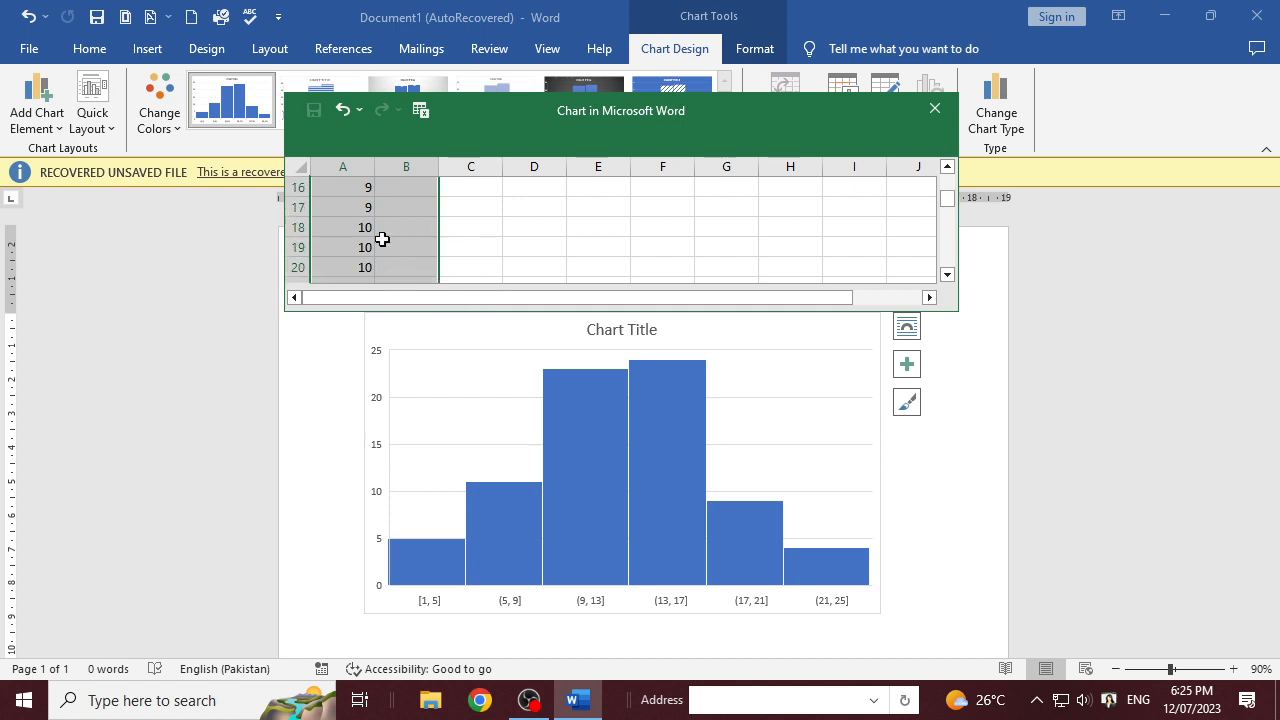
{"action": "scroll", "coordinate": [381, 239], "scroll_direction": "up", "scroll_amount": 5}
{"action": "key", "text": "Delete"}
{"action": "left_click", "coordinate": [394, 240]}
{"action": "left_click", "coordinate": [364, 208]}
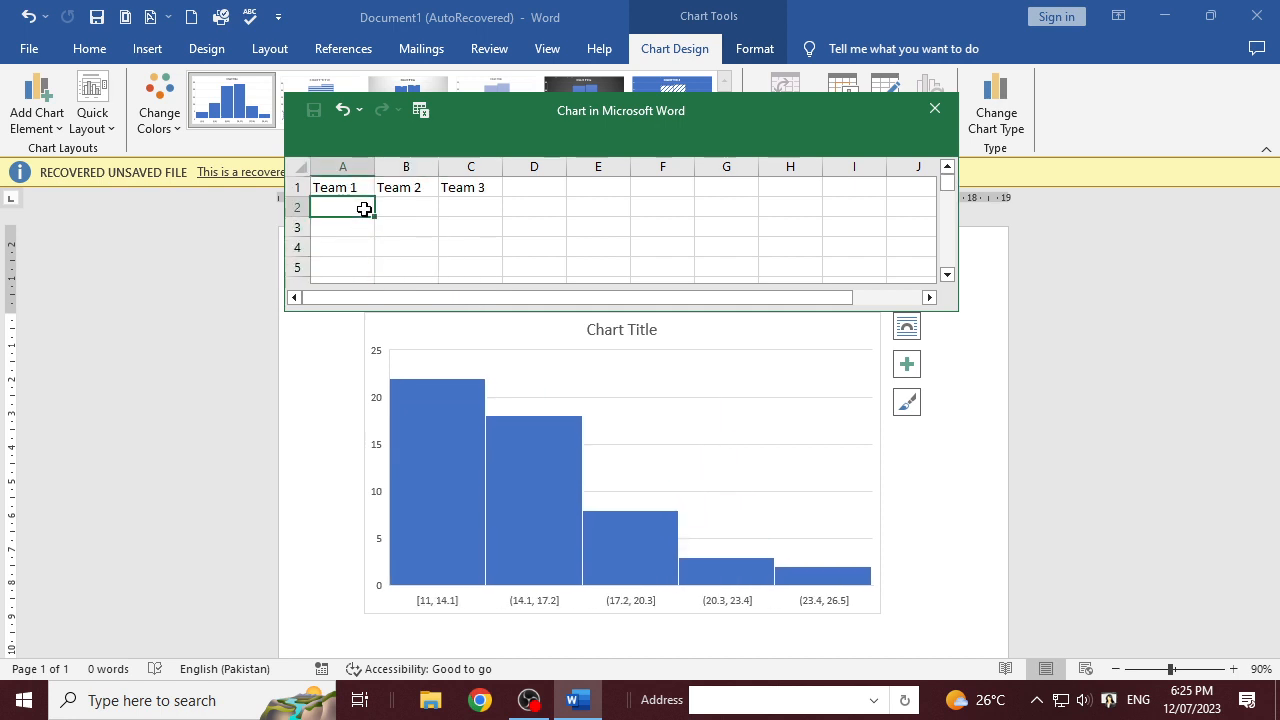
- Enlarge the chart data window and clear the remaining sample values under Team 1, from row 25 downward
{"action": "left_click", "coordinate": [420, 216]}
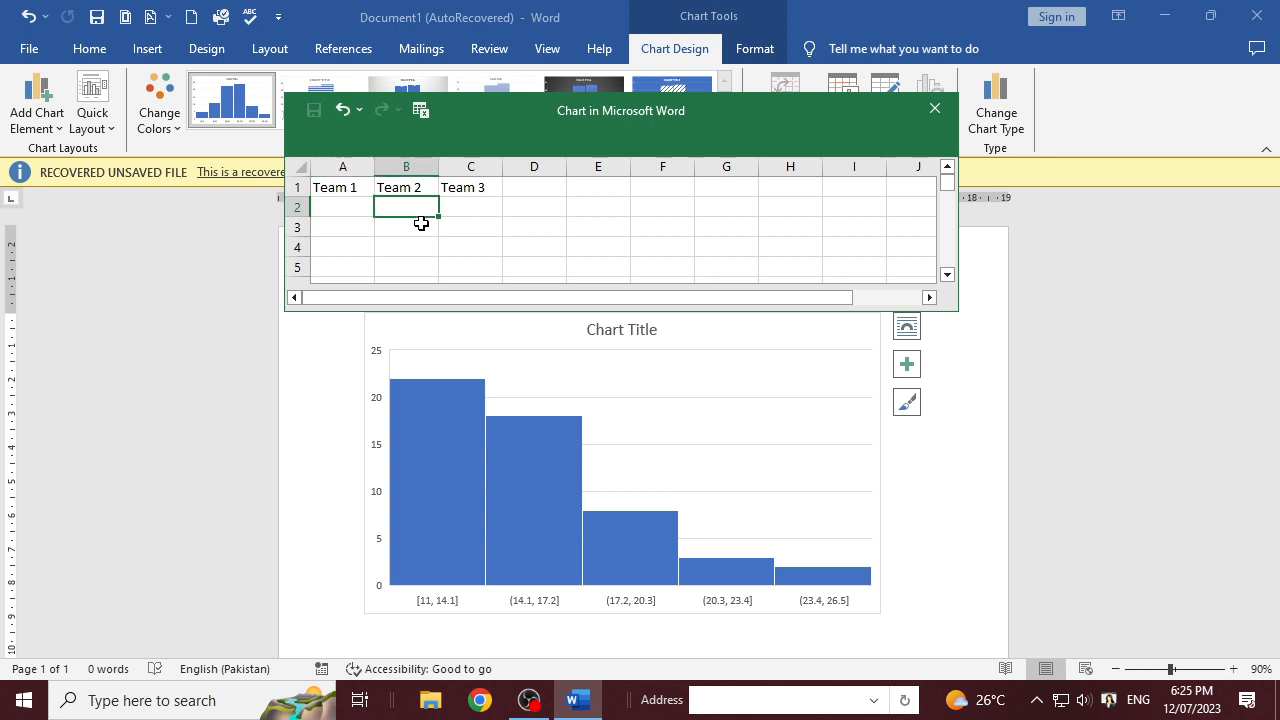
{"action": "key", "text": "ctrl+Down"}
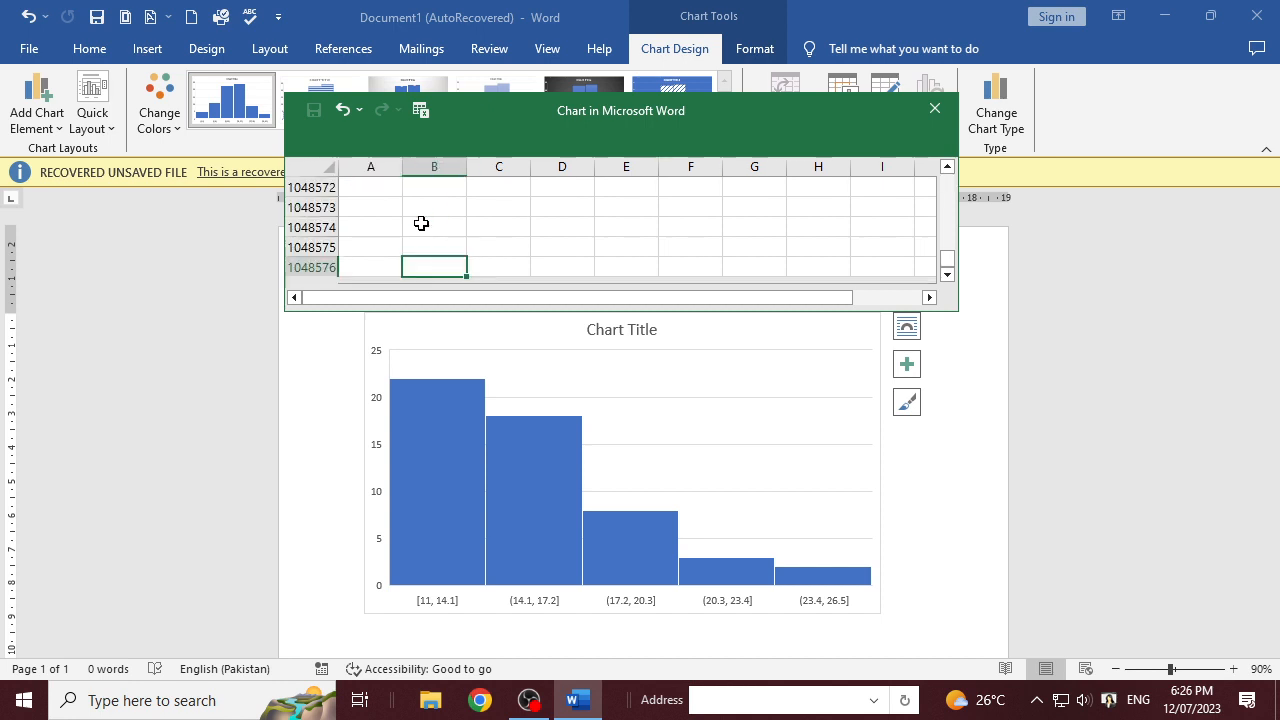
{"action": "key", "text": "alt"}
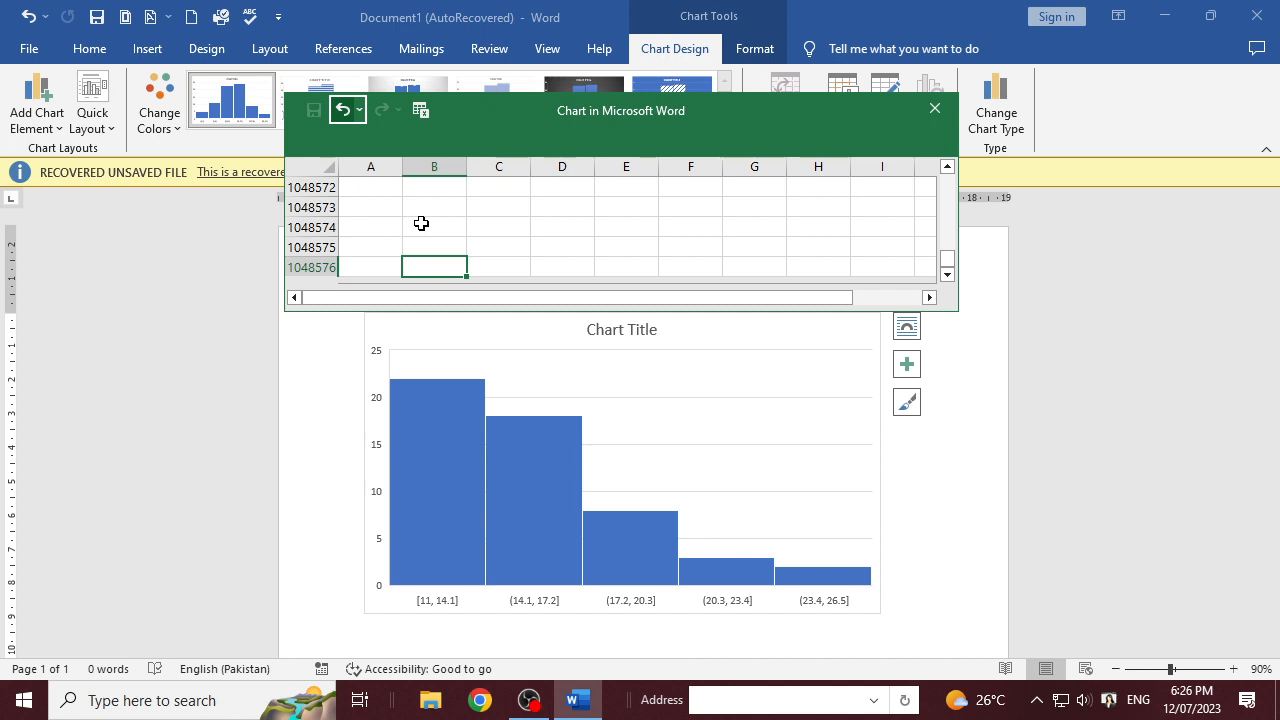
{"action": "scroll", "coordinate": [421, 223], "scroll_direction": "up", "scroll_amount": 11}
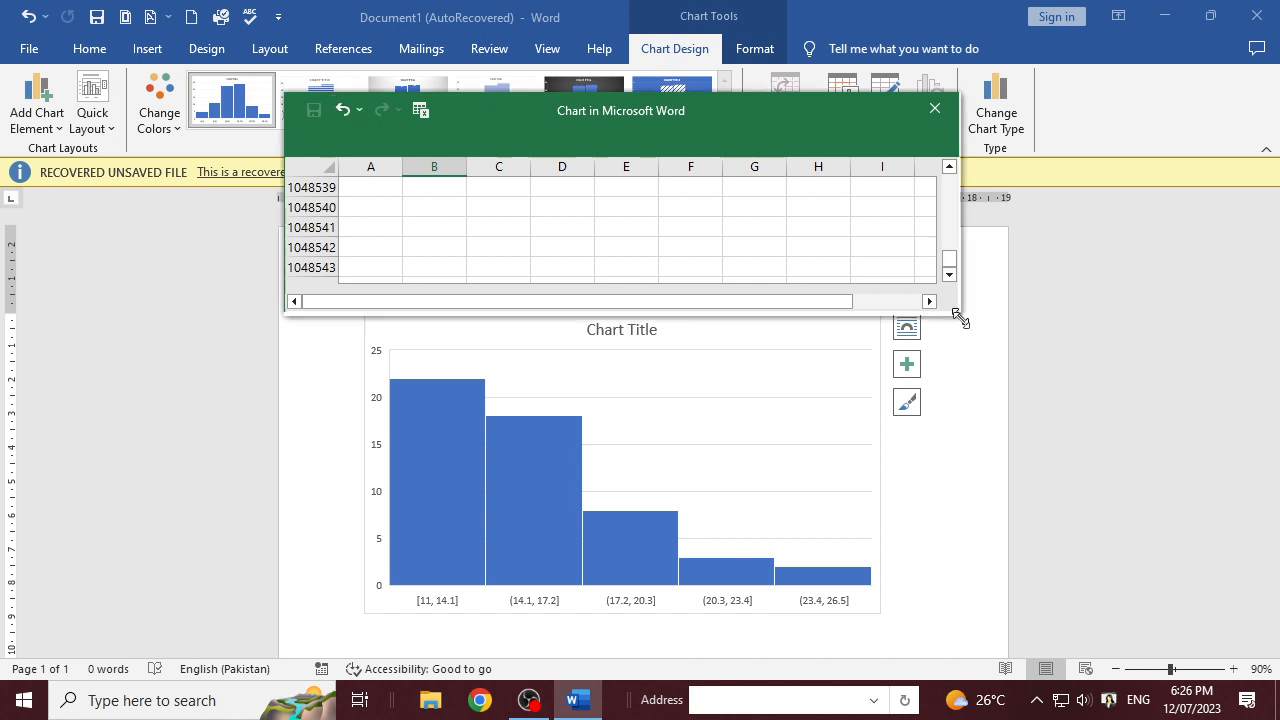
{"action": "left_click_drag", "start_coordinate": [960, 314], "coordinate": [1182, 651]}
{"action": "left_click_drag", "start_coordinate": [1164, 584], "coordinate": [1184, 158]}
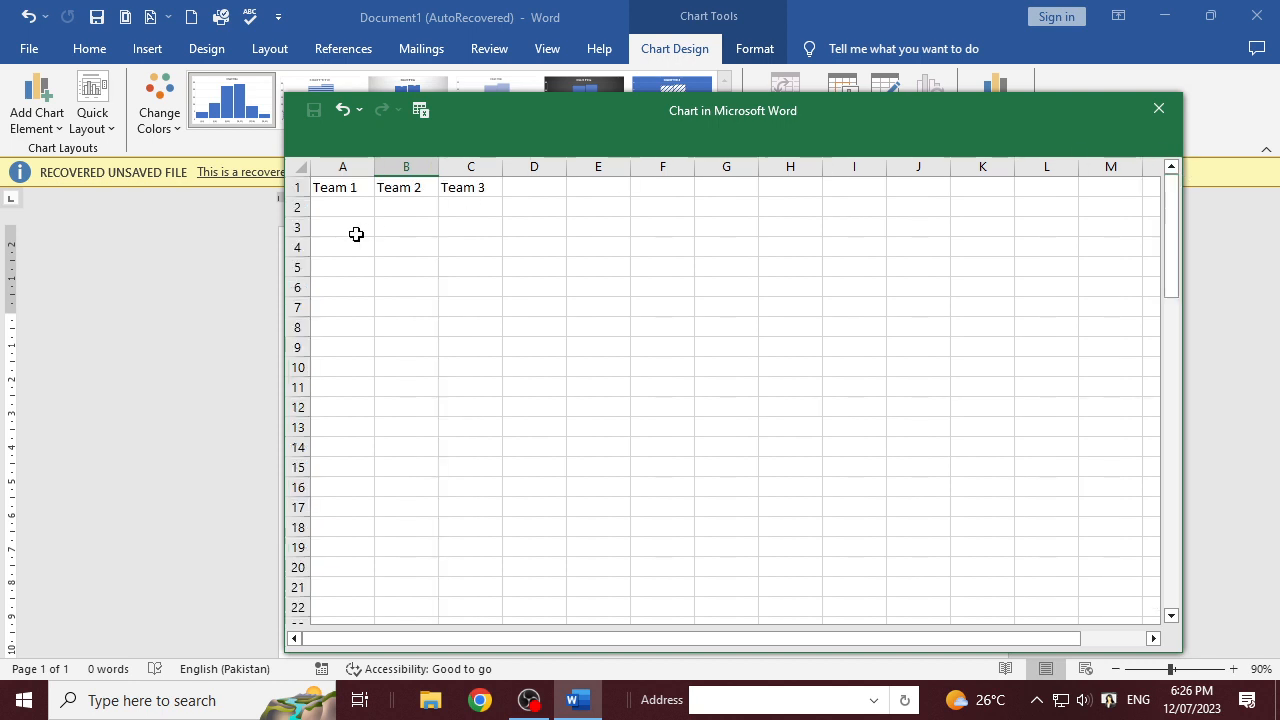
{"action": "scroll", "coordinate": [351, 189], "scroll_direction": "down", "scroll_amount": 2}
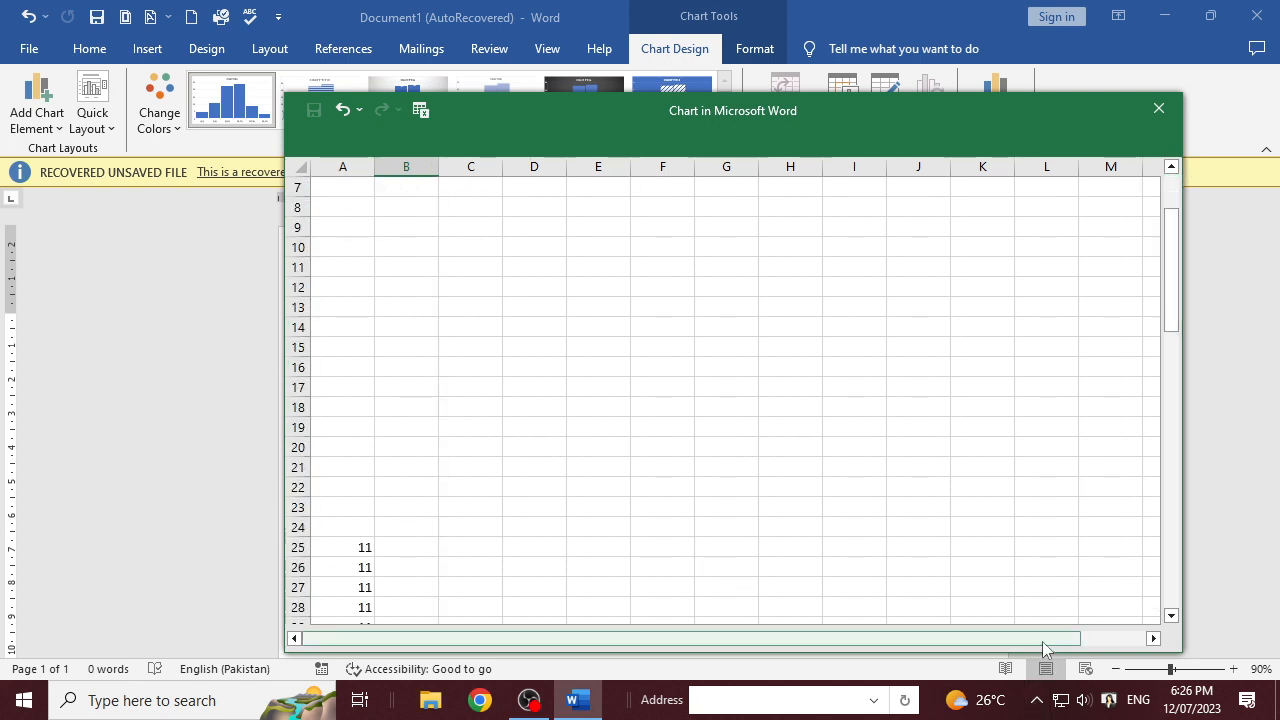
{"action": "left_click", "coordinate": [356, 551]}
{"action": "left_click_drag", "start_coordinate": [355, 563], "coordinate": [352, 712]}
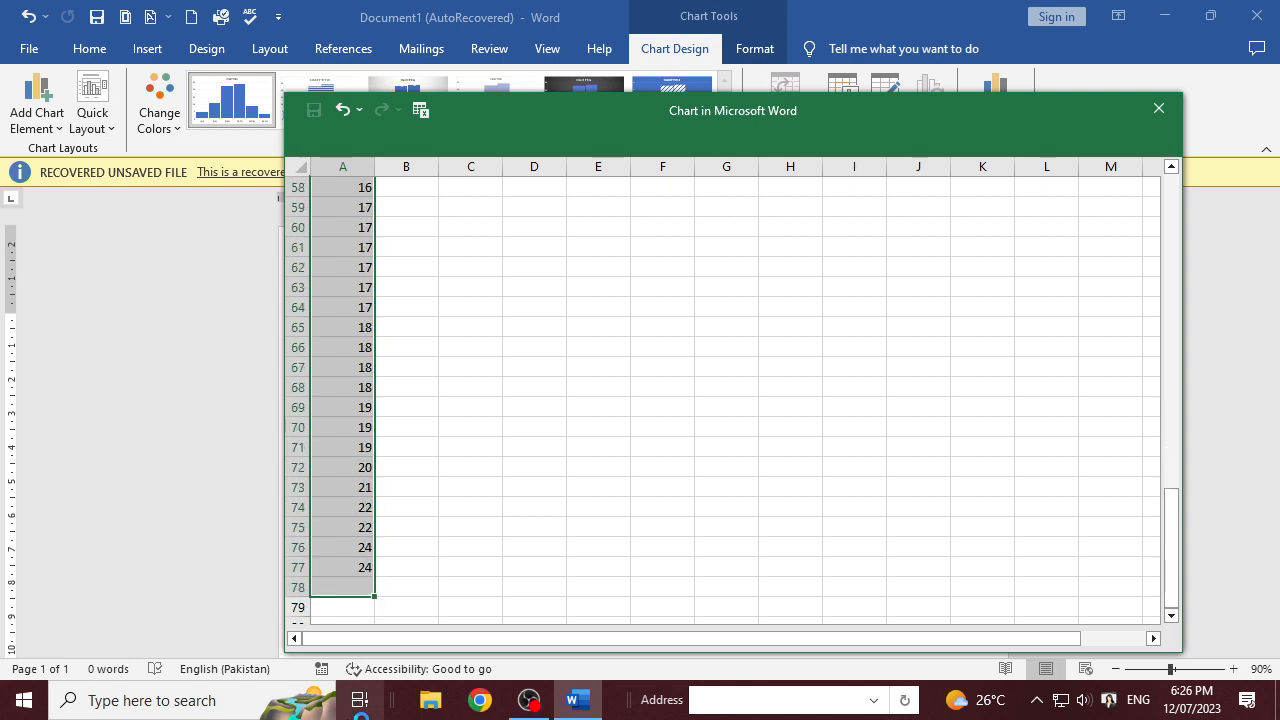
{"action": "key", "text": "Delete"}
{"action": "scroll", "coordinate": [356, 448], "scroll_direction": "up", "scroll_amount": 5}
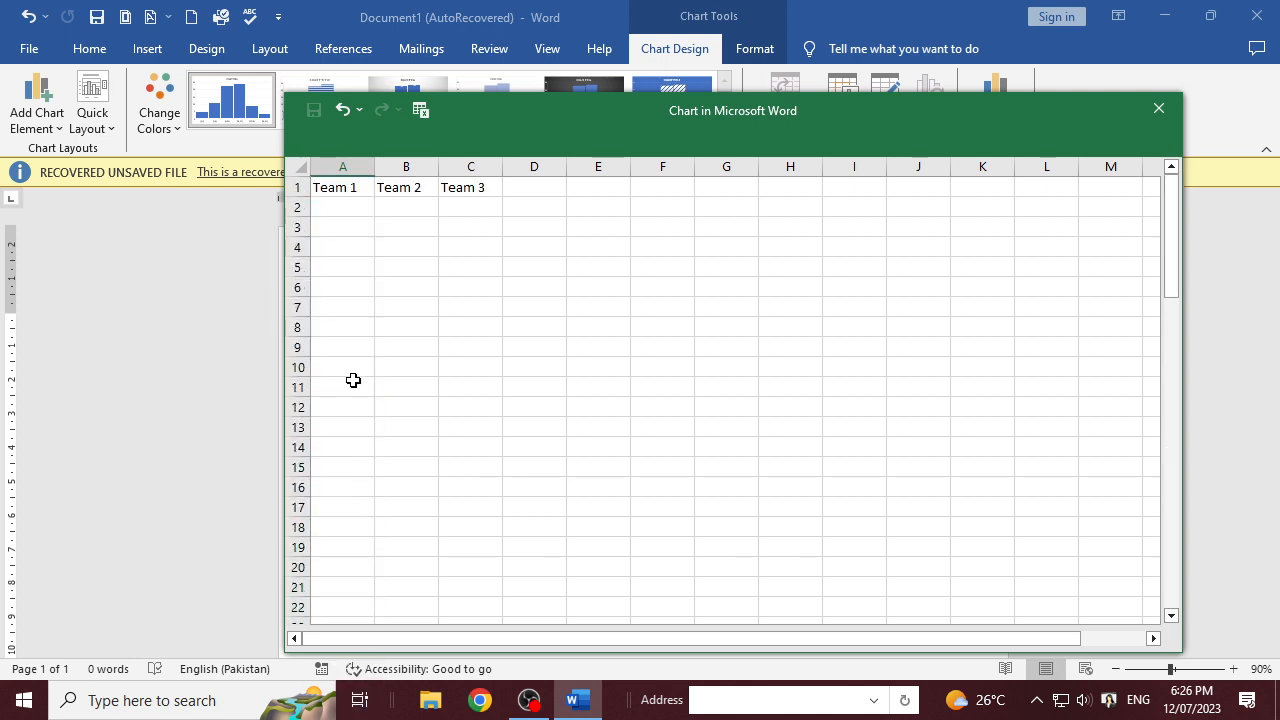
- Enter 12, 10 and 13 in row 2 for Team 1, Team 2 and Team 3
{"action": "left_click", "coordinate": [351, 212]}
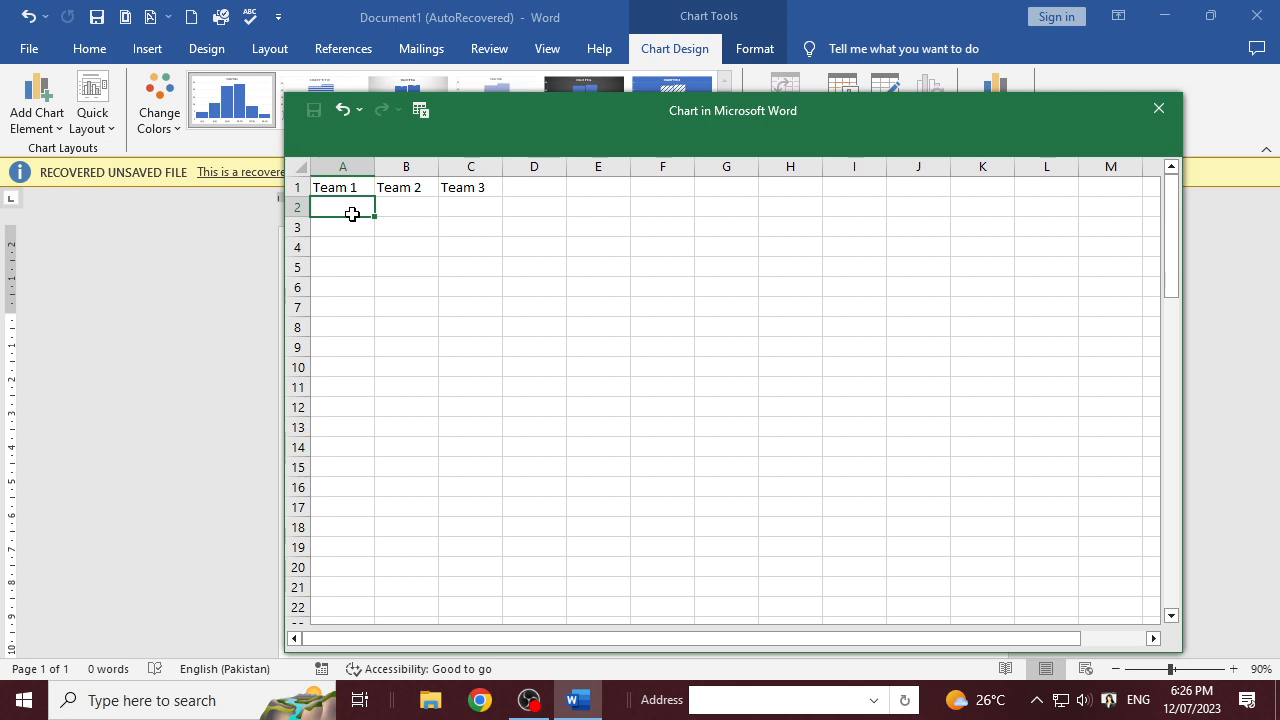
{"action": "key", "text": "ctrl+Down"}
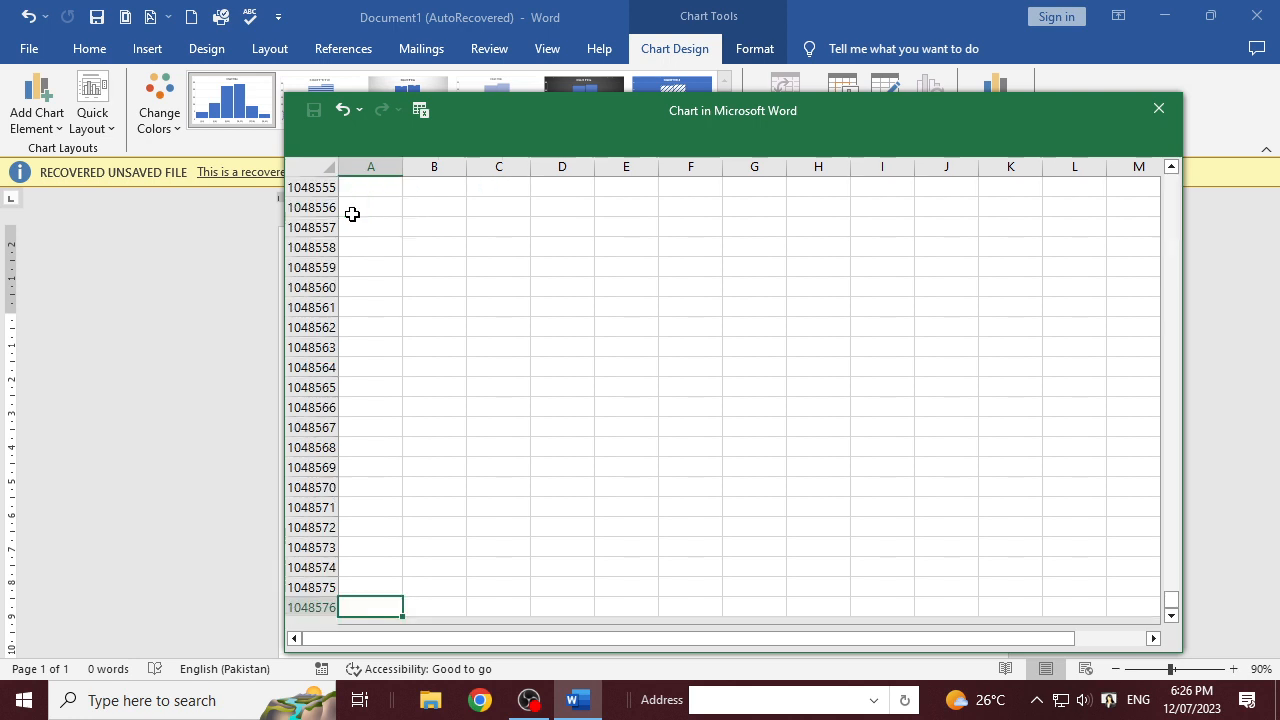
{"action": "scroll", "coordinate": [351, 212], "scroll_direction": "up", "scroll_amount": 10}
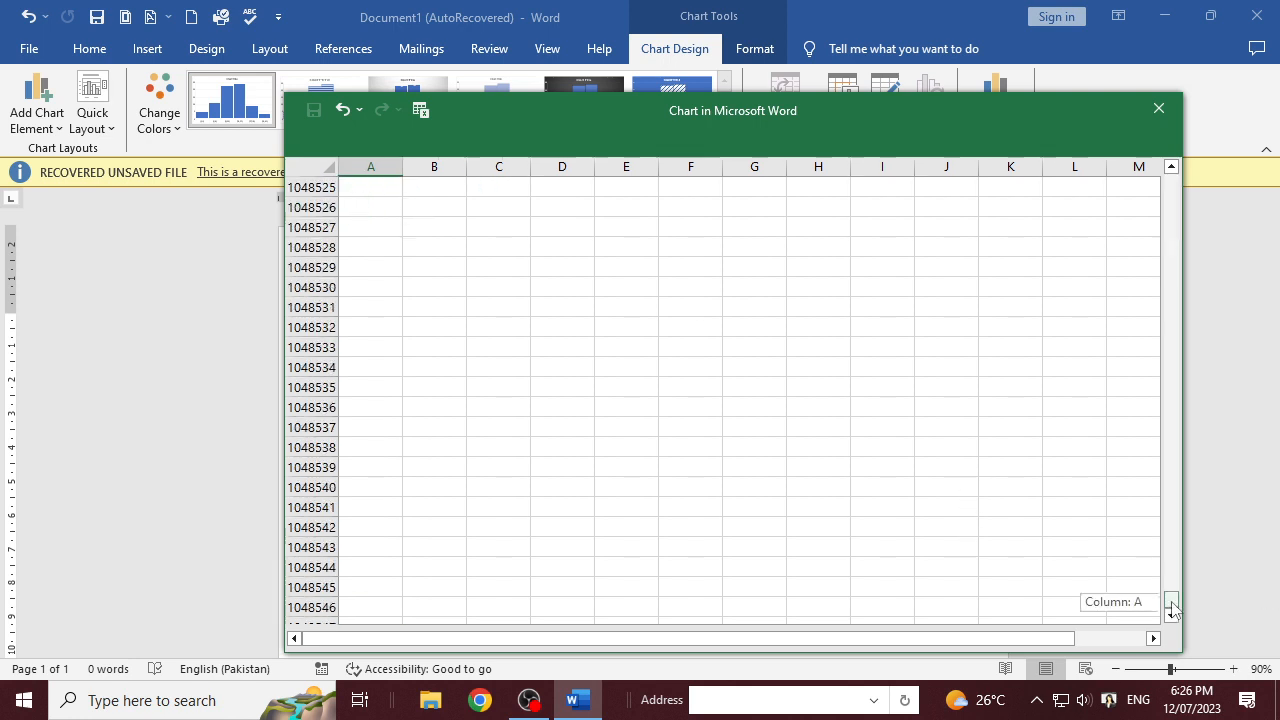
{"action": "left_click_drag", "start_coordinate": [1172, 608], "coordinate": [1170, 188]}
{"action": "left_click", "coordinate": [333, 211]}
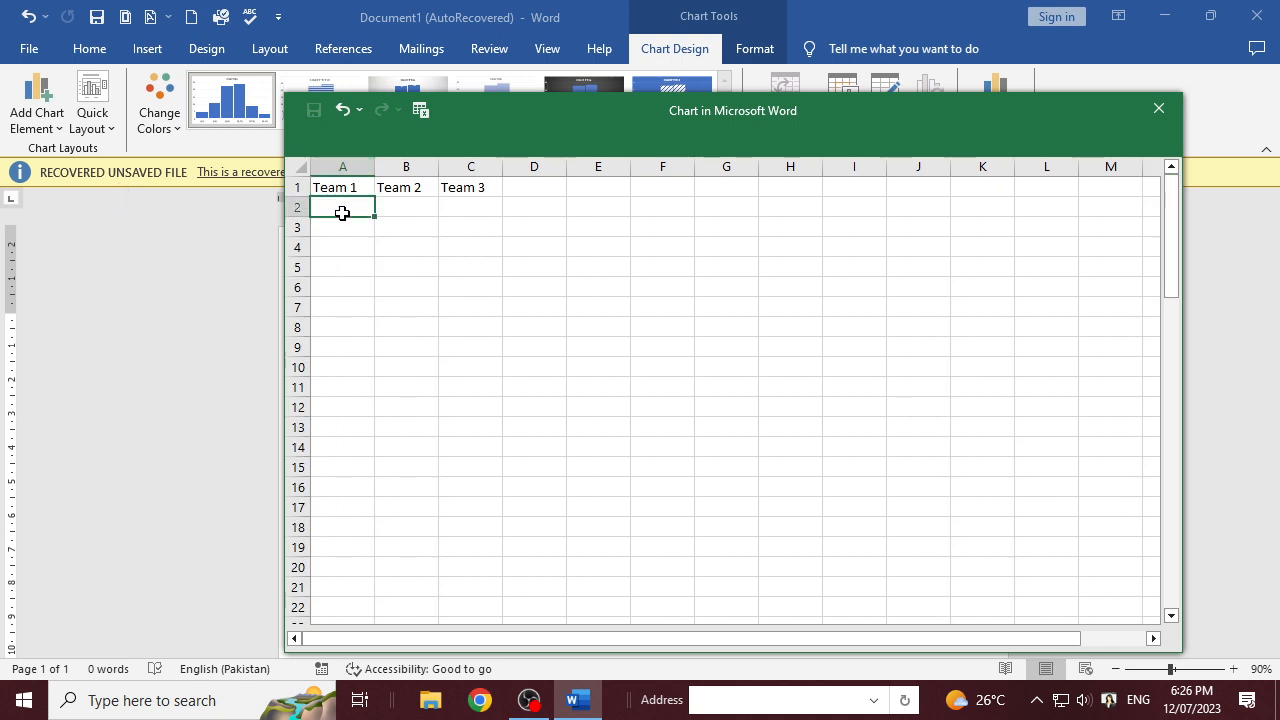
{"action": "type", "text": "12"}
{"action": "type", "text": "10"}
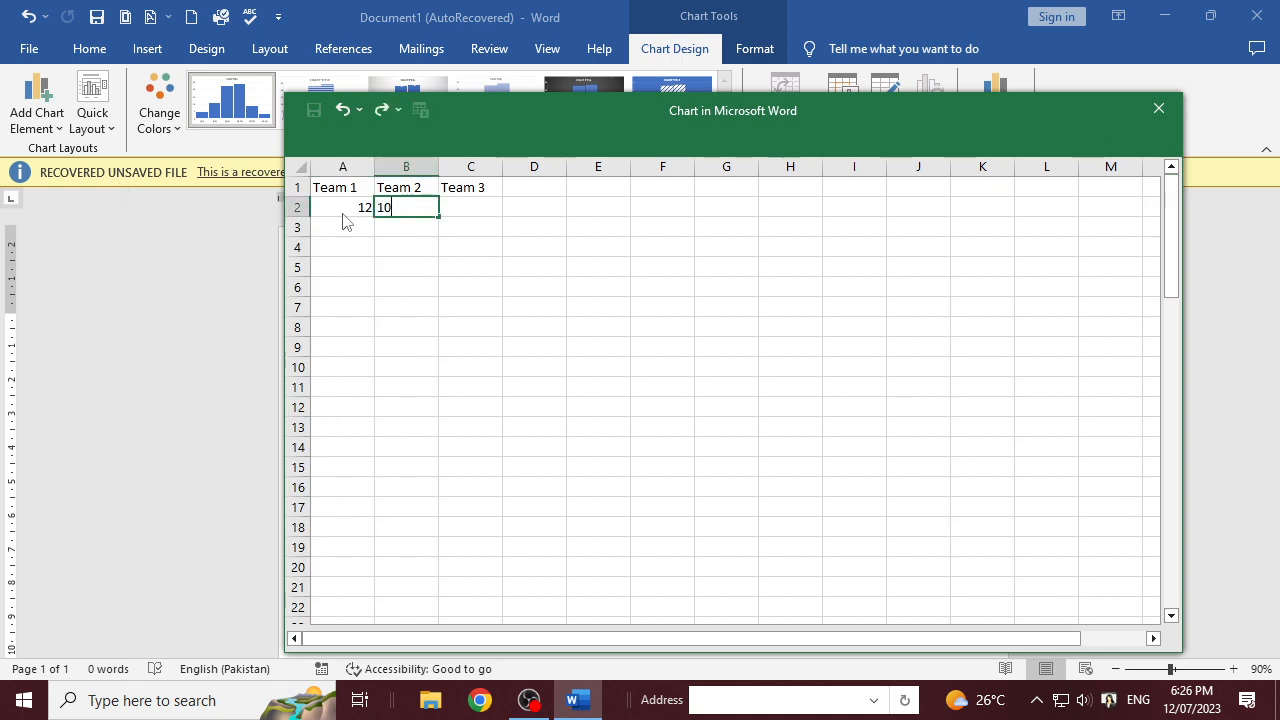
{"action": "key", "text": "Tab"}
{"action": "type", "text": "13"}
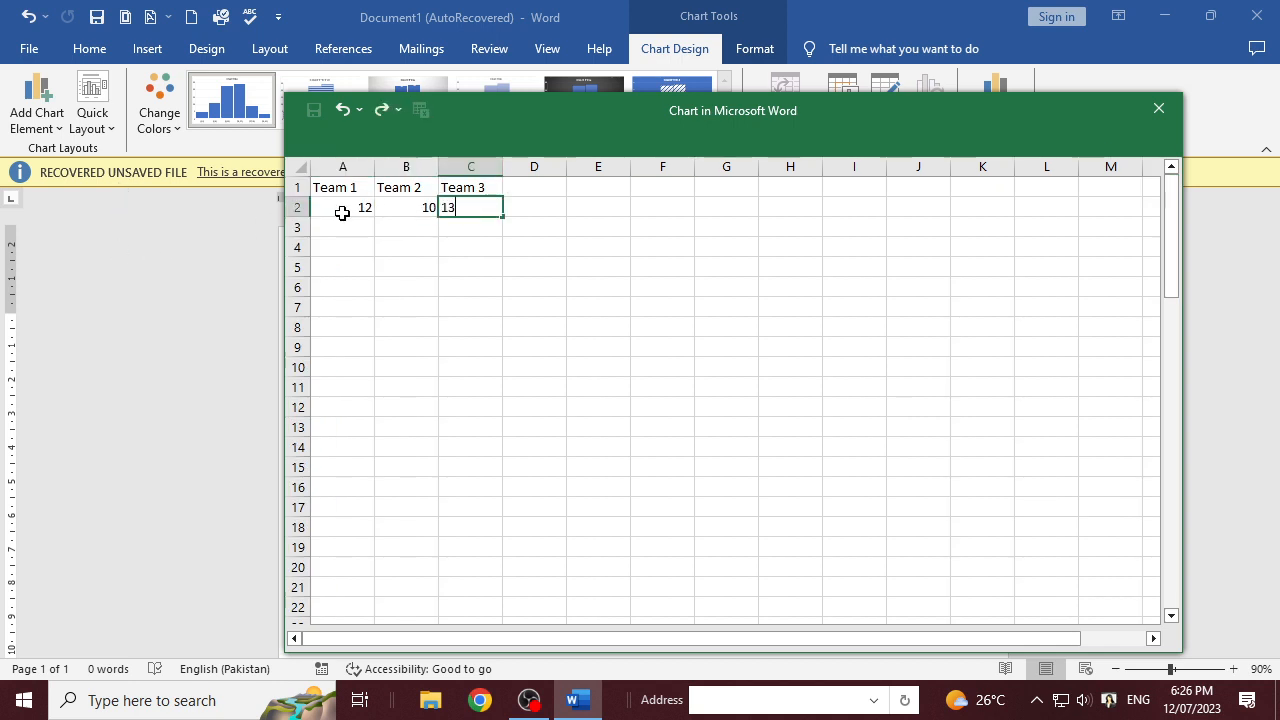
{"action": "key", "text": "Return"}
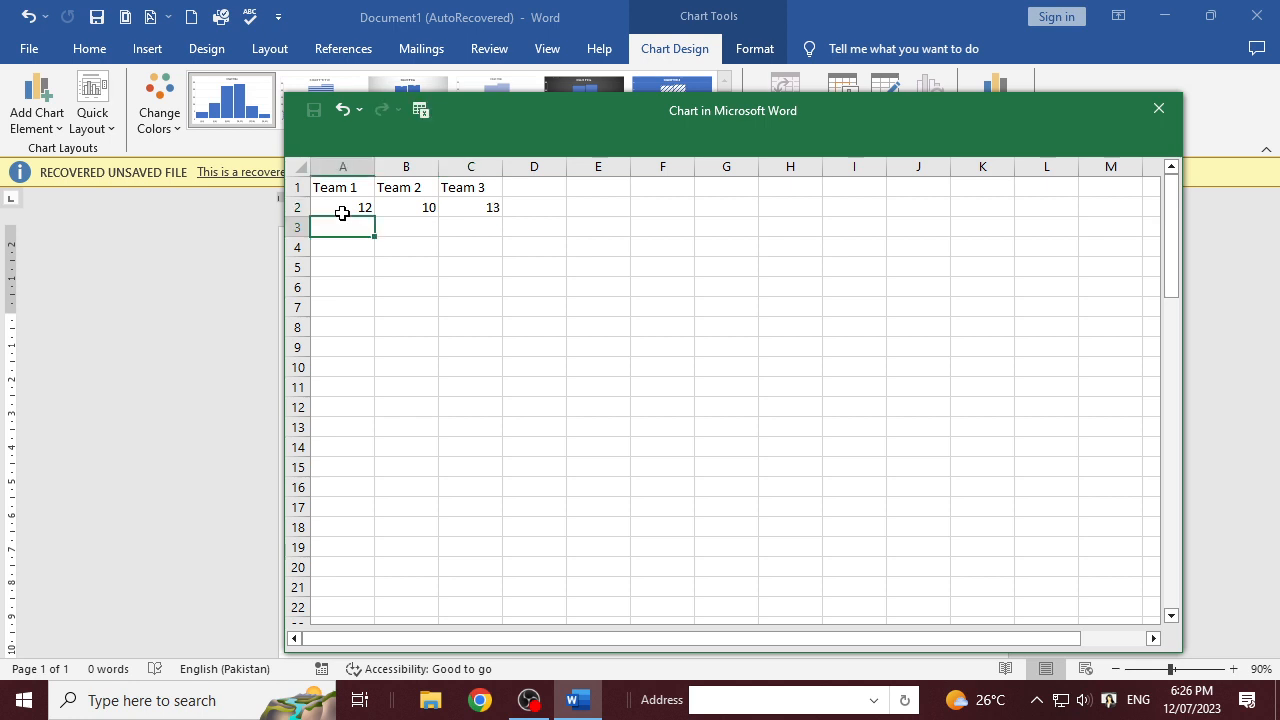
- Enter 14, 15 and 16 in row 3 for Team 1, Team 2 and Team 3
{"action": "type", "text": "14"}
{"action": "key", "text": "Return"}
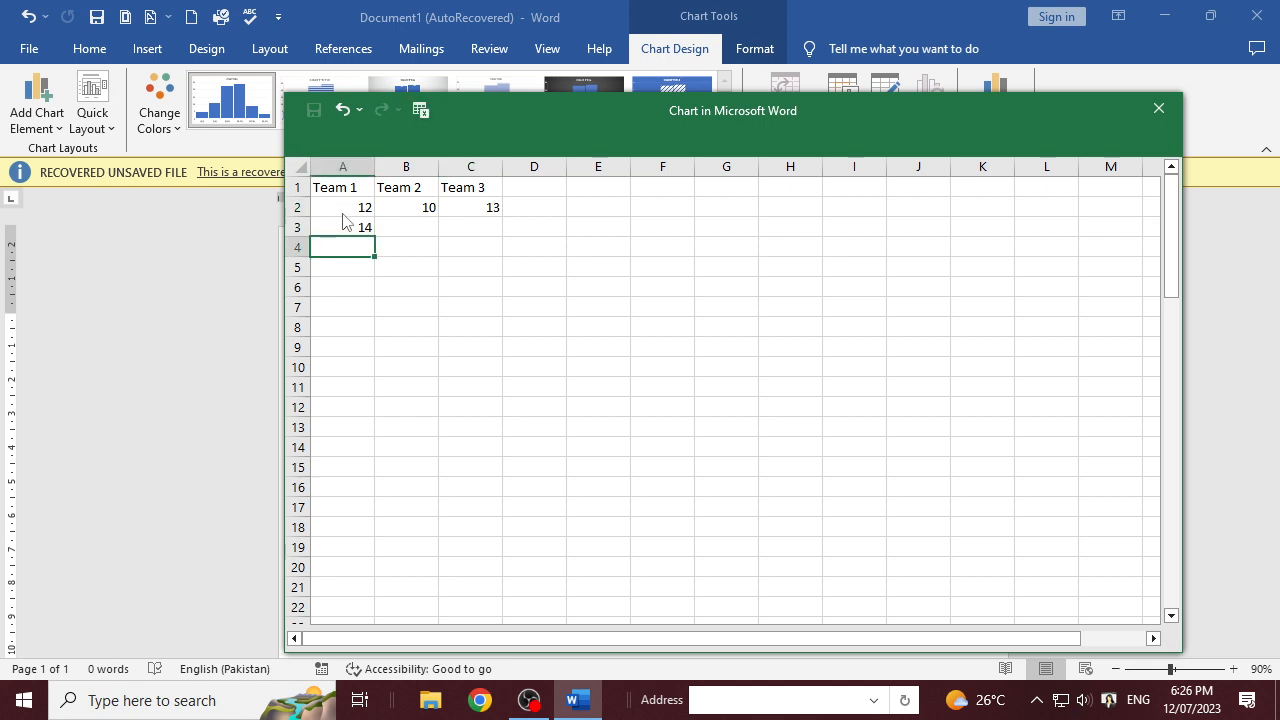
{"action": "key", "text": "Up"}
{"action": "key", "text": "Right"}
{"action": "type", "text": "15"}
{"action": "key", "text": "Tab"}
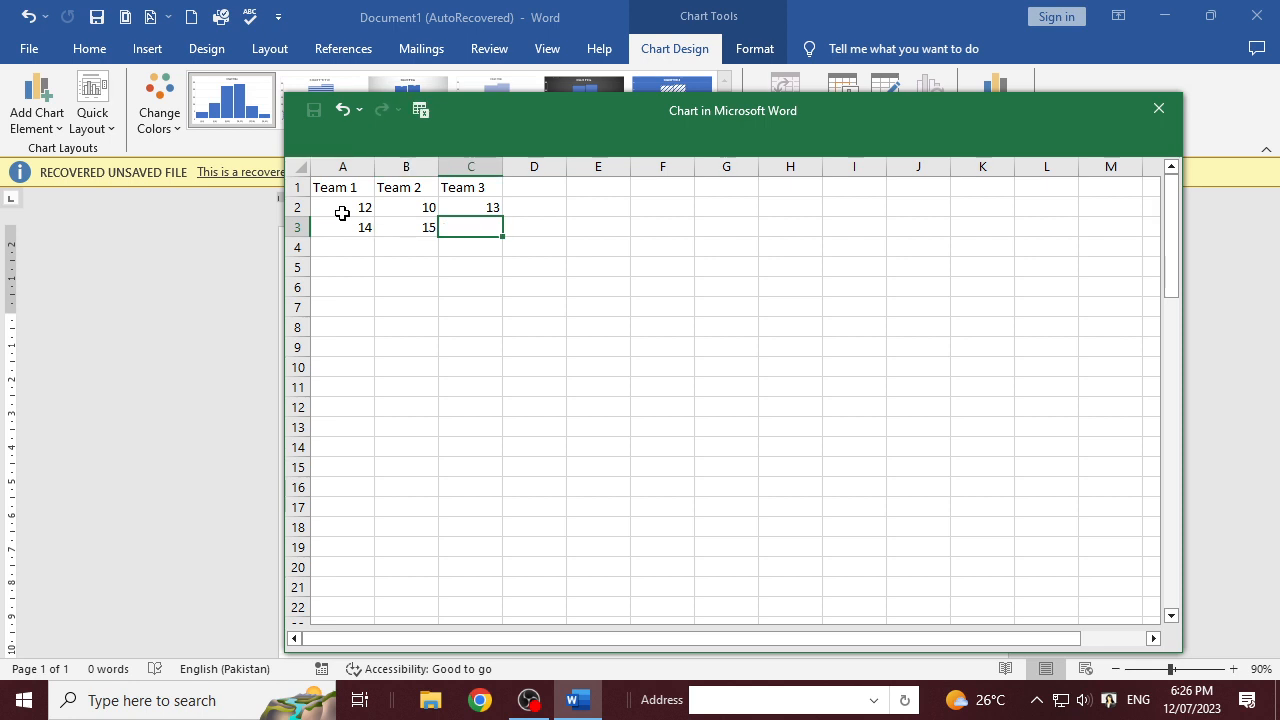
{"action": "type", "text": "16"}
{"action": "key", "text": "Return"}
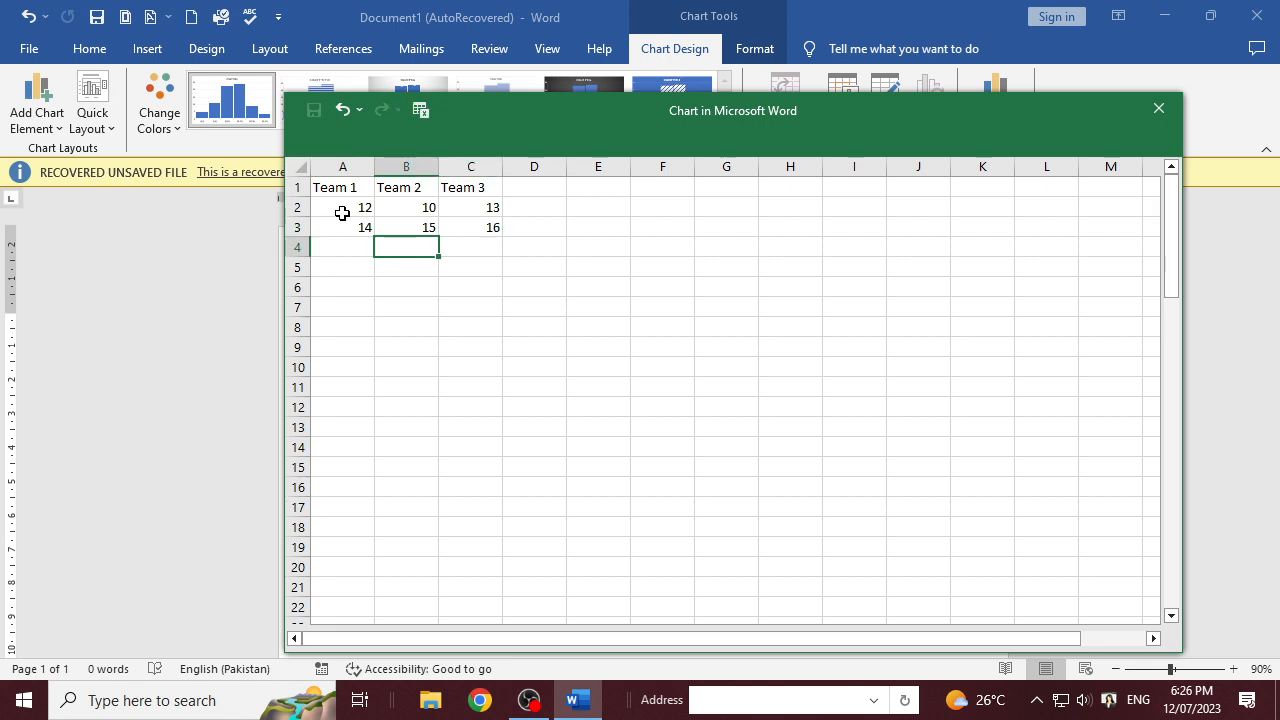
- Move and shrink the chart data window, and enter 14 in A4 and 15 in A5 for Team 1
{"action": "left_click_drag", "start_coordinate": [1101, 112], "coordinate": [910, 121]}
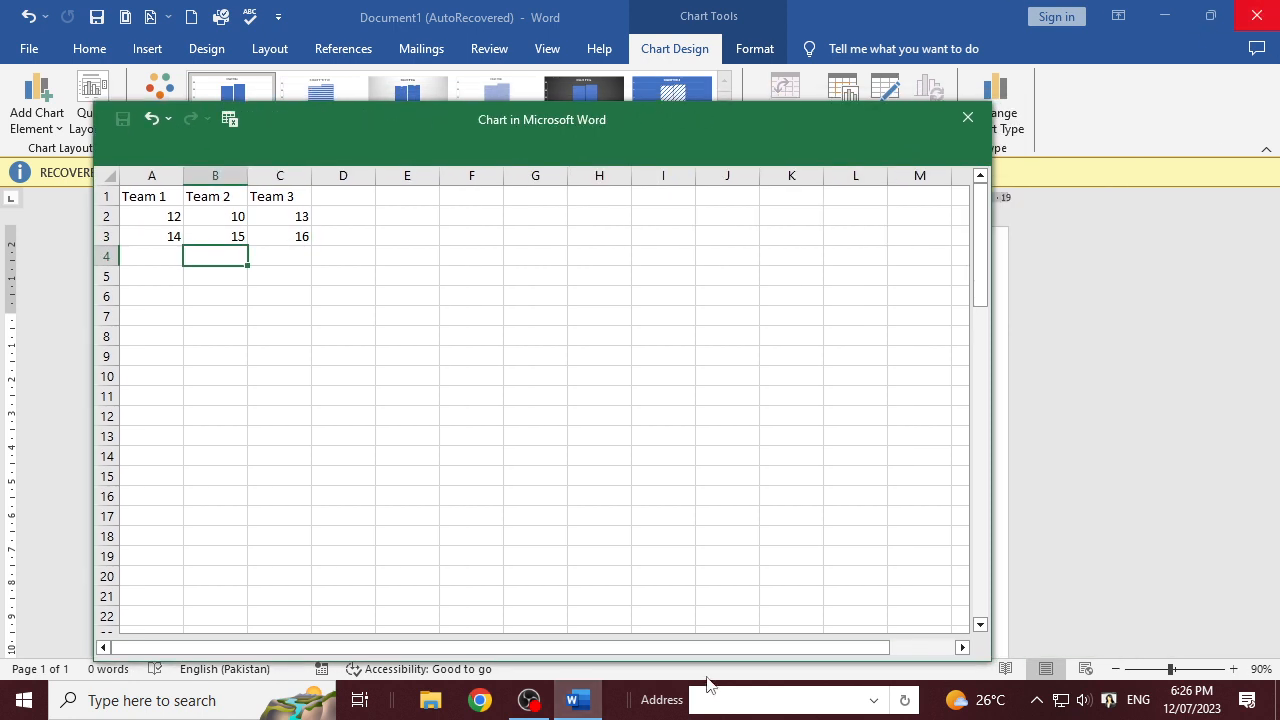
{"action": "left_click_drag", "start_coordinate": [989, 659], "coordinate": [768, 515]}
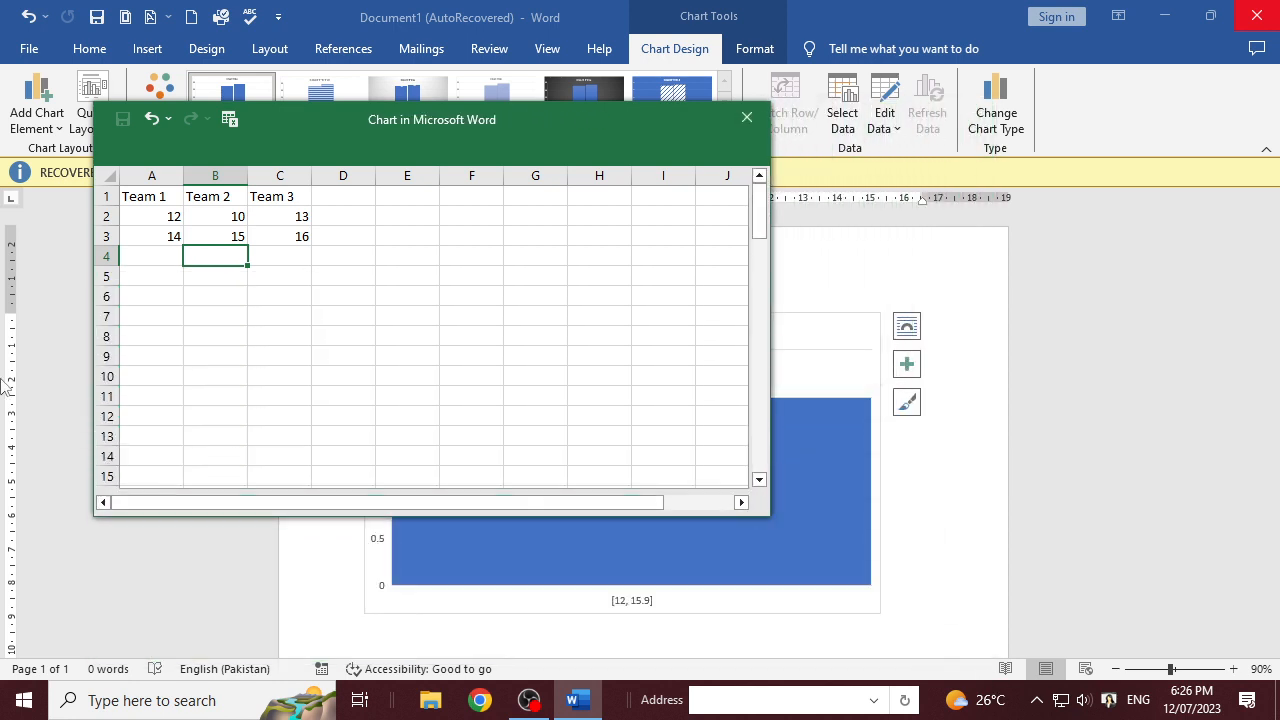
{"action": "left_click", "coordinate": [165, 255]}
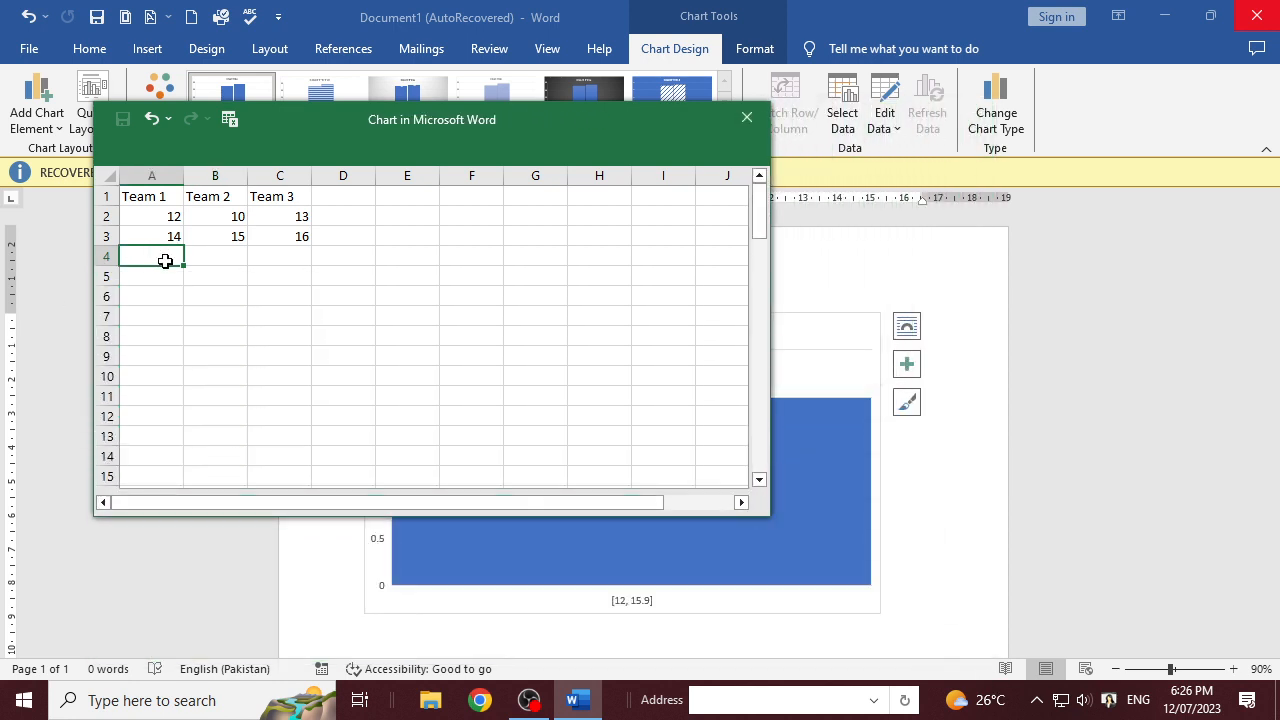
{"action": "type", "text": "14"}
{"action": "key", "text": "Return"}
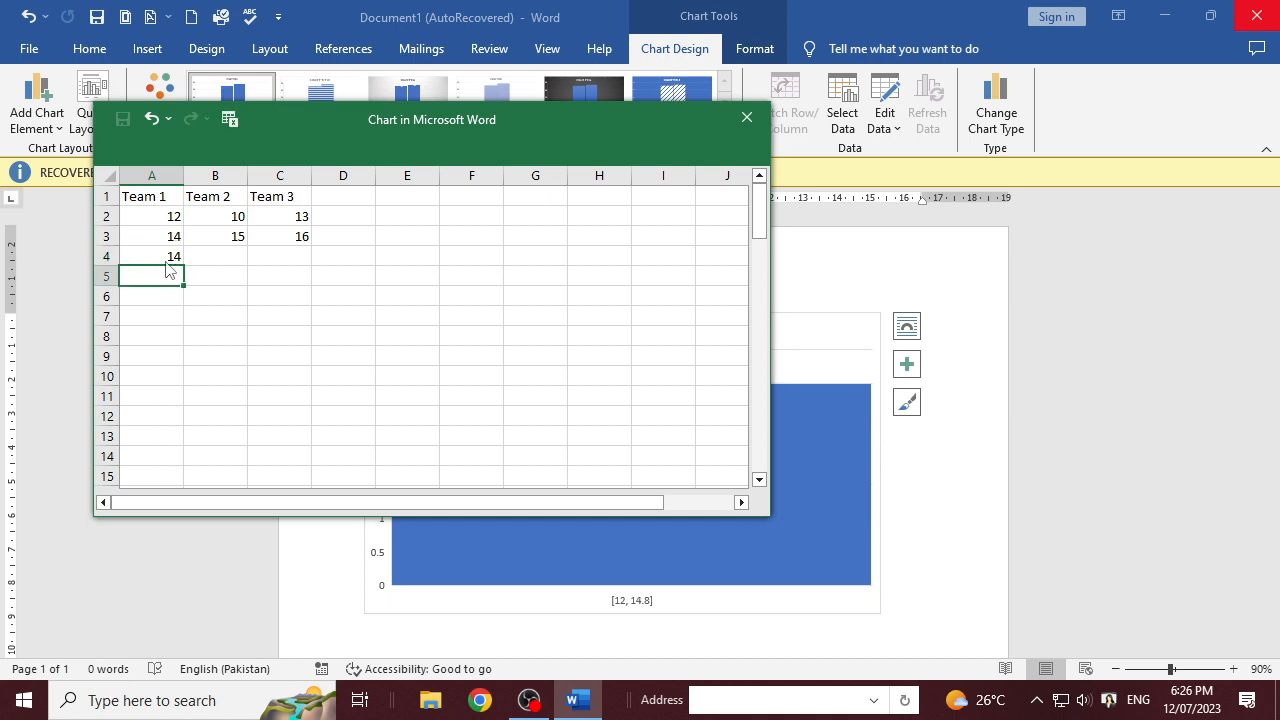
{"action": "type", "text": "15"}
{"action": "key", "text": "Return"}
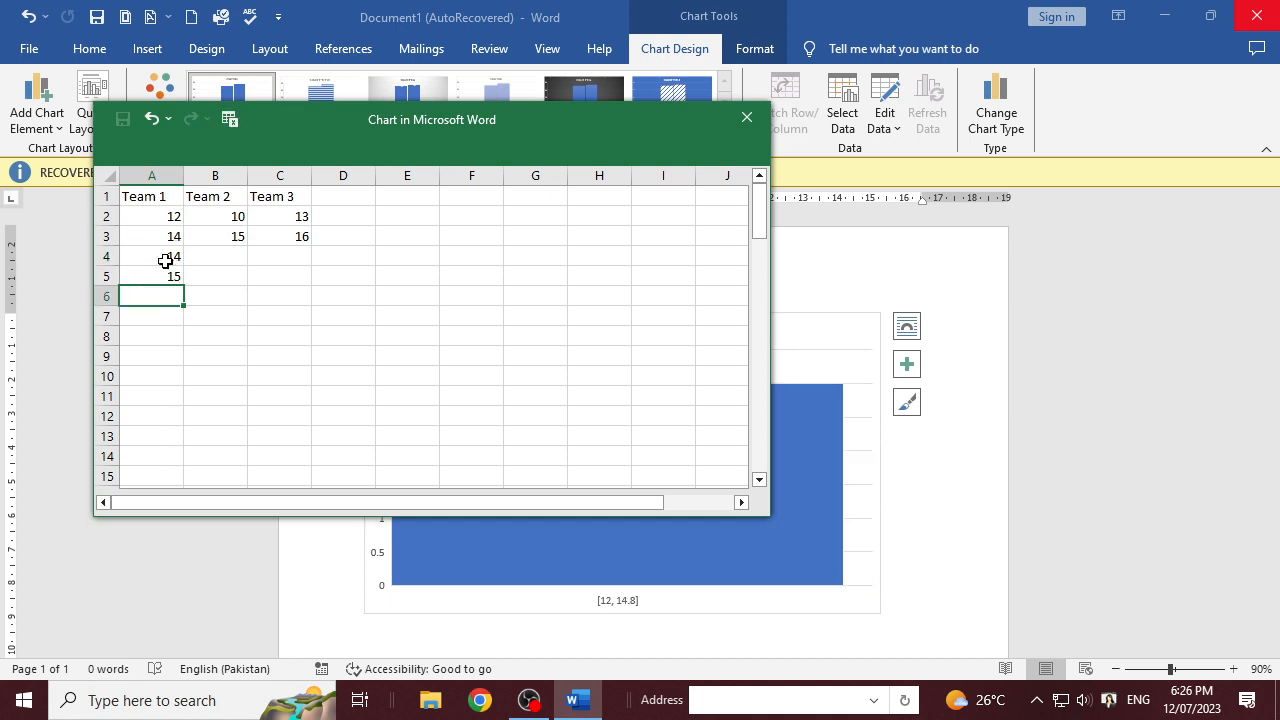
- Enter 16 in A6 and 14 in A7 for Team 1
{"action": "key", "text": "Up"}
{"action": "key", "text": "Right"}
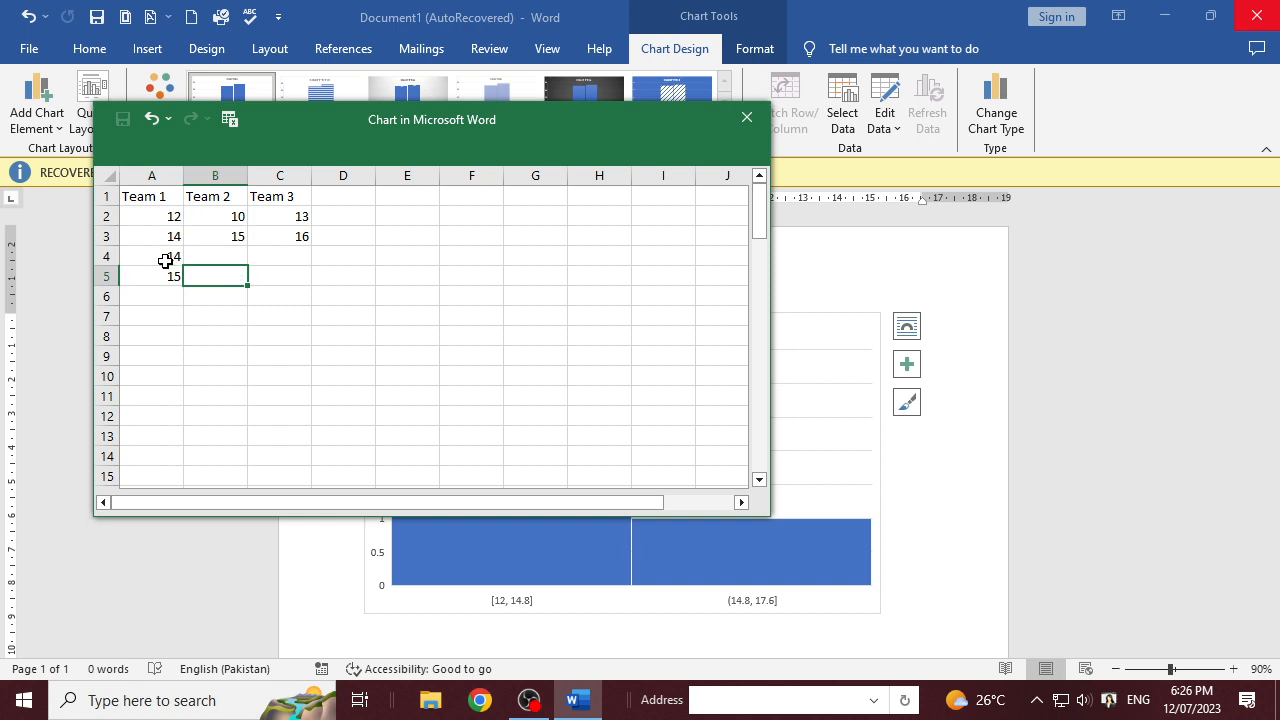
{"action": "key", "text": "Left"}
{"action": "key", "text": "Down"}
{"action": "type", "text": "16"}
{"action": "key", "text": "Return"}
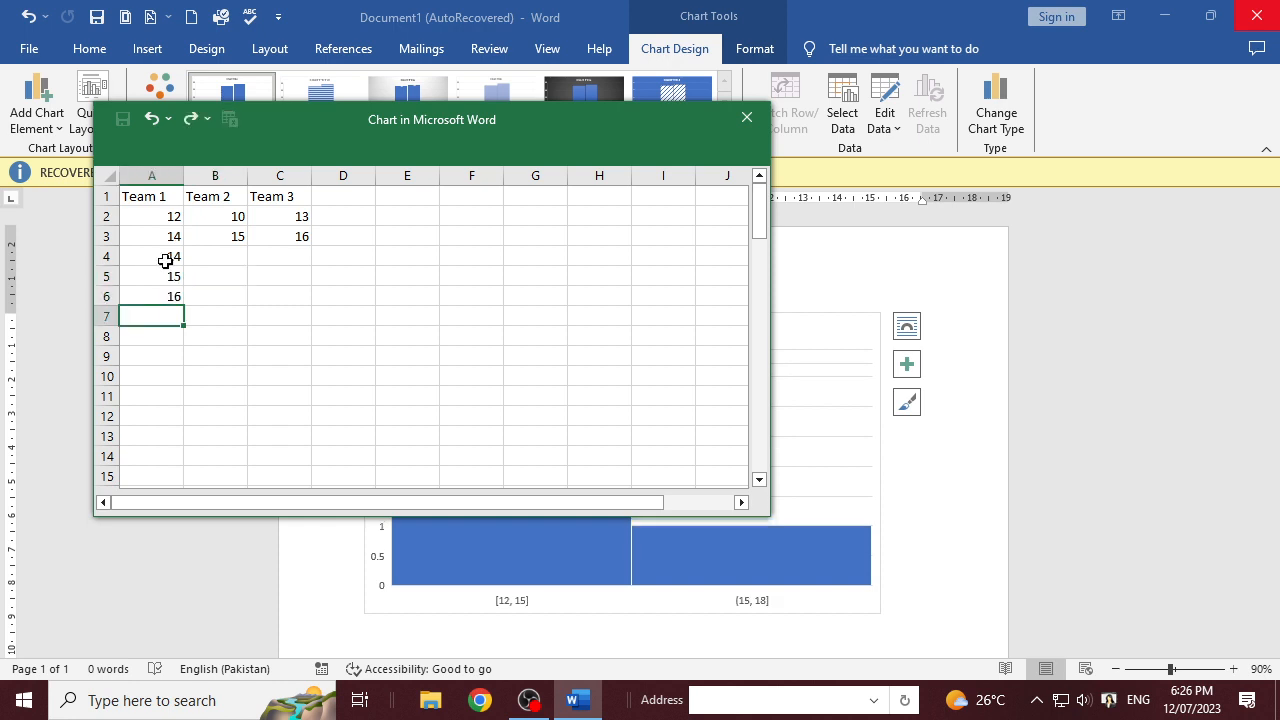
{"action": "type", "text": "14"}
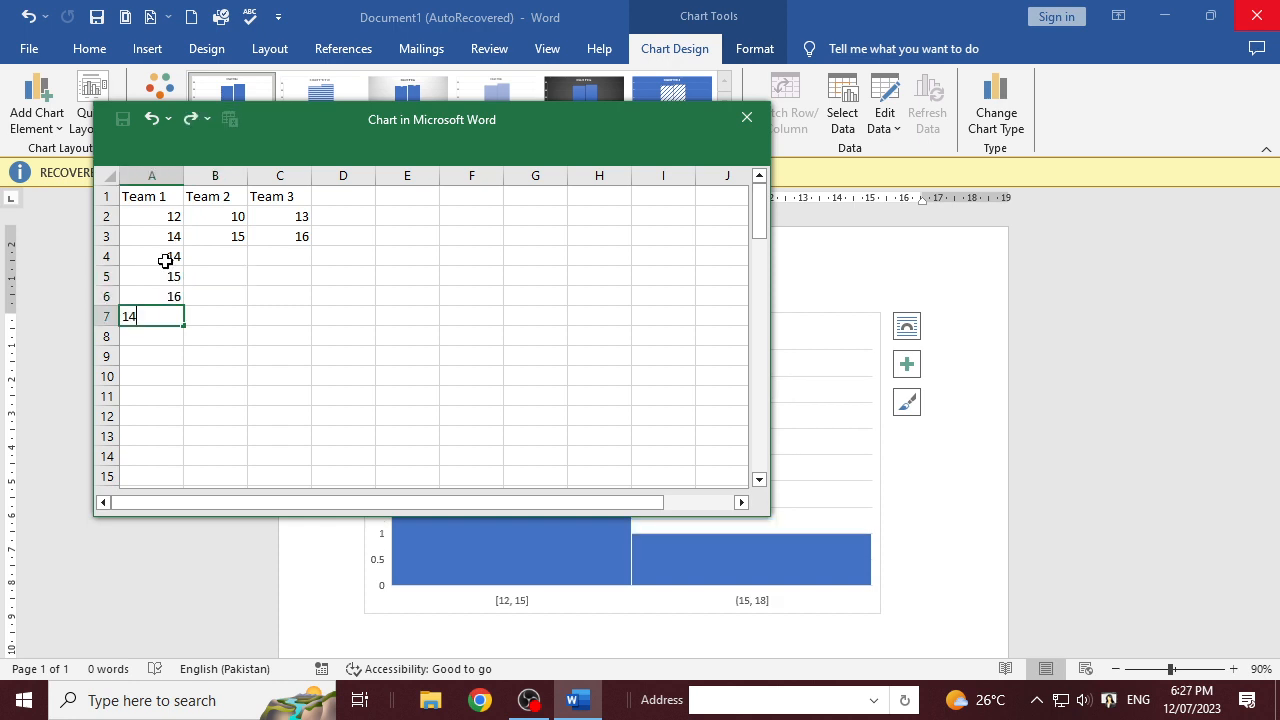
{"action": "key", "text": "Return"}
{"action": "key", "text": "Down"}
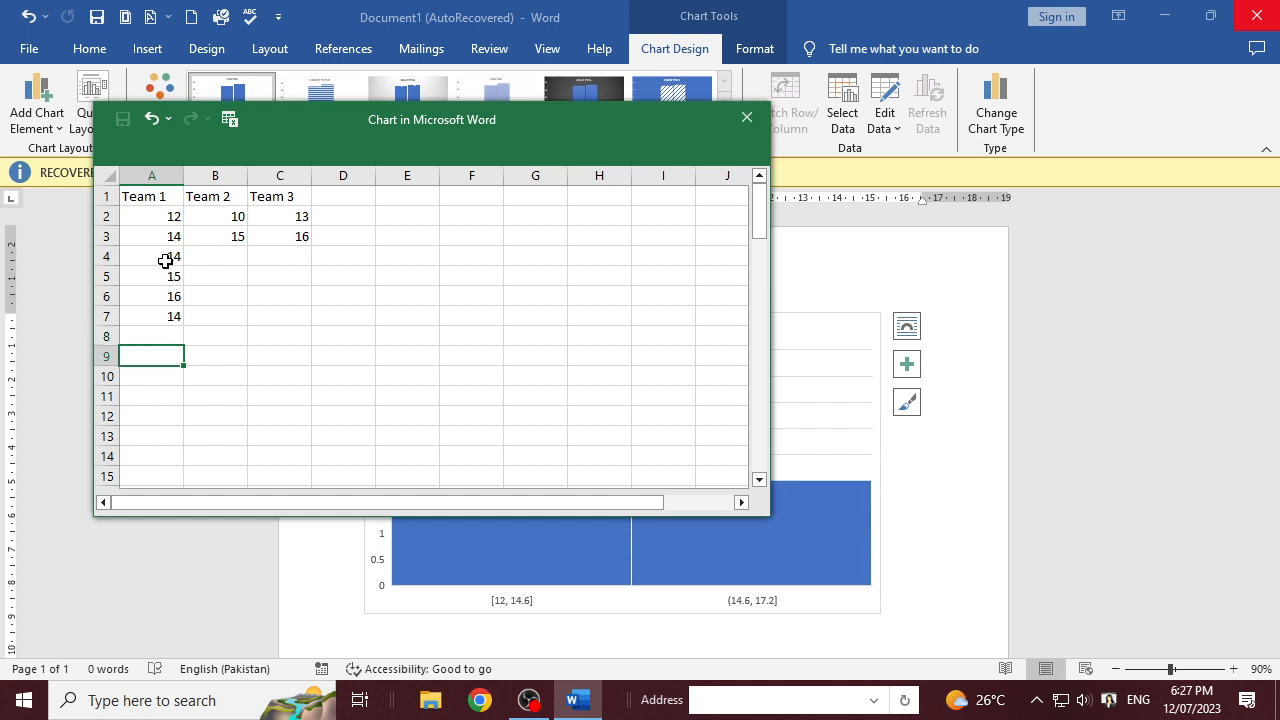
- Enter 15 in B4 for Team 2
{"action": "key", "text": "Up"}
{"action": "key", "text": "Up"}
{"action": "key", "text": "Up"}
{"action": "key", "text": "Right"}
{"action": "key", "text": "Right"}
{"action": "key", "text": "Up"}
{"action": "key", "text": "Up"}
{"action": "key", "text": "Left"}
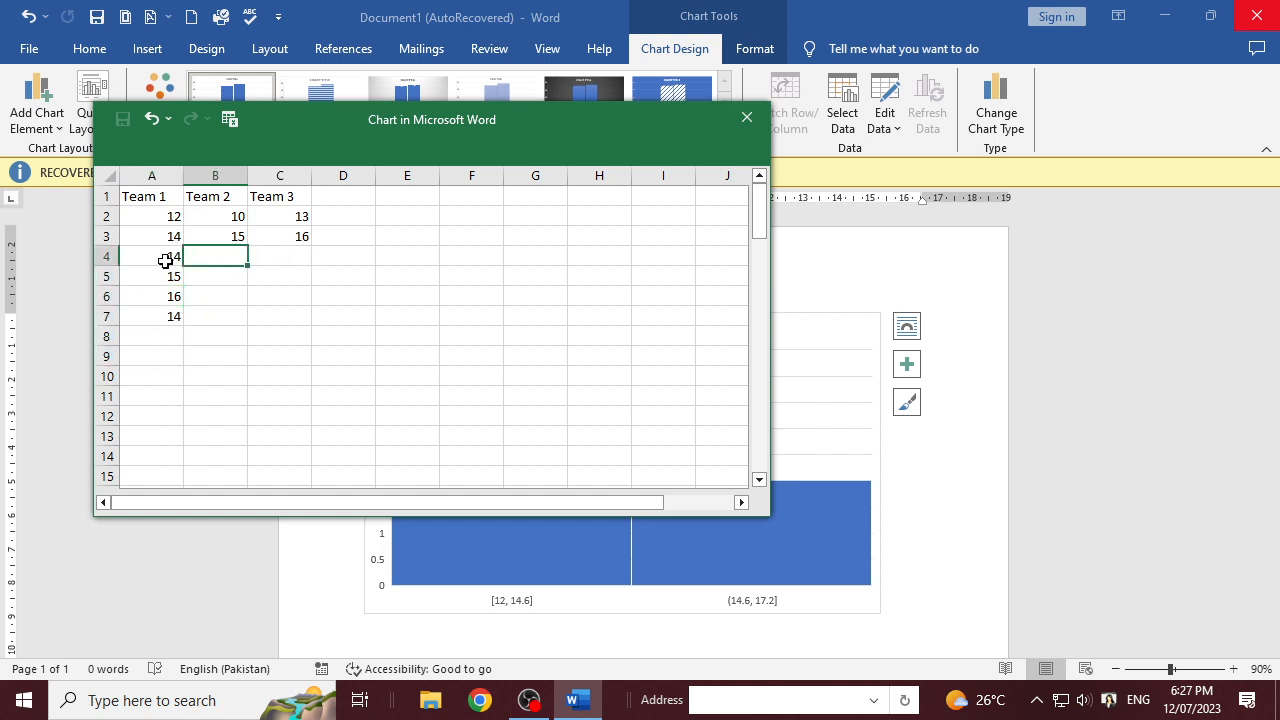
{"action": "key", "text": "Up"}
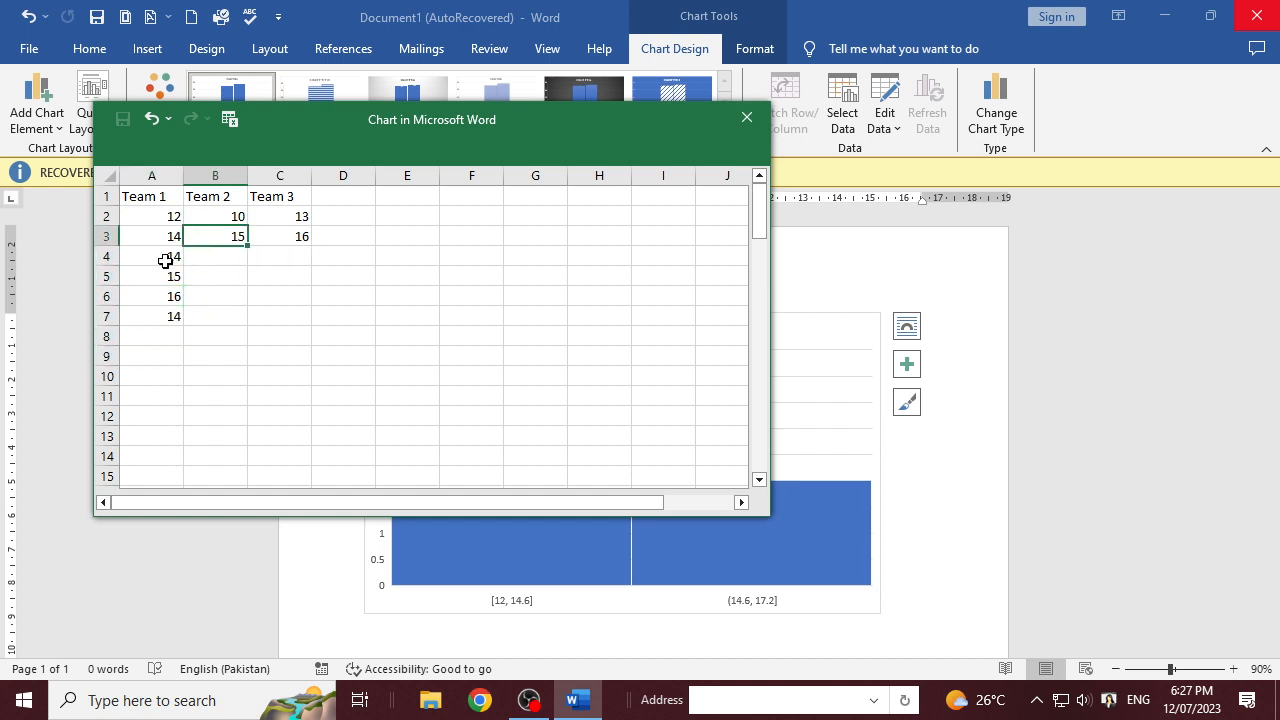
{"action": "key", "text": "Down"}
{"action": "type", "text": "15"}
{"action": "key", "text": "Return"}
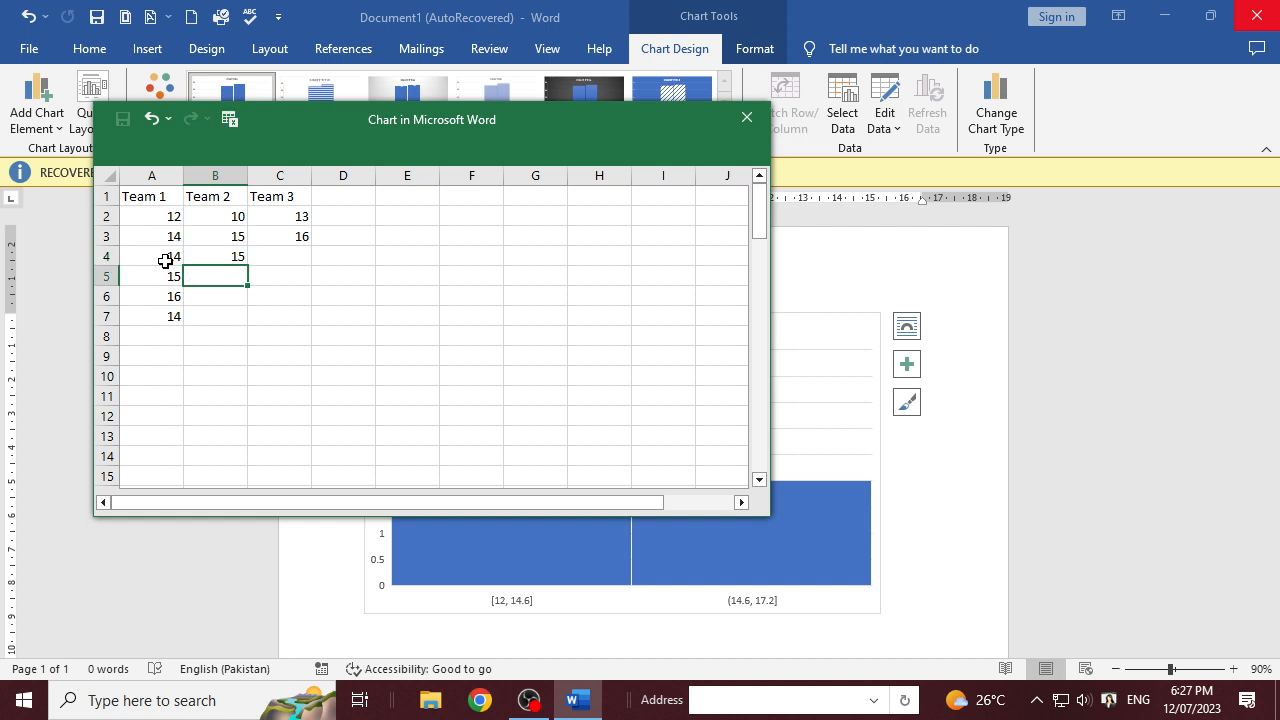
- Close the chart data window and delete the histogram chart from the document
{"action": "left_click", "coordinate": [747, 120]}
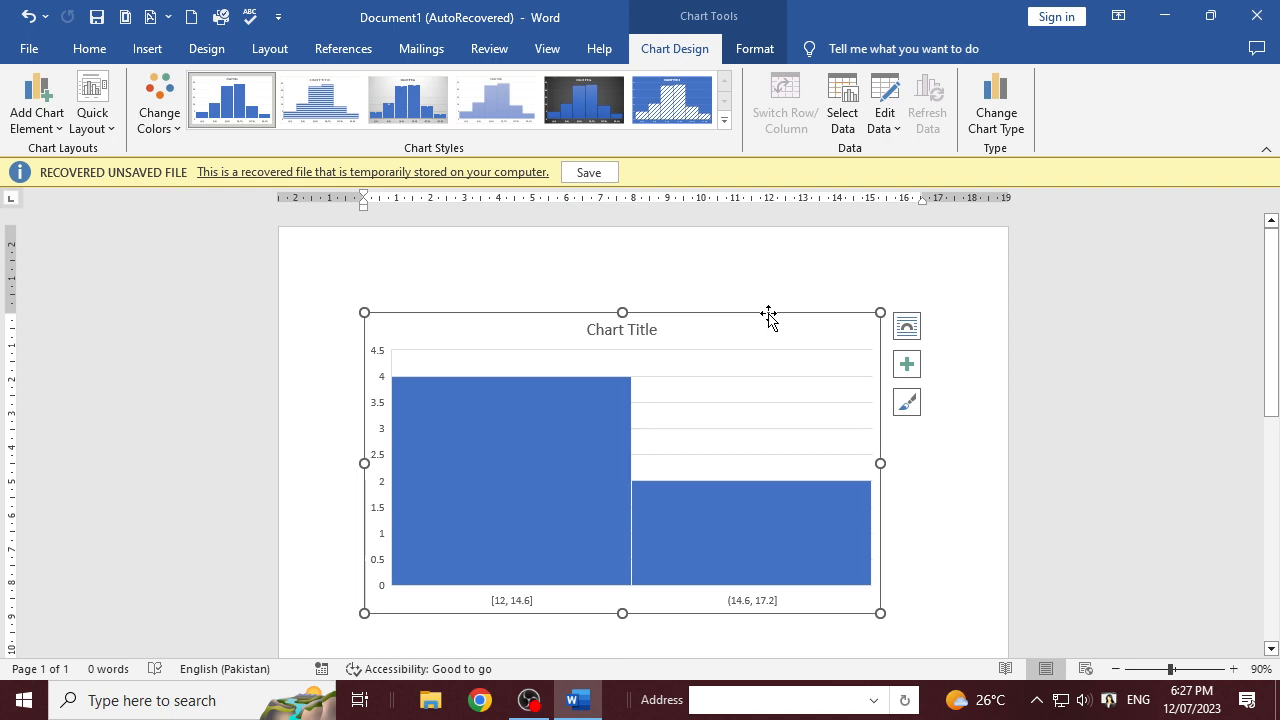
{"action": "key", "text": "Delete"}
- Preview several bar chart variants and insert a Clustered Bar chart into the document
{"action": "left_click", "coordinate": [147, 52]}
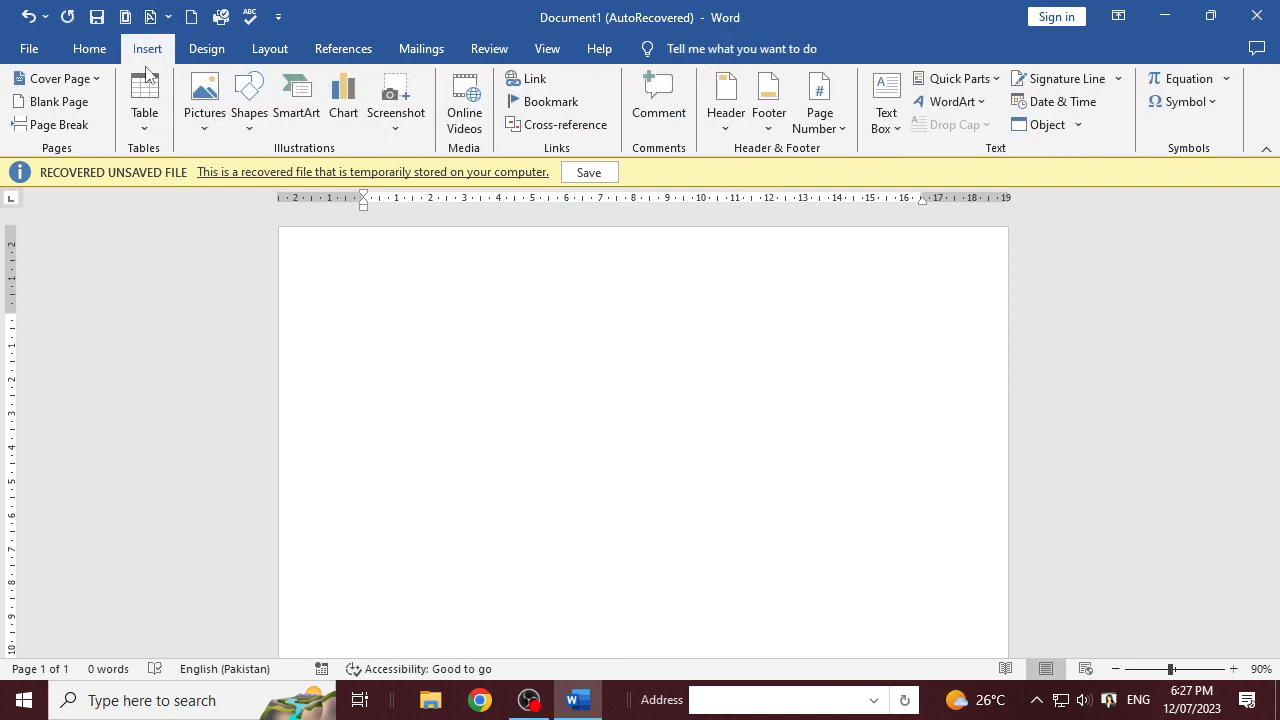
{"action": "left_click", "coordinate": [343, 100]}
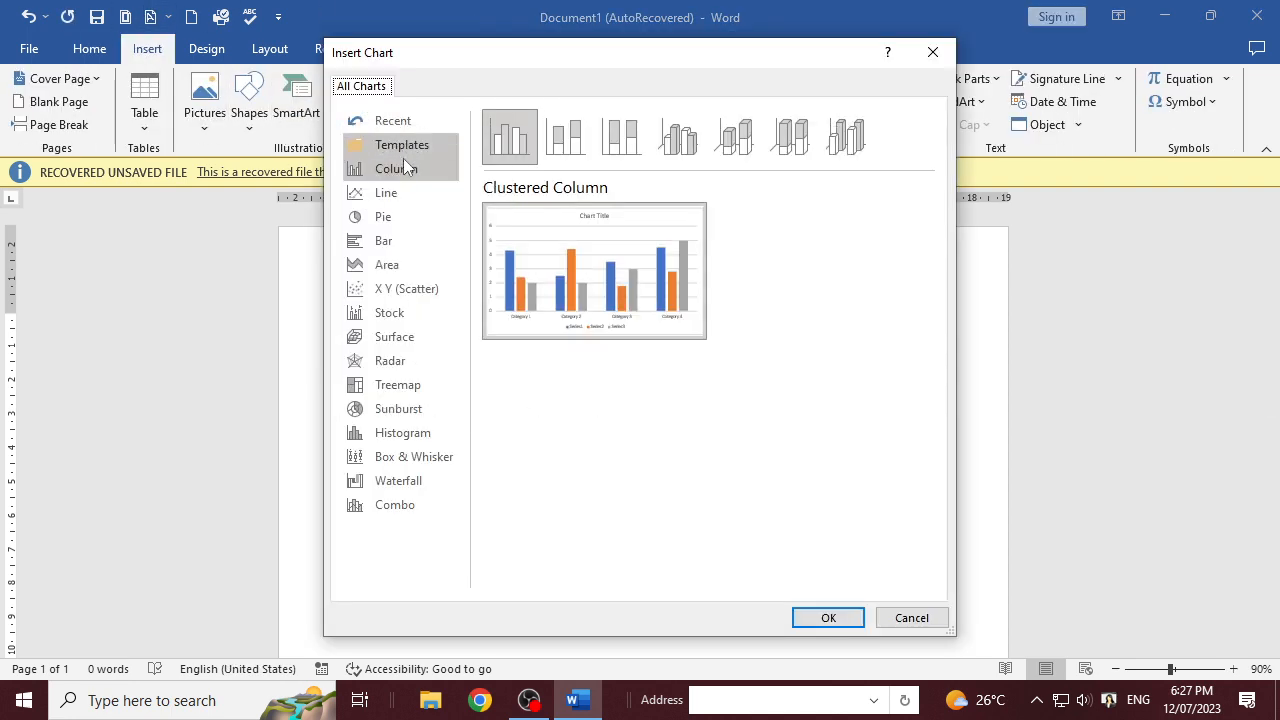
{"action": "left_click", "coordinate": [393, 245]}
{"action": "mouse_move", "coordinate": [565, 213]}
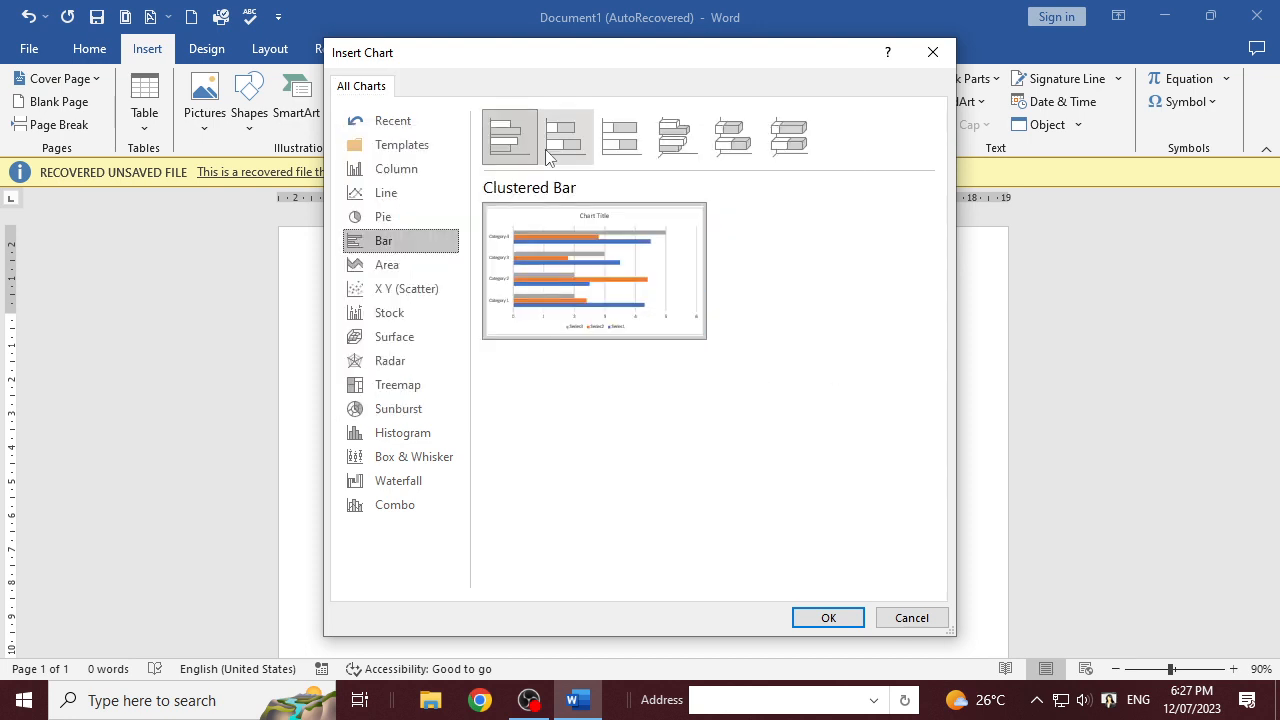
{"action": "left_click", "coordinate": [690, 138]}
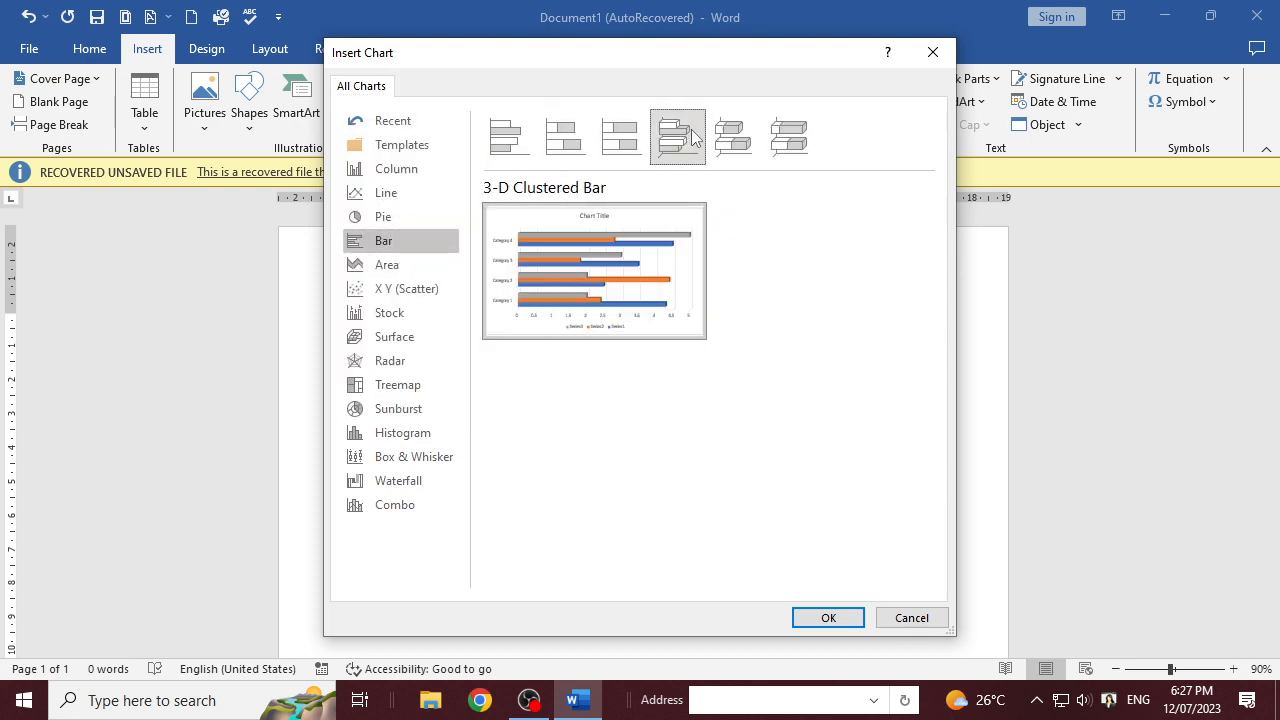
{"action": "left_click", "coordinate": [641, 141]}
{"action": "left_click", "coordinate": [739, 141]}
{"action": "left_click", "coordinate": [789, 141]}
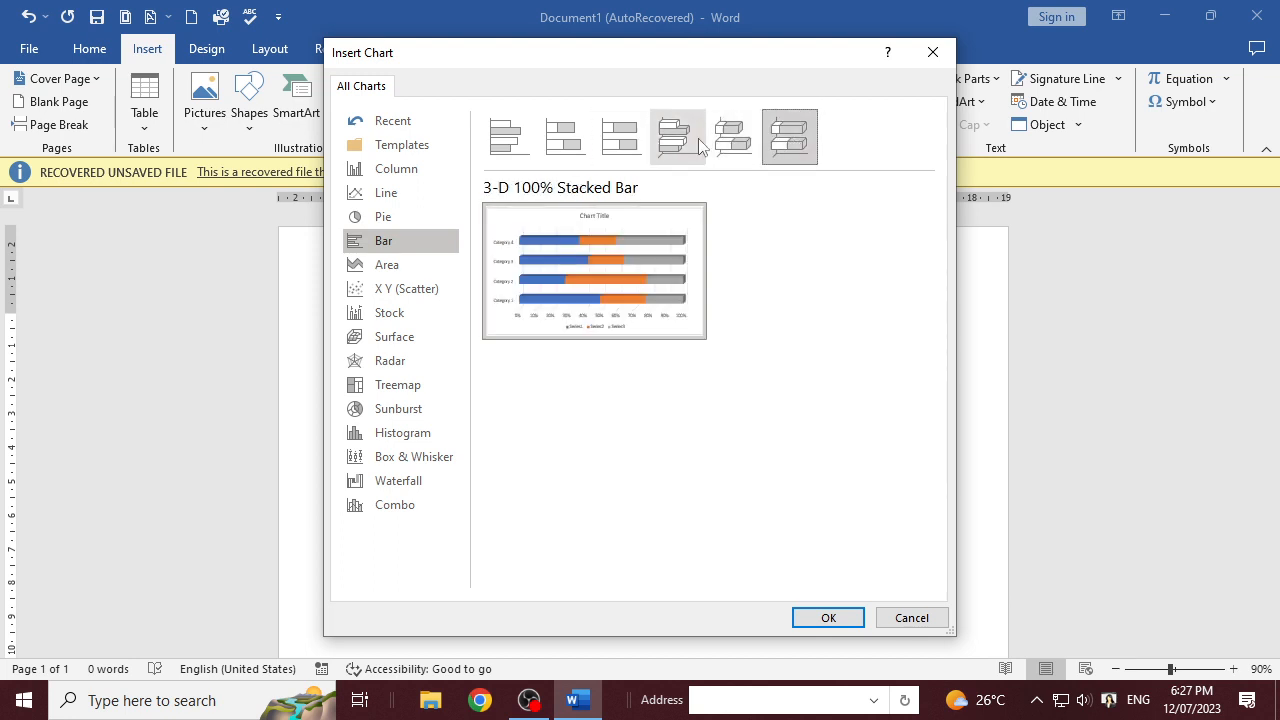
{"action": "left_click", "coordinate": [565, 138]}
{"action": "left_click", "coordinate": [522, 141]}
{"action": "mouse_move", "coordinate": [670, 318]}
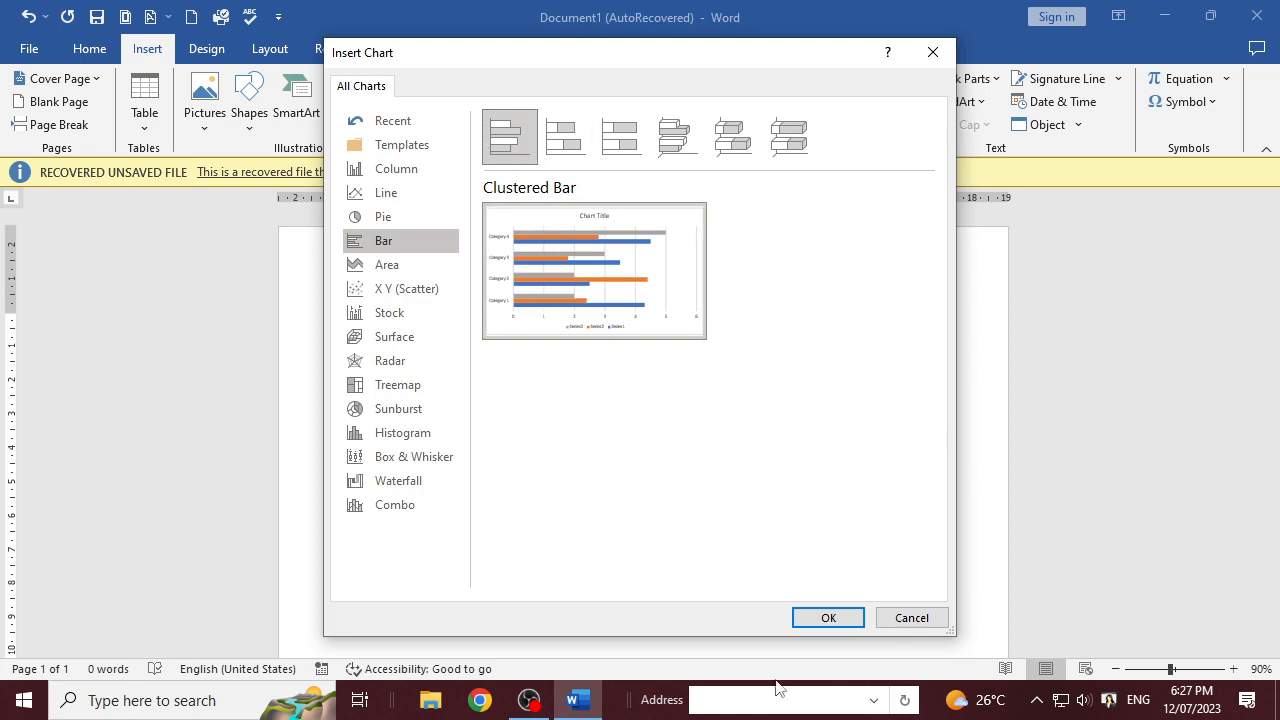
{"action": "left_click", "coordinate": [827, 618]}
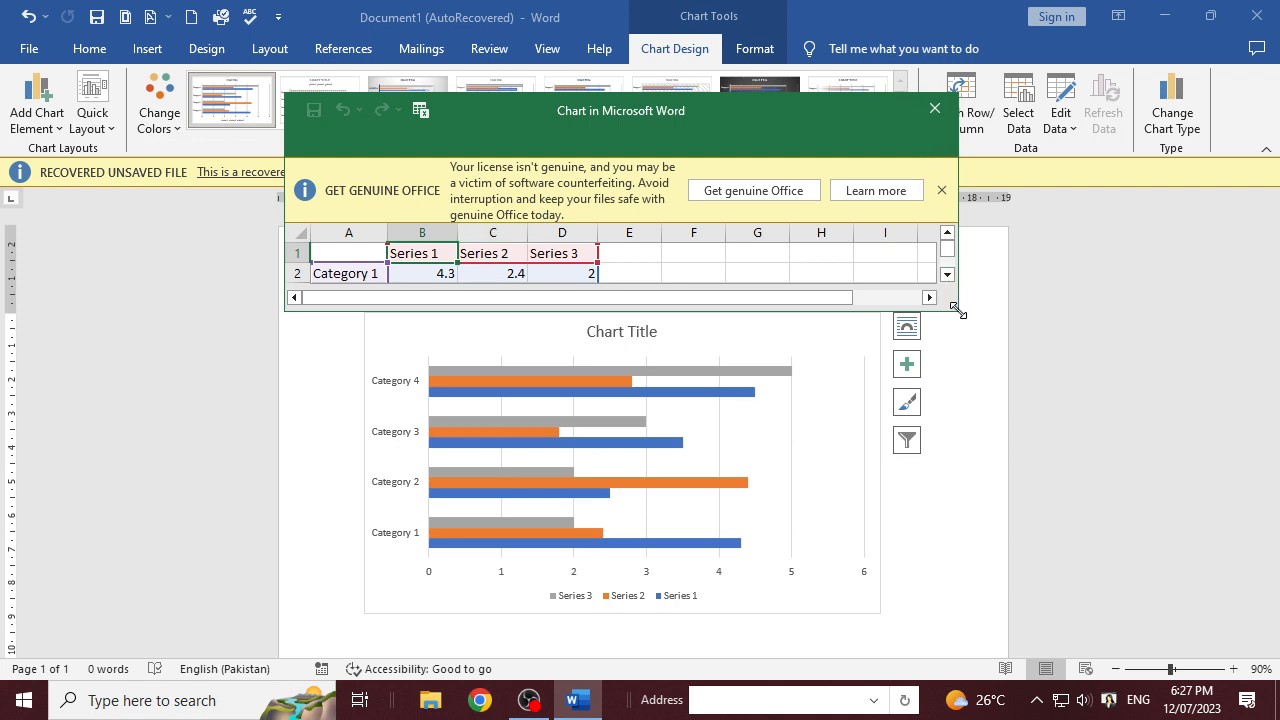
- Enlarge the chart data window and rename Category 1 in A2 as "Pakistan"
{"action": "left_click_drag", "start_coordinate": [956, 311], "coordinate": [1086, 509]}
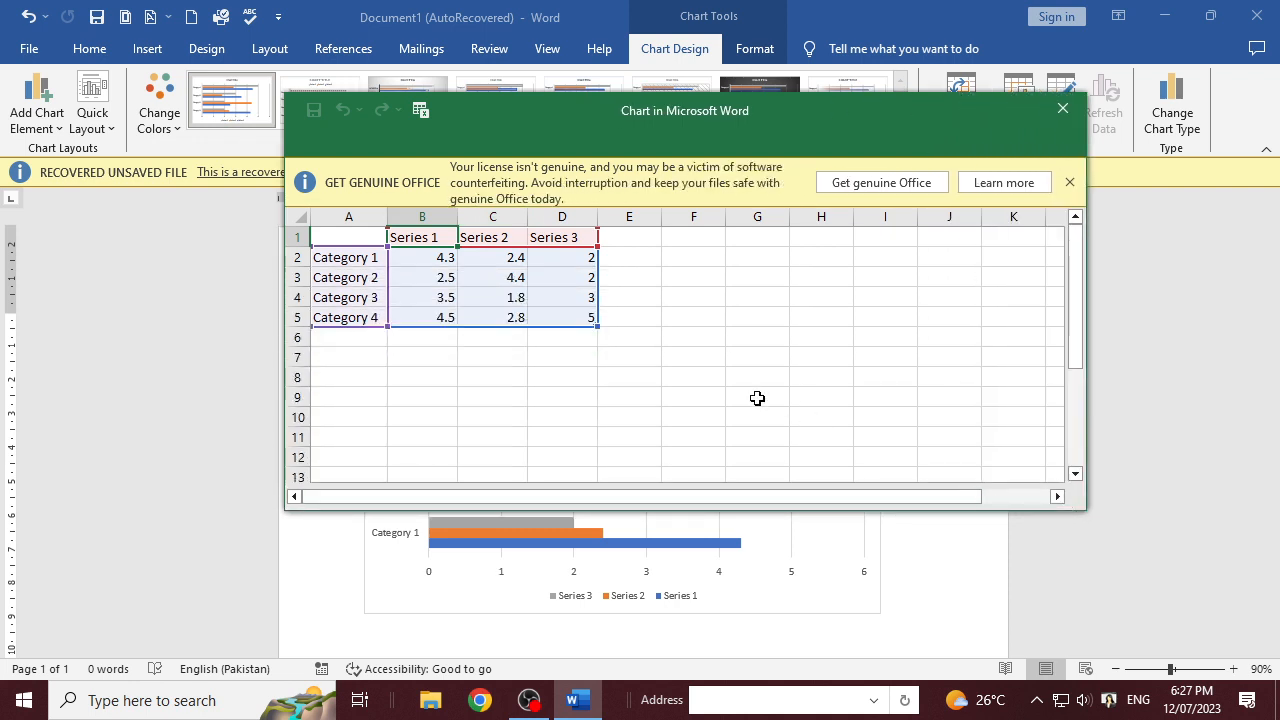
{"action": "left_click", "coordinate": [359, 256]}
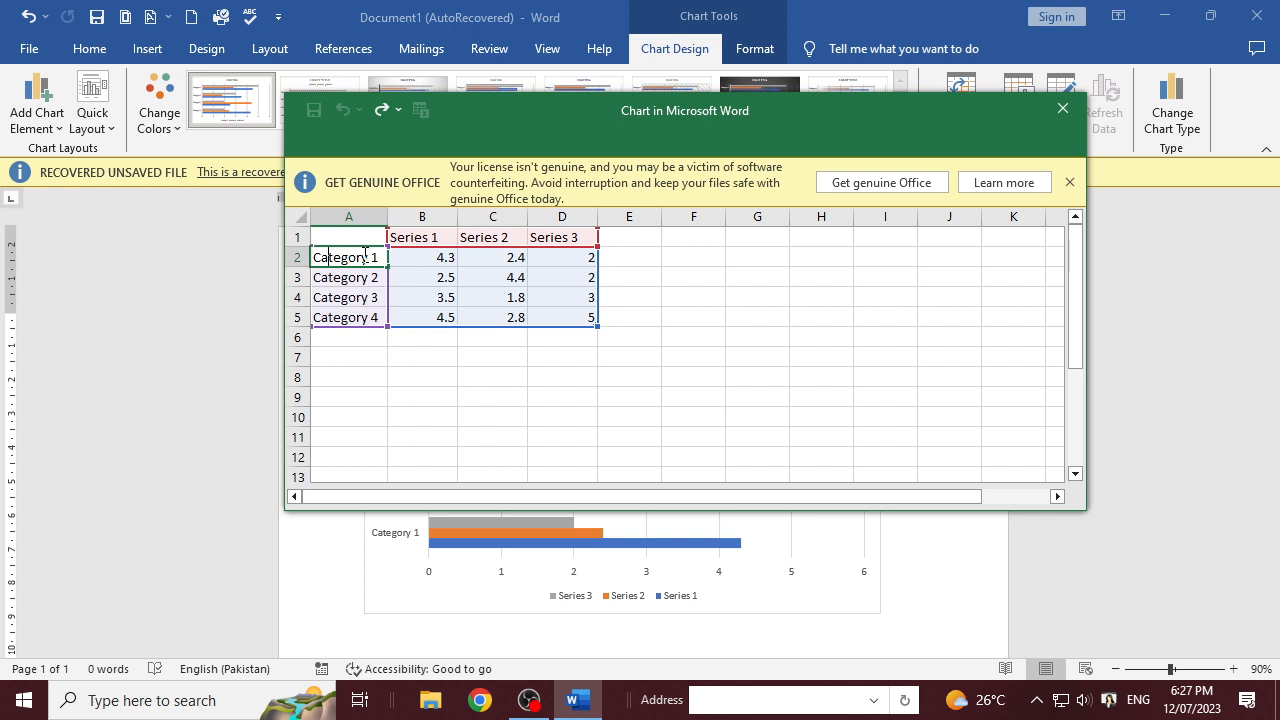
{"action": "key", "text": "shift+Right"}
{"action": "key", "text": "shift+Right"}
{"action": "key", "text": "shift+Right"}
{"action": "key", "text": "shift+Right"}
{"action": "key", "text": "shift+Right"}
{"action": "key", "text": "shift+Right"}
{"action": "key", "text": "shift+Right"}
{"action": "key", "text": "shift+Right"}
{"action": "key", "text": "shift+Right"}
{"action": "key", "text": "shift+Right"}
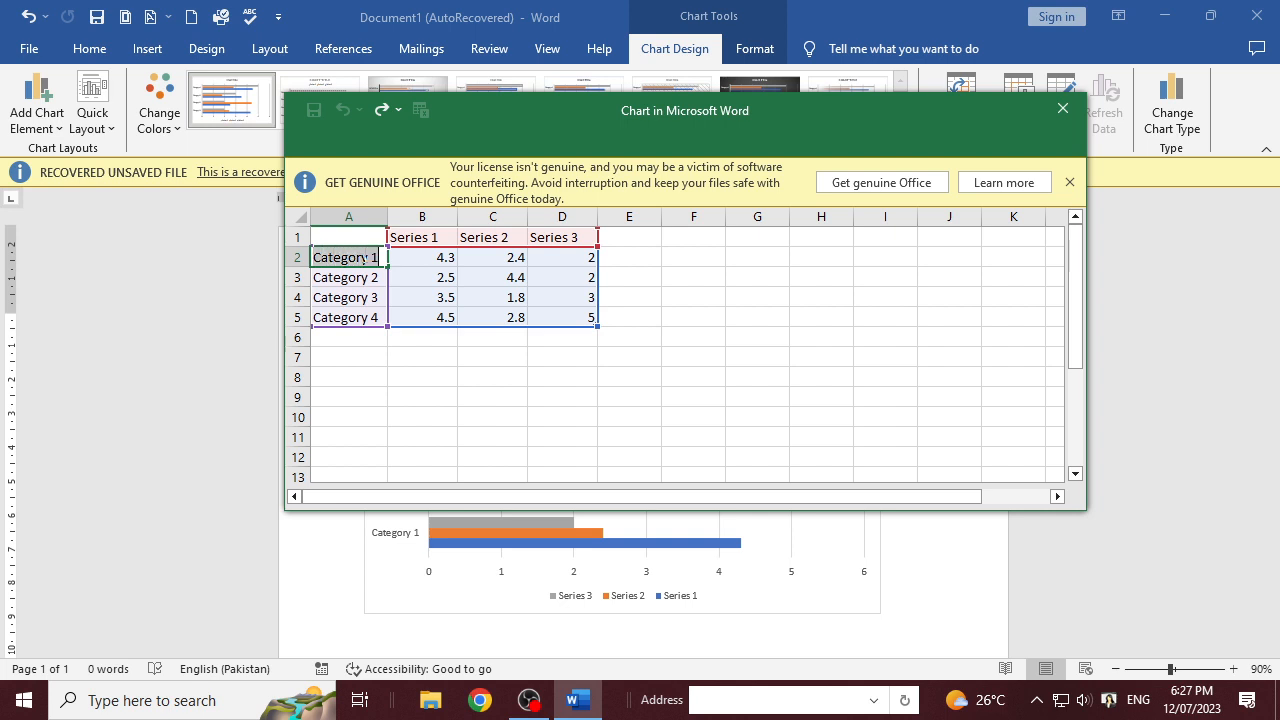
{"action": "type", "text": "Pakistan"}
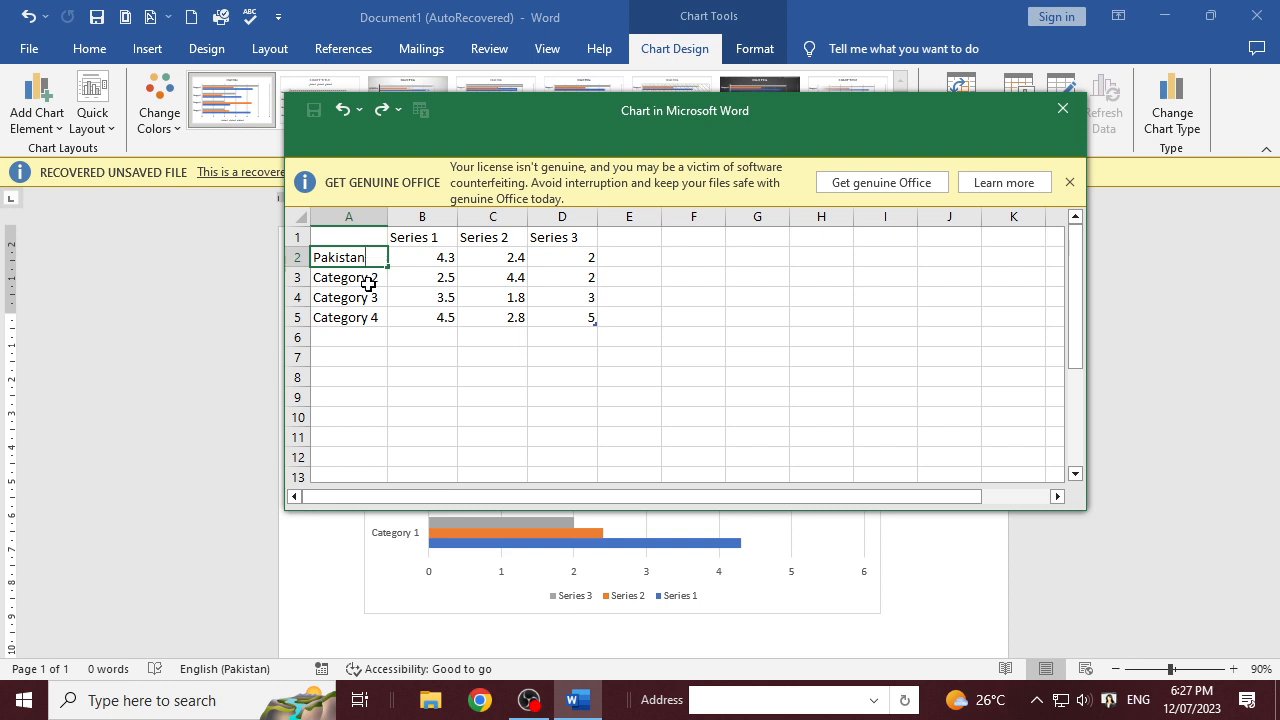
- Rename Category 2 in A3 of the chart data as "India"
{"action": "left_click", "coordinate": [369, 278]}
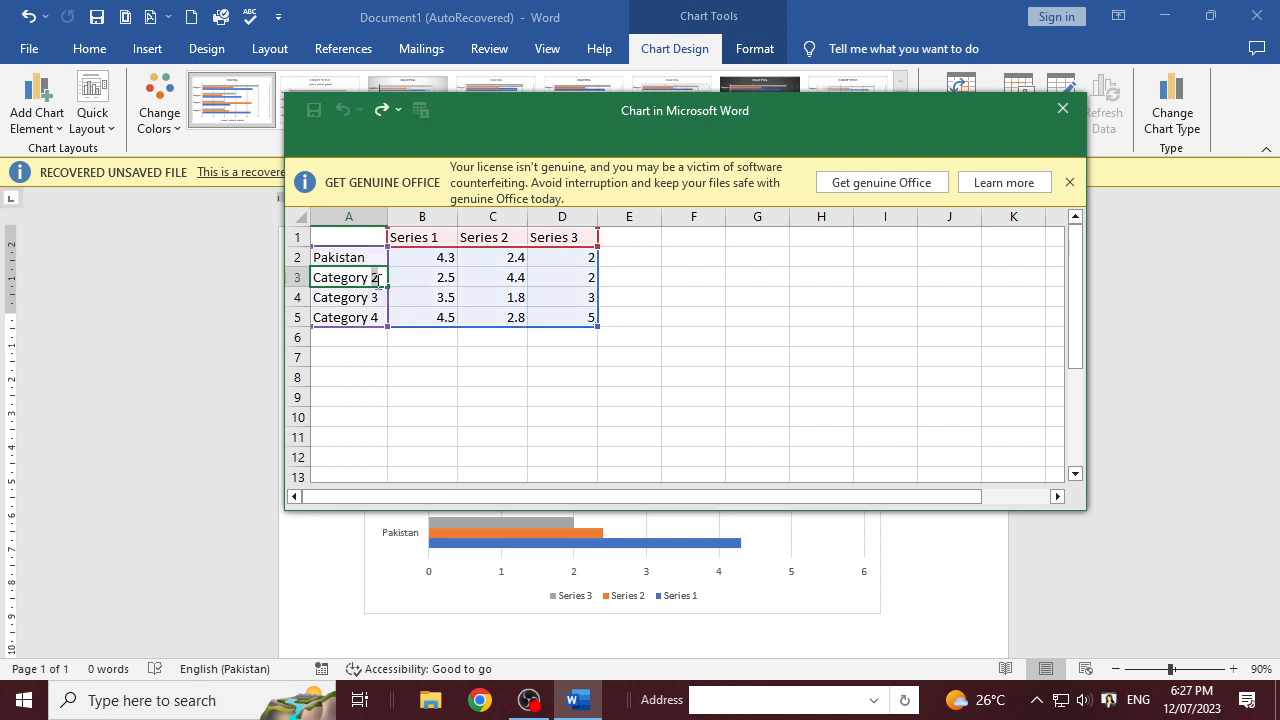
{"action": "double_click", "coordinate": [378, 279]}
{"action": "key", "text": "BackSpace"}
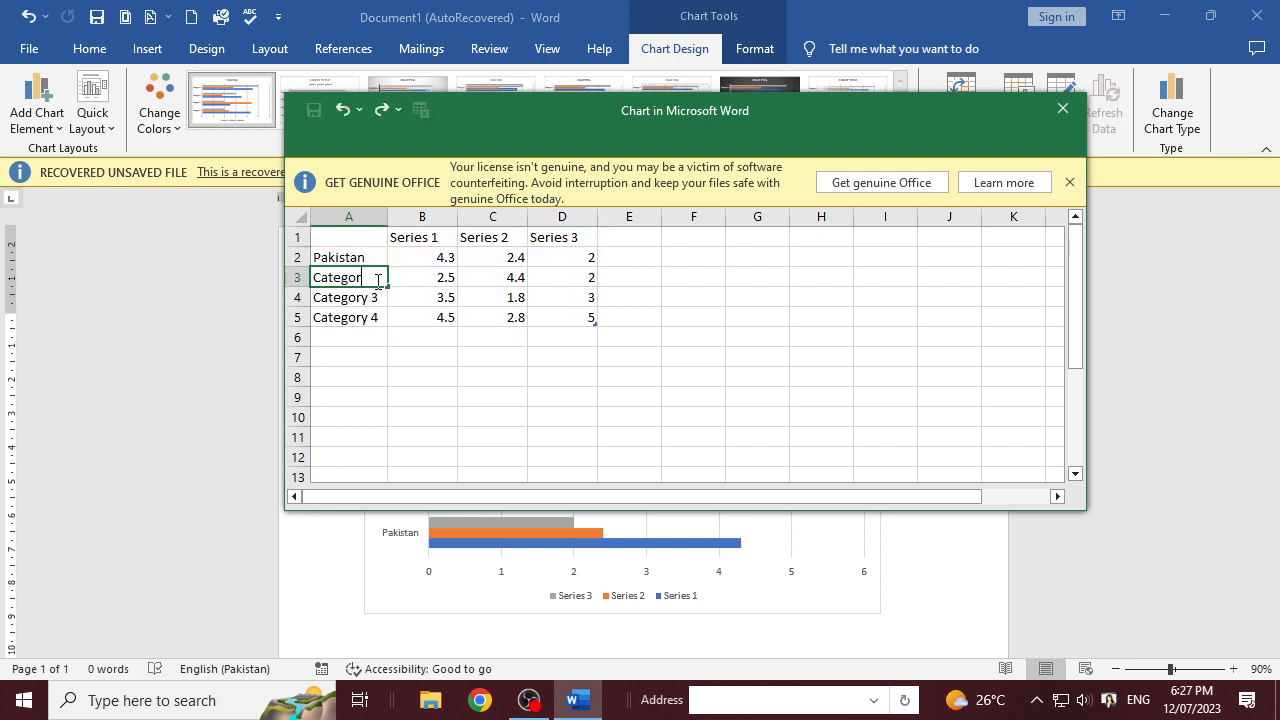
{"action": "key", "text": "BackSpace"}
{"action": "key", "text": "BackSpace"}
{"action": "key", "text": "BackSpace"}
{"action": "key", "text": "BackSpace"}
{"action": "key", "text": "BackSpace"}
{"action": "key", "text": "BackSpace"}
{"action": "key", "text": "BackSpace"}
{"action": "key", "text": "Return"}
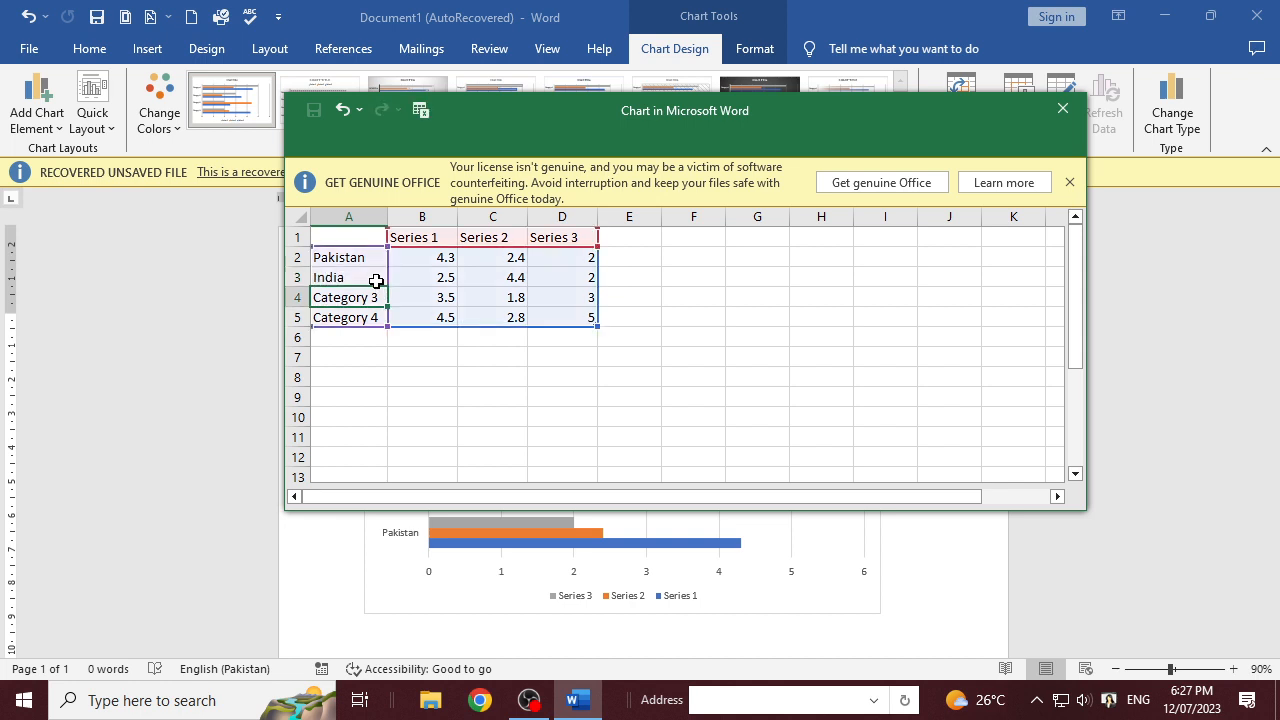
- Rename Category 3 as "Westendies" and Category 4 as "Autralia" in the chart data
{"action": "type", "text": "Westend"}
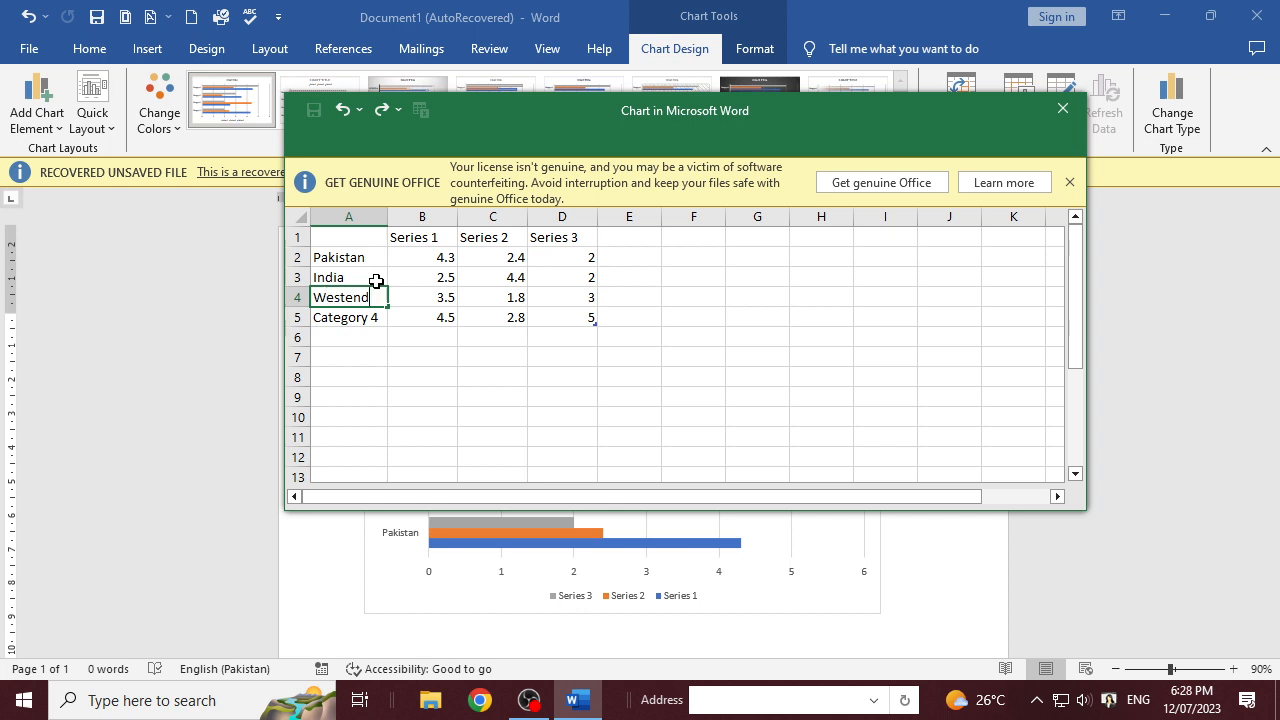
{"action": "type", "text": "ies"}
{"action": "key", "text": "Return"}
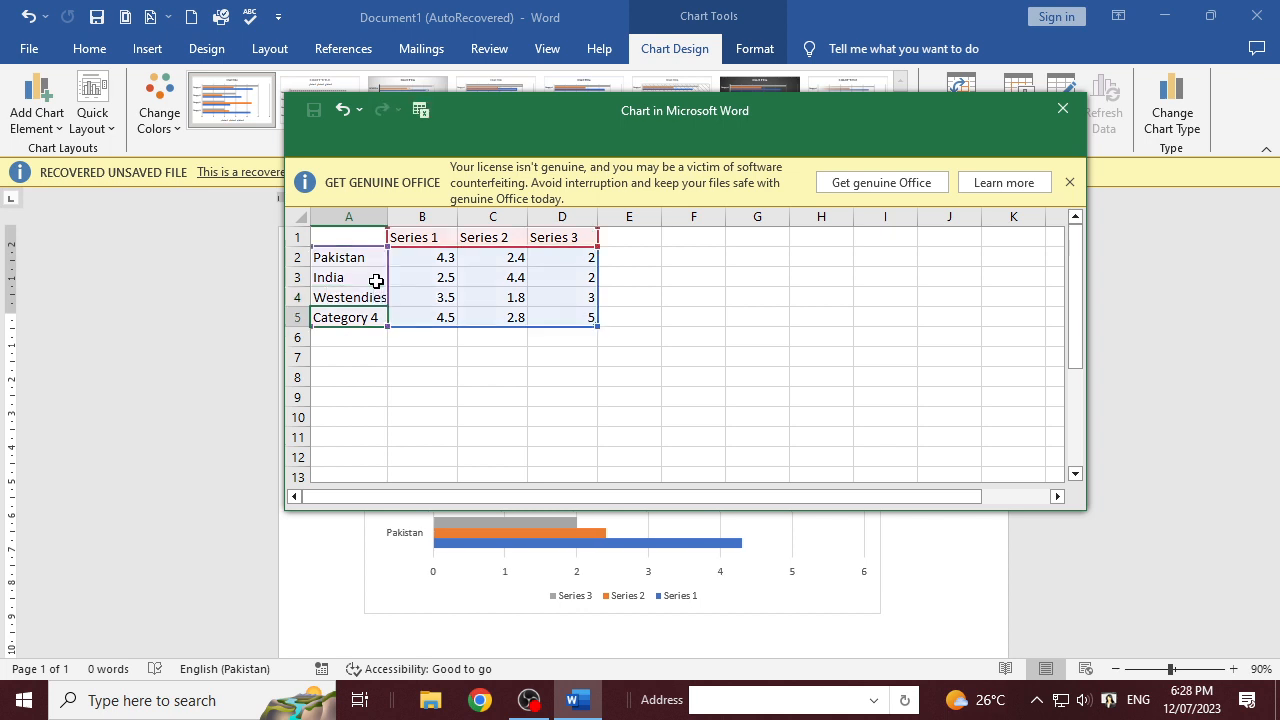
{"action": "type", "text": "Autralia"}
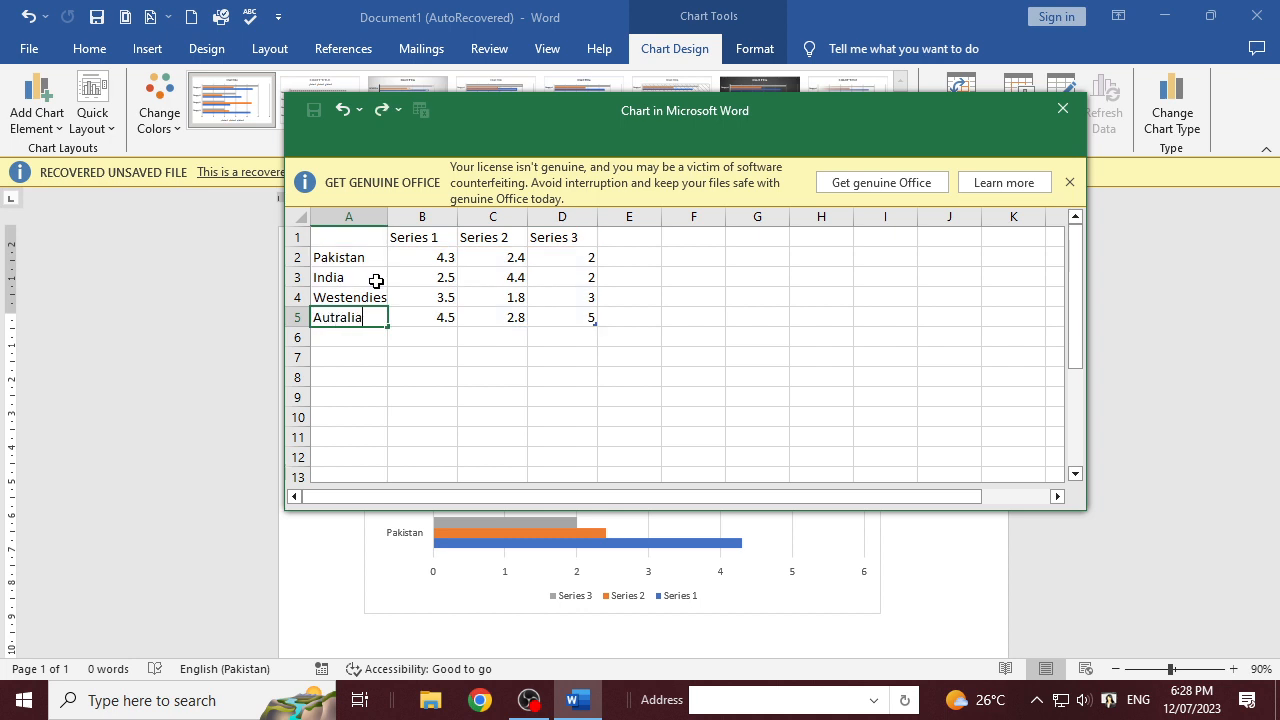
{"action": "key", "text": "Return"}
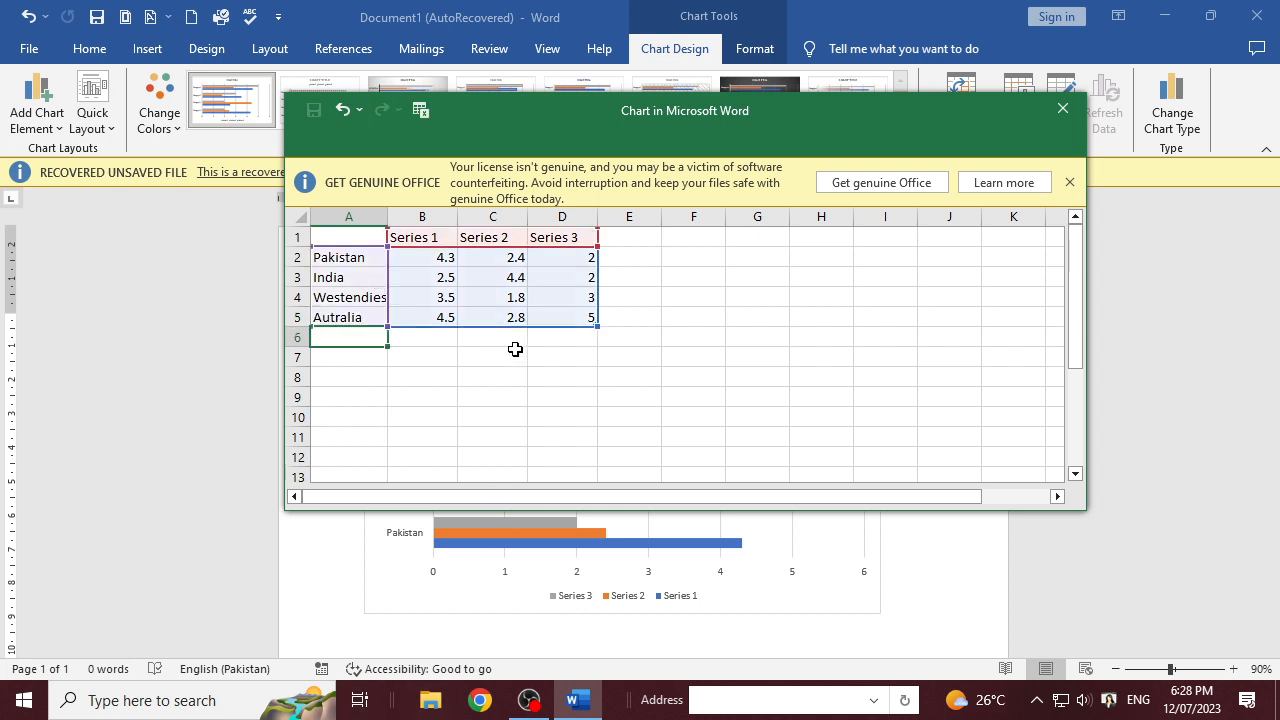
- Rename the Series 1 and Series 2 headers of the chart data as "Match 1" and "Match 2"
{"action": "left_click", "coordinate": [441, 238]}
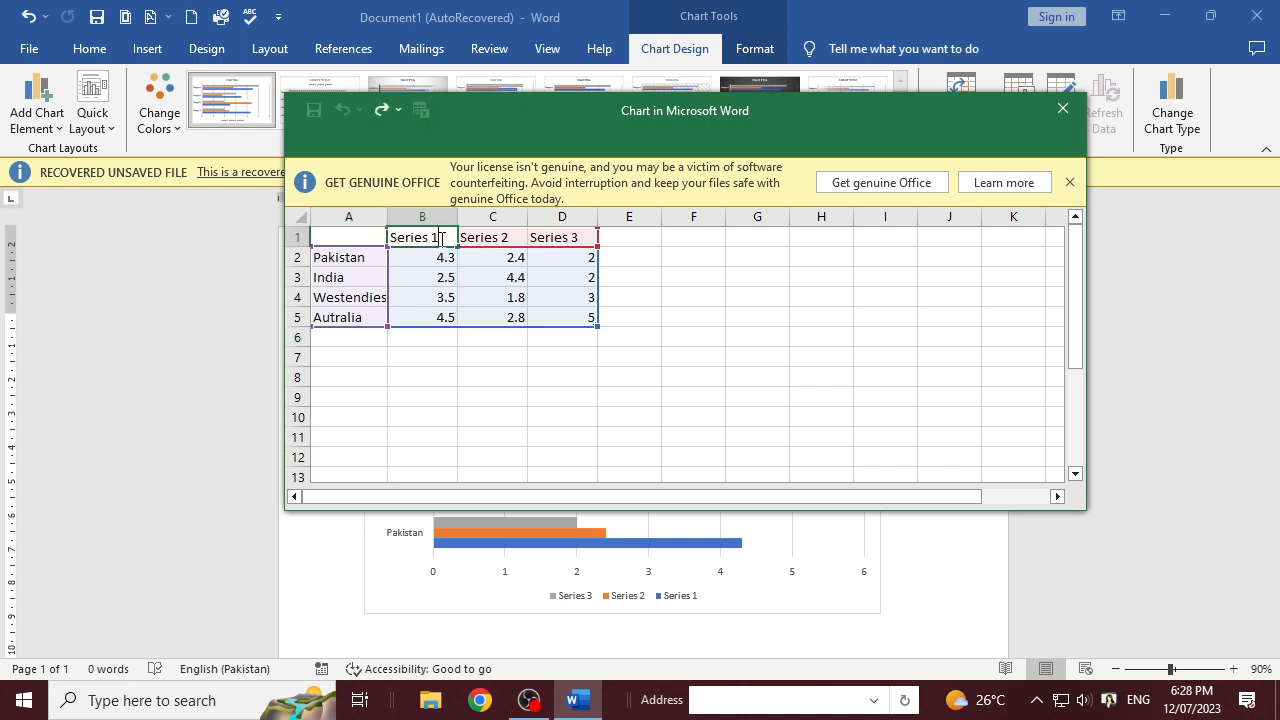
{"action": "key", "text": "BackSpace"}
{"action": "key", "text": "BackSpace"}
{"action": "key", "text": "BackSpace"}
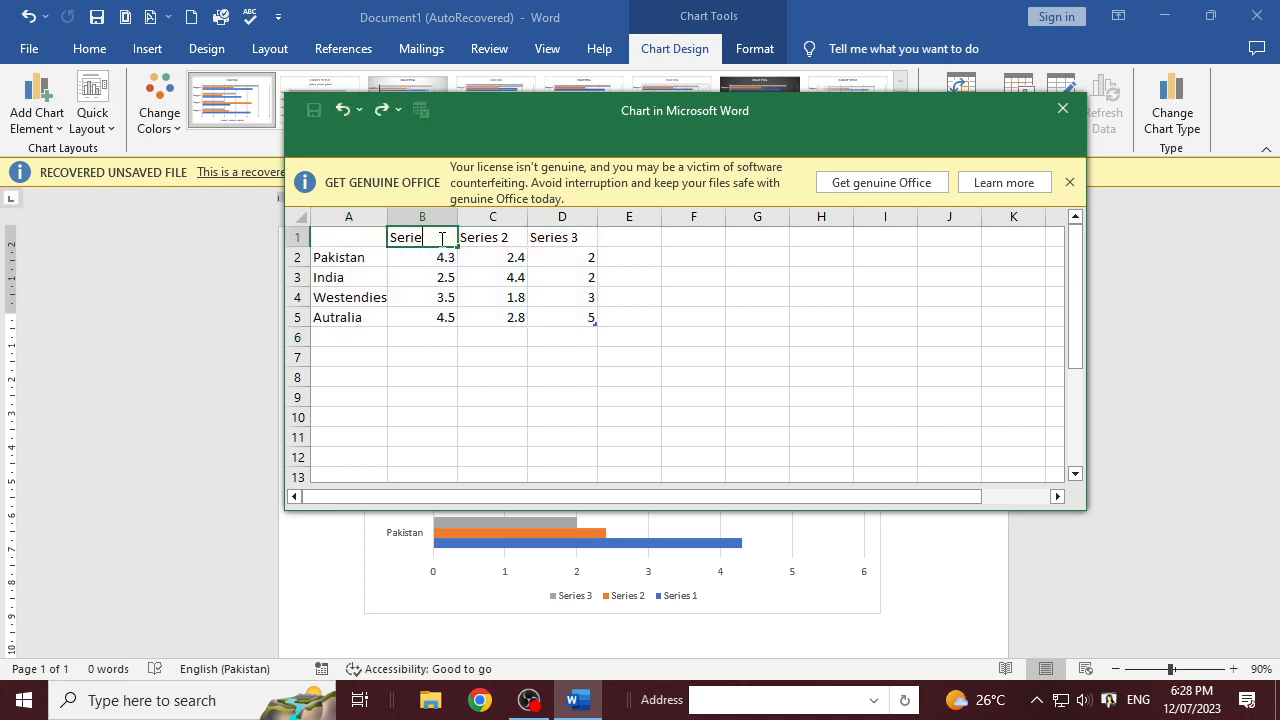
{"action": "type", "text": "Match 1"}
{"action": "key", "text": "Tab"}
{"action": "type", "text": "mA"}
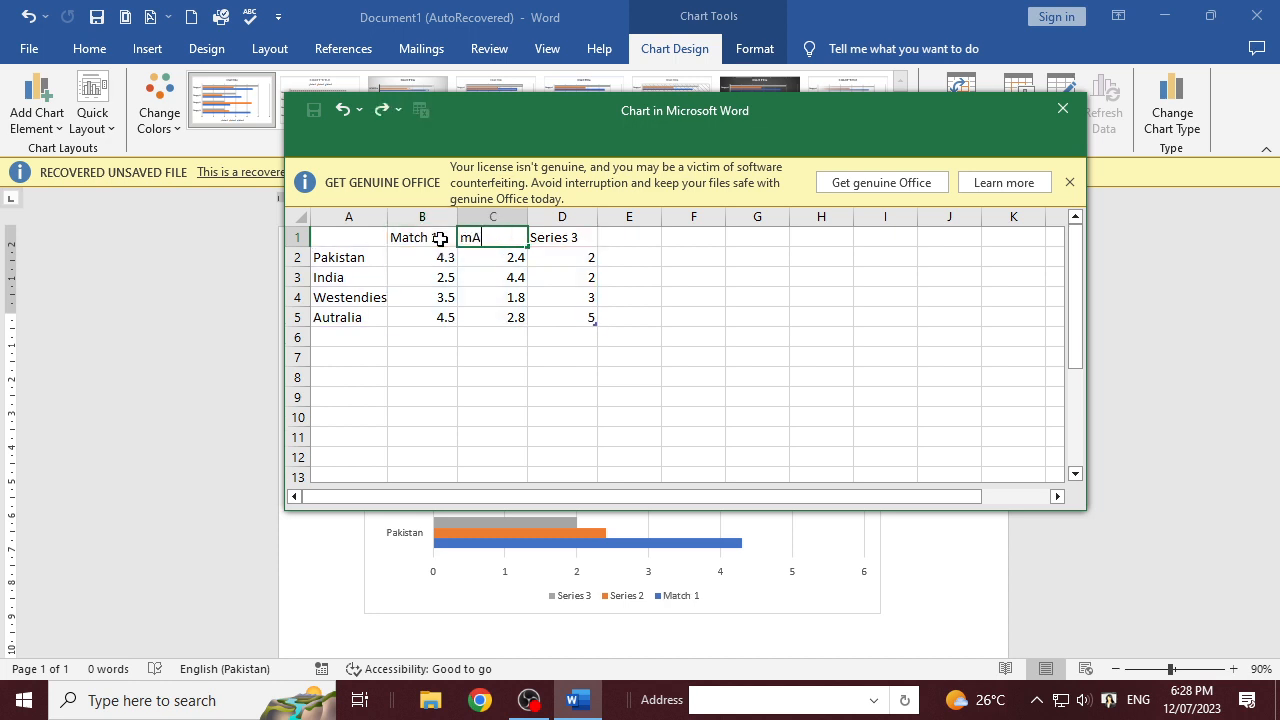
{"action": "type", "text": "TCH"}
{"action": "key", "text": "Tab"}
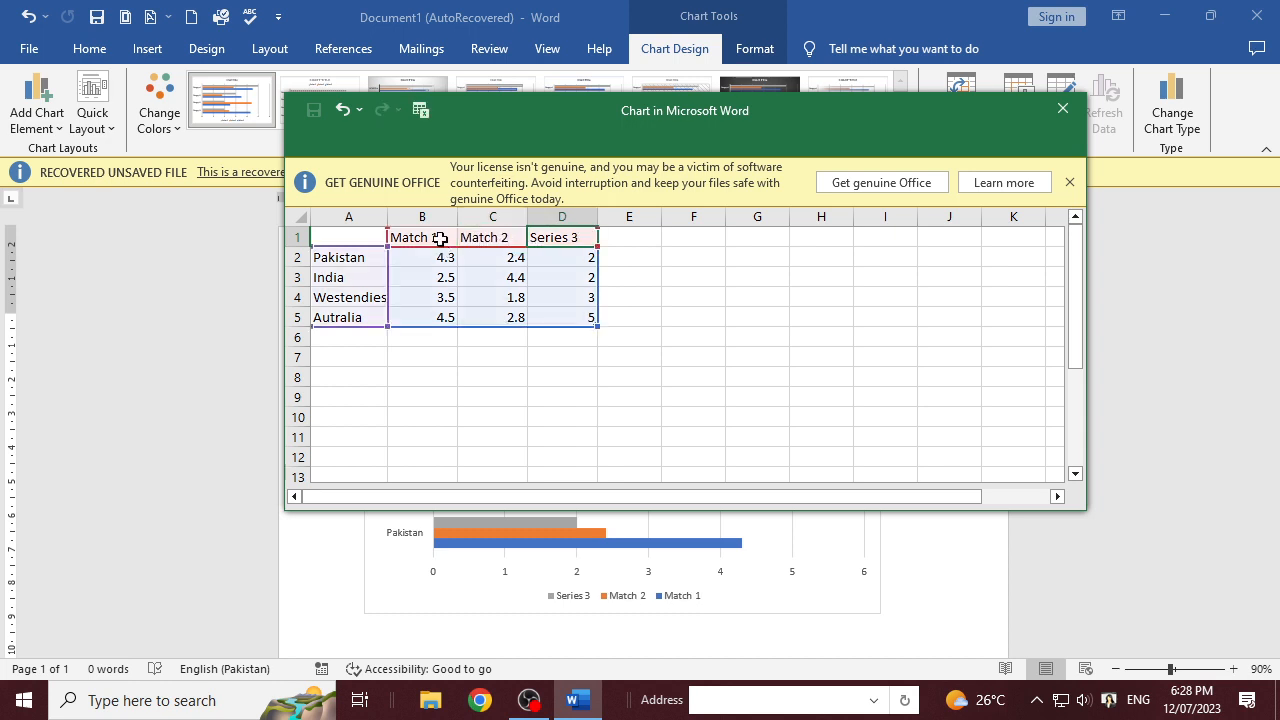
- Rename the Series 3 header in D1 of the chart data as "Match 3"
{"action": "key", "text": "F2"}
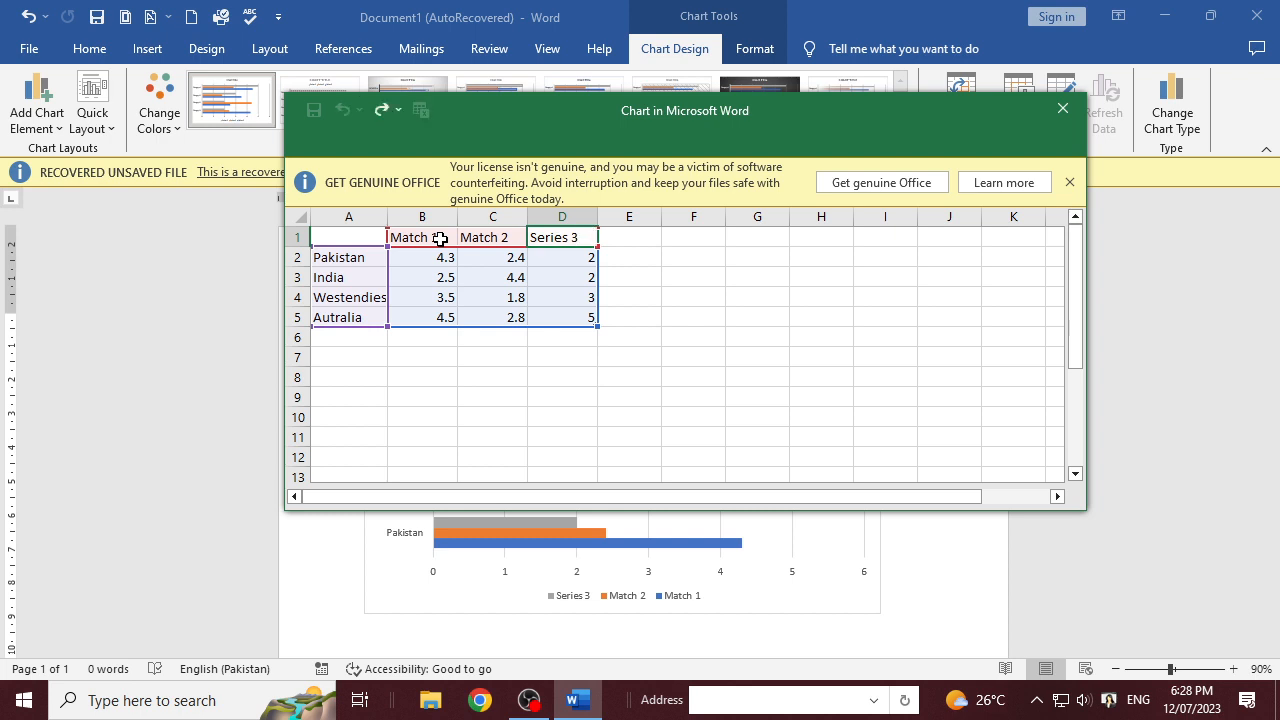
{"action": "key", "text": "shift+Left"}
{"action": "key", "text": "shift+Left"}
{"action": "key", "text": "shift+Left"}
{"action": "key", "text": "shift+Left"}
{"action": "key", "text": "shift+Left"}
{"action": "key", "text": "shift+Left"}
{"action": "type", "text": "match"}
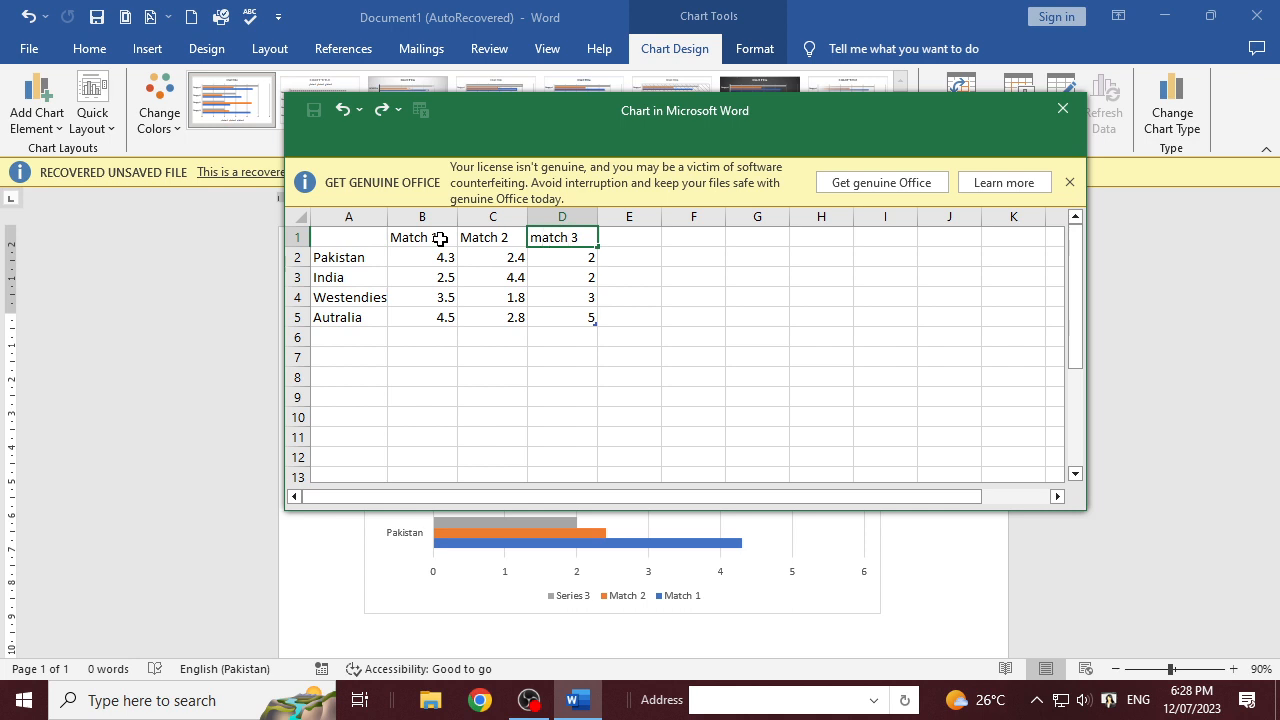
{"action": "key", "text": "Home"}
{"action": "key", "text": "Delete"}
{"action": "type", "text": "M"}
{"action": "left_click", "coordinate": [440, 238]}
{"action": "left_click", "coordinate": [512, 414]}
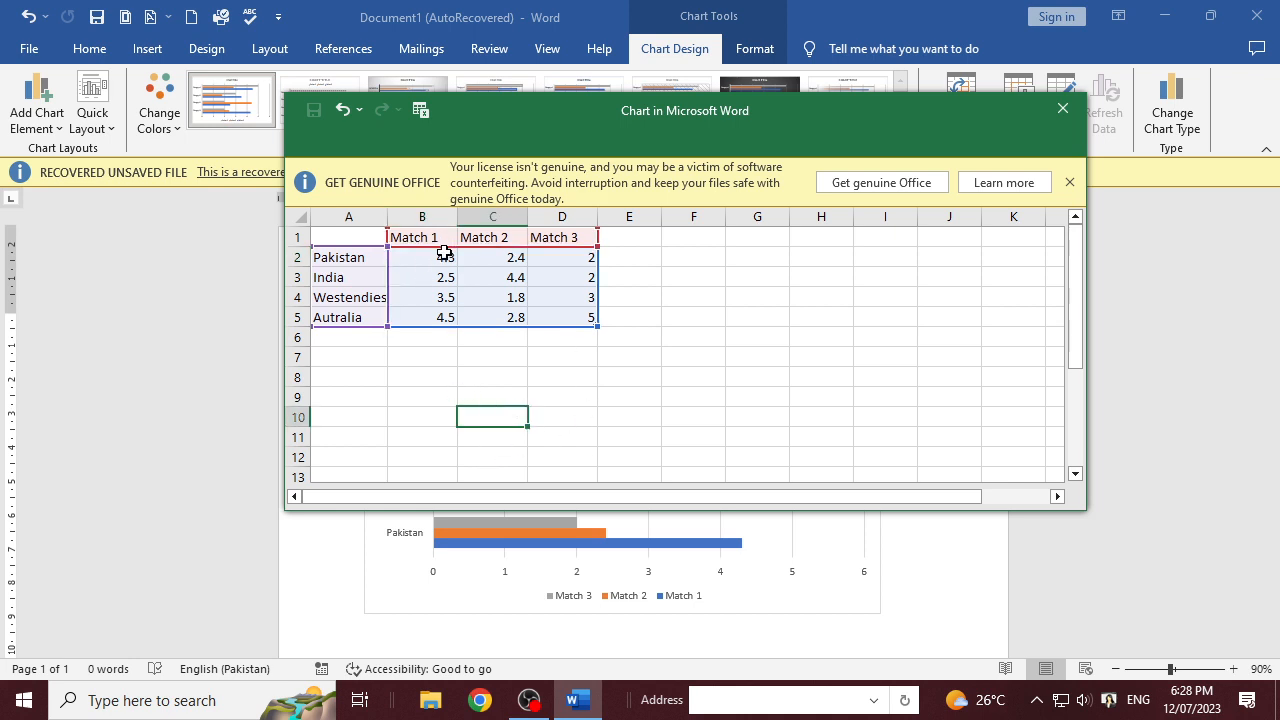
- Set Pakistan's values in the chart data to 250 for Match 1, 300 for Match 2 and 380 for Match 3
{"action": "mouse_move", "coordinate": [443, 251]}
{"action": "left_mouse_down"}
{"action": "mouse_move", "coordinate": [508, 289]}
{"action": "mouse_move", "coordinate": [510, 266]}
{"action": "mouse_move", "coordinate": [441, 250]}
{"action": "left_mouse_up"}
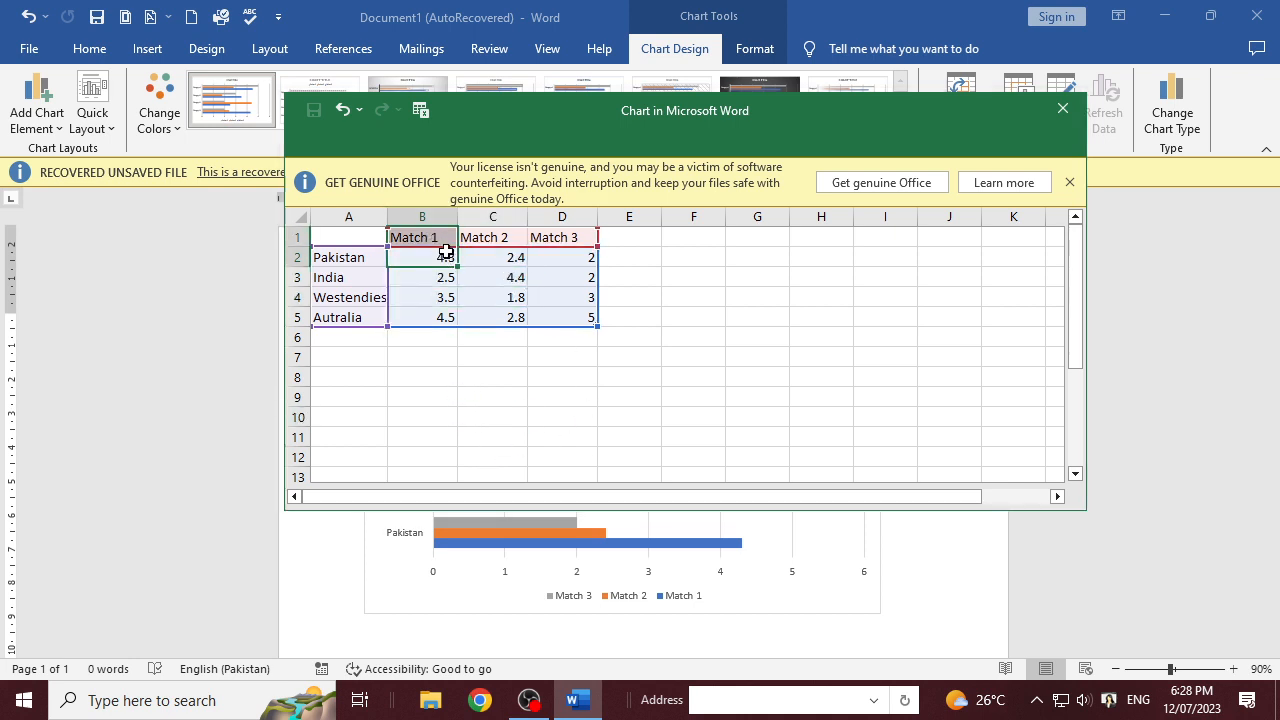
{"action": "type", "text": "250"}
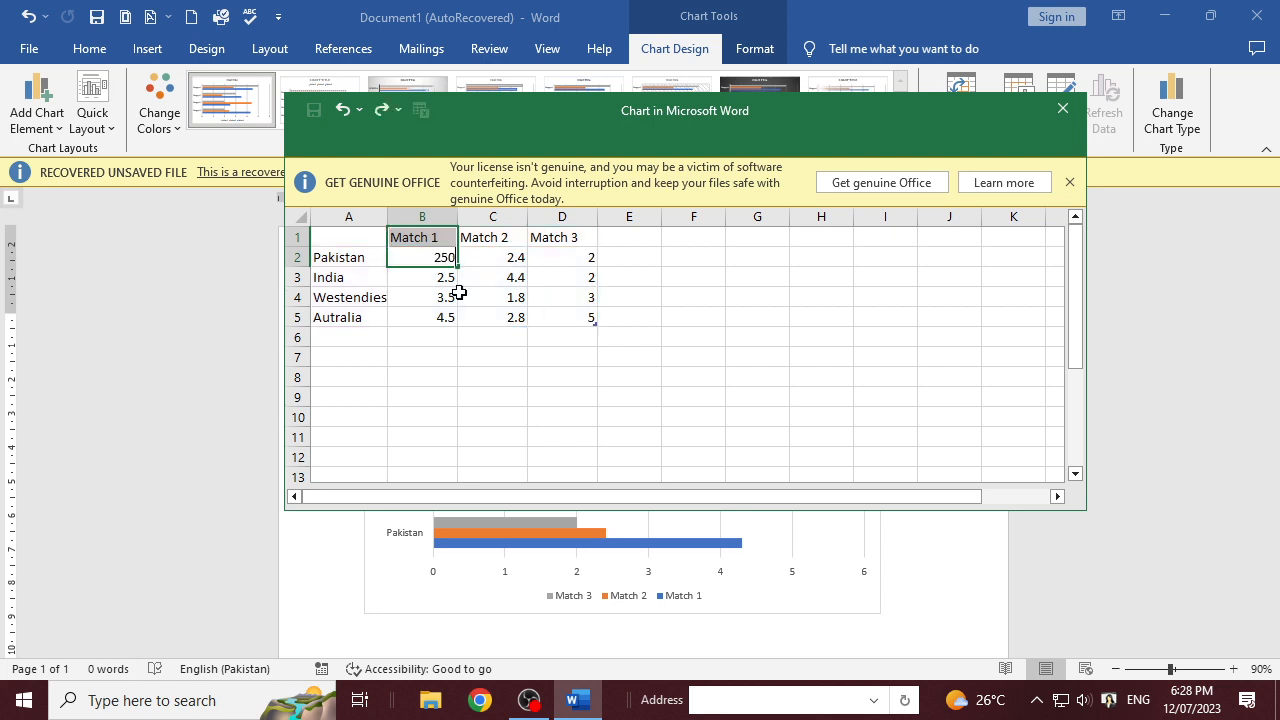
{"action": "key", "text": "Return"}
{"action": "type", "text": "300"}
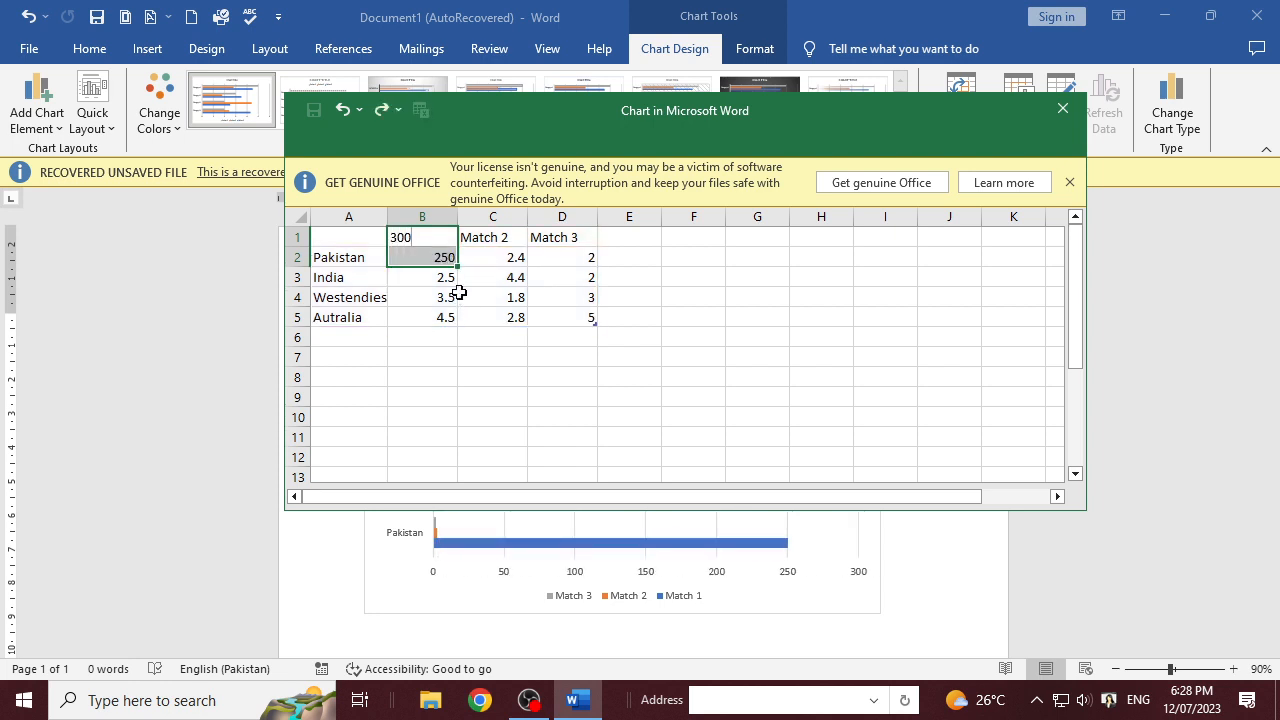
{"action": "key", "text": "Escape"}
{"action": "key", "text": "Right"}
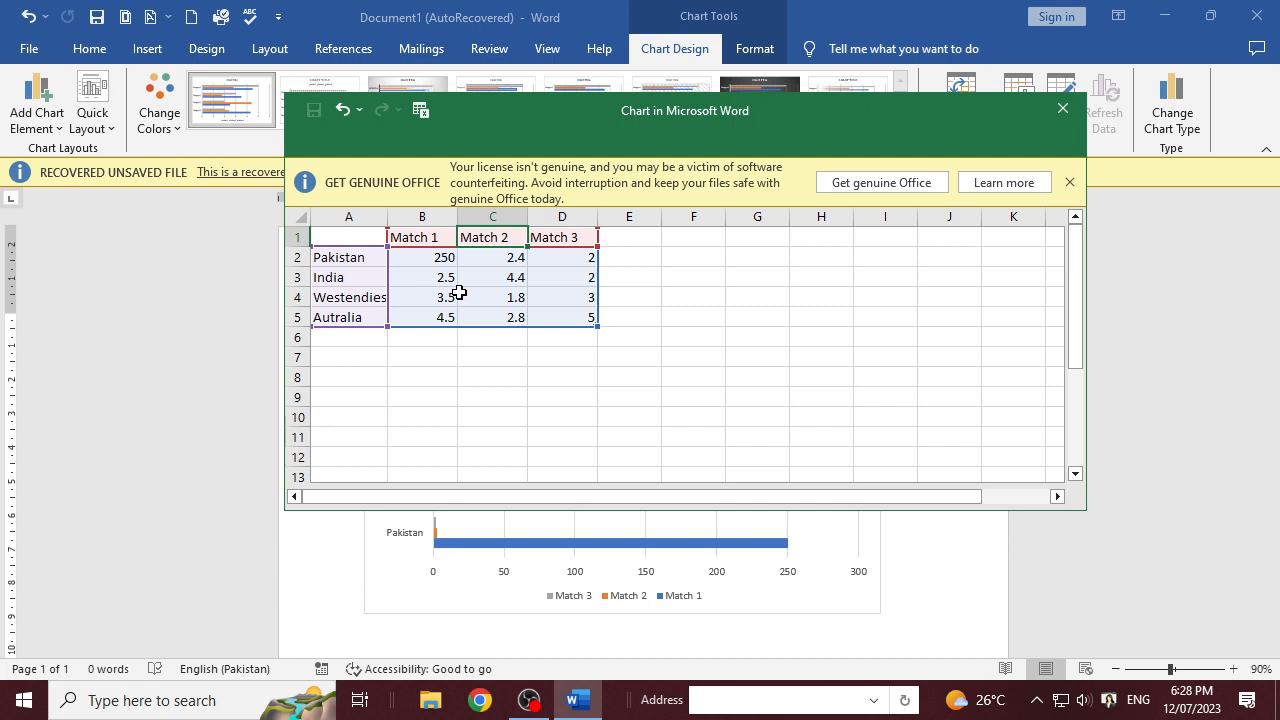
{"action": "key", "text": "Down"}
{"action": "type", "text": "3"}
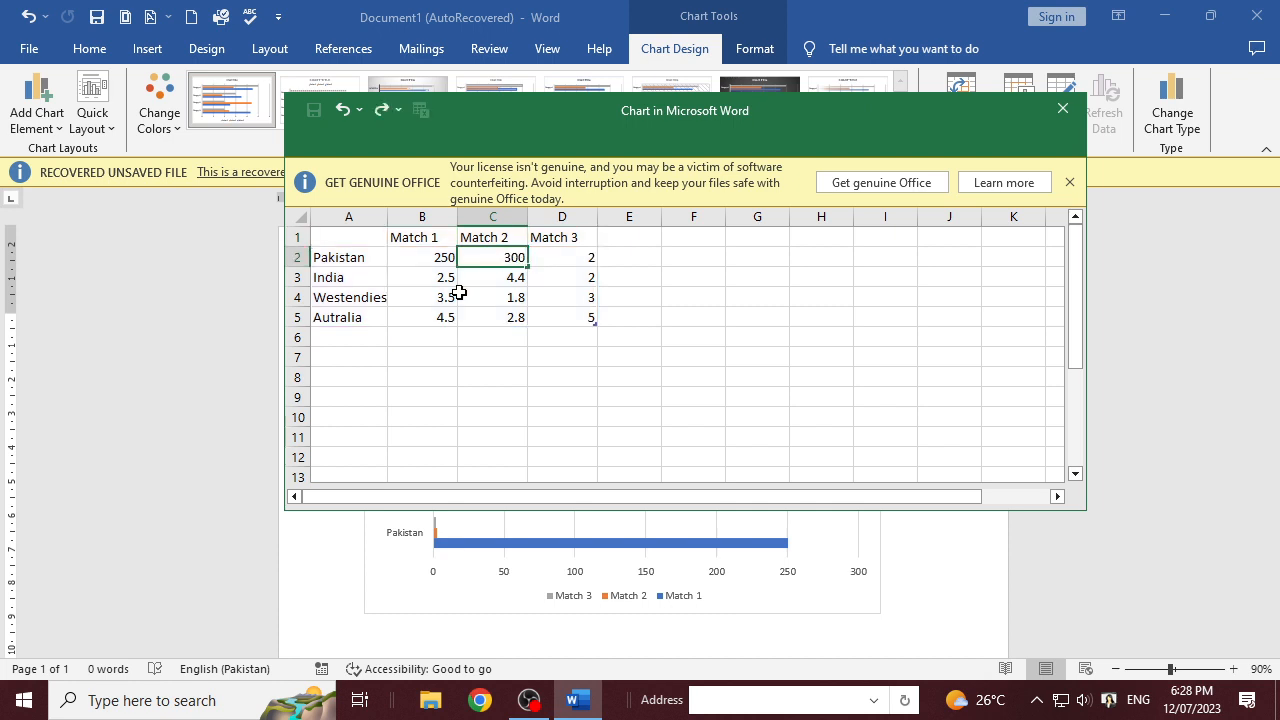
{"action": "type", "text": "00"}
{"action": "key", "text": "Tab"}
{"action": "type", "text": "380"}
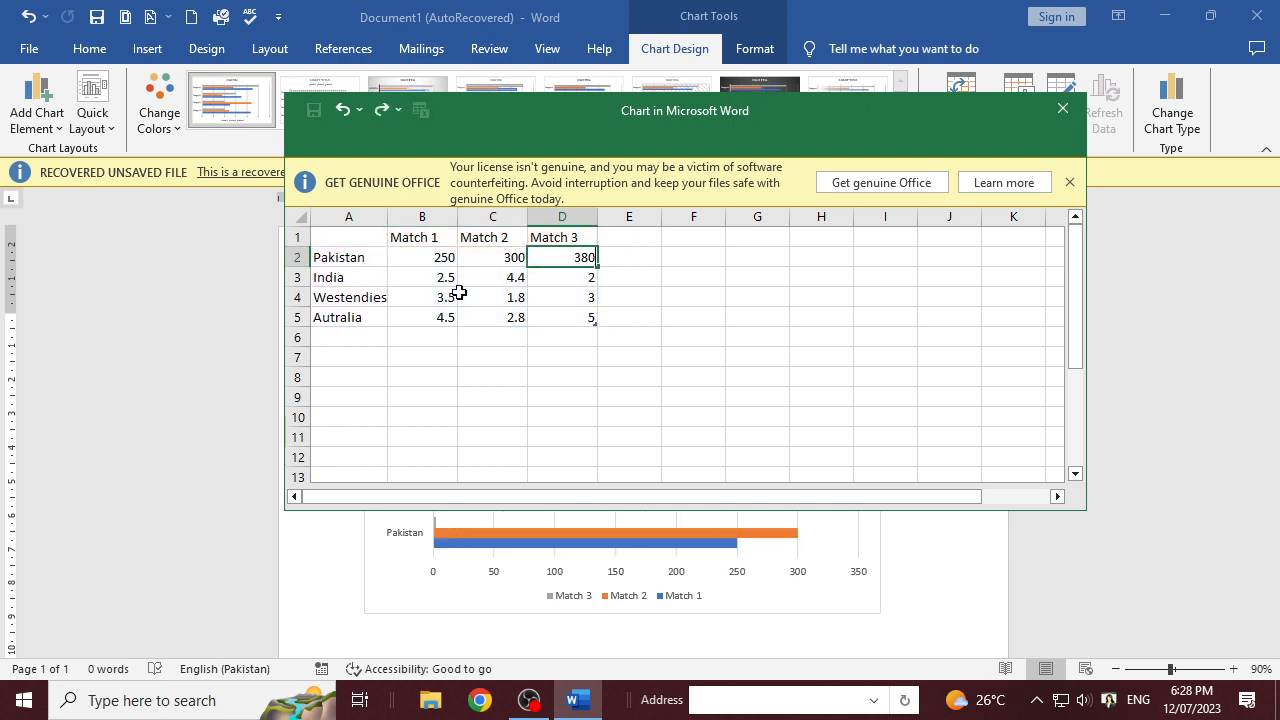
{"action": "key", "text": "Return"}
- Set India's values in the chart data to 300 for Match 1, 200 for Match 2 and 150 for Match 3
{"action": "key", "text": "Left"}
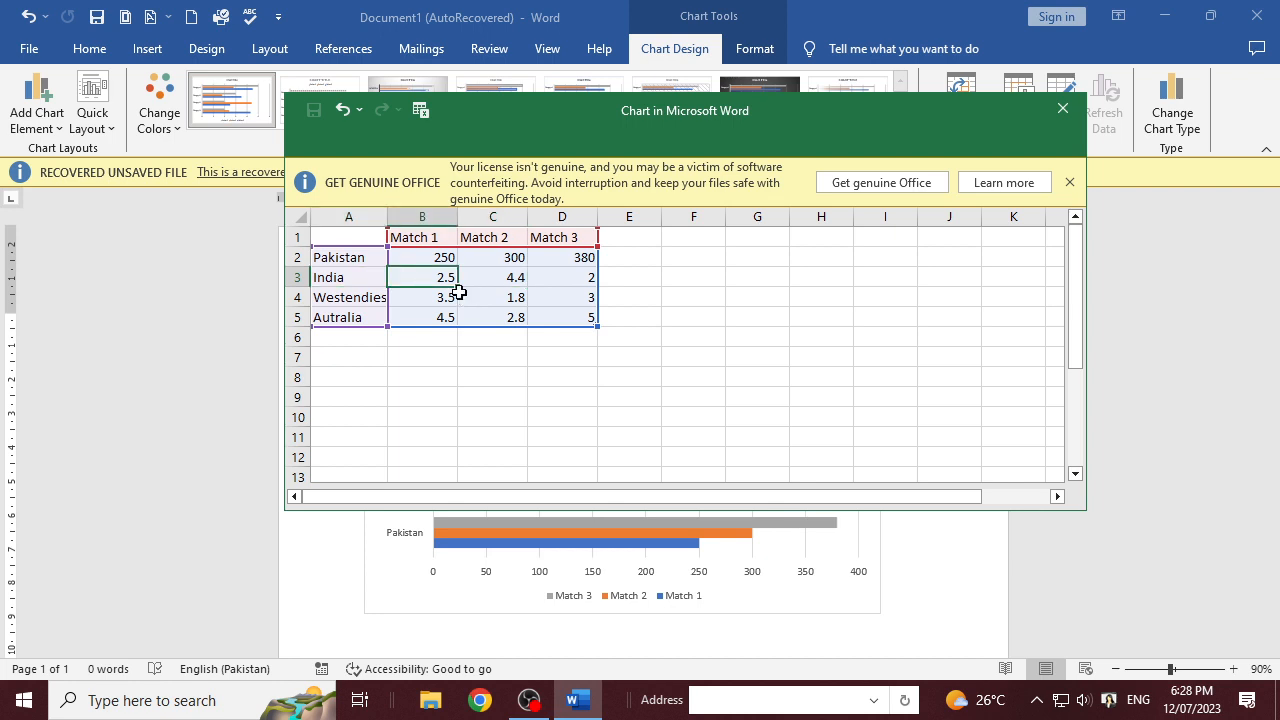
{"action": "type", "text": "300"}
{"action": "key", "text": "Tab"}
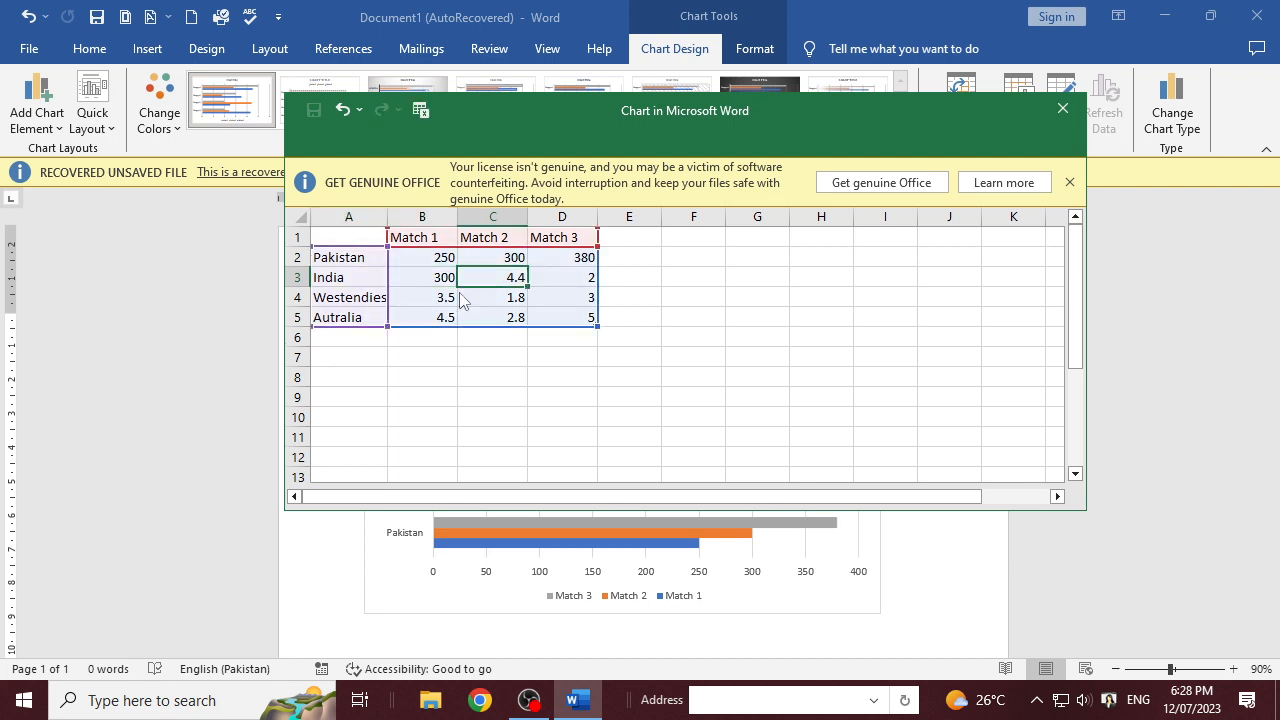
{"action": "type", "text": "200"}
{"action": "key", "text": "Tab"}
{"action": "type", "text": "15"}
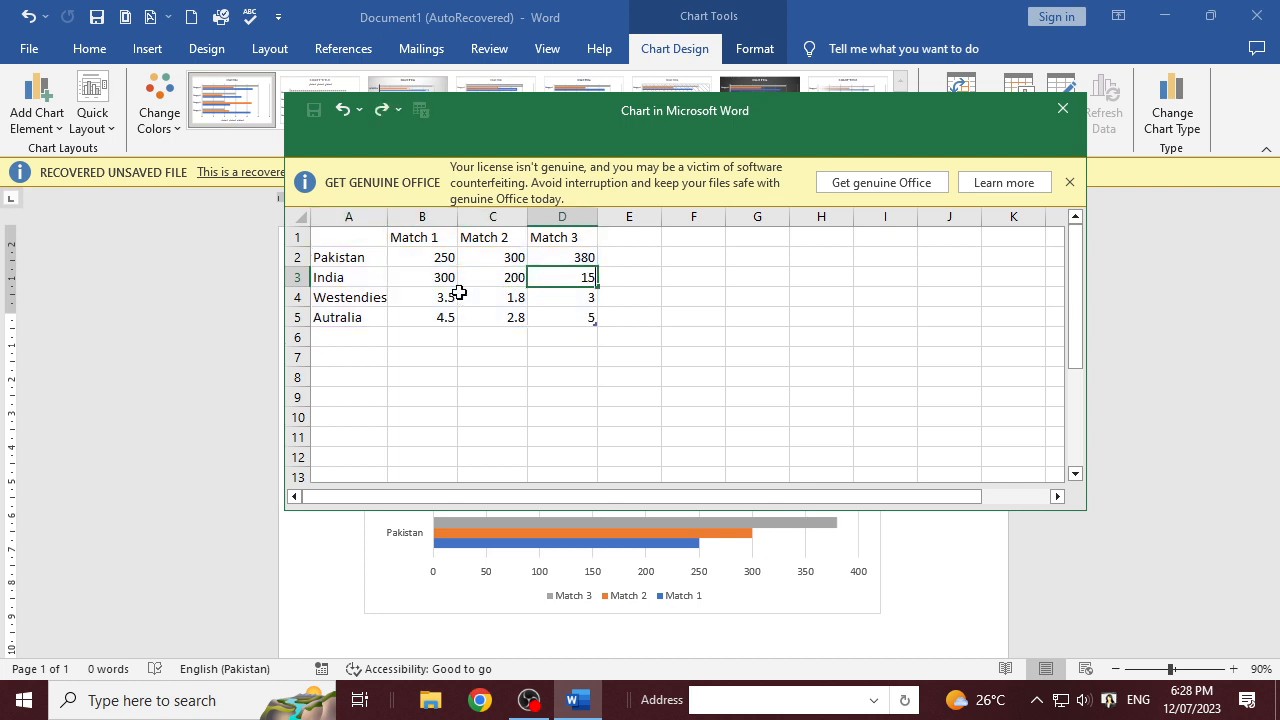
{"action": "type", "text": "0"}
- Set the Westendies values to 250, 50 and 400 for Match 1 to Match 3 and close the chart data window
{"action": "left_click", "coordinate": [455, 295]}
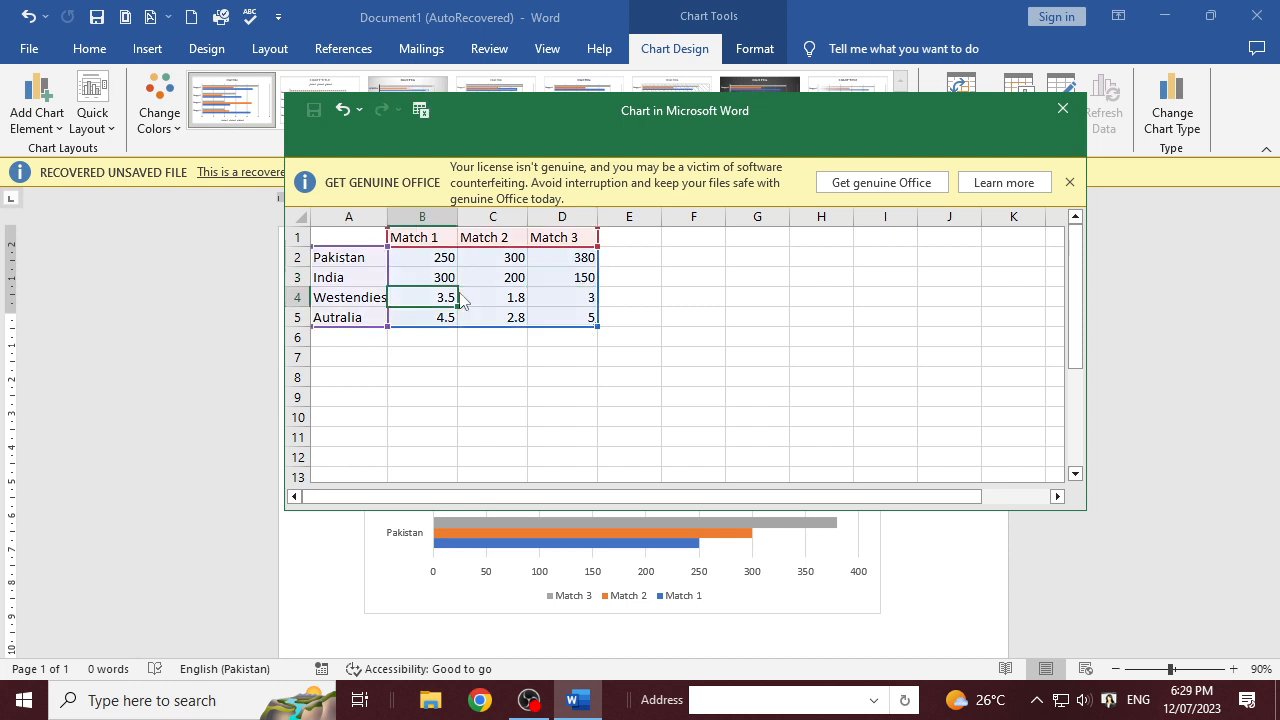
{"action": "type", "text": "250"}
{"action": "left_click", "coordinate": [461, 298]}
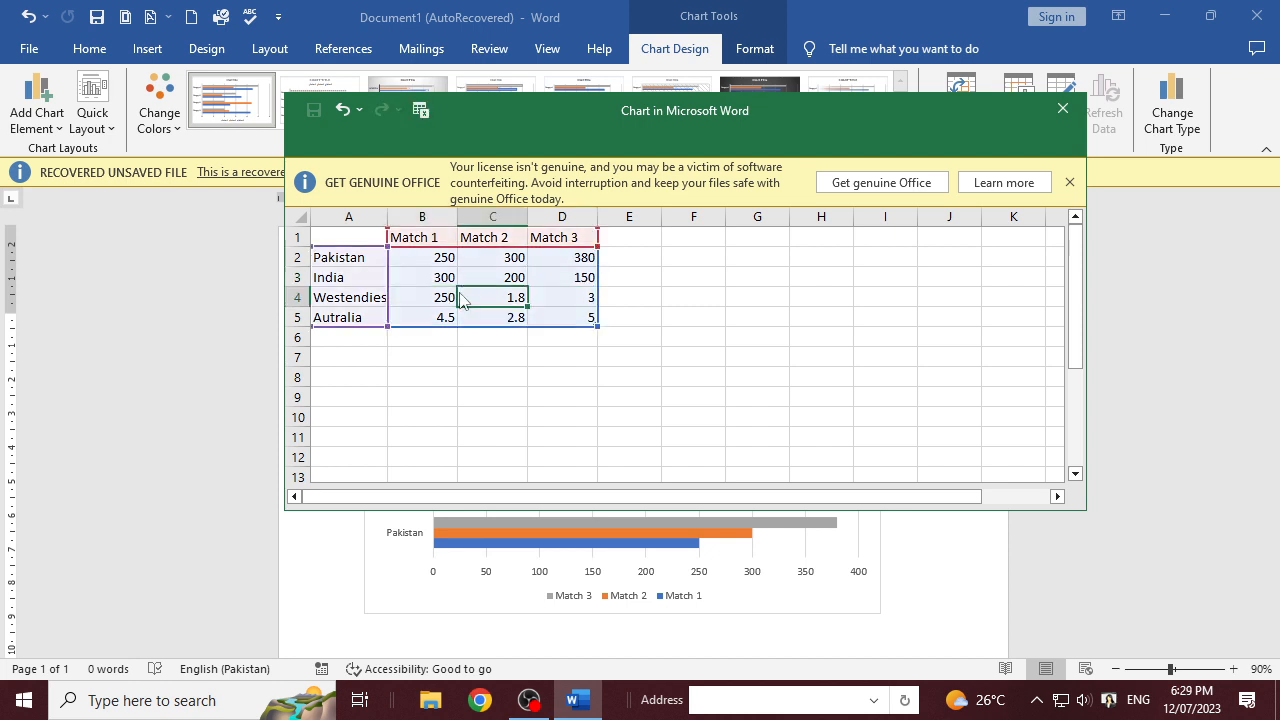
{"action": "type", "text": "52"}
{"action": "key", "text": "BackSpace"}
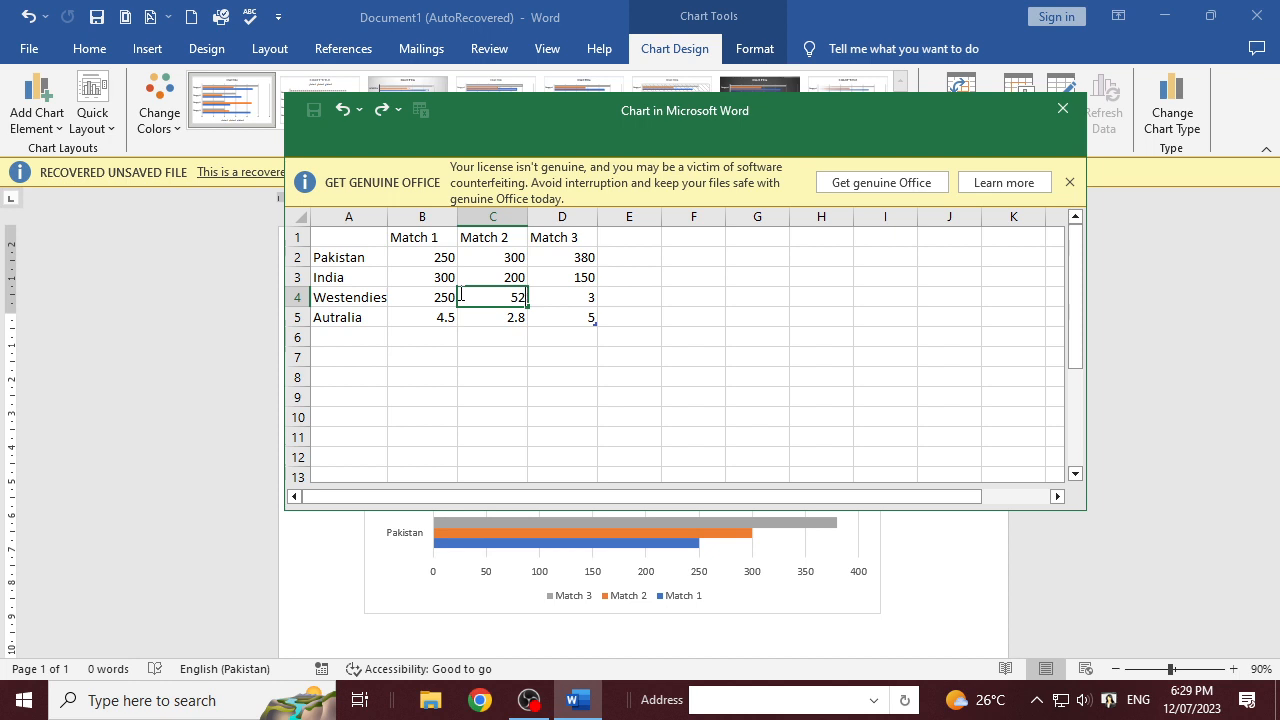
{"action": "type", "text": "0"}
{"action": "key", "text": "Tab"}
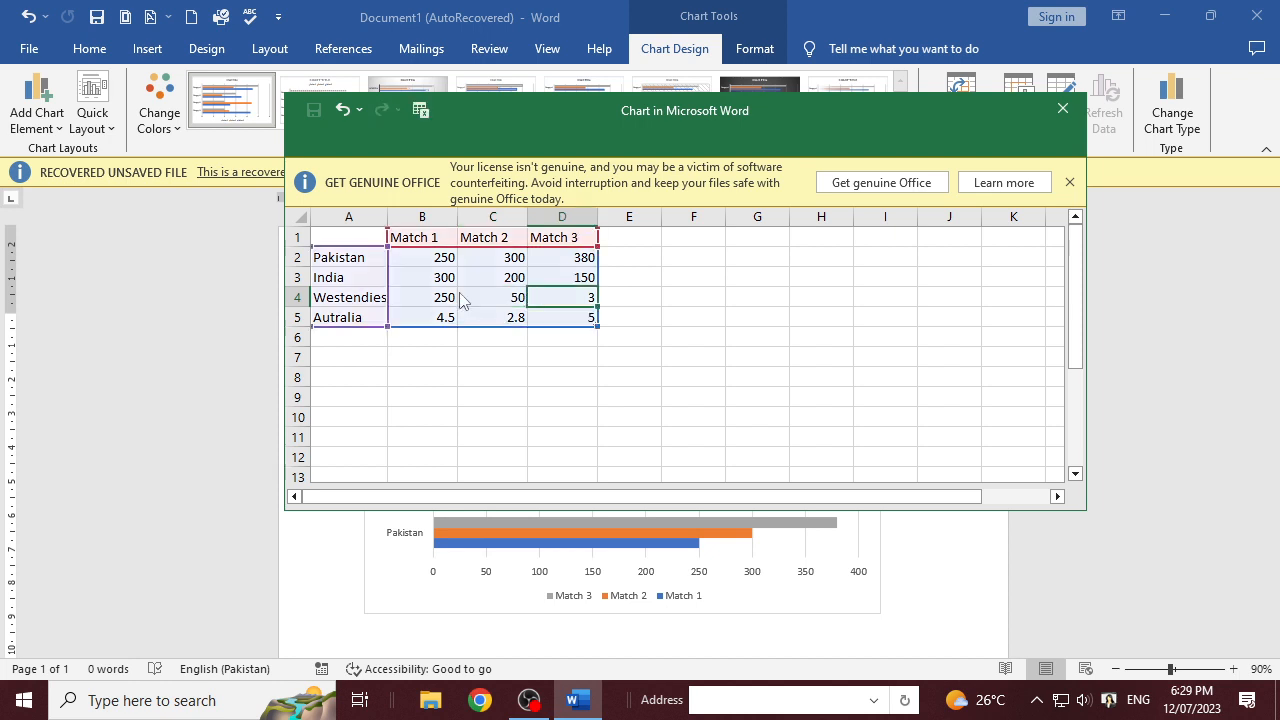
{"action": "type", "text": "400"}
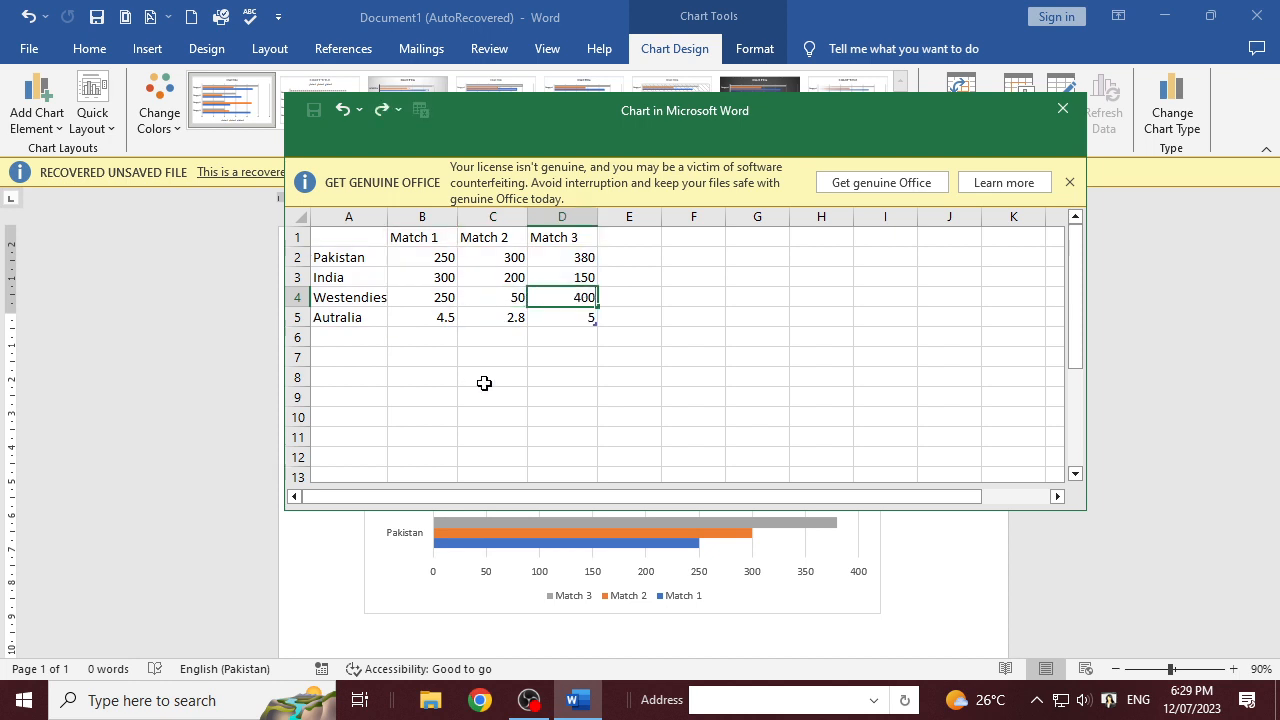
{"action": "left_click", "coordinate": [524, 372]}
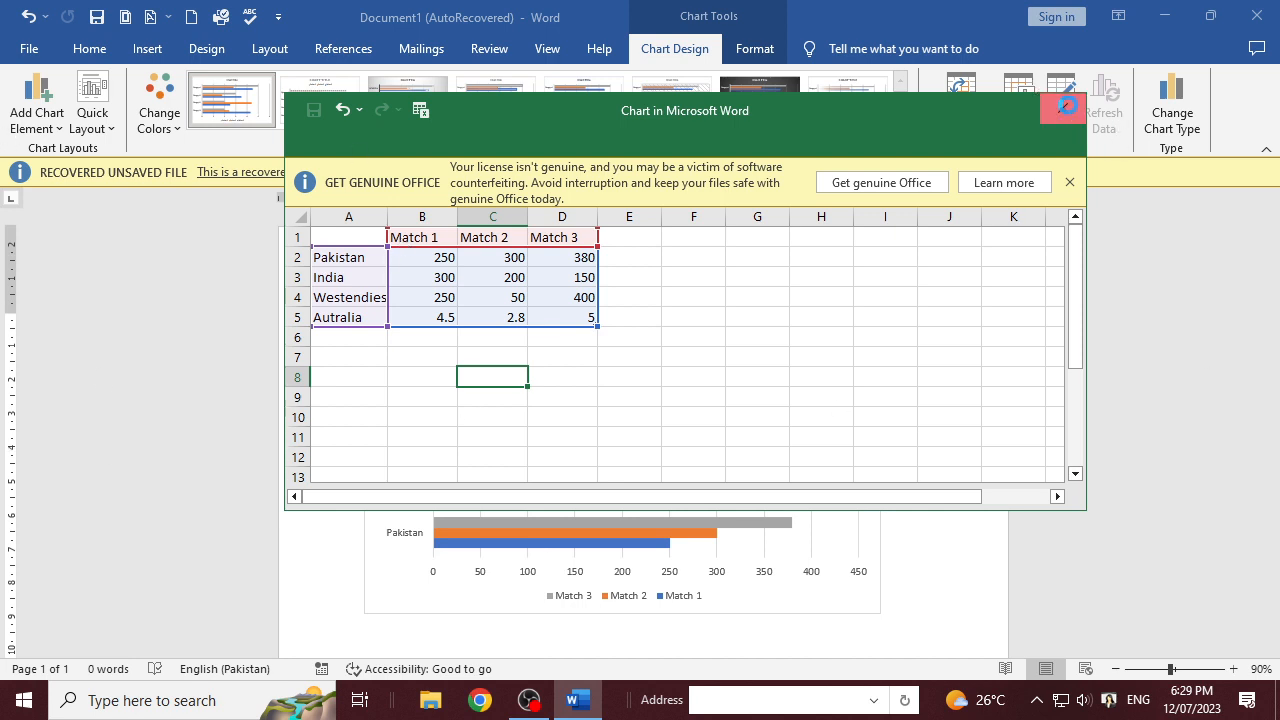
{"action": "left_click", "coordinate": [1066, 110]}
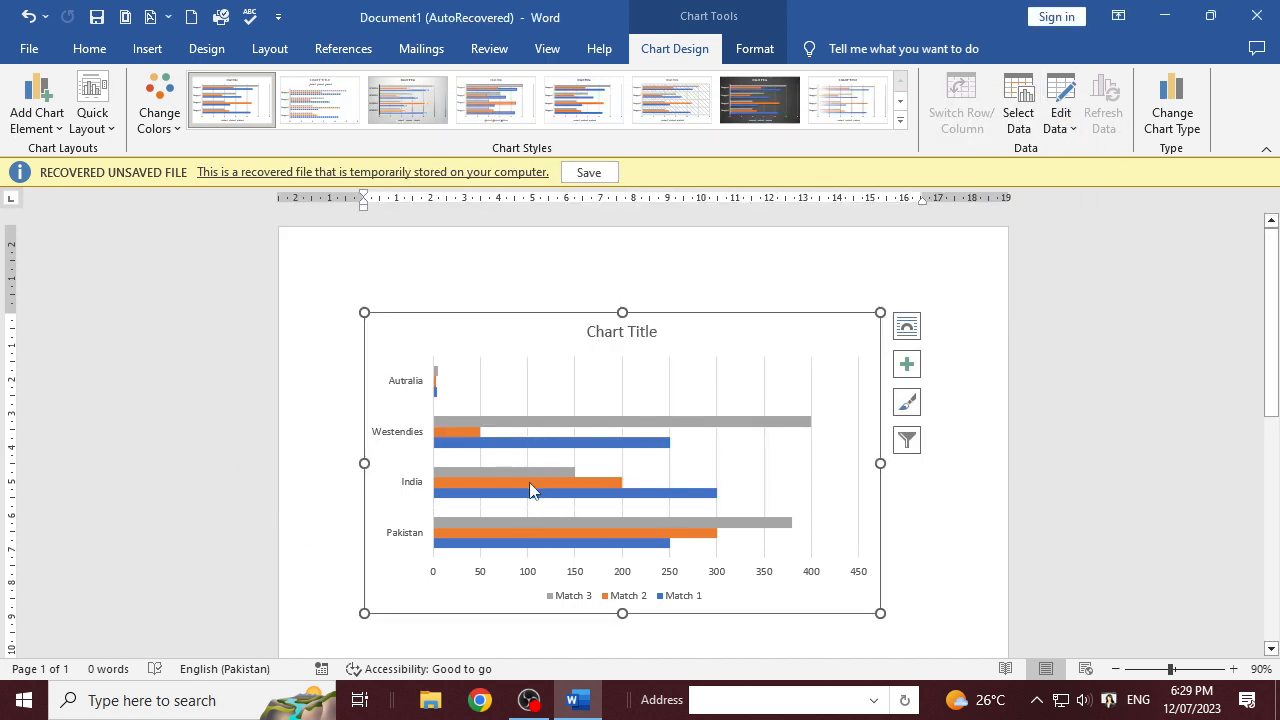
- Reopen the bar chart's data for editing, look through its rows, and close it again
{"action": "mouse_move", "coordinate": [545, 469]}
{"action": "mouse_move", "coordinate": [668, 545]}
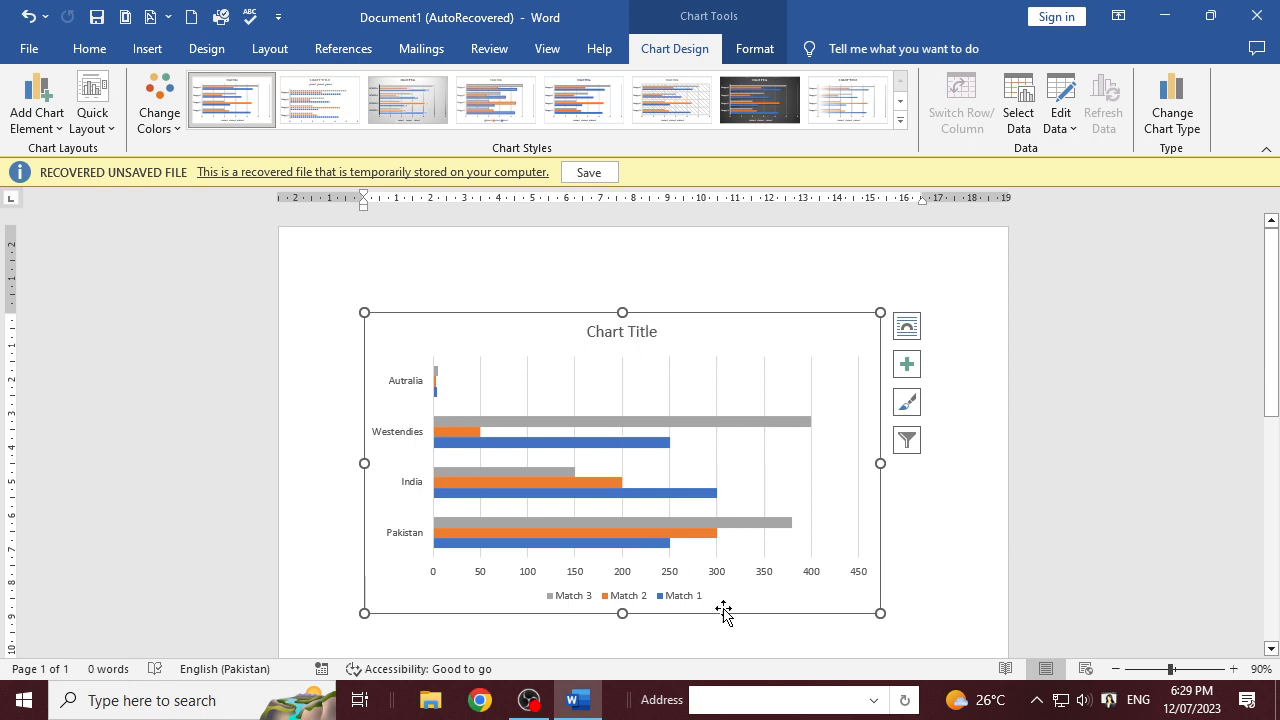
{"action": "left_click", "coordinate": [1060, 122]}
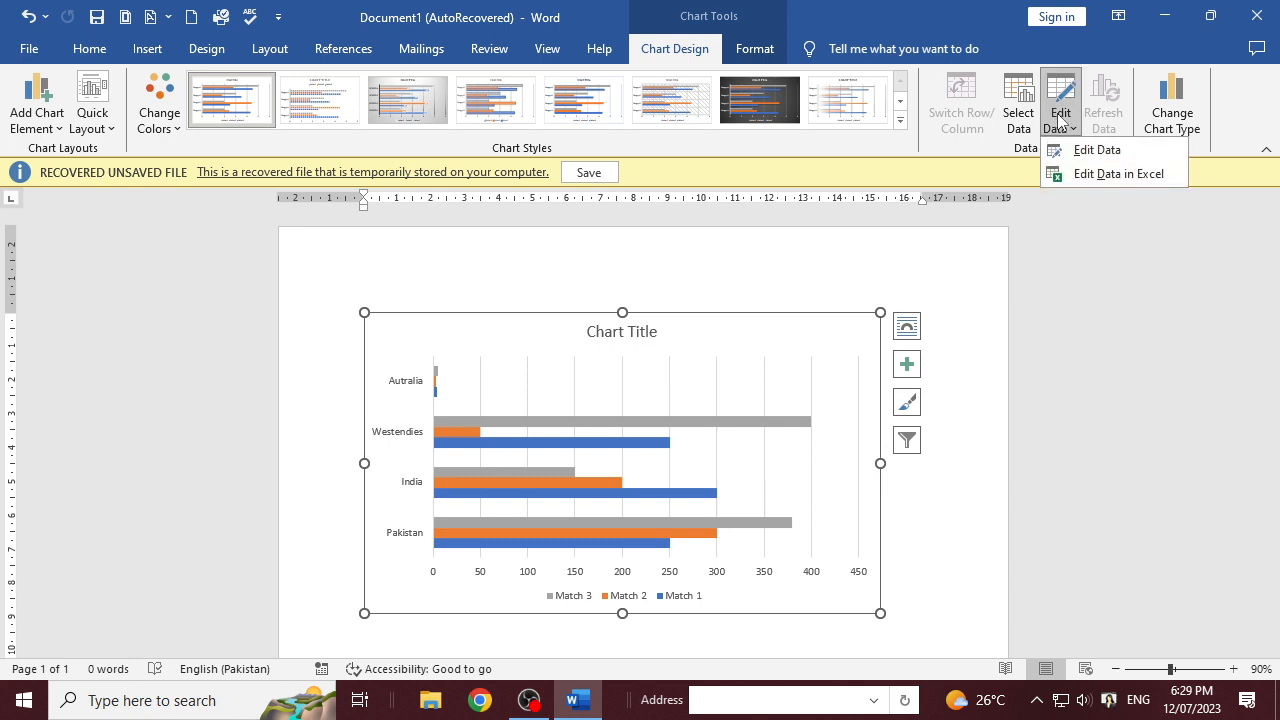
{"action": "left_click", "coordinate": [1096, 150]}
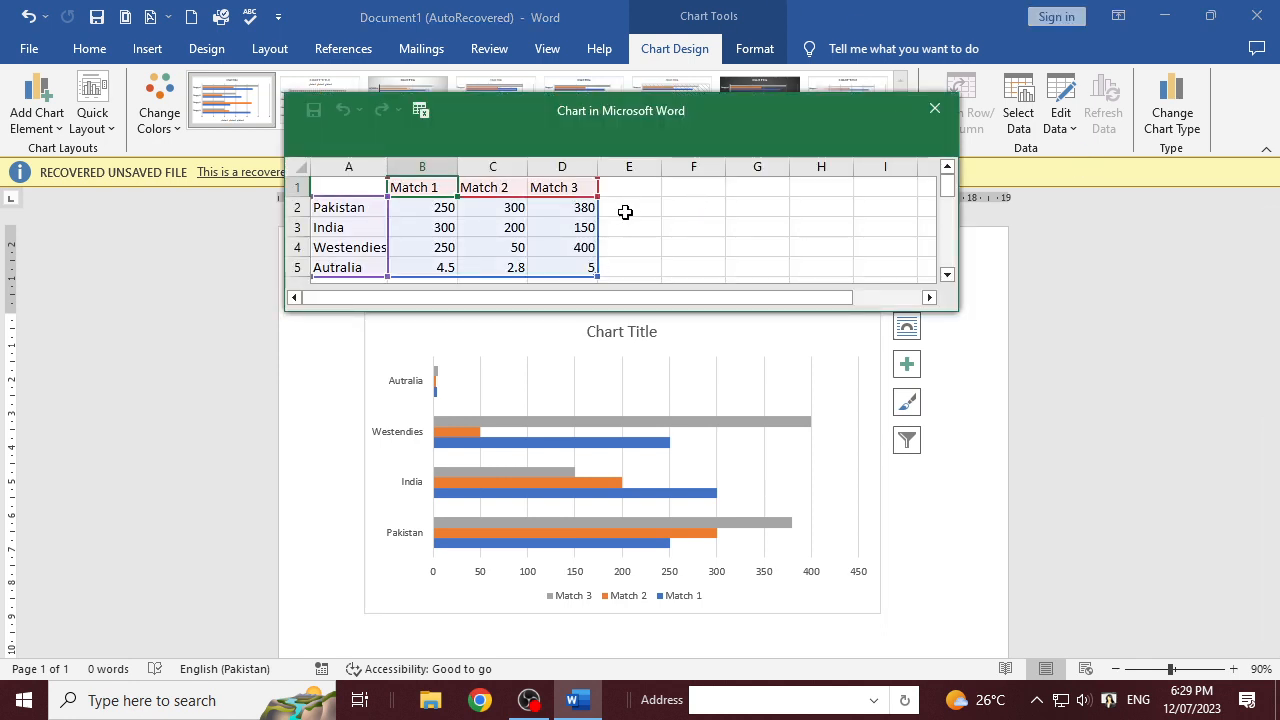
{"action": "scroll", "coordinate": [510, 267], "scroll_direction": "down", "scroll_amount": 1}
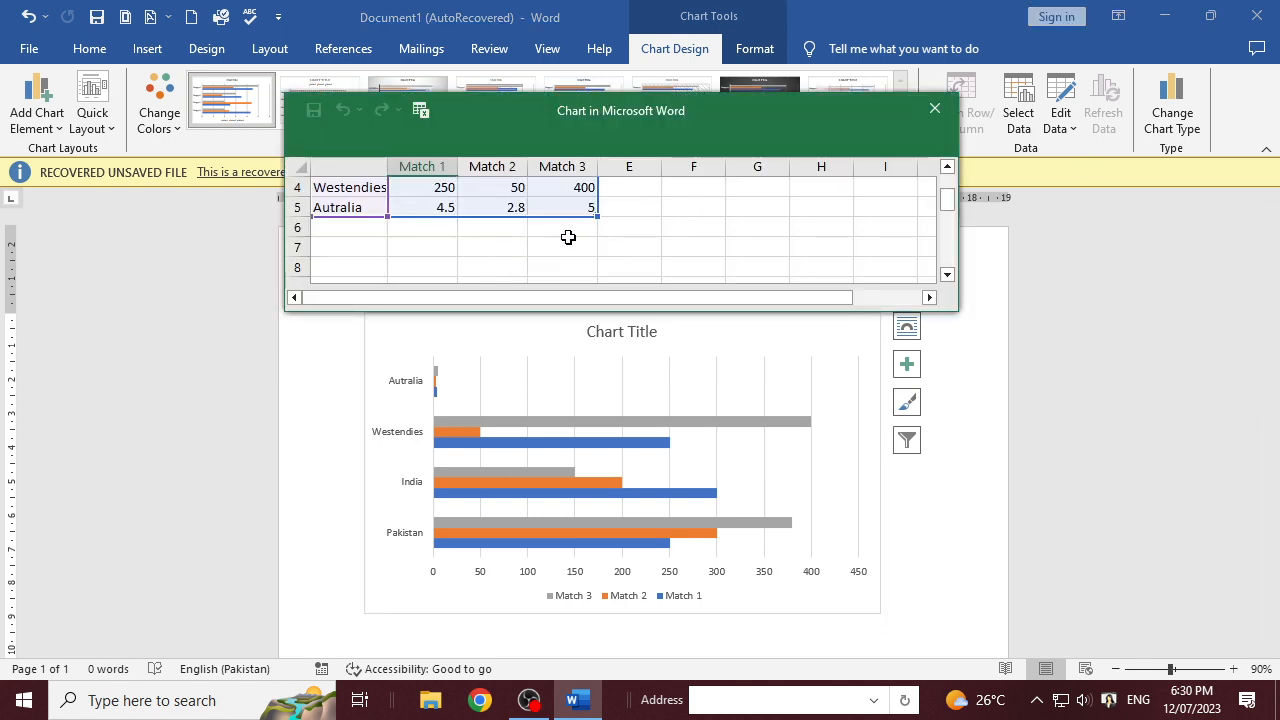
{"action": "scroll", "coordinate": [583, 237], "scroll_direction": "up", "scroll_amount": 1}
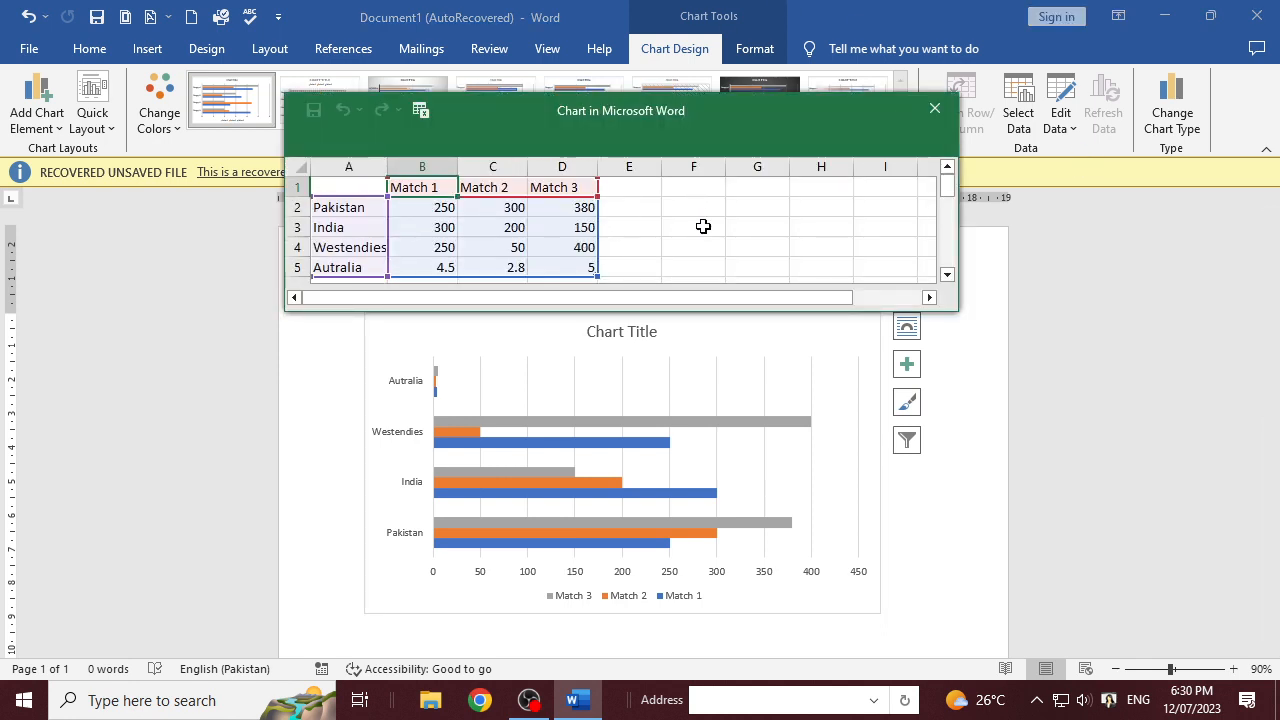
{"action": "left_click", "coordinate": [935, 108]}
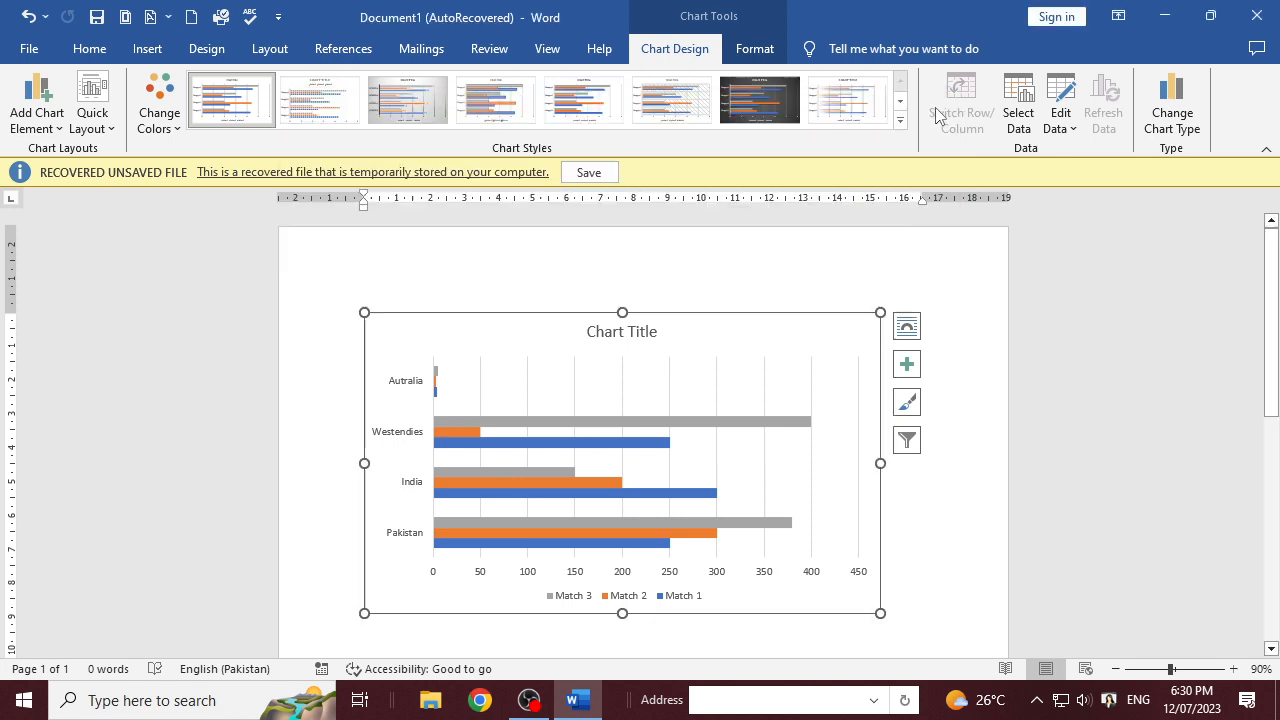
- Inspect the chart's data source settings and highlight cells A1:D3 in its data sheet before closing it
{"action": "left_click", "coordinate": [1028, 100]}
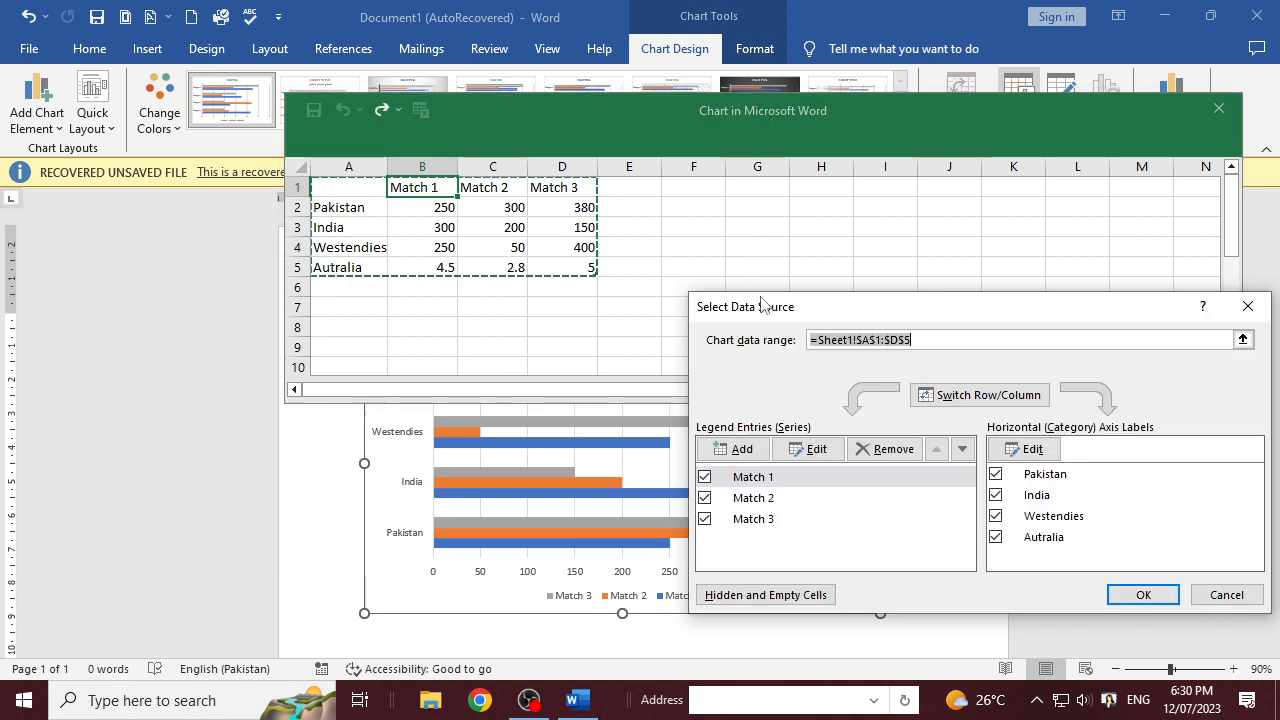
{"action": "left_click", "coordinate": [1143, 594]}
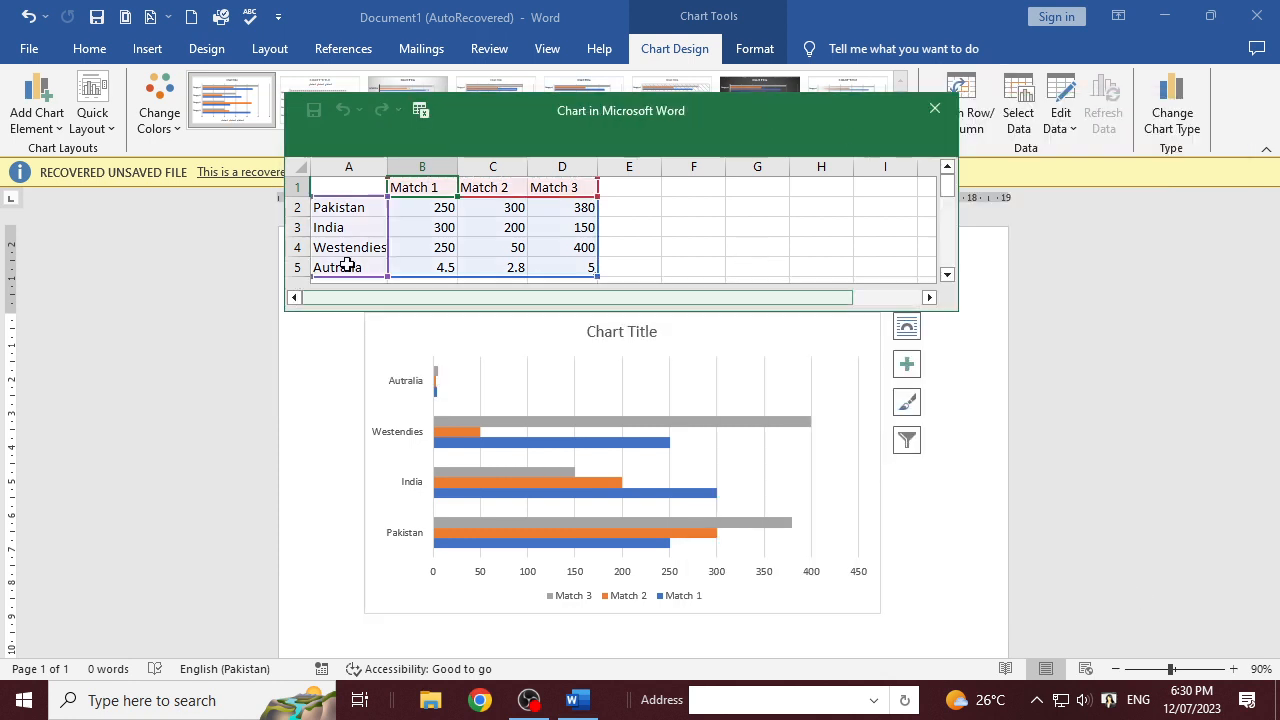
{"action": "left_click_drag", "start_coordinate": [337, 182], "coordinate": [592, 233]}
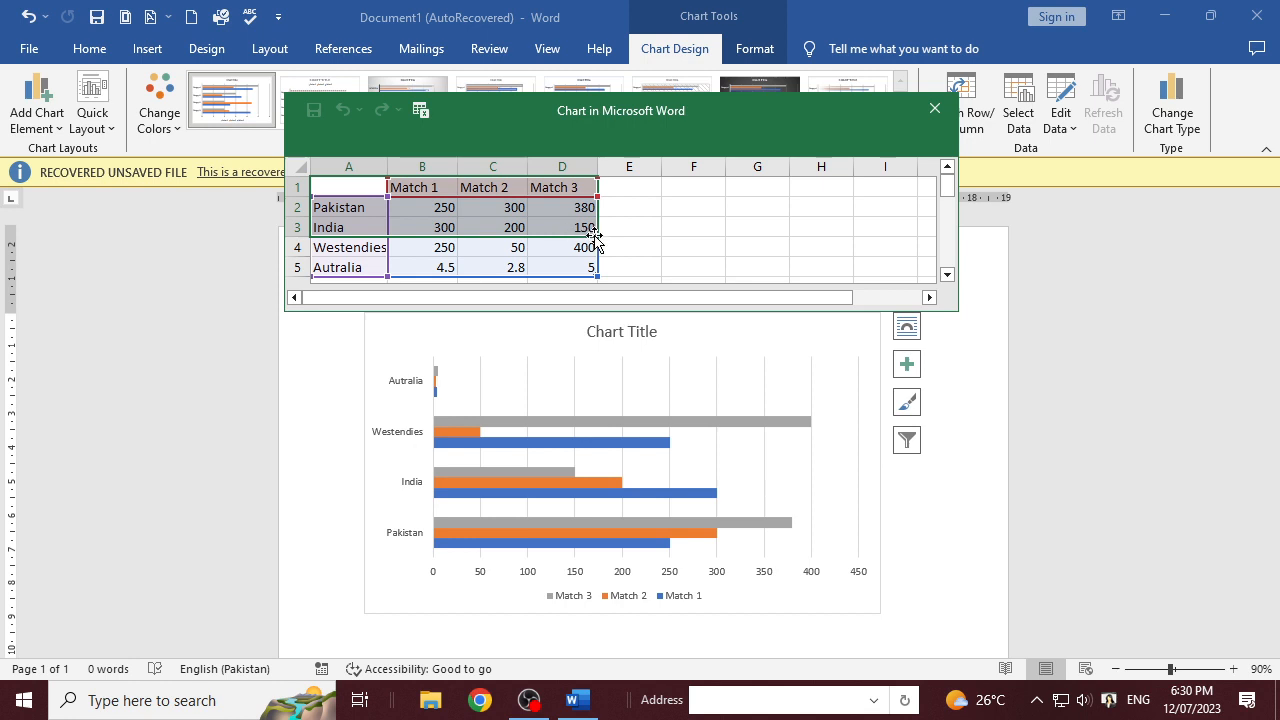
{"action": "left_click_drag", "start_coordinate": [340, 183], "coordinate": [545, 227]}
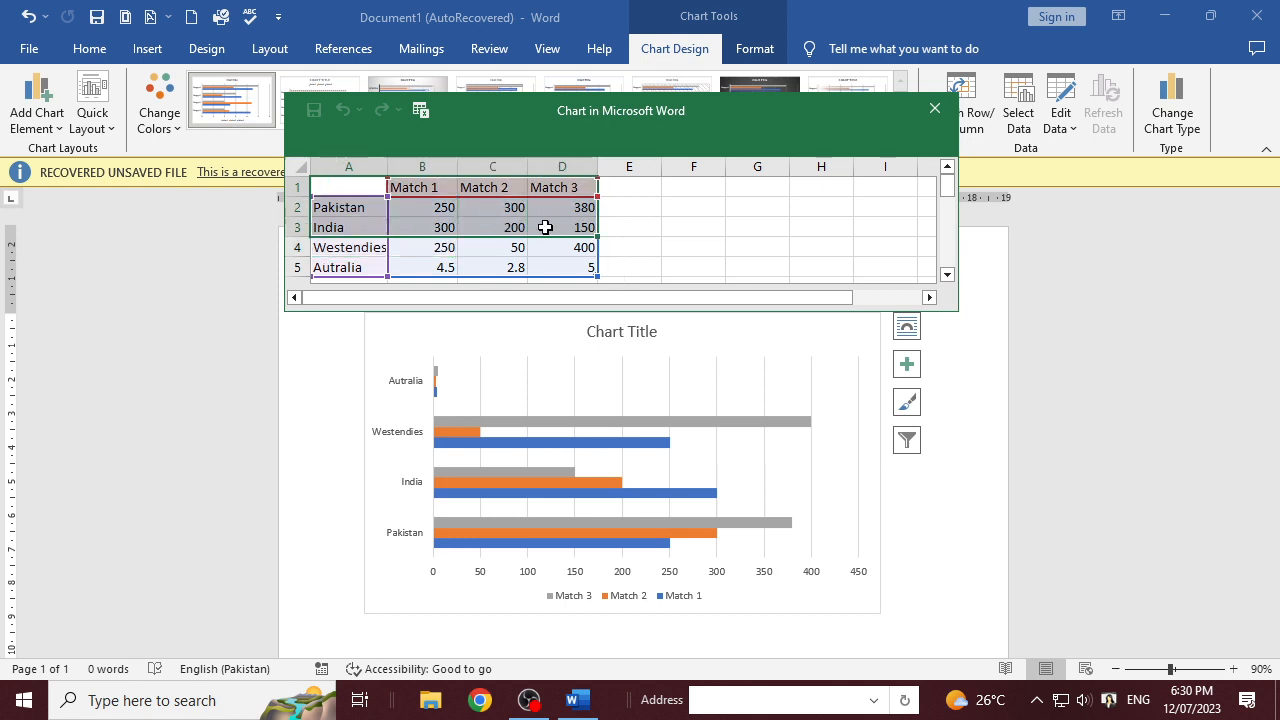
{"action": "left_click", "coordinate": [640, 228]}
{"action": "left_click_drag", "start_coordinate": [354, 181], "coordinate": [586, 234]}
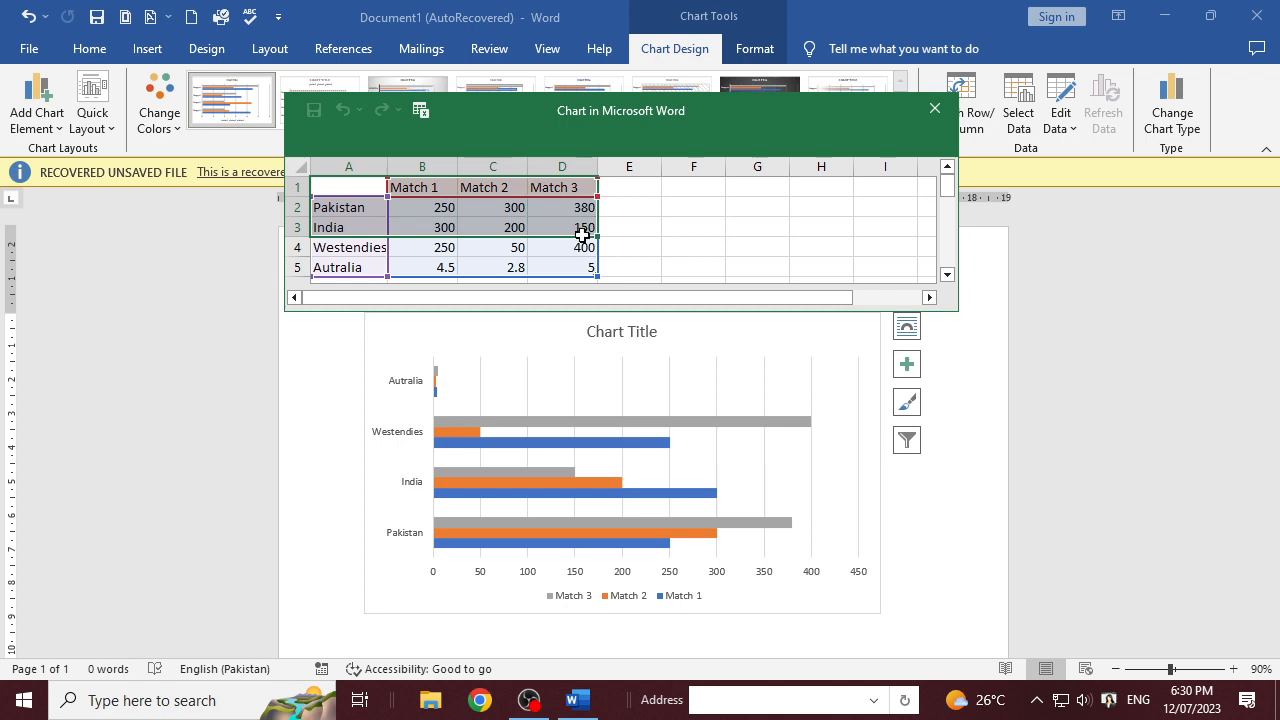
{"action": "left_click", "coordinate": [695, 241]}
{"action": "left_click", "coordinate": [934, 109]}
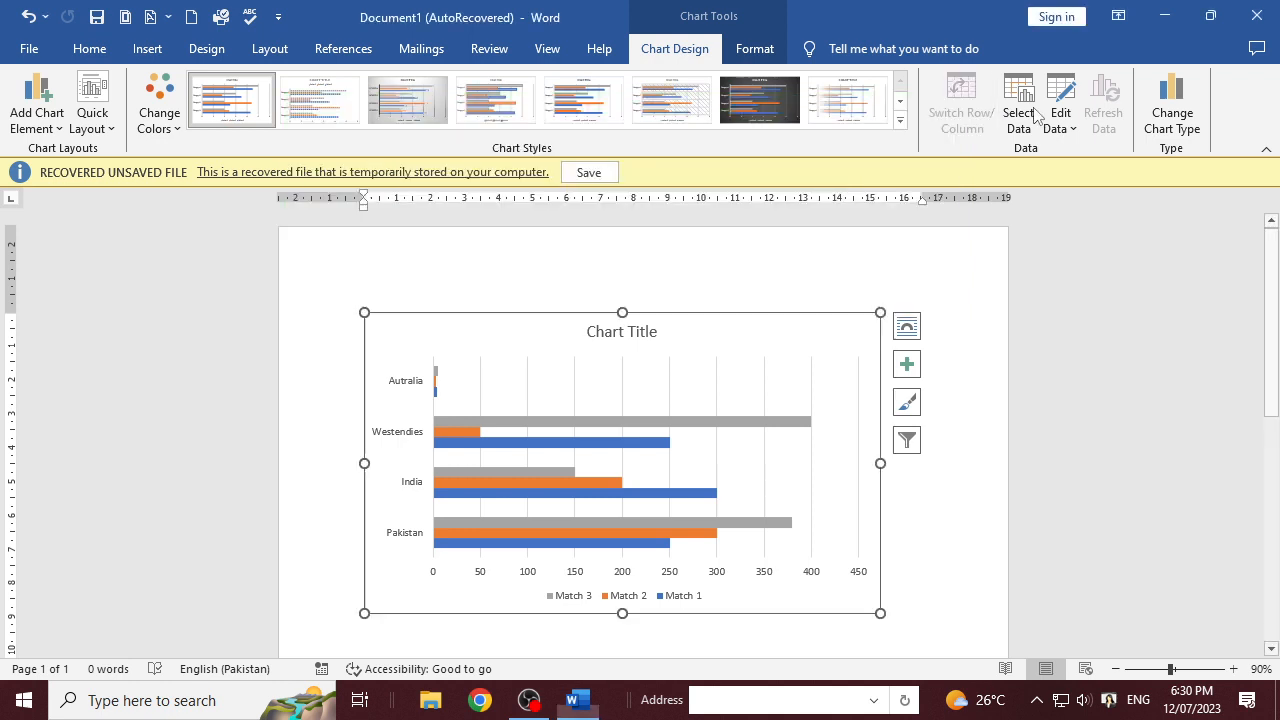
- Reopen the chart's data sheet and shrink the charted range to A1:D3, leaving only the Pakistan and India rows
{"action": "left_click", "coordinate": [1020, 100]}
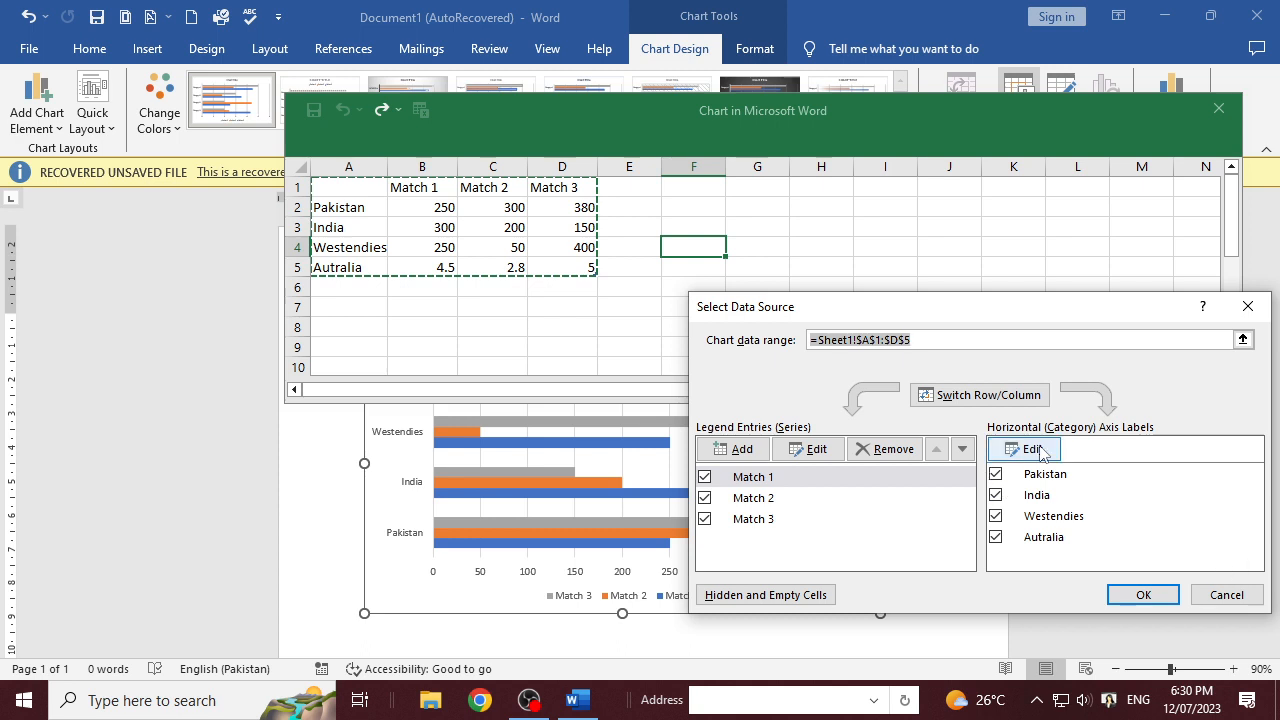
{"action": "left_click", "coordinate": [1140, 594]}
{"action": "left_click_drag", "start_coordinate": [325, 188], "coordinate": [540, 235]}
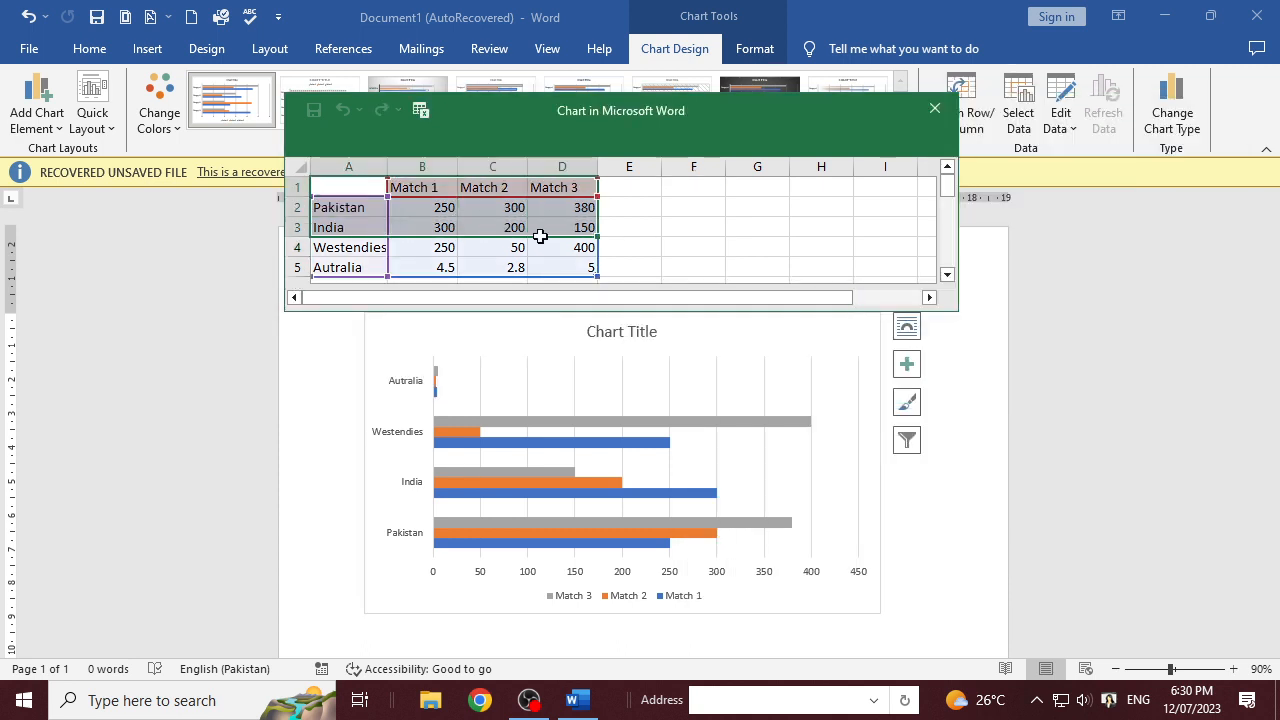
{"action": "left_click", "coordinate": [691, 271]}
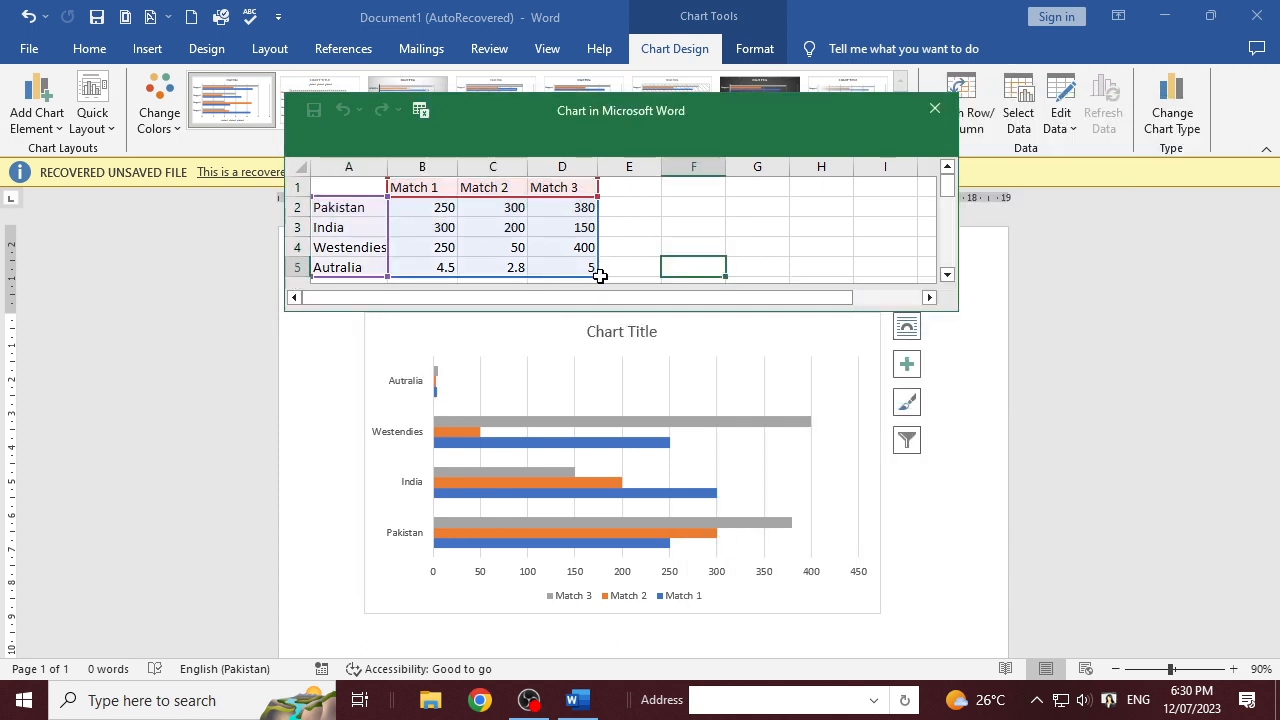
{"action": "left_click_drag", "start_coordinate": [591, 272], "coordinate": [600, 248]}
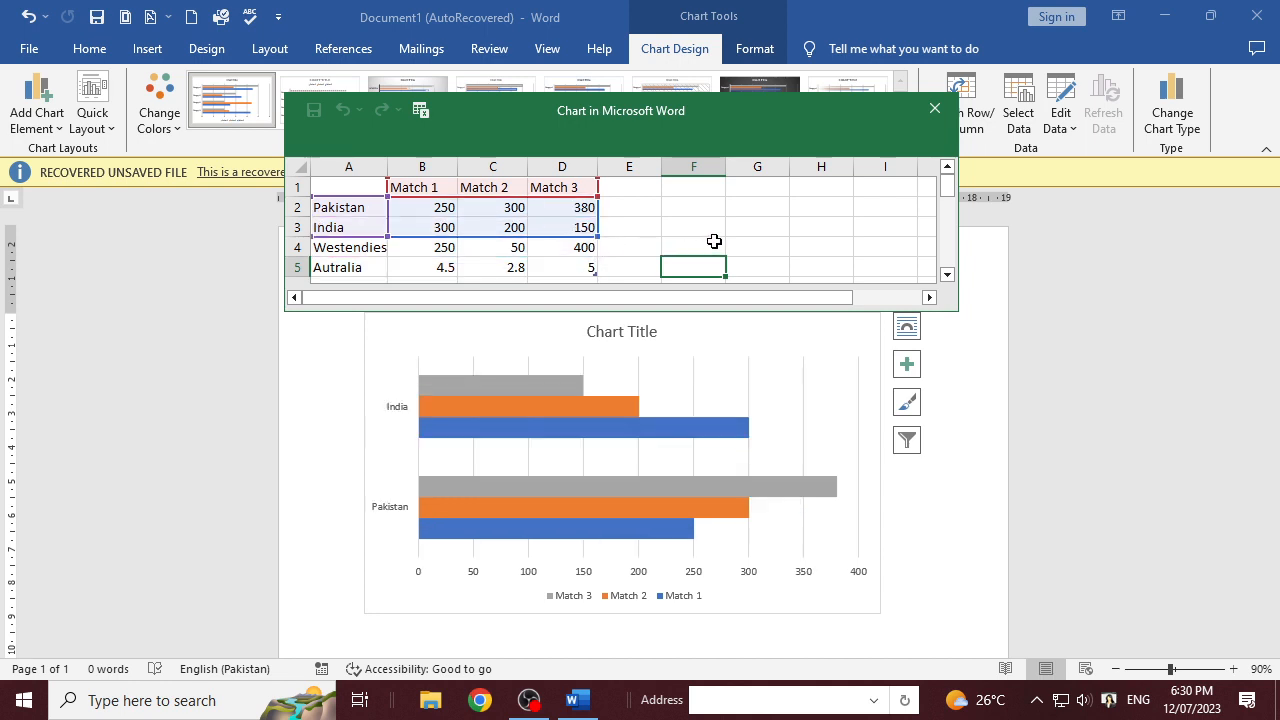
{"action": "left_click", "coordinate": [727, 209]}
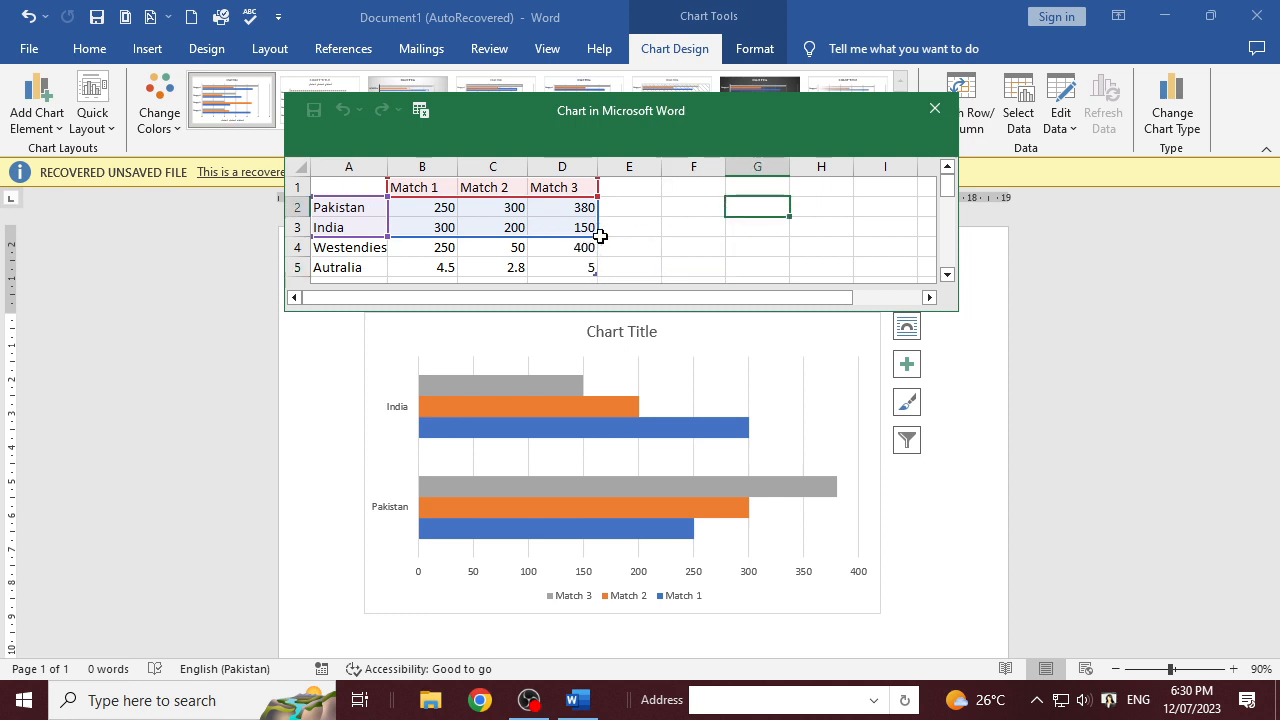
- Extend the charted data range to the Westendies row (A1:D4) and close the chart data window
{"action": "left_click_drag", "start_coordinate": [600, 236], "coordinate": [596, 238]}
{"action": "mouse_move", "coordinate": [596, 236]}
{"action": "left_mouse_down"}
{"action": "mouse_move", "coordinate": [600, 251]}
{"action": "mouse_move", "coordinate": [592, 229]}
{"action": "left_mouse_up"}
{"action": "left_click_drag", "start_coordinate": [592, 229], "coordinate": [599, 260]}
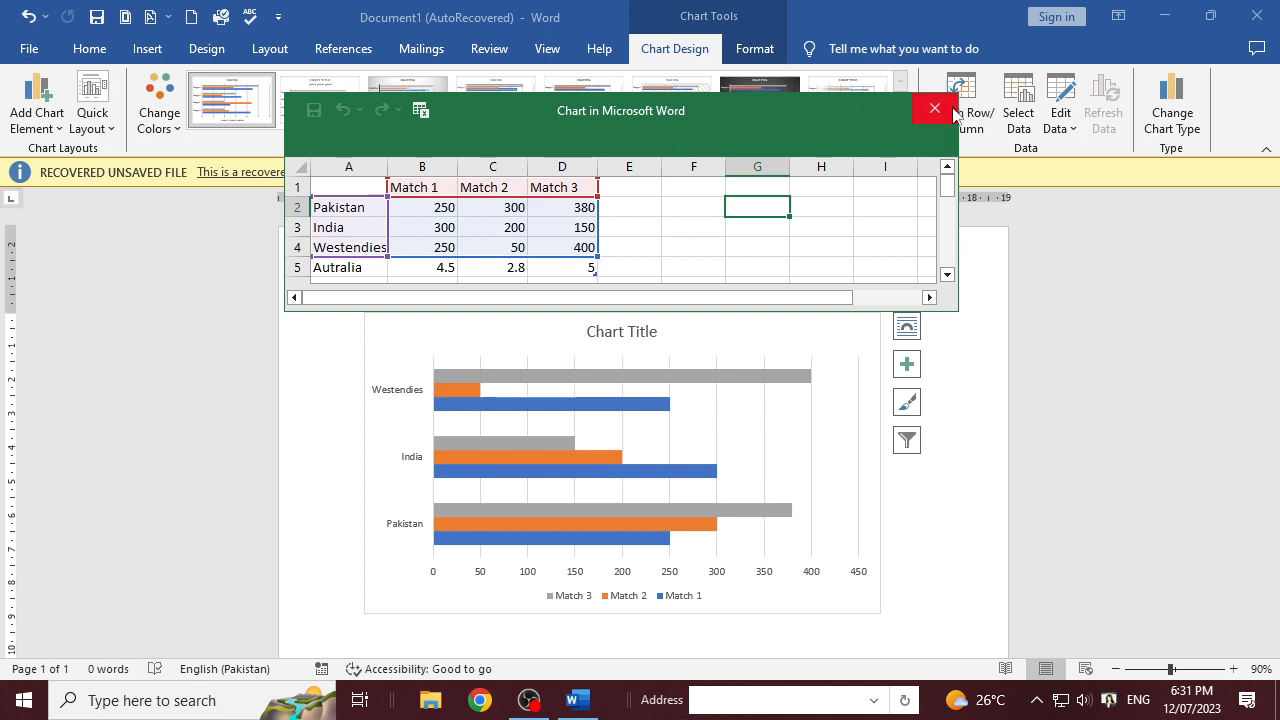
{"action": "left_click_drag", "start_coordinate": [859, 108], "coordinate": [867, 152]}
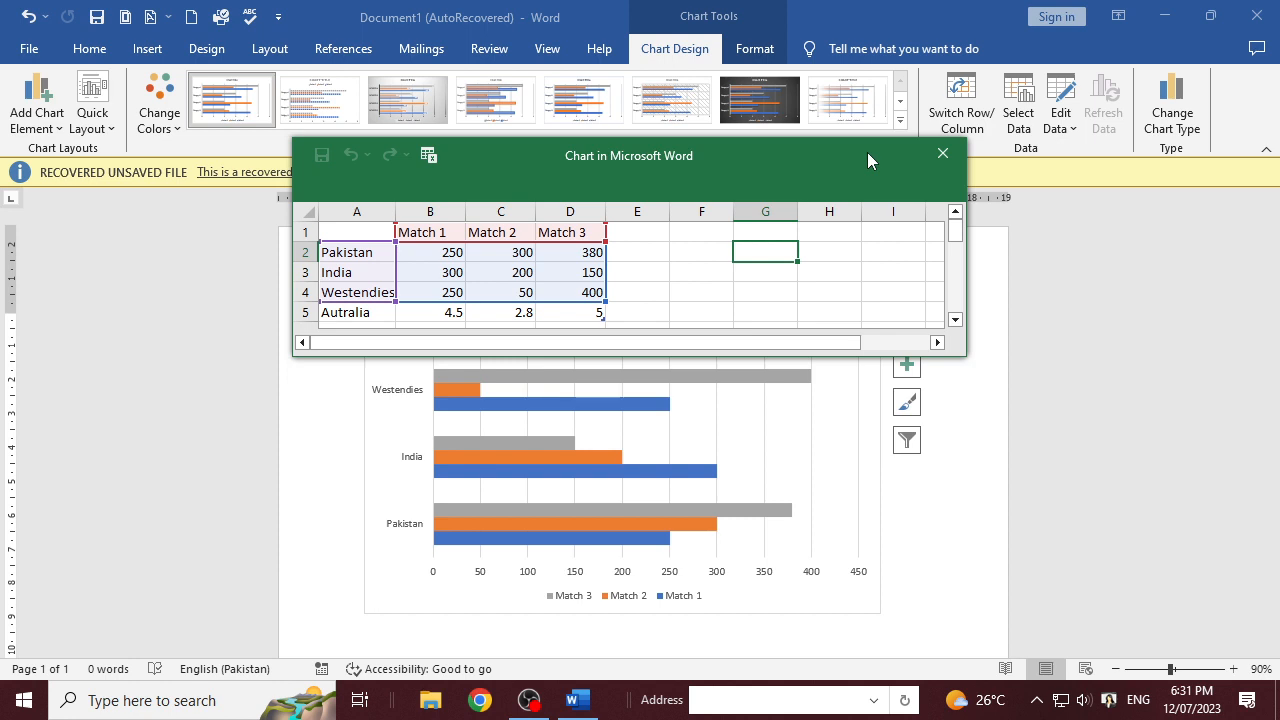
{"action": "left_click", "coordinate": [944, 155]}
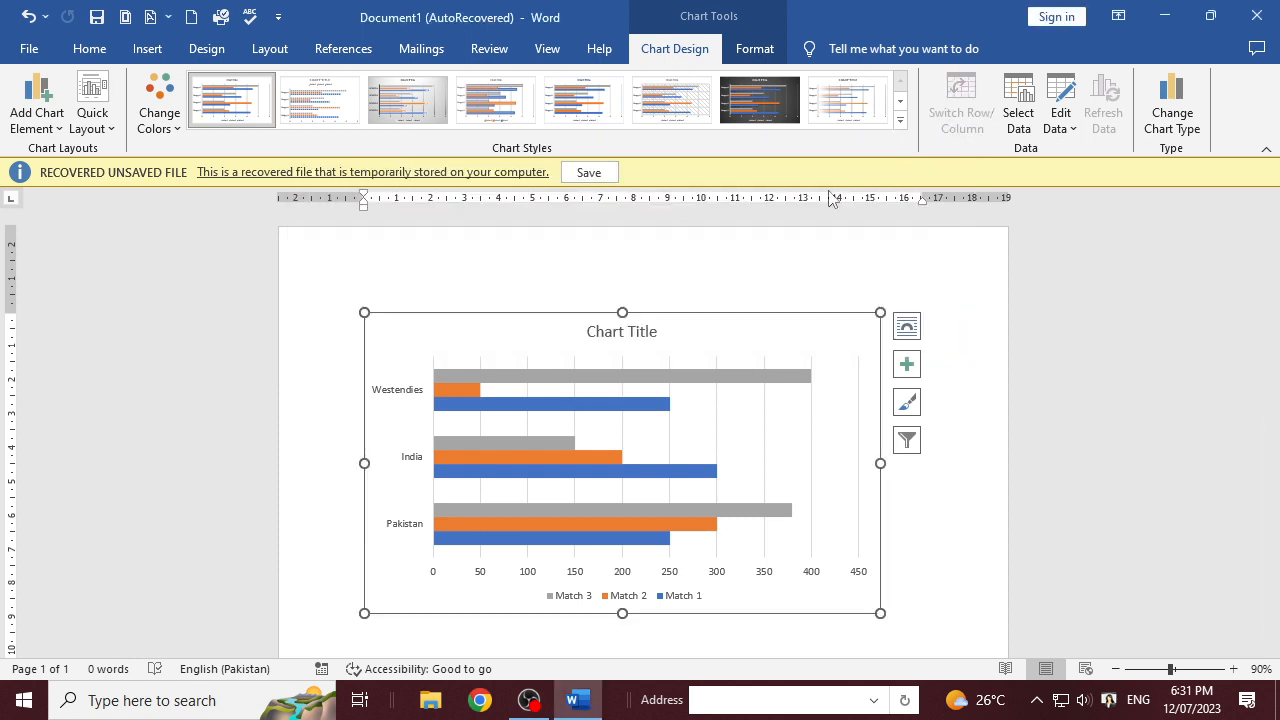
- Change the bar chart's type to Pie
{"action": "left_click", "coordinate": [1172, 118]}
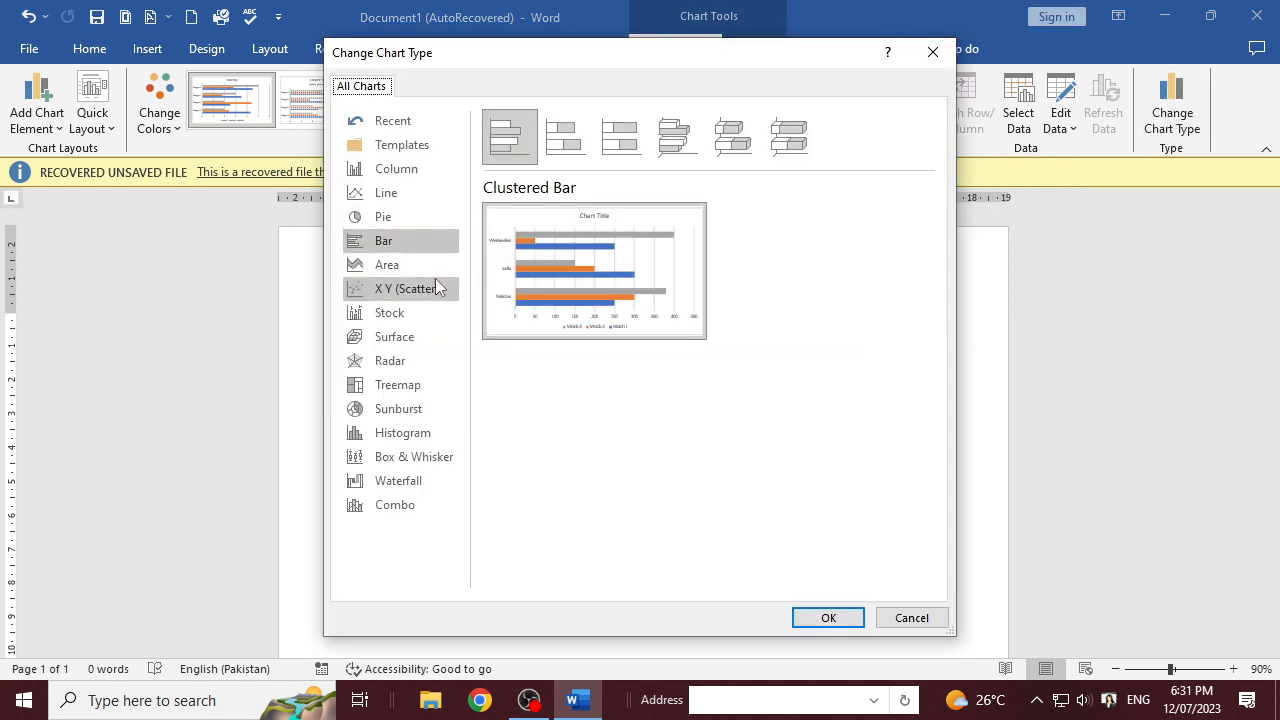
{"action": "left_click", "coordinate": [381, 217]}
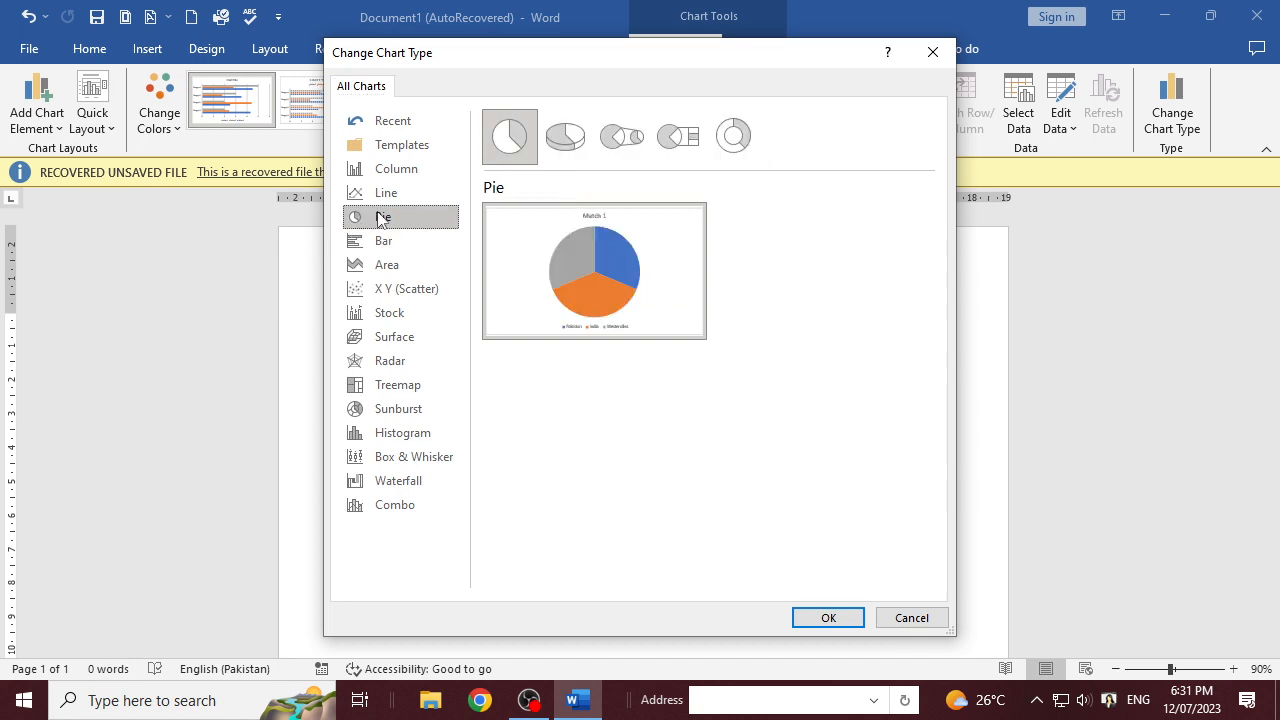
{"action": "left_click", "coordinate": [828, 618]}
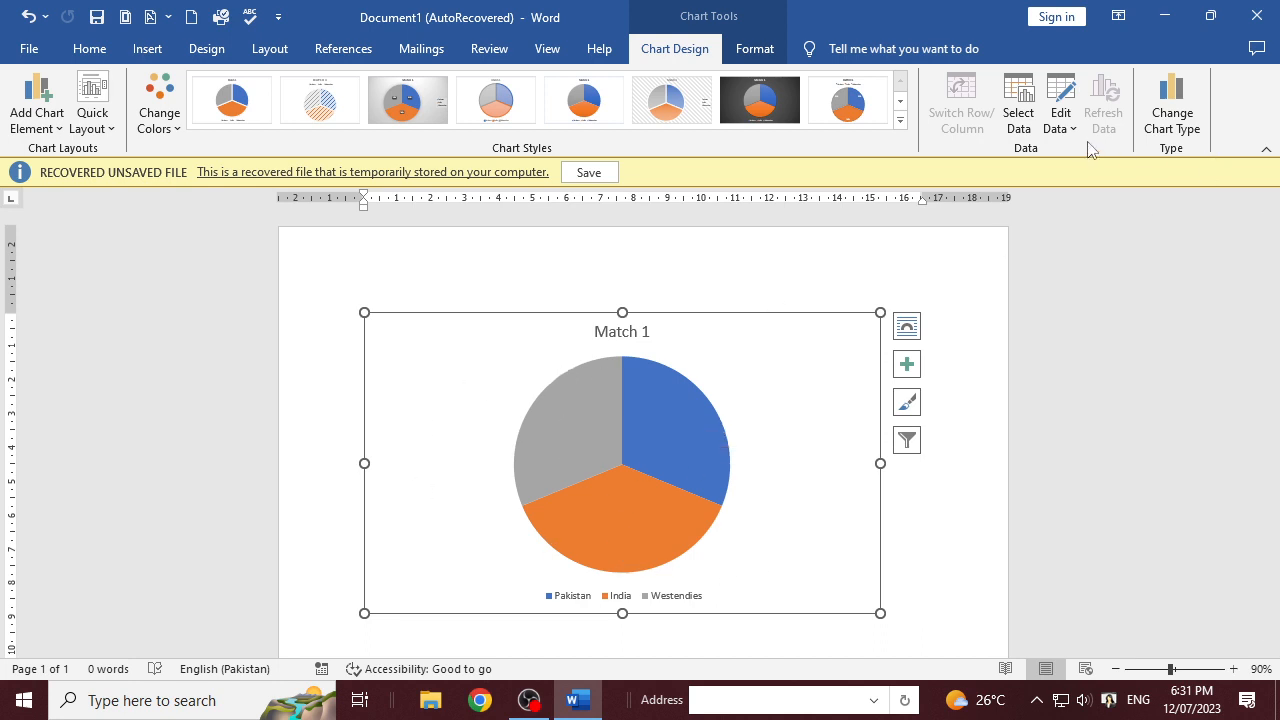
- Change the pie chart to a 3-D clustered bar chart and undo the 3-D look
{"action": "left_click", "coordinate": [1171, 112]}
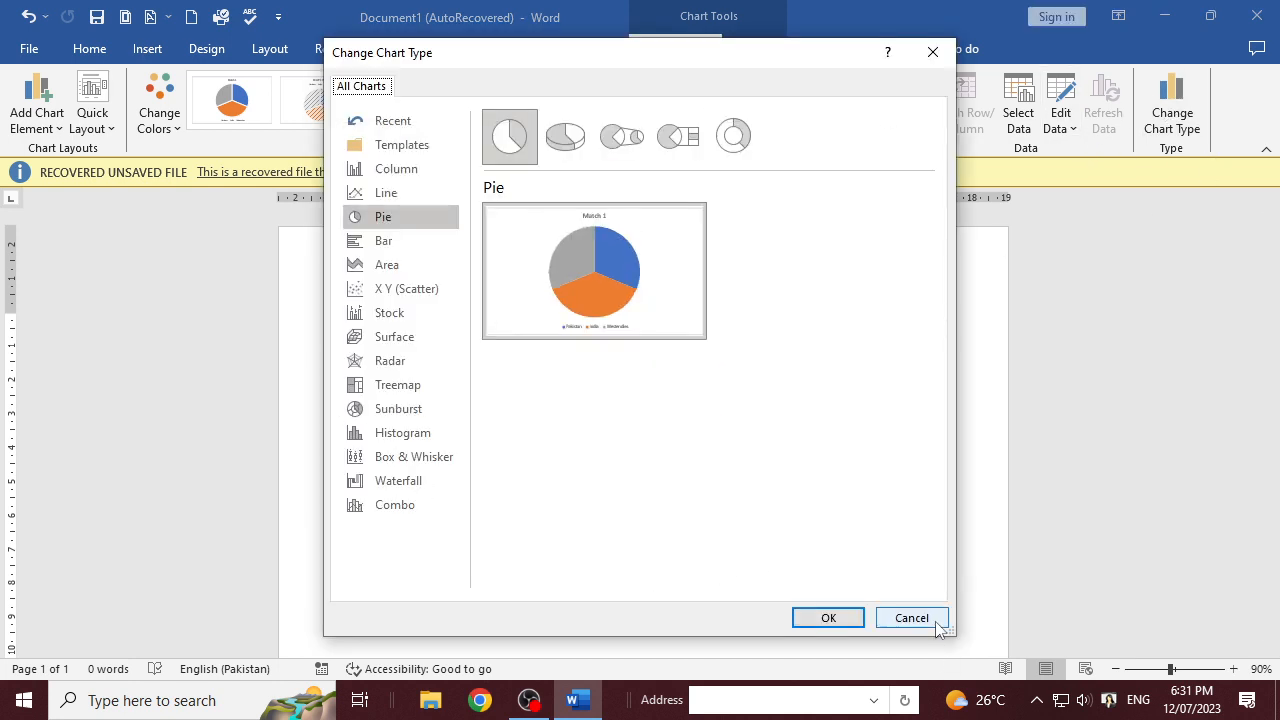
{"action": "left_click", "coordinate": [372, 243]}
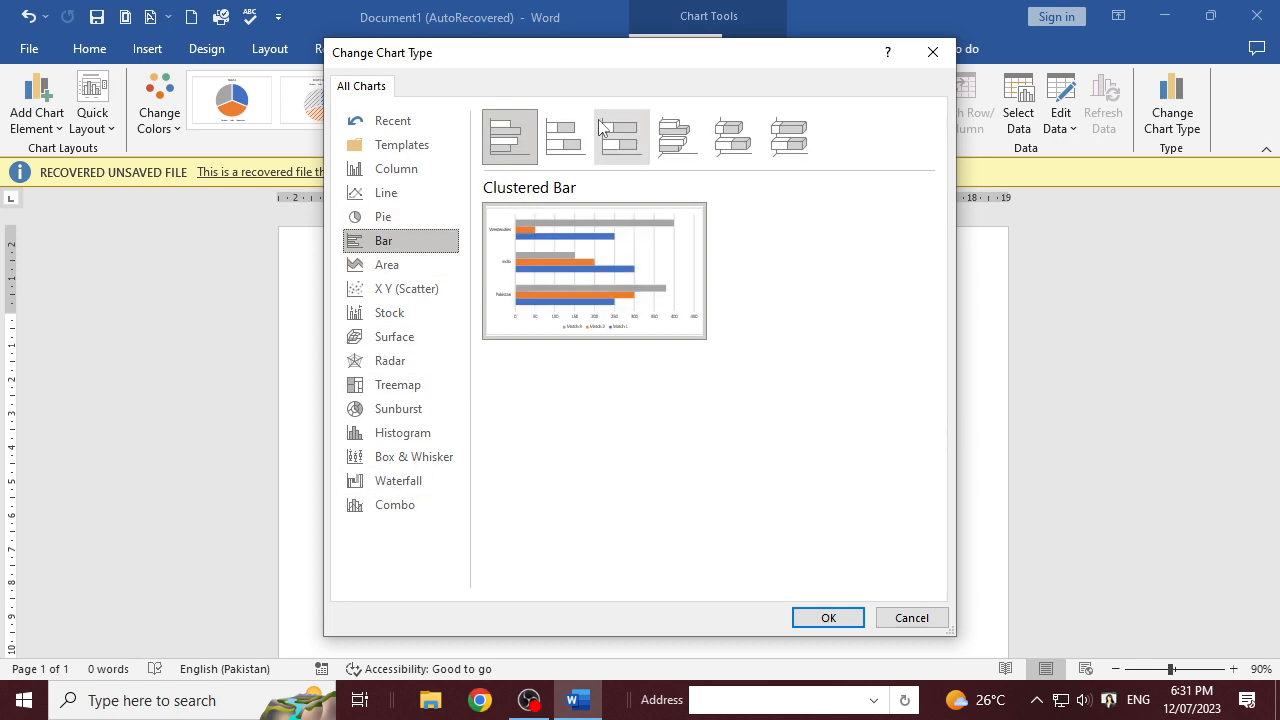
{"action": "left_click", "coordinate": [662, 155]}
{"action": "left_click", "coordinate": [824, 616]}
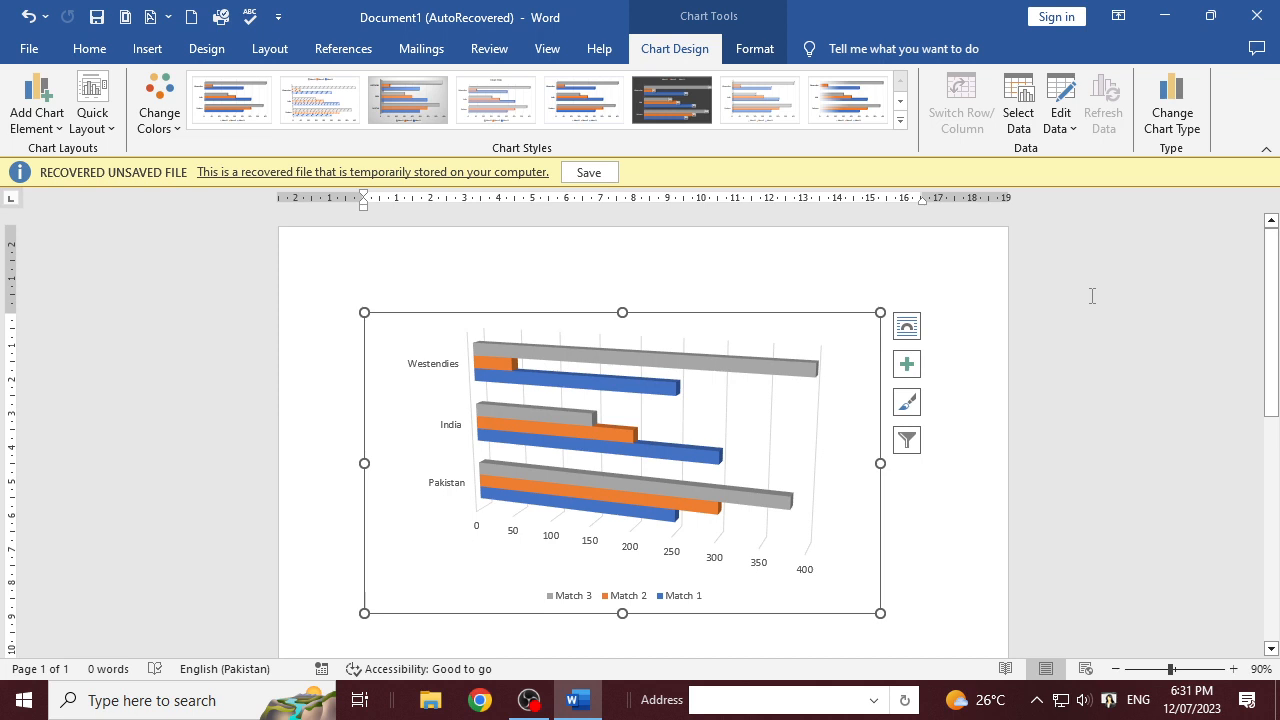
{"action": "key", "text": "ctrl+z"}
{"action": "key", "text": "ctrl+z"}
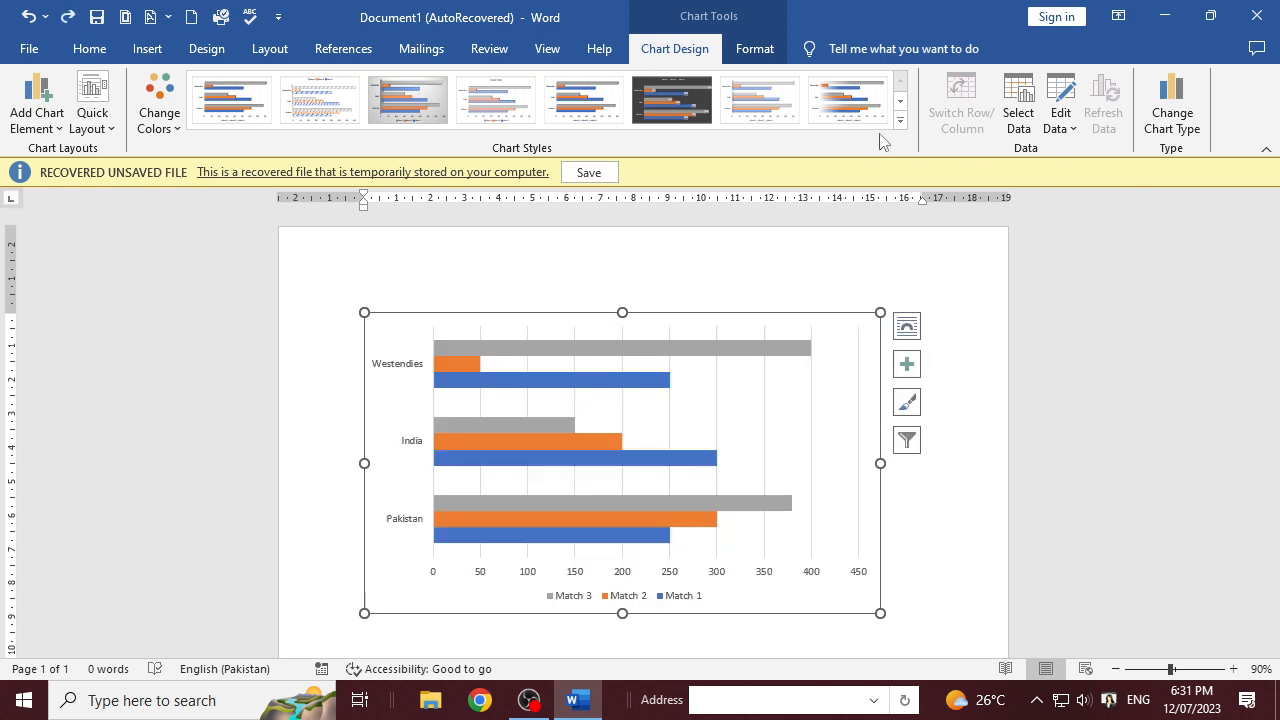
- Try the dark gray chart style on the bar chart, replacing it with the light gray gradient style
{"action": "left_click", "coordinate": [904, 123]}
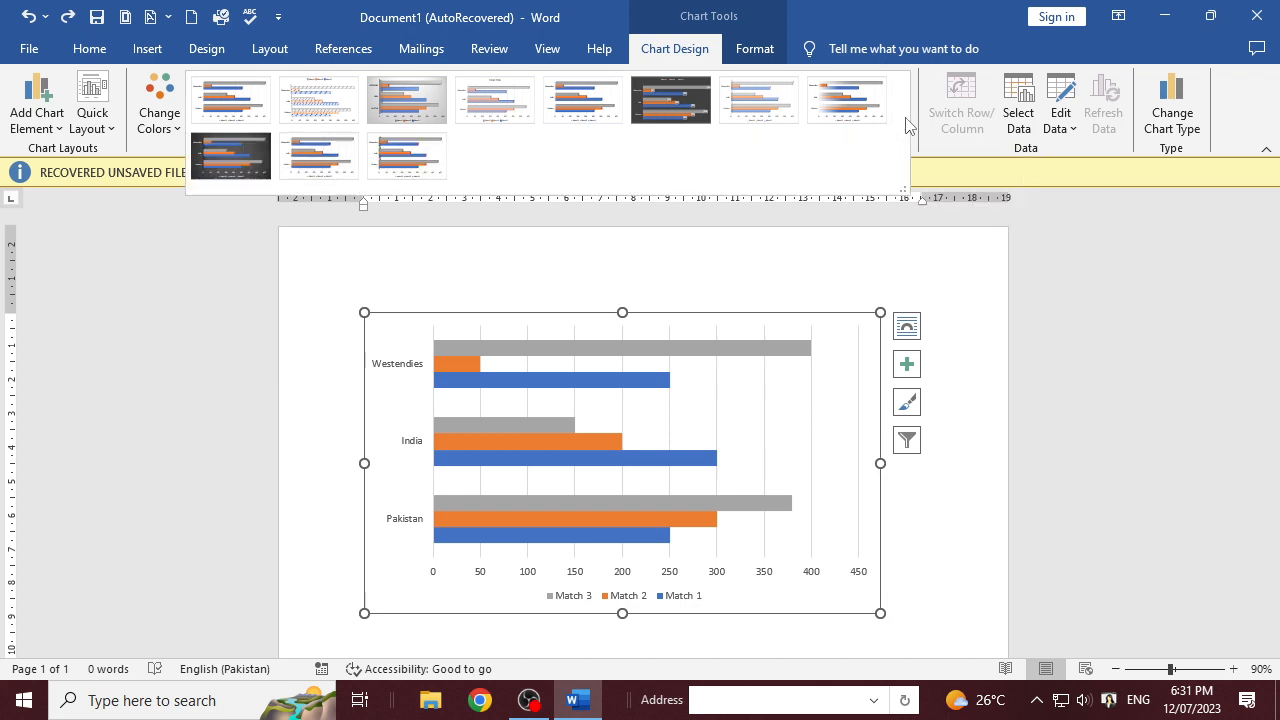
{"action": "left_click", "coordinate": [260, 151]}
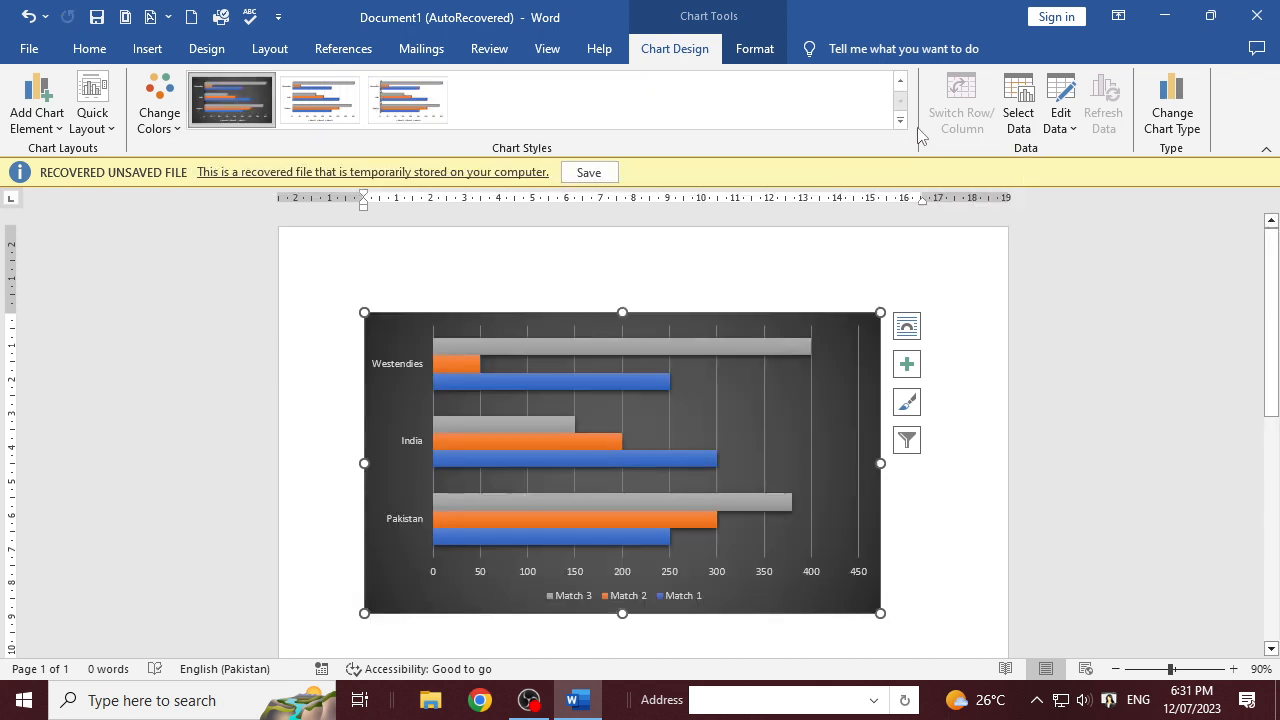
{"action": "left_click", "coordinate": [901, 123]}
{"action": "left_click", "coordinate": [402, 118]}
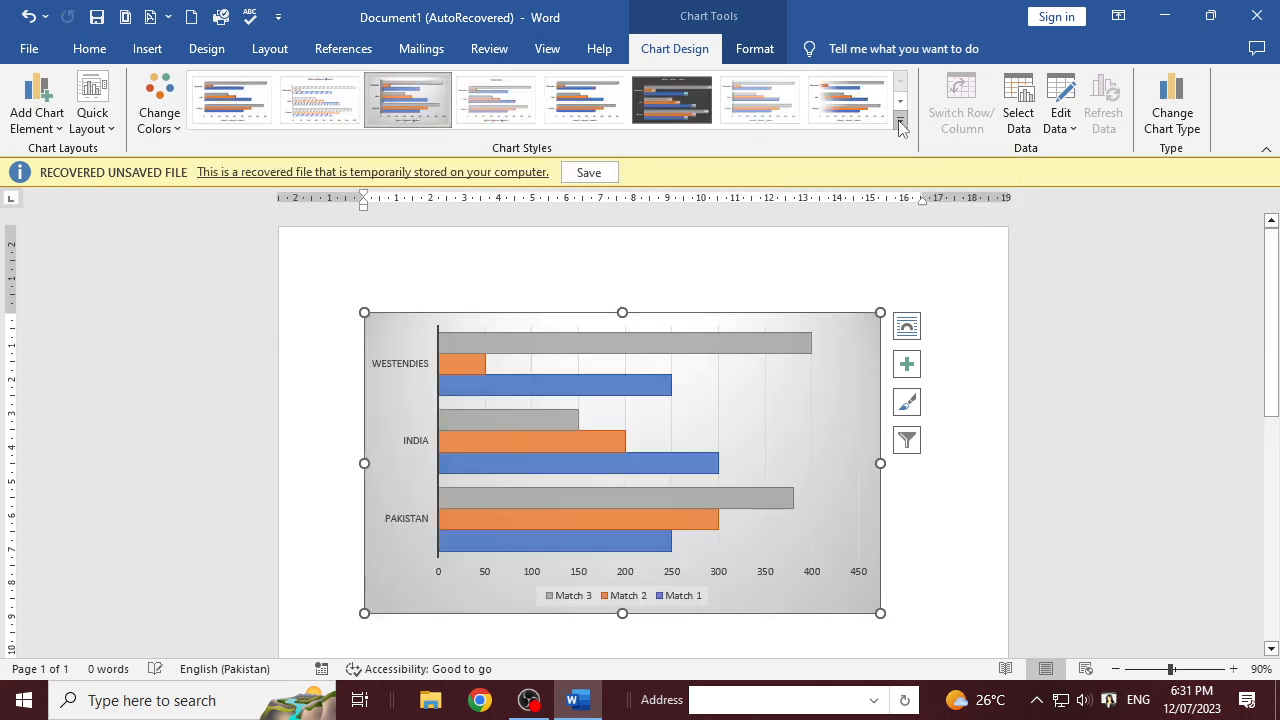
- Try the second, third and fourth Colorful palettes on the chart's bars
{"action": "left_click", "coordinate": [174, 135]}
{"action": "left_click", "coordinate": [194, 212]}
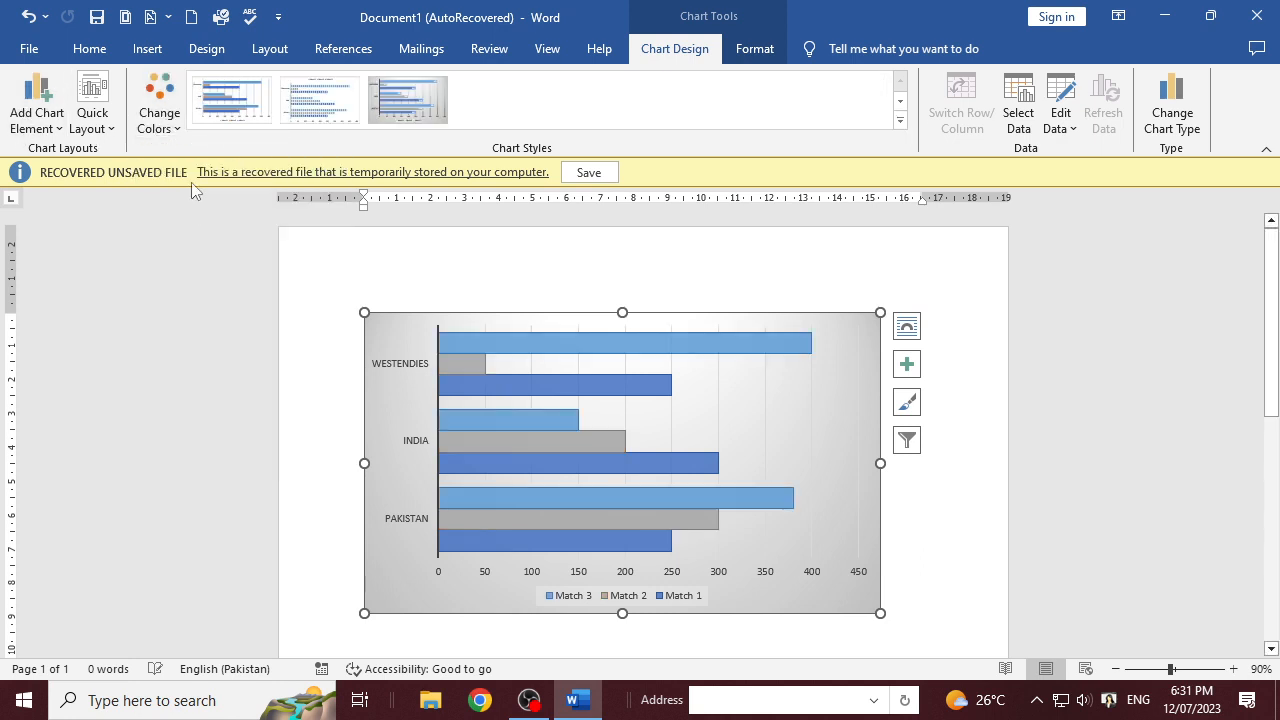
{"action": "left_click", "coordinate": [160, 118]}
{"action": "left_click", "coordinate": [194, 238]}
{"action": "left_click", "coordinate": [169, 129]}
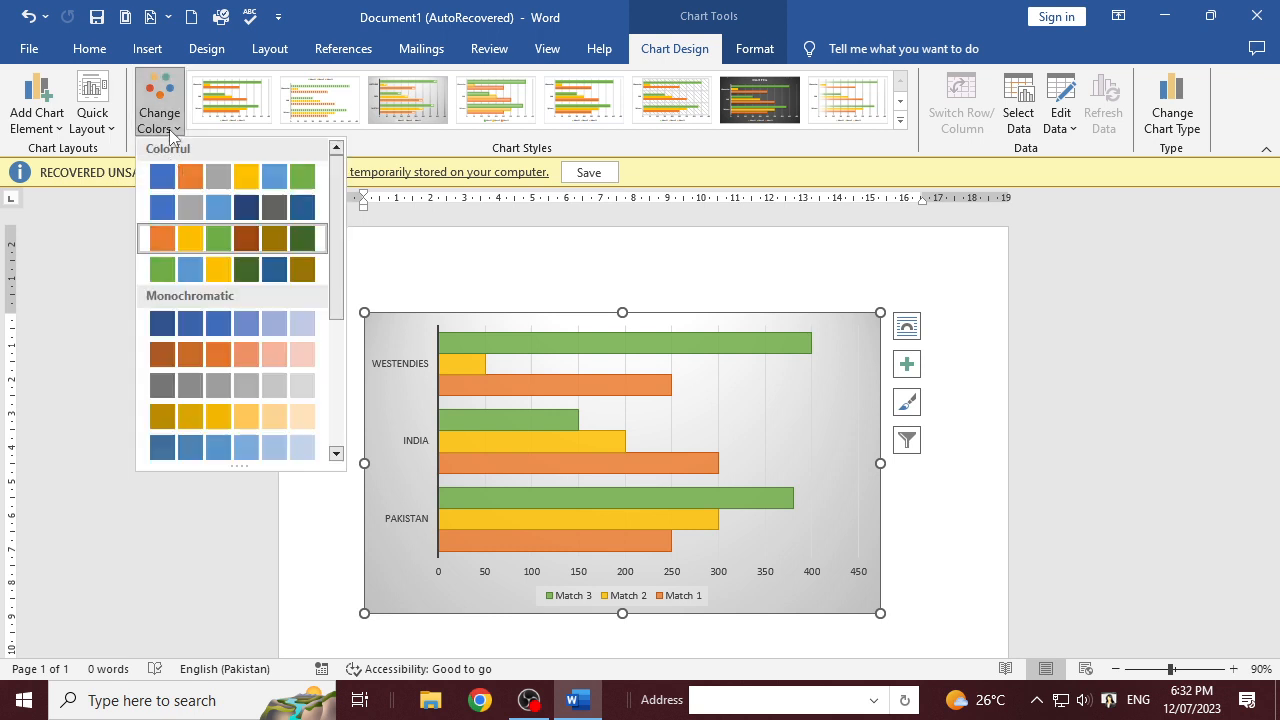
{"action": "left_click", "coordinate": [190, 270]}
- Try the blue and gray Monochromatic palettes on the chart's bars
{"action": "left_click", "coordinate": [160, 115]}
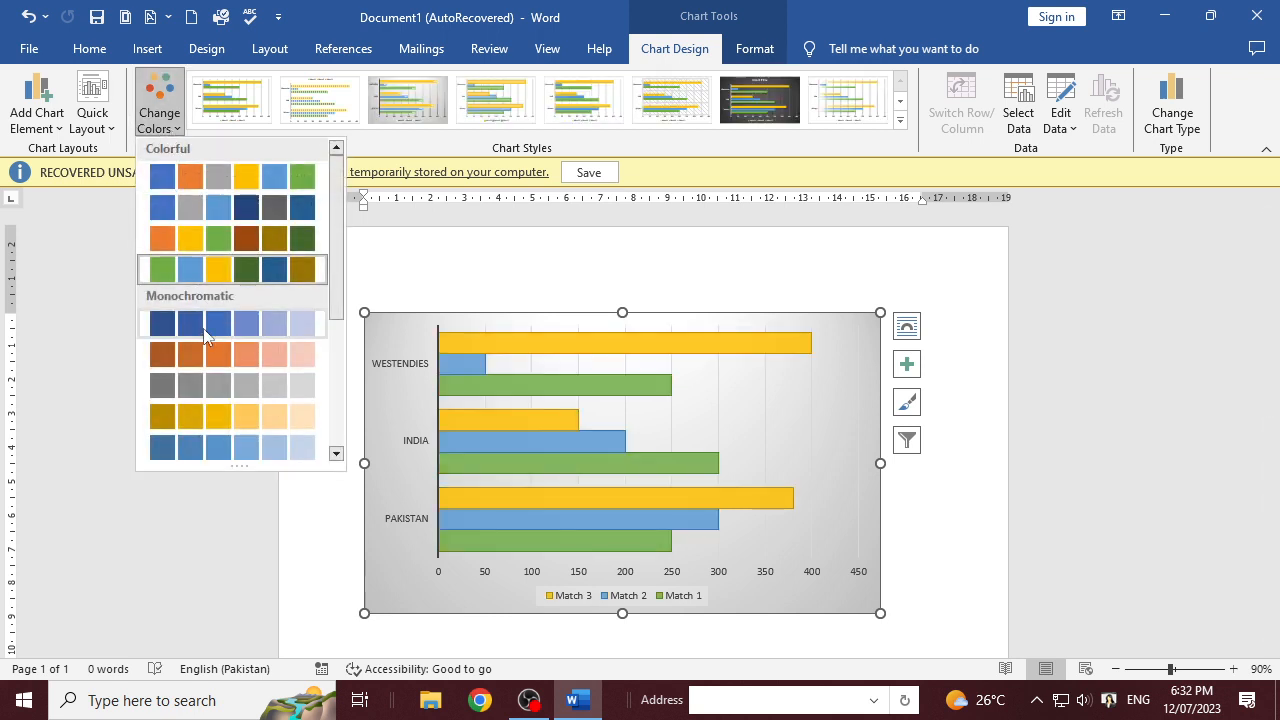
{"action": "left_click", "coordinate": [300, 323]}
{"action": "left_click", "coordinate": [165, 125]}
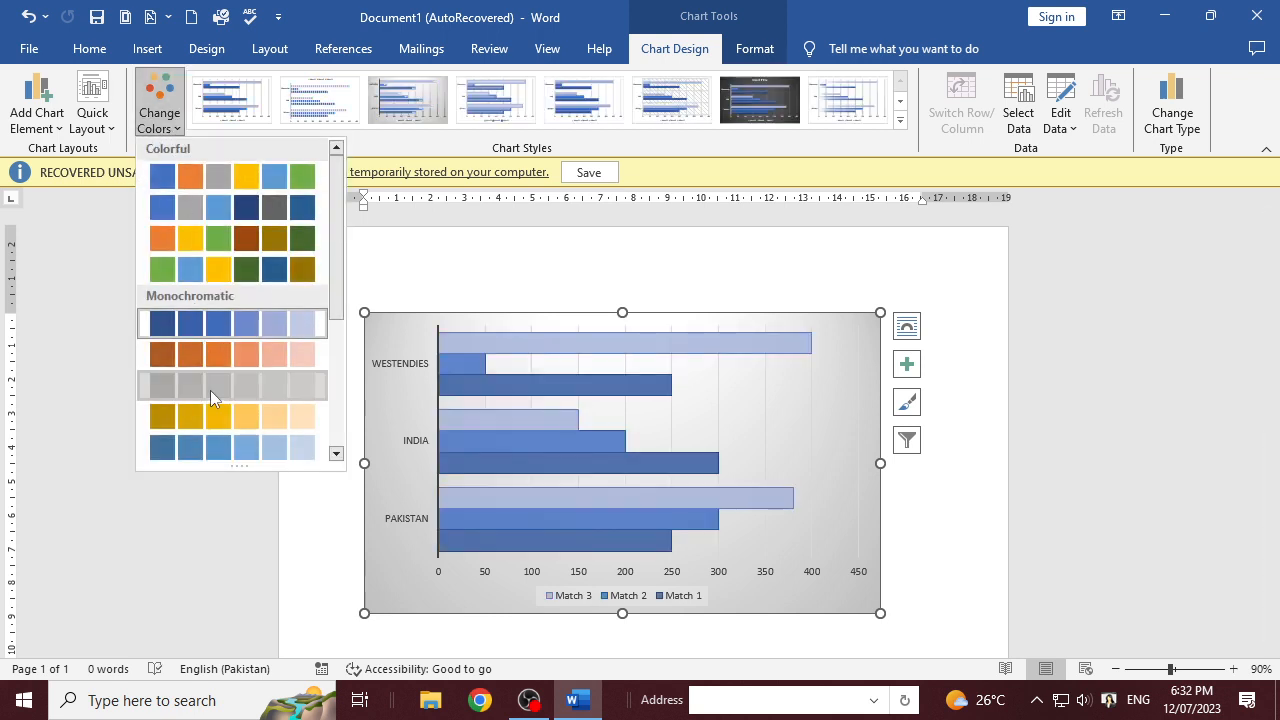
{"action": "left_click", "coordinate": [210, 390]}
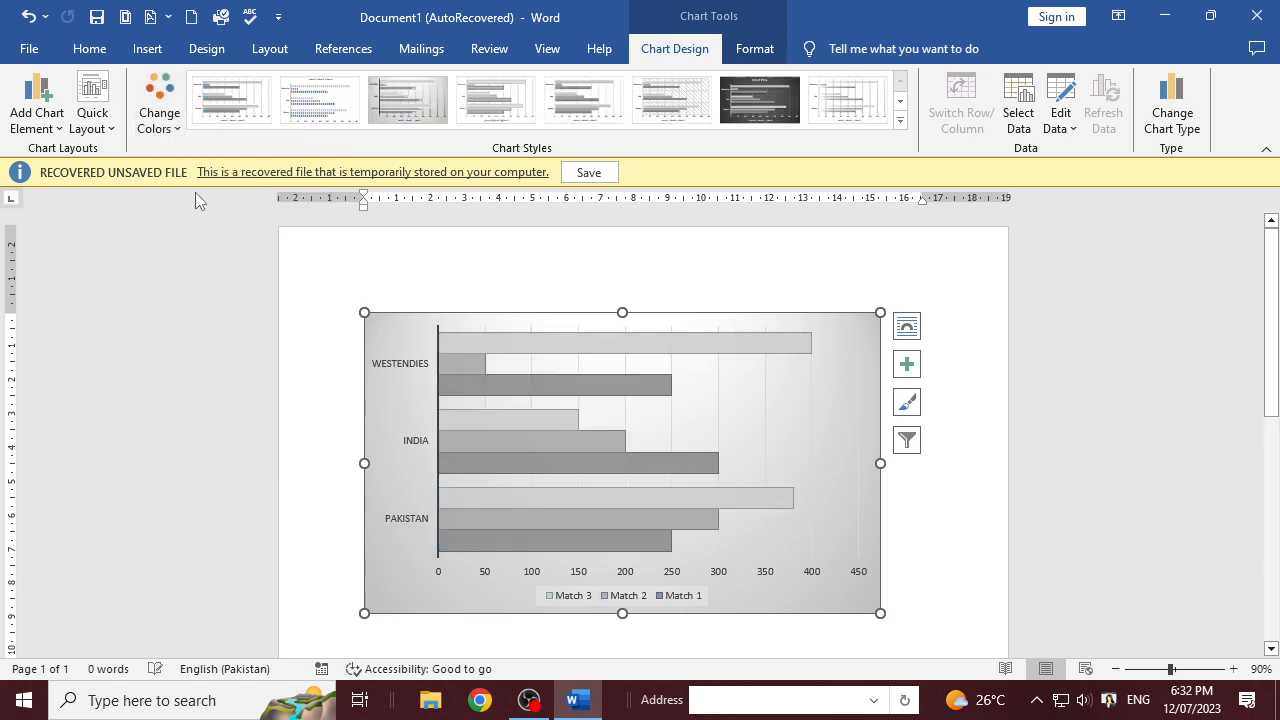
- Try the quick layout with a data table, replacing it with the one that has axis titles and a legend beside the bars
{"action": "left_click", "coordinate": [112, 124]}
{"action": "left_click", "coordinate": [152, 230]}
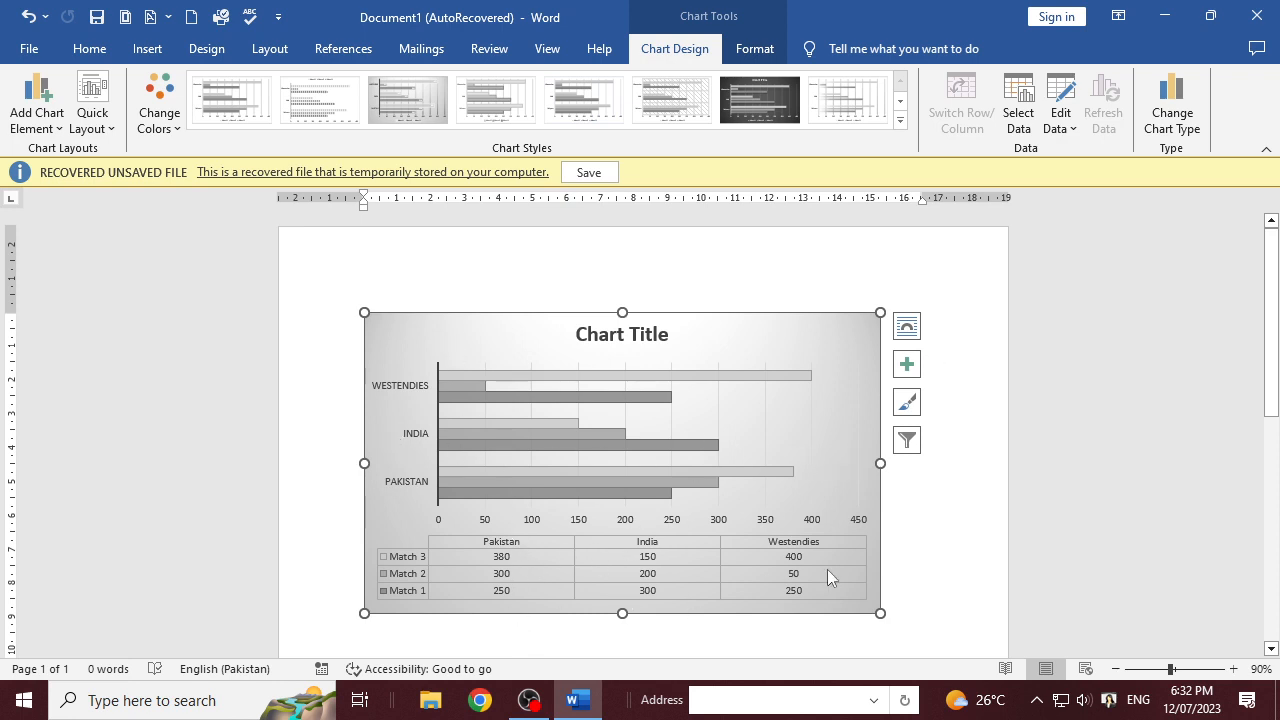
{"action": "left_click", "coordinate": [106, 133]}
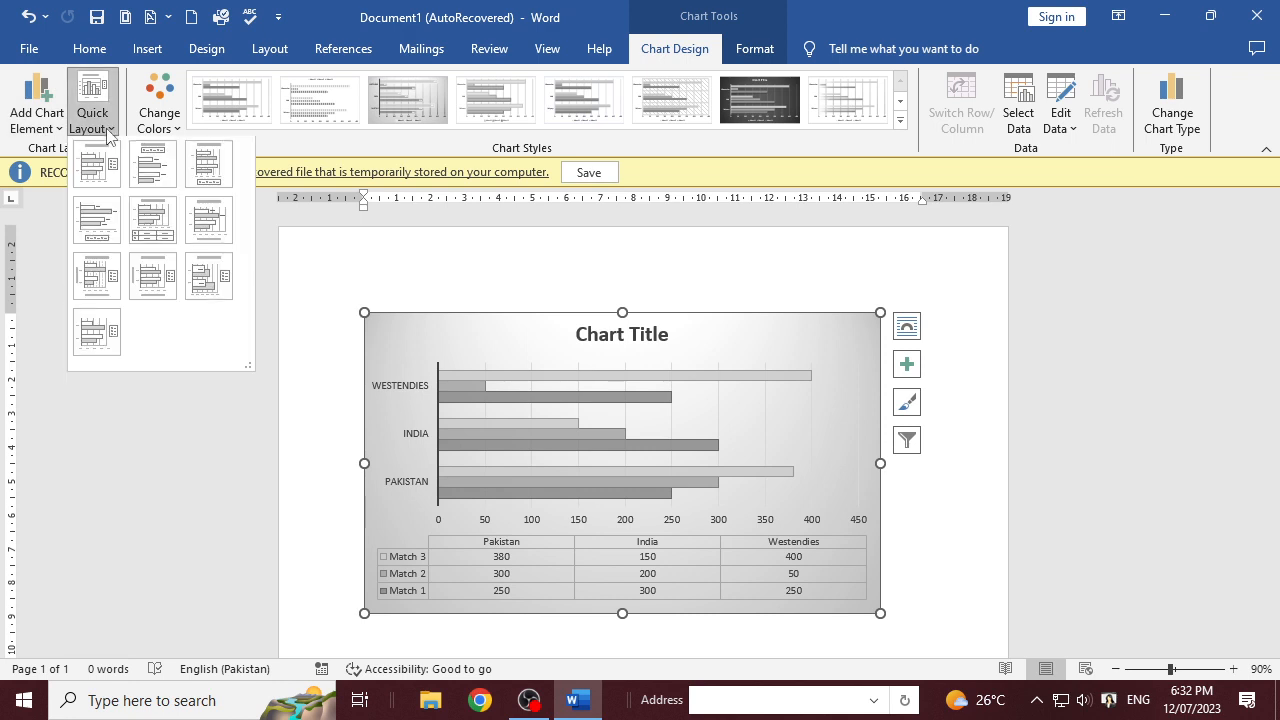
{"action": "left_click", "coordinate": [160, 280]}
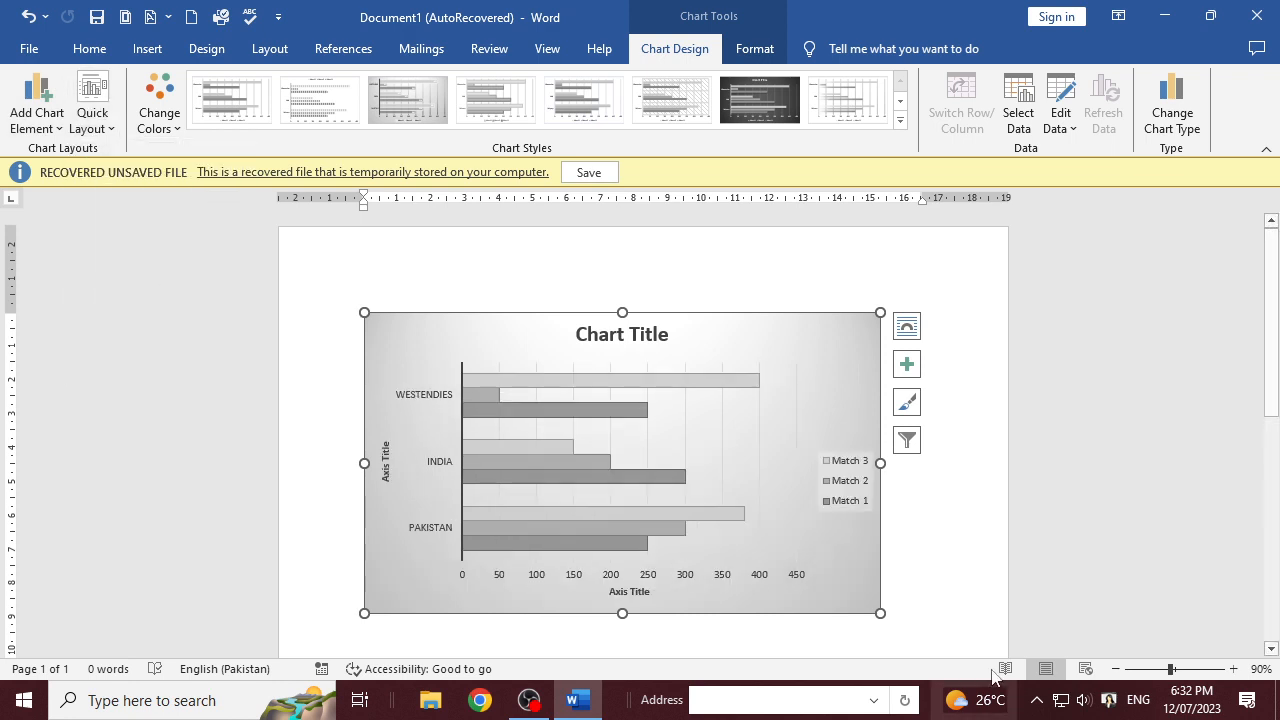
- Recolor the chart's bars with the second Colorful palette of blue, gray and light blue
{"action": "left_click", "coordinate": [180, 136]}
{"action": "left_click", "coordinate": [268, 210]}
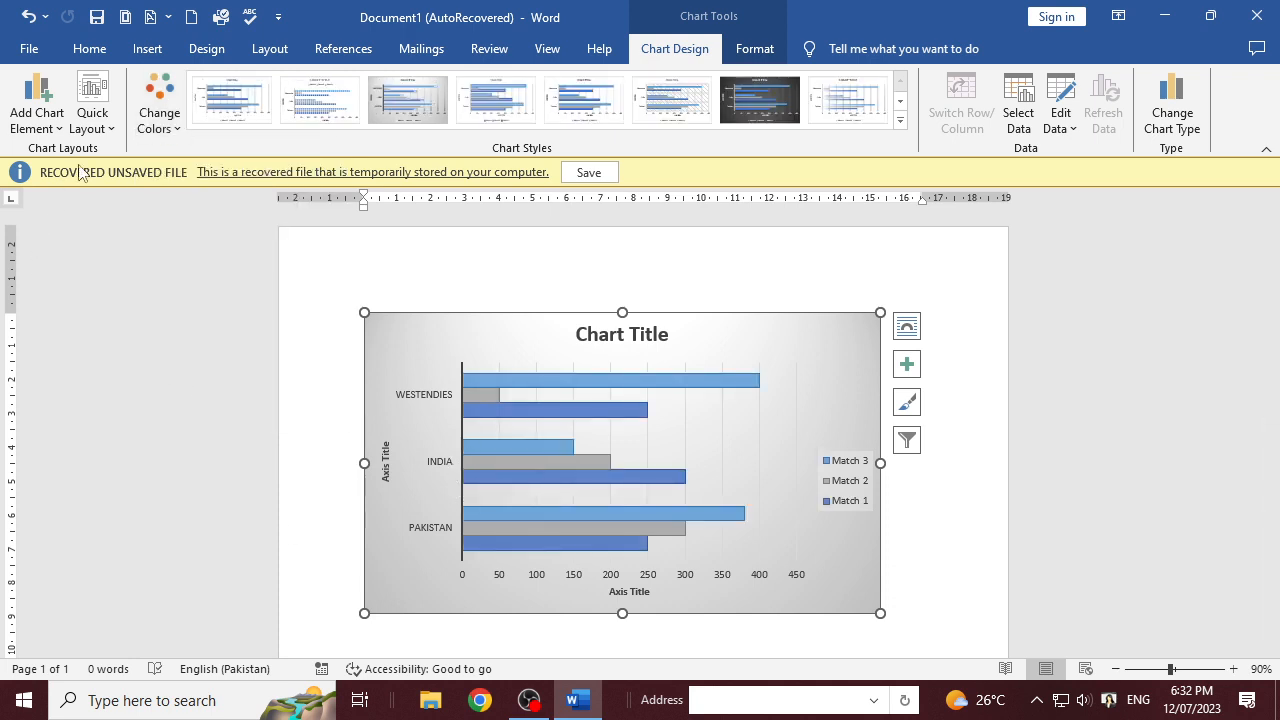
- Replace the chart's title text with "Test Match" and deselect the chart
{"action": "left_click", "coordinate": [633, 334]}
{"action": "double_click", "coordinate": [632, 334]}
{"action": "left_click", "coordinate": [631, 334]}
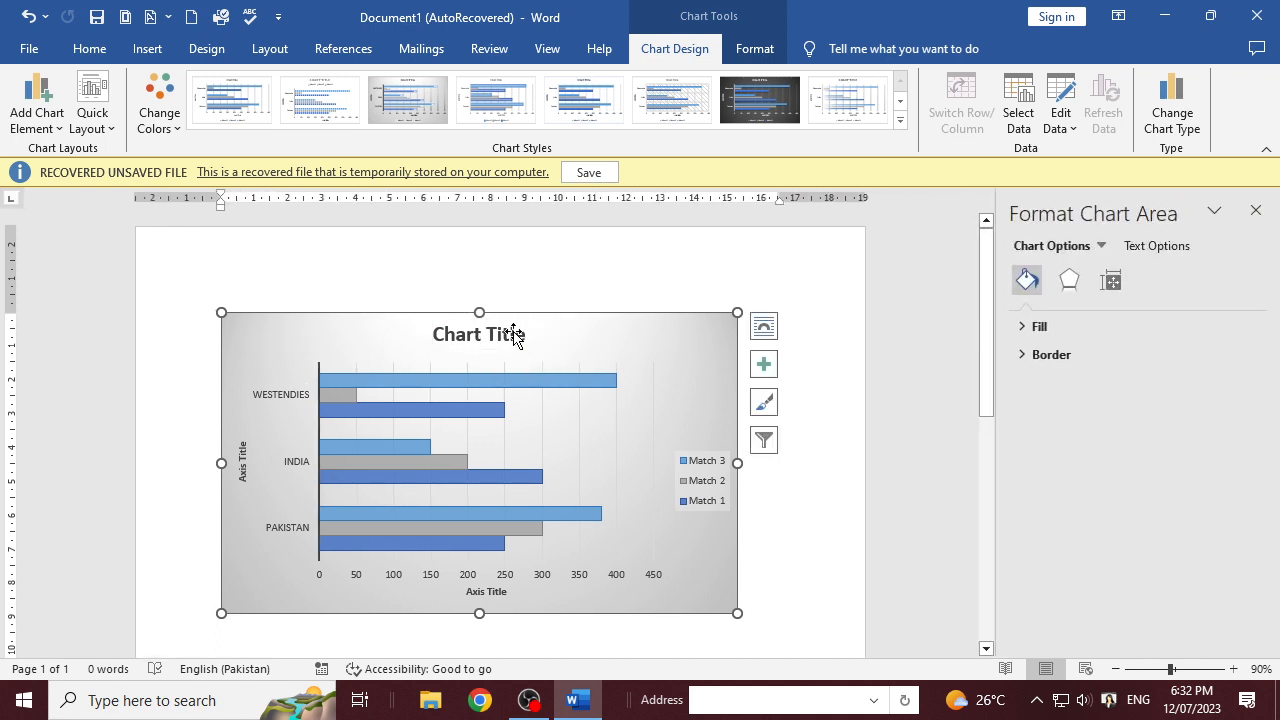
{"action": "left_click", "coordinate": [505, 333]}
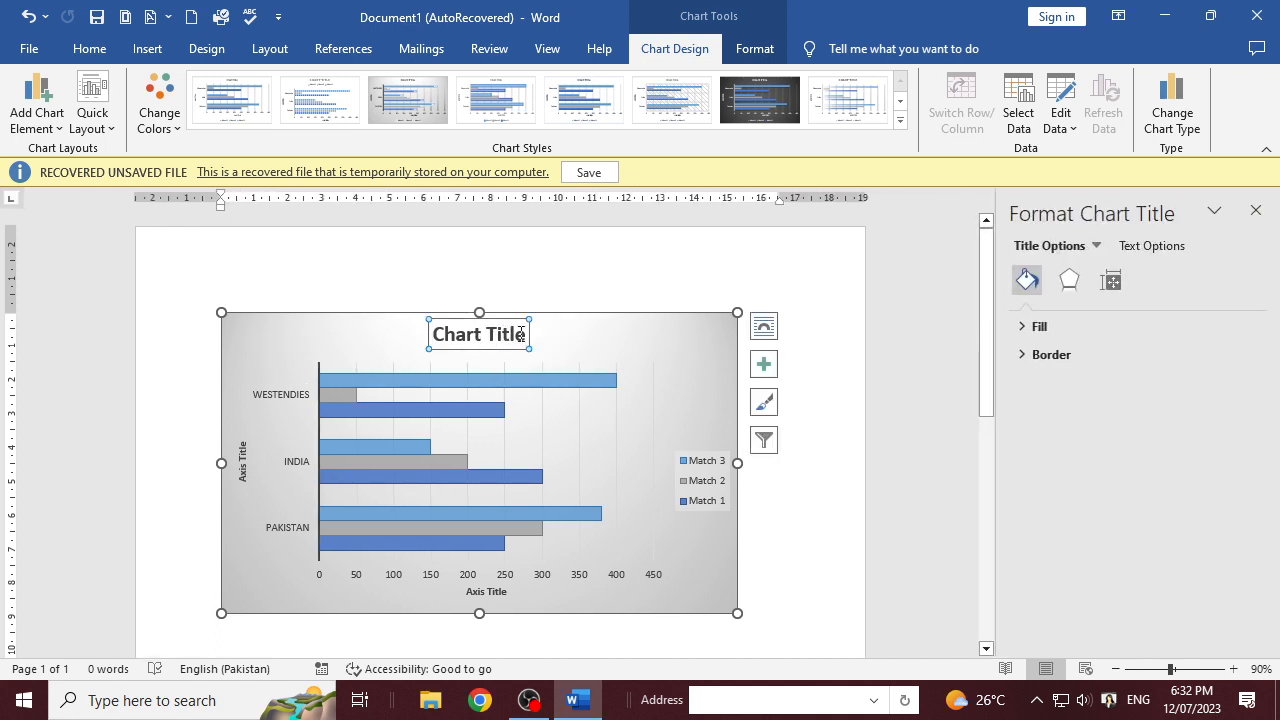
{"action": "left_click", "coordinate": [520, 334]}
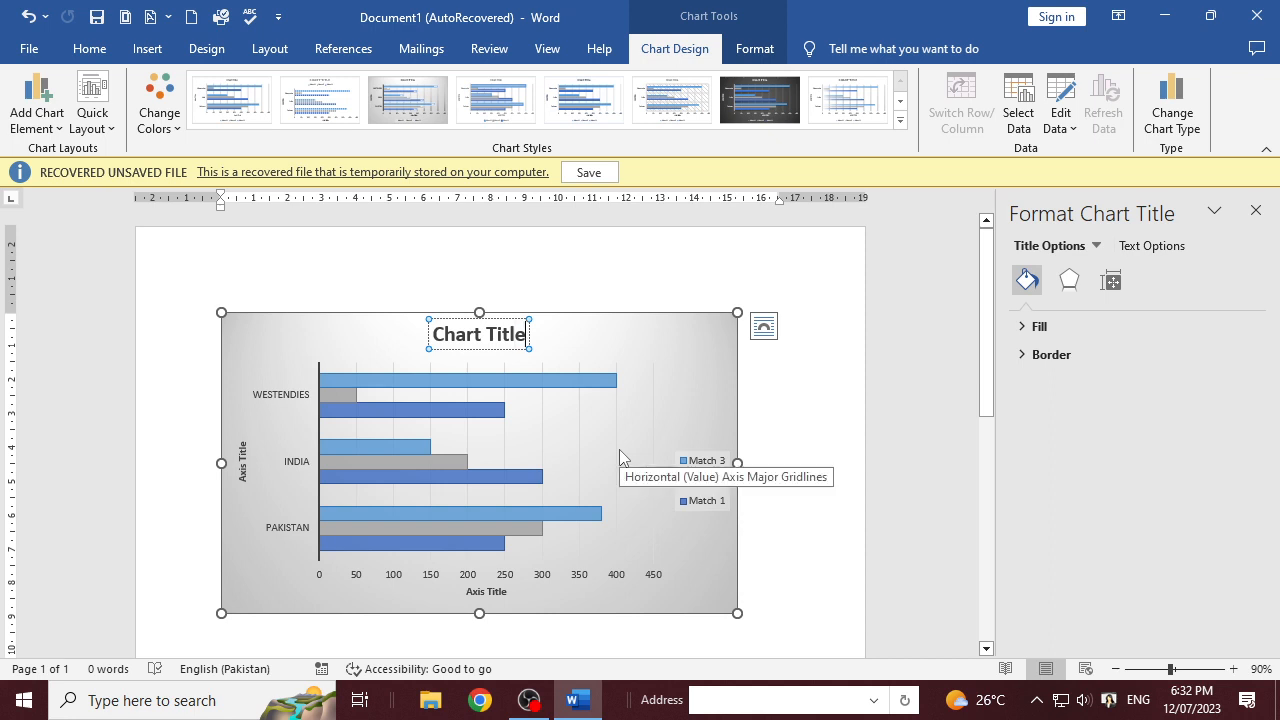
{"action": "key", "text": "BackSpace"}
{"action": "key", "text": "BackSpace"}
{"action": "key", "text": "BackSpace"}
{"action": "key", "text": "BackSpace"}
{"action": "key", "text": "BackSpace"}
{"action": "key", "text": "BackSpace"}
{"action": "key", "text": "BackSpace"}
{"action": "key", "text": "BackSpace"}
{"action": "key", "text": "BackSpace"}
{"action": "key", "text": "BackSpace"}
{"action": "key", "text": "BackSpace"}
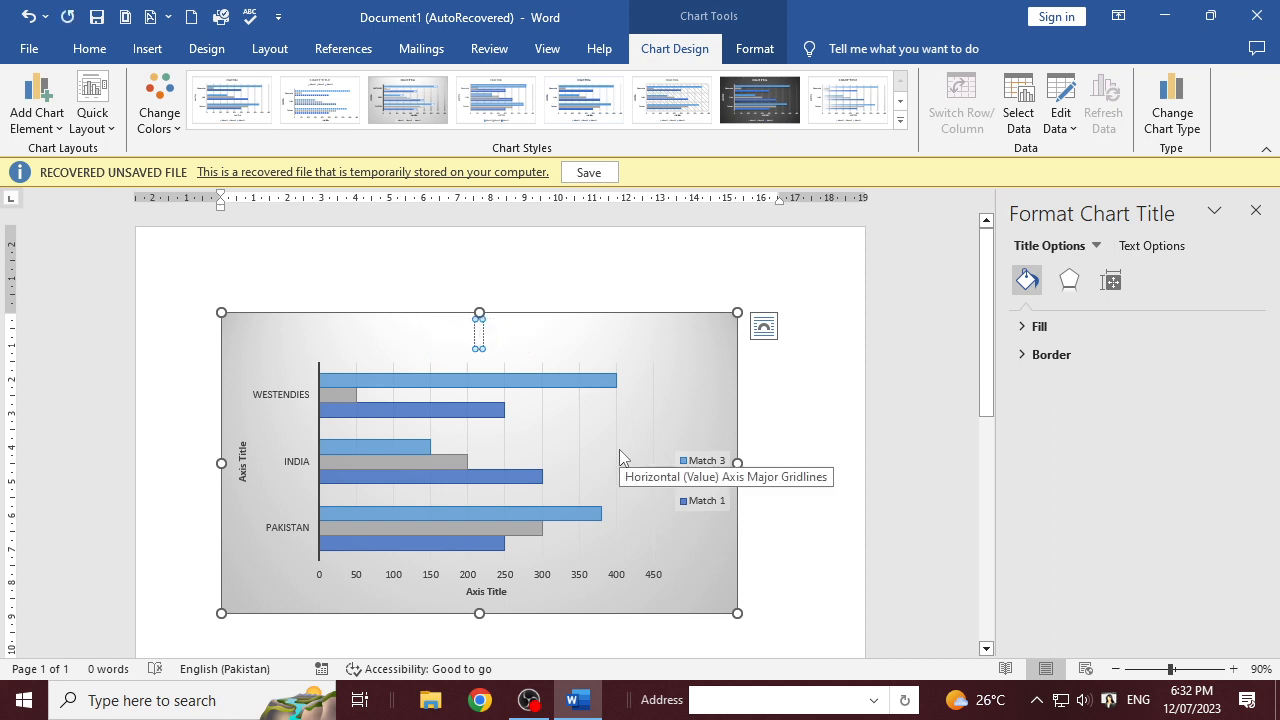
{"action": "type", "text": "Test <a"}
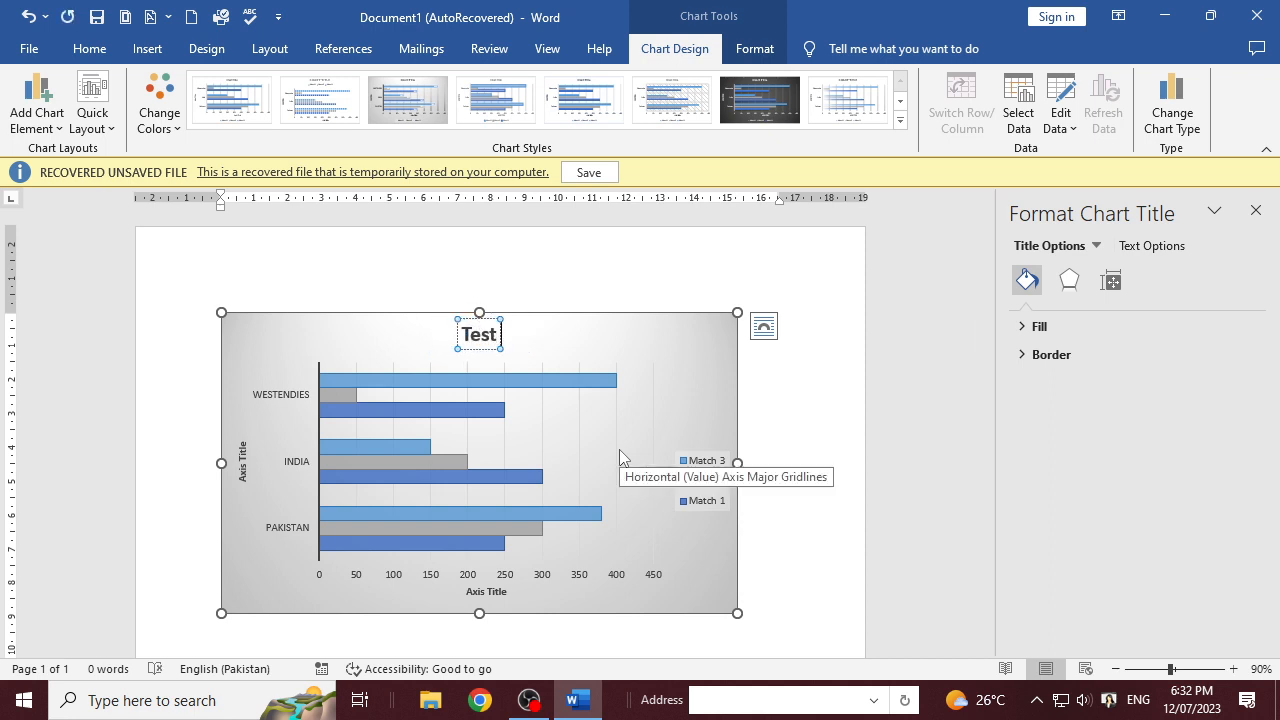
{"action": "key", "text": "BackSpace"}
{"action": "key", "text": "BackSpace"}
{"action": "type", "text": "Ma"}
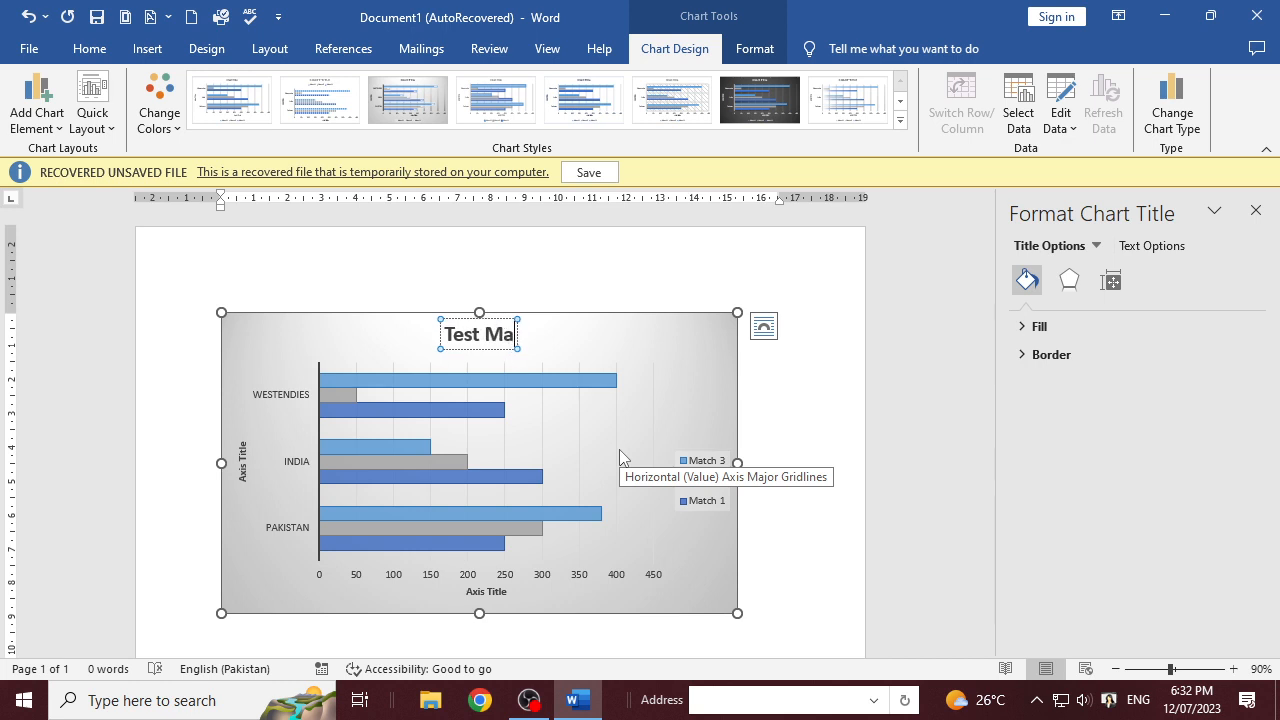
{"action": "type", "text": "tch"}
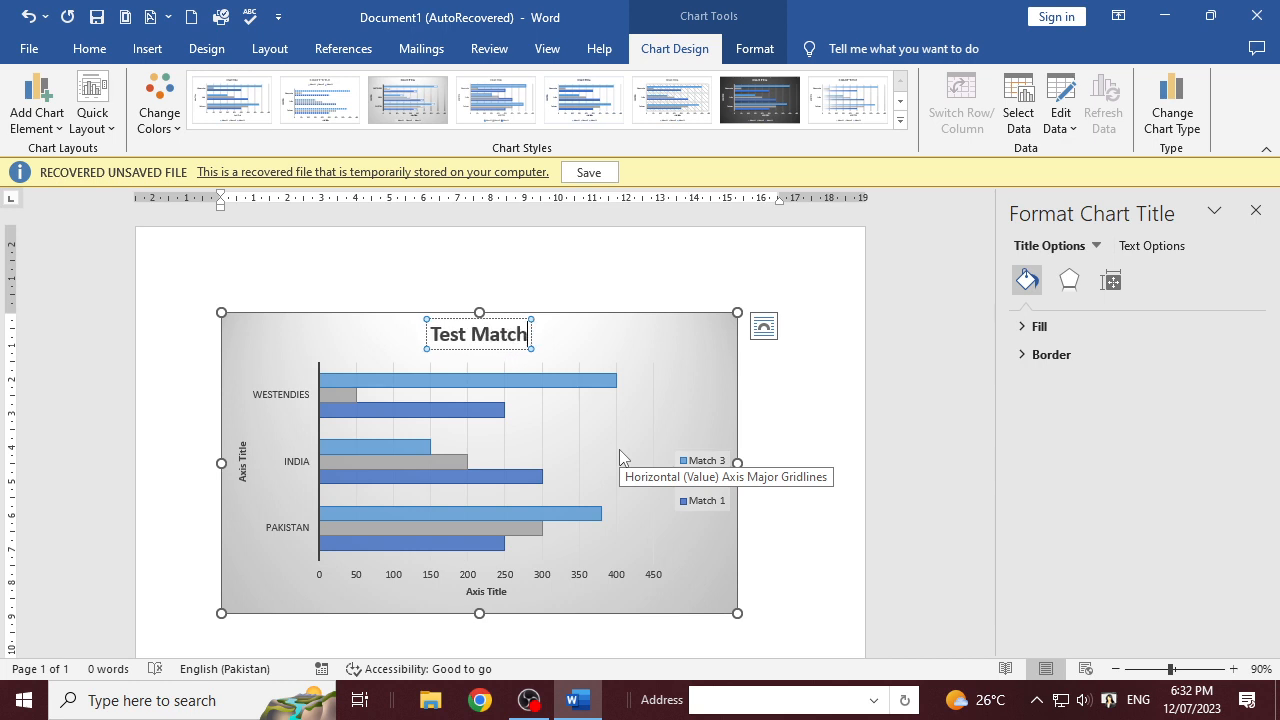
{"action": "left_click", "coordinate": [768, 406]}
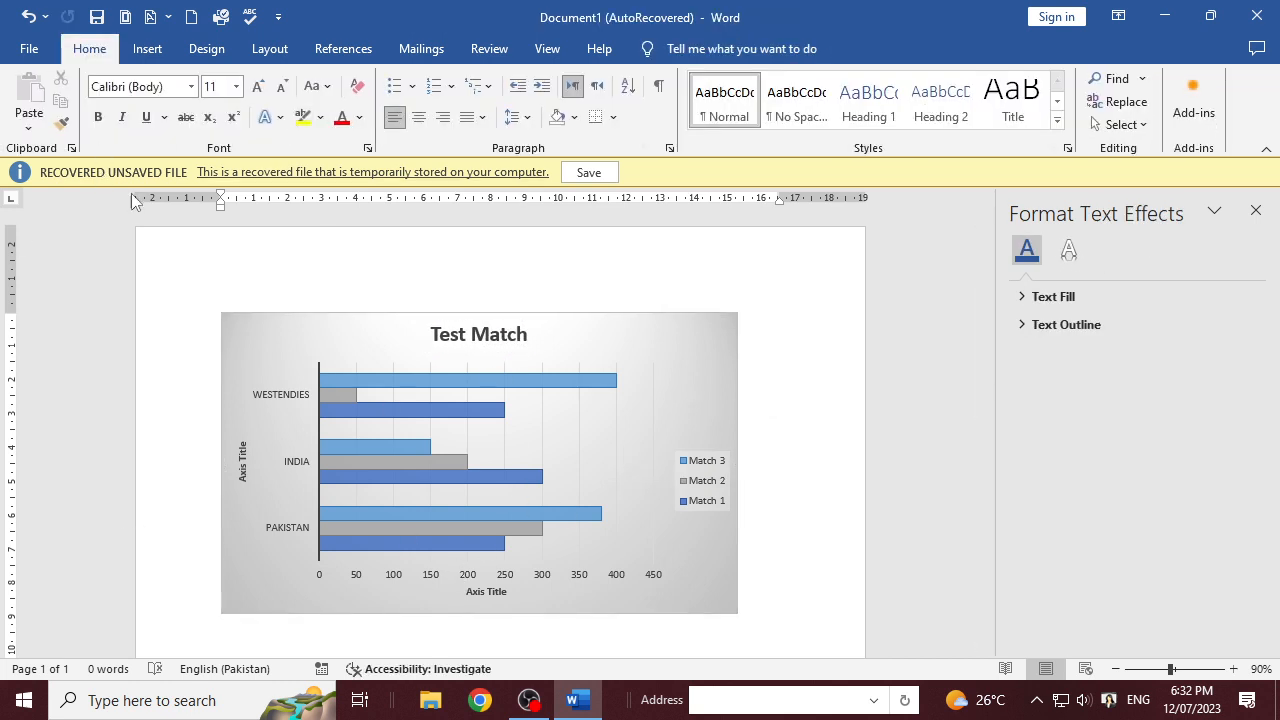
- Hide the chart's primary horizontal axis and primary vertical axis
{"action": "left_click", "coordinate": [300, 357]}
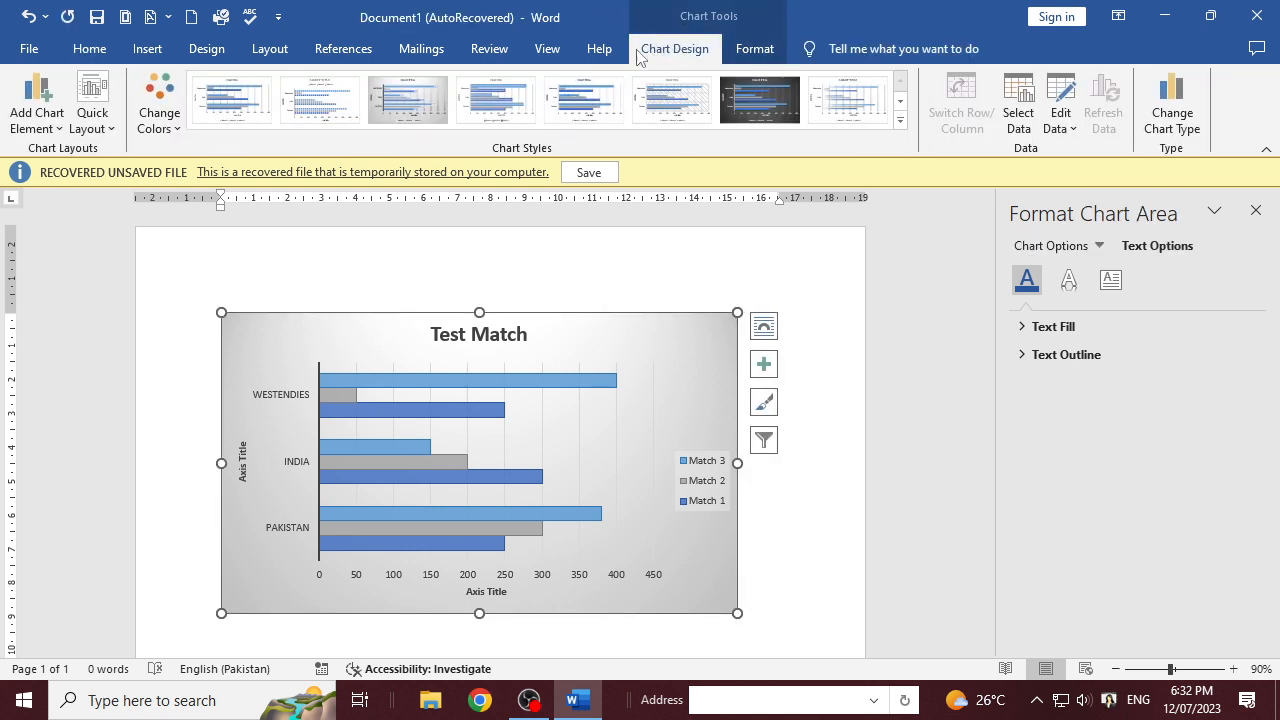
{"action": "left_click", "coordinate": [61, 126]}
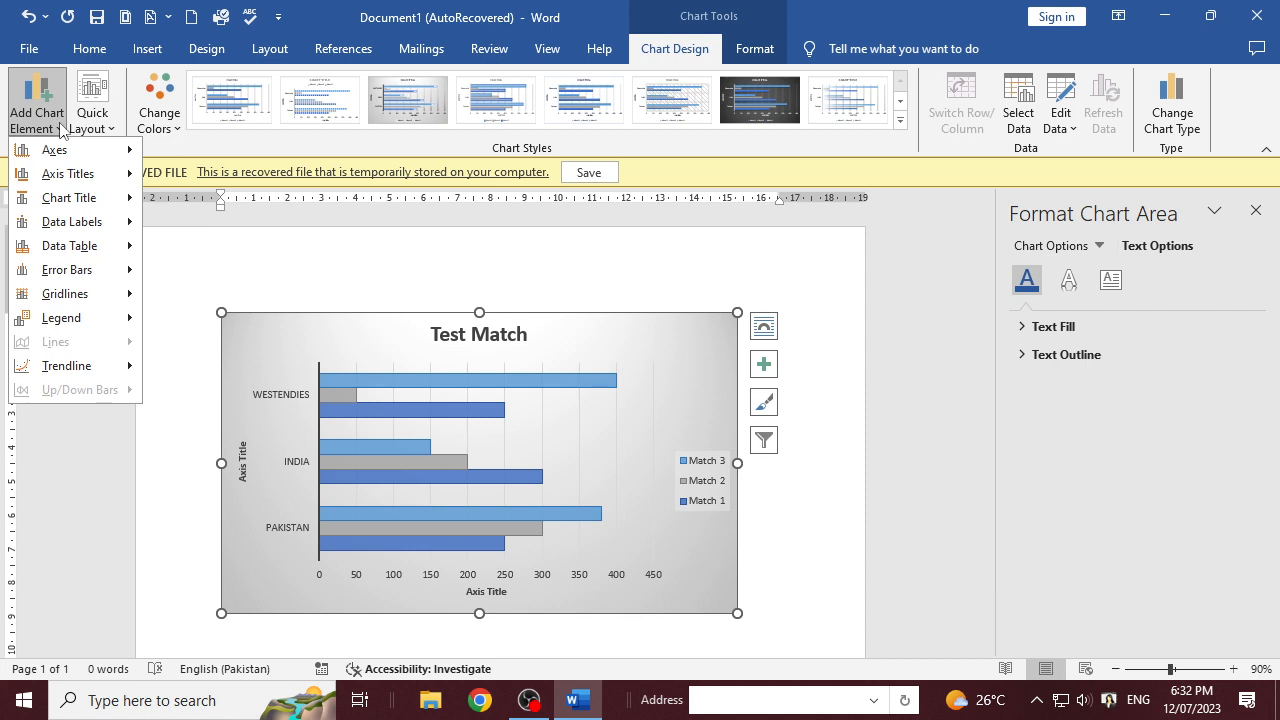
{"action": "mouse_move", "coordinate": [87, 151]}
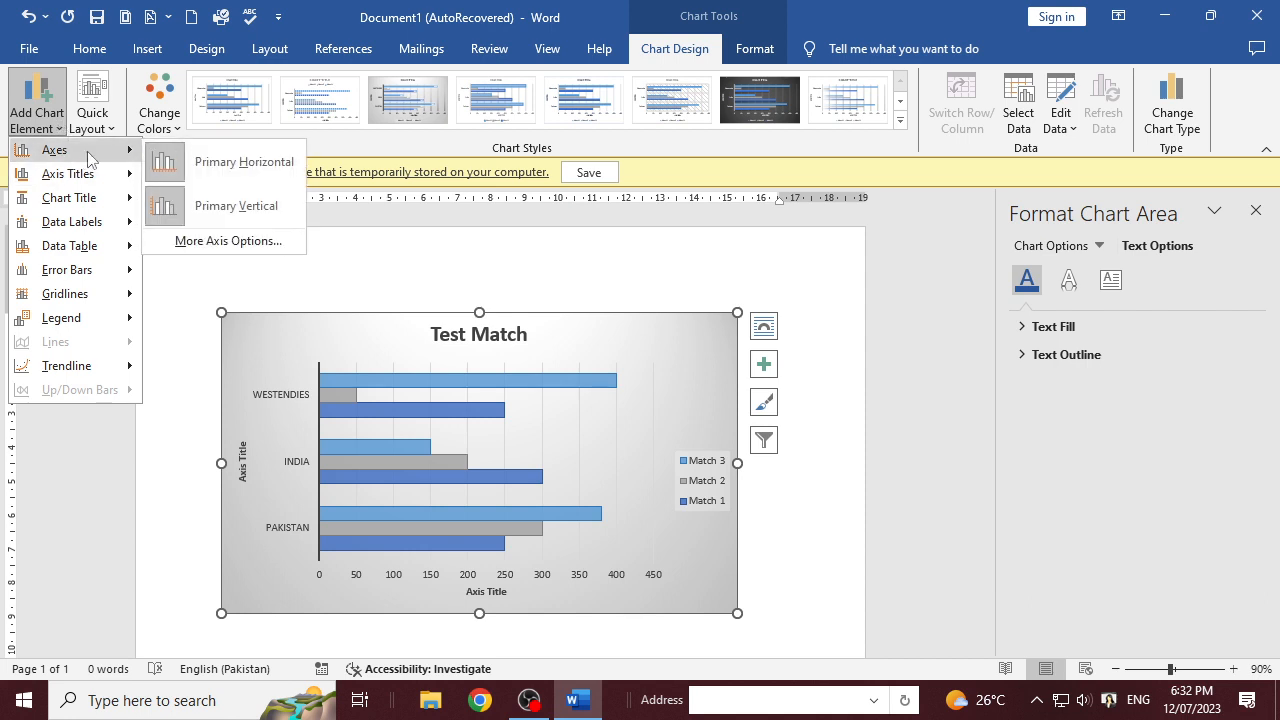
{"action": "left_click", "coordinate": [165, 163]}
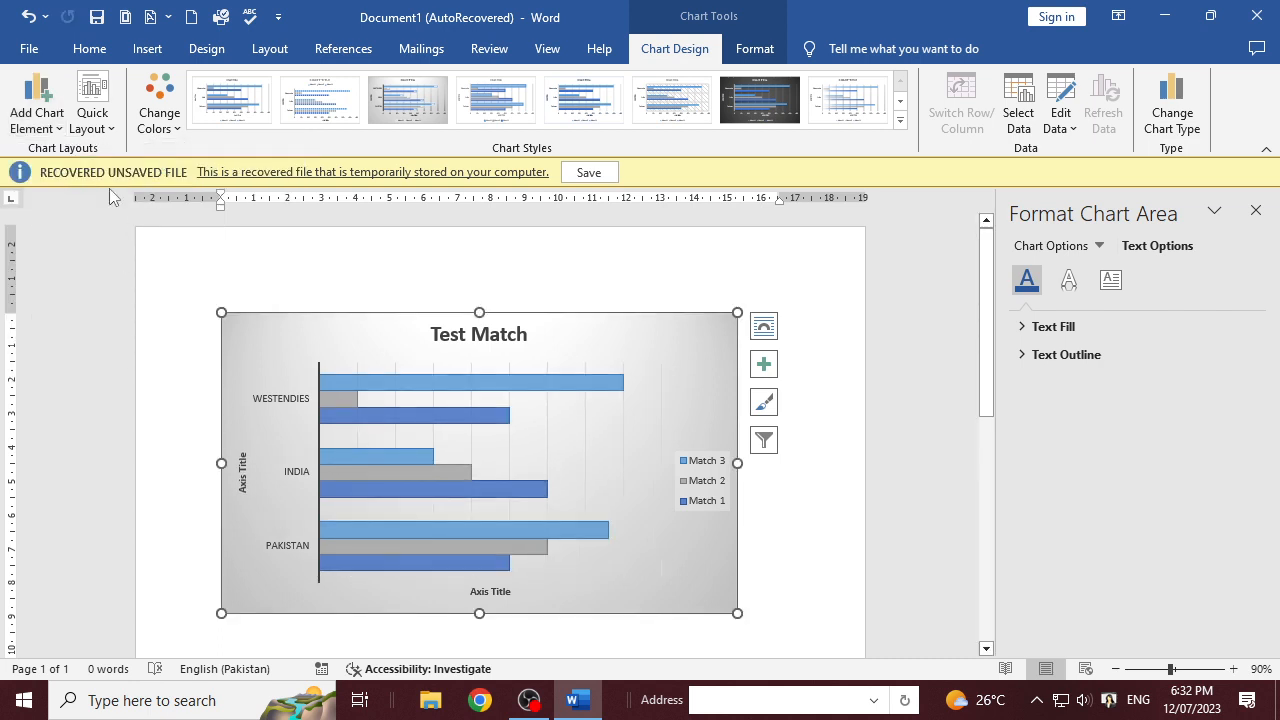
{"action": "left_click", "coordinate": [38, 115]}
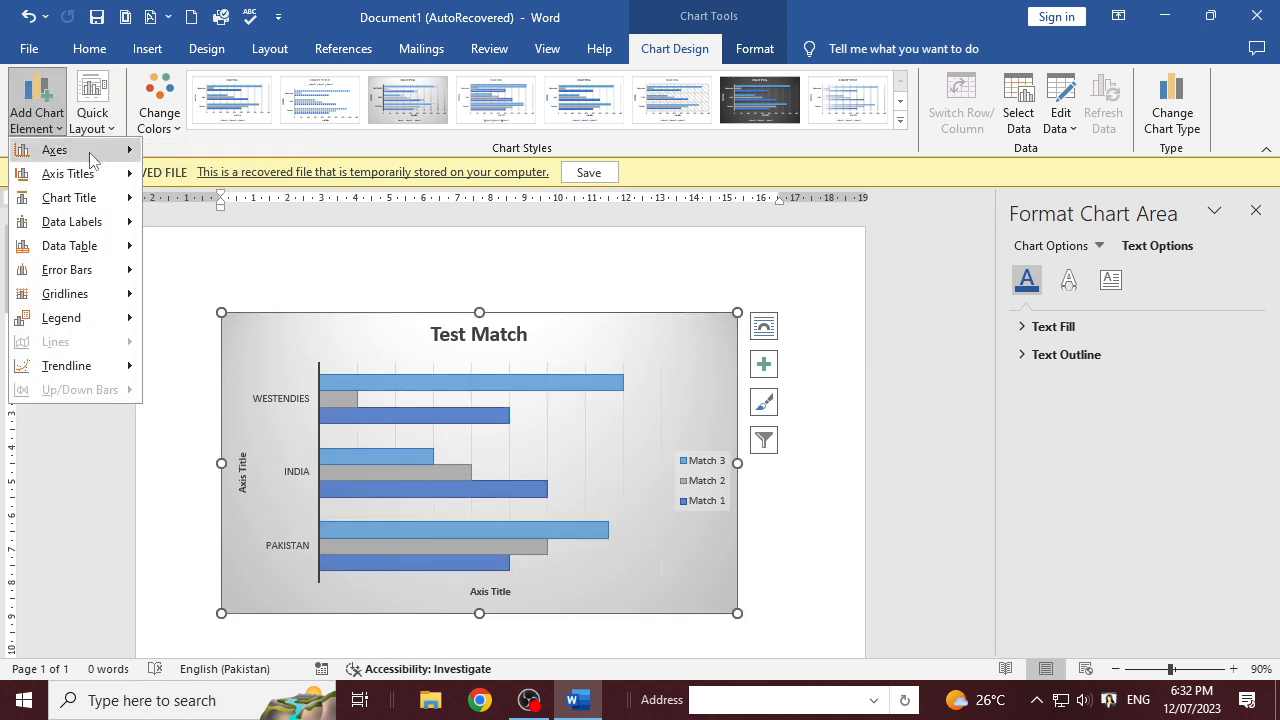
{"action": "mouse_move", "coordinate": [90, 152]}
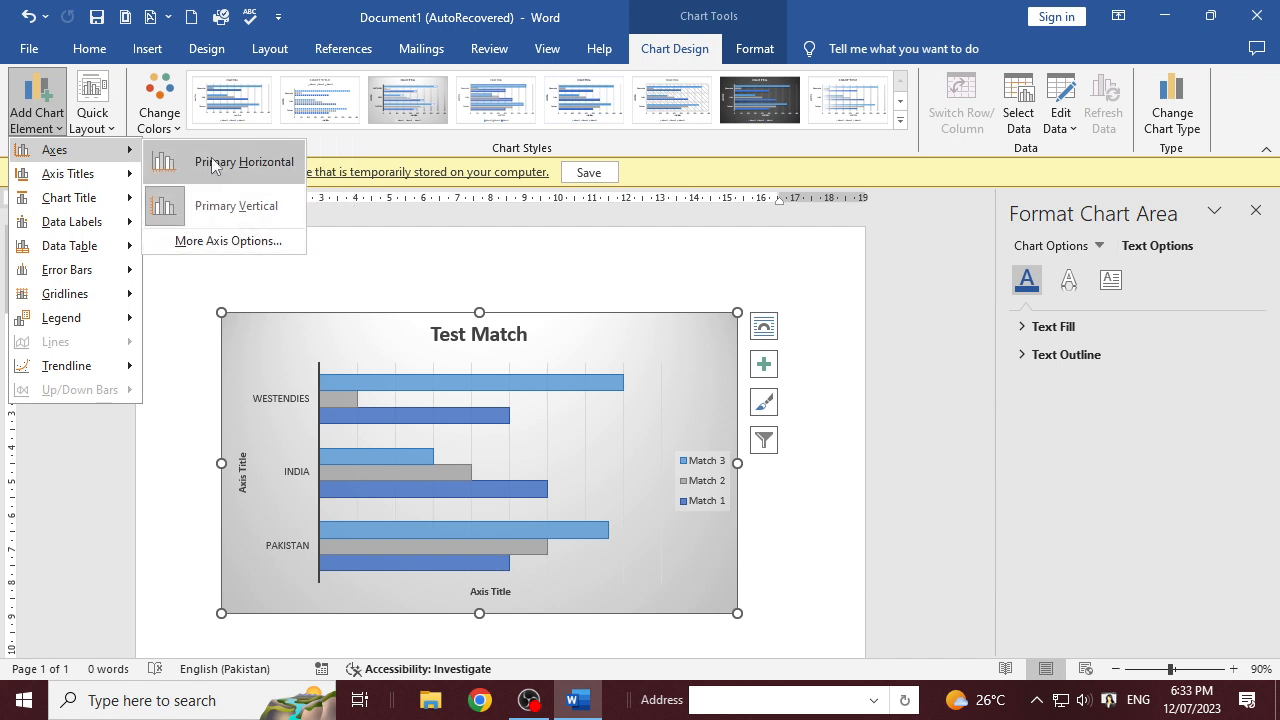
{"action": "left_click", "coordinate": [178, 204]}
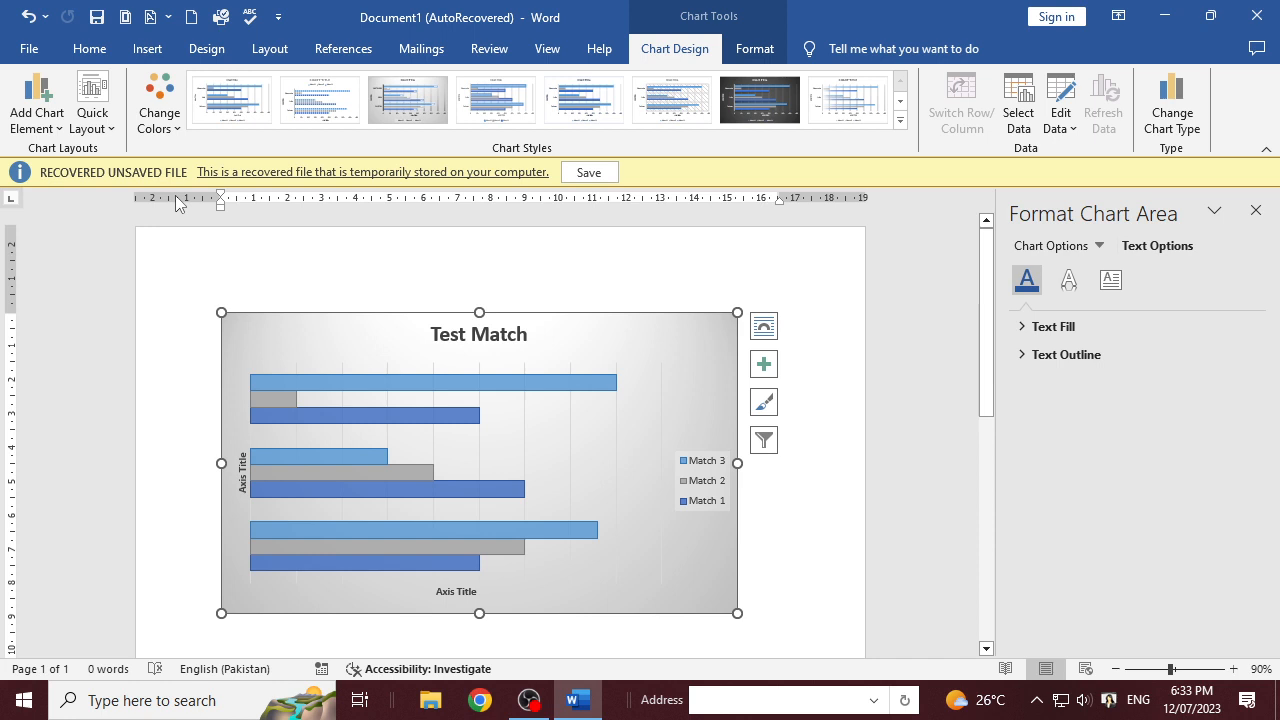
- Show the chart's primary horizontal and primary vertical axes again
{"action": "left_click", "coordinate": [37, 112]}
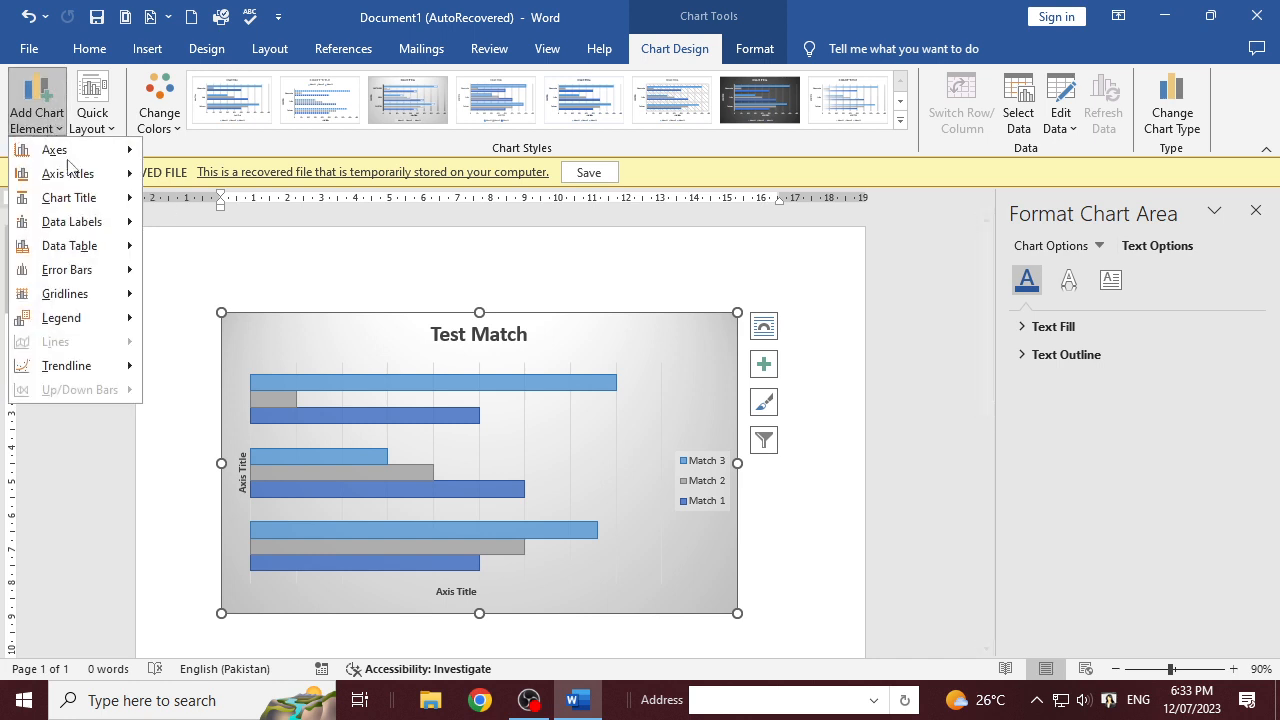
{"action": "mouse_move", "coordinate": [110, 163]}
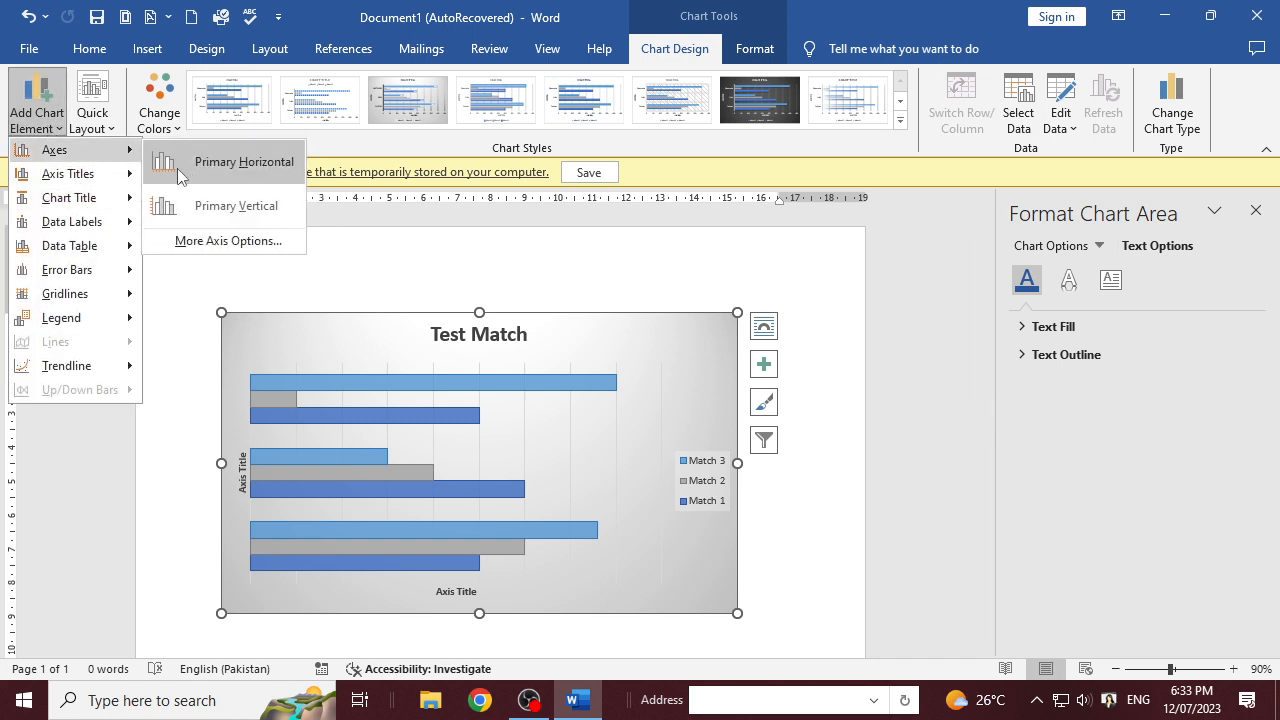
{"action": "left_click", "coordinate": [180, 175]}
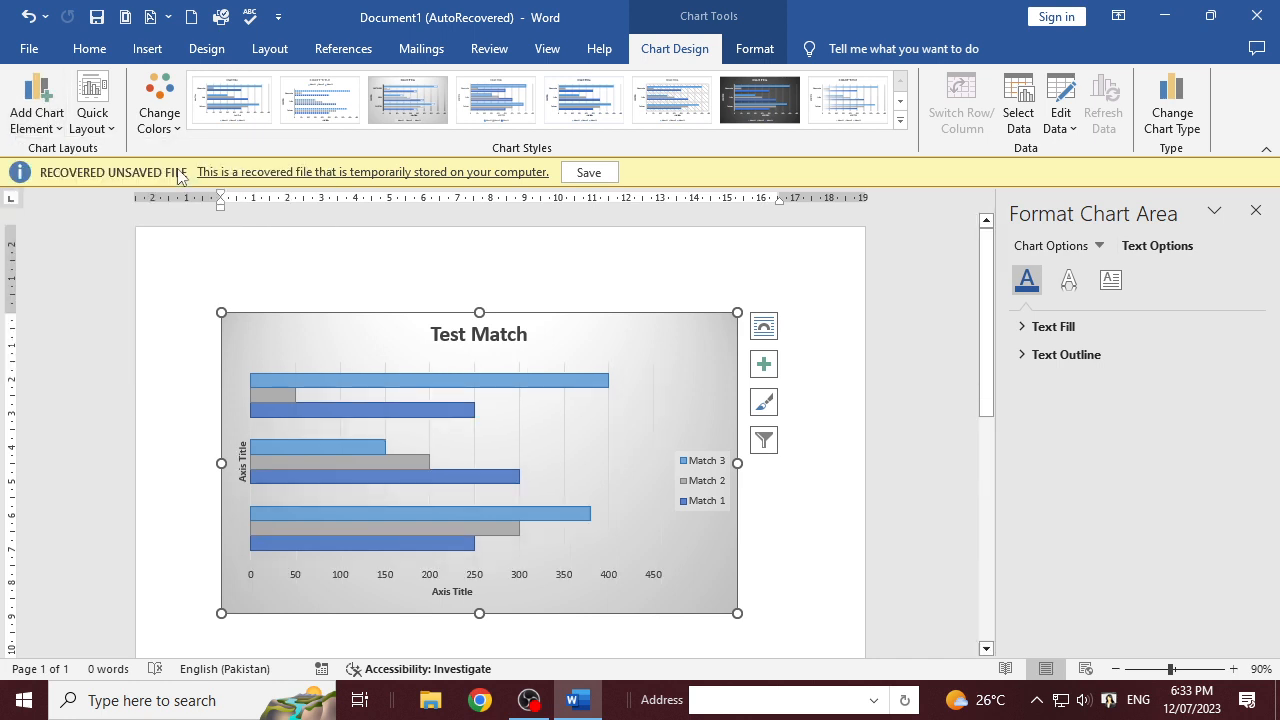
{"action": "left_click", "coordinate": [37, 112]}
{"action": "mouse_move", "coordinate": [90, 150]}
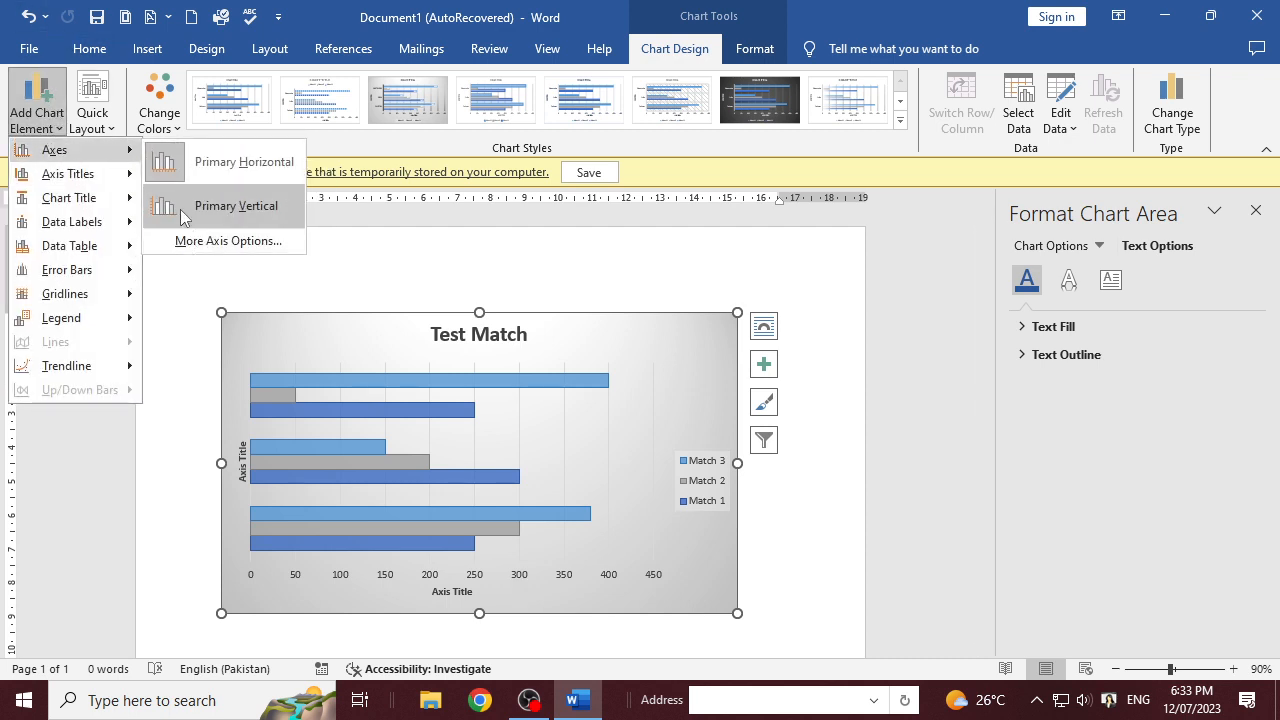
{"action": "left_click", "coordinate": [180, 209]}
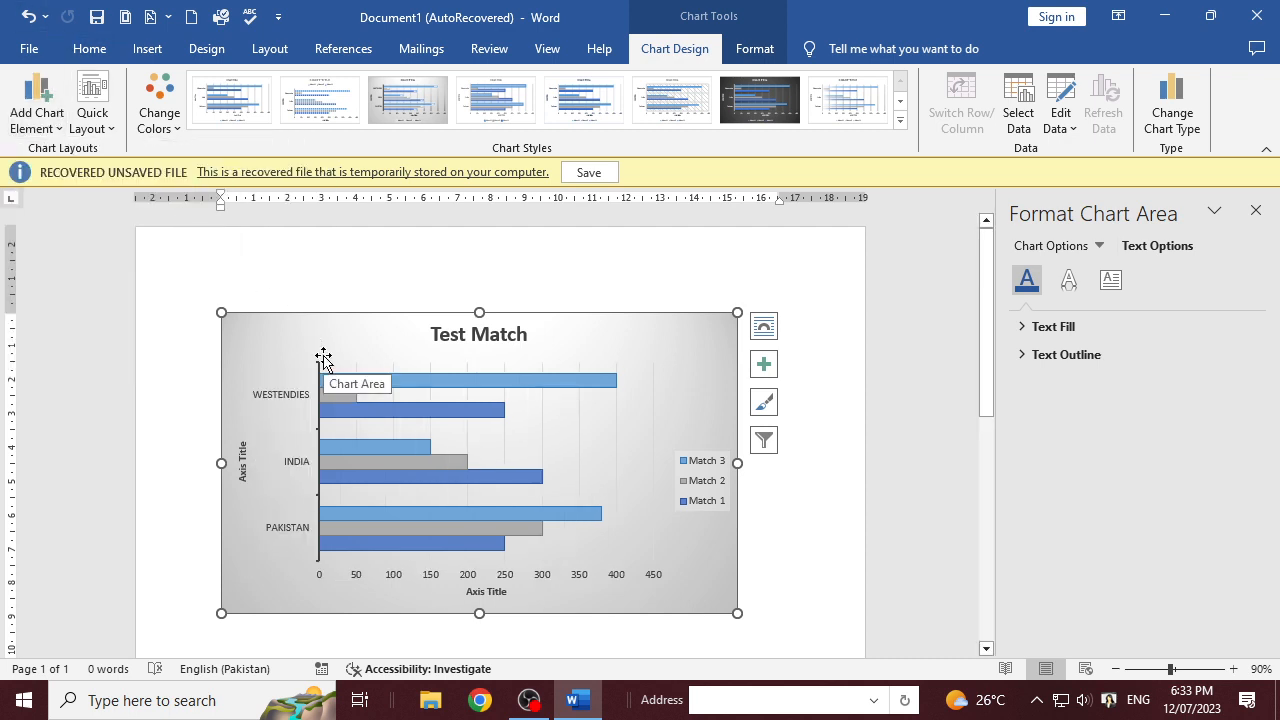
- Remove the chart's primary horizontal axis title and add it back
{"action": "left_click", "coordinate": [37, 118]}
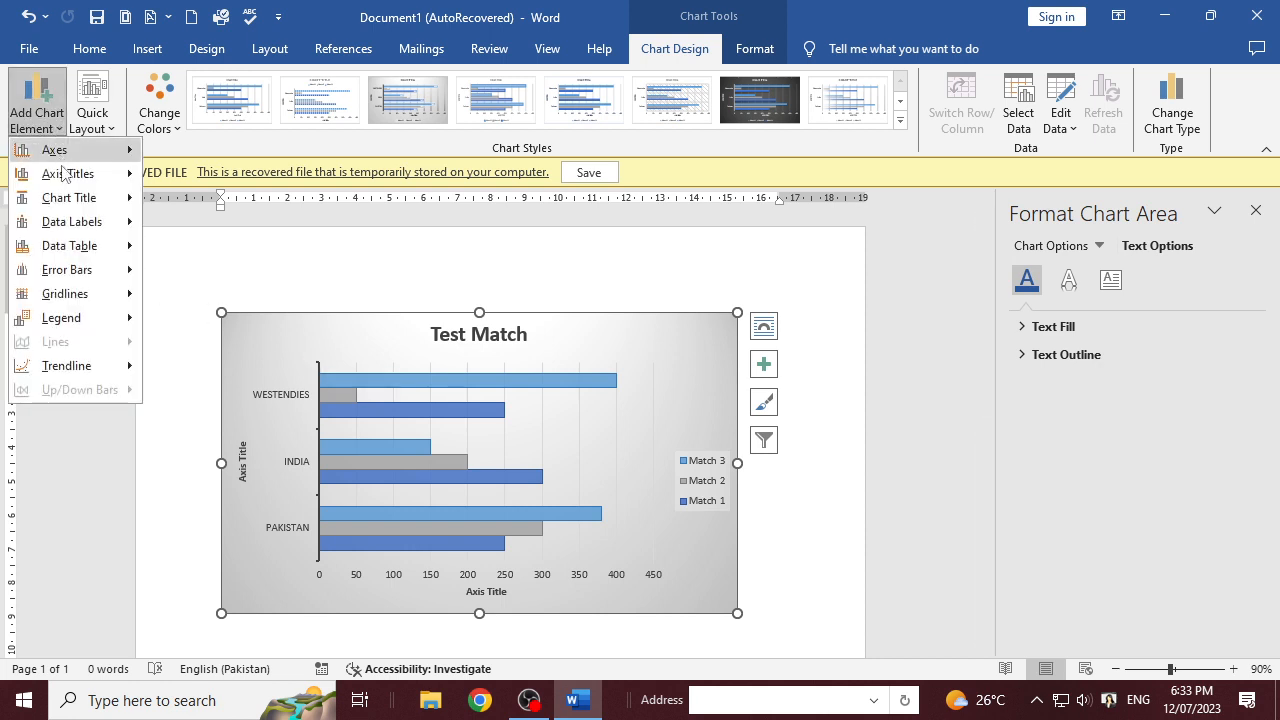
{"action": "mouse_move", "coordinate": [70, 174]}
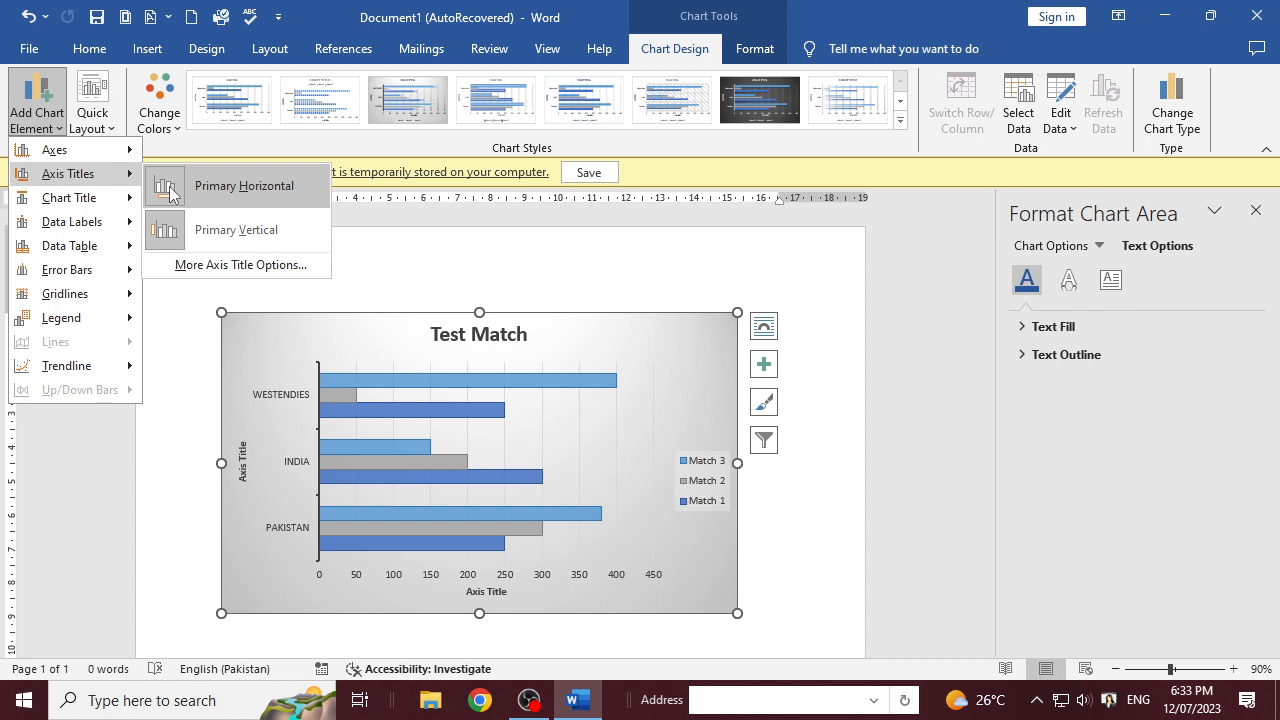
{"action": "left_click", "coordinate": [172, 192]}
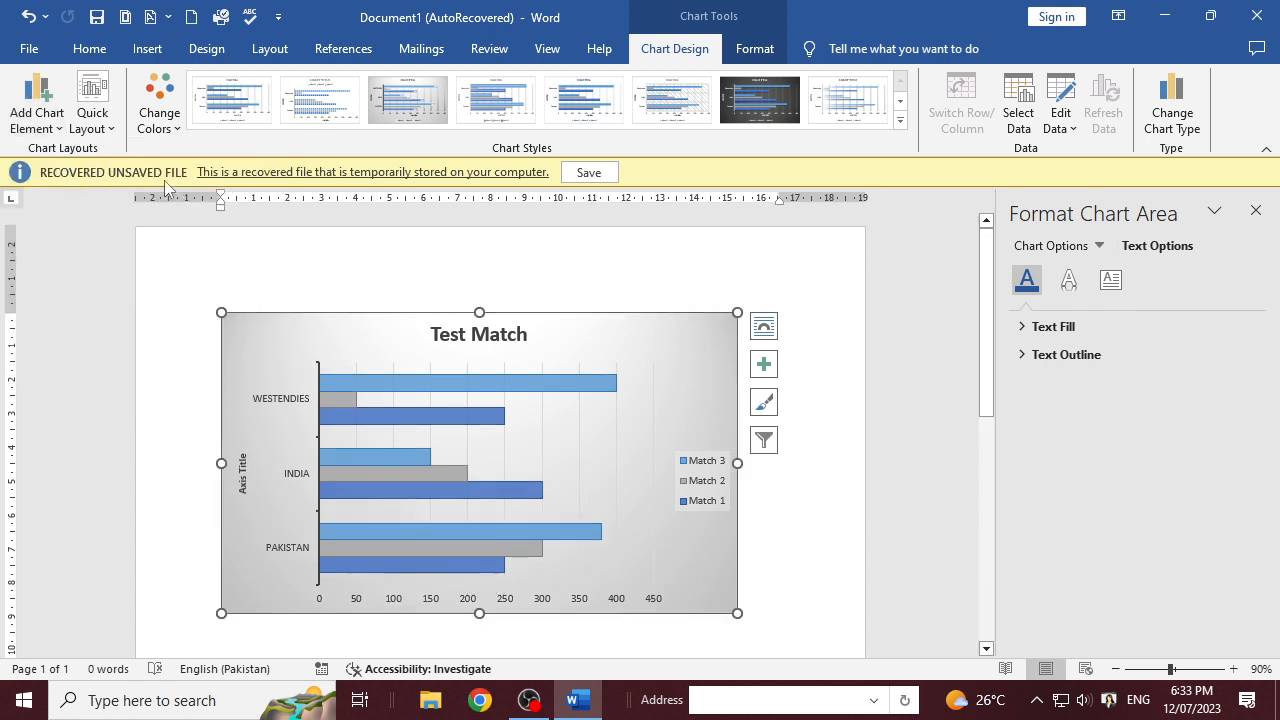
{"action": "left_click", "coordinate": [68, 138]}
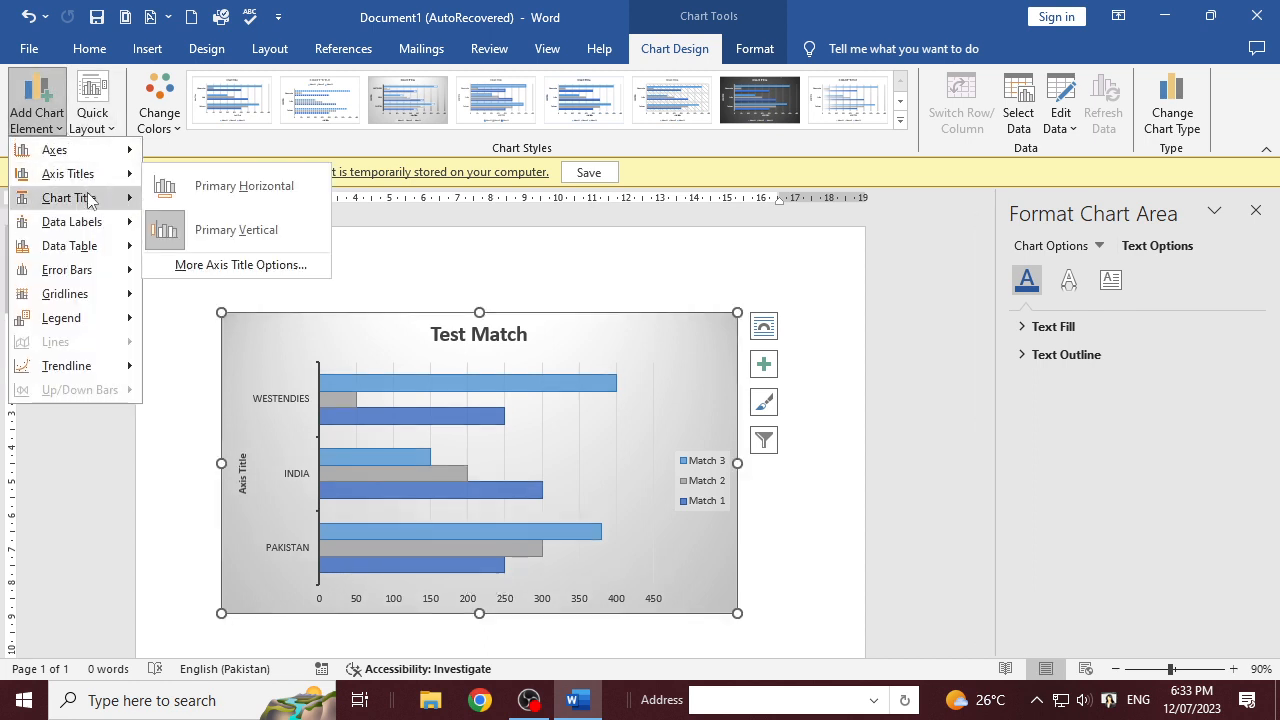
{"action": "mouse_move", "coordinate": [75, 197]}
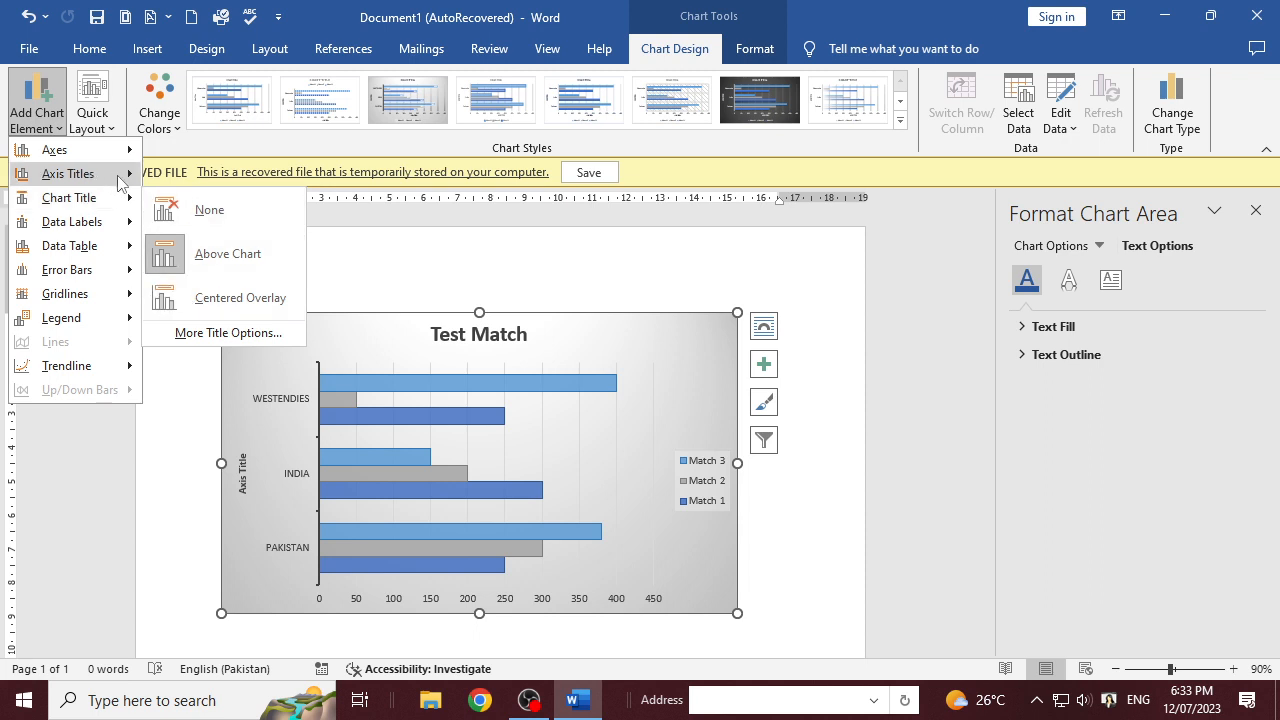
{"action": "mouse_move", "coordinate": [122, 180]}
{"action": "left_click", "coordinate": [165, 190]}
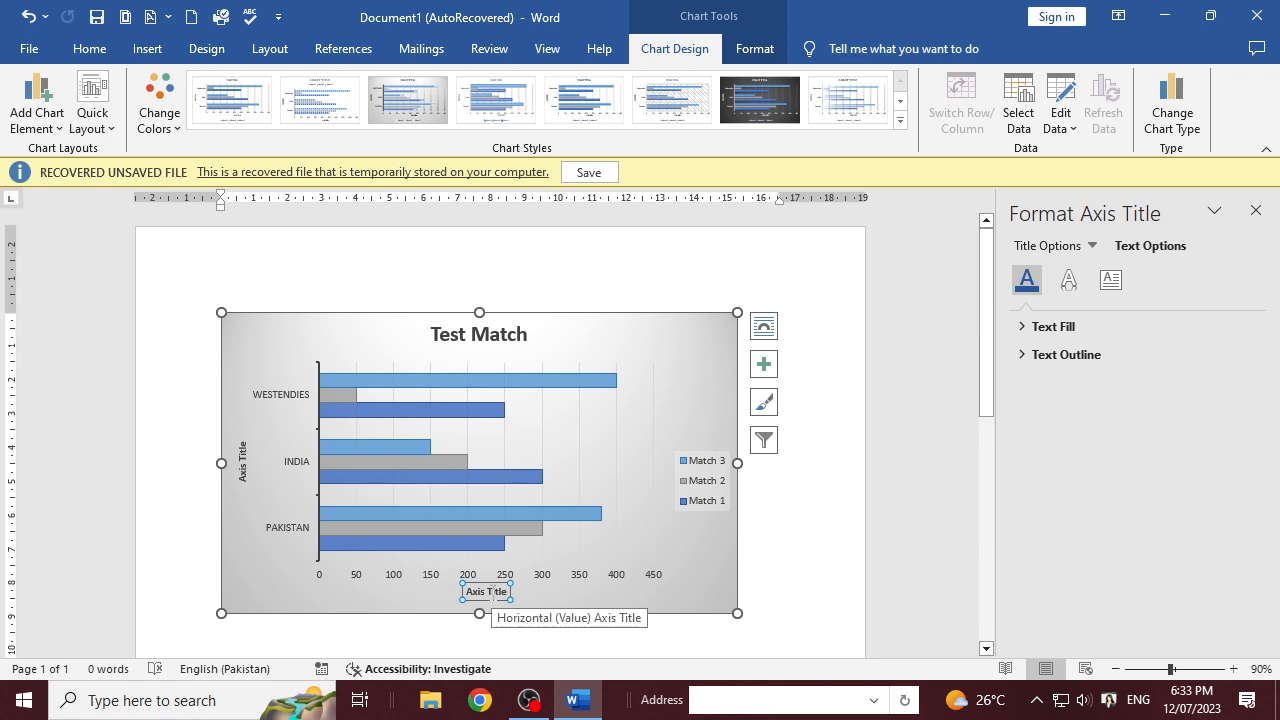
- Replace the text of the horizontal axis title with "Runs"
{"action": "double_click", "coordinate": [493, 593]}
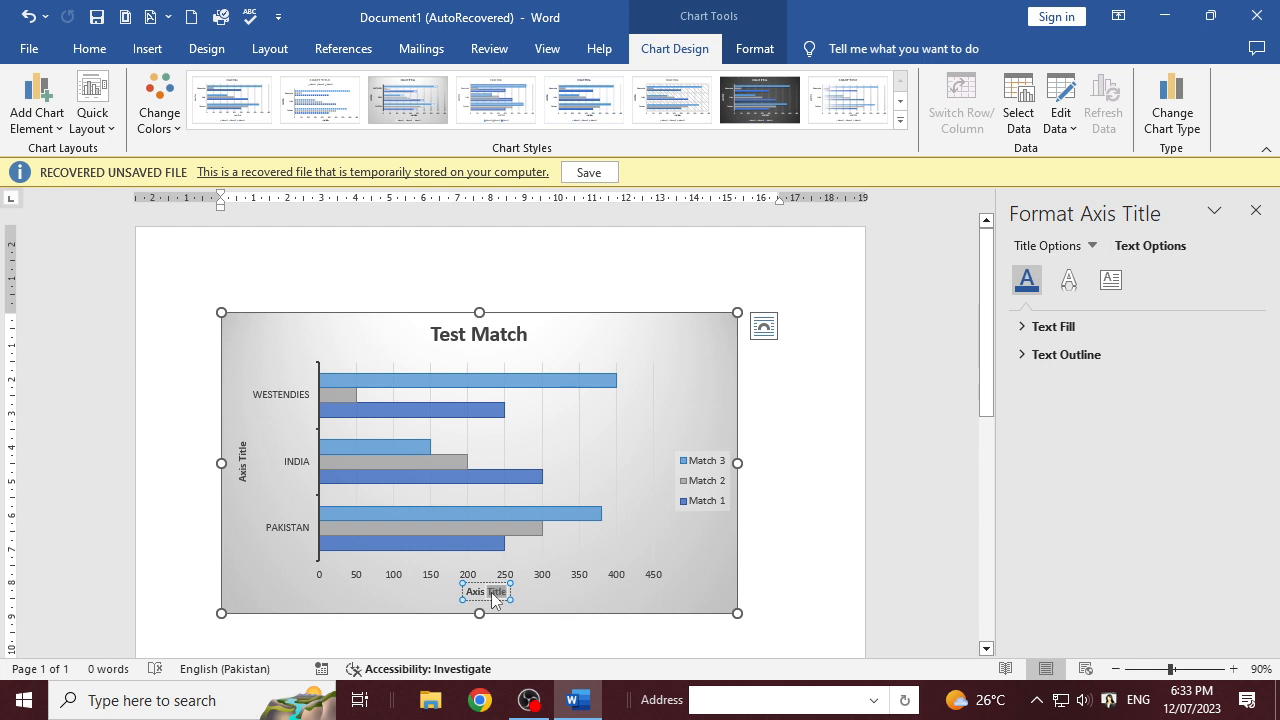
{"action": "key", "text": "BackSpace"}
{"action": "key", "text": "BackSpace"}
{"action": "key", "text": "BackSpace"}
{"action": "key", "text": "BackSpace"}
{"action": "key", "text": "BackSpace"}
{"action": "key", "text": "BackSpace"}
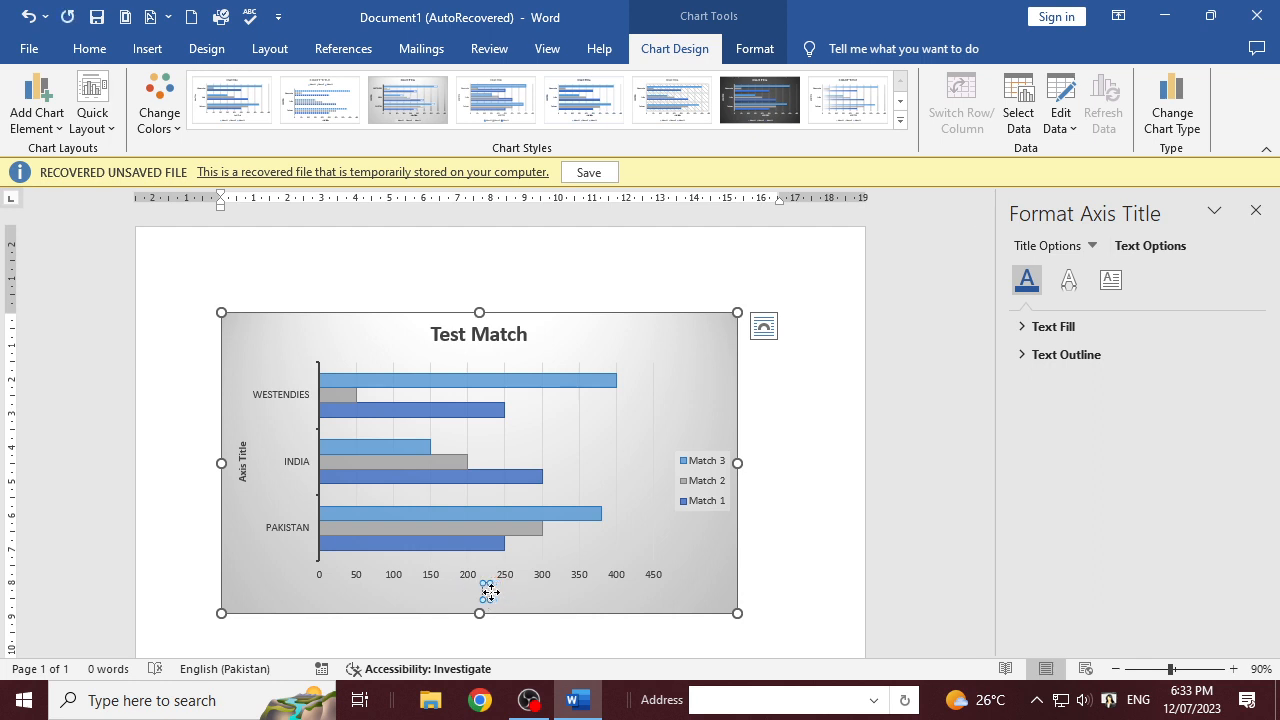
{"action": "type", "text": "Runs"}
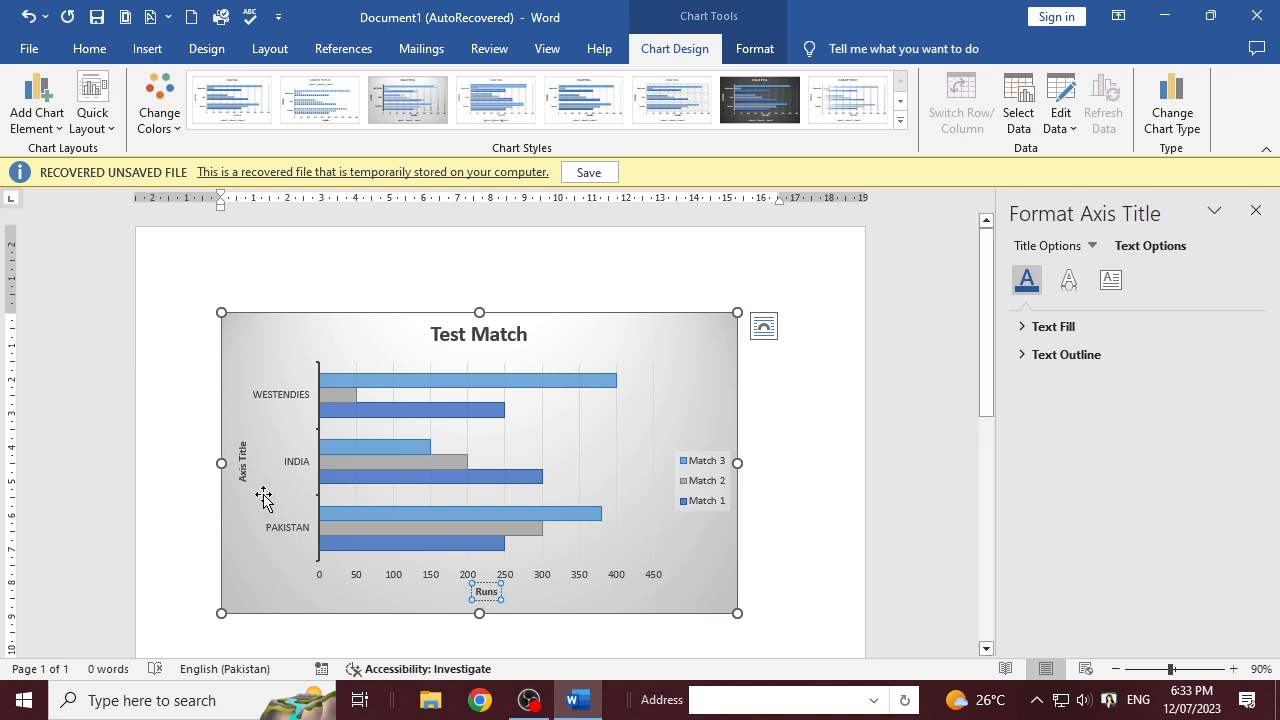
- Replace the text of the vertical axis title with "Taems"
{"action": "left_click", "coordinate": [243, 465]}
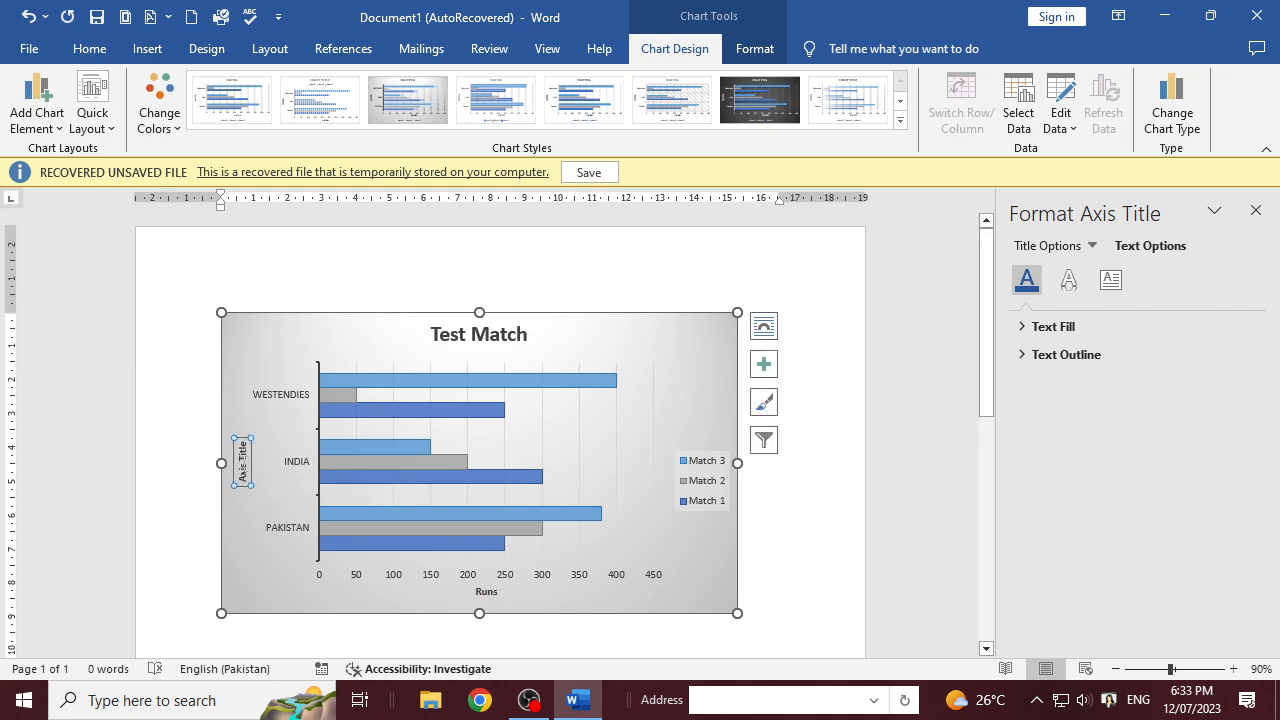
{"action": "left_click", "coordinate": [243, 465]}
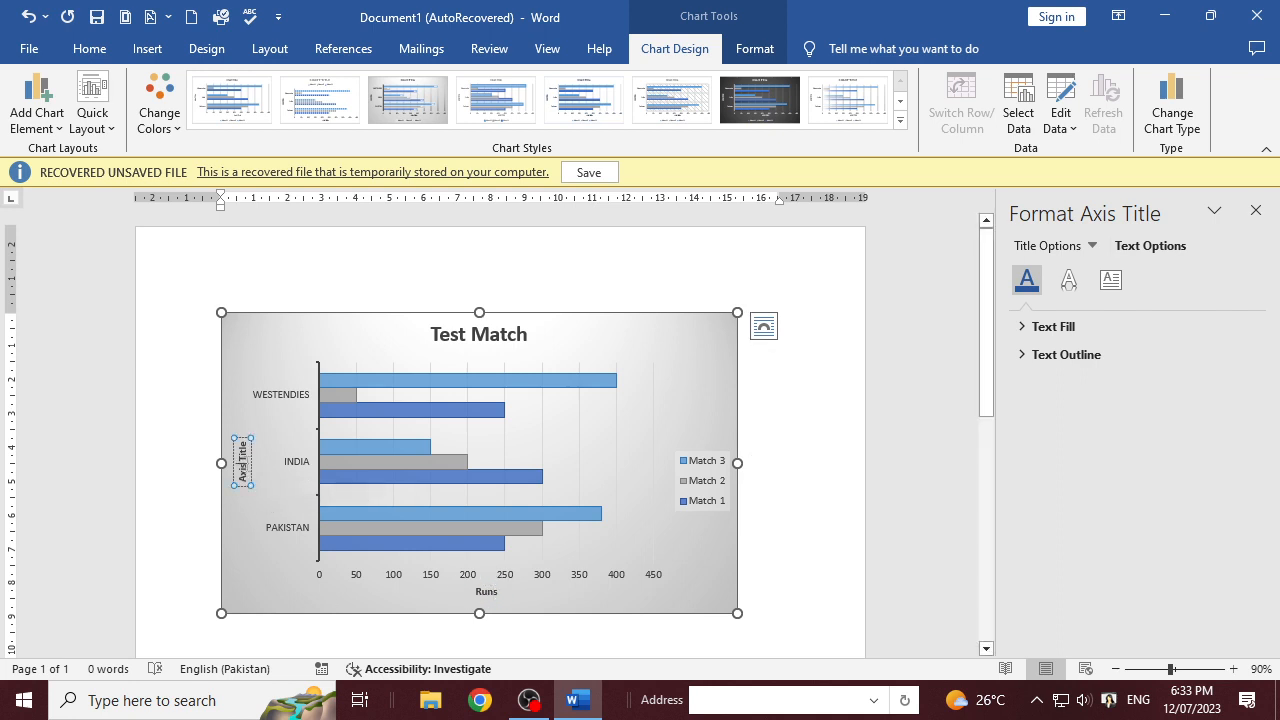
{"action": "key", "text": "ctrl+a"}
{"action": "type", "text": "Tea"}
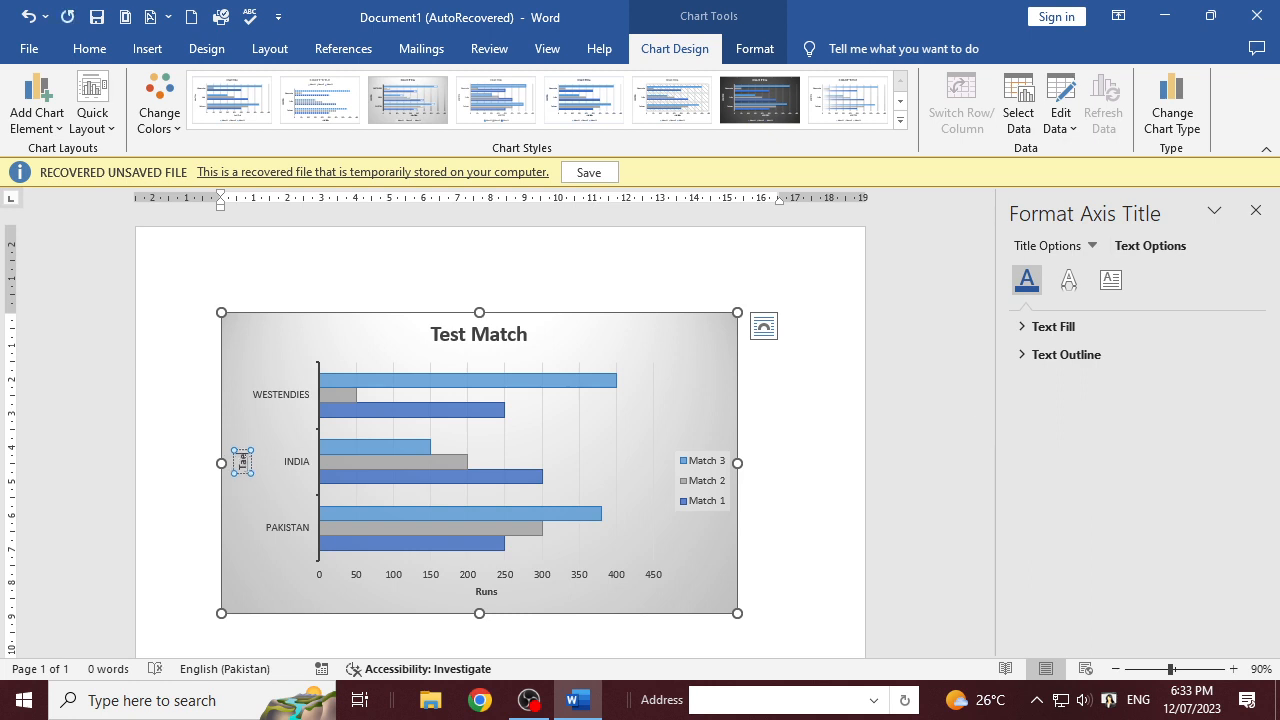
{"action": "type", "text": "ms"}
{"action": "left_click", "coordinate": [262, 540]}
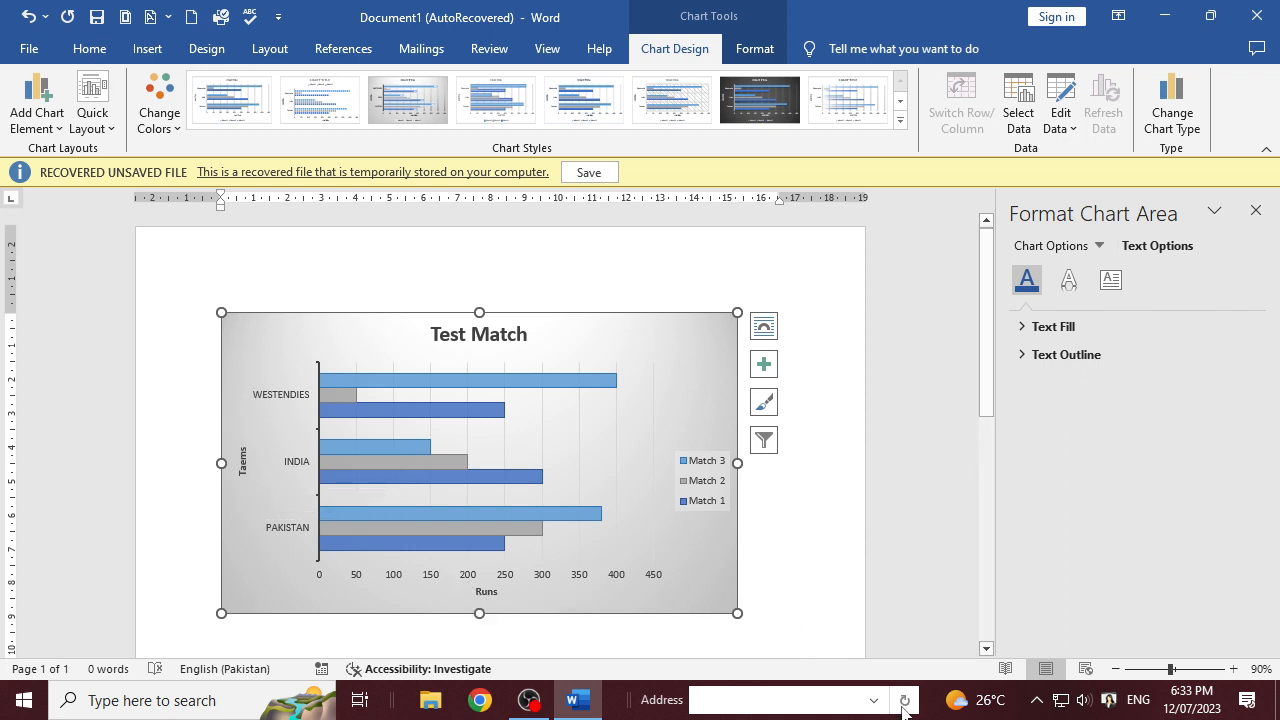
{"action": "left_click", "coordinate": [1111, 704]}
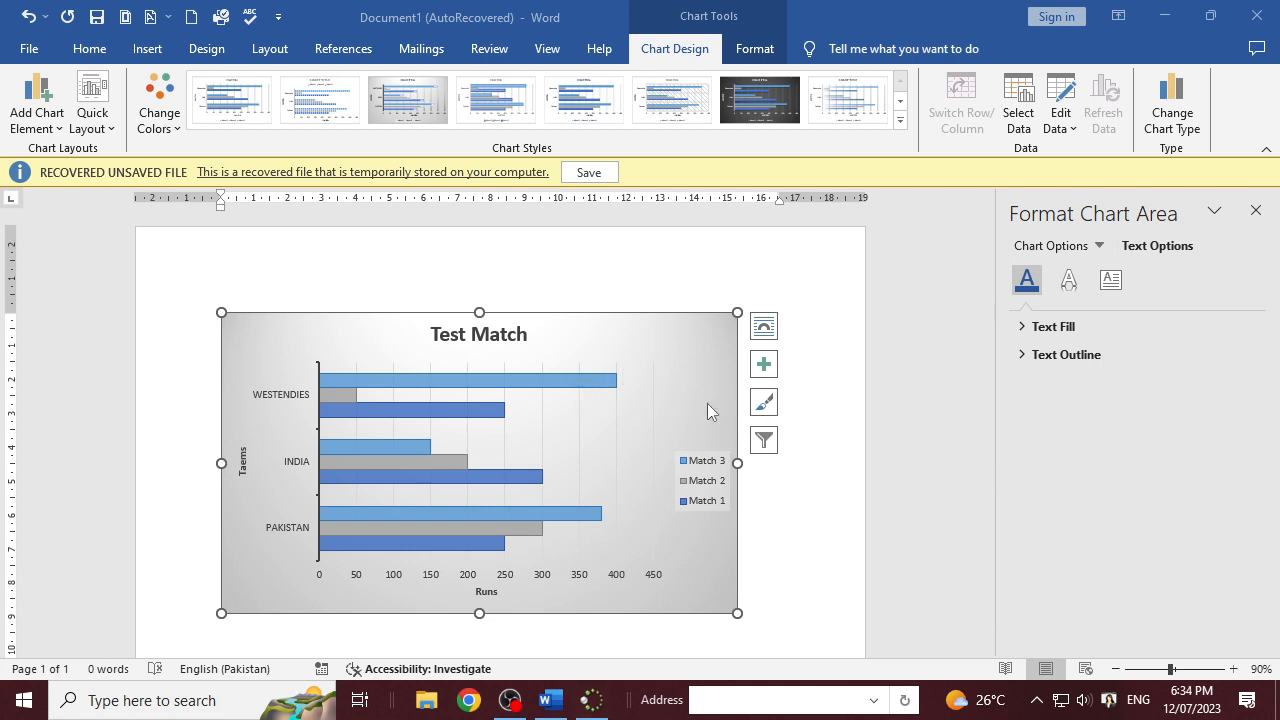
{"action": "left_click", "coordinate": [645, 350]}
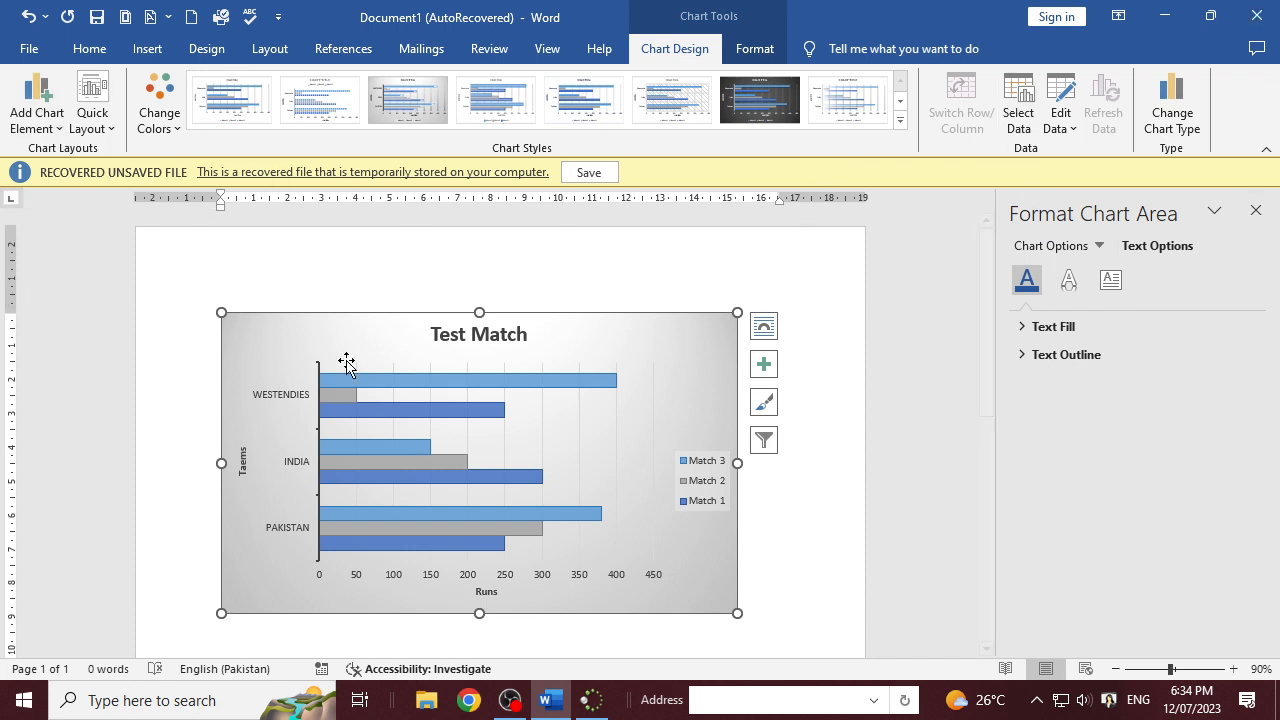
- Add data labels to the chart's bars with the Center placement
{"action": "left_click", "coordinate": [18, 94]}
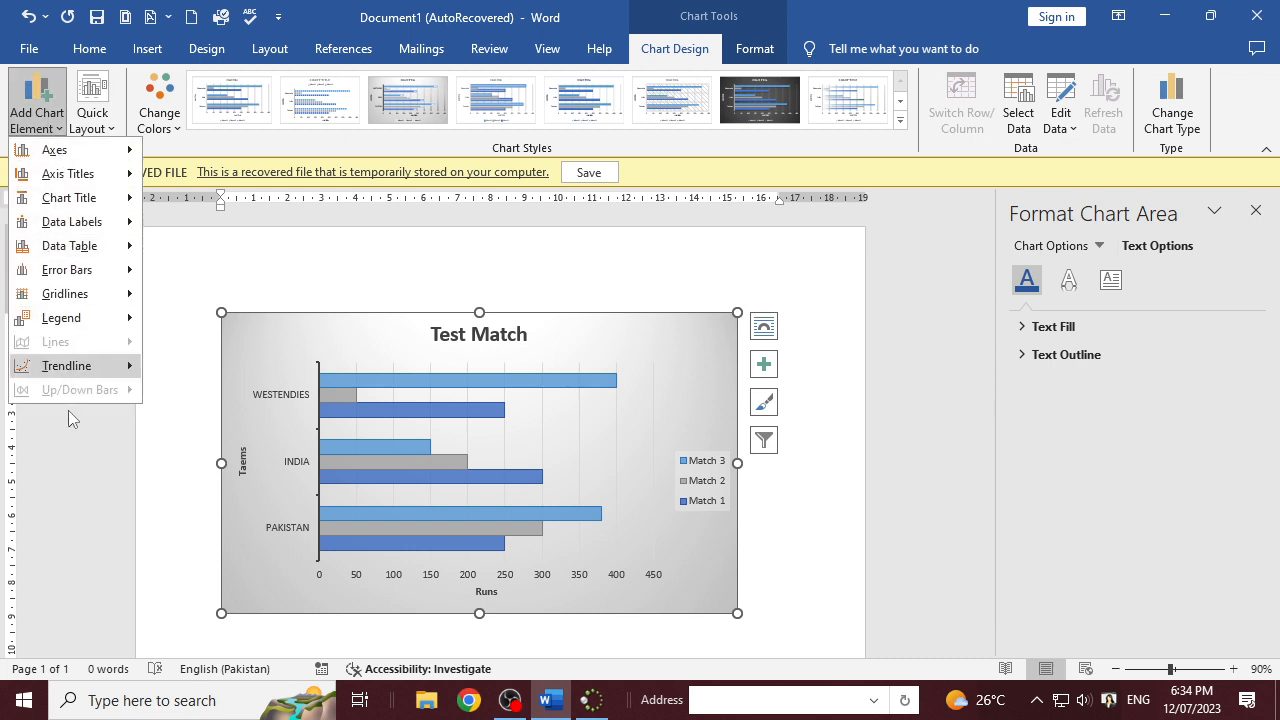
{"action": "mouse_move", "coordinate": [110, 249]}
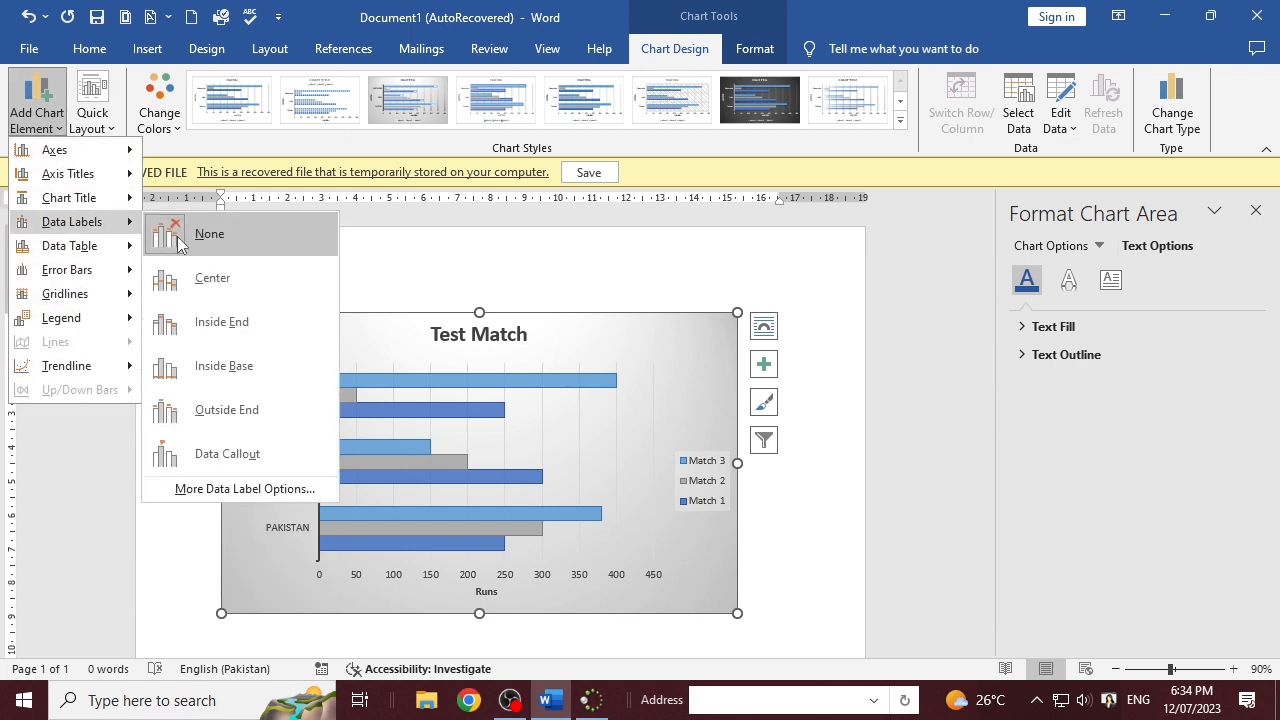
{"action": "left_click", "coordinate": [597, 437]}
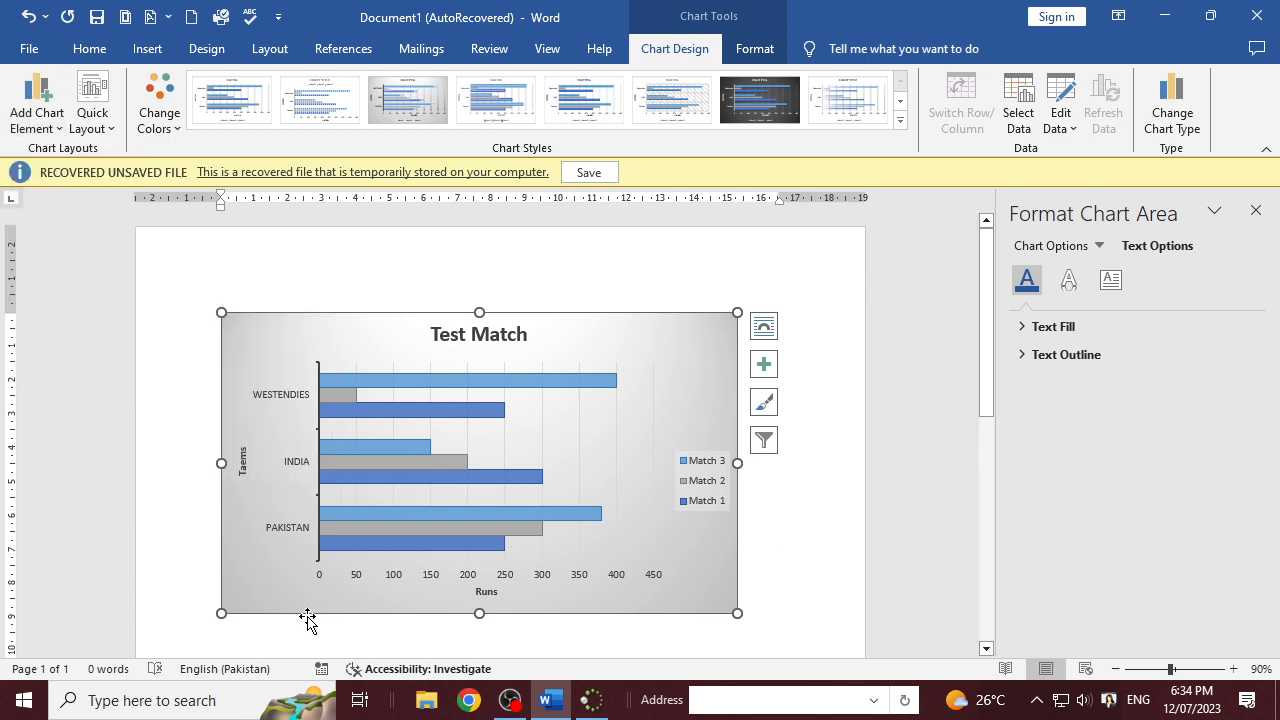
{"action": "left_click", "coordinate": [36, 110]}
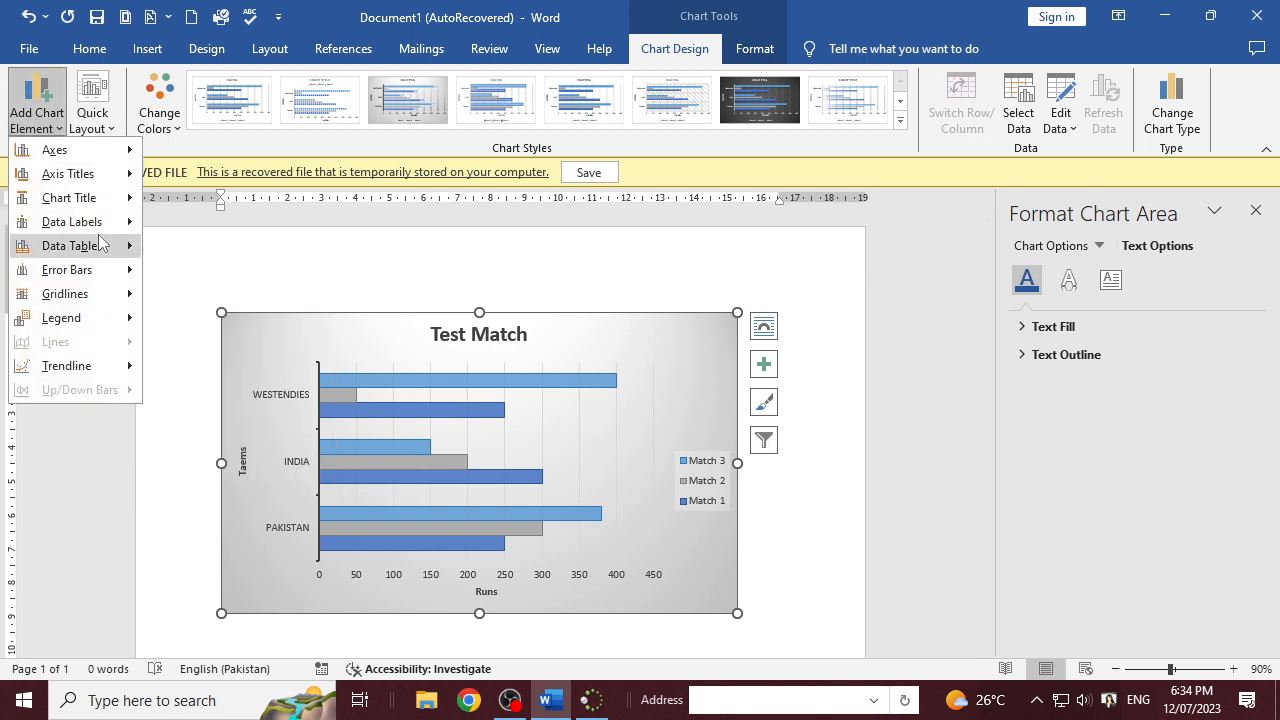
{"action": "mouse_move", "coordinate": [113, 224]}
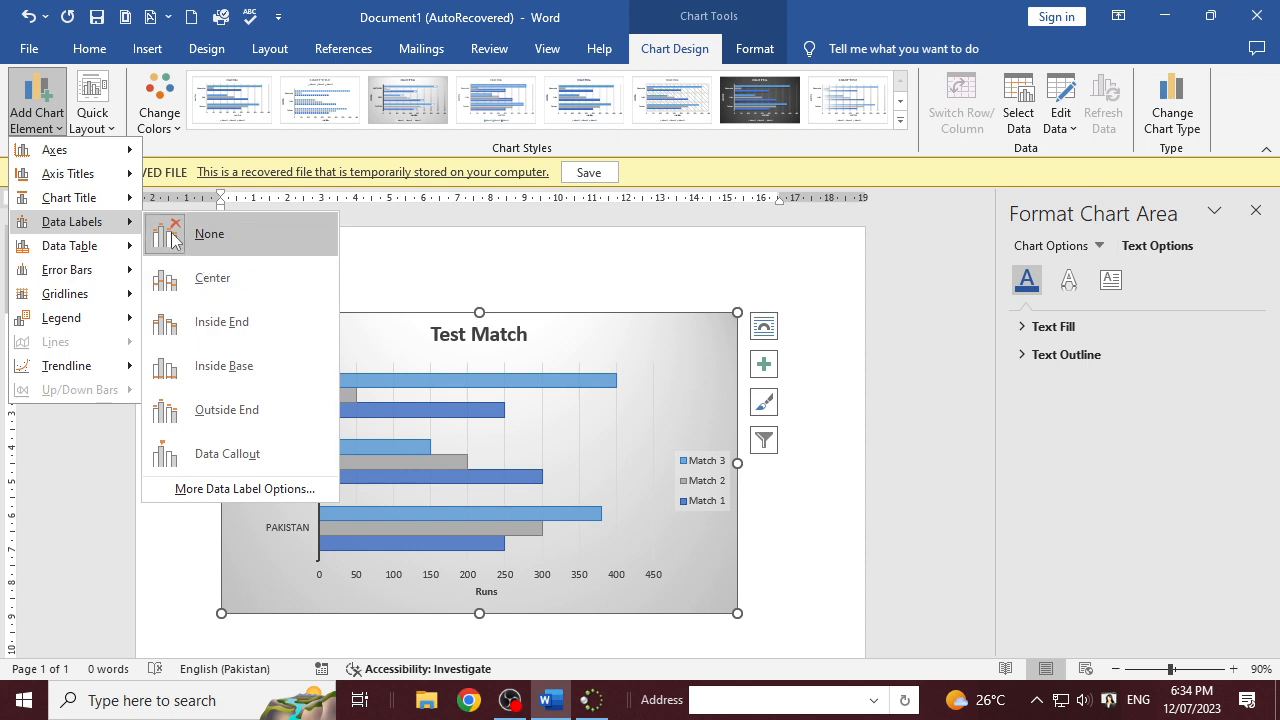
{"action": "left_click", "coordinate": [210, 280]}
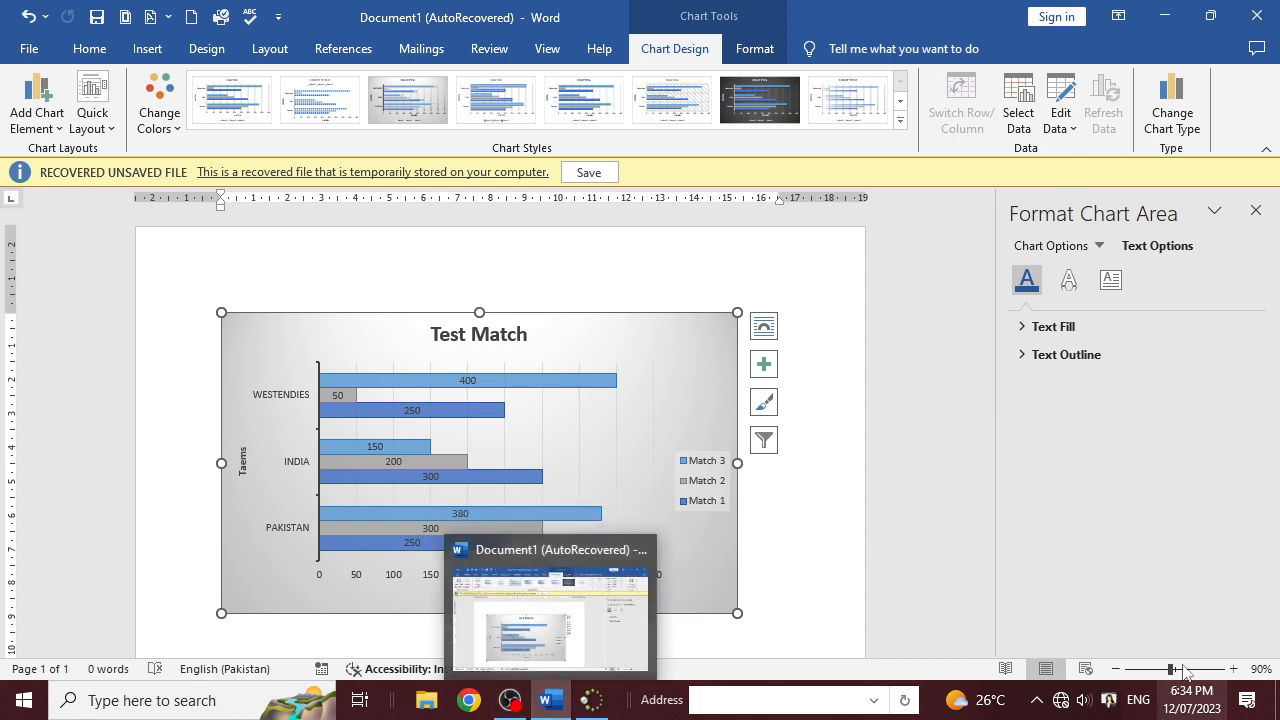
- Close the Format Chart Area pane and show the chart's formatting tools
{"action": "left_click", "coordinate": [1257, 211]}
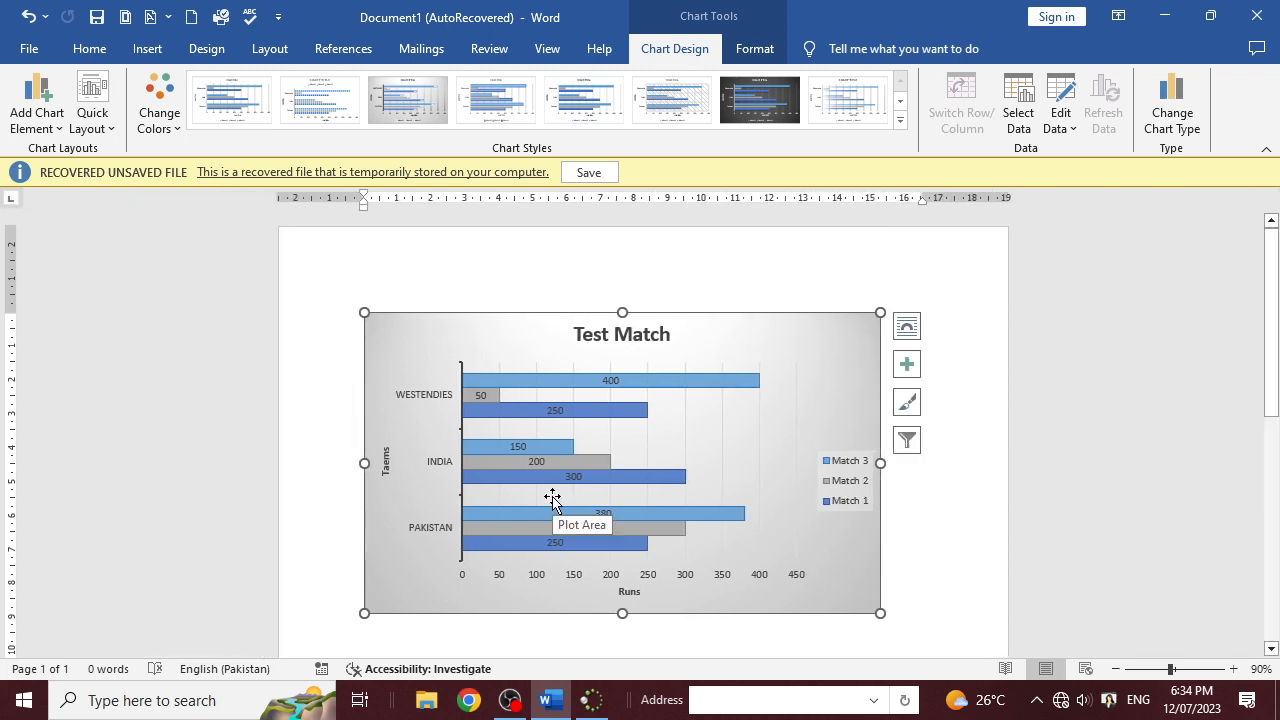
{"action": "left_click", "coordinate": [738, 52]}
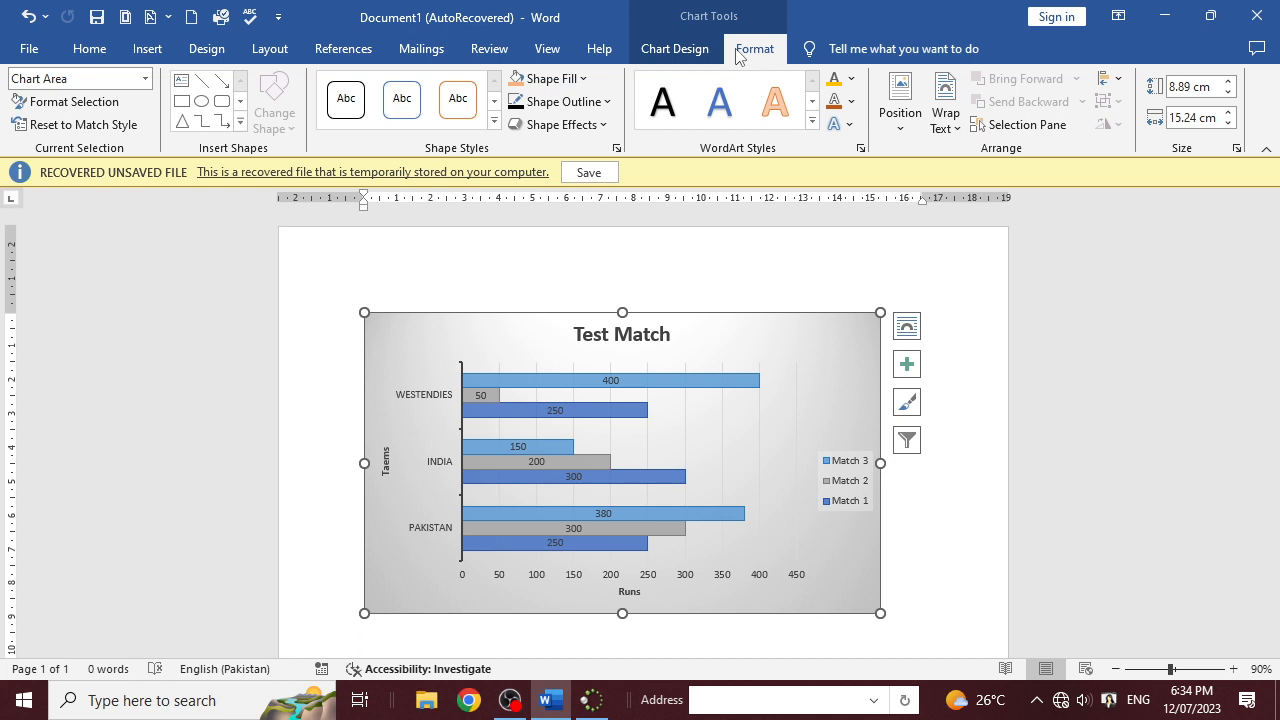
{"action": "left_click", "coordinate": [657, 50]}
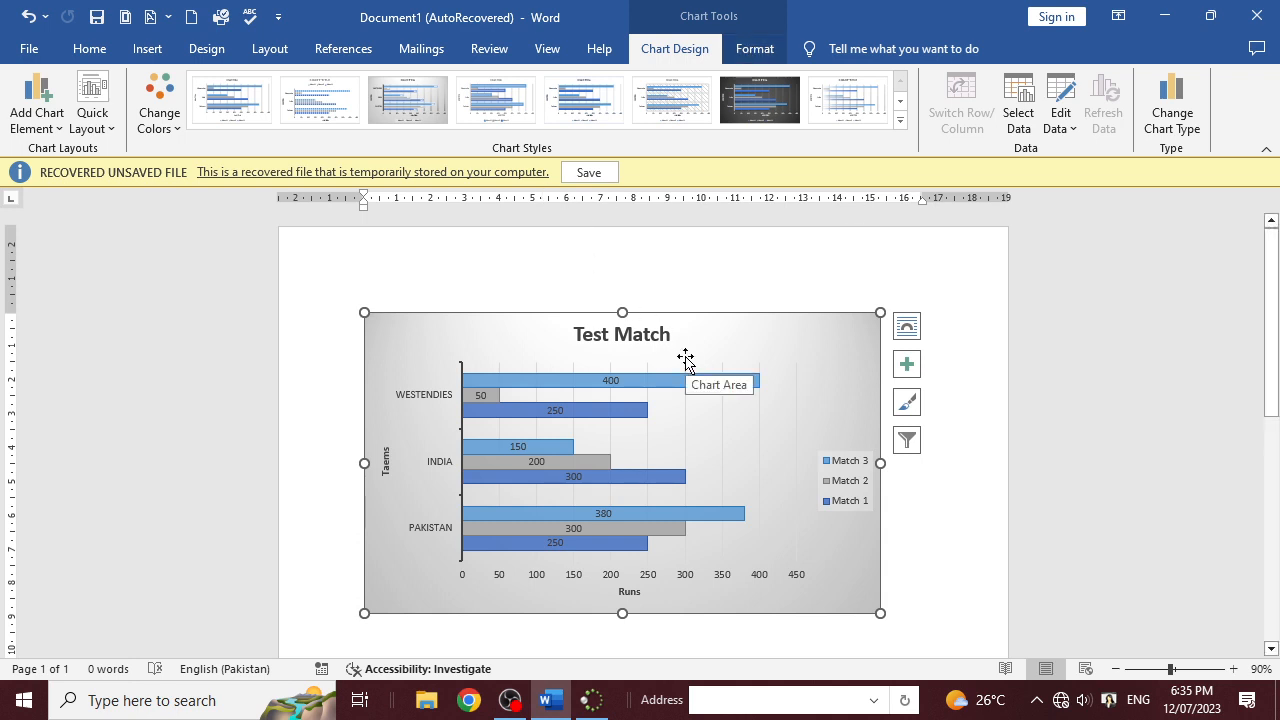
{"action": "left_click", "coordinate": [1110, 702]}
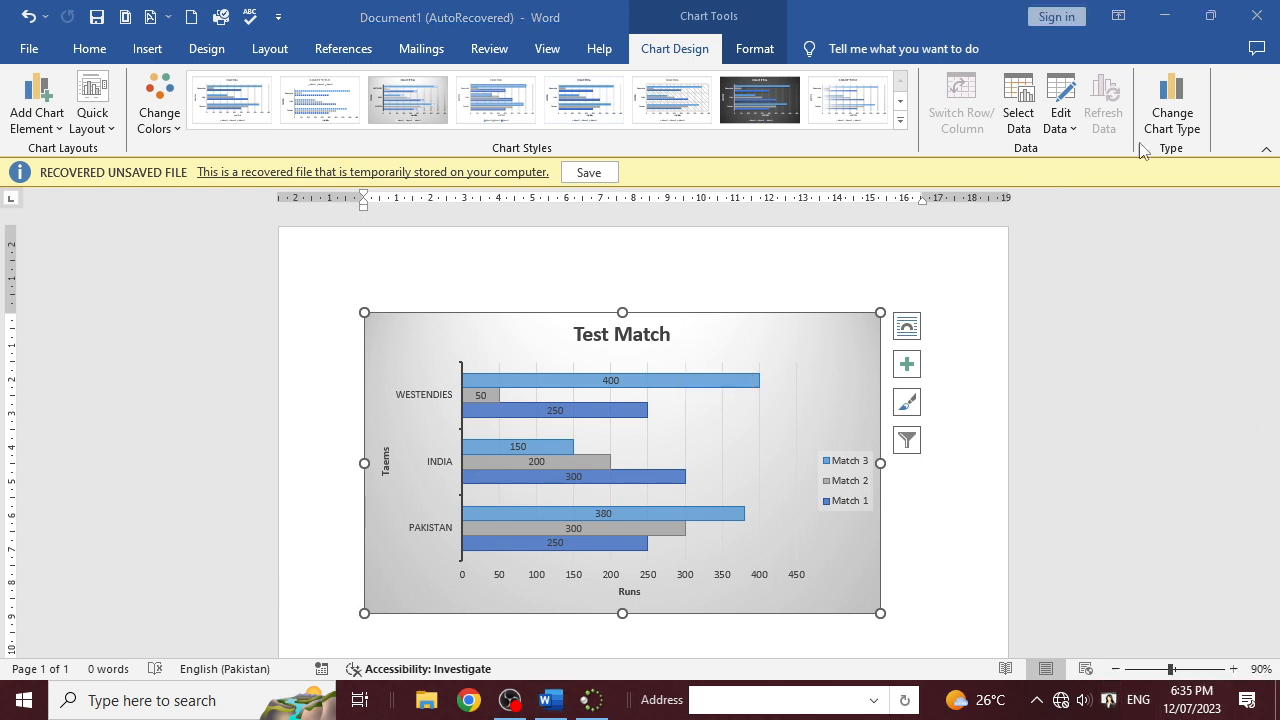
{"action": "left_click", "coordinate": [757, 52]}
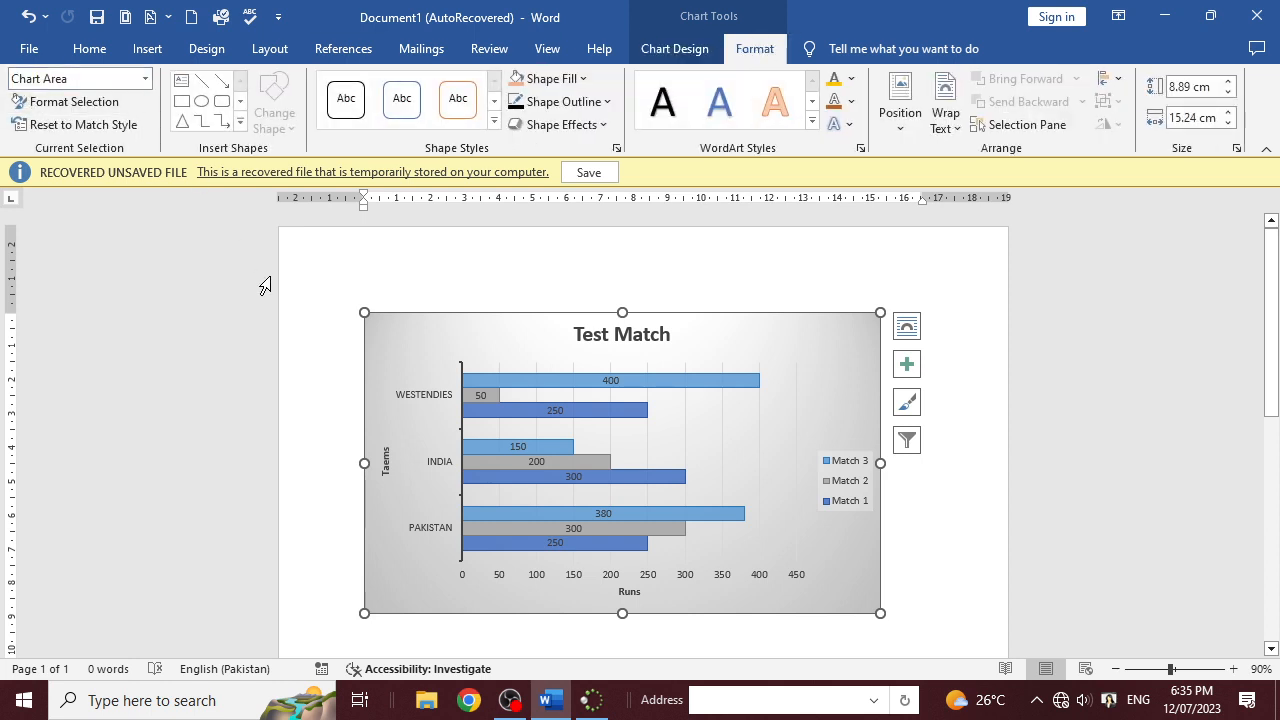
- Select the chart title, the horizontal value axis and the chart area one after another from the chart's element list
{"action": "left_click", "coordinate": [144, 80]}
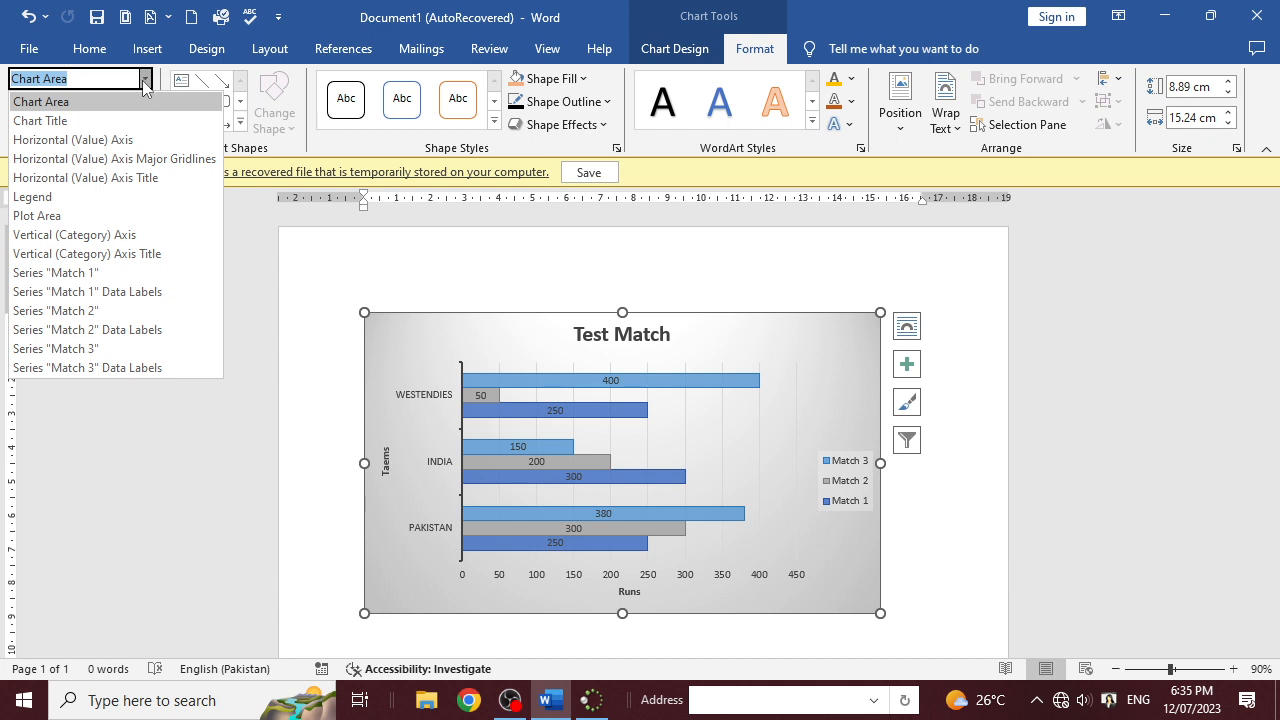
{"action": "left_click", "coordinate": [144, 80]}
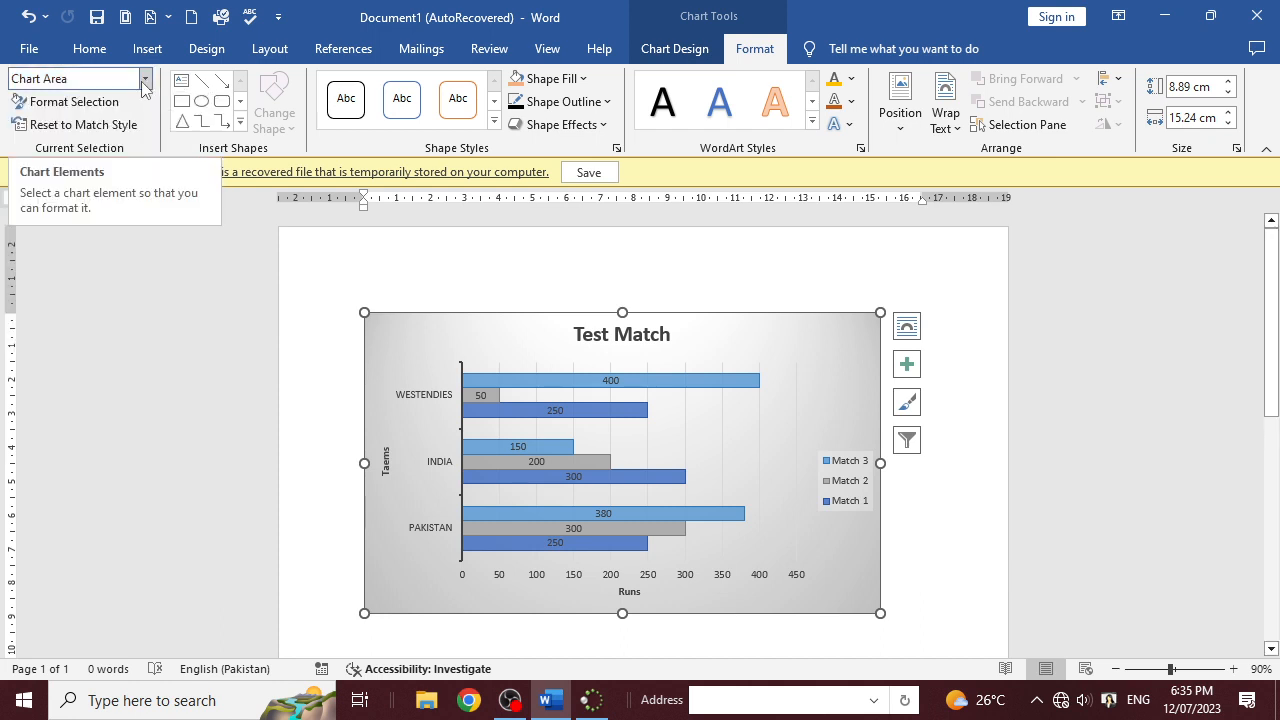
{"action": "left_click", "coordinate": [145, 80]}
{"action": "left_click", "coordinate": [75, 120]}
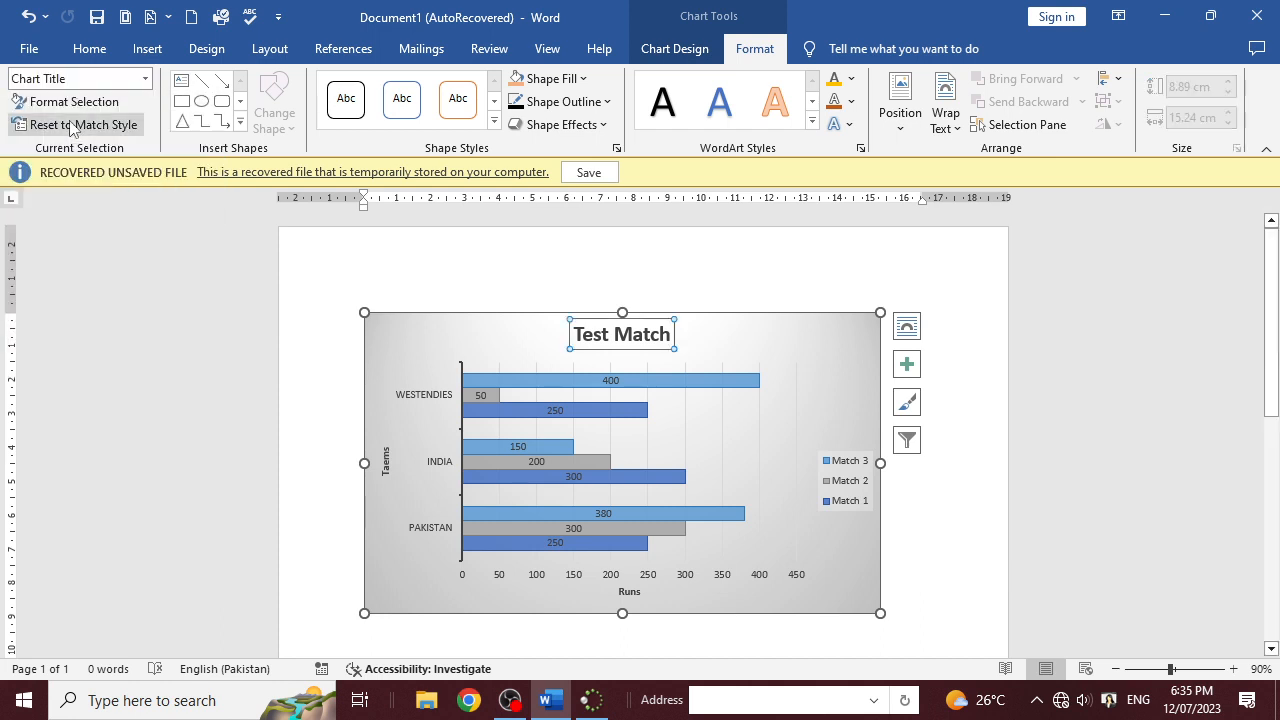
{"action": "left_click", "coordinate": [146, 80]}
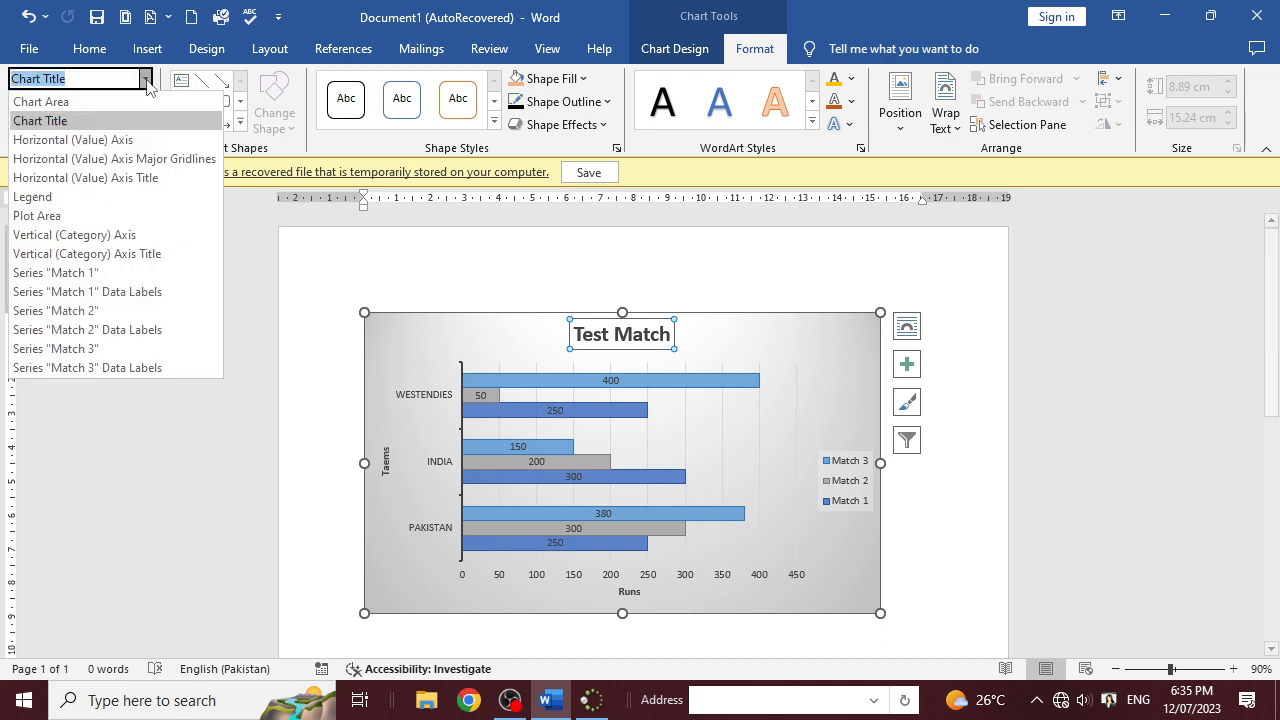
{"action": "left_click", "coordinate": [104, 143]}
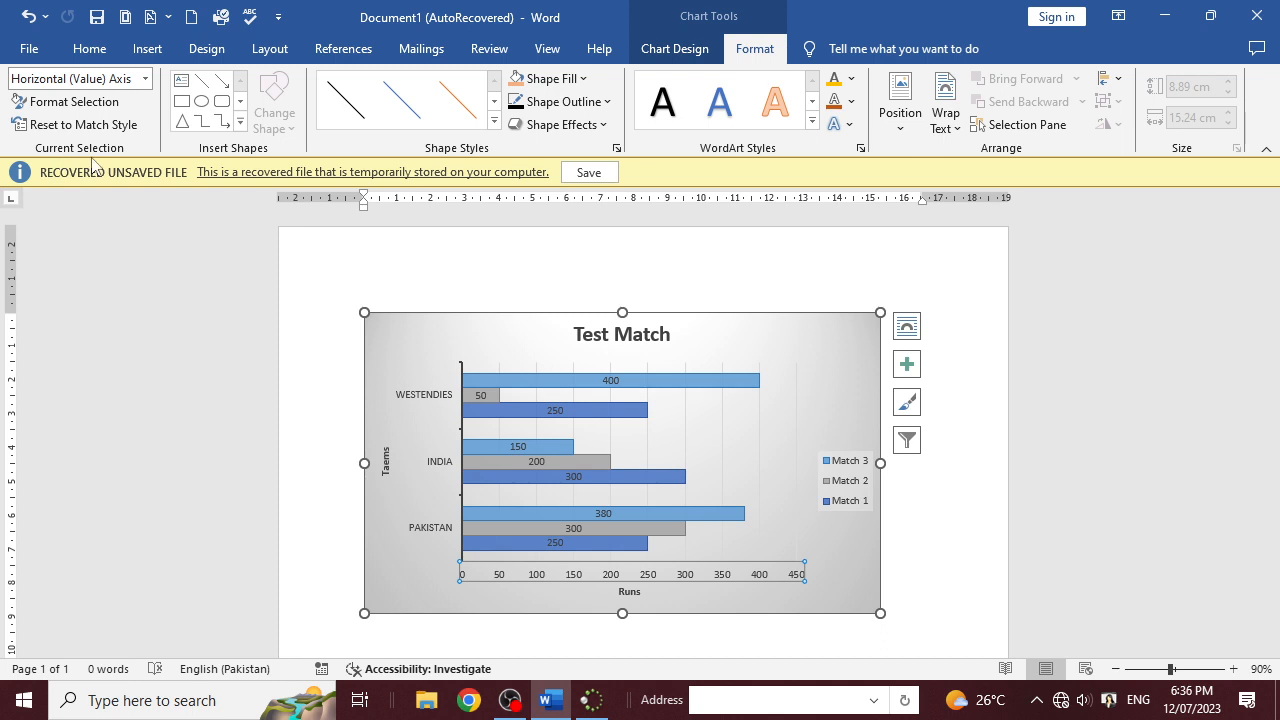
{"action": "left_click", "coordinate": [145, 79]}
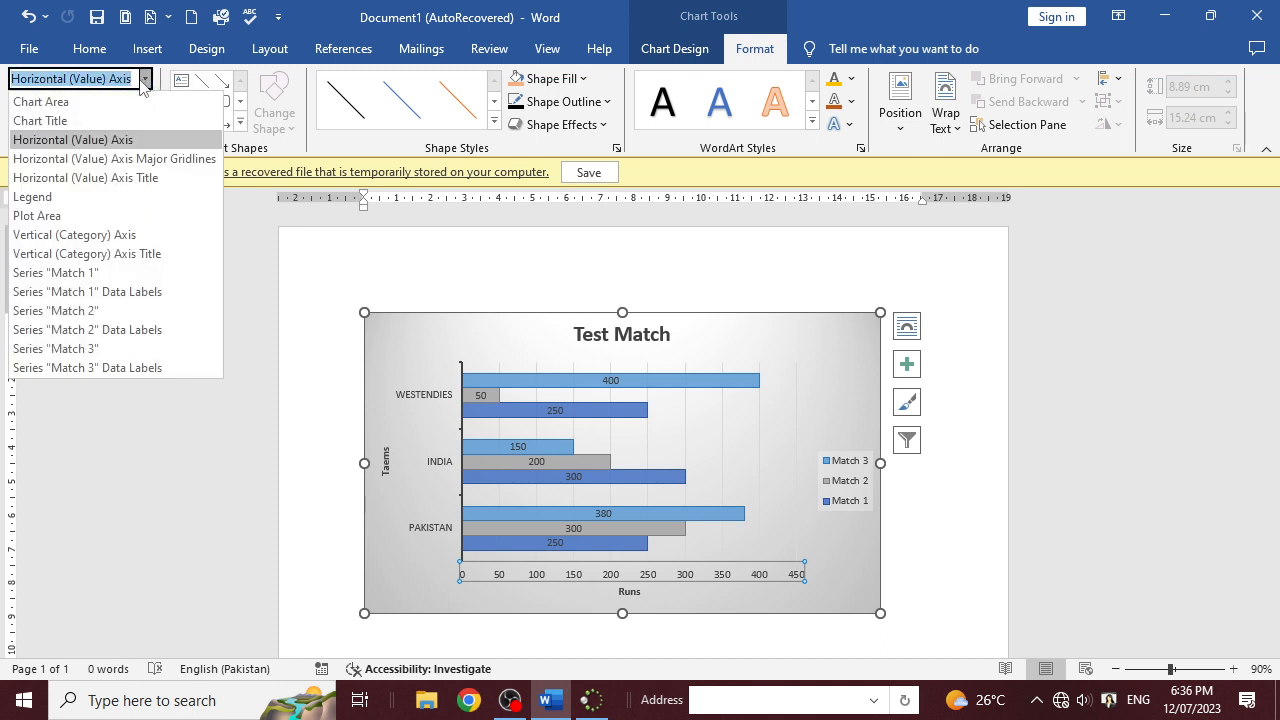
{"action": "left_click", "coordinate": [90, 106]}
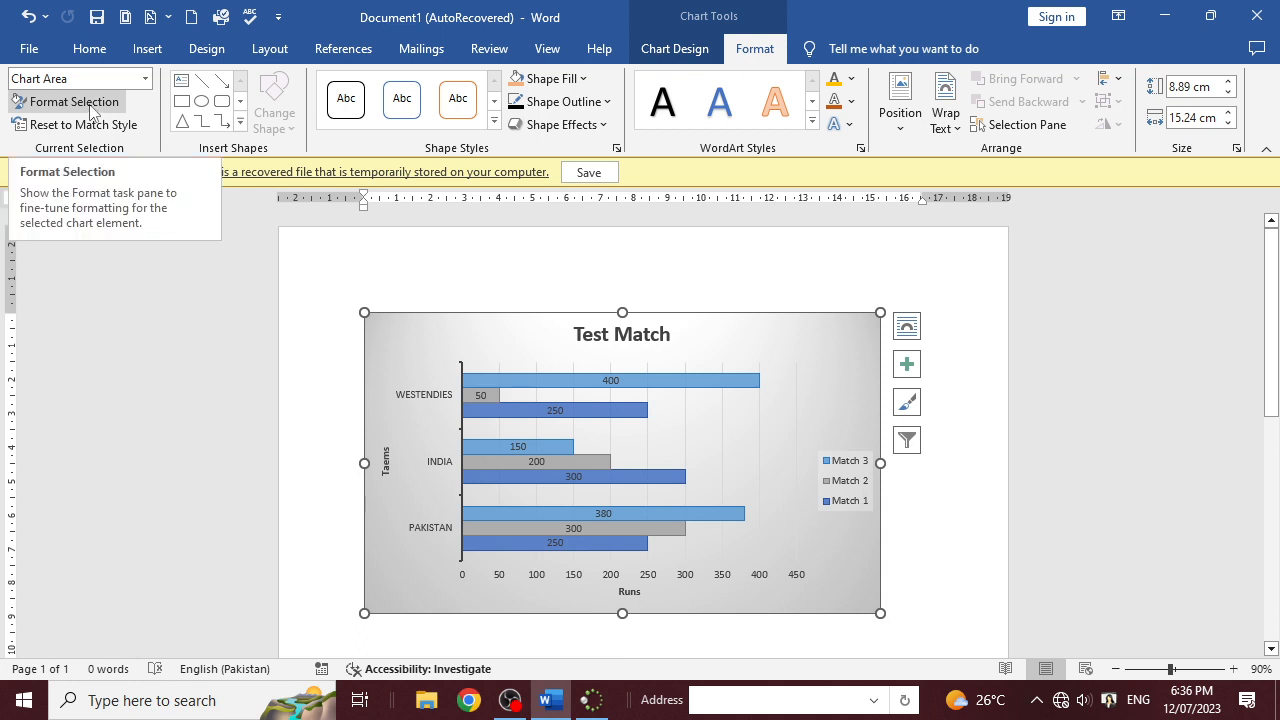
- Give the chart title a solid light green fill
{"action": "left_click", "coordinate": [145, 79]}
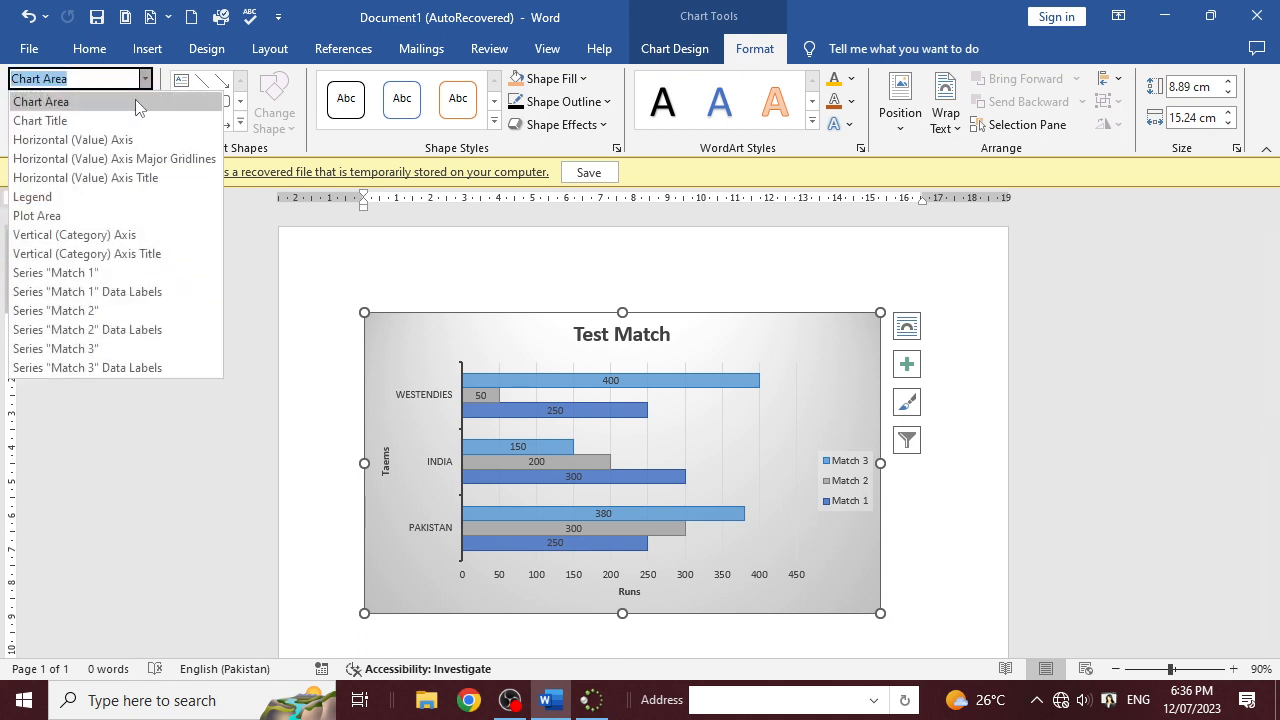
{"action": "left_click", "coordinate": [63, 126]}
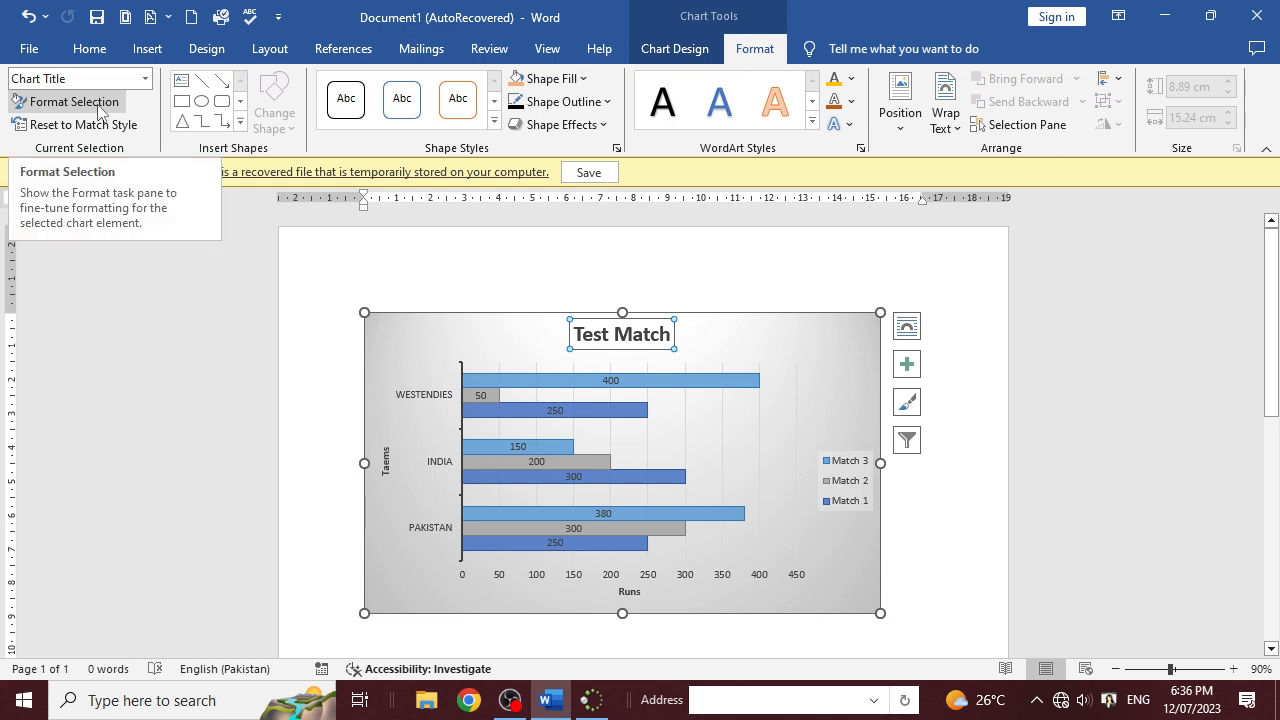
{"action": "left_click", "coordinate": [99, 108]}
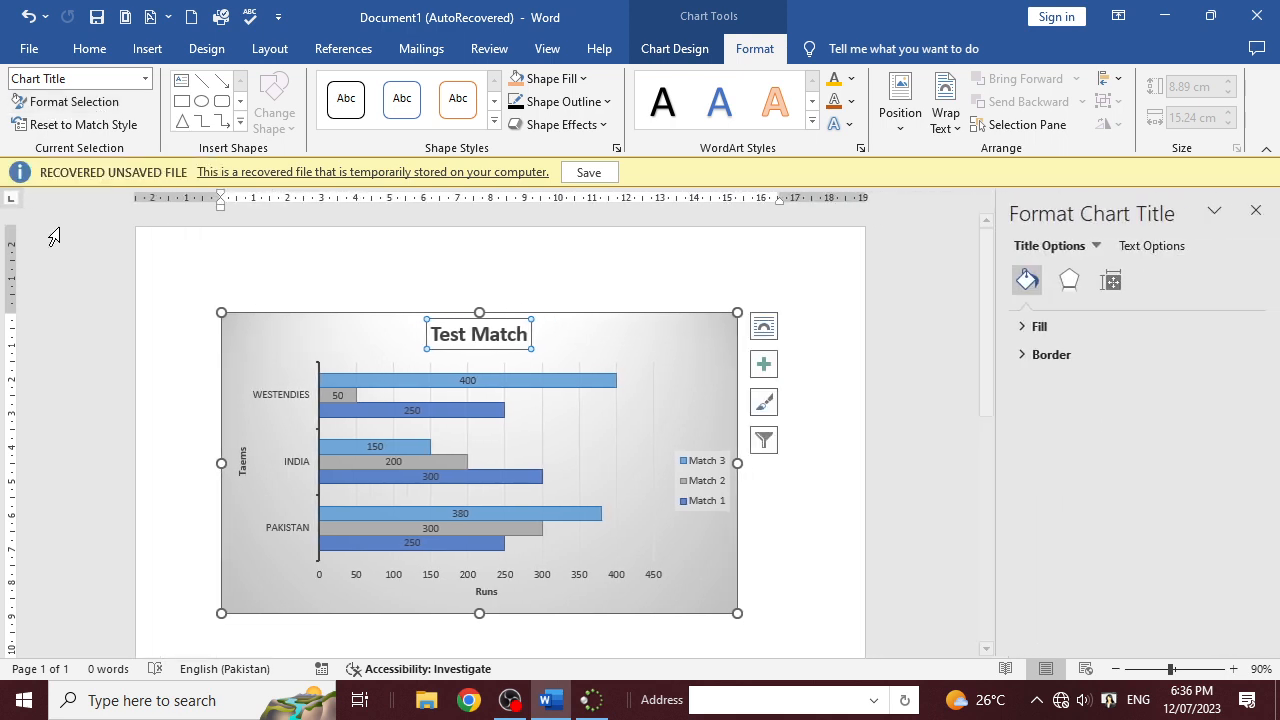
{"action": "left_click", "coordinate": [1024, 333]}
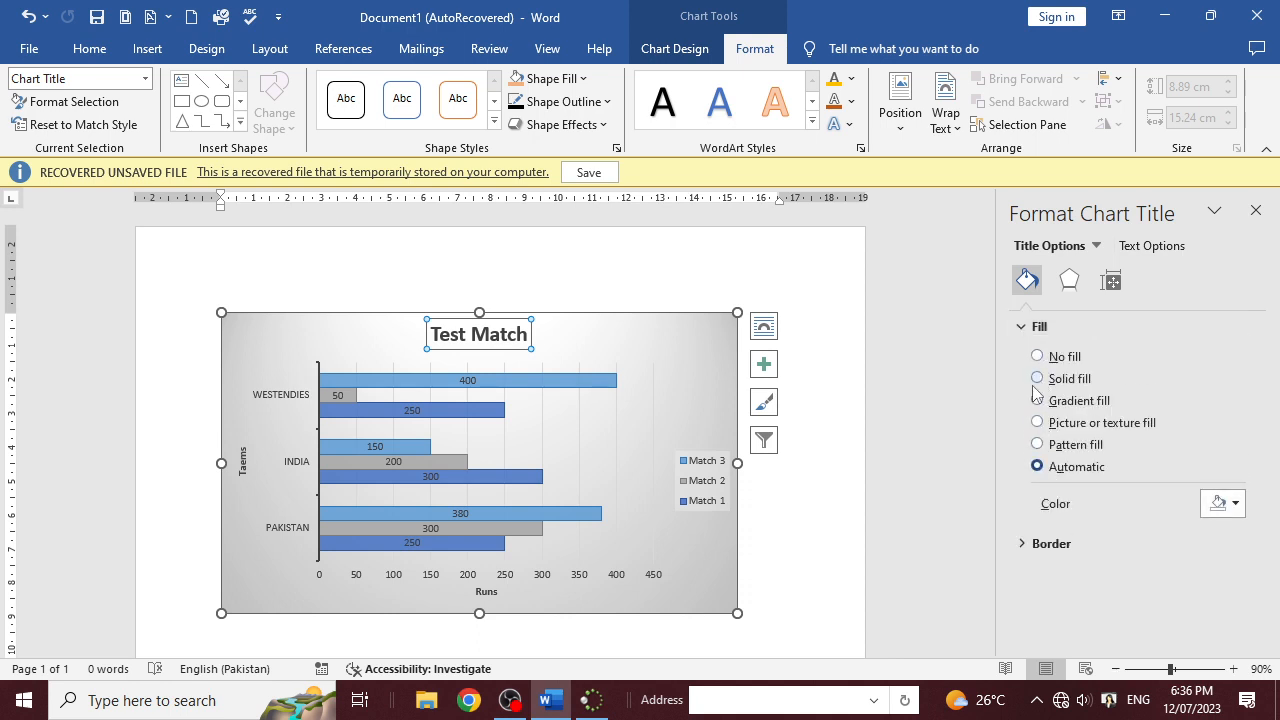
{"action": "left_click", "coordinate": [1038, 379]}
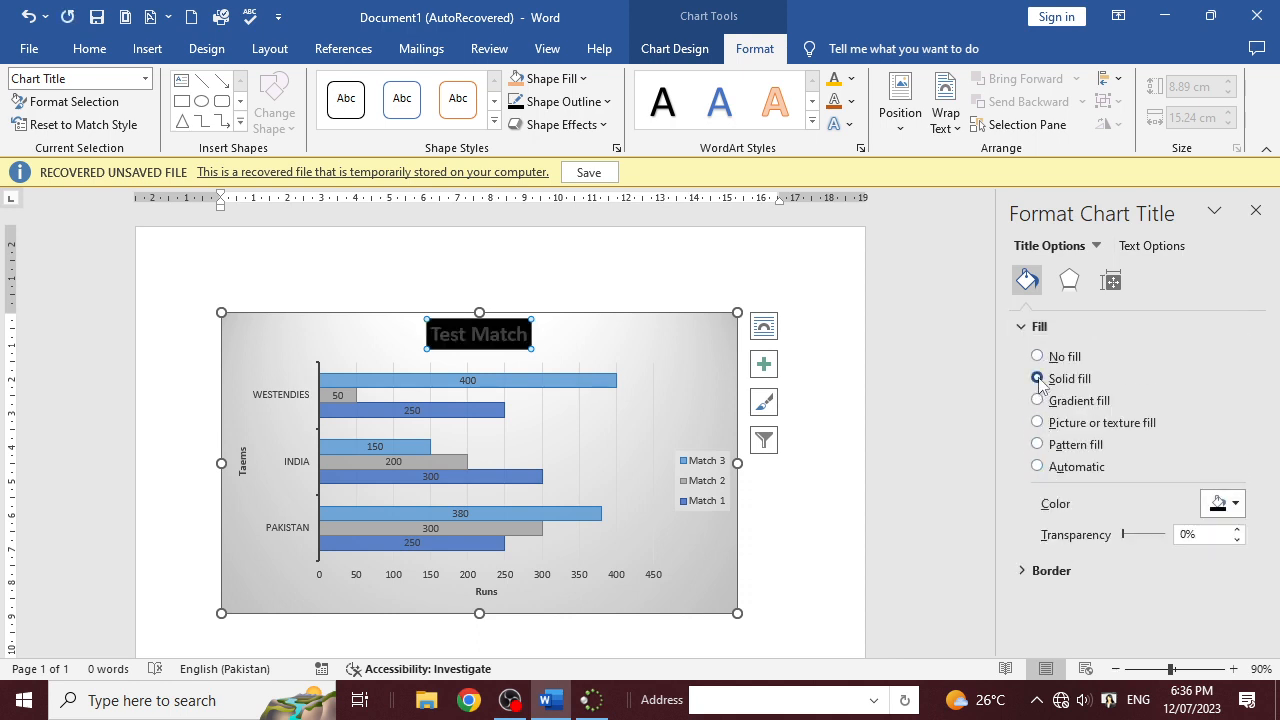
{"action": "left_click", "coordinate": [1235, 510]}
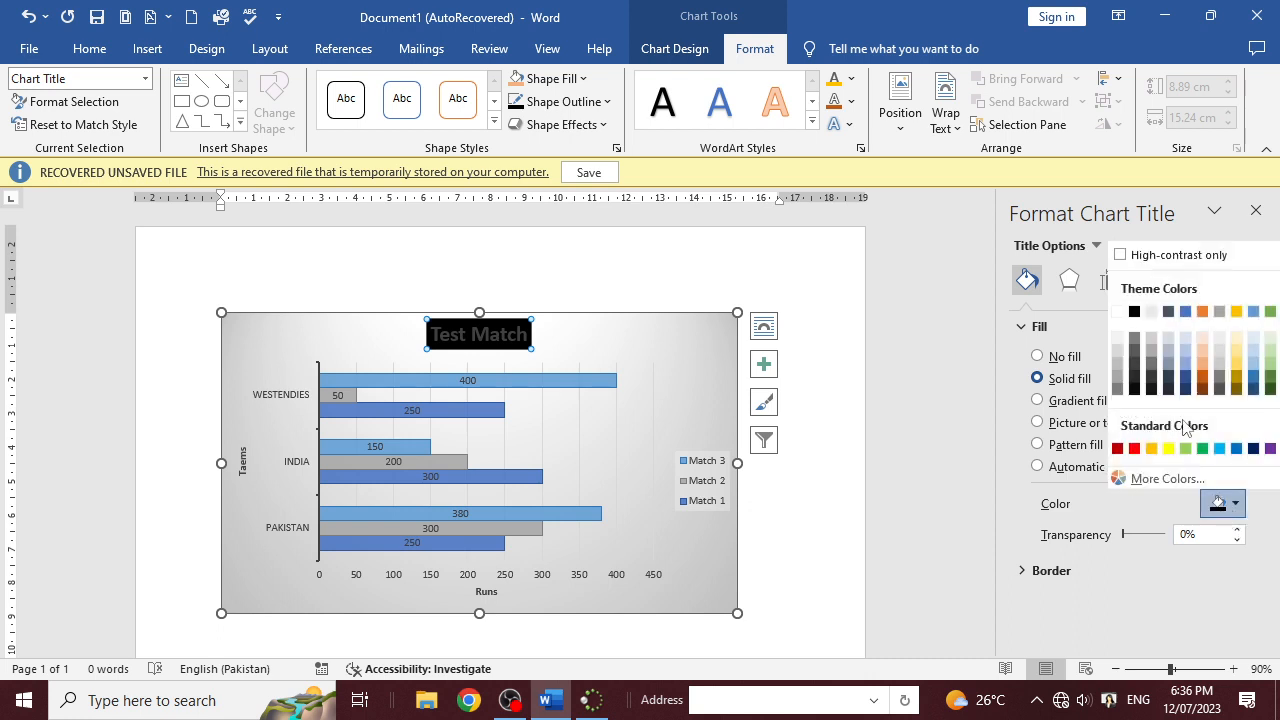
{"action": "left_click", "coordinate": [1177, 449]}
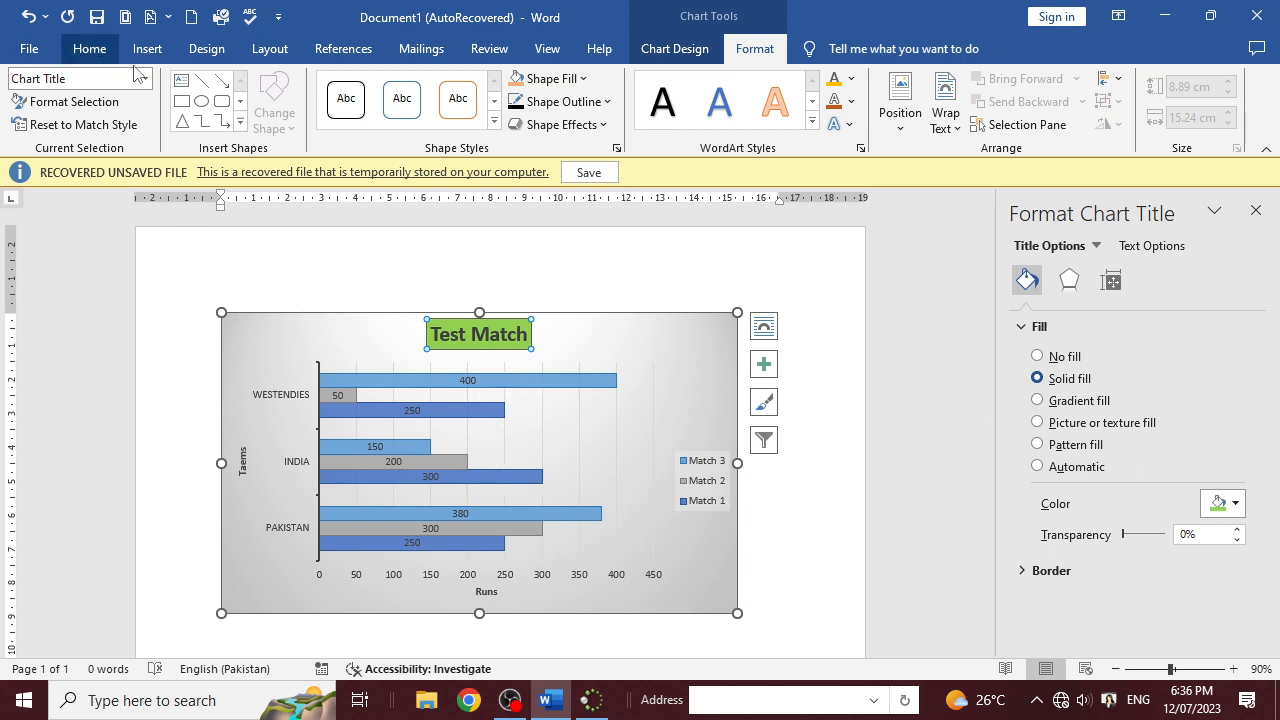
- Give the chart area a solid dark orange fill with 25% transparency
{"action": "left_click", "coordinate": [50, 79]}
{"action": "left_click", "coordinate": [144, 79]}
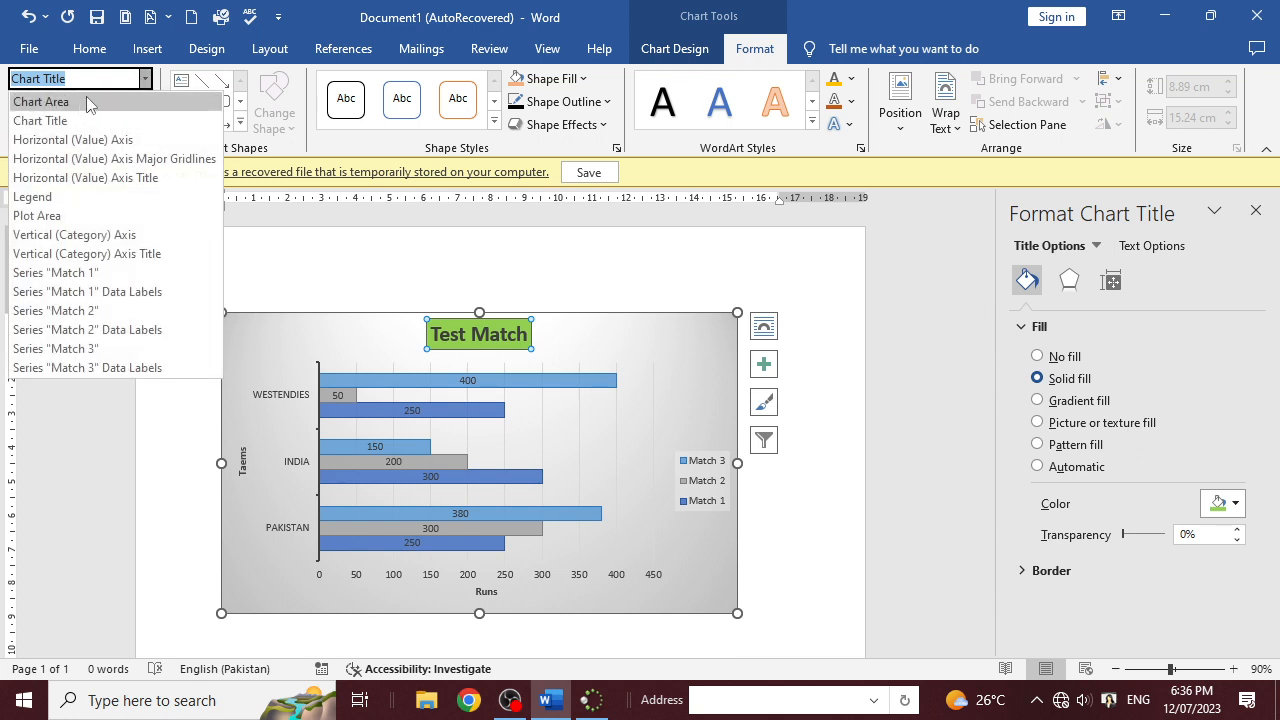
{"action": "left_click", "coordinate": [77, 109]}
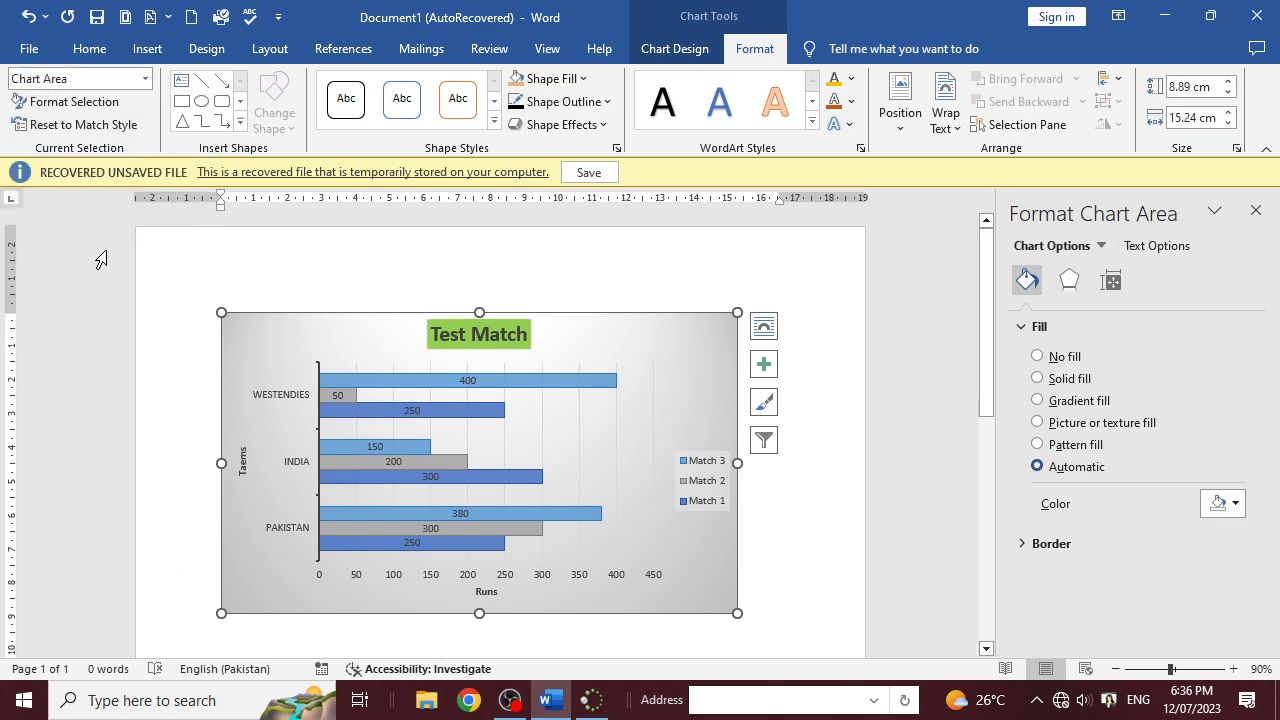
{"action": "left_click", "coordinate": [1043, 383]}
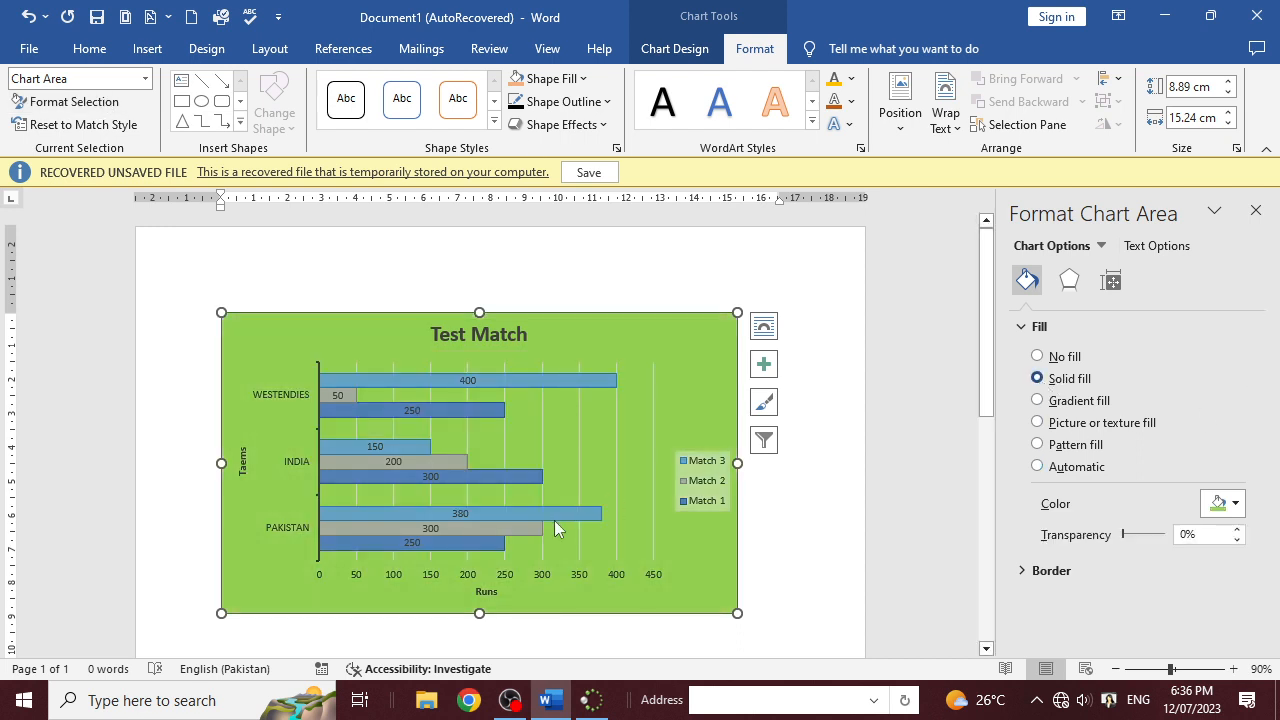
{"action": "left_click", "coordinate": [1235, 504]}
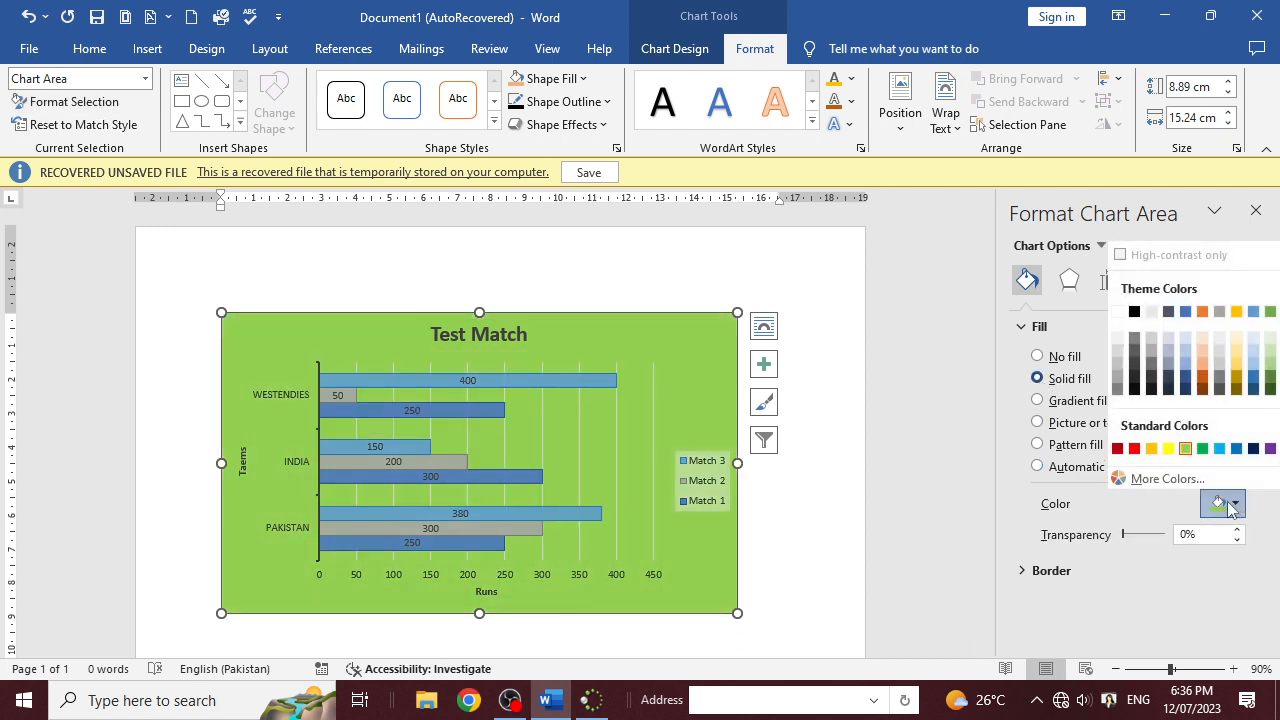
{"action": "left_click", "coordinate": [1203, 378]}
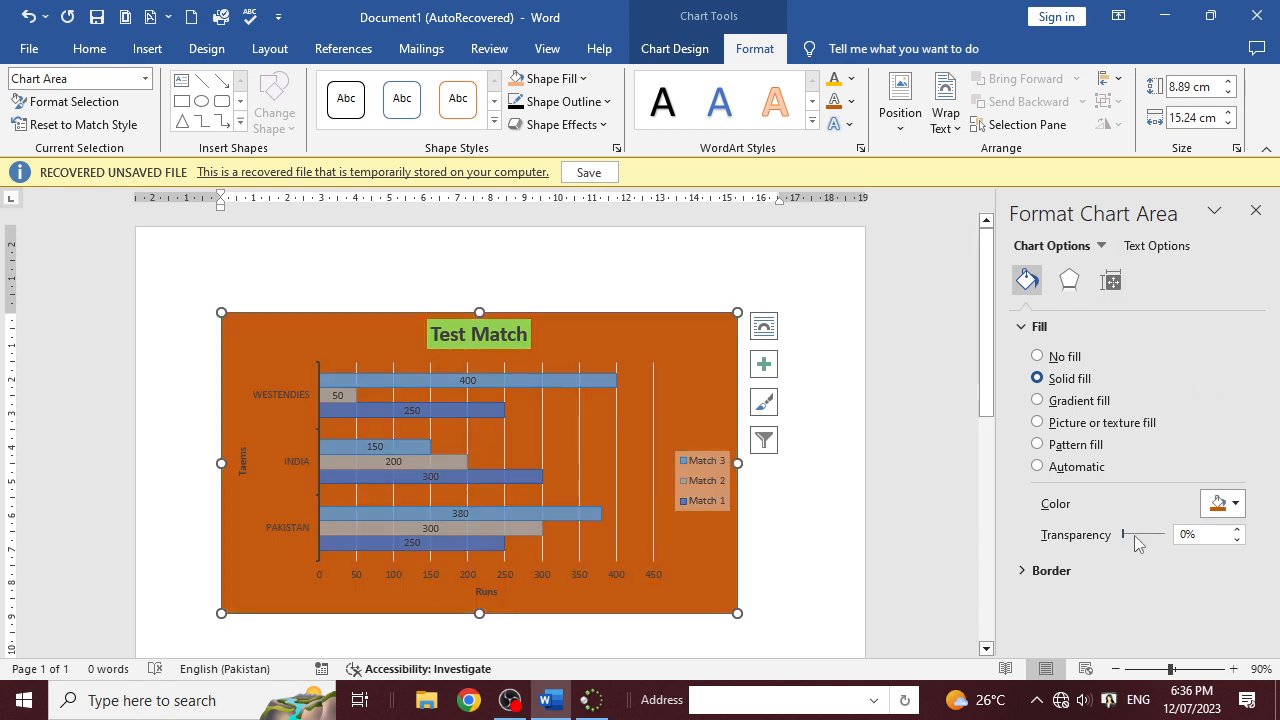
{"action": "mouse_move", "coordinate": [1125, 540]}
{"action": "left_mouse_down"}
{"action": "mouse_move", "coordinate": [1171, 536]}
{"action": "mouse_move", "coordinate": [1137, 537]}
{"action": "left_mouse_up"}
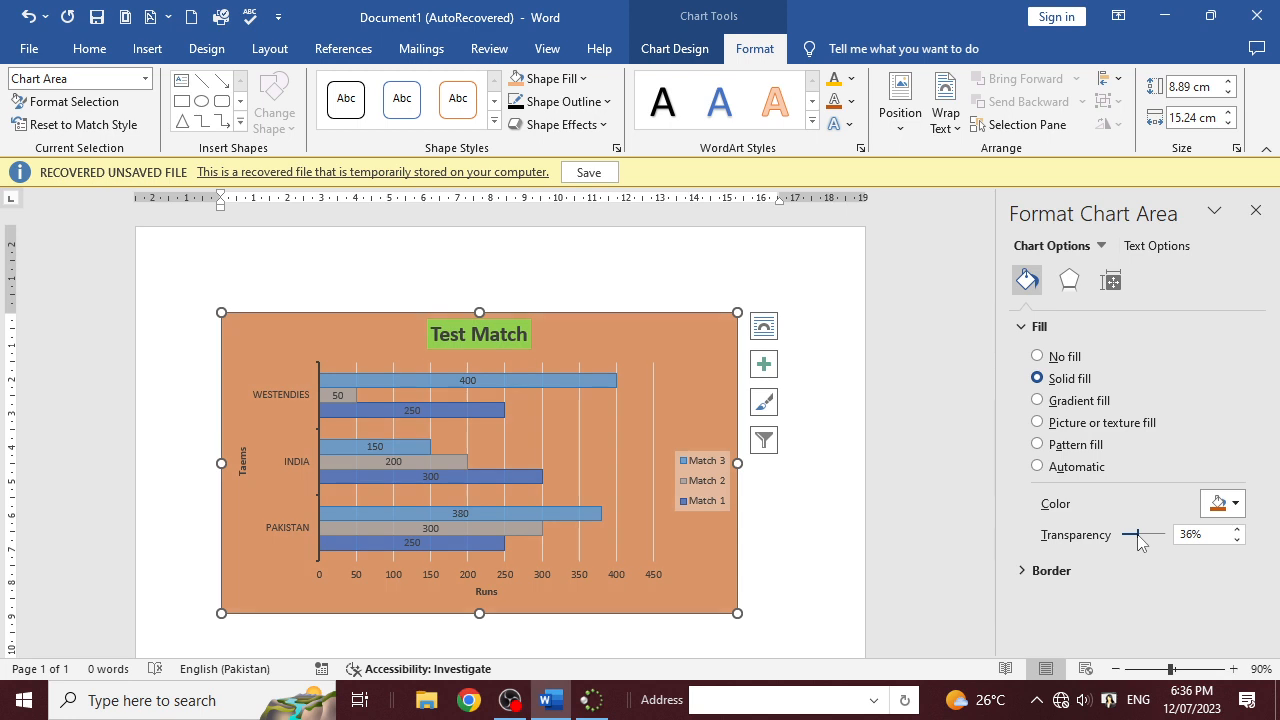
{"action": "mouse_move", "coordinate": [1137, 541]}
{"action": "left_mouse_down"}
{"action": "mouse_move", "coordinate": [1158, 539]}
{"action": "mouse_move", "coordinate": [1136, 545]}
{"action": "left_mouse_up"}
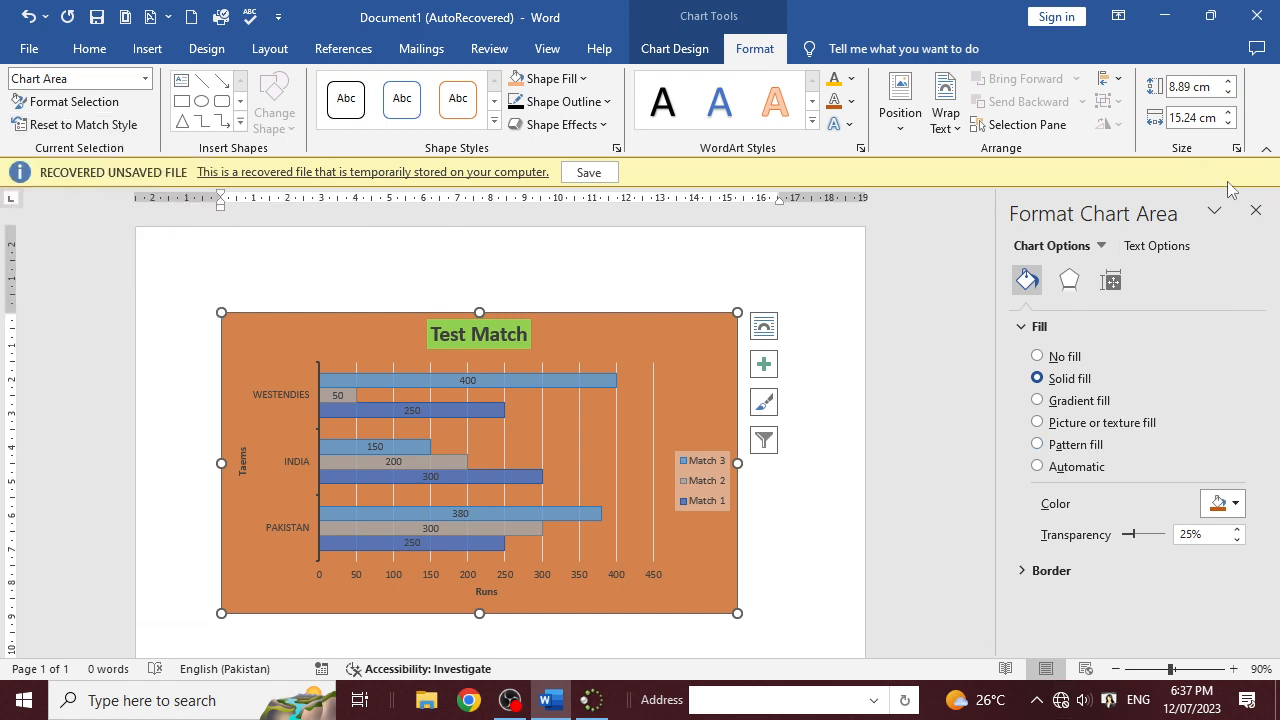
- Close the formatting pane and reset the chart area's formatting to match the chart style
{"action": "left_click", "coordinate": [1256, 210]}
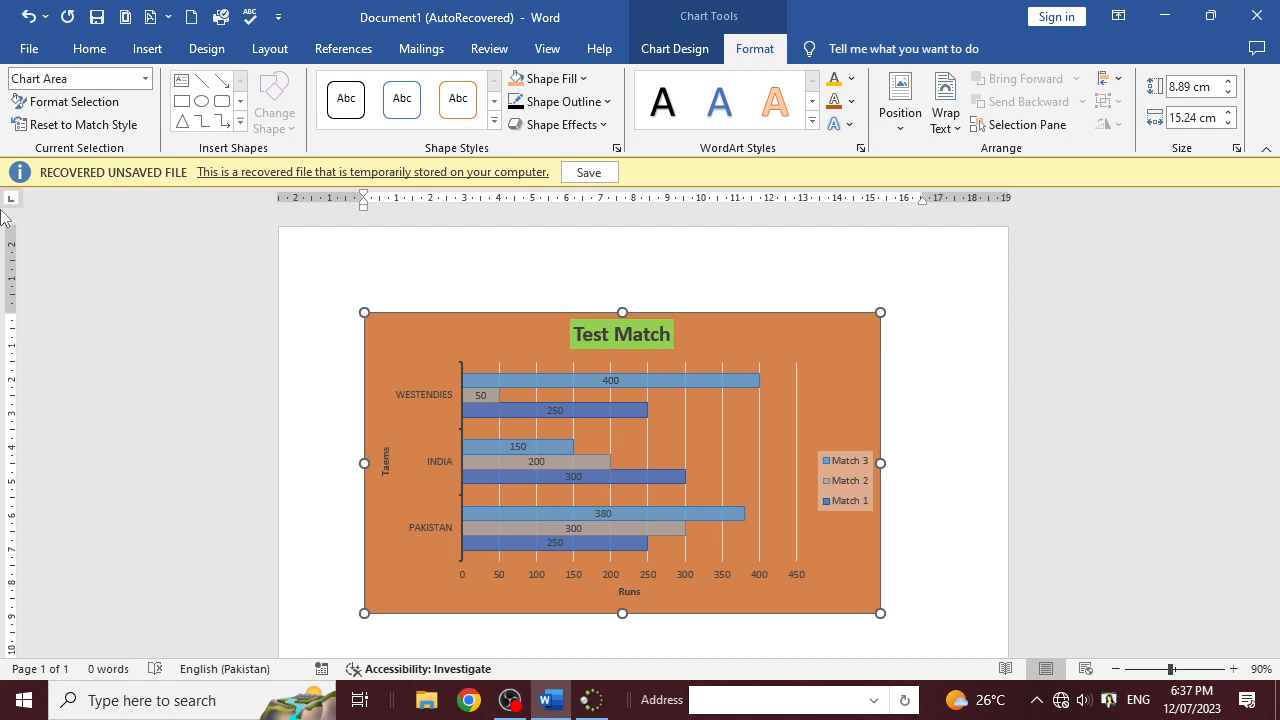
{"action": "left_click", "coordinate": [74, 126]}
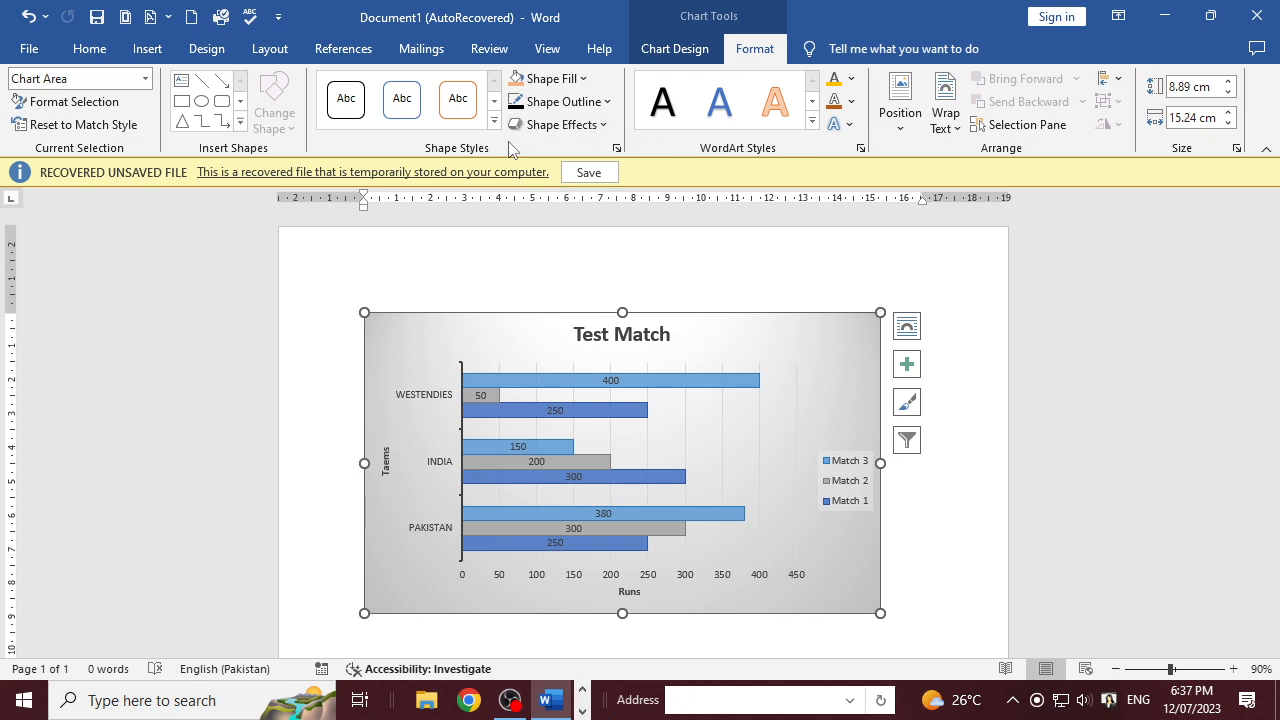
- Draw a rectangle about 9.7 cm wide and 1.6 cm high in the chart and place it over the INDIA bars
{"action": "left_click", "coordinate": [240, 121]}
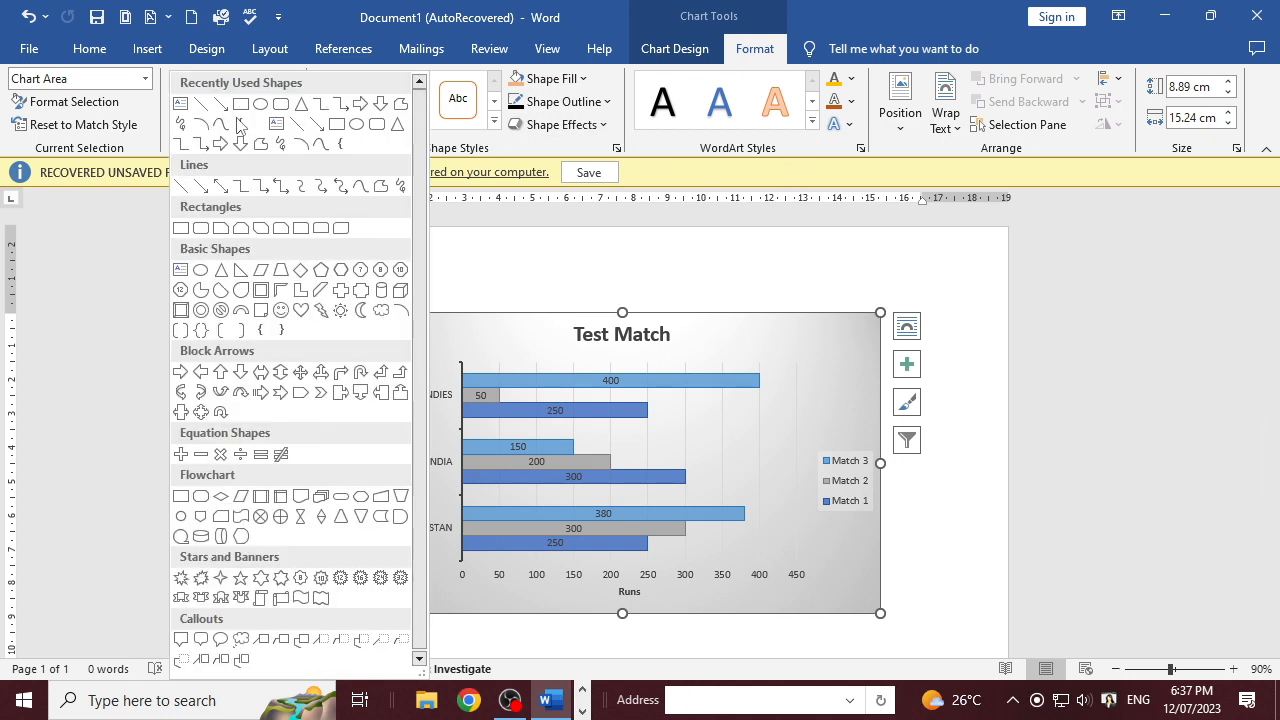
{"action": "left_click", "coordinate": [246, 106]}
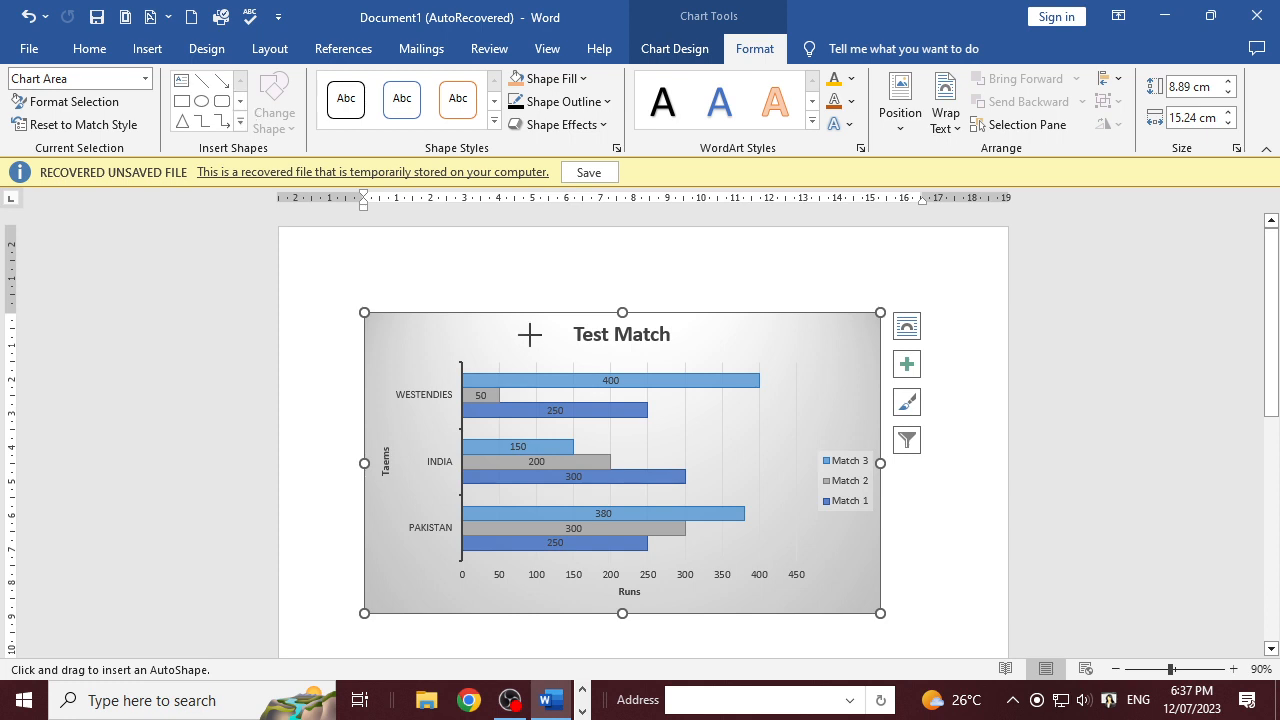
{"action": "mouse_move", "coordinate": [474, 328]}
{"action": "left_mouse_down"}
{"action": "mouse_move", "coordinate": [783, 391]}
{"action": "mouse_move", "coordinate": [803, 382]}
{"action": "left_mouse_up"}
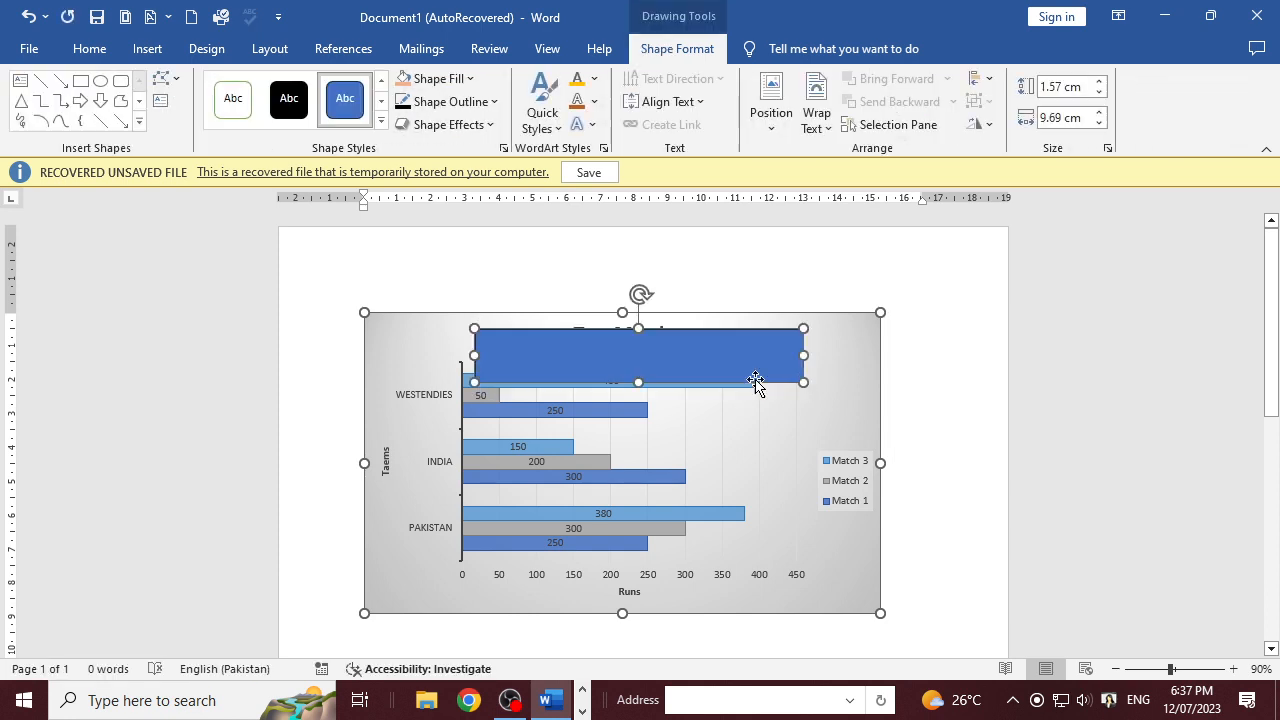
{"action": "left_click_drag", "start_coordinate": [684, 339], "coordinate": [701, 441]}
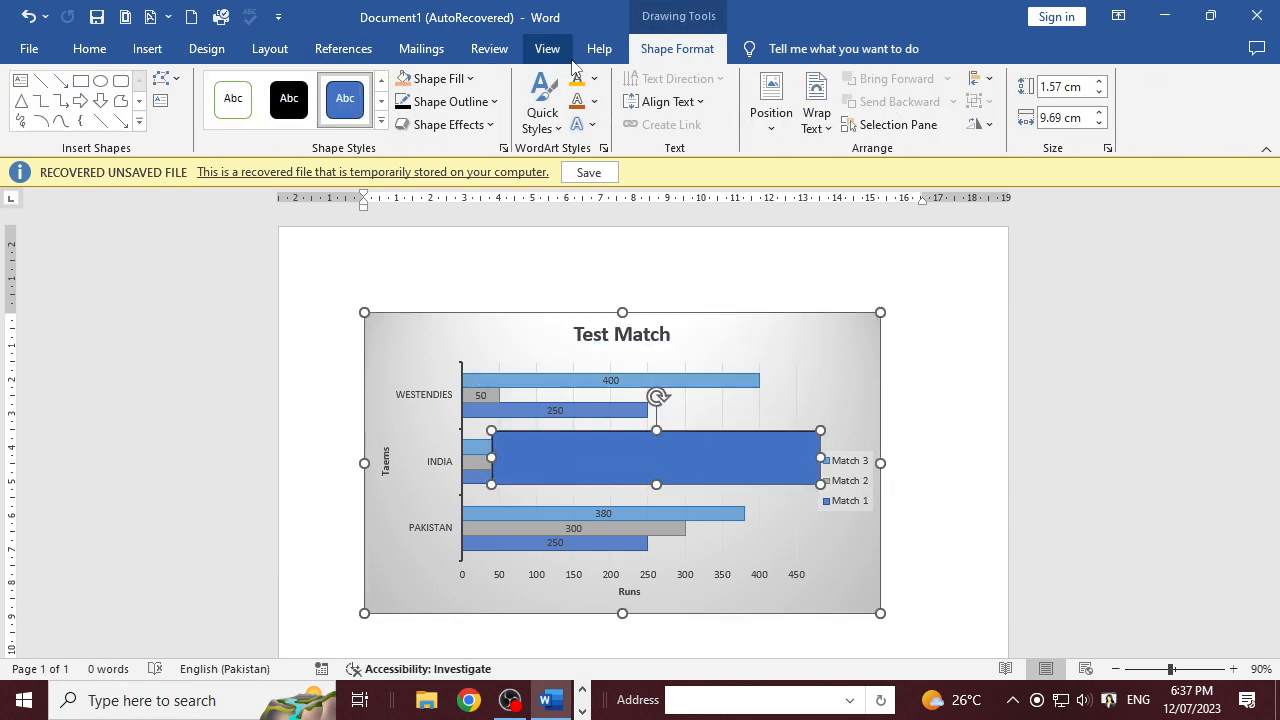
- Fill the rectangle with light orange and enter the text "gfdhgfhgfjhfj" in it
{"action": "left_click", "coordinate": [472, 80]}
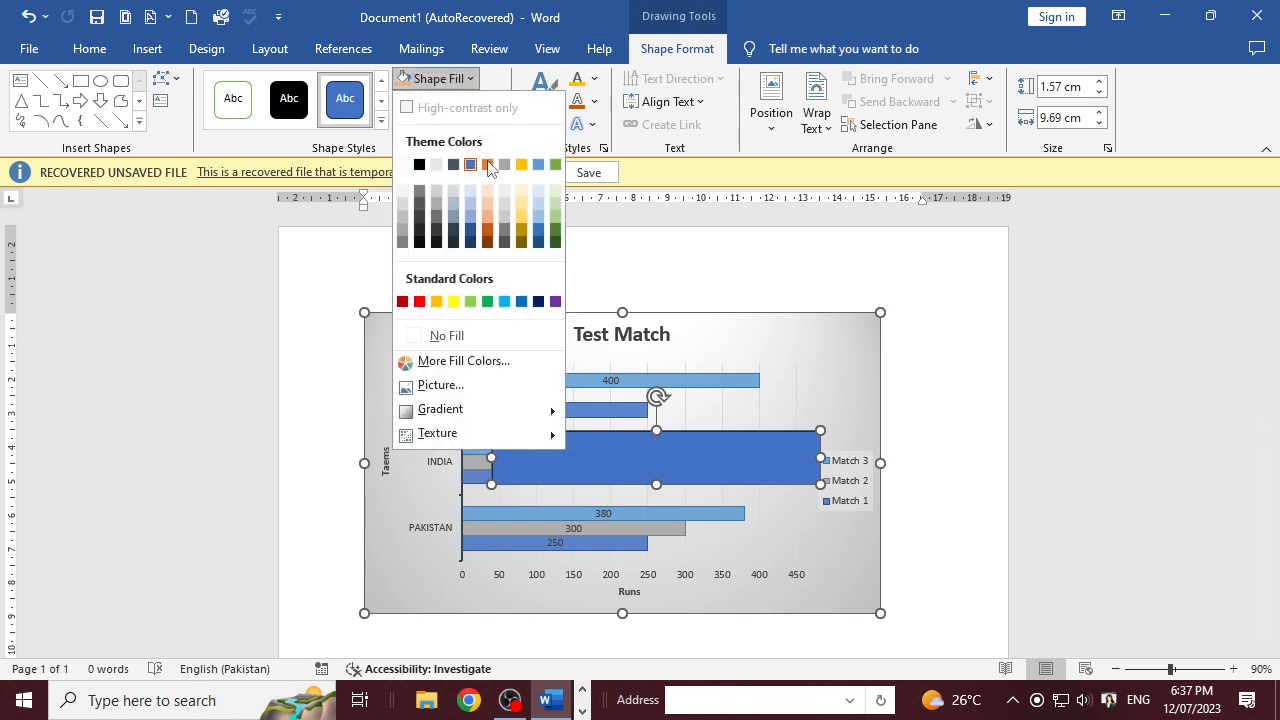
{"action": "left_click", "coordinate": [488, 217]}
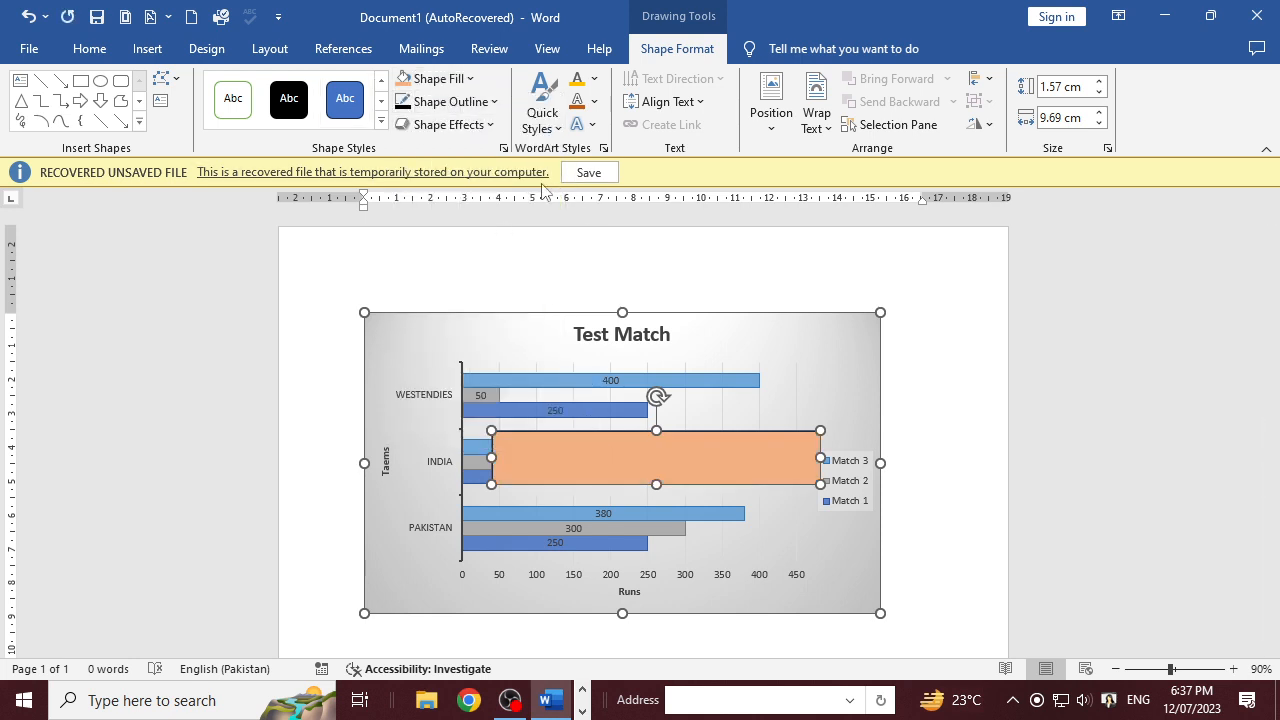
{"action": "left_click", "coordinate": [612, 452]}
{"action": "type", "text": "gfdhgfhgfjhfj"}
{"action": "left_click", "coordinate": [543, 118]}
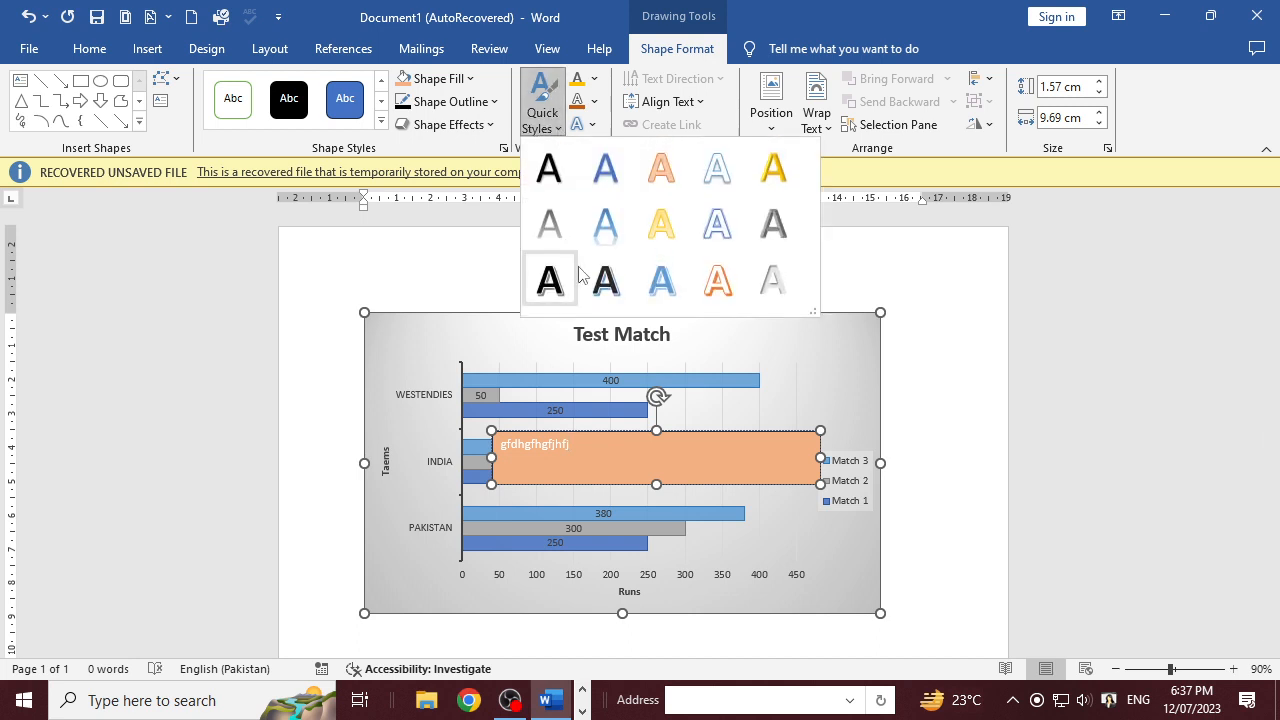
{"action": "left_click", "coordinate": [606, 216]}
{"action": "left_click", "coordinate": [594, 80]}
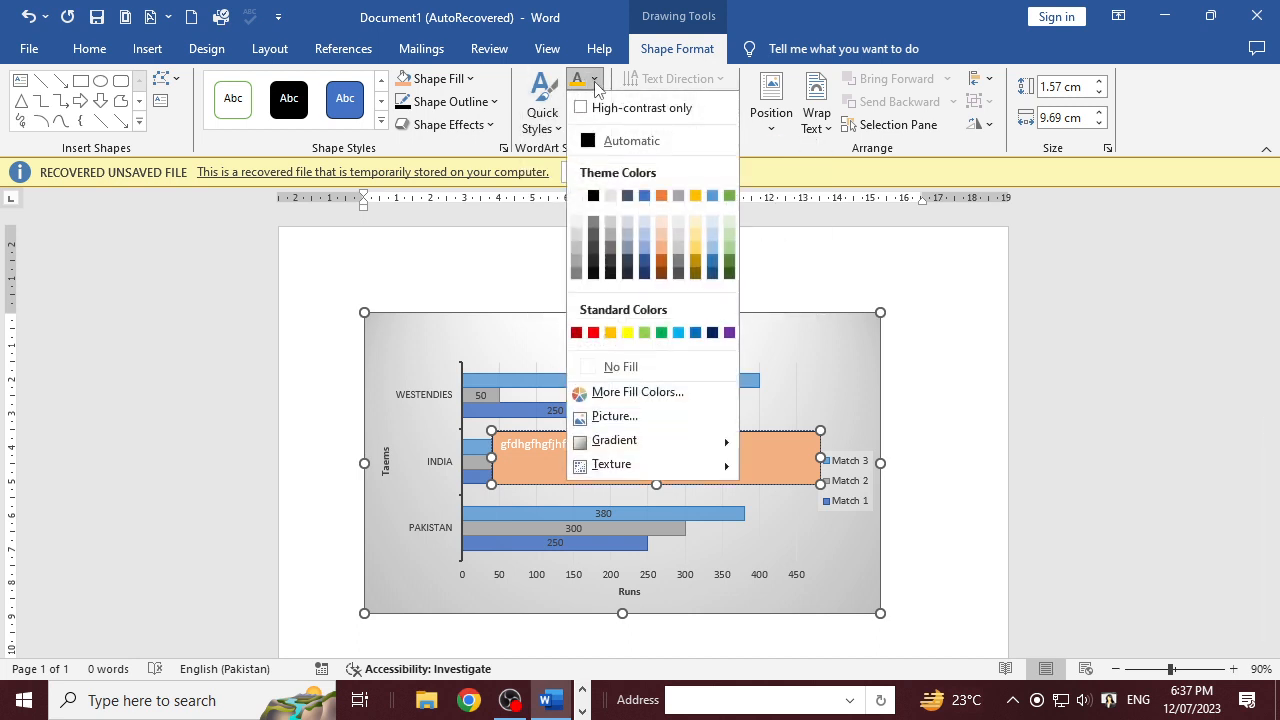
{"action": "left_click", "coordinate": [595, 82]}
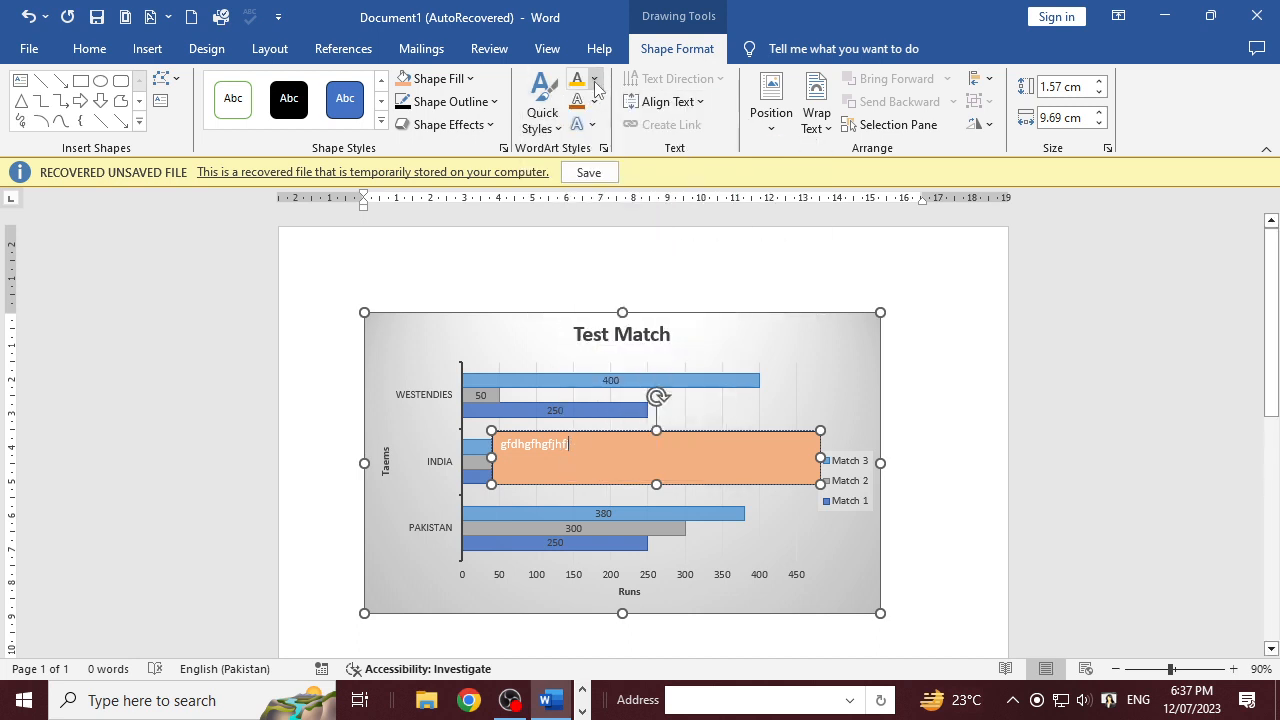
- Align the rectangle's text vertically to the middle of the shape
{"action": "left_click", "coordinate": [690, 102]}
{"action": "left_click", "coordinate": [702, 208]}
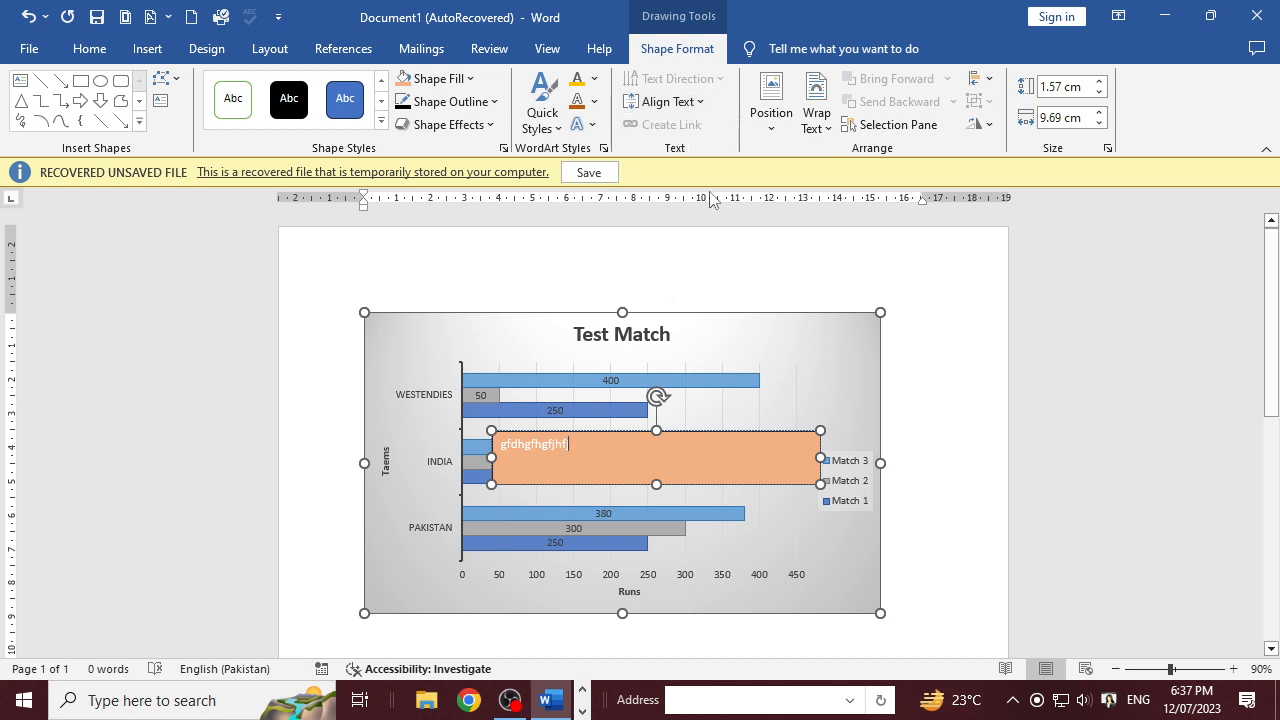
{"action": "left_click", "coordinate": [772, 130]}
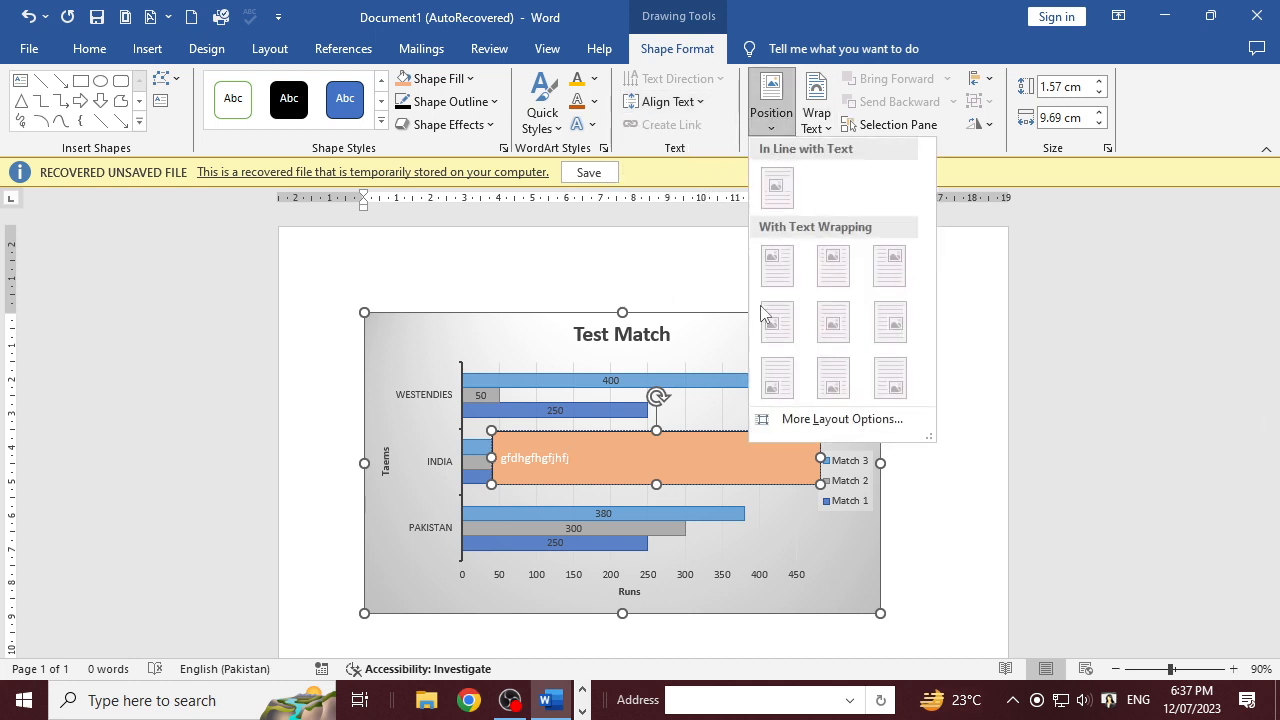
{"action": "left_click", "coordinate": [716, 344]}
{"action": "left_click", "coordinate": [773, 130]}
{"action": "left_click", "coordinate": [659, 320]}
- Select the whole chart area and look over its position and text-wrapping options
{"action": "left_click", "coordinate": [669, 316]}
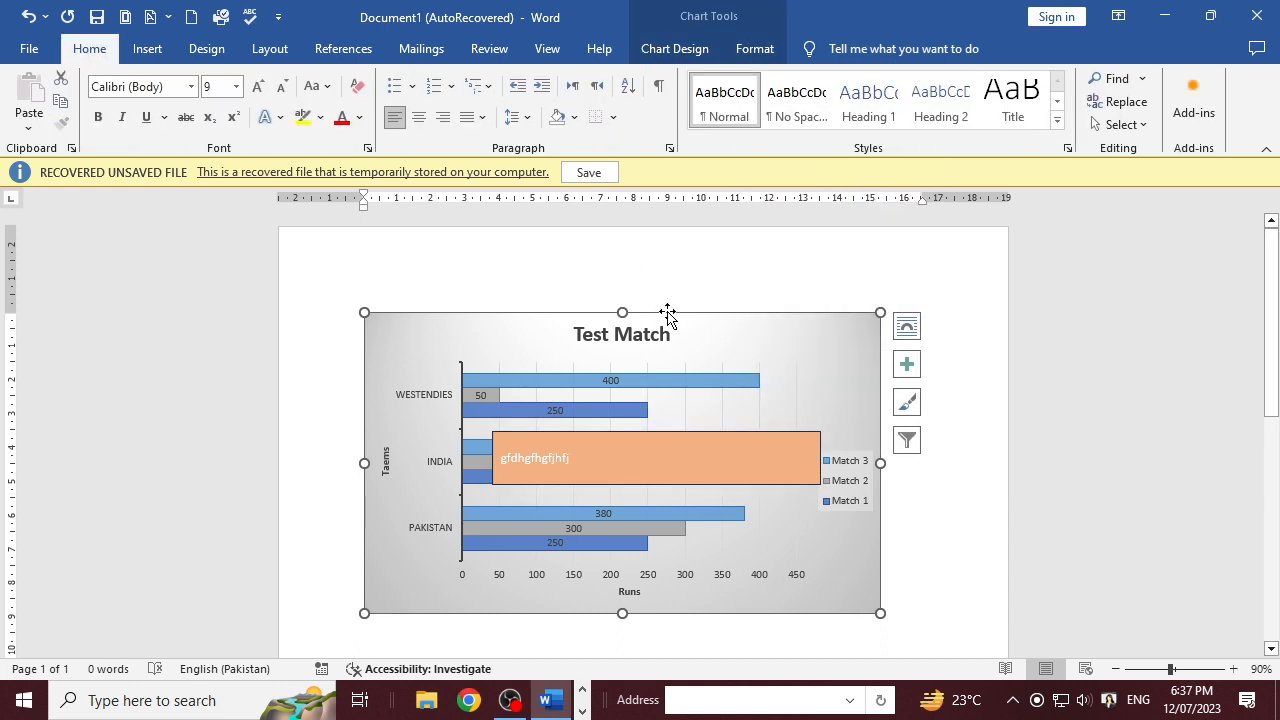
{"action": "left_click", "coordinate": [742, 50]}
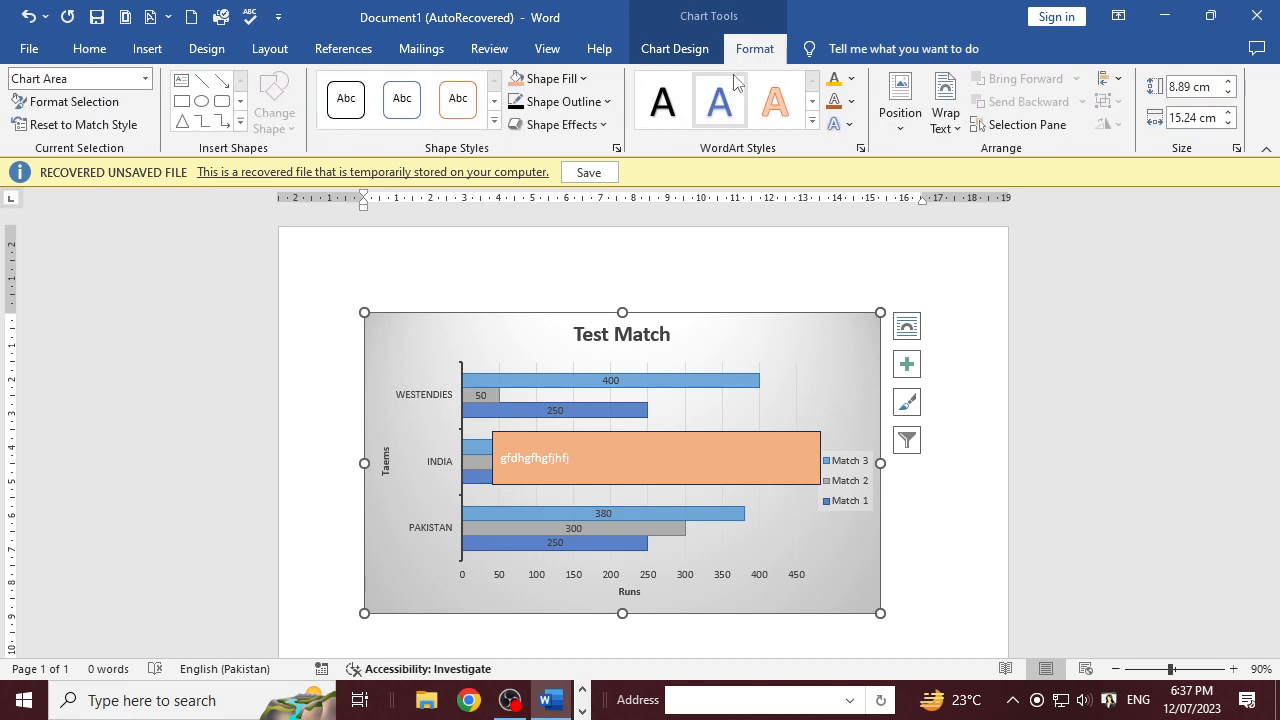
{"action": "left_click", "coordinate": [688, 47]}
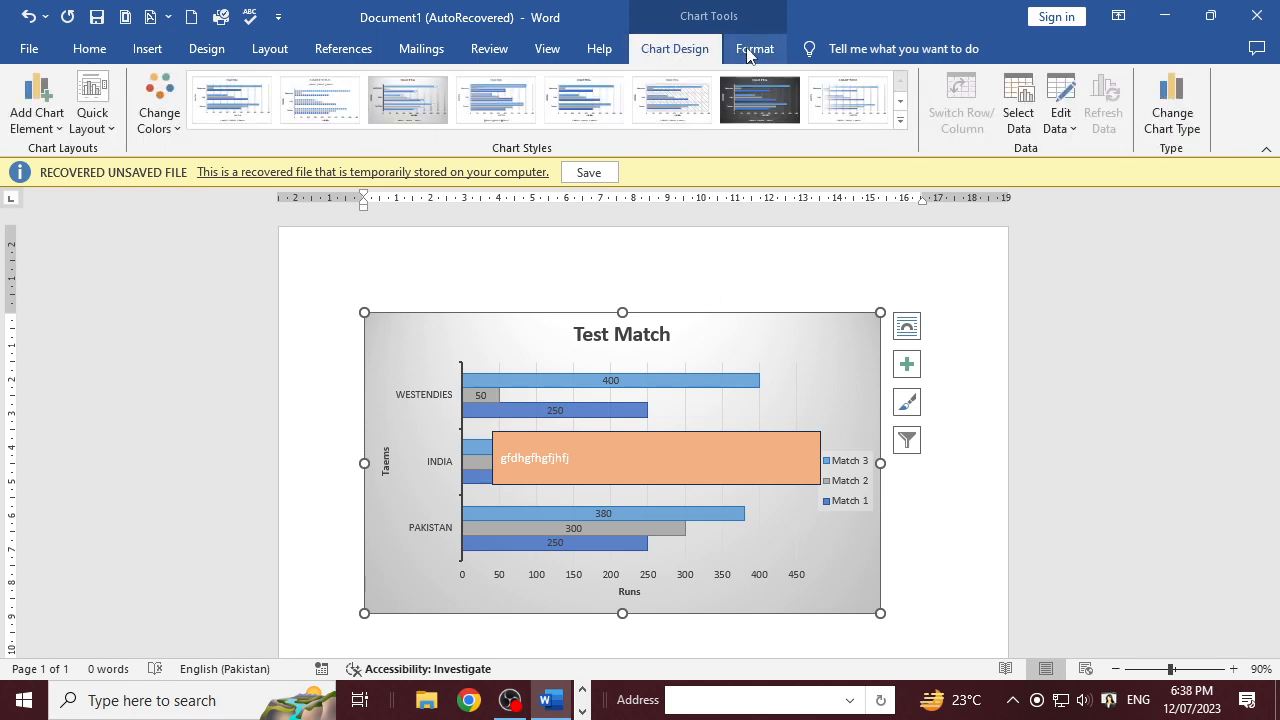
{"action": "left_click", "coordinate": [752, 50]}
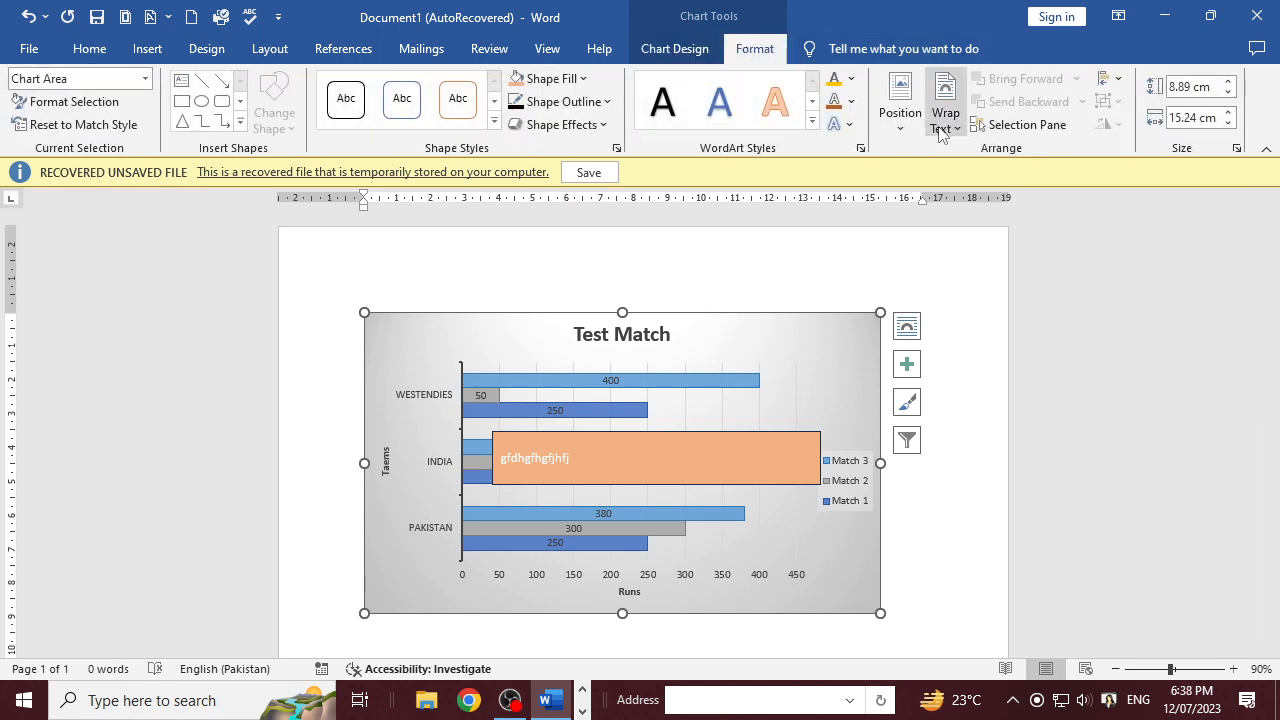
{"action": "left_click", "coordinate": [905, 118]}
{"action": "left_click", "coordinate": [943, 129]}
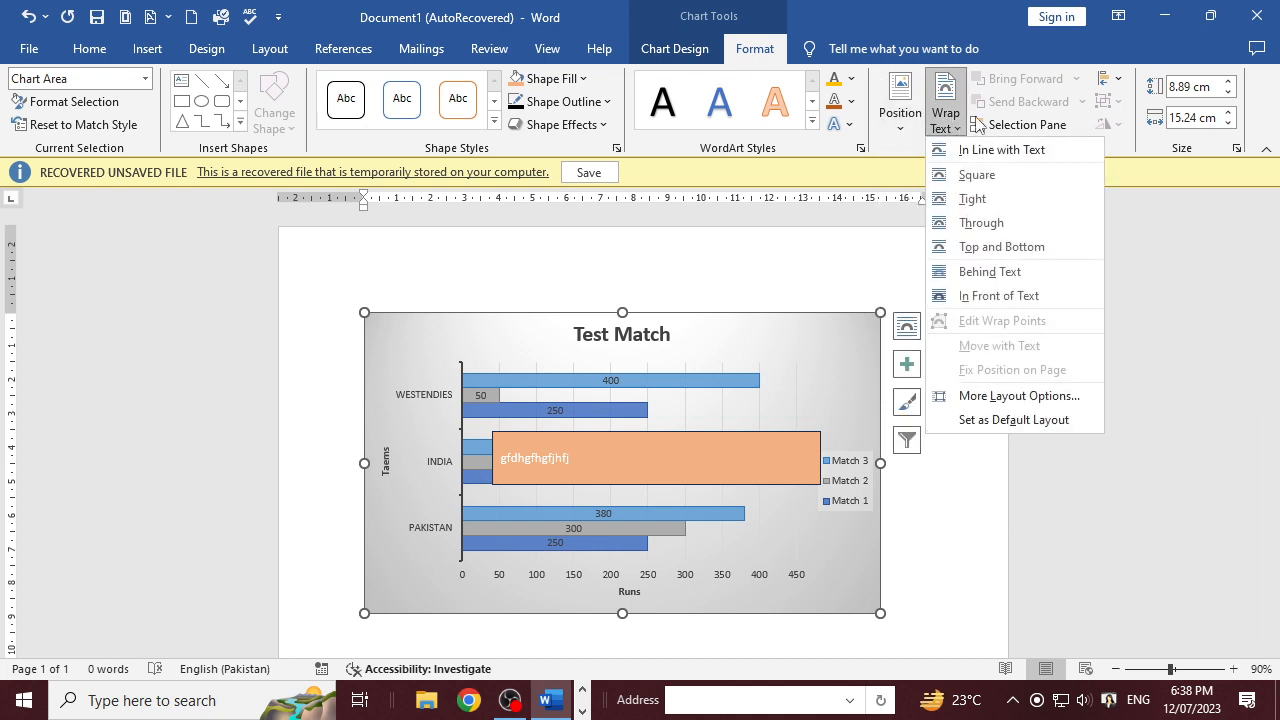
{"action": "left_click", "coordinate": [1127, 148]}
- Enlarge the chart to a height of 9.2 cm and a width of 15.6 cm
{"action": "left_click", "coordinate": [1228, 82]}
{"action": "left_click", "coordinate": [1228, 82]}
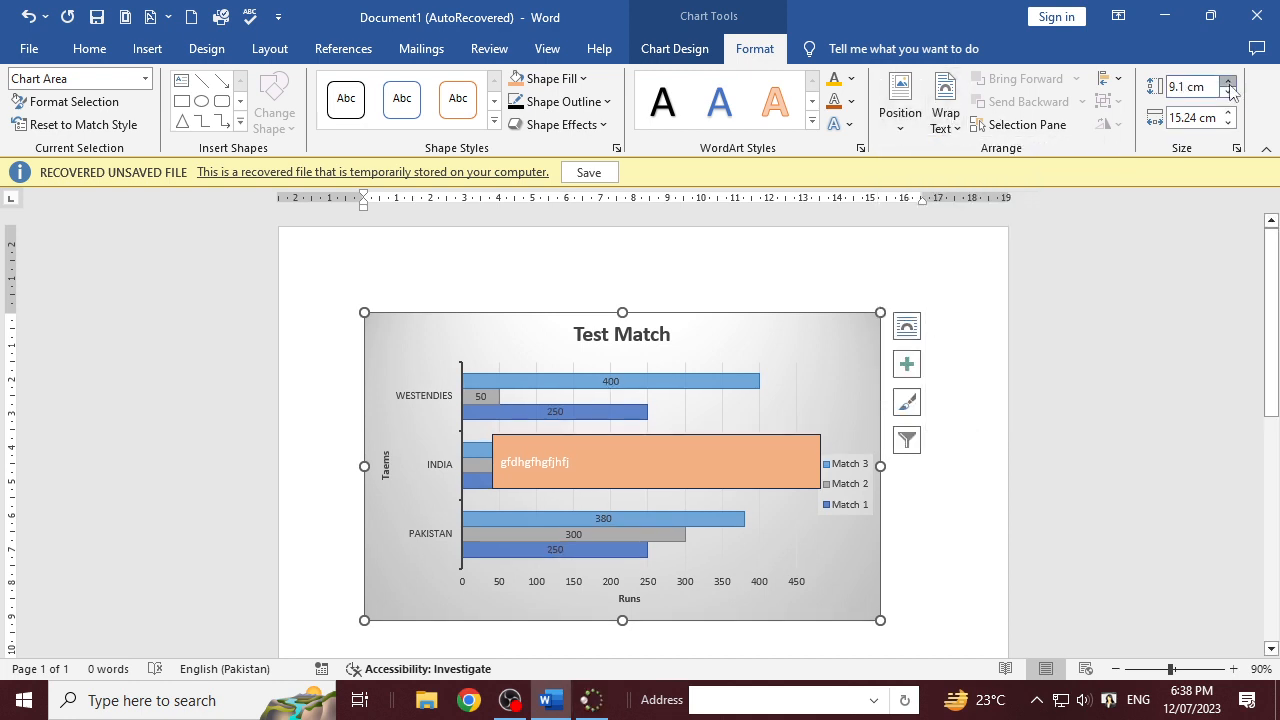
{"action": "left_click", "coordinate": [1228, 82]}
{"action": "left_click", "coordinate": [1228, 113]}
{"action": "left_click", "coordinate": [1228, 113]}
{"action": "left_click", "coordinate": [1228, 113]}
{"action": "left_click", "coordinate": [1228, 113]}
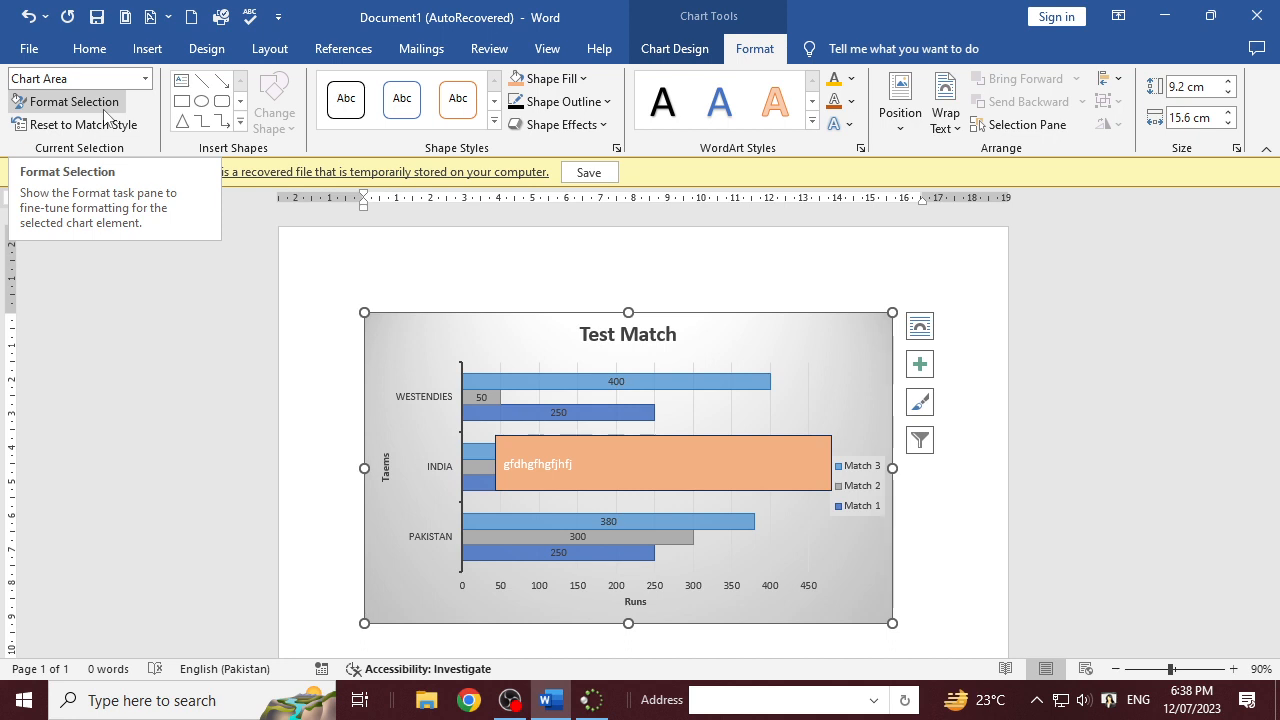
{"action": "left_click", "coordinate": [510, 700]}
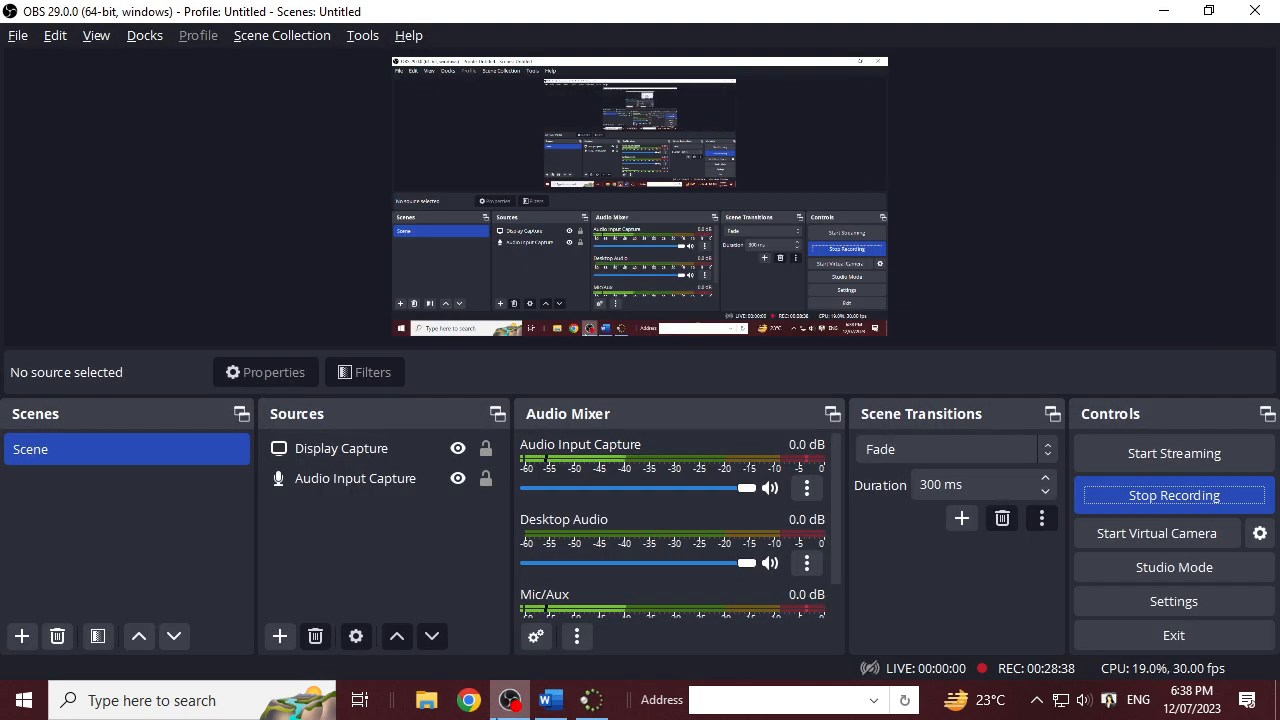